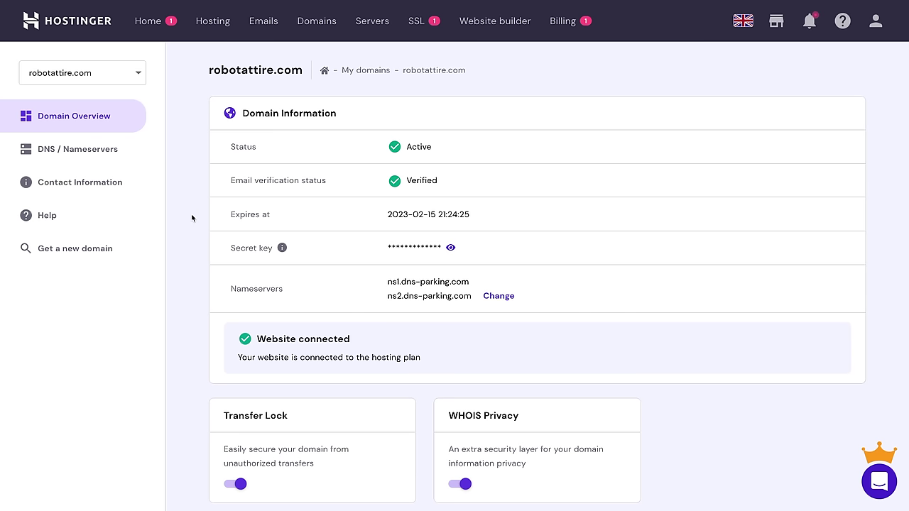
Step: Scroll down the robotattire.com overview page to review its status
scroll(193, 219, down, 3)
click(287, 441)
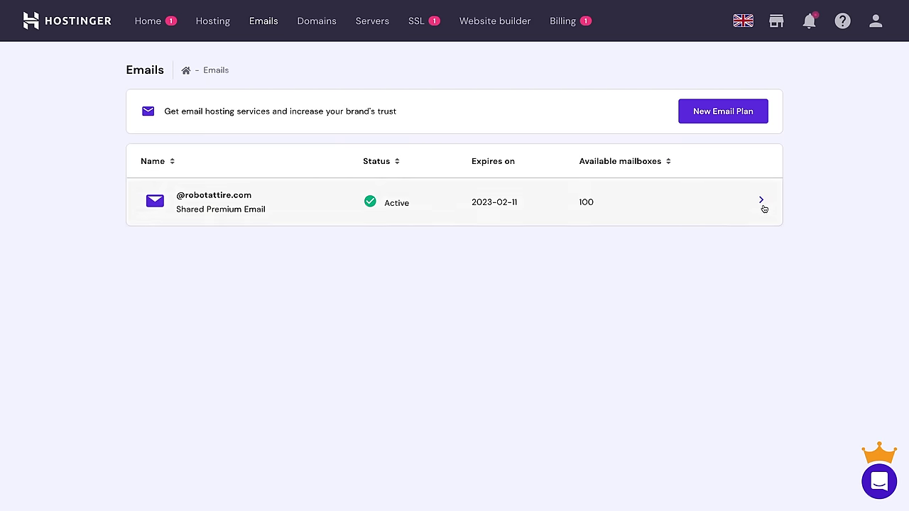
click(761, 202)
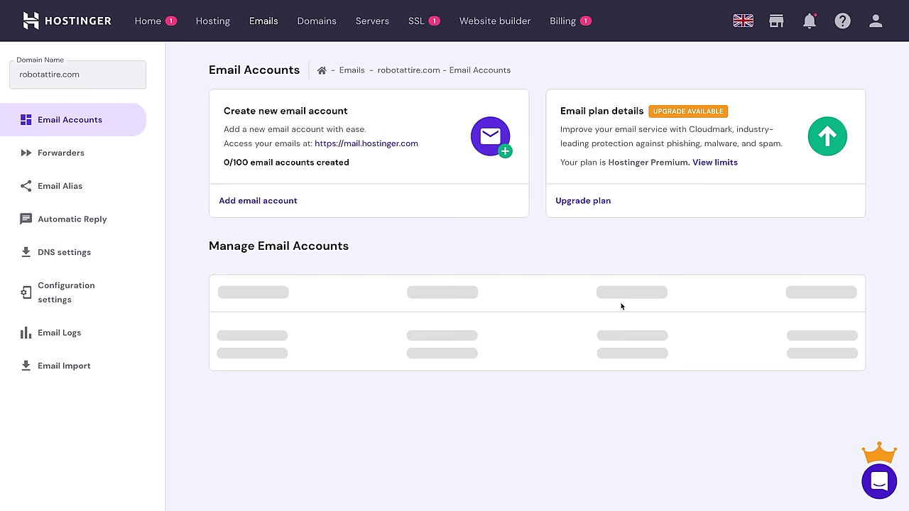
click(266, 202)
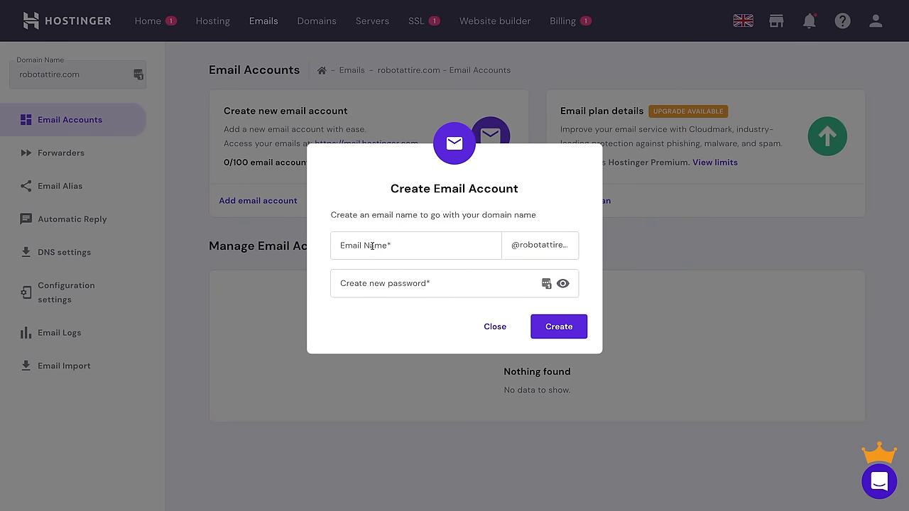
click(372, 246)
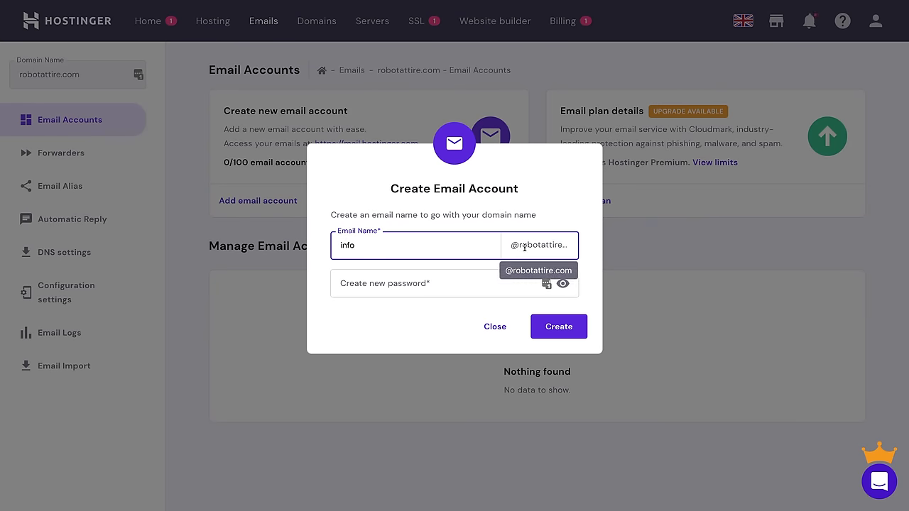
click(420, 283)
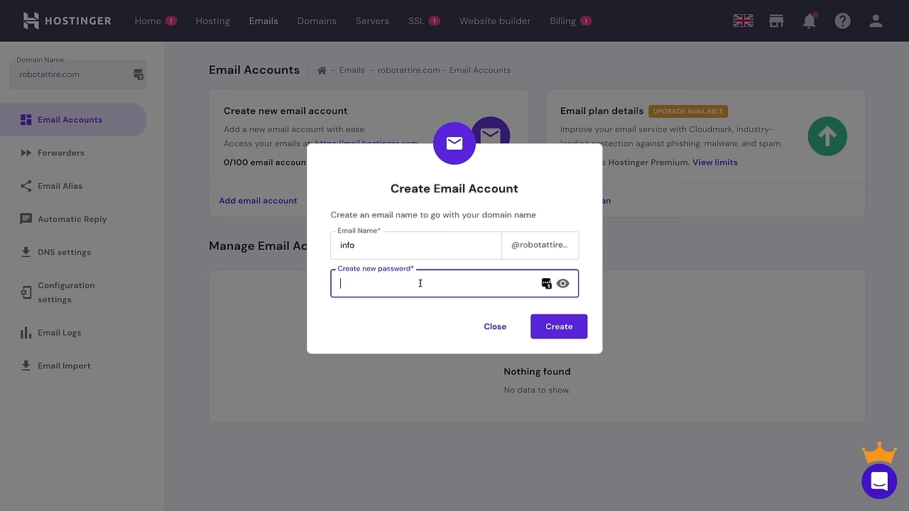
text(••••••••••)
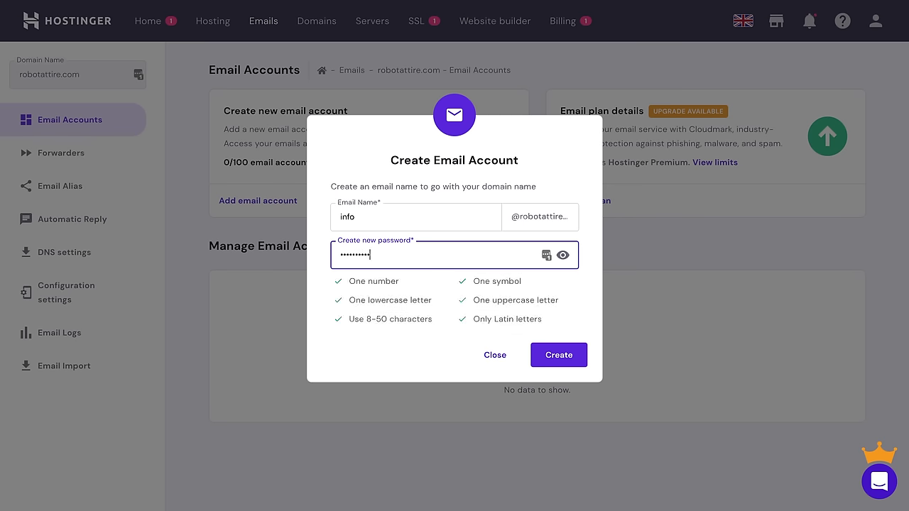
click(559, 357)
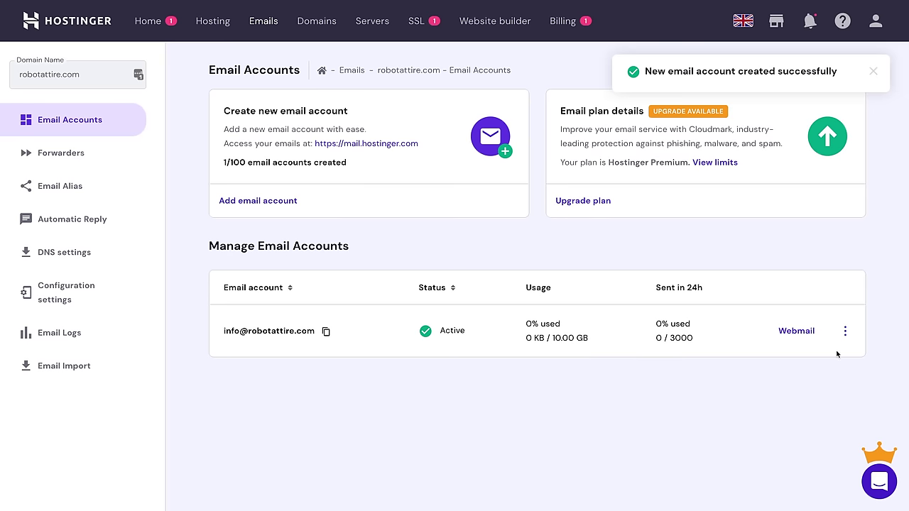
click(788, 331)
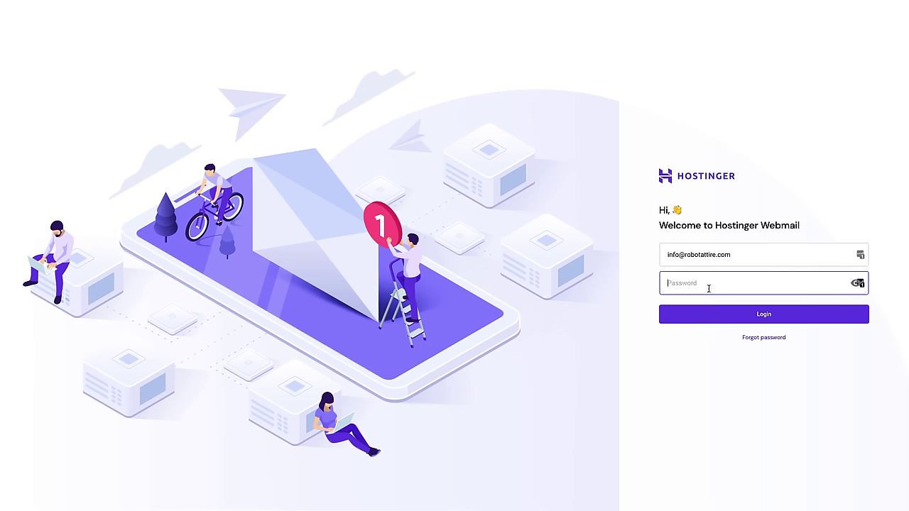
text(••)
key(Return)
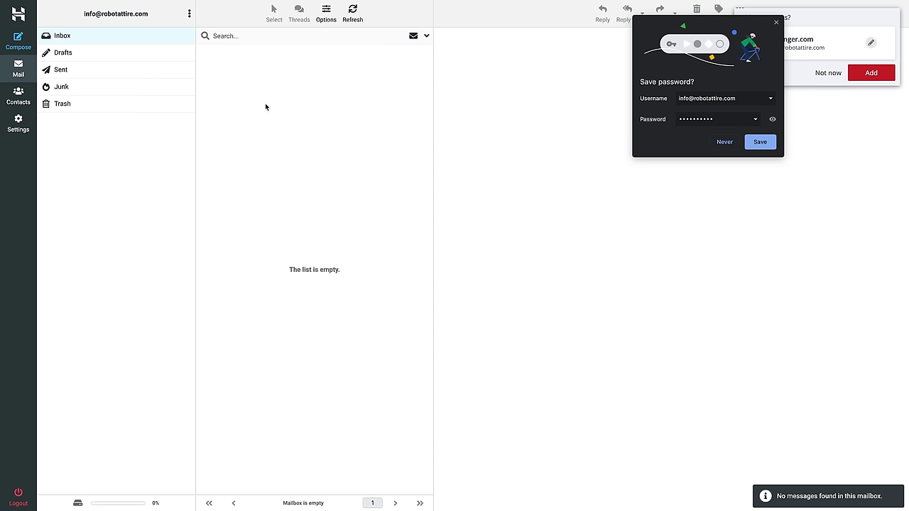
click(730, 142)
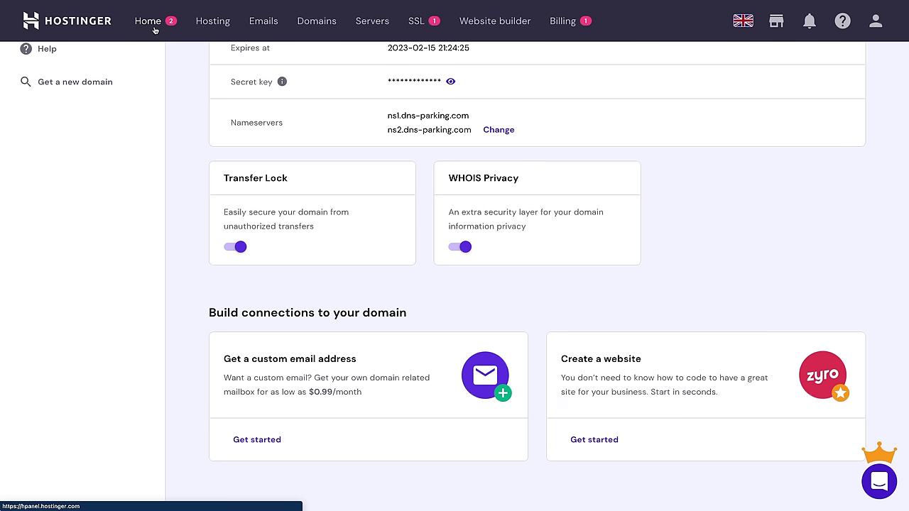
click(155, 30)
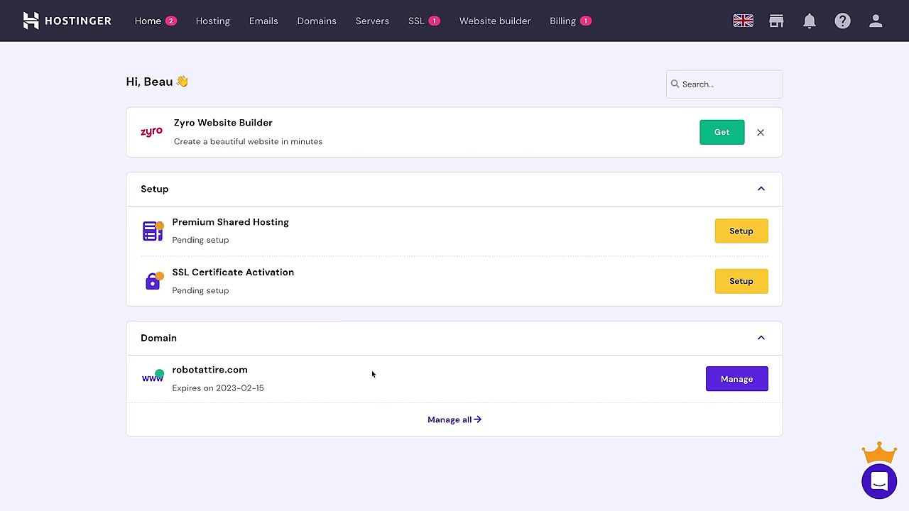
Step: Start Premium Shared Hosting setup: an online store for myself, as a professional website creator
click(741, 232)
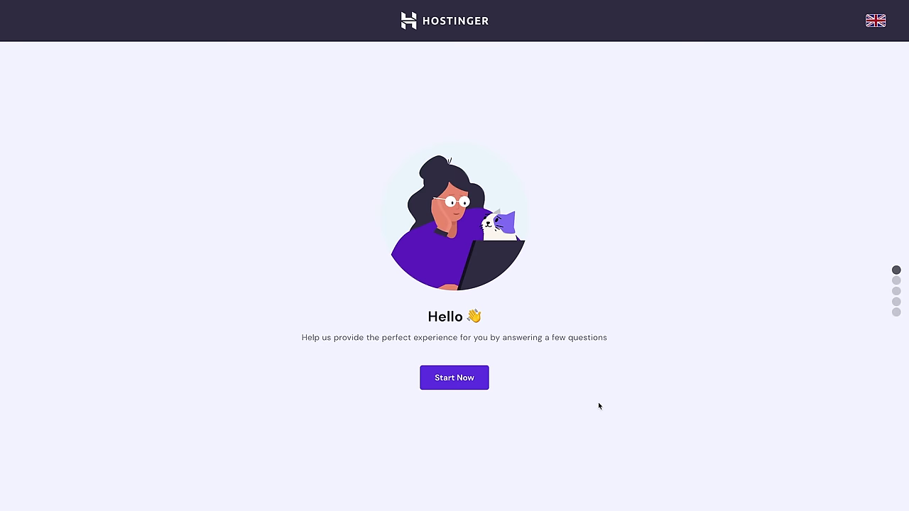
click(468, 379)
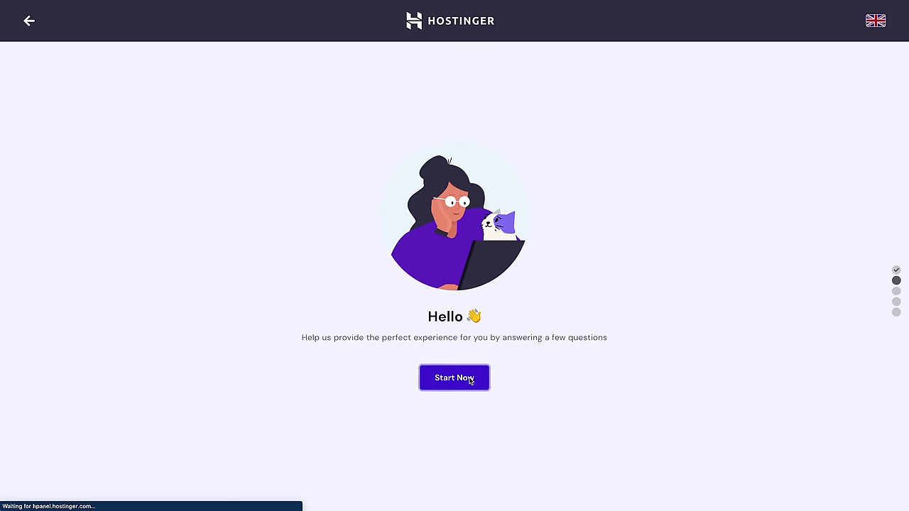
click(579, 315)
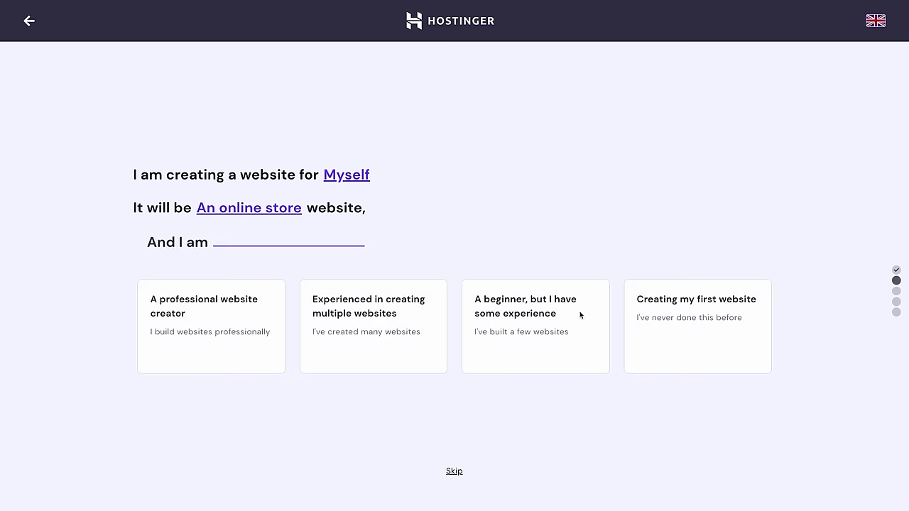
click(247, 324)
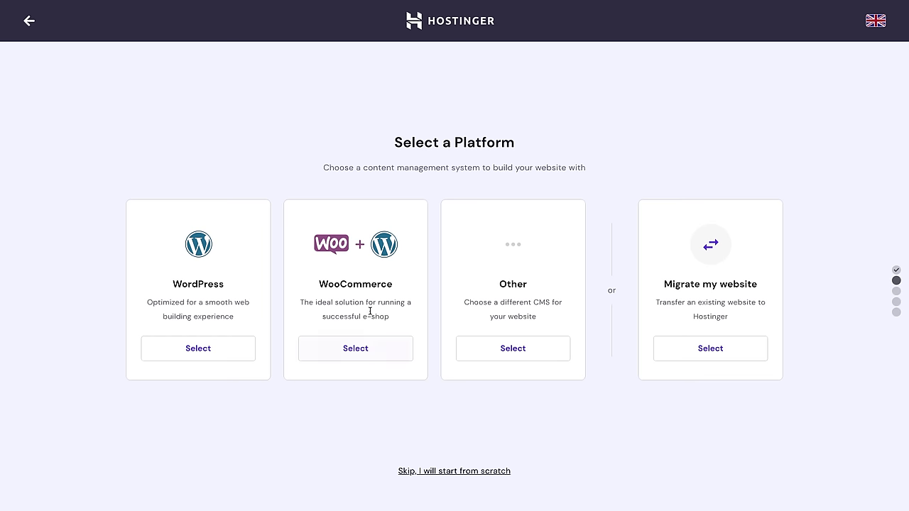
Step: Choose WooCommerce as the platform and enter the WordPress admin password
drag(395, 287, 320, 286)
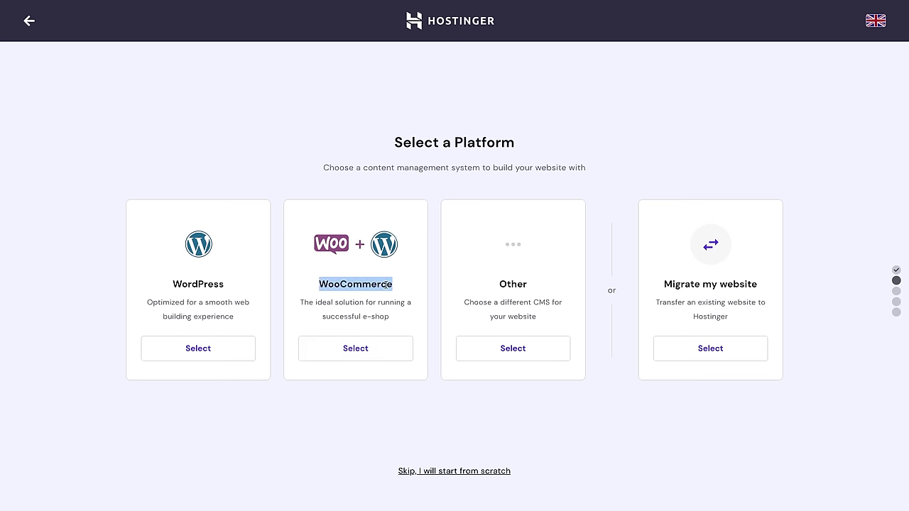
click(367, 288)
click(377, 351)
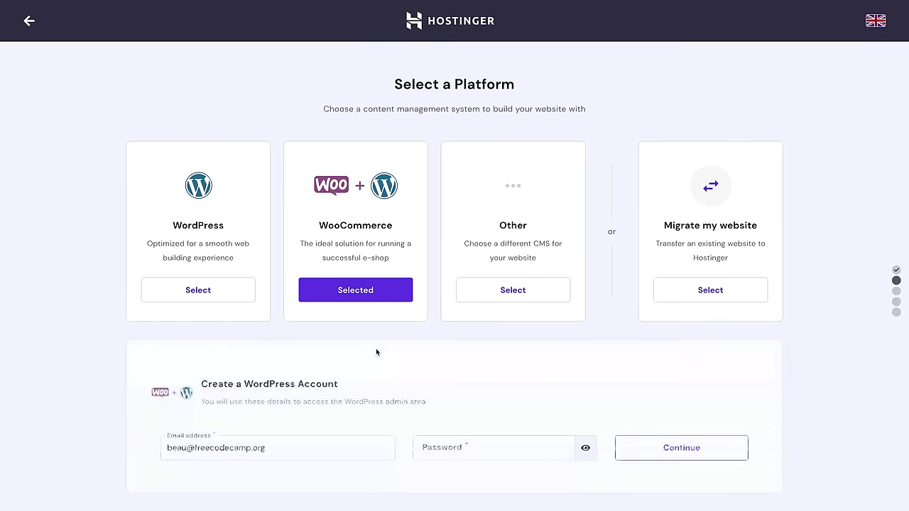
text(********)
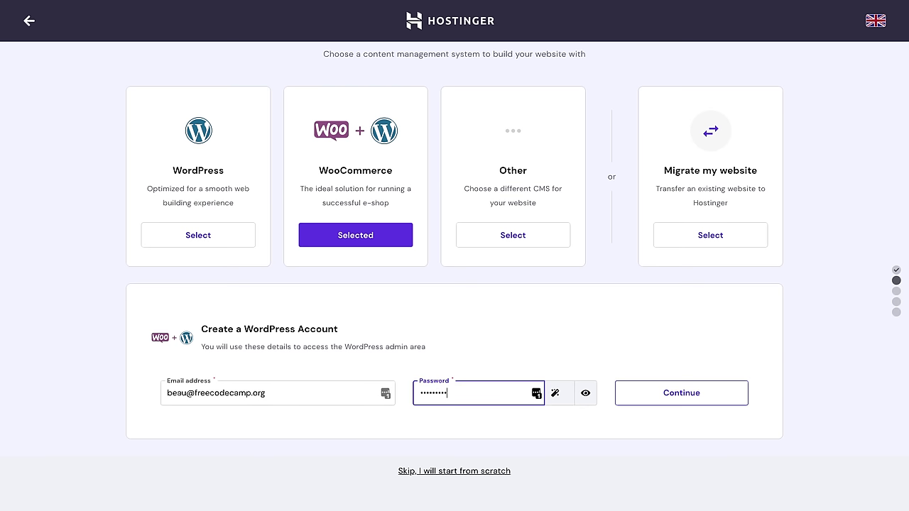
Step: Save the WordPress account, skip the template, and use robotattire.com as the domain
click(686, 391)
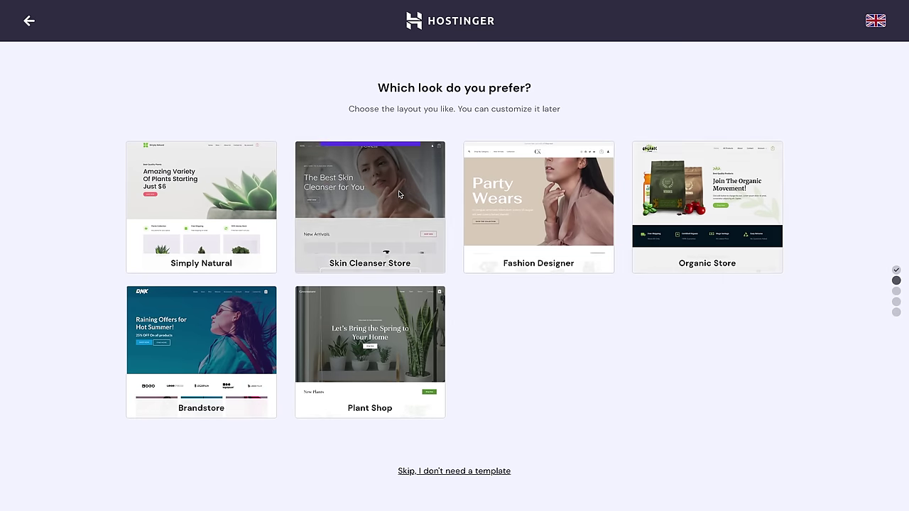
mouse_move(205, 259)
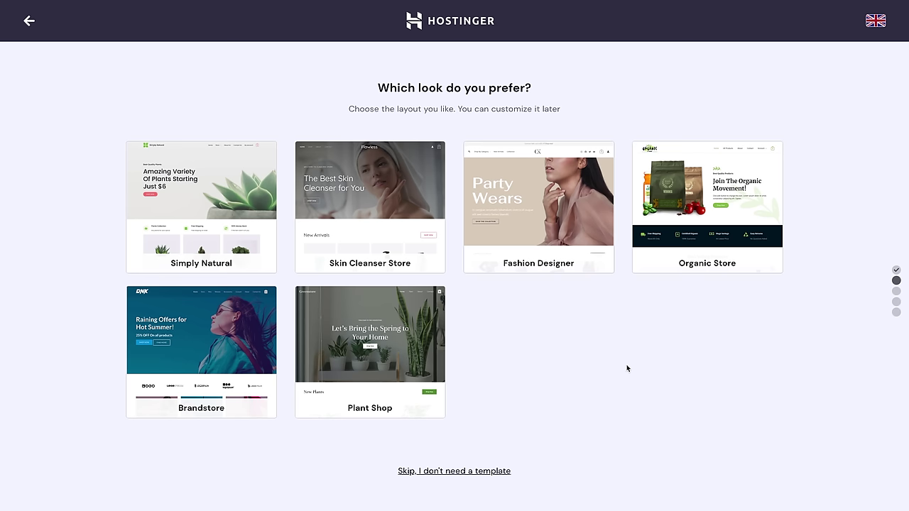
click(443, 473)
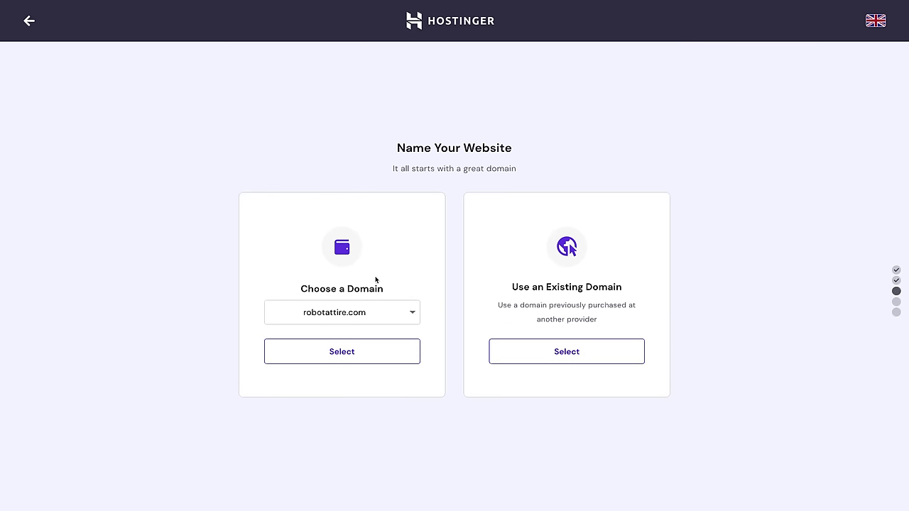
click(367, 355)
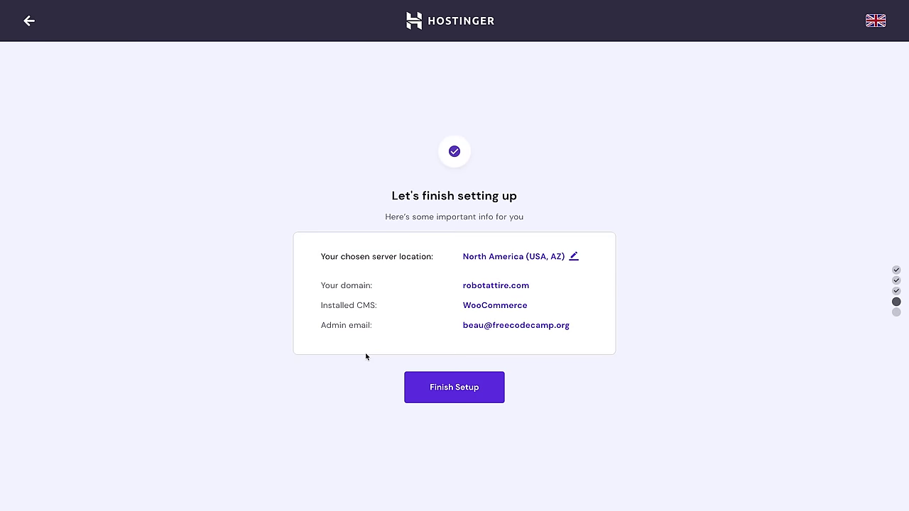
Step: Finish setup, open the robotattire.com hosting account, and scroll through its Other tools and back
click(453, 386)
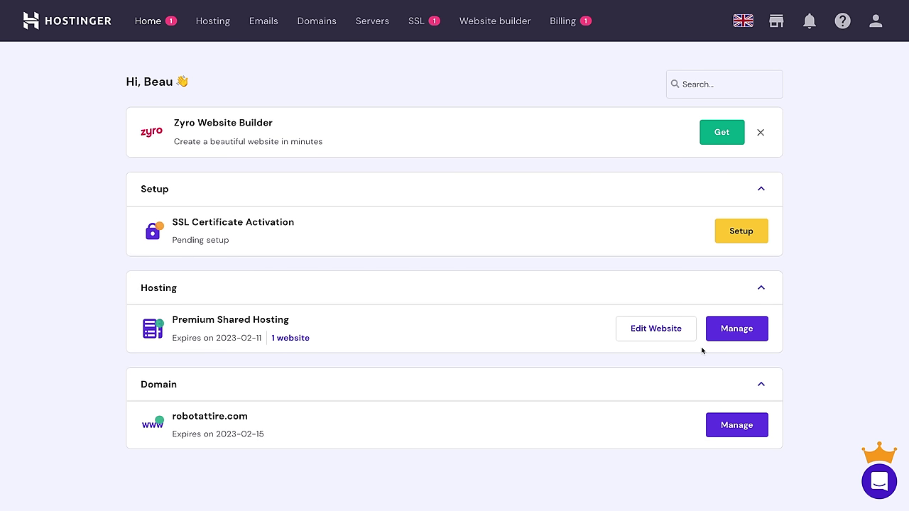
click(753, 334)
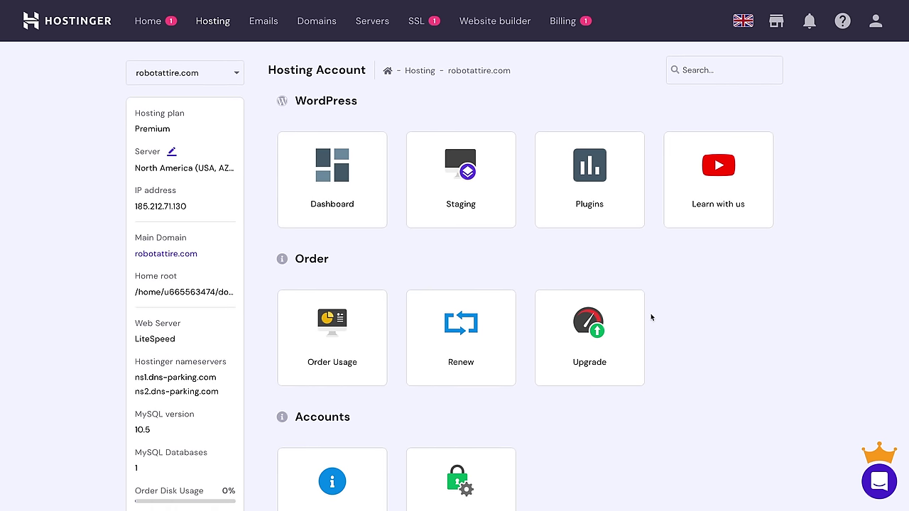
scroll(650, 313, down, 3)
scroll(650, 310, down, 5)
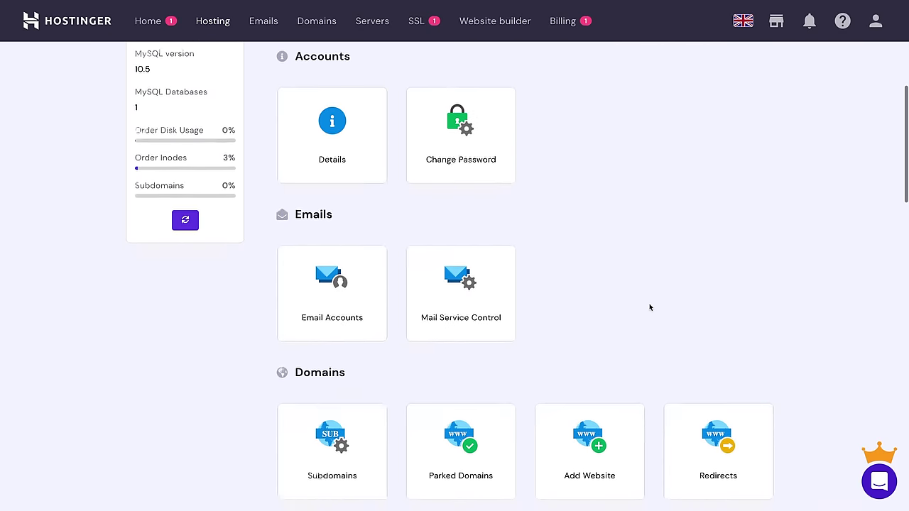
scroll(649, 307, down, 7)
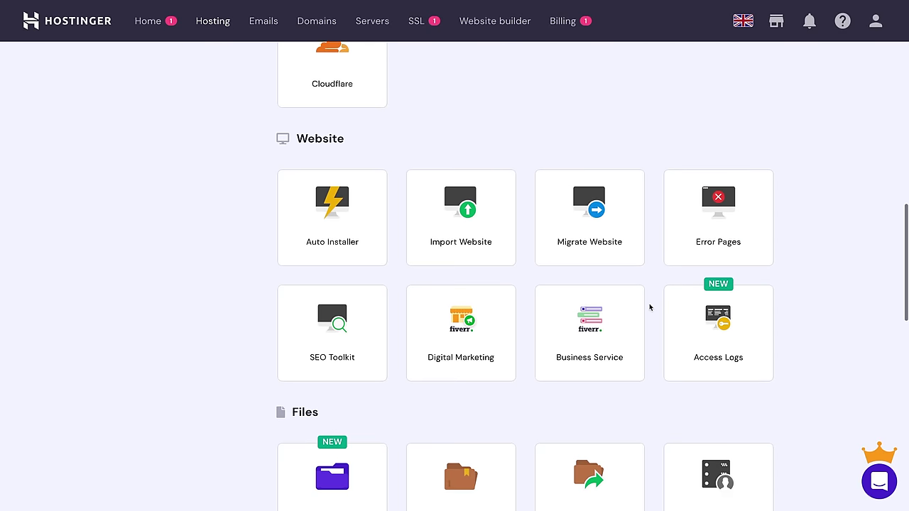
scroll(649, 307, down, 4)
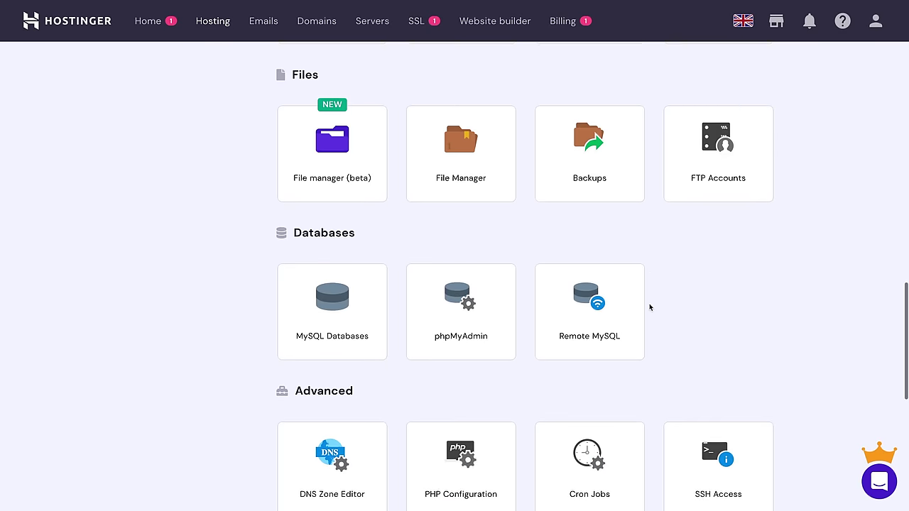
scroll(649, 307, down, 2)
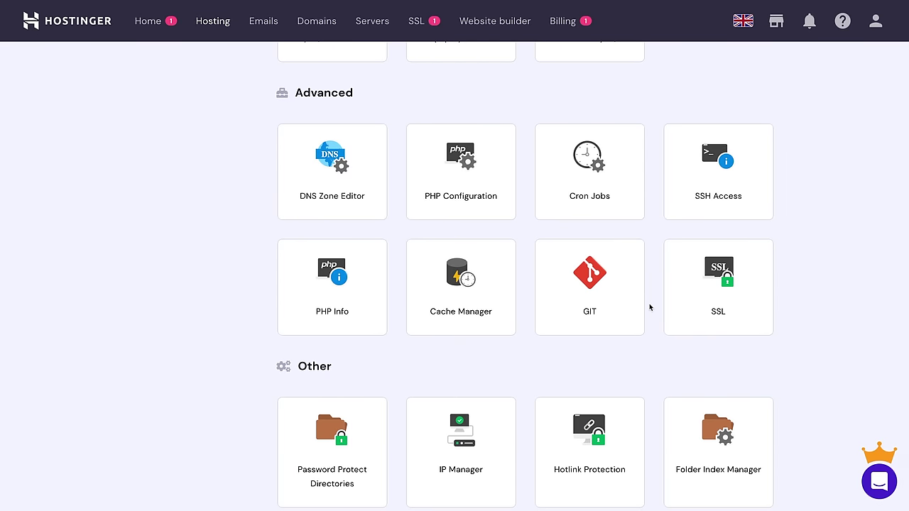
scroll(649, 307, down, 3)
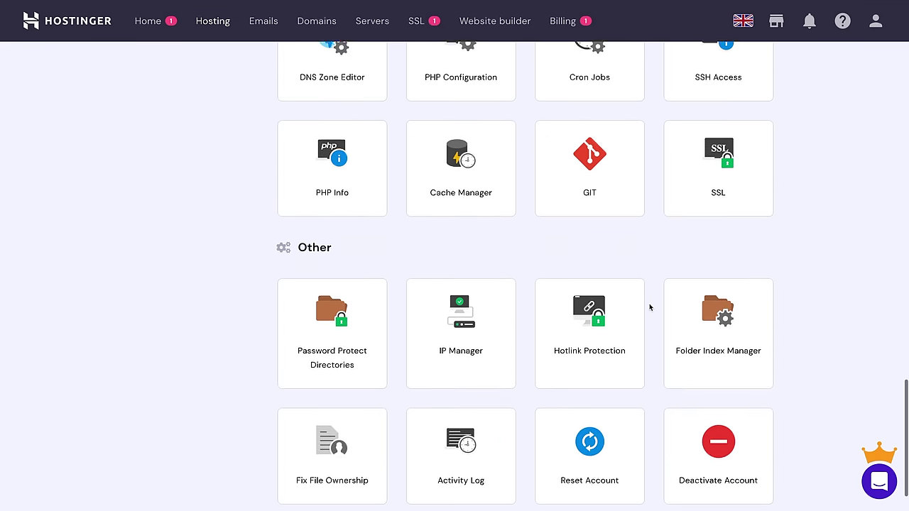
scroll(649, 307, up, 15)
scroll(649, 307, up, 5)
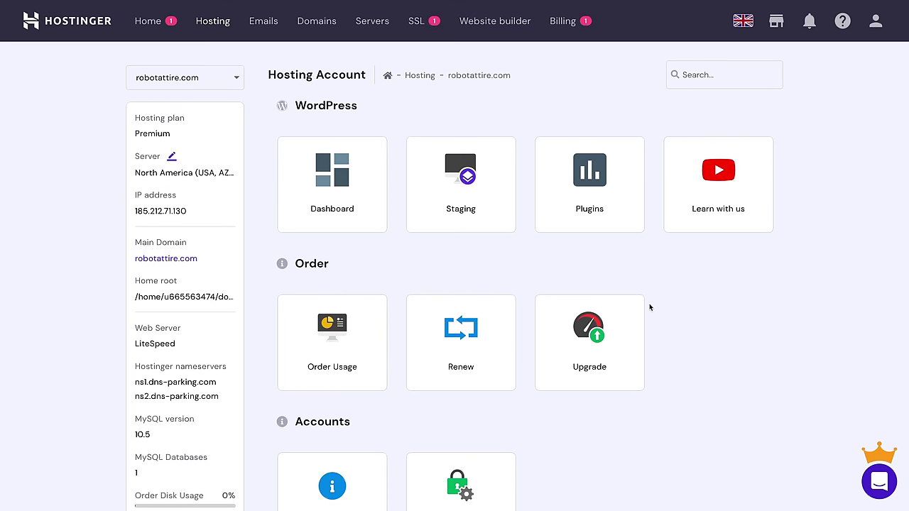
Step: Open robotattire.com's WordPress Dashboard card, then Edit Website to reach WordPress Admin
click(327, 180)
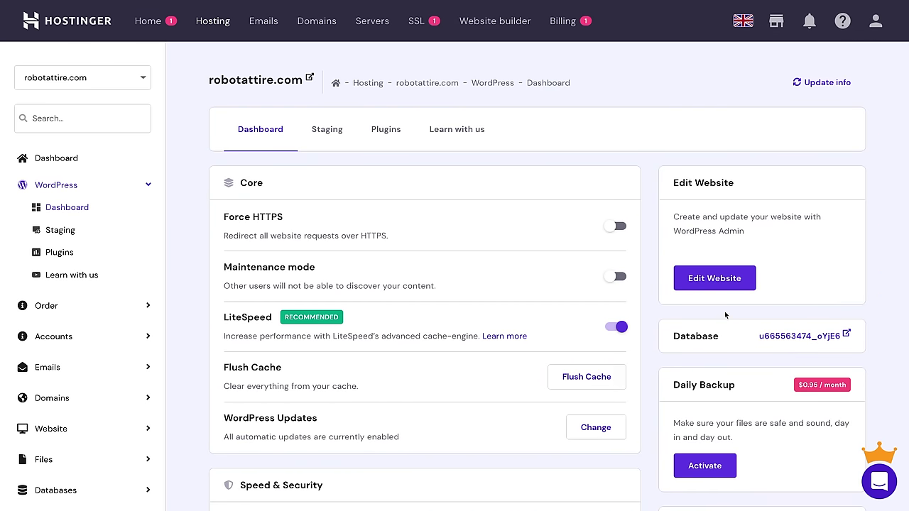
click(739, 284)
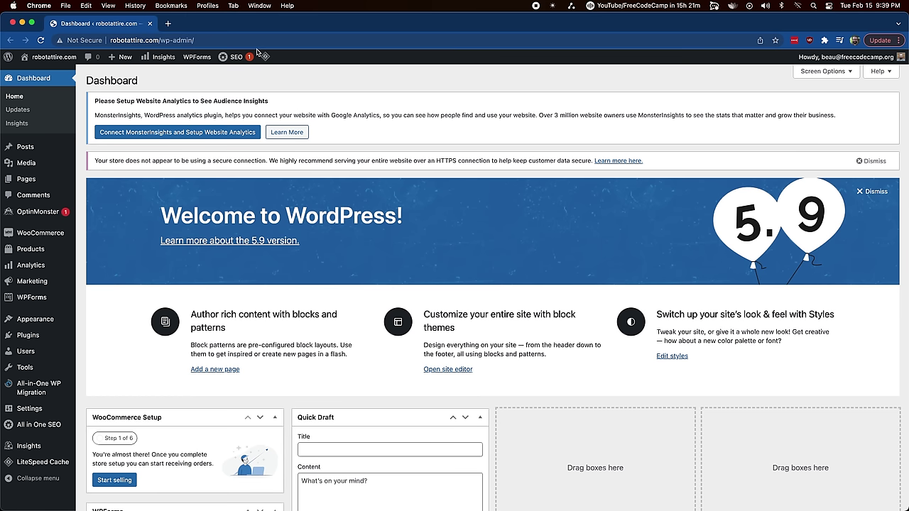
Step: Highlight the robotattire.com/ and wp-admin/ parts of the admin address
click(209, 41)
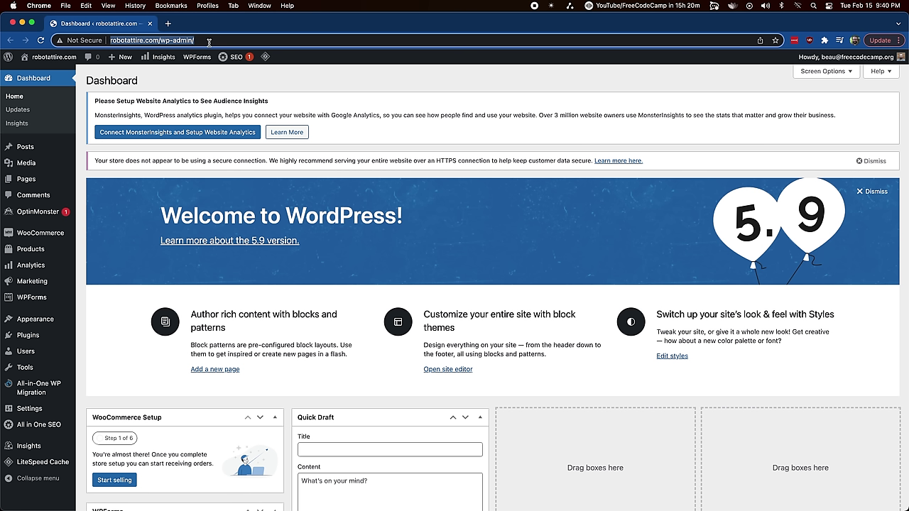
click(152, 41)
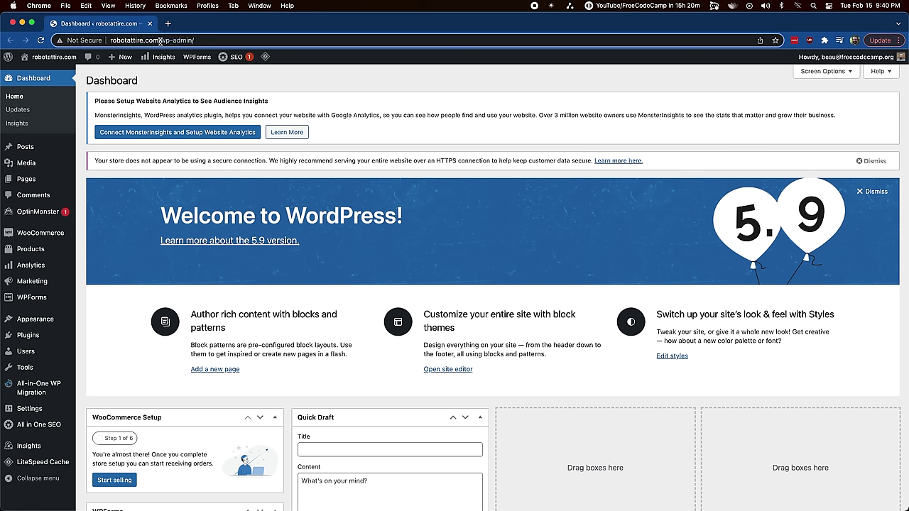
drag(161, 41, 60, 42)
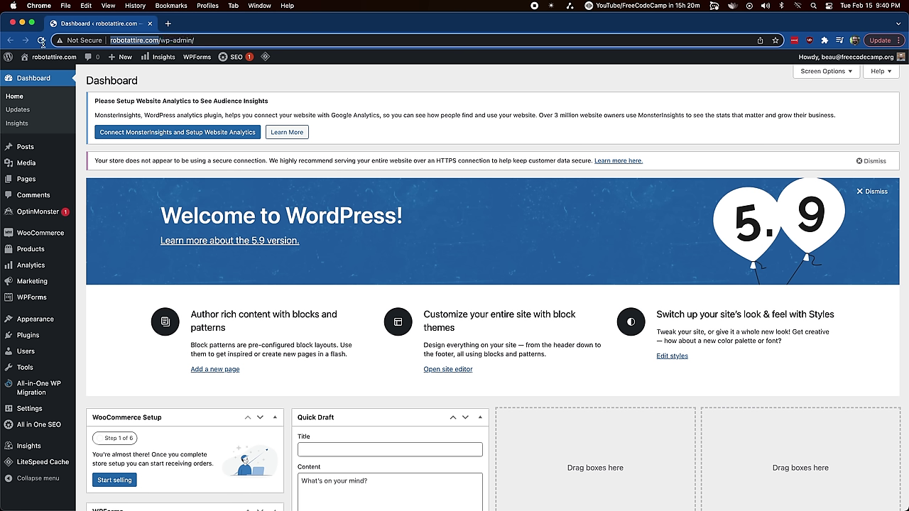
click(161, 40)
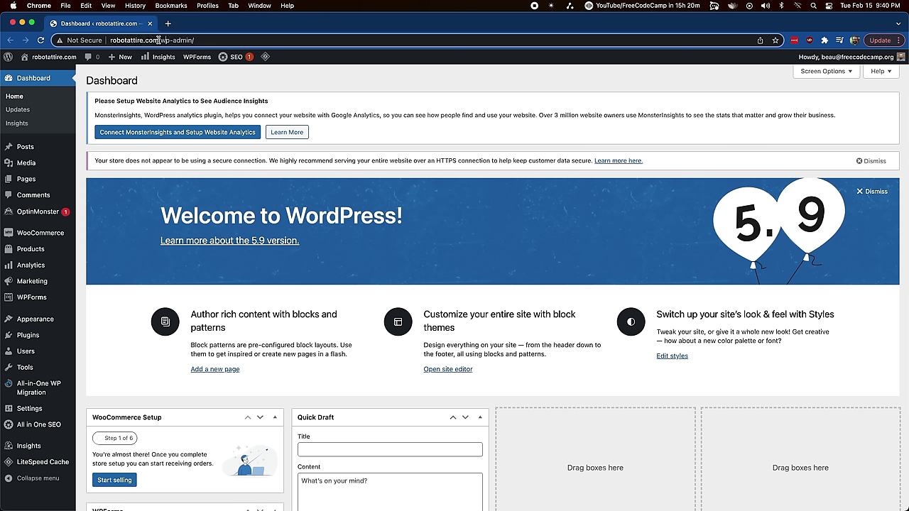
drag(159, 41, 199, 41)
click(208, 41)
Step: Point out the analytics notice and dismiss the Welcome to WordPress panel
drag(94, 101, 192, 103)
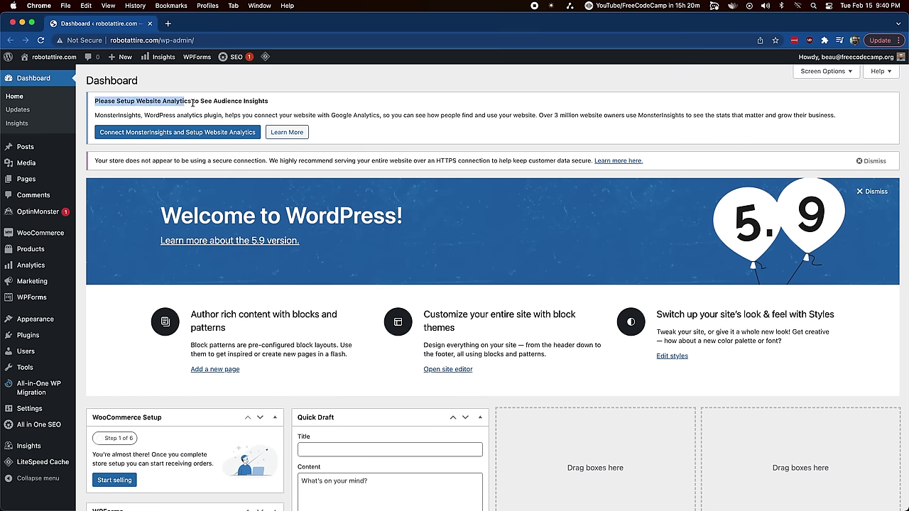
click(222, 100)
drag(161, 216, 366, 213)
click(367, 213)
click(872, 191)
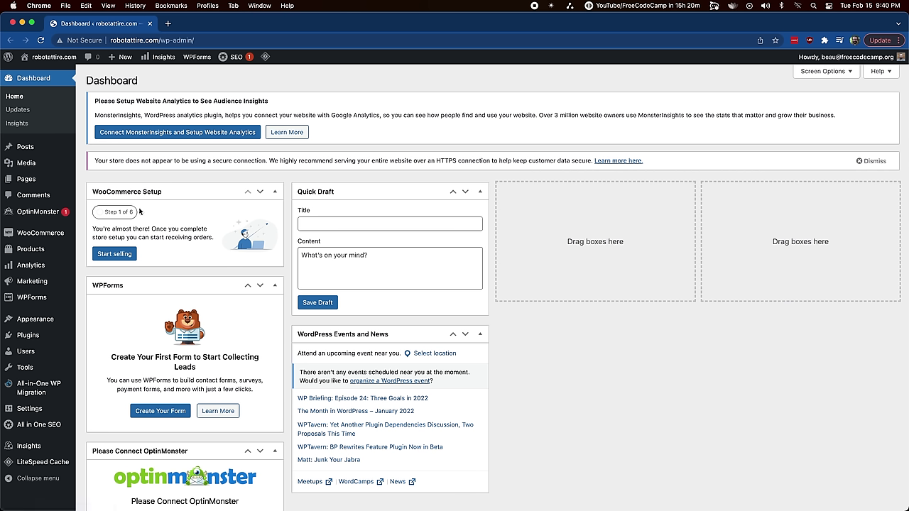
Step: Point out the insecure-connection warning, then return to the Dashboard | hPanel tab
drag(152, 159, 266, 160)
click(266, 162)
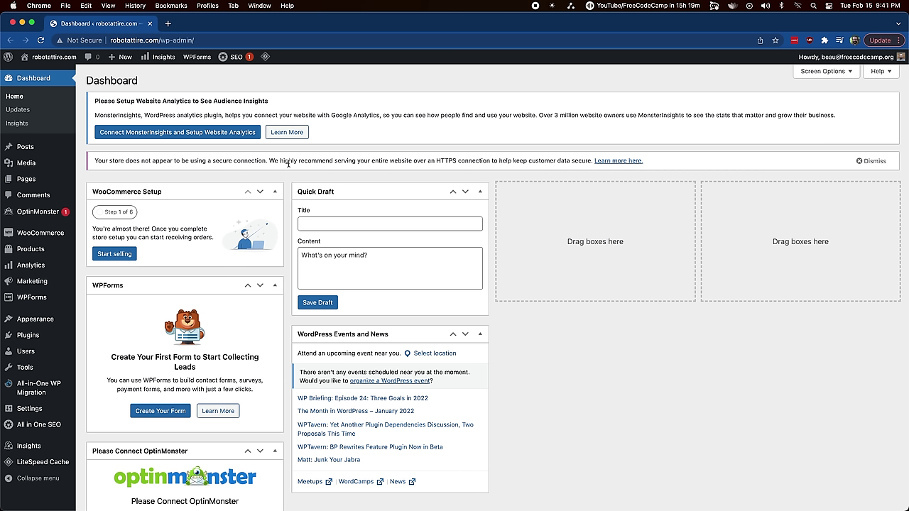
drag(268, 162, 487, 162)
click(103, 26)
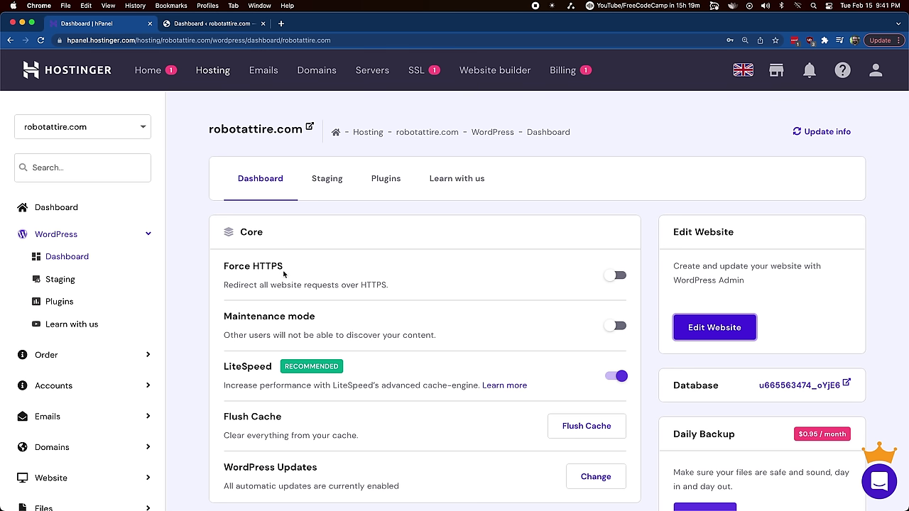
Step: Toggle Force HTTPS, install the SSL certificate for robotattire.com, and close the notice
click(613, 276)
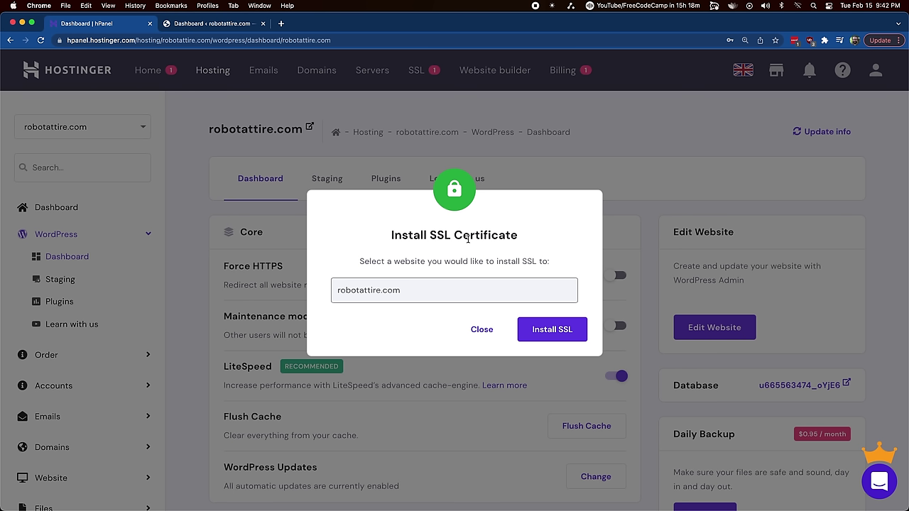
click(555, 330)
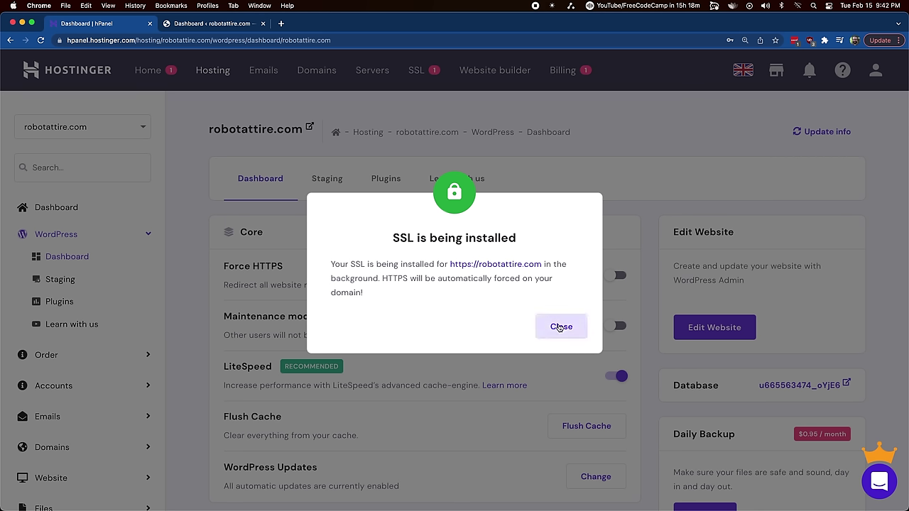
drag(388, 278, 461, 294)
click(401, 280)
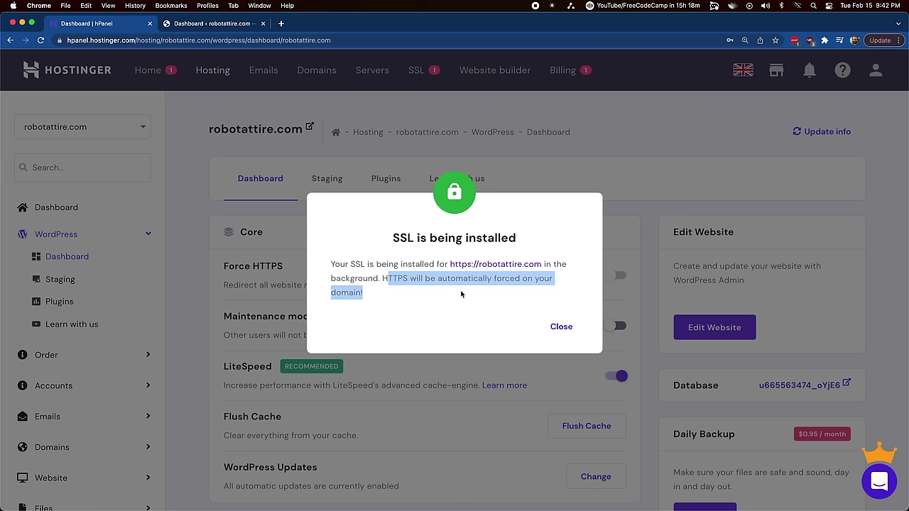
click(445, 287)
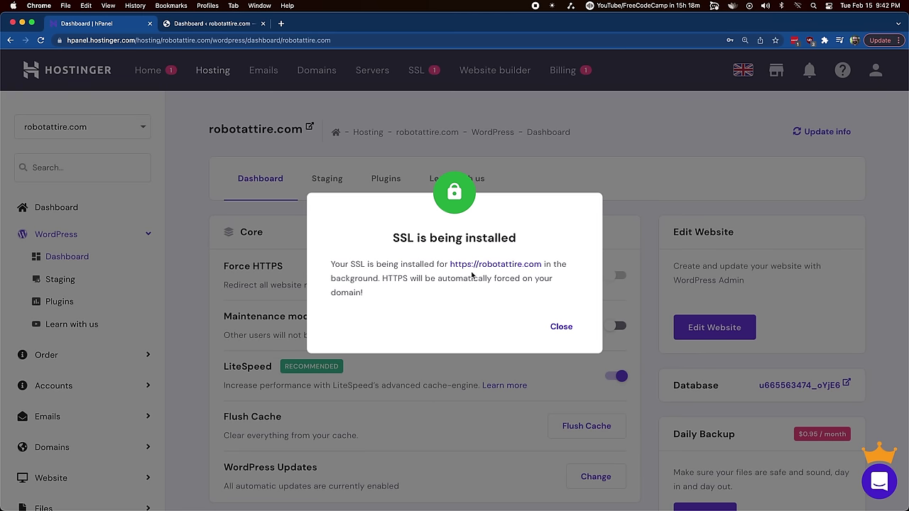
click(551, 327)
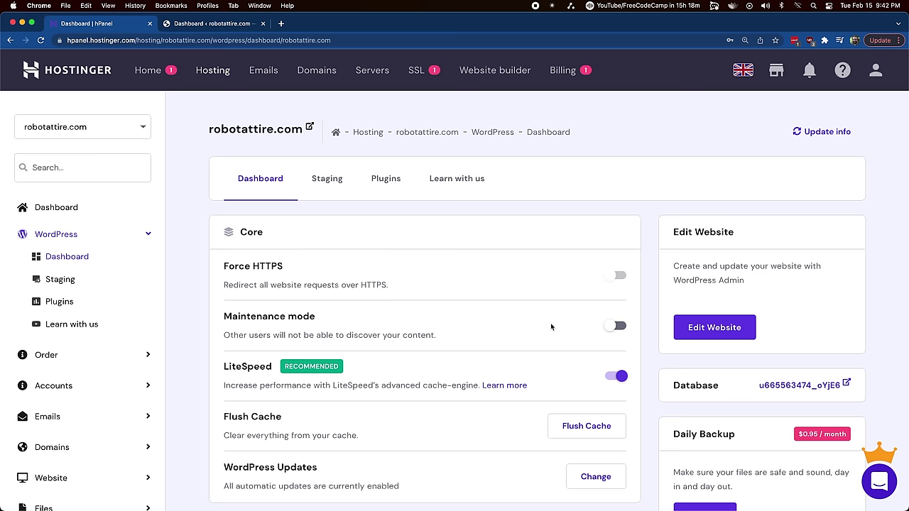
Step: Enable Force HTTPS, then reload WordPress Admin and log back in with the password
click(617, 277)
key(ctrl+Tab)
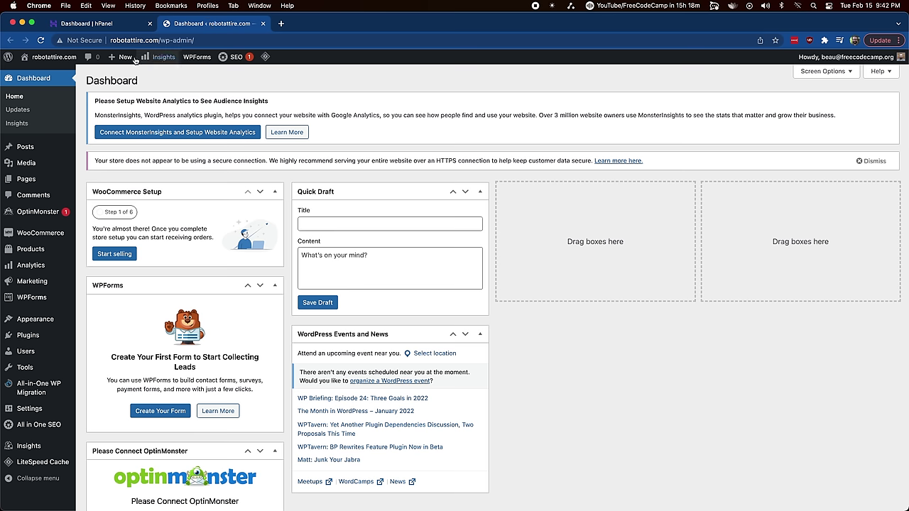
click(40, 41)
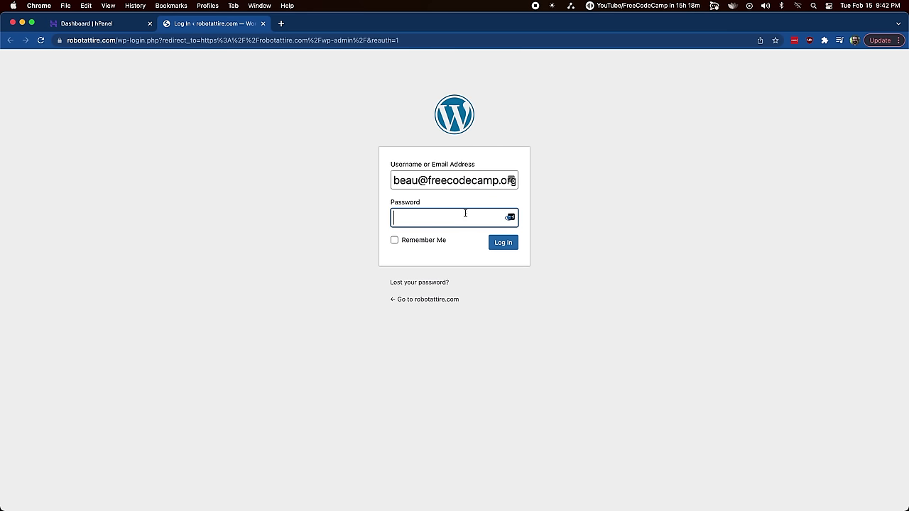
text(*********)
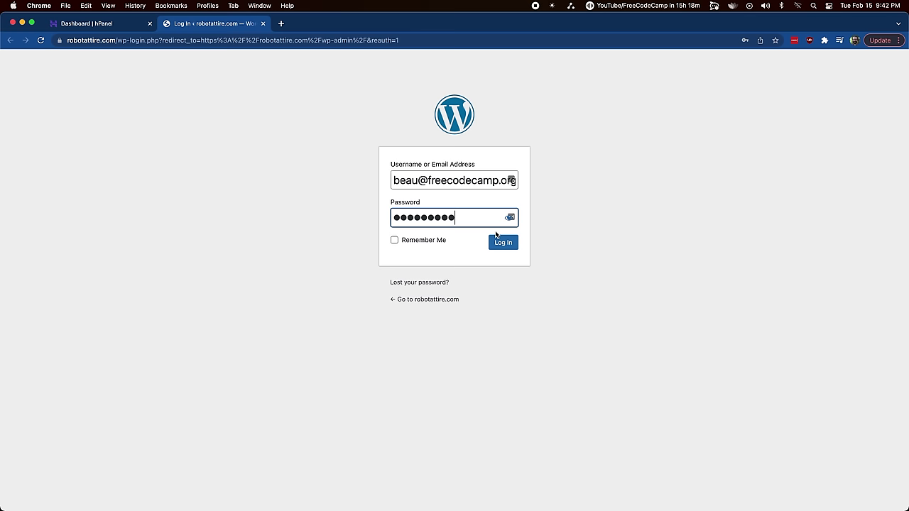
click(510, 242)
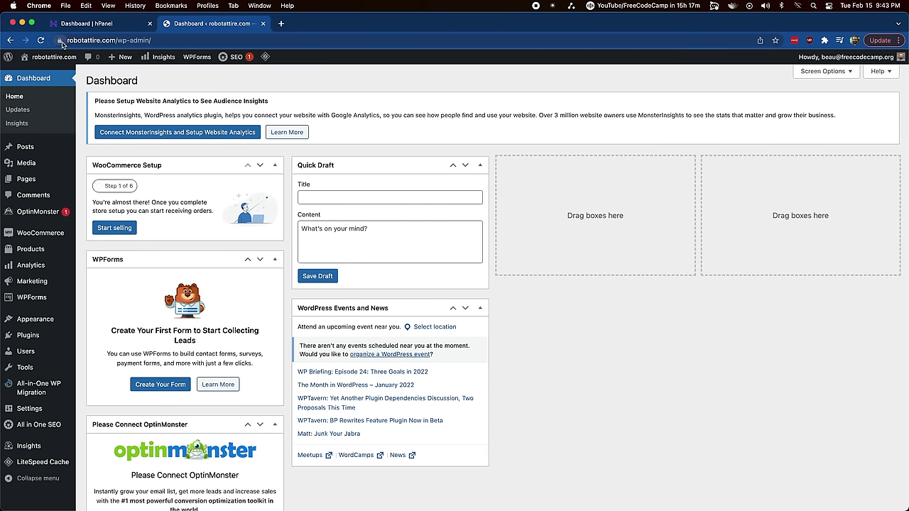
Step: Check the site's connection security details from the address-bar lock icon
click(105, 39)
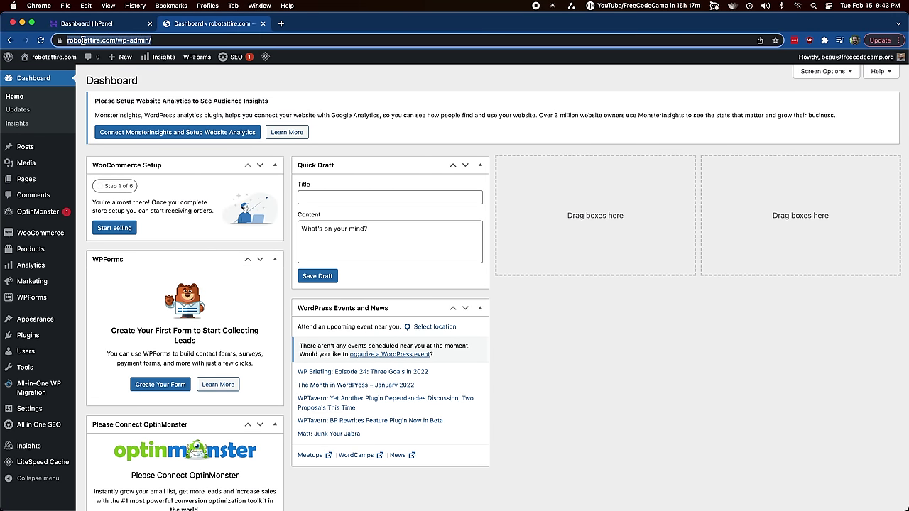
click(61, 40)
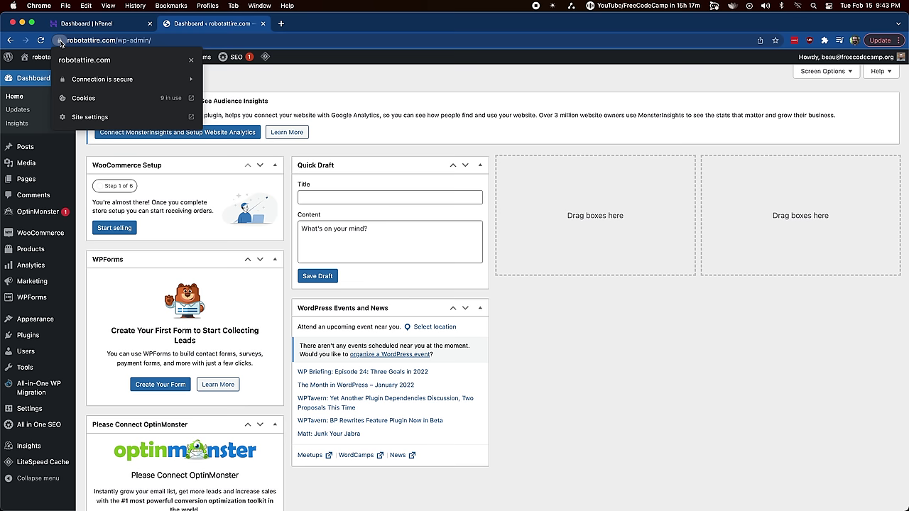
click(61, 41)
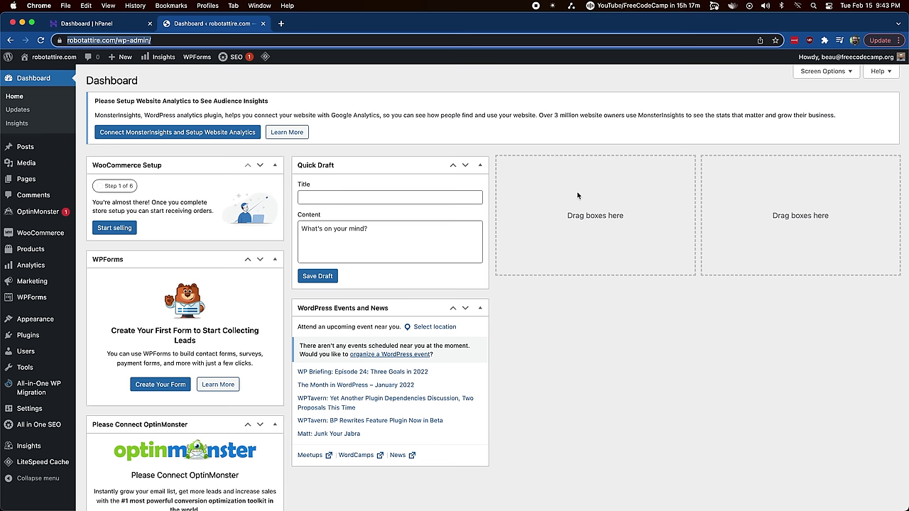
click(578, 407)
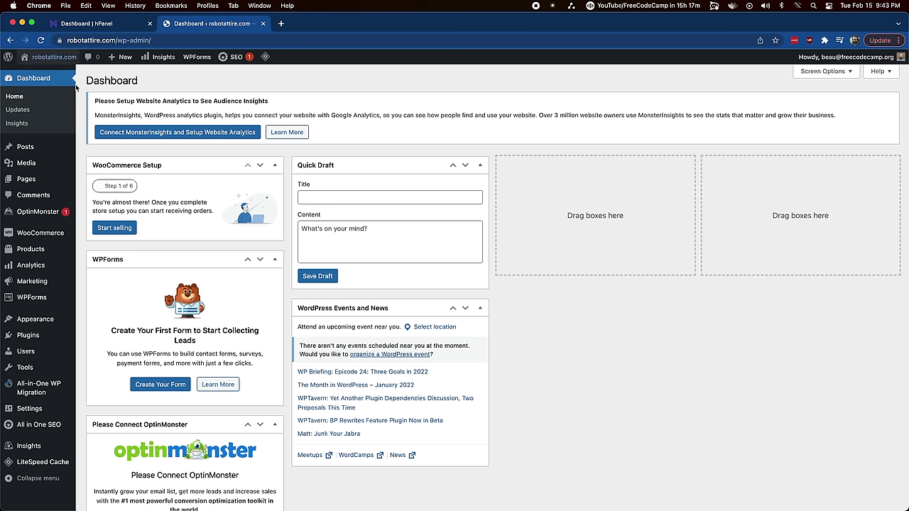
mouse_move(44, 61)
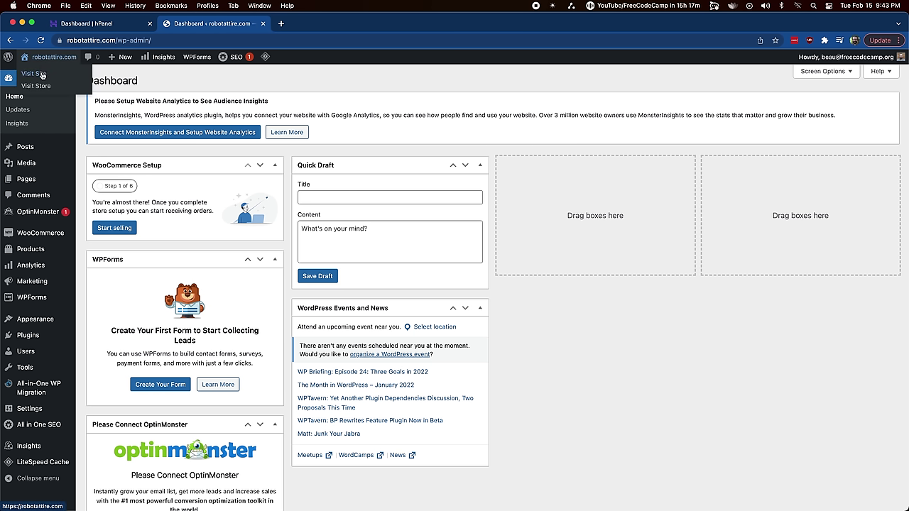
Step: Visit the live robotattire.com site, then open the store's empty Shop page
click(41, 74)
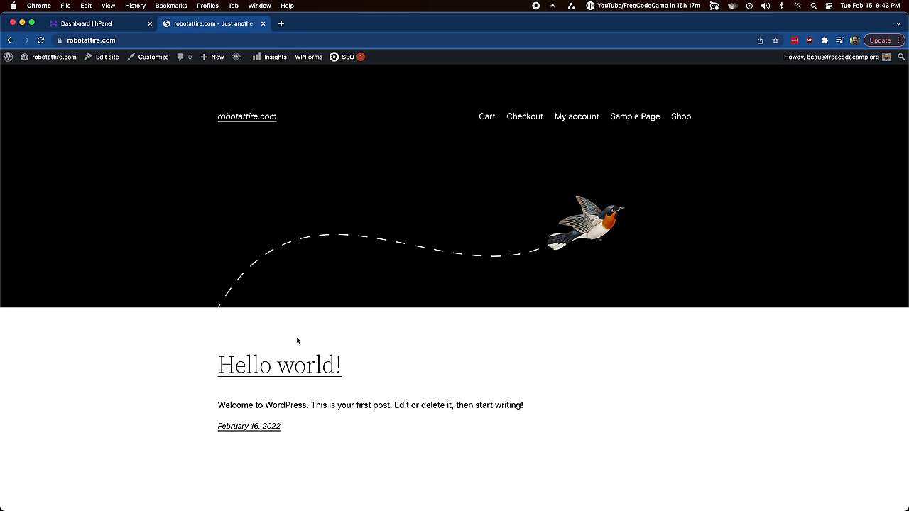
scroll(286, 351, down, 3)
scroll(288, 351, up, 3)
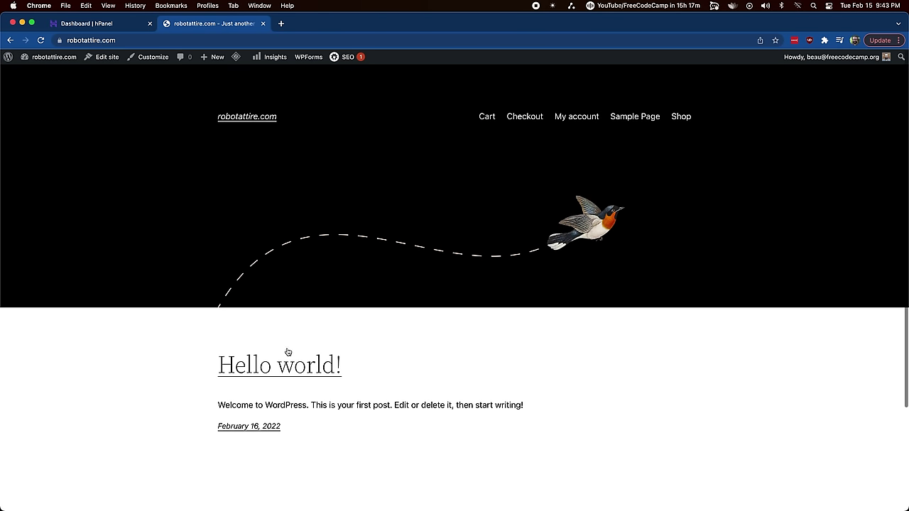
click(40, 59)
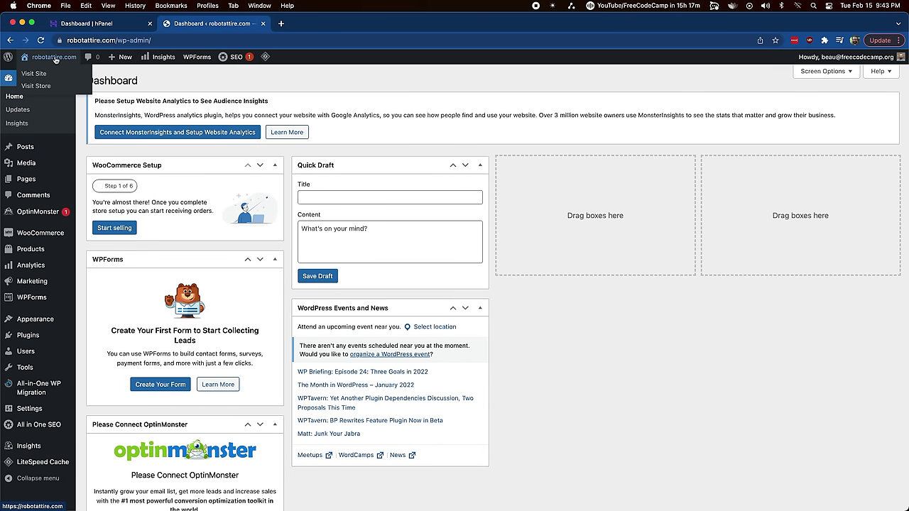
mouse_move(37, 67)
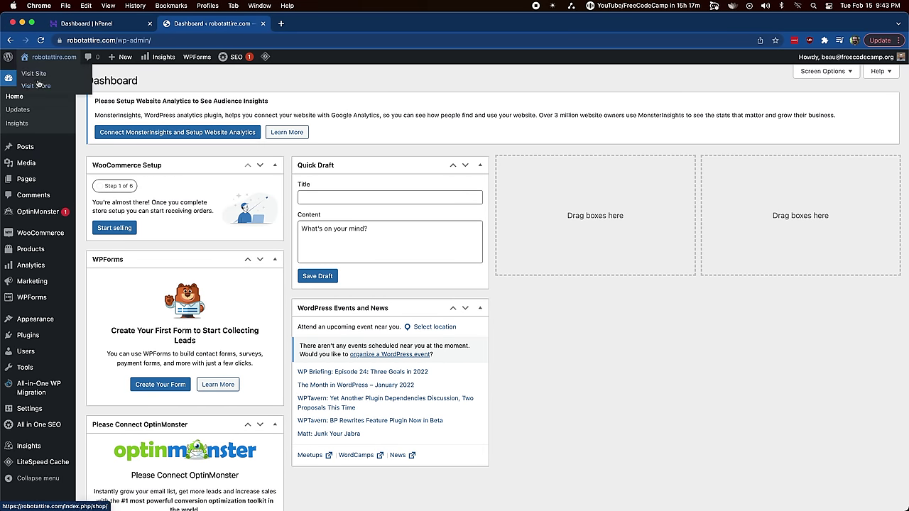
click(39, 86)
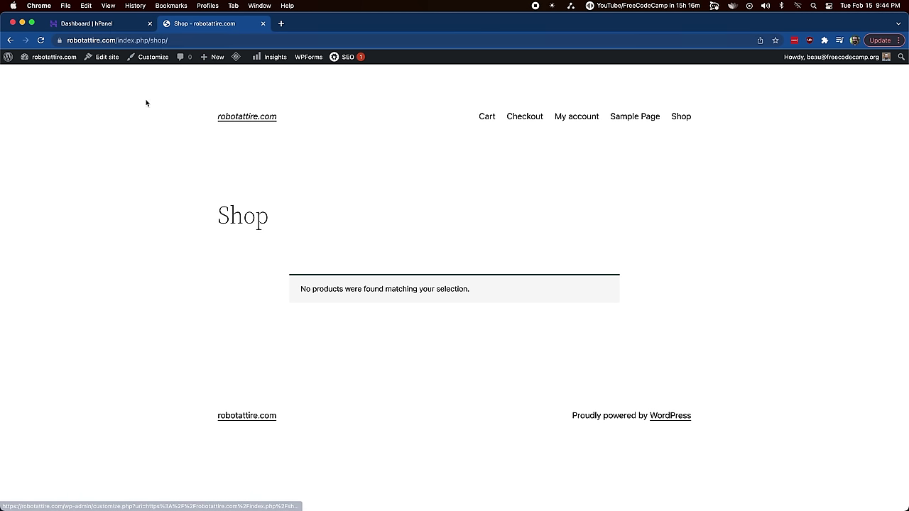
Step: Remove /index.php/shop/ from the address to load the site's home page
click(144, 40)
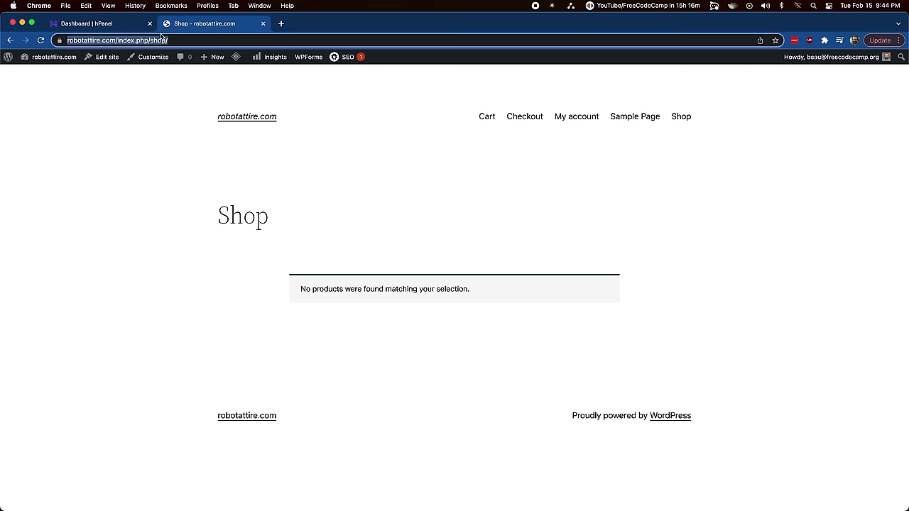
click(139, 40)
drag(139, 40, 317, 38)
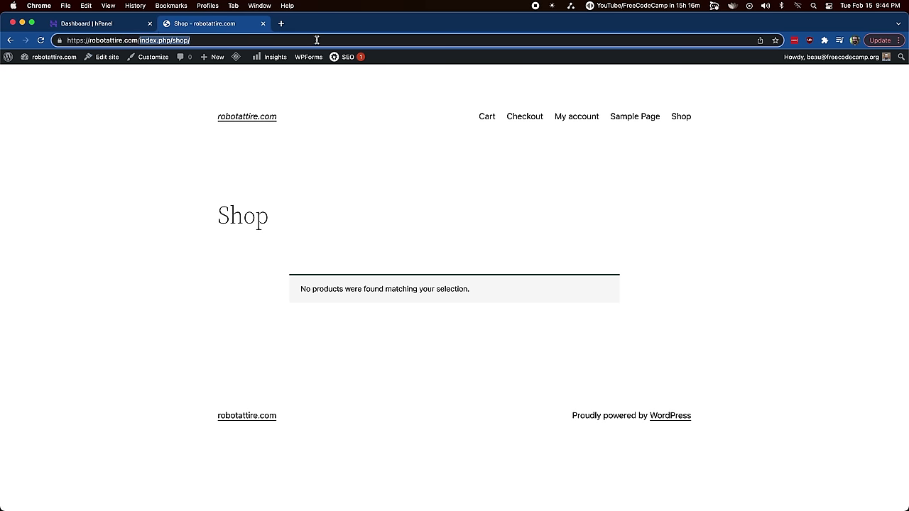
key(BackSpace)
key(Return)
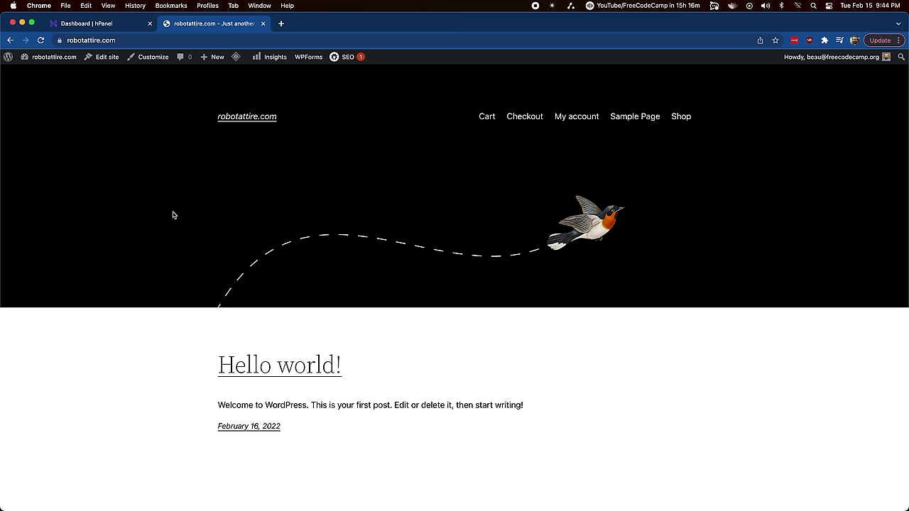
Step: Open the dashboard full screen, go to Appearance > Themes, and dismiss the OptinMonster notice
click(36, 74)
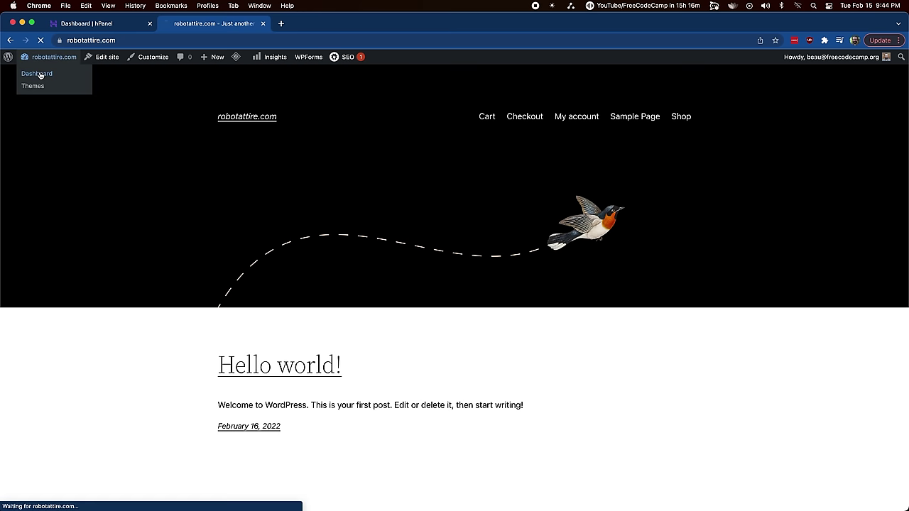
key(ctrl+super+f)
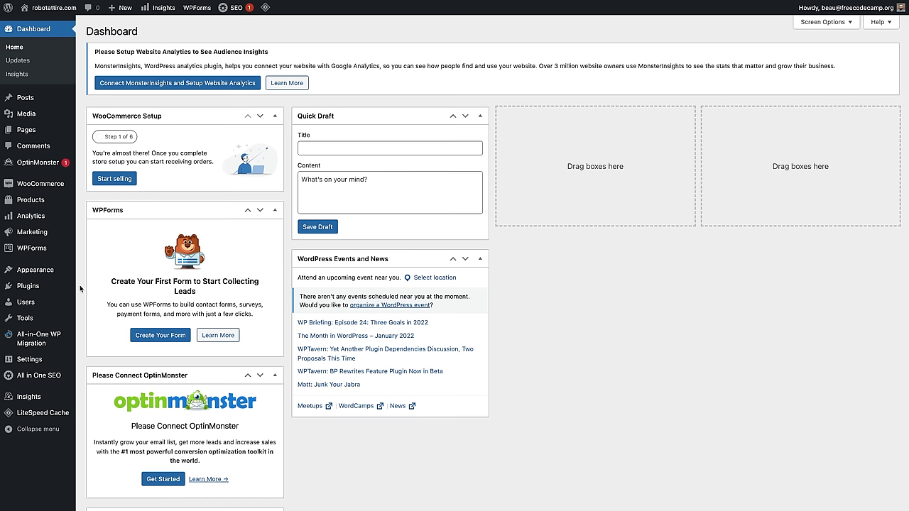
click(46, 272)
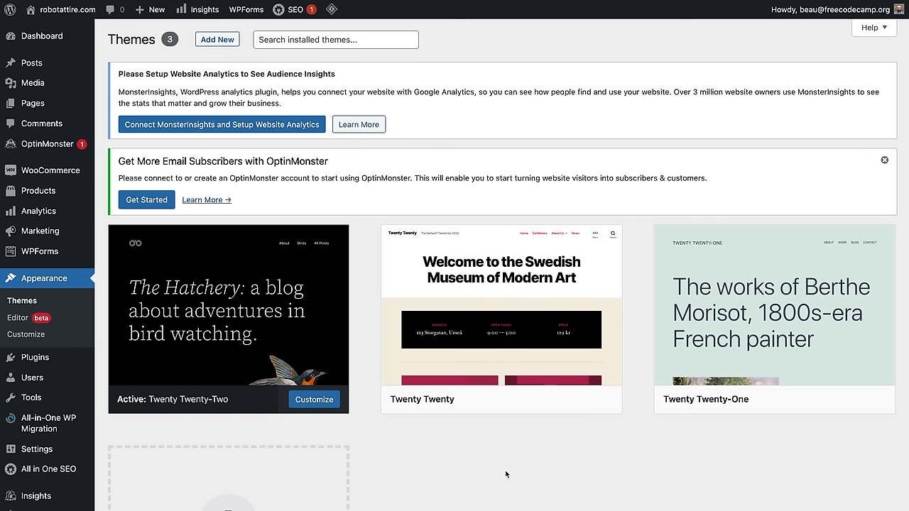
mouse_move(553, 274)
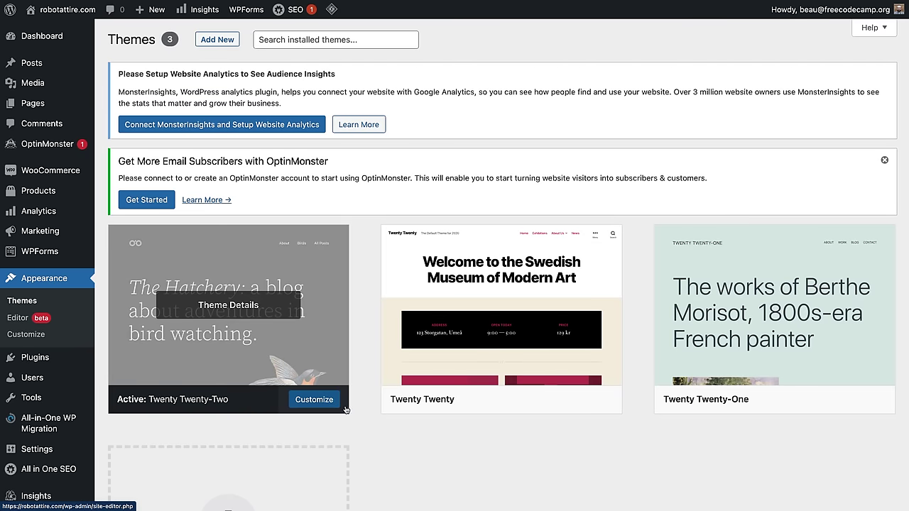
mouse_move(179, 406)
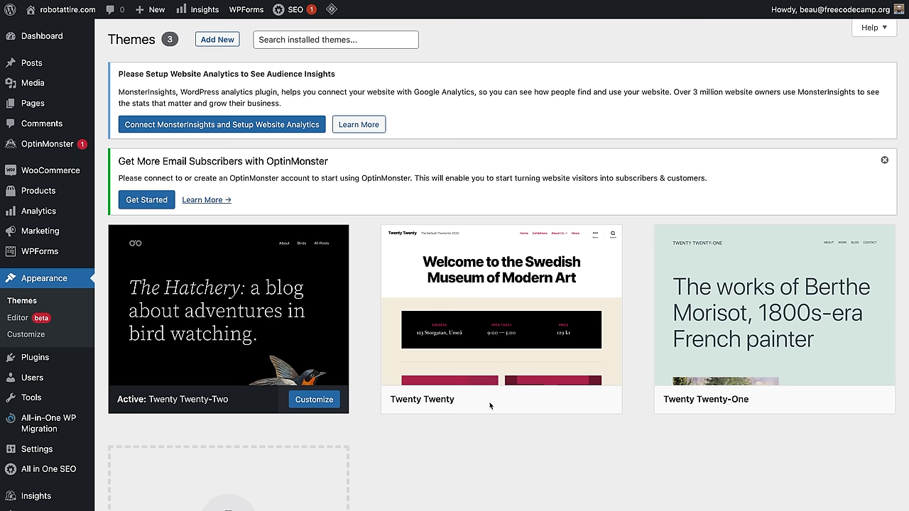
click(885, 159)
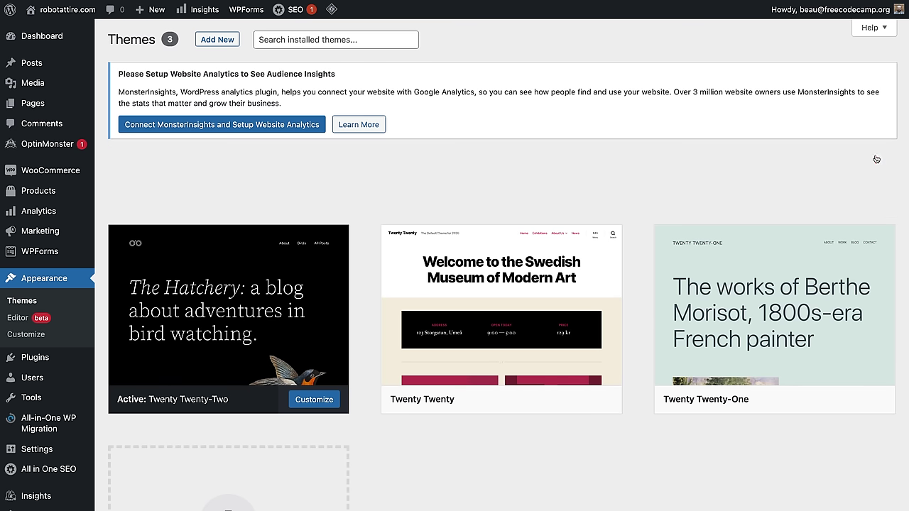
scroll(235, 361, down, 3)
Step: Search Add Themes for 'blocks' to find the Blocksy theme
click(228, 343)
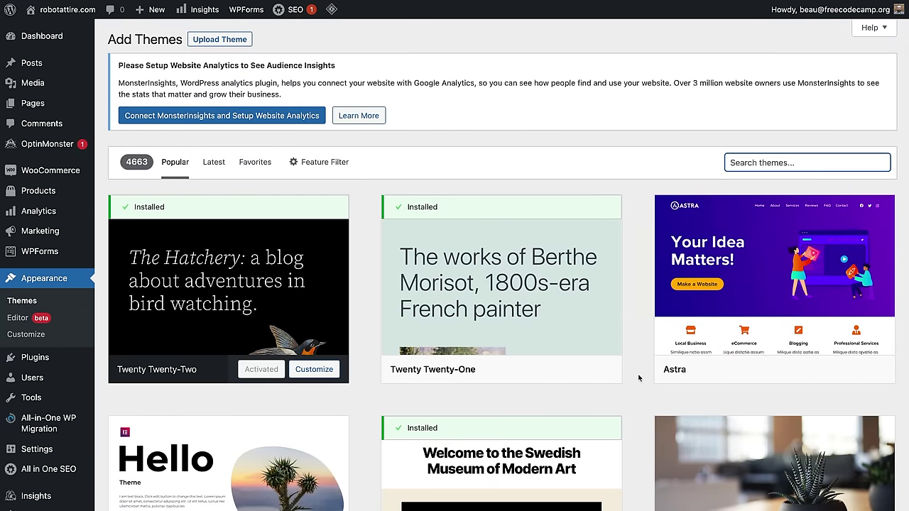
scroll(723, 339, down, 1)
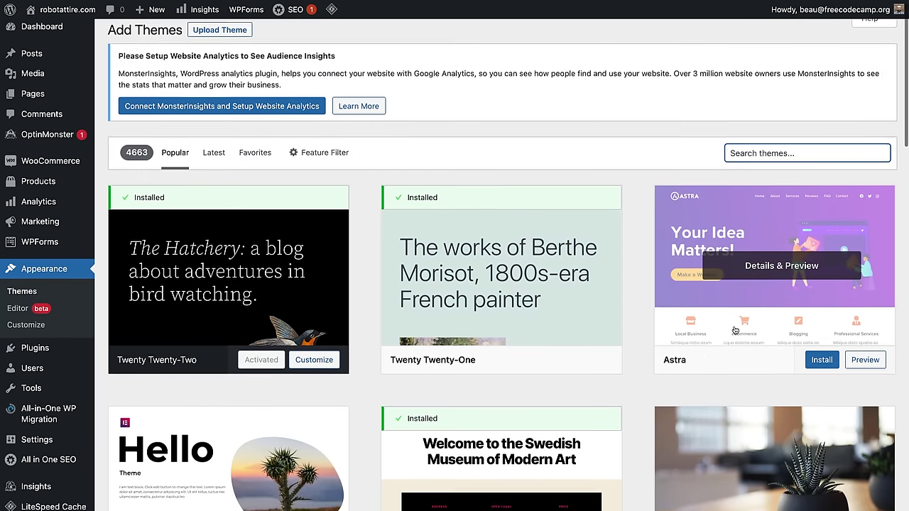
scroll(706, 301, down, 5)
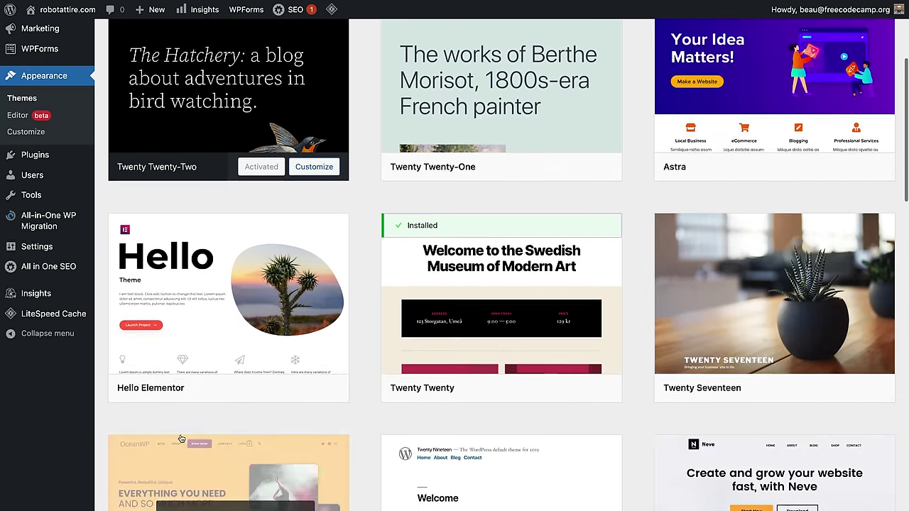
scroll(167, 378, down, 1)
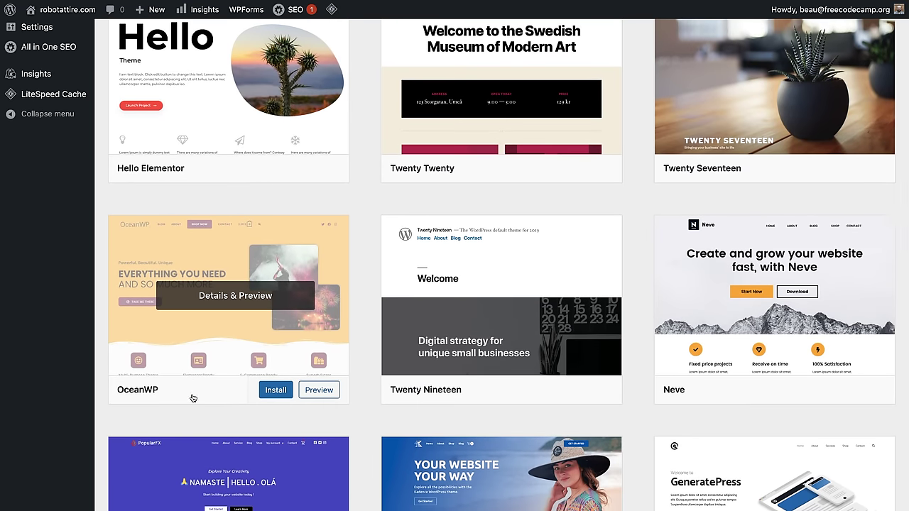
scroll(247, 306, up, 6)
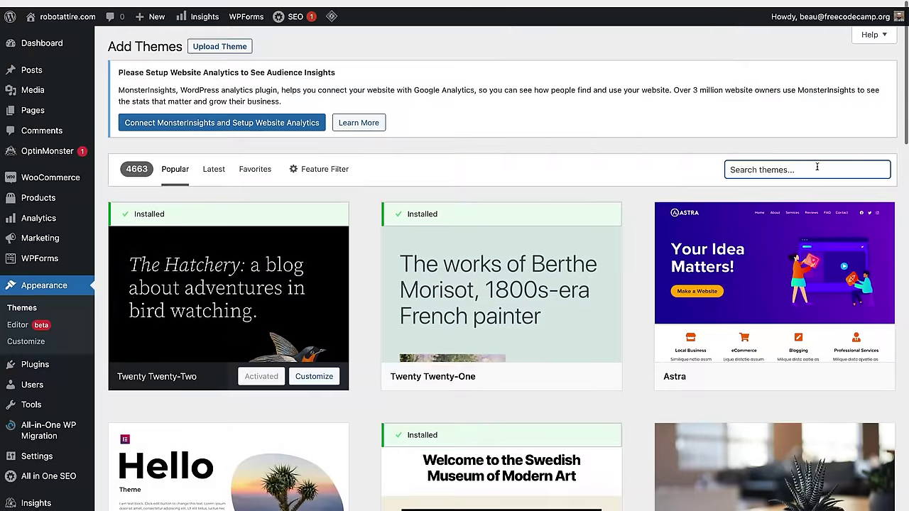
click(796, 163)
text(blo)
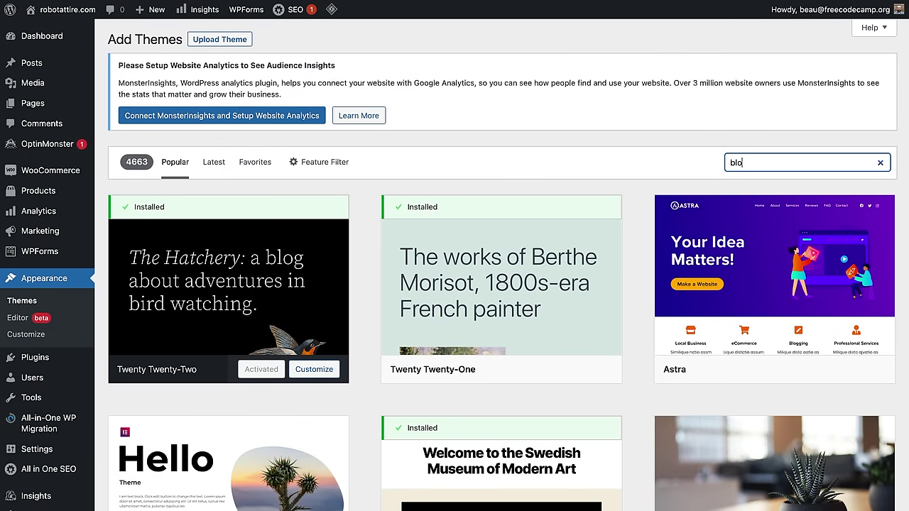
text(cksy)
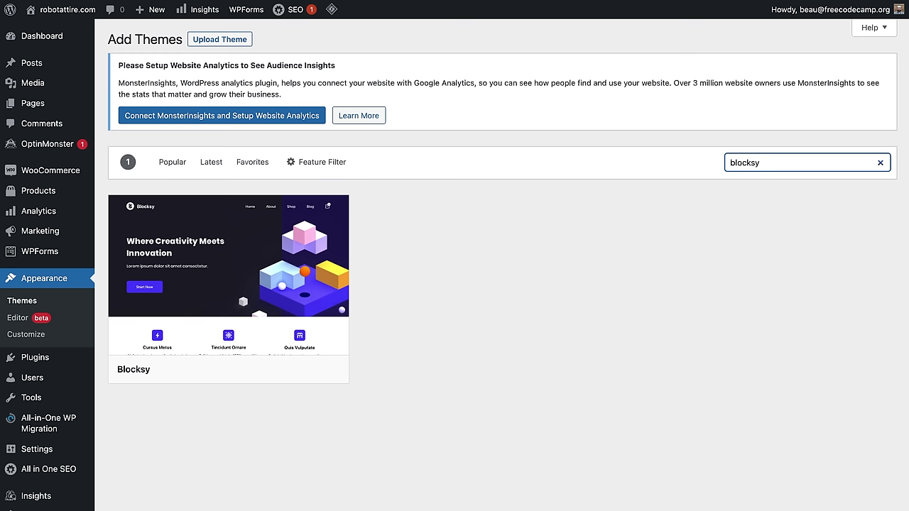
Step: Install and activate the Blocksy theme
mouse_move(183, 257)
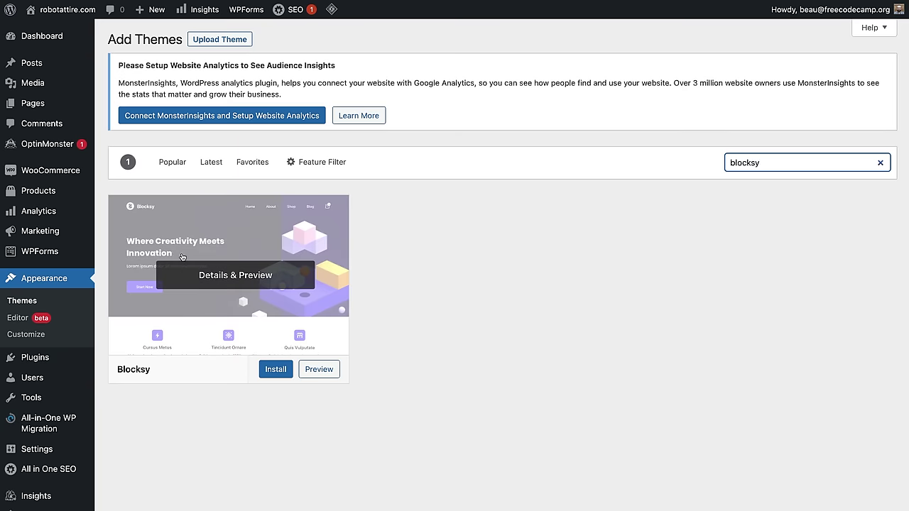
click(275, 370)
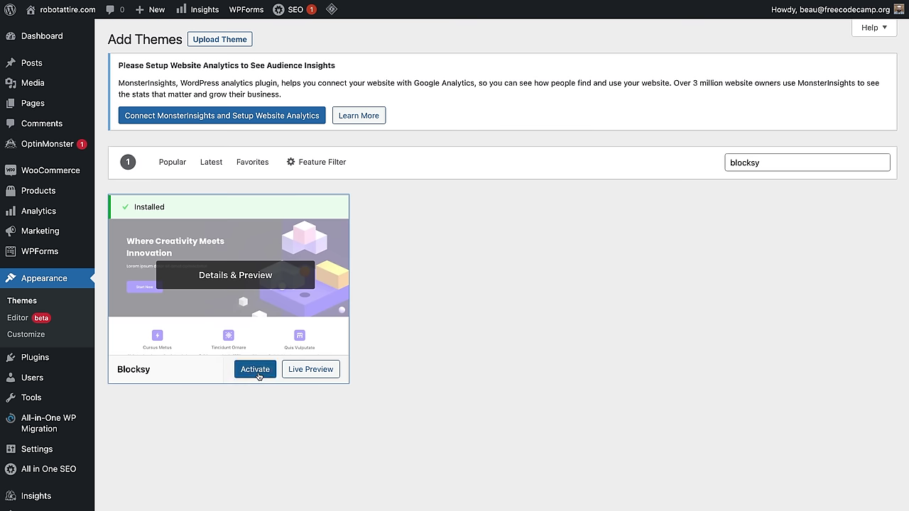
click(255, 370)
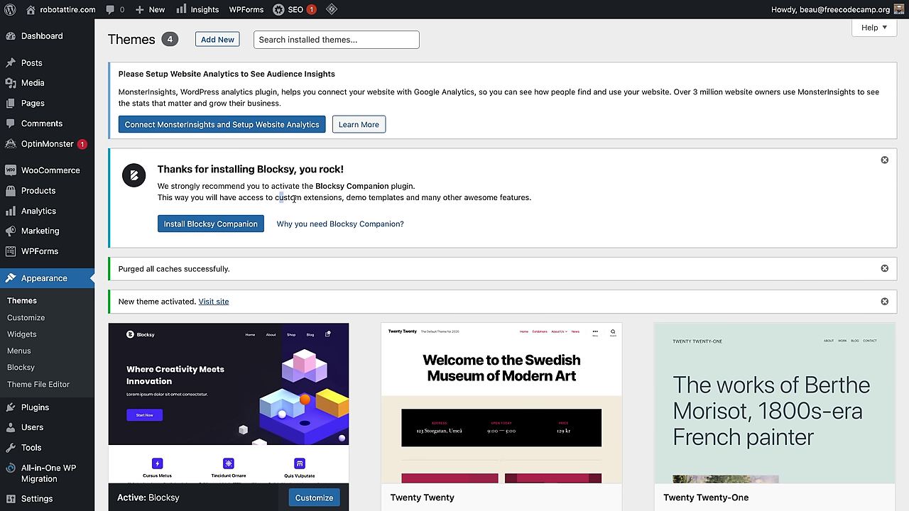
drag(275, 198, 385, 200)
click(430, 198)
drag(355, 198, 387, 198)
click(386, 198)
click(245, 226)
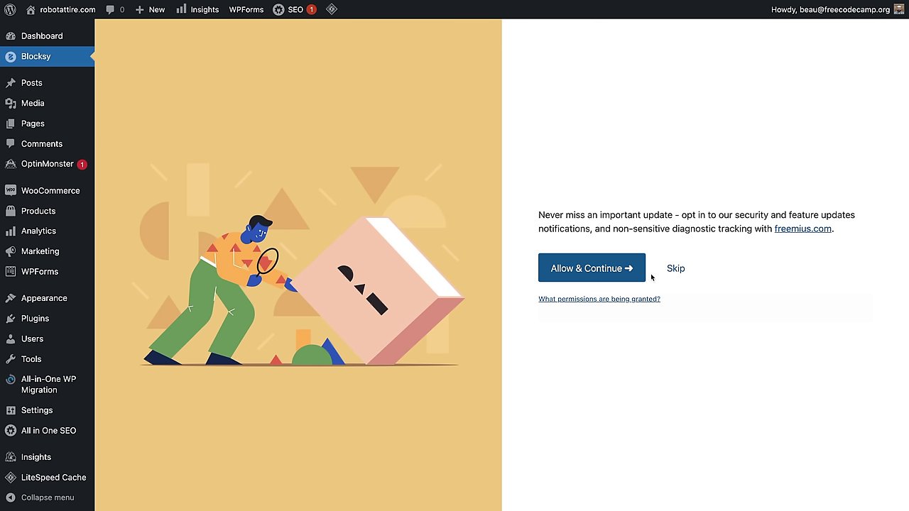
click(686, 275)
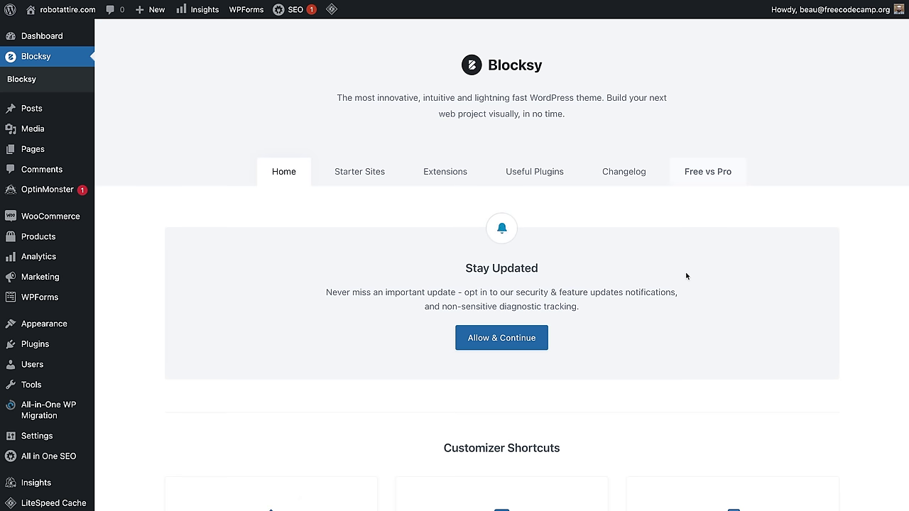
click(354, 182)
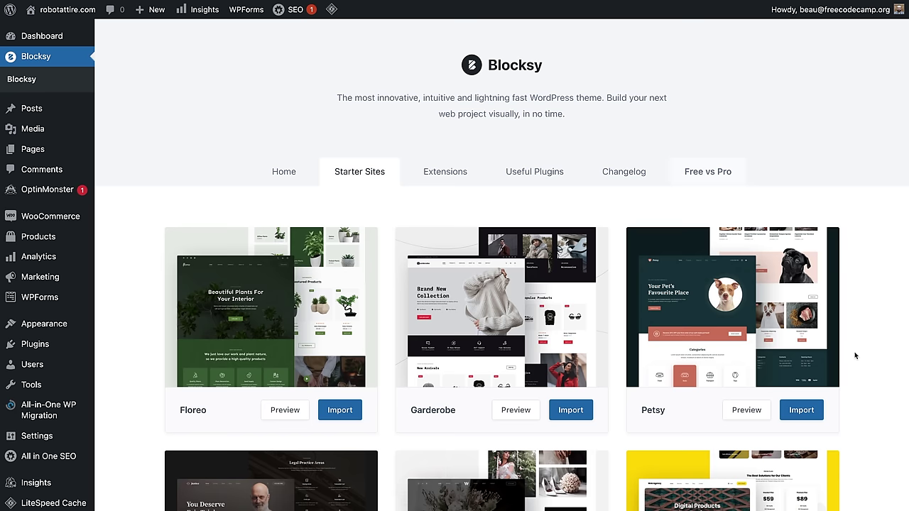
scroll(855, 355, down, 5)
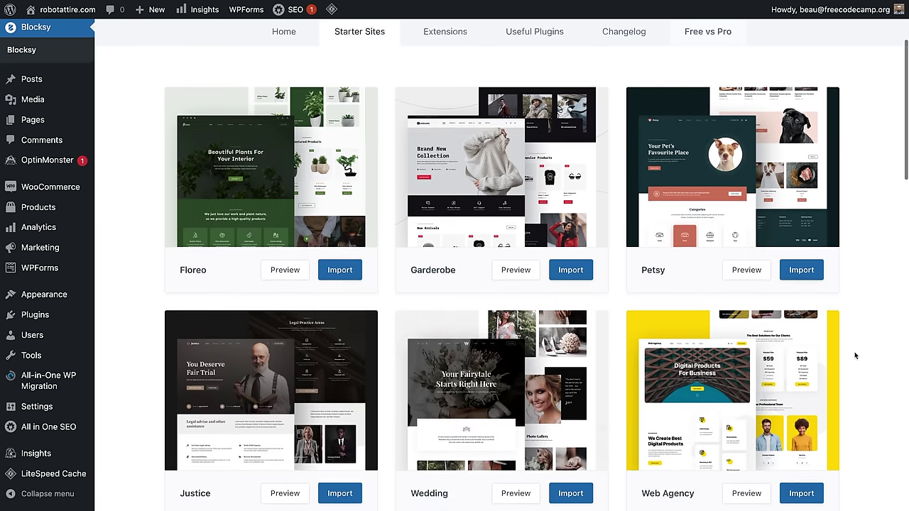
scroll(855, 355, down, 5)
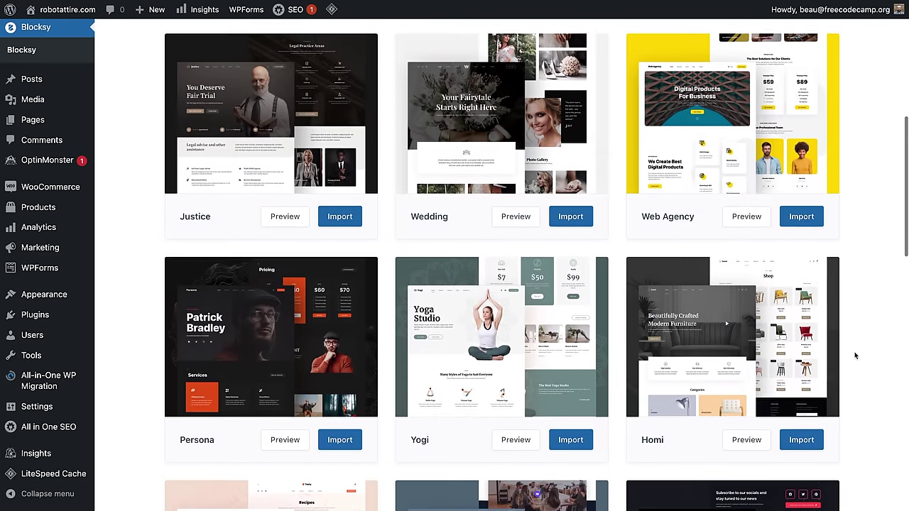
scroll(855, 356, down, 3)
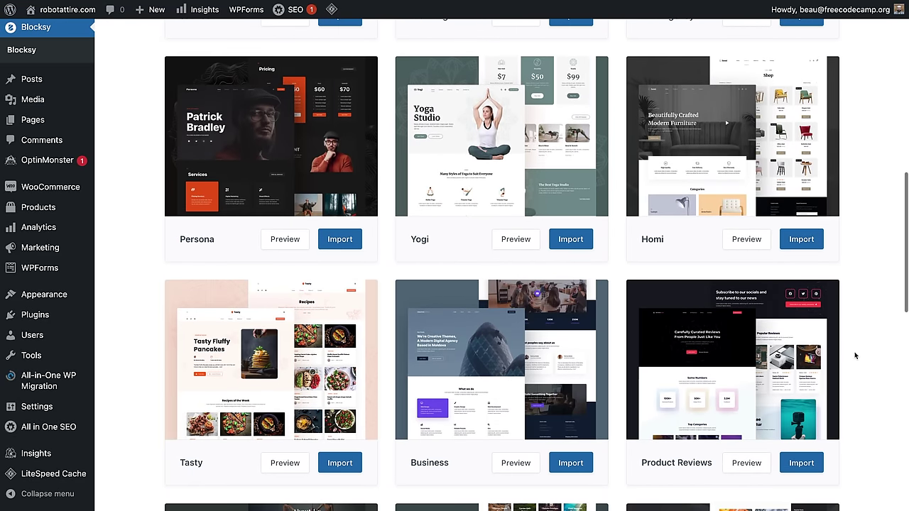
scroll(855, 356, down, 3)
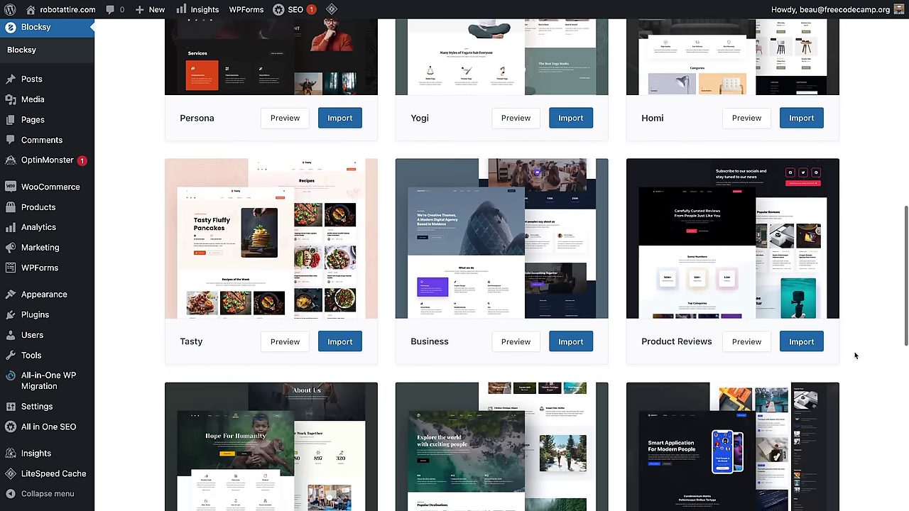
scroll(855, 355, down, 5)
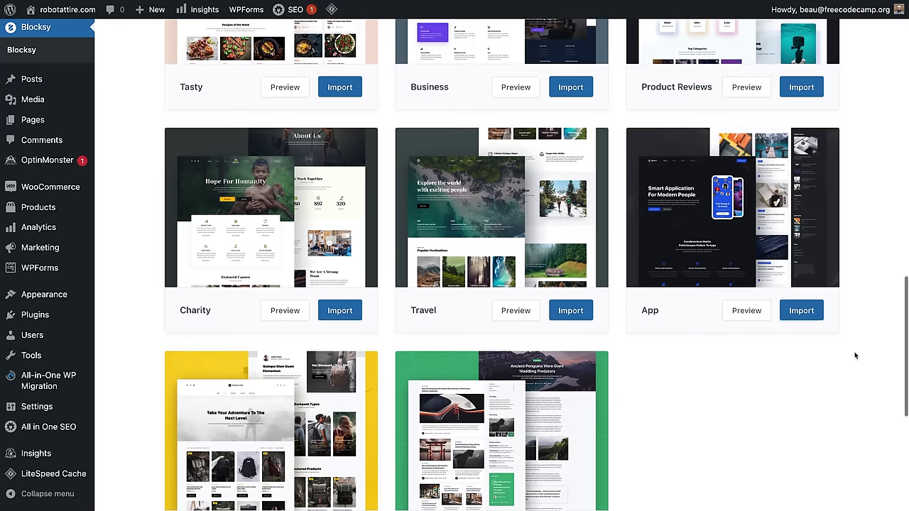
scroll(855, 355, down, 1)
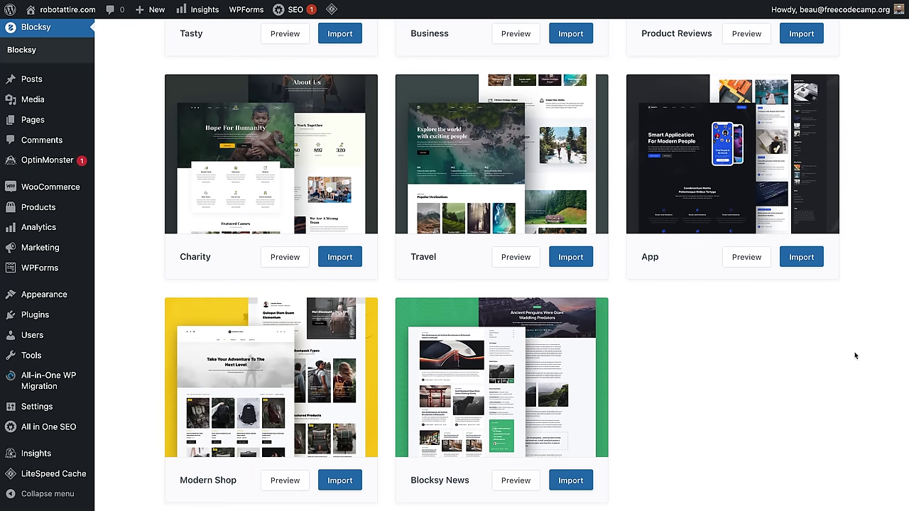
scroll(855, 356, up, 12)
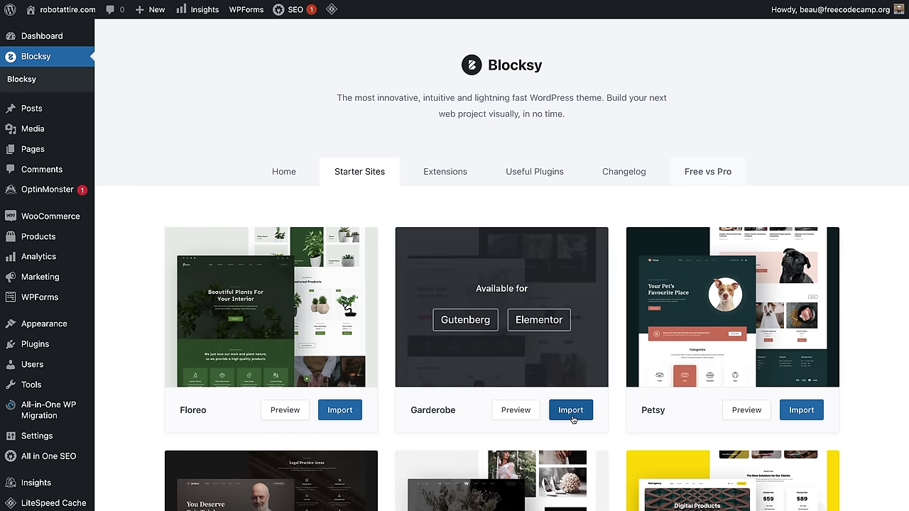
Step: Import Garderobe using Elementor, with its required plugins, as a clean install
click(571, 411)
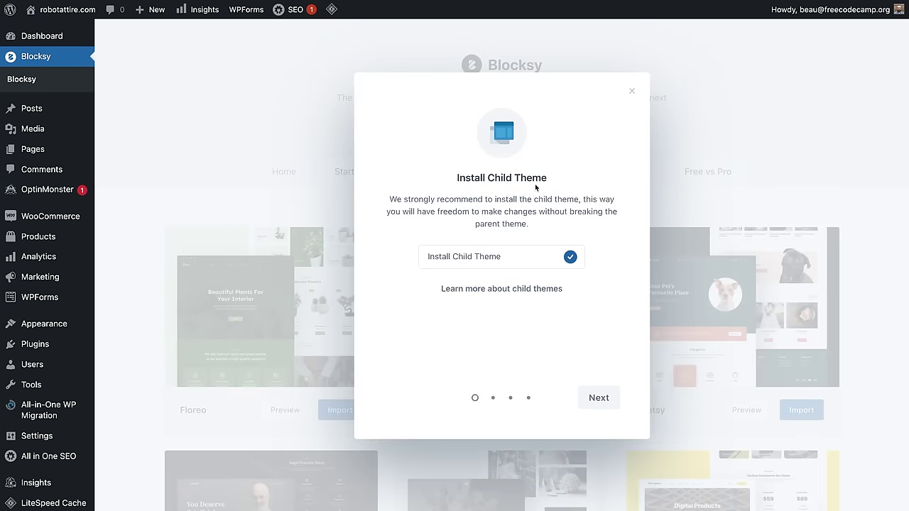
click(605, 397)
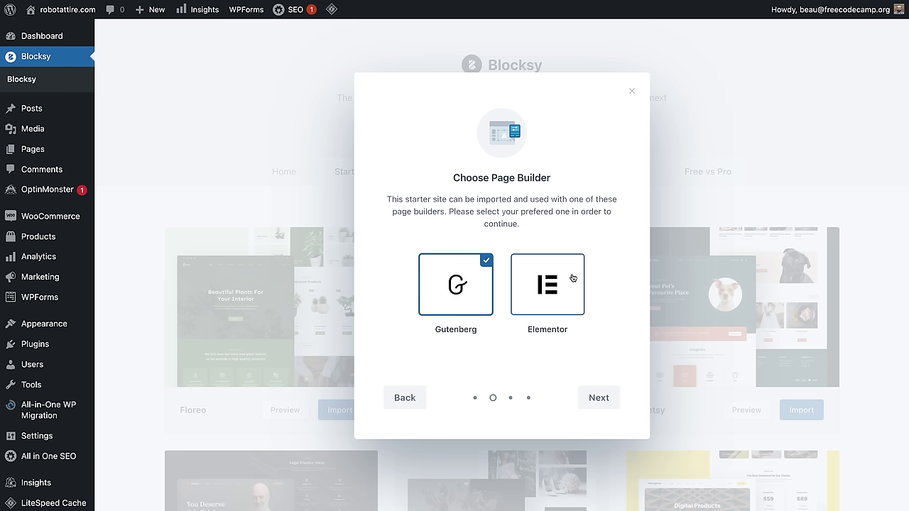
click(573, 278)
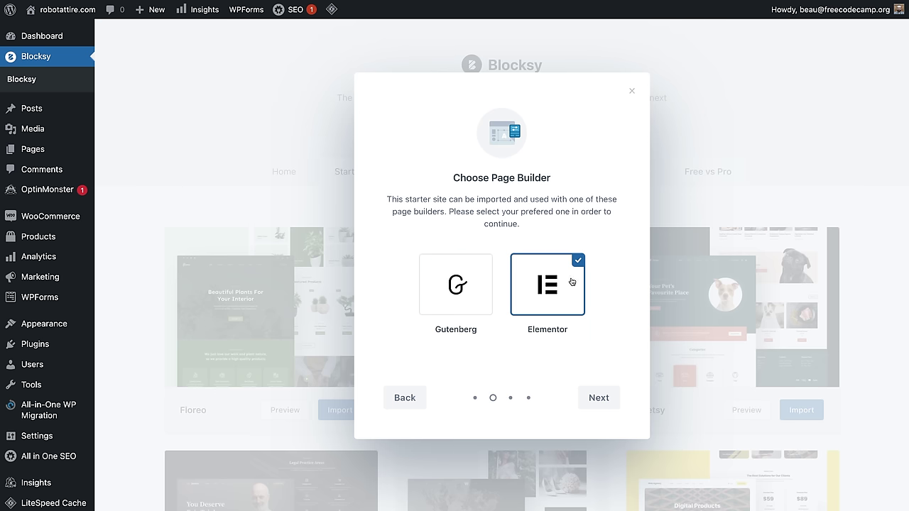
click(600, 399)
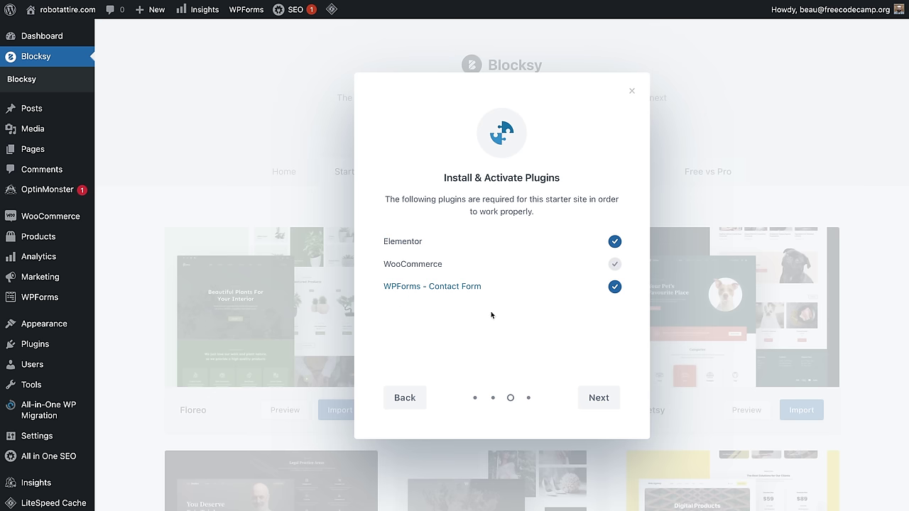
click(611, 399)
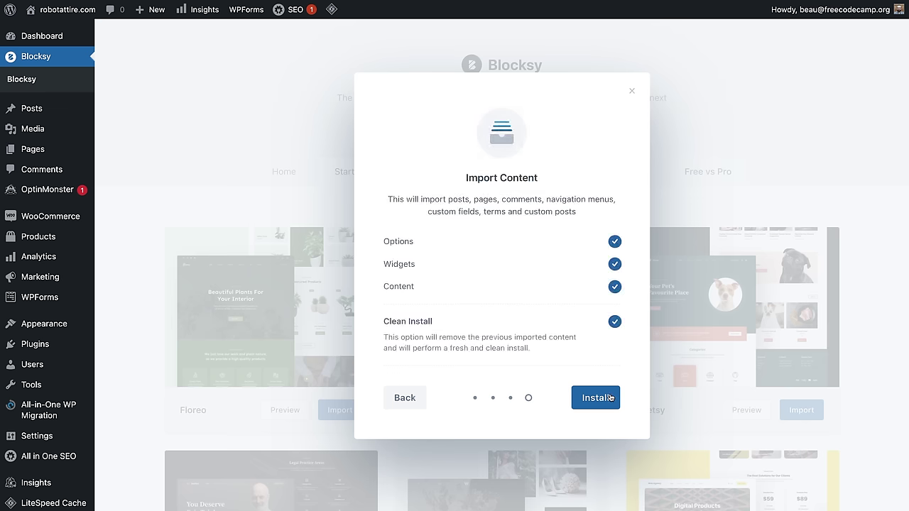
click(592, 398)
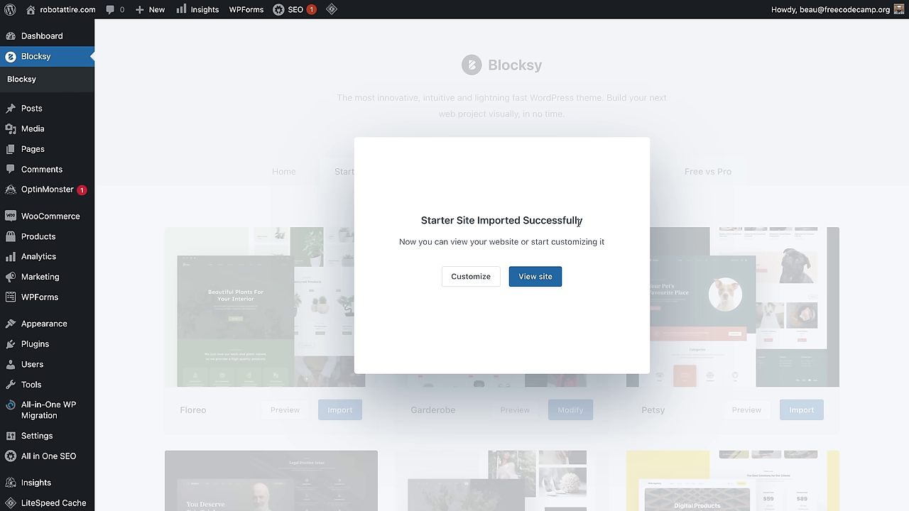
Step: View the imported Garderobe home page and scroll down through its product sections
click(548, 284)
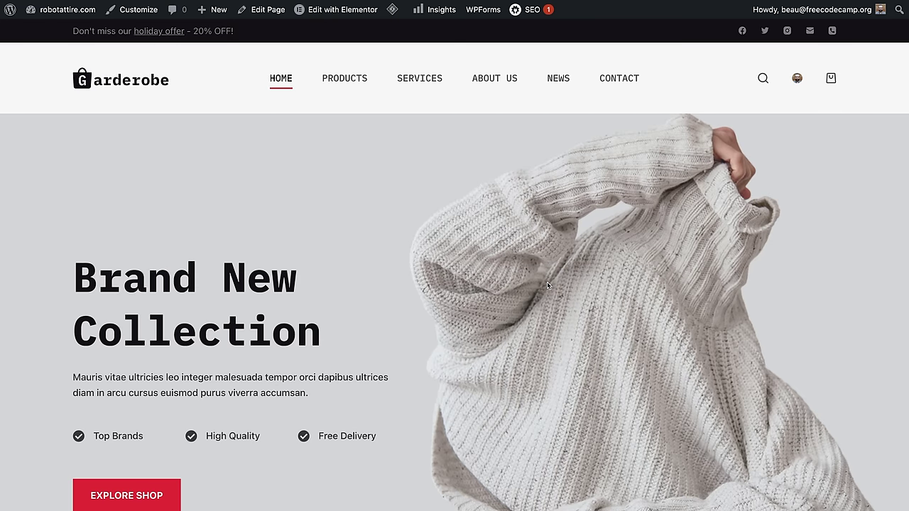
scroll(548, 288, down, 3)
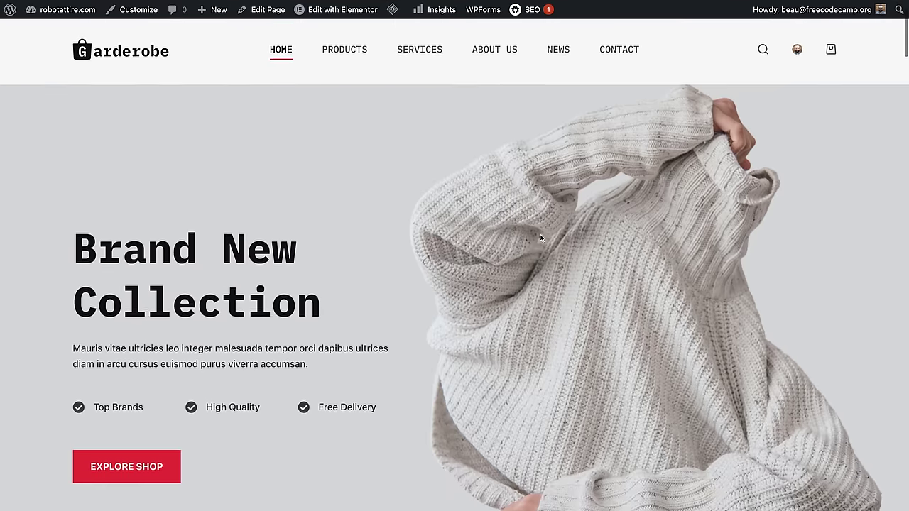
scroll(555, 298, down, 5)
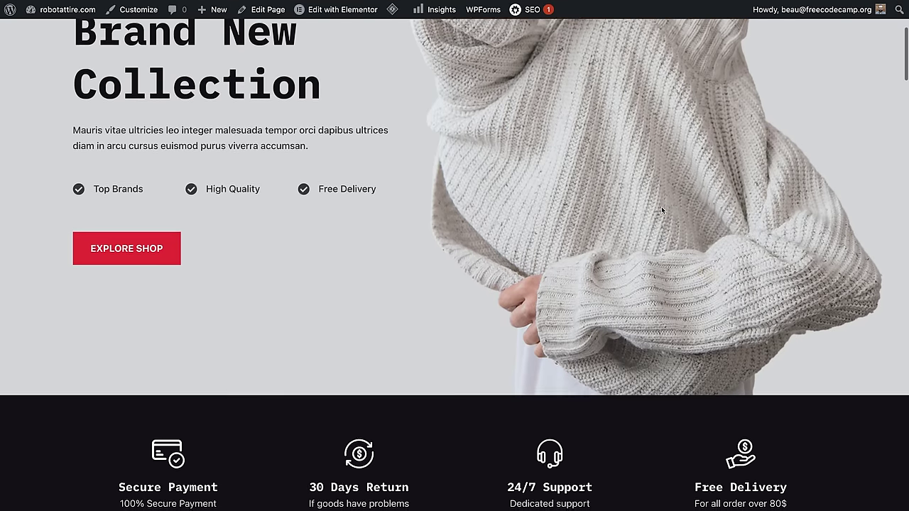
scroll(590, 335, down, 7)
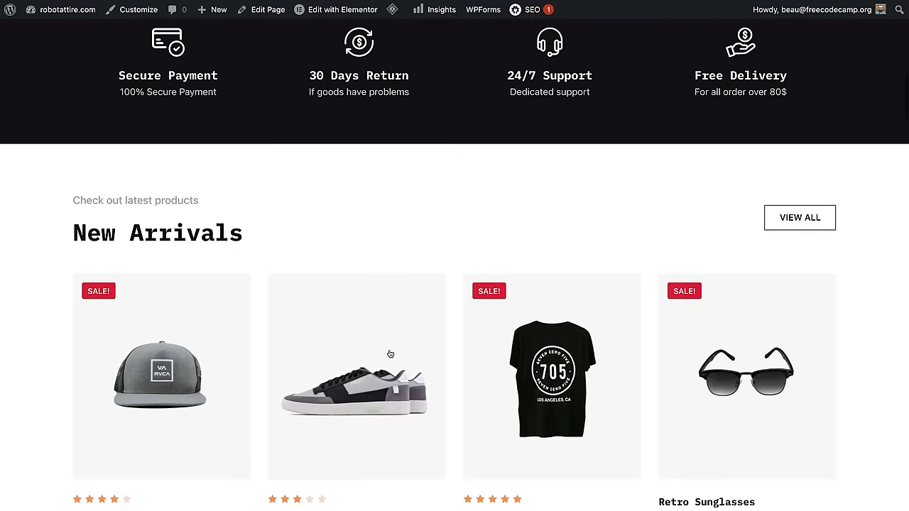
scroll(429, 421, down, 2)
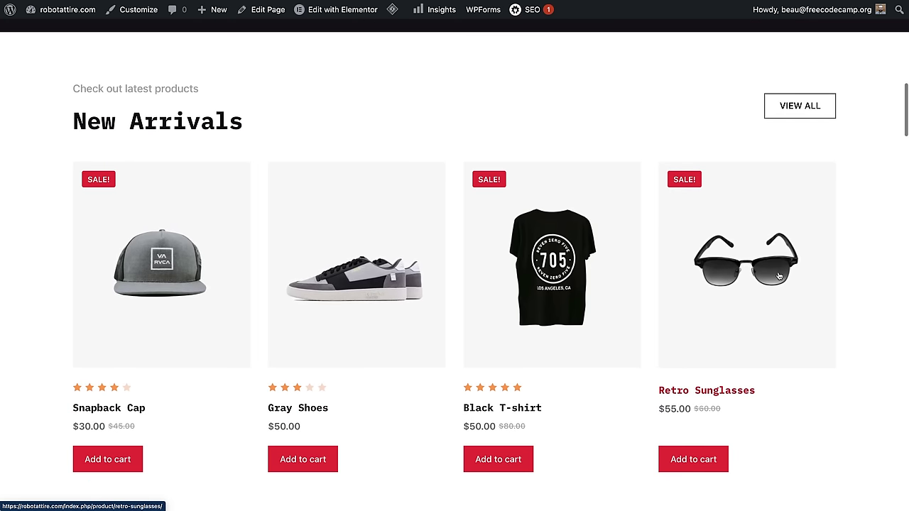
scroll(357, 287, down, 12)
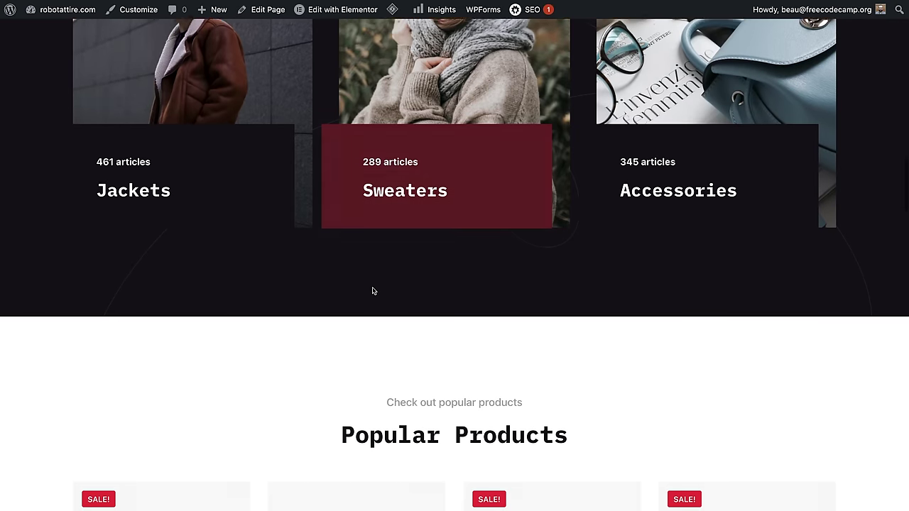
scroll(363, 287, down, 3)
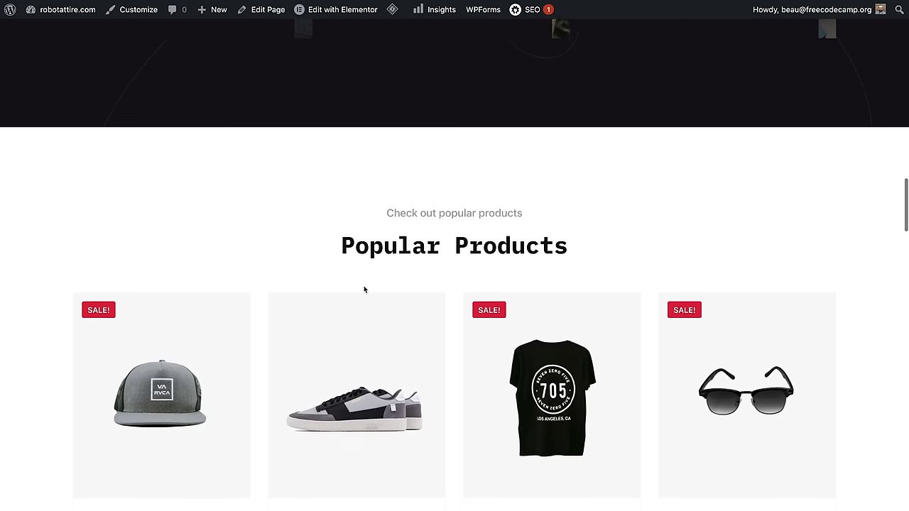
scroll(364, 288, down, 3)
scroll(364, 290, down, 1)
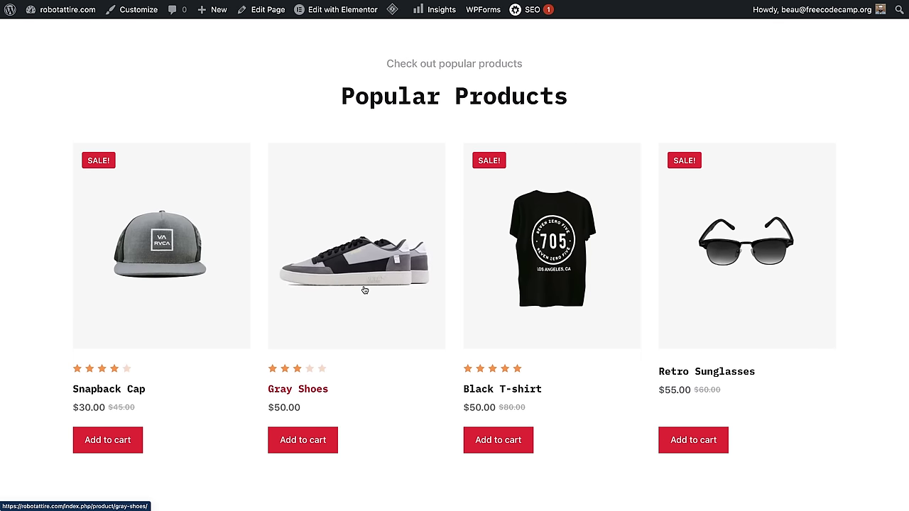
scroll(364, 289, down, 5)
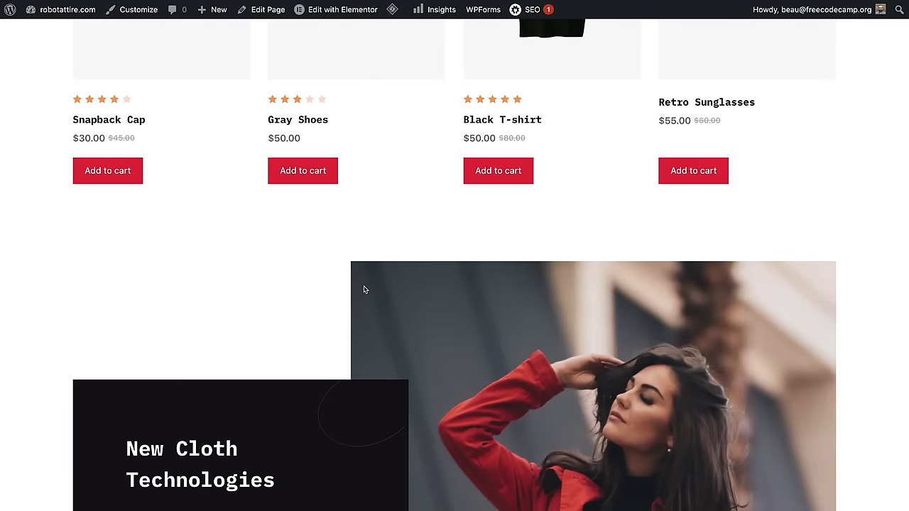
scroll(364, 289, down, 5)
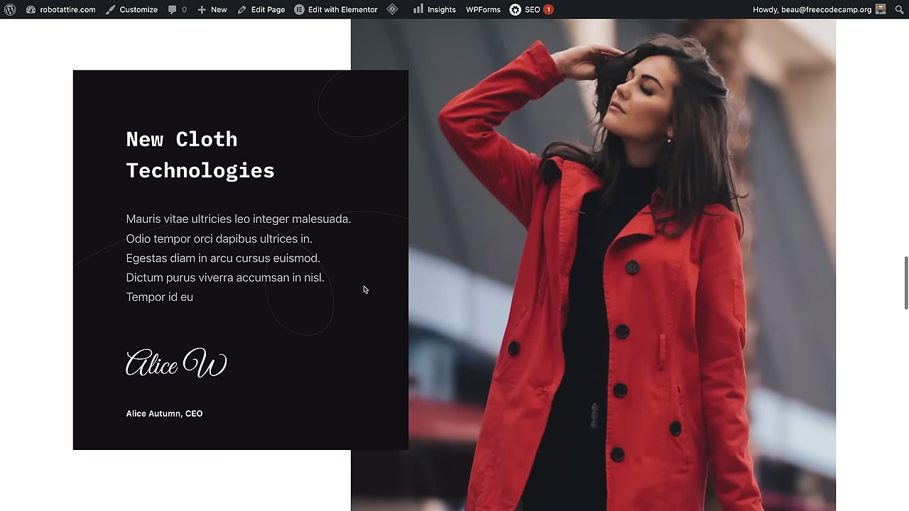
scroll(365, 289, down, 8)
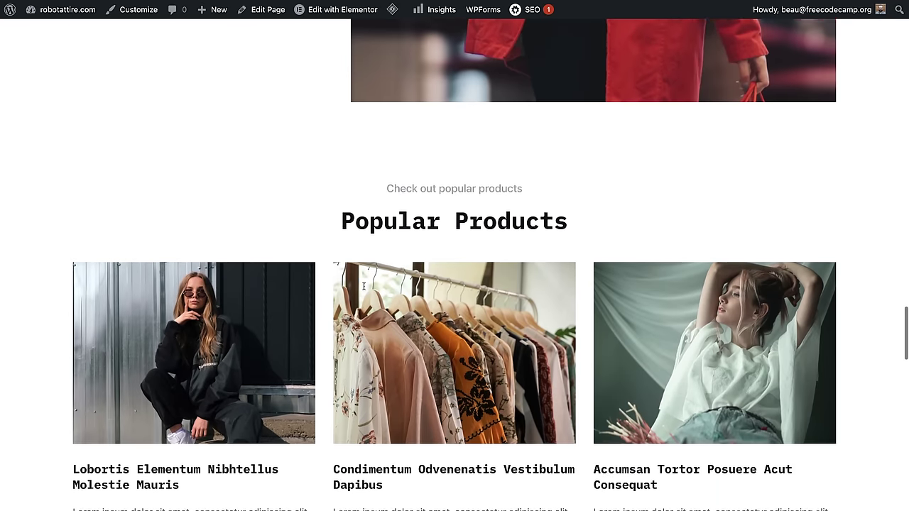
scroll(364, 286, down, 4)
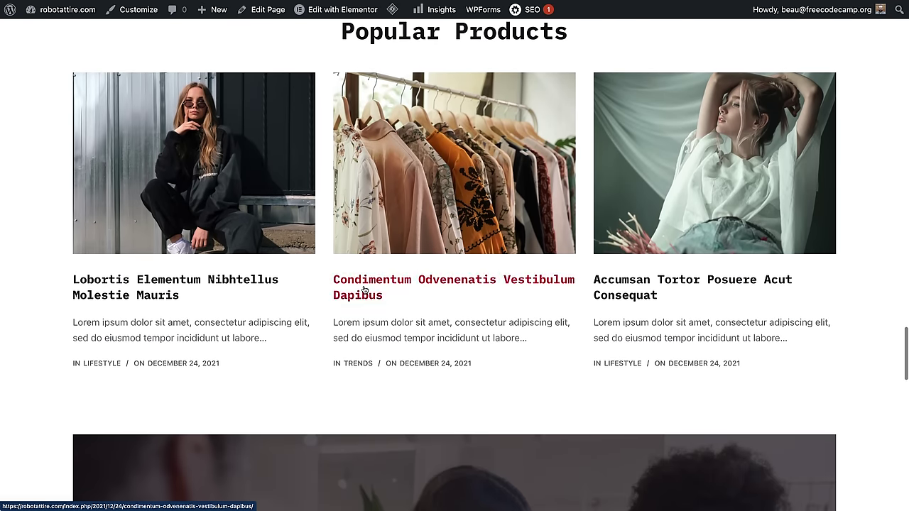
scroll(364, 290, down, 1)
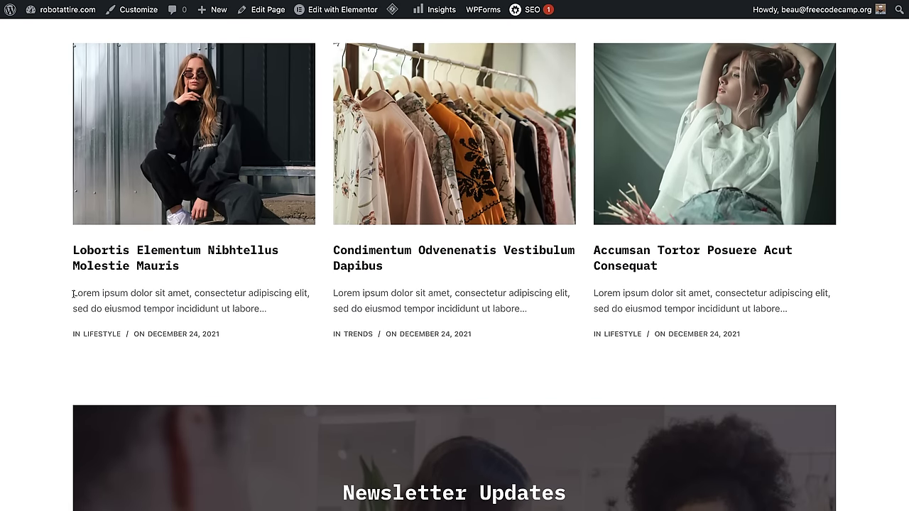
Step: Select the first blog post's excerpt and keep browsing the lower page
drag(74, 294, 254, 321)
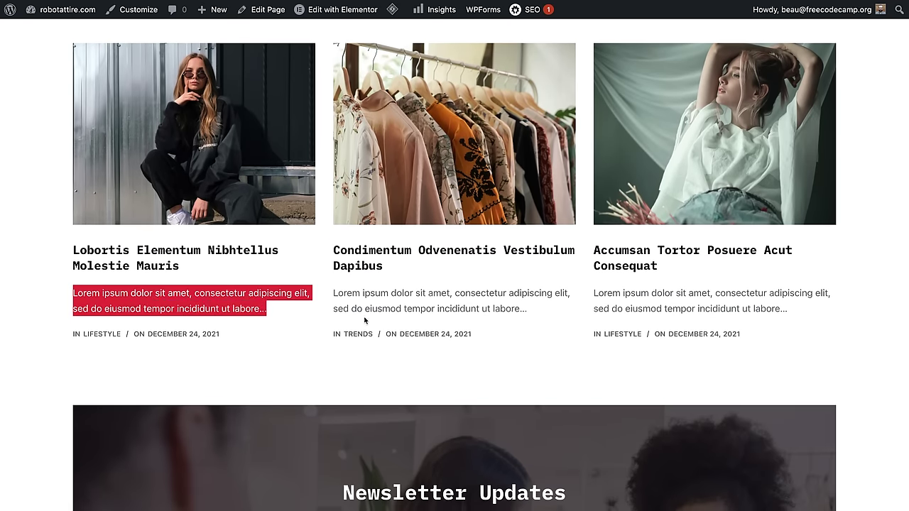
scroll(364, 320, down, 8)
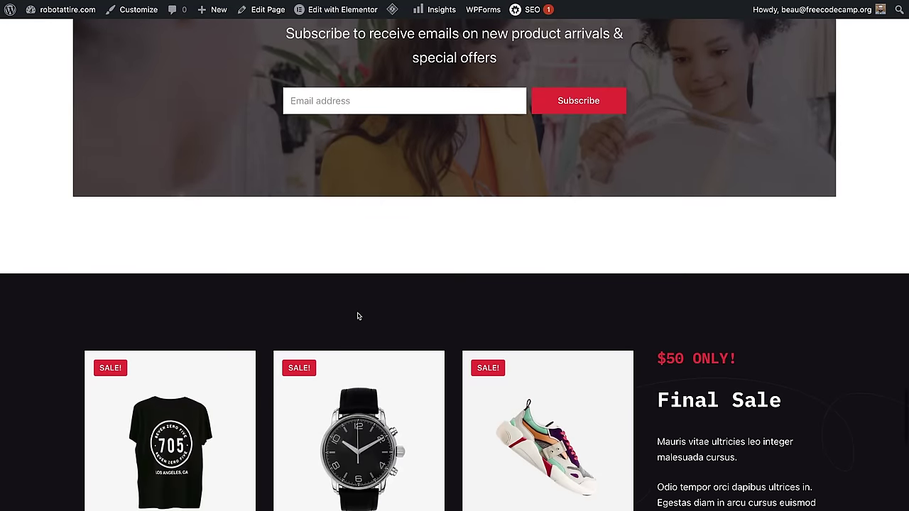
scroll(358, 316, down, 5)
scroll(358, 316, up, 15)
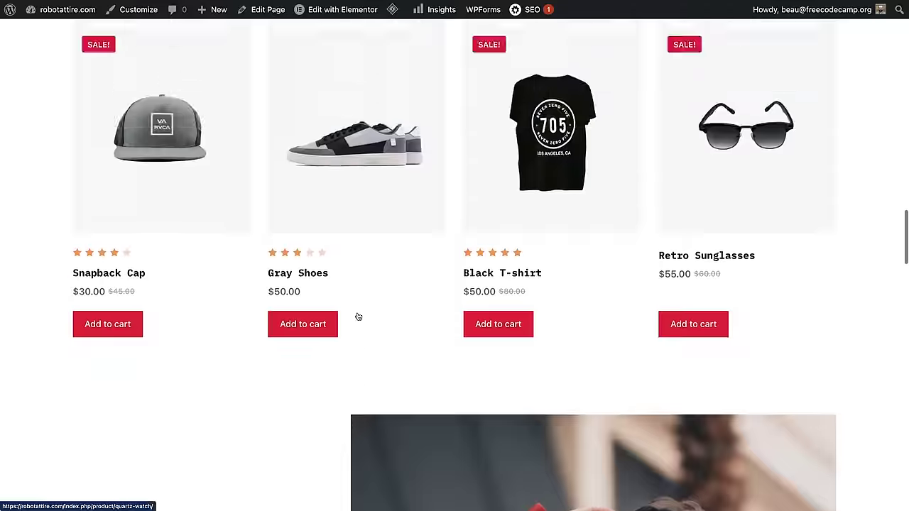
scroll(358, 316, up, 13)
scroll(359, 316, down, 8)
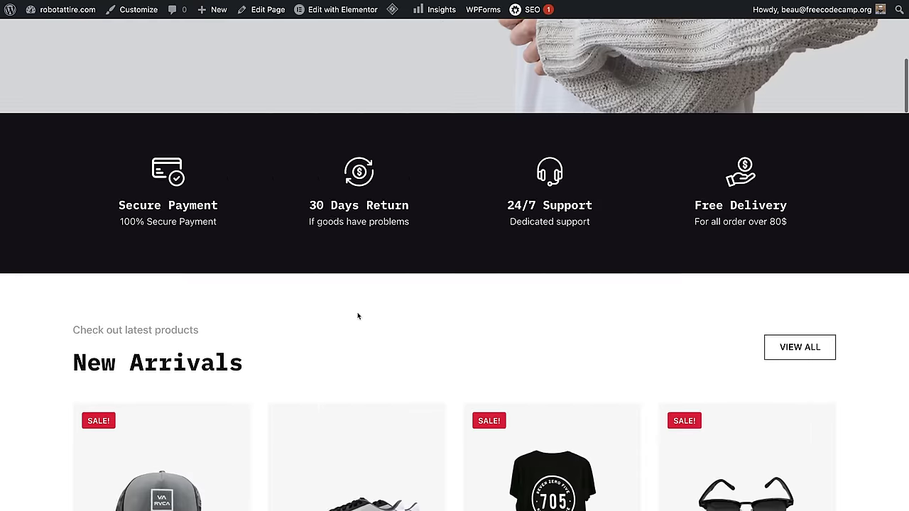
scroll(358, 315, down, 5)
Step: Open the Snapback Cap product page and show its Reviews (1) tab and Add a review form
click(159, 160)
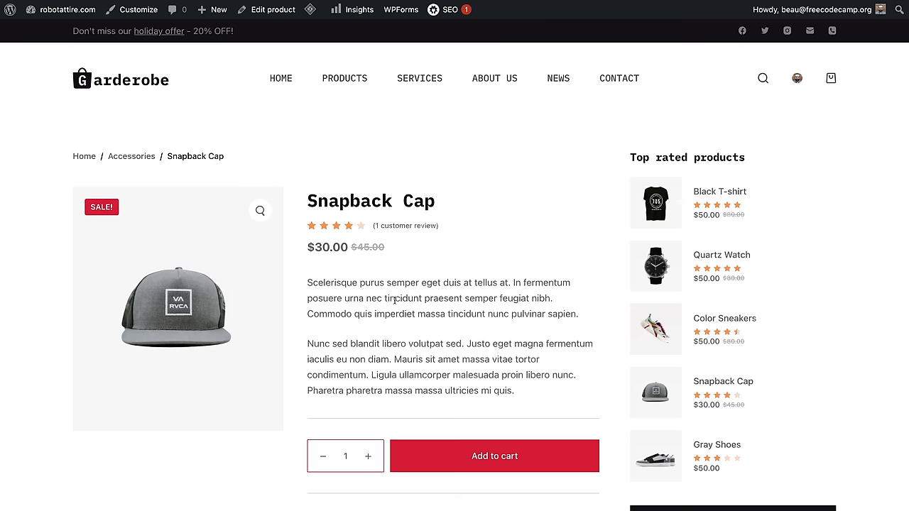
scroll(395, 298, down, 5)
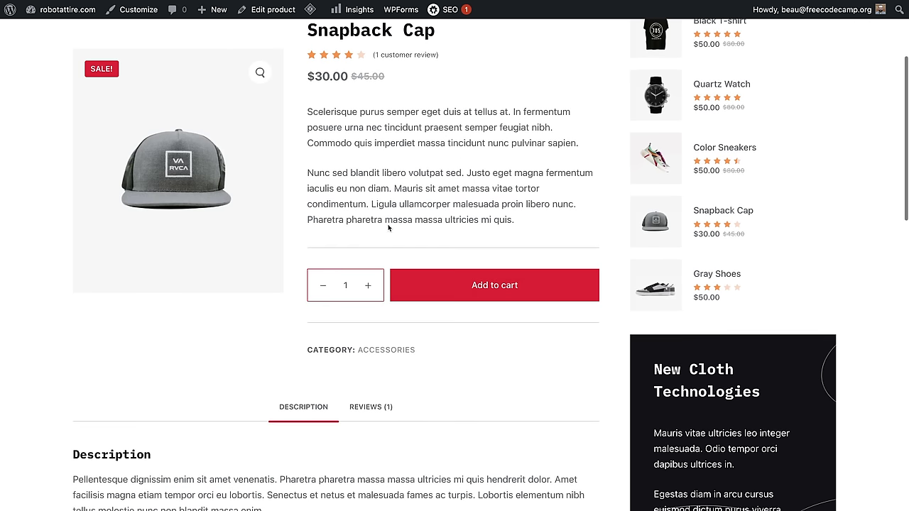
click(373, 382)
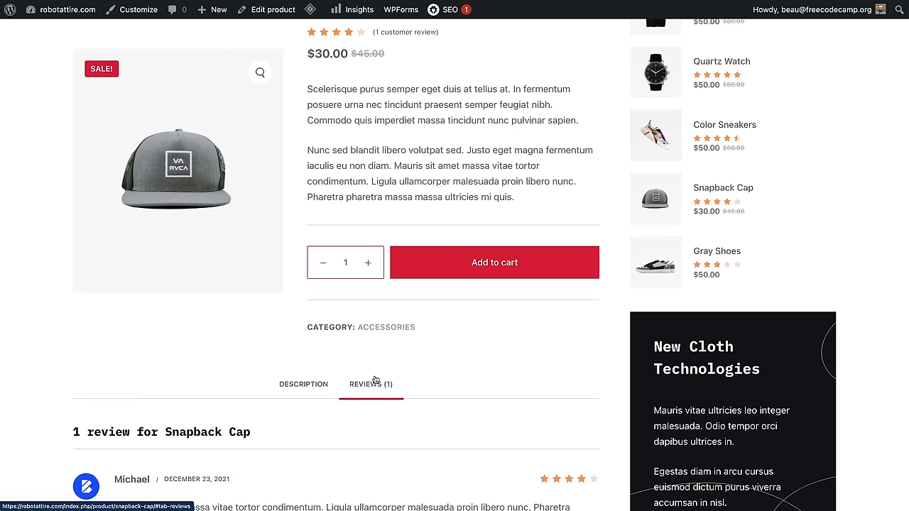
scroll(372, 372, down, 5)
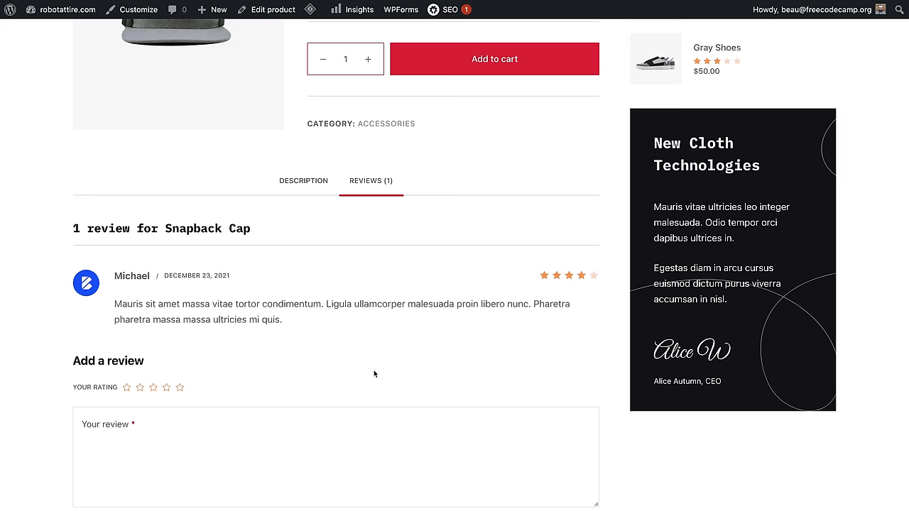
scroll(374, 373, up, 10)
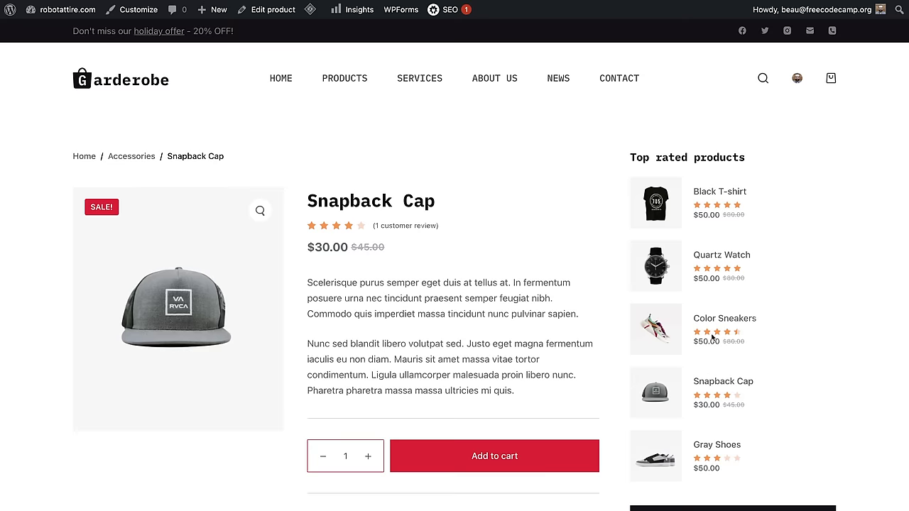
scroll(711, 338, down, 6)
scroll(240, 252, down, 3)
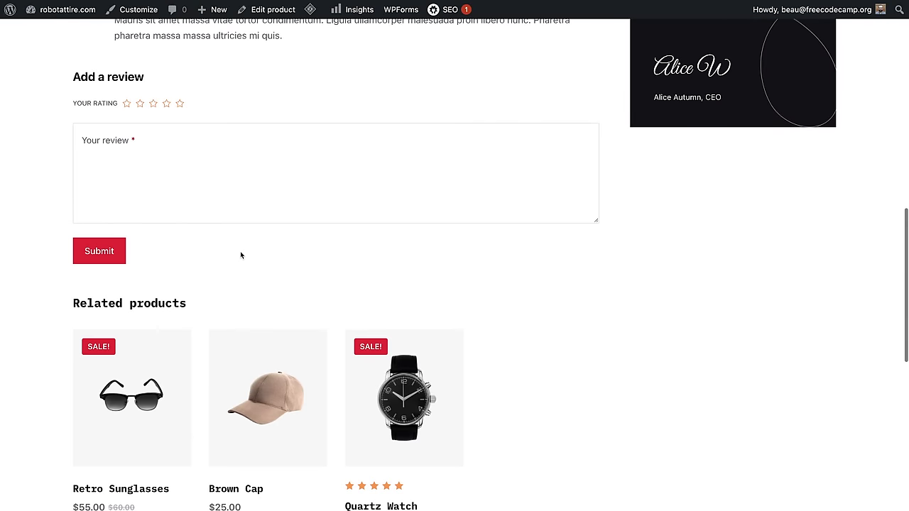
scroll(242, 254, down, 2)
scroll(432, 281, up, 10)
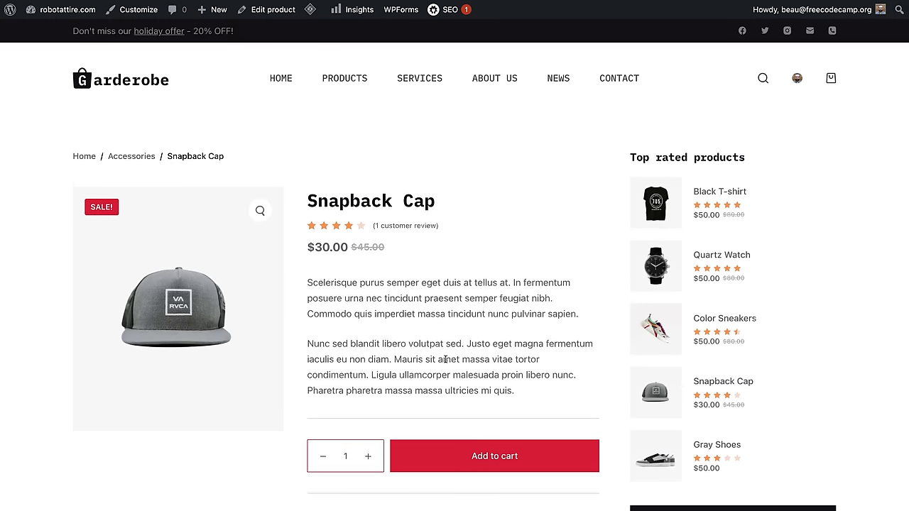
scroll(447, 319, down, 2)
Step: Add the $30.00 Snapback Cap to the cart and view the cart
click(486, 367)
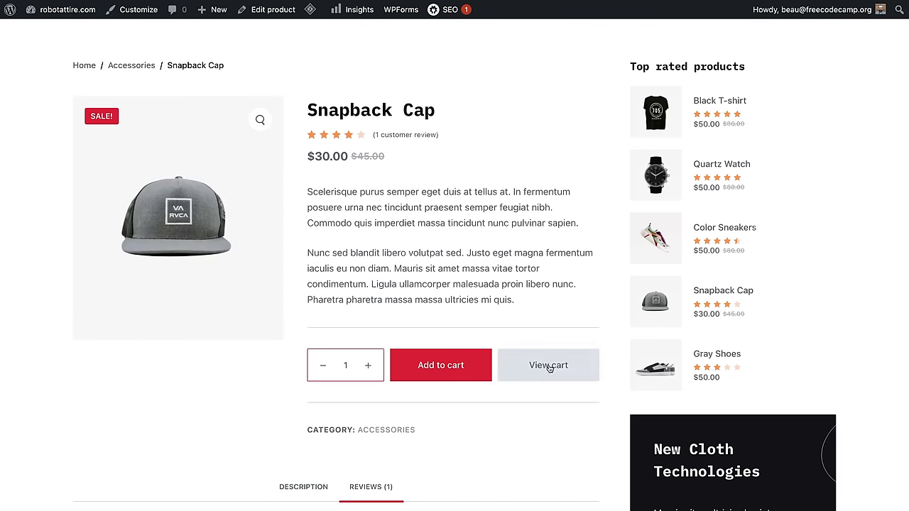
click(541, 365)
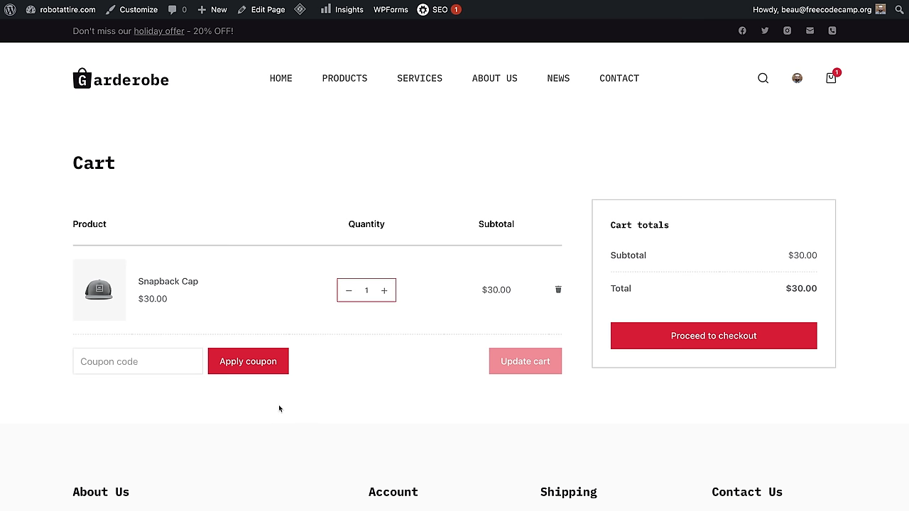
scroll(278, 402, down, 1)
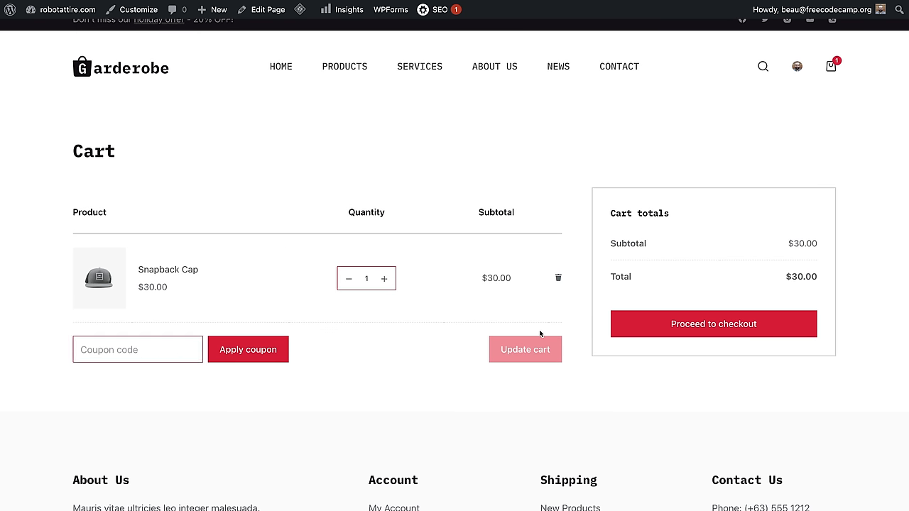
scroll(622, 328, down, 5)
scroll(623, 328, up, 2)
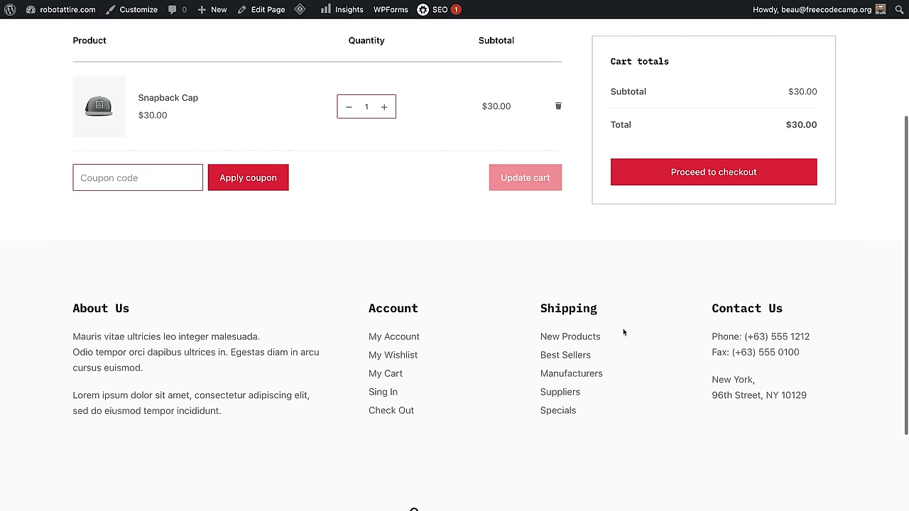
scroll(623, 328, up, 6)
Step: Proceed to checkout and highlight the notice that no payment methods are available
click(690, 336)
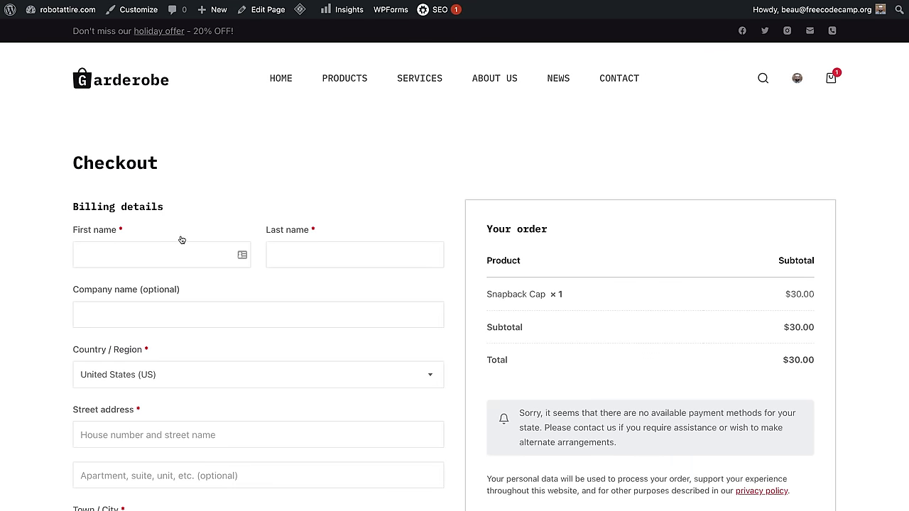
scroll(181, 240, down, 5)
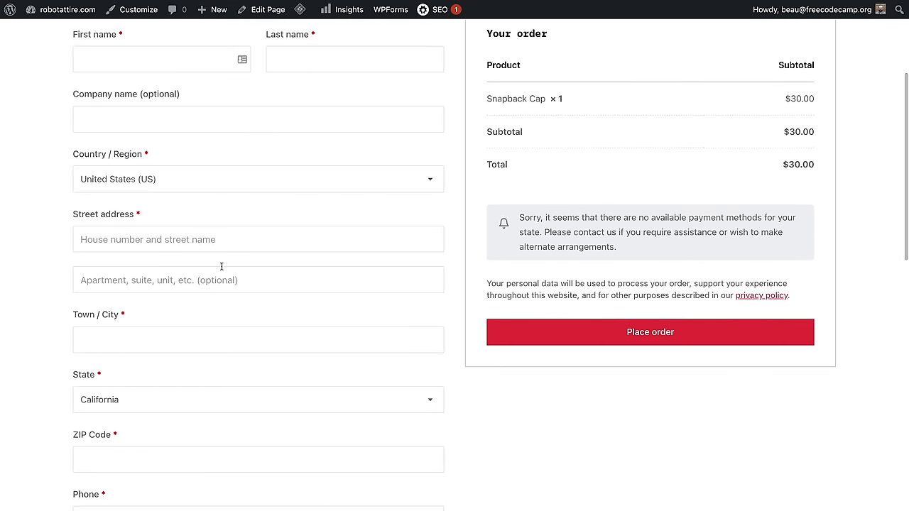
scroll(219, 266, down, 12)
scroll(220, 264, up, 13)
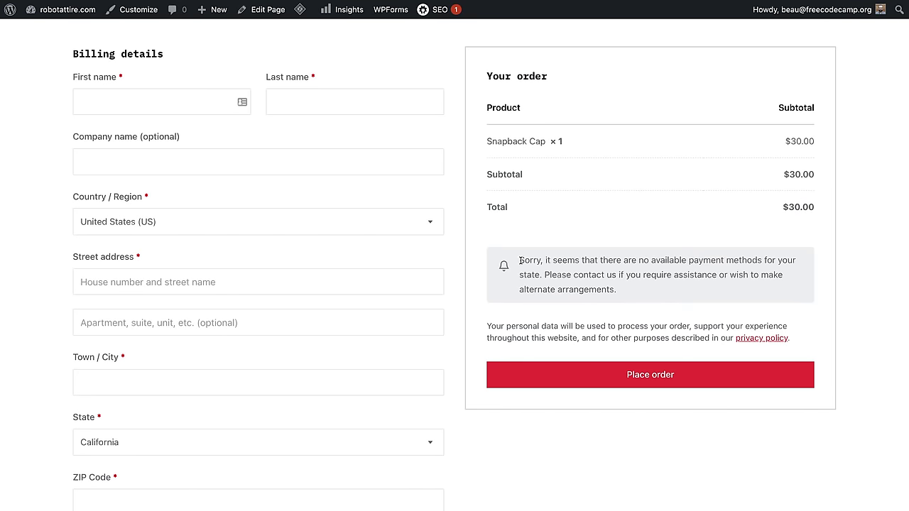
drag(521, 260, 641, 294)
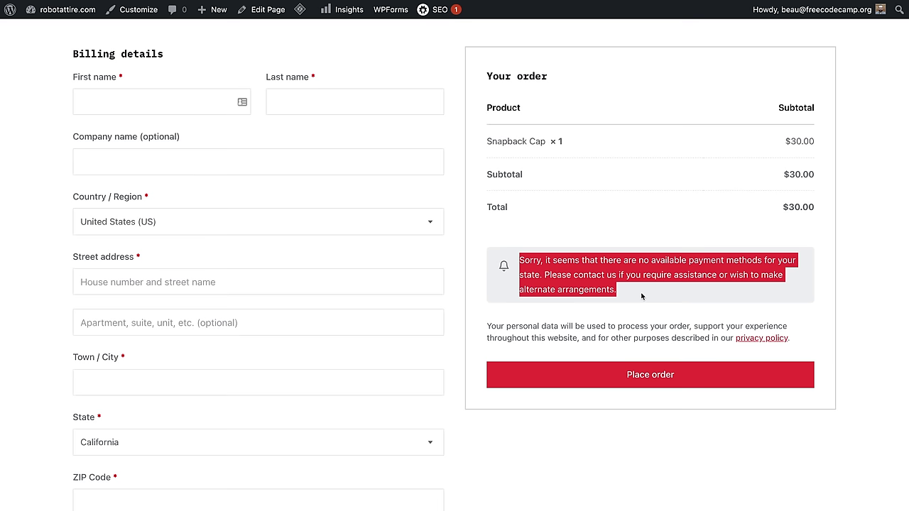
Step: Place the order with empty billing fields, triggering the Invalid payment method error
click(618, 379)
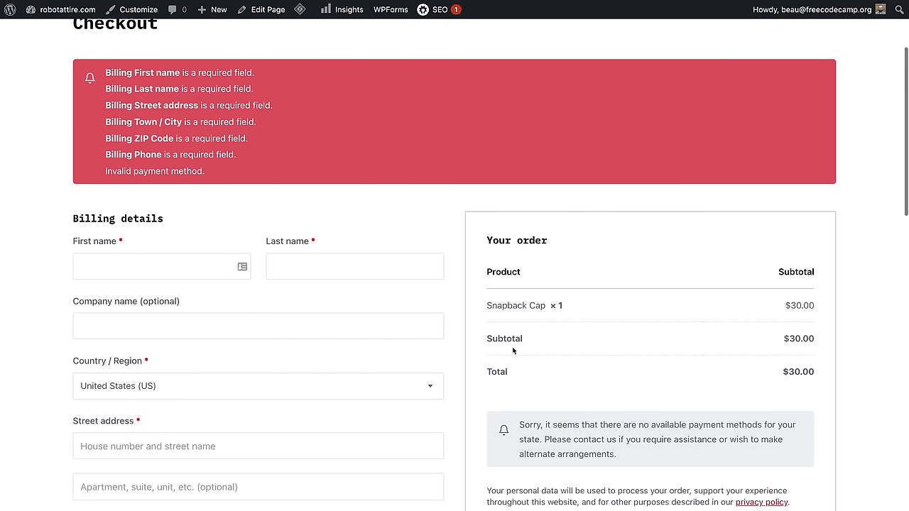
drag(219, 176, 110, 173)
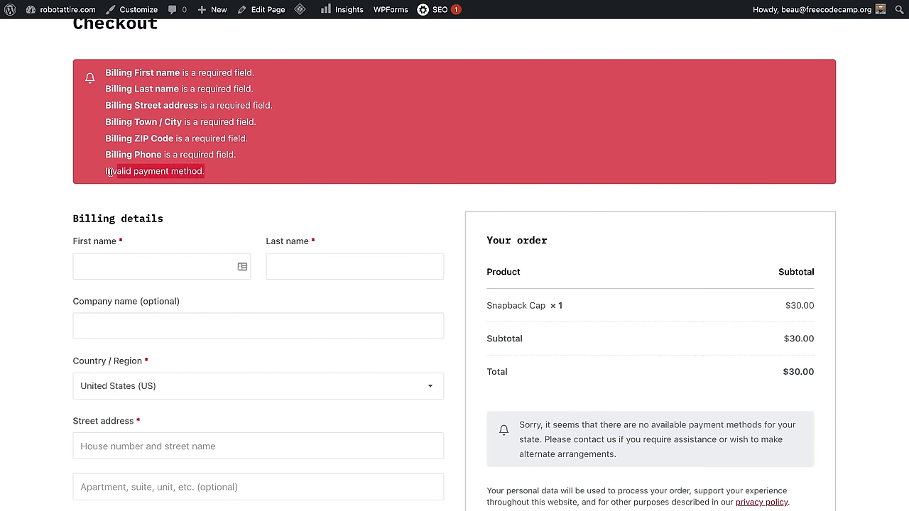
click(210, 172)
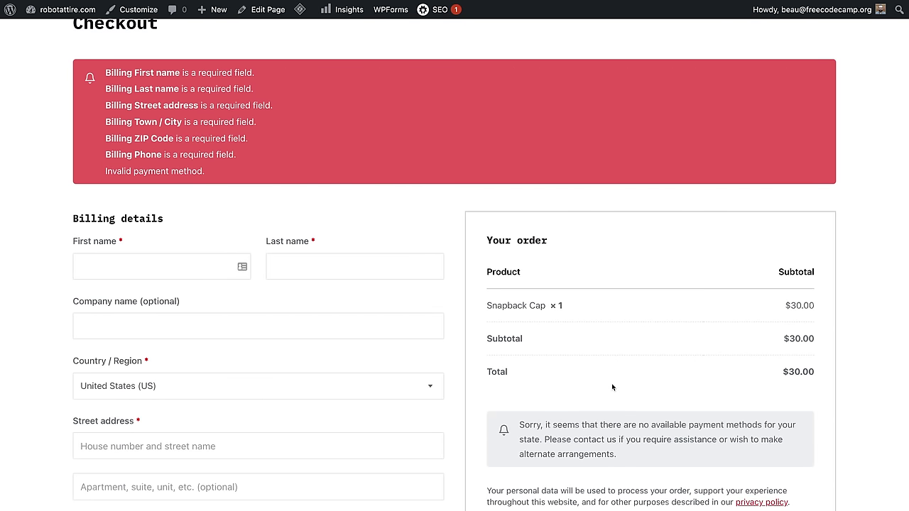
scroll(611, 383, up, 4)
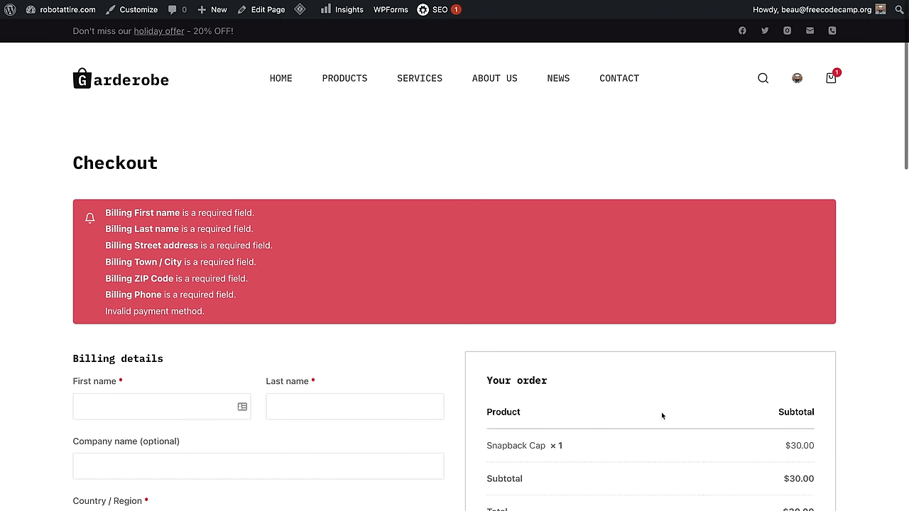
Step: Open the Products shop page and scroll through its product grid
click(368, 80)
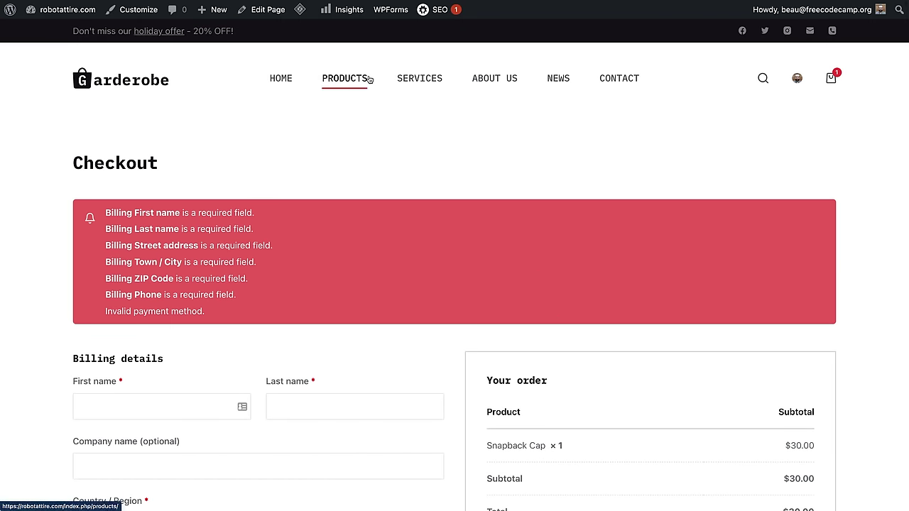
scroll(516, 375, down, 5)
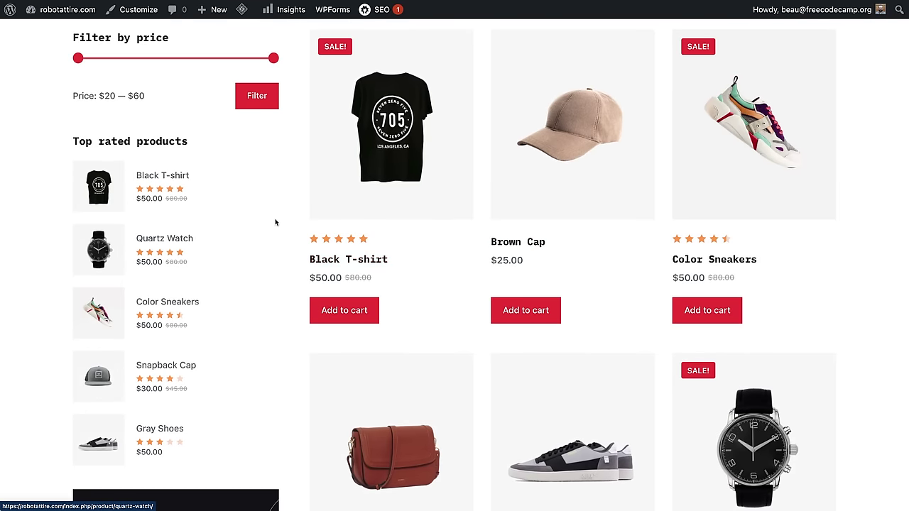
scroll(278, 223, up, 3)
scroll(229, 288, down, 10)
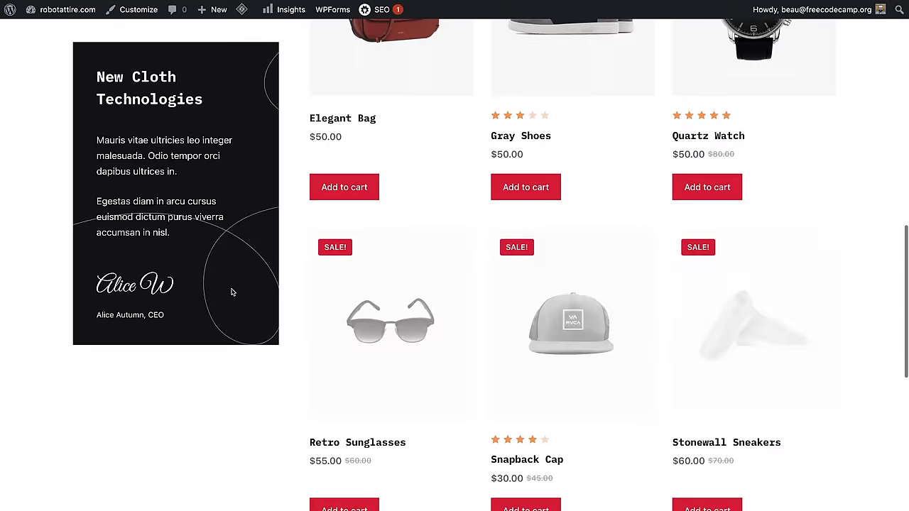
scroll(492, 345, up, 10)
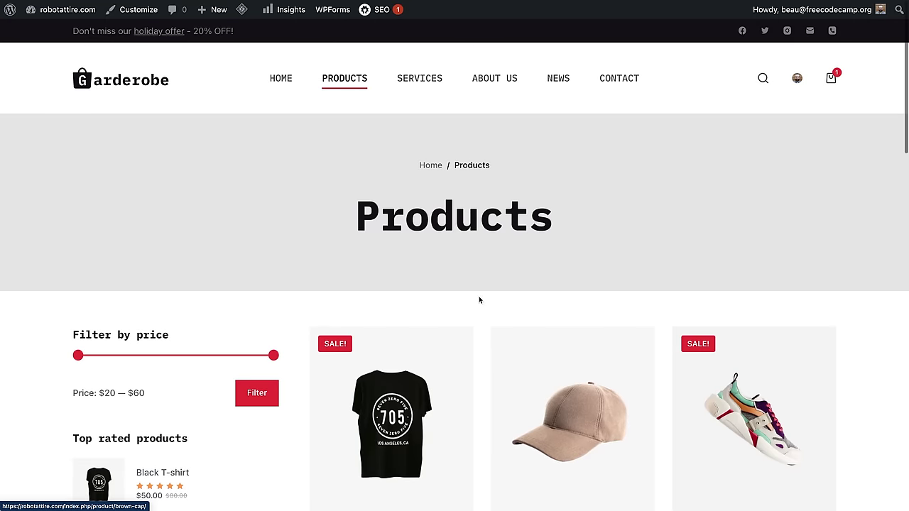
Step: Open the Our Services page and scroll through its service offerings
click(429, 85)
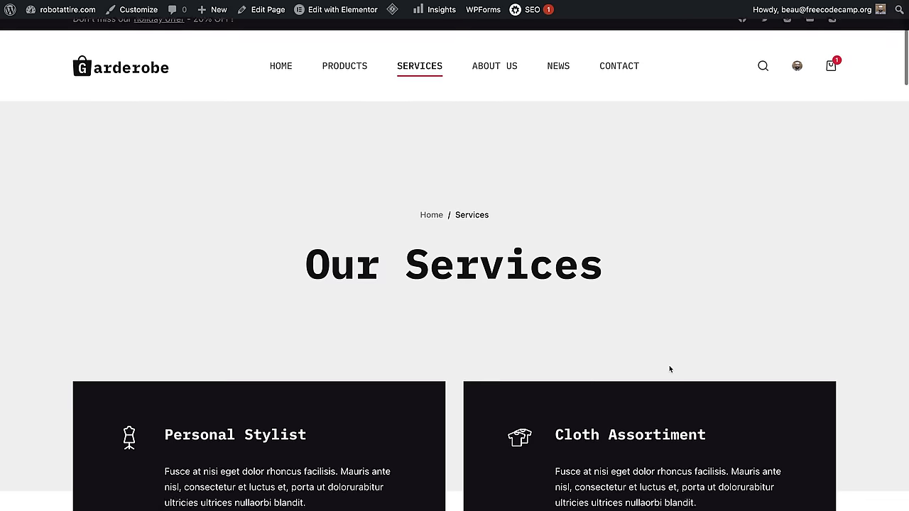
scroll(669, 365, down, 5)
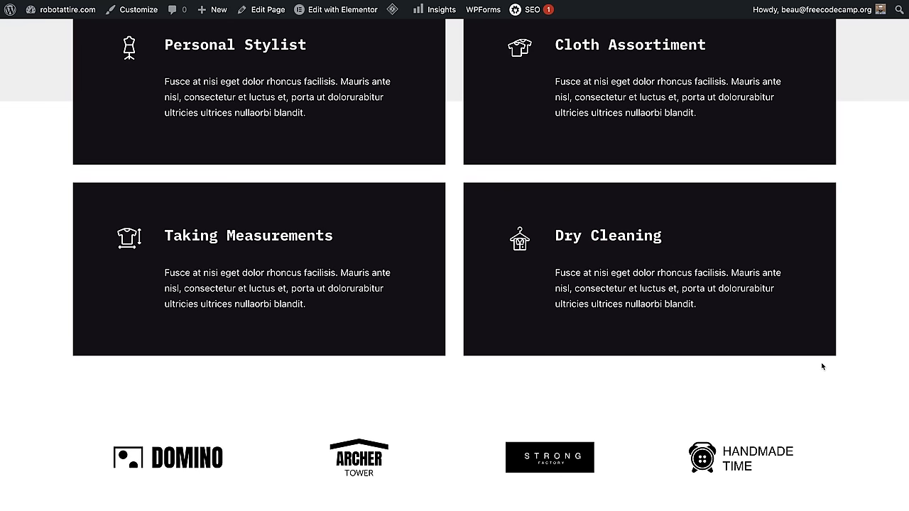
scroll(822, 367, down, 7)
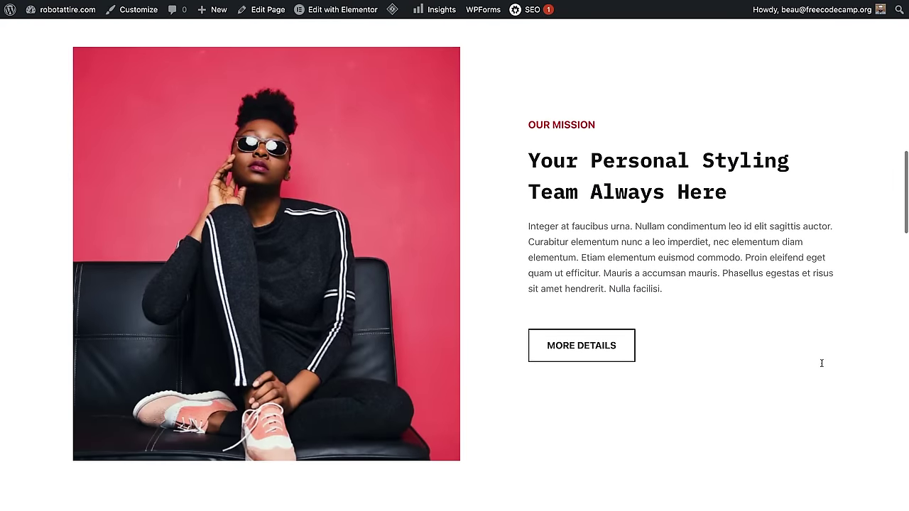
scroll(821, 363, down, 10)
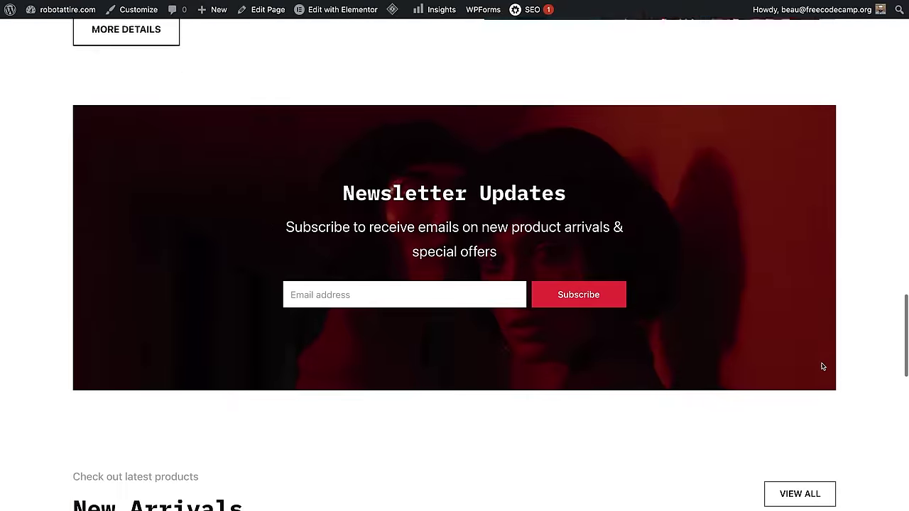
scroll(822, 367, down, 10)
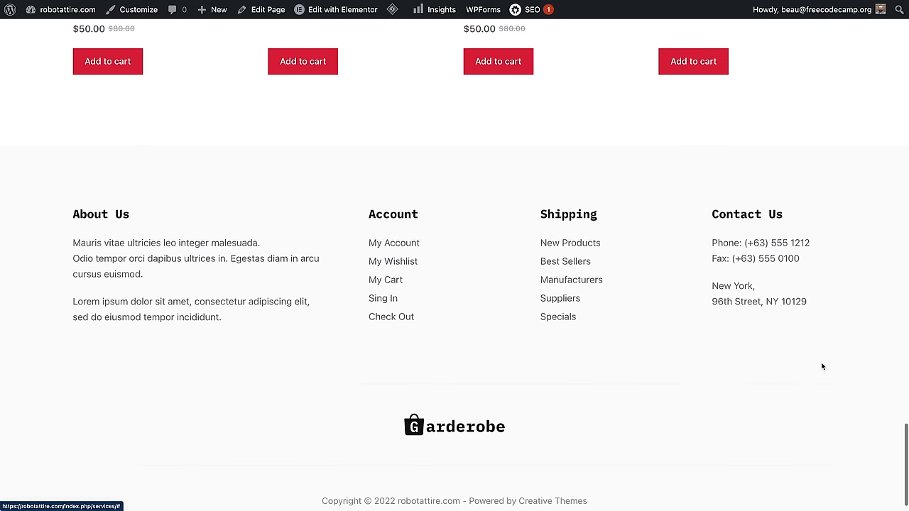
scroll(822, 367, up, 20)
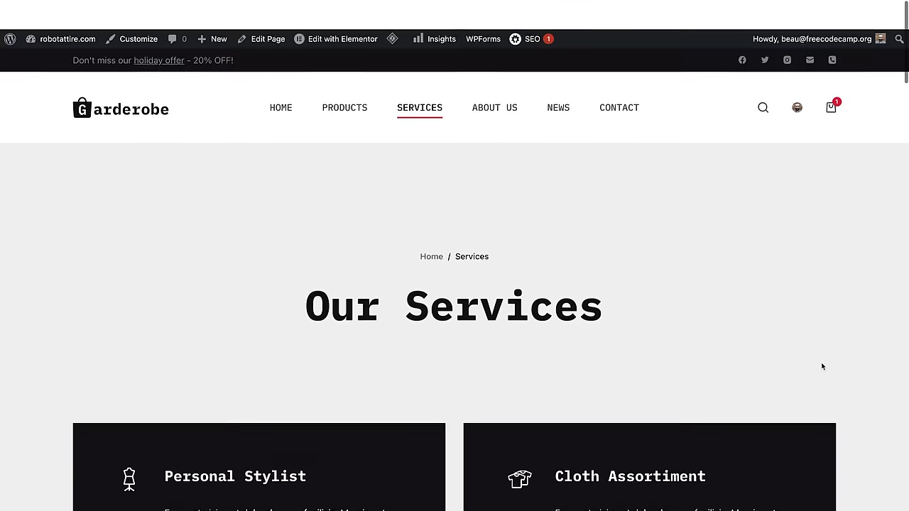
Step: Visit About Us, then News, and open the Lobortis Elementum Nibhtellus Molestie Mauris post
click(497, 85)
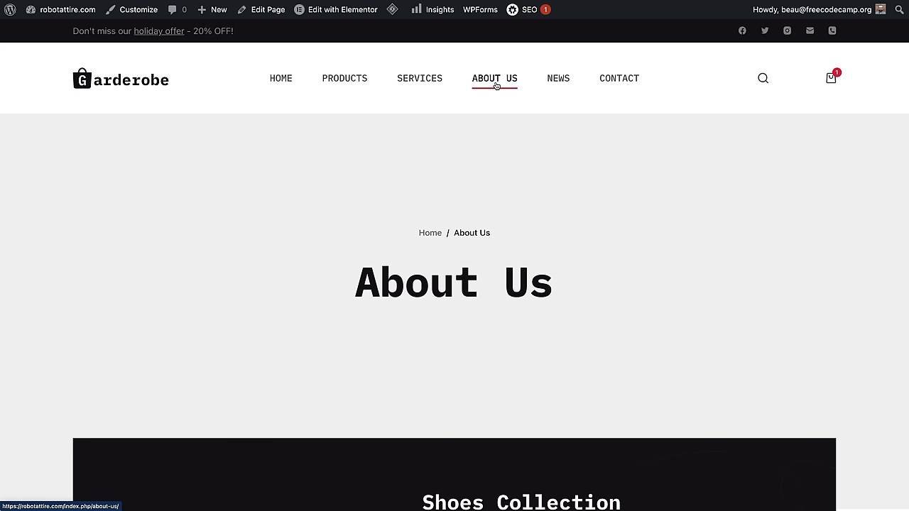
click(554, 82)
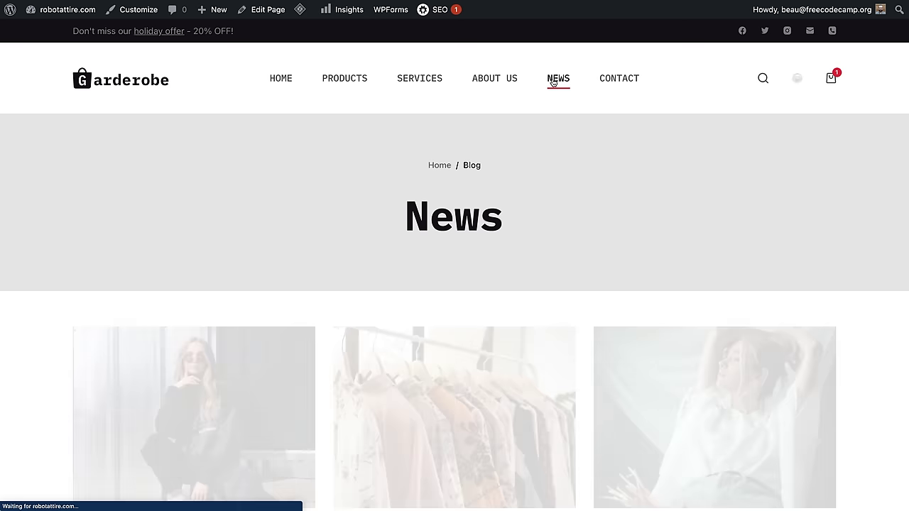
scroll(621, 314, down, 5)
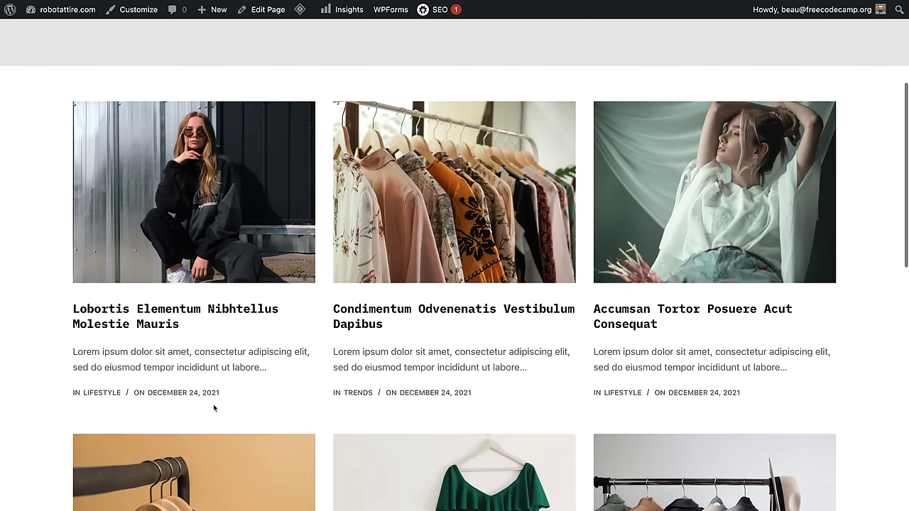
click(154, 316)
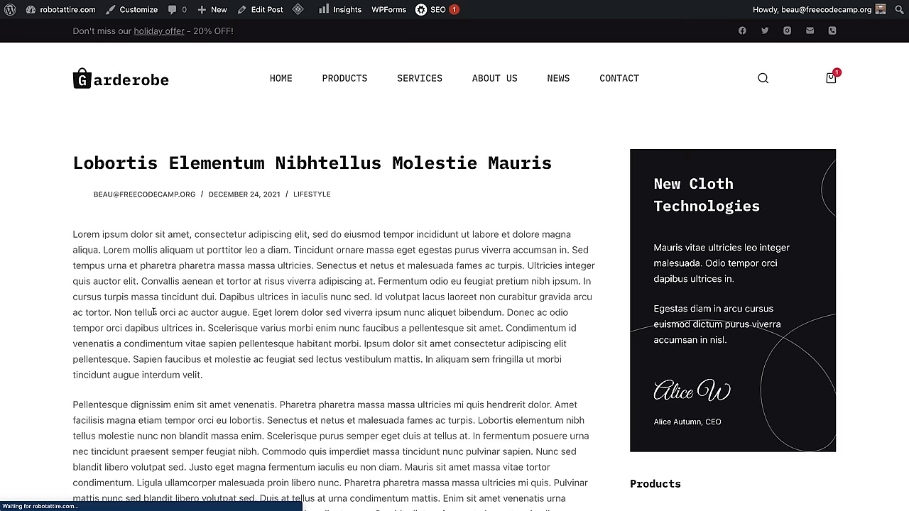
scroll(272, 307, down, 3)
scroll(272, 307, up, 3)
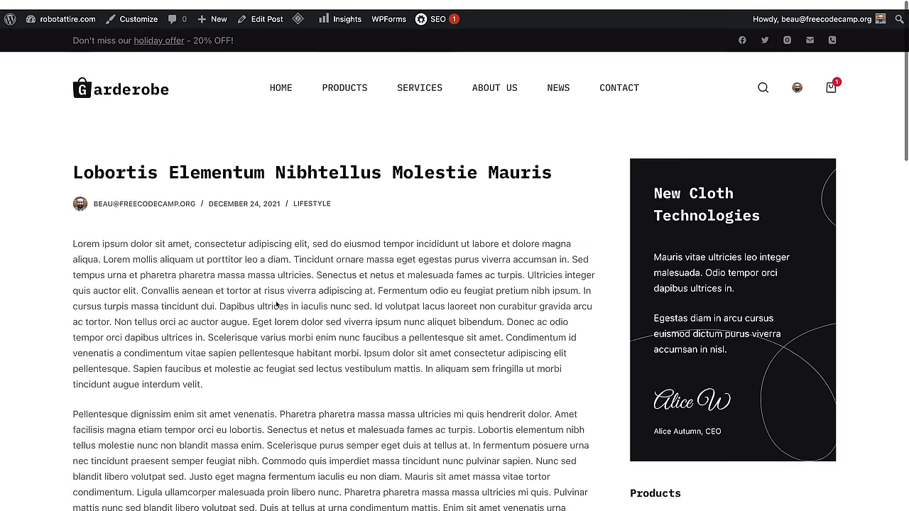
Step: Open the Contact Us page and scroll through its message form
click(633, 82)
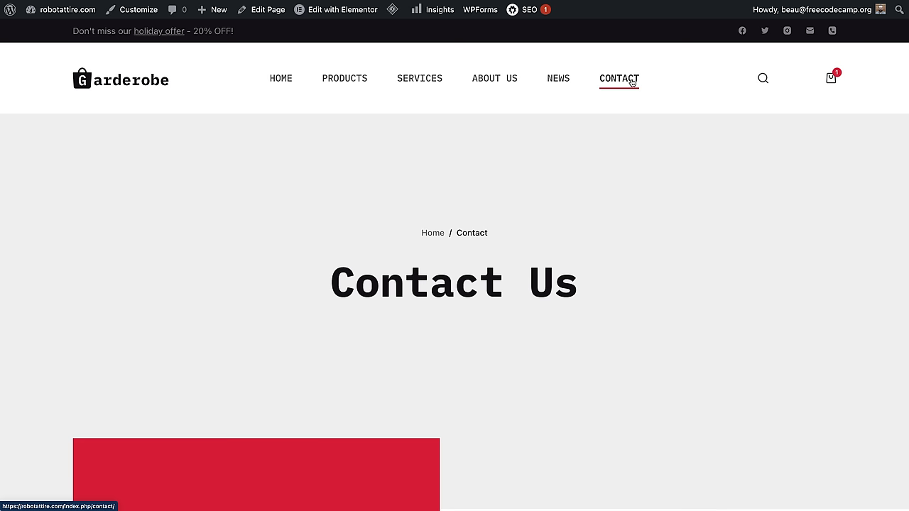
scroll(545, 317, down, 10)
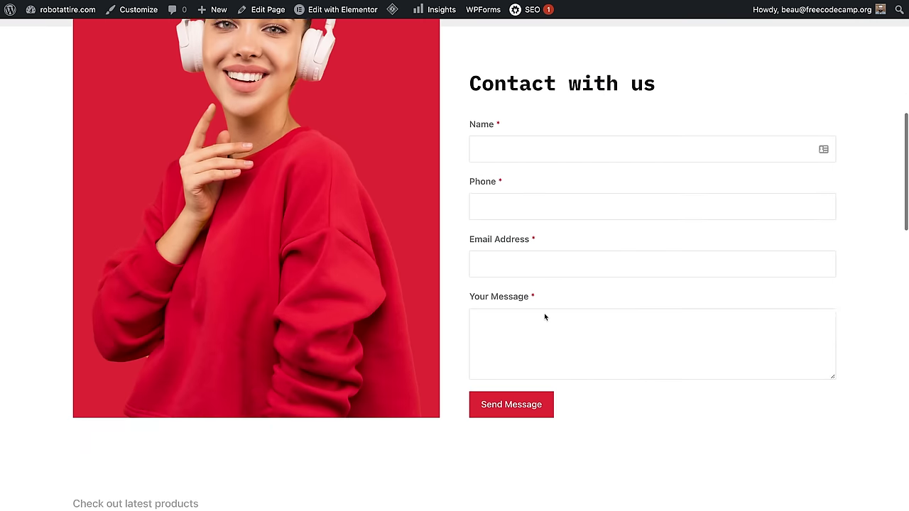
scroll(544, 316, down, 7)
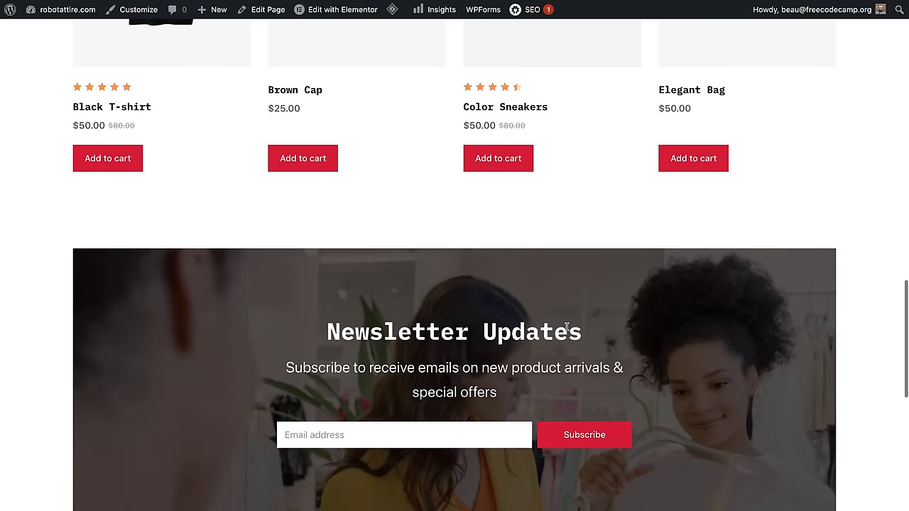
scroll(455, 284, down, 7)
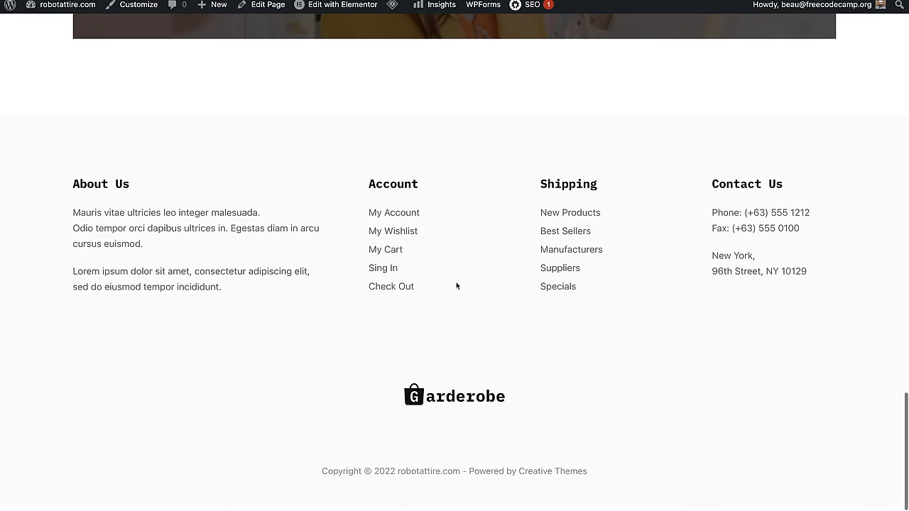
scroll(583, 396, up, 20)
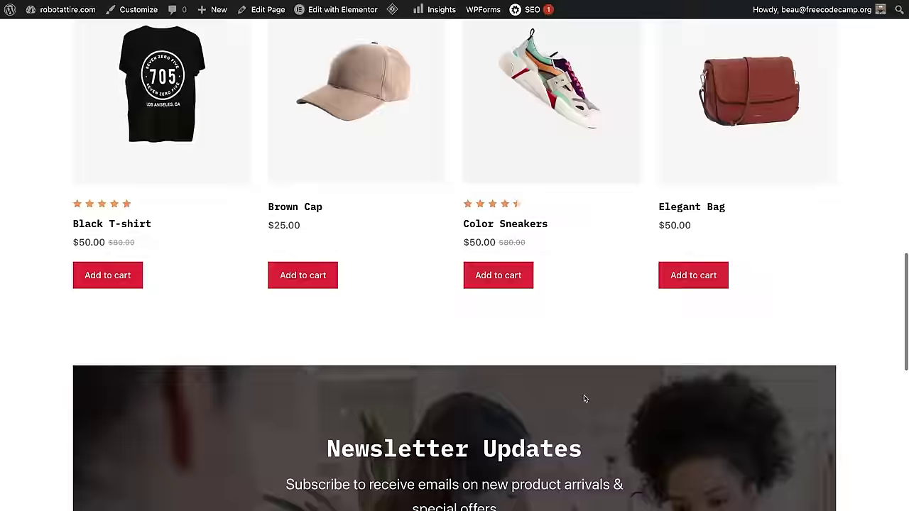
scroll(584, 399, up, 2)
Step: Search the store for 'hat'
click(762, 78)
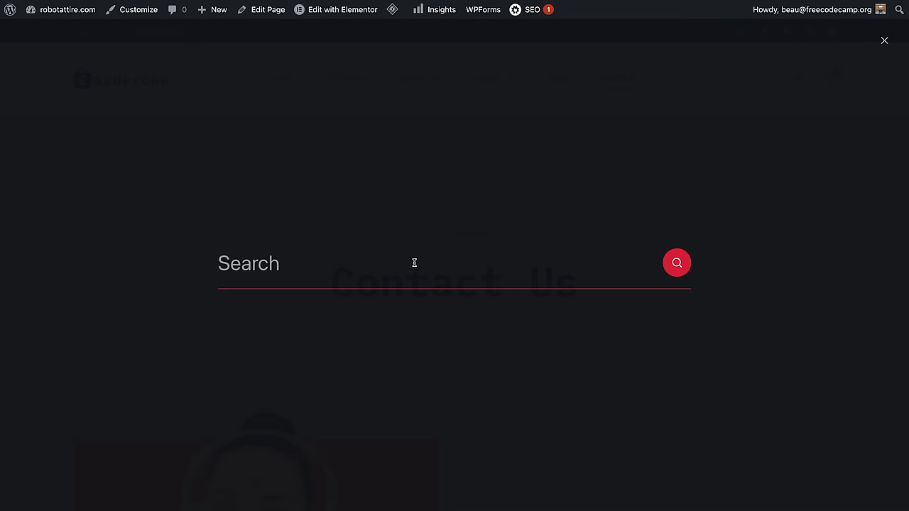
text(hat)
click(665, 272)
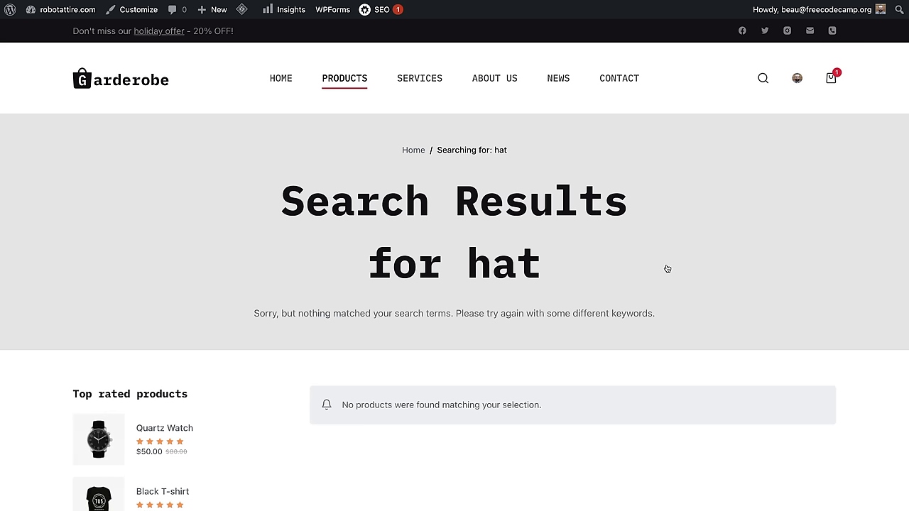
Step: Search again for 'watch' and open the Quartz Watch product page
click(762, 79)
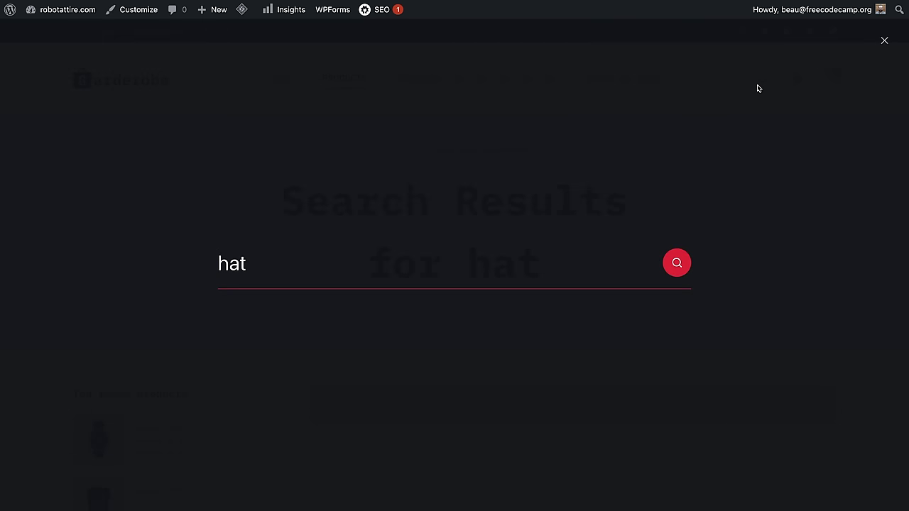
text(w)
key(BackSpace)
key(super+a)
text(watc)
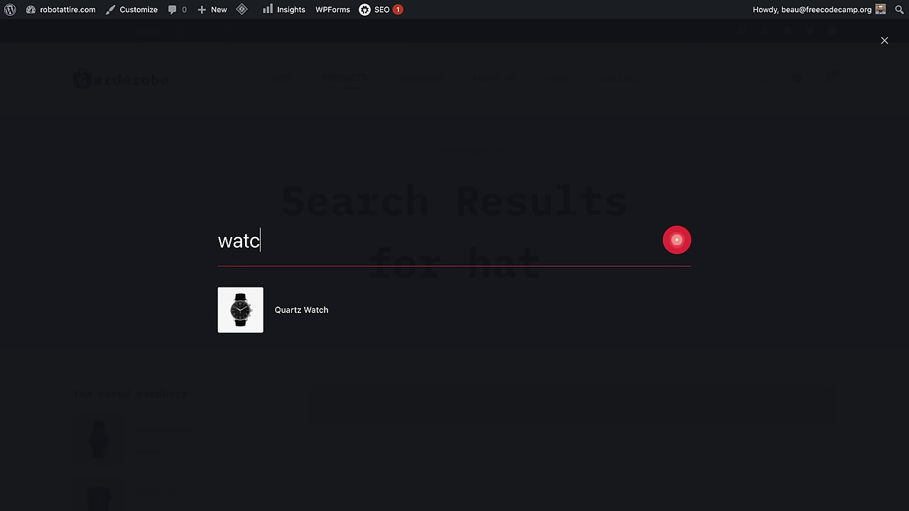
click(289, 317)
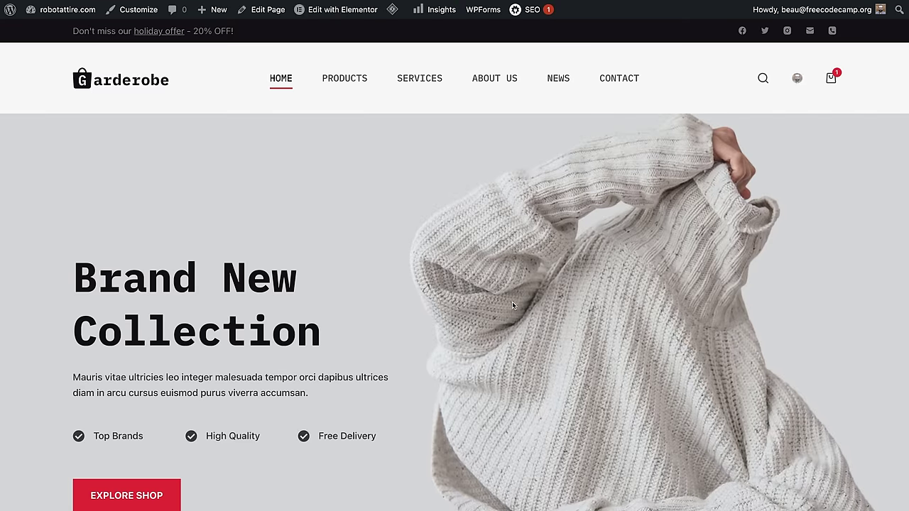
Step: Scroll the Garderobe home page down to its footer and bring up the robotattire.com admin-bar dropdown
scroll(512, 301, down, 6)
scroll(512, 306, up, 6)
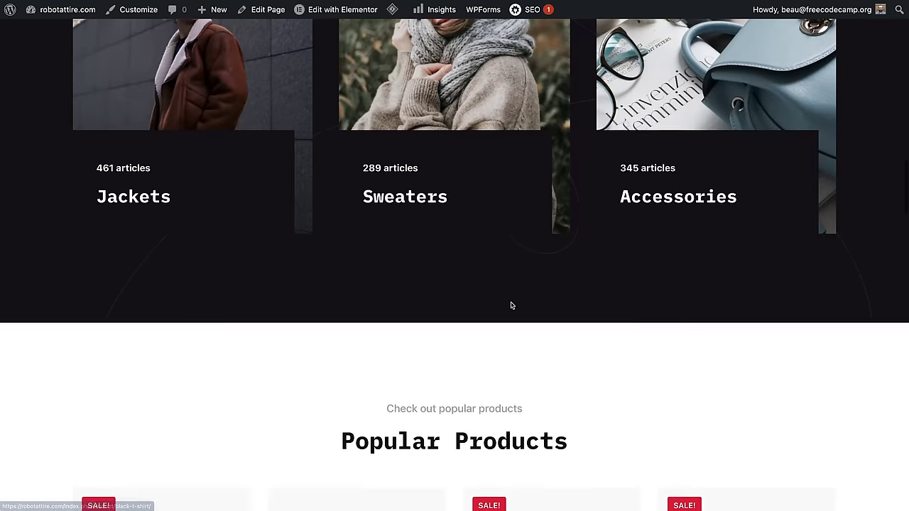
scroll(512, 305, down, 20)
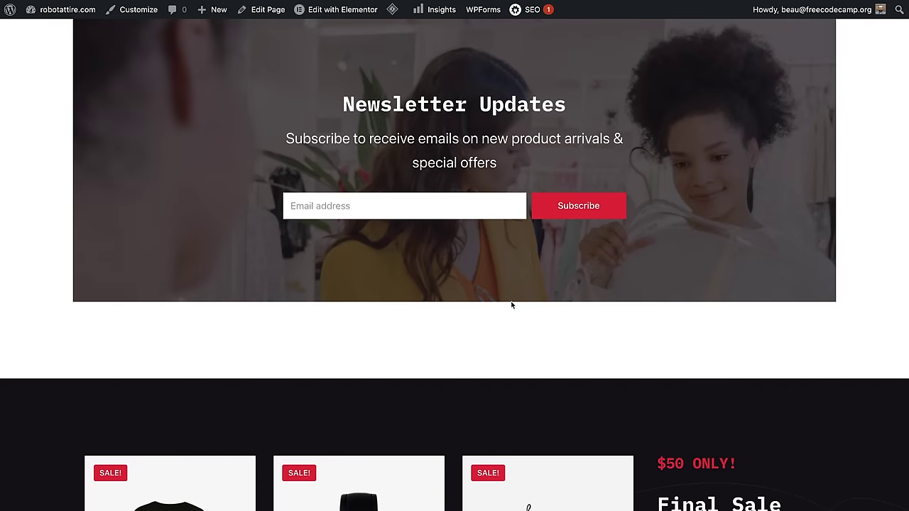
scroll(511, 305, down, 10)
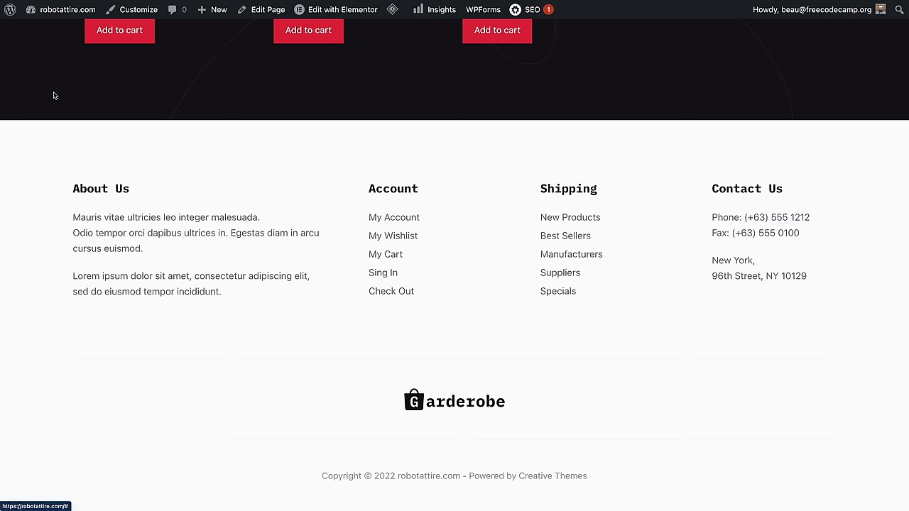
mouse_move(59, 16)
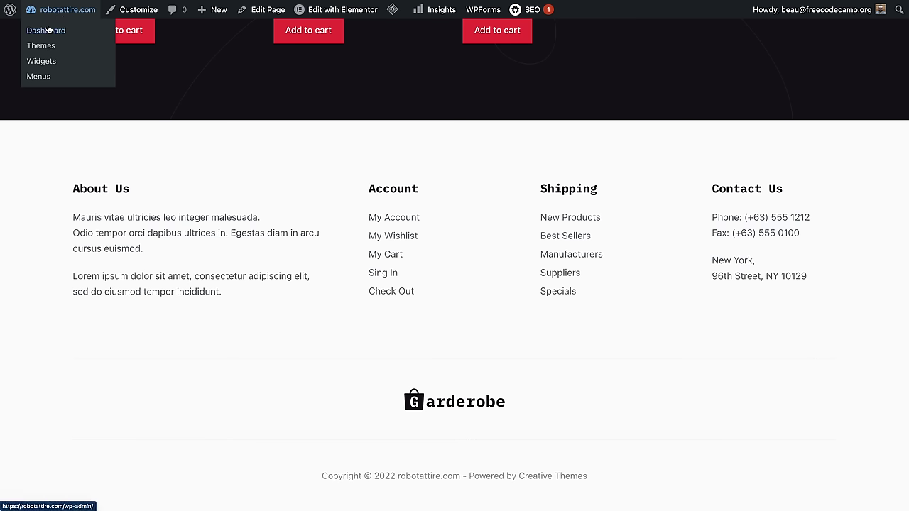
Step: From the Dashboard, launch WooCommerce's Start selling wizard and read the Store Details address help note
click(47, 30)
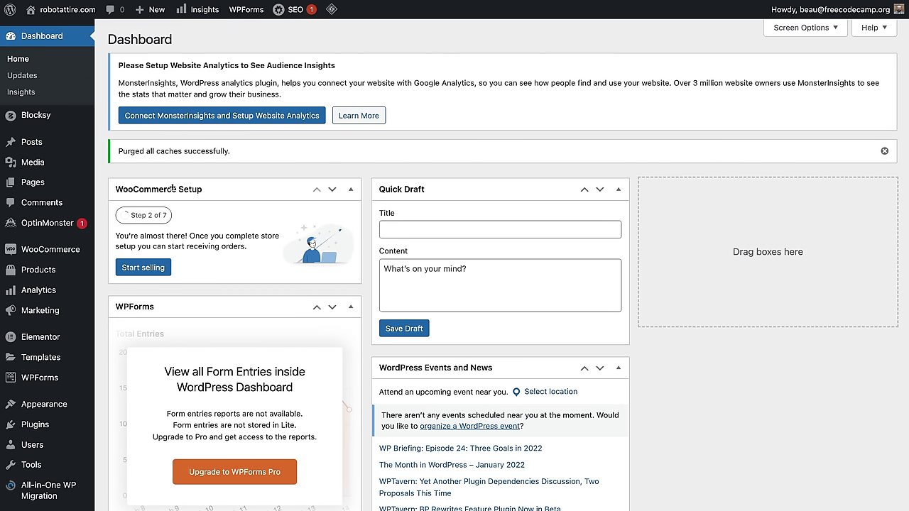
click(139, 270)
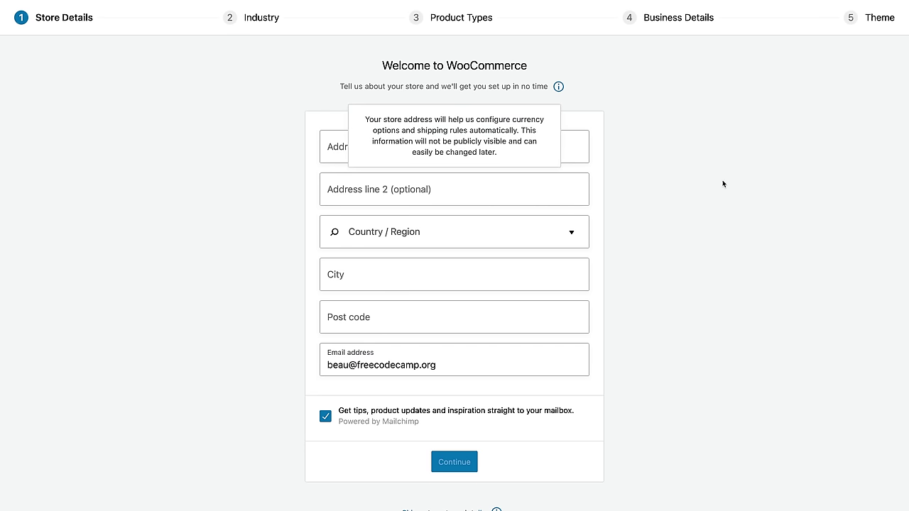
mouse_move(558, 86)
drag(433, 141, 509, 142)
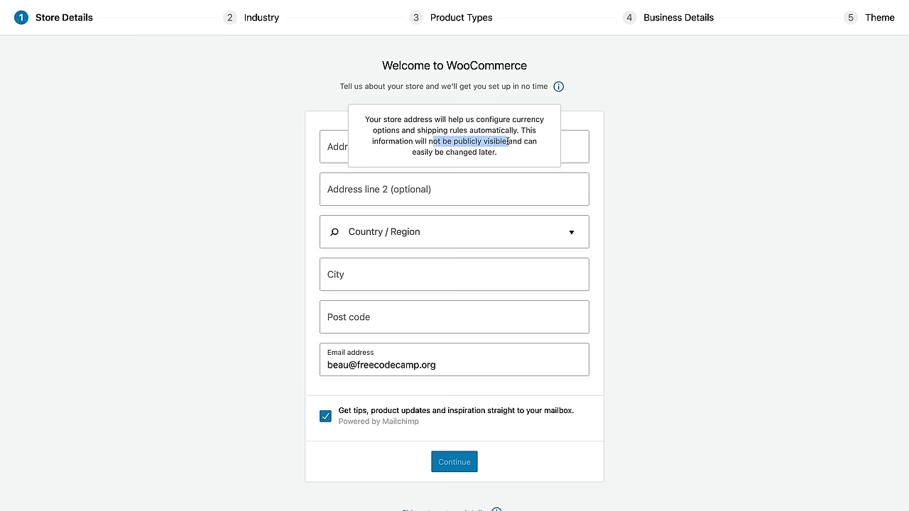
click(430, 153)
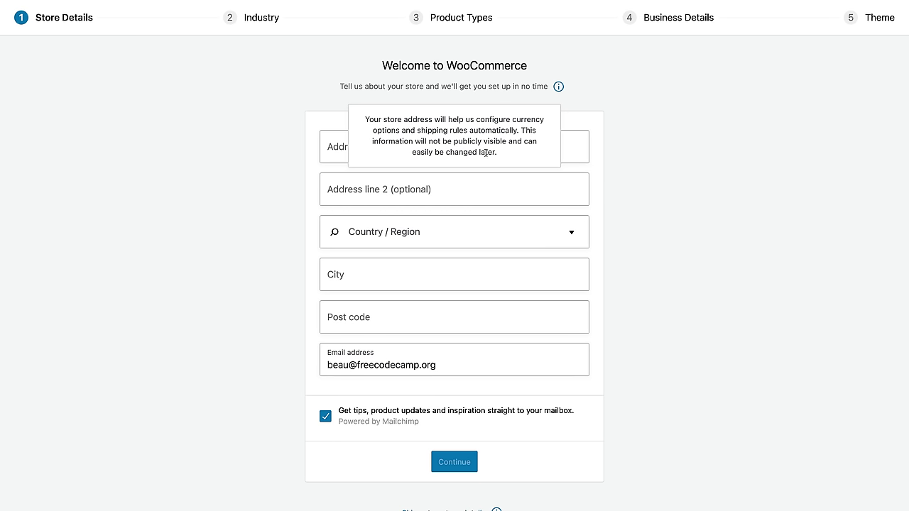
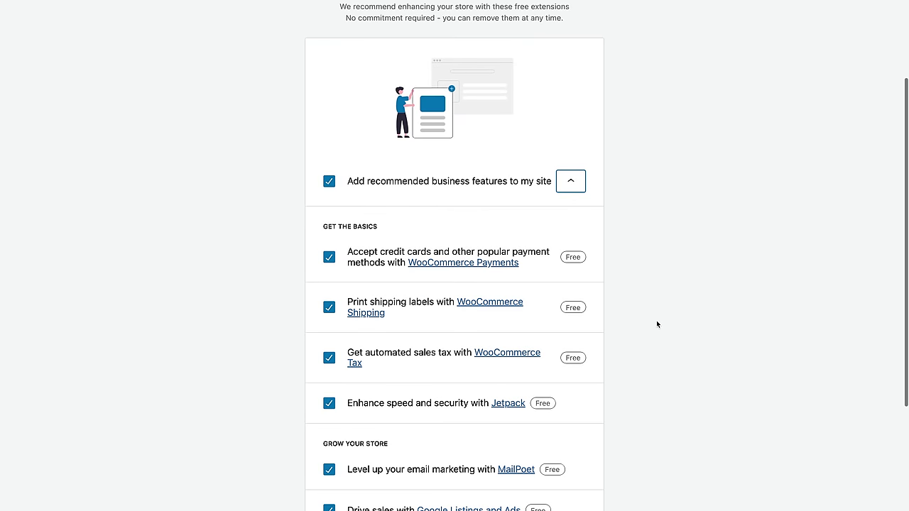
scroll(657, 322, down, 2)
Step: Skip the recommended business extensions and continue with the active Blocksy Child theme
scroll(657, 322, up, 1)
click(329, 116)
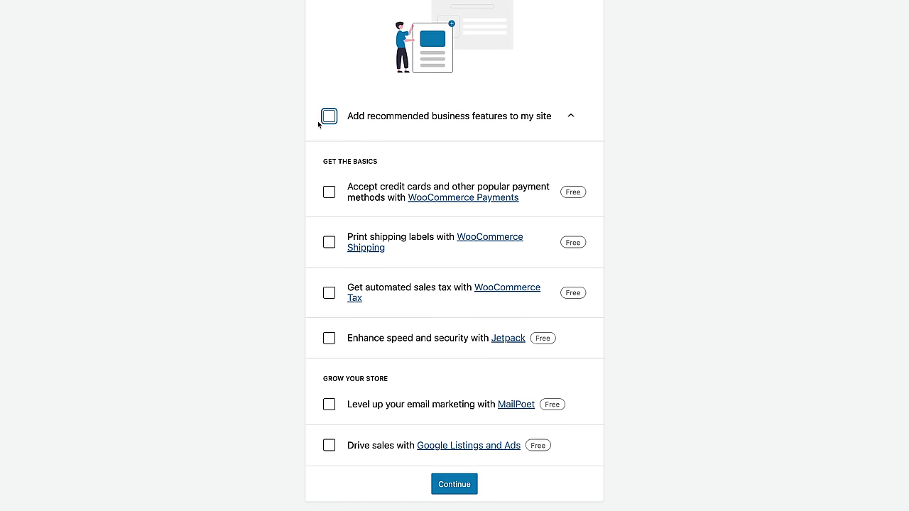
click(446, 486)
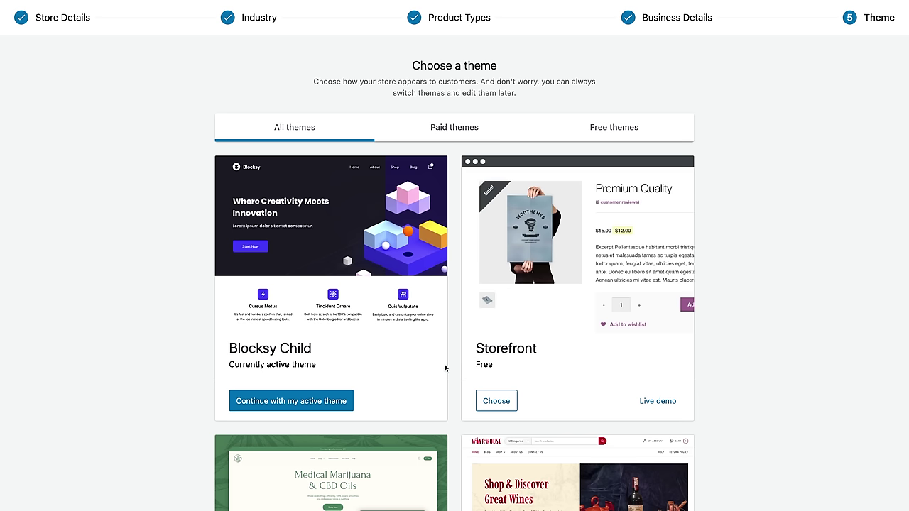
click(299, 408)
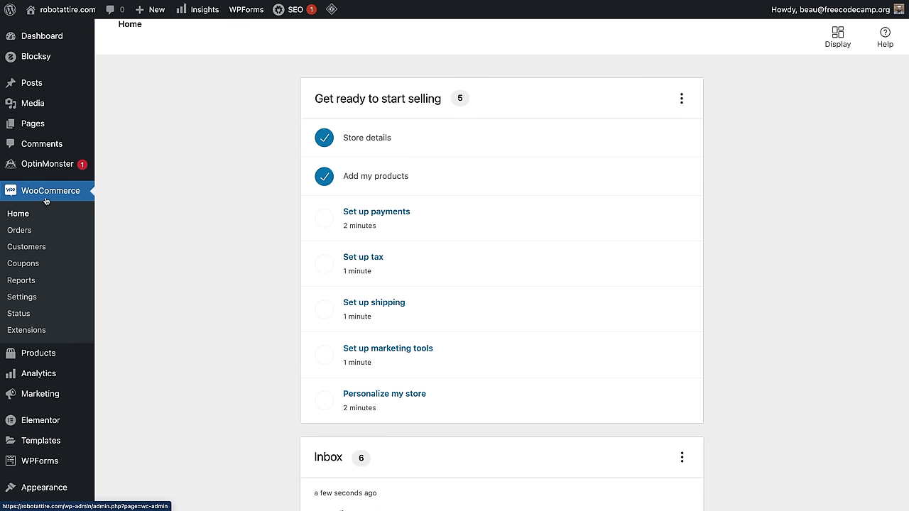
Step: In WooCommerce Settings, set Selling location(s) to 'Sell to specific countries'
click(27, 299)
scroll(518, 344, down, 5)
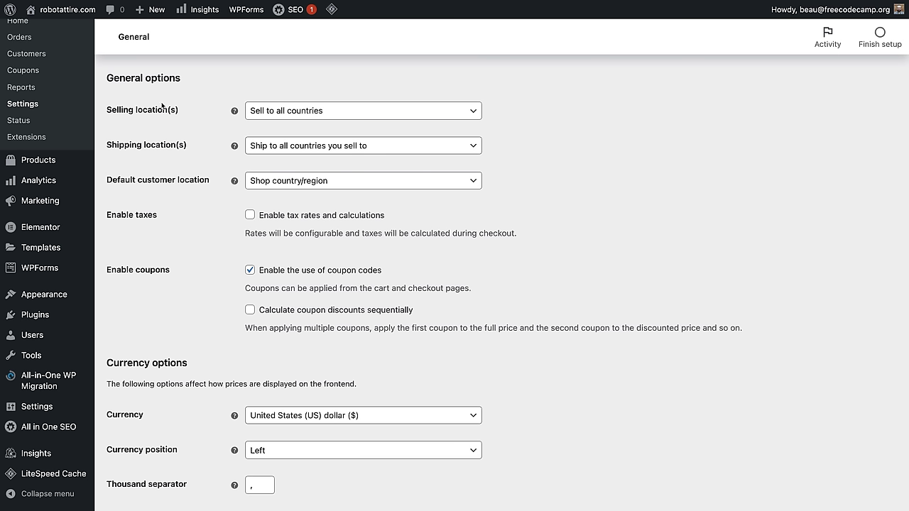
click(318, 114)
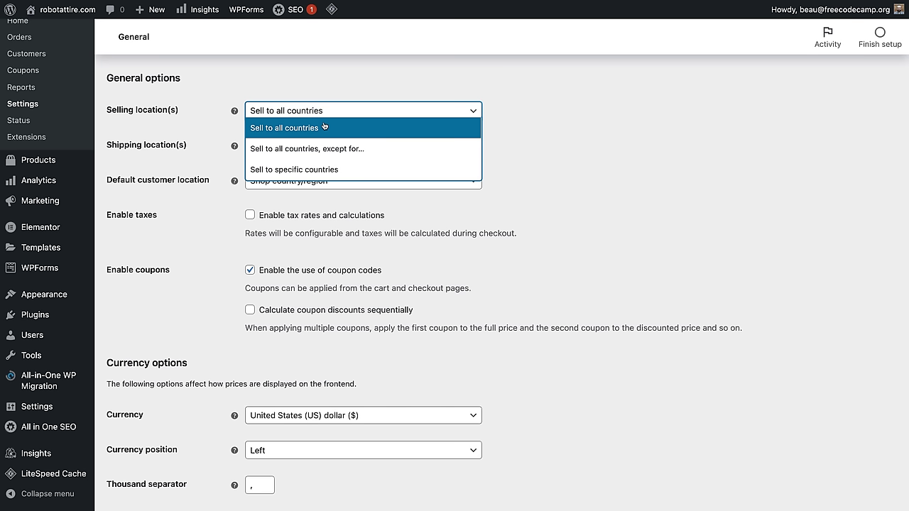
click(326, 168)
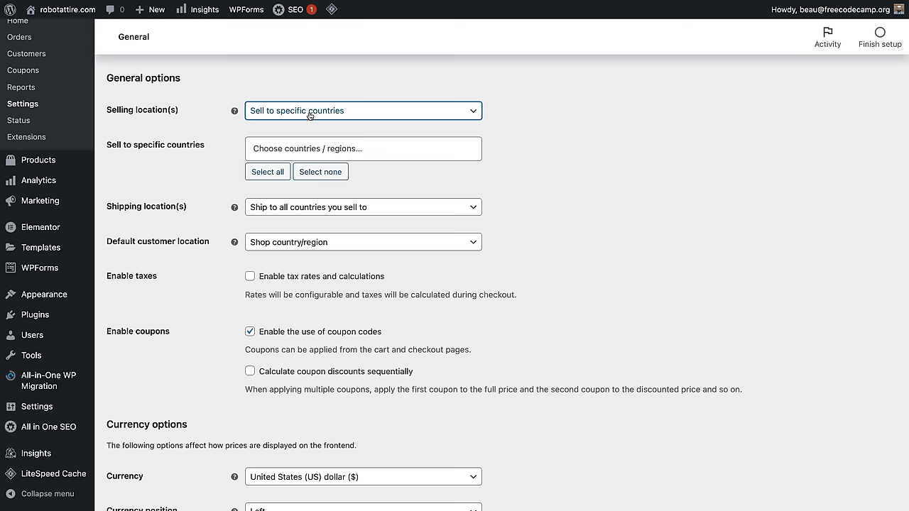
Step: Add United States (US), Canada and Mexico as the selling countries
click(309, 149)
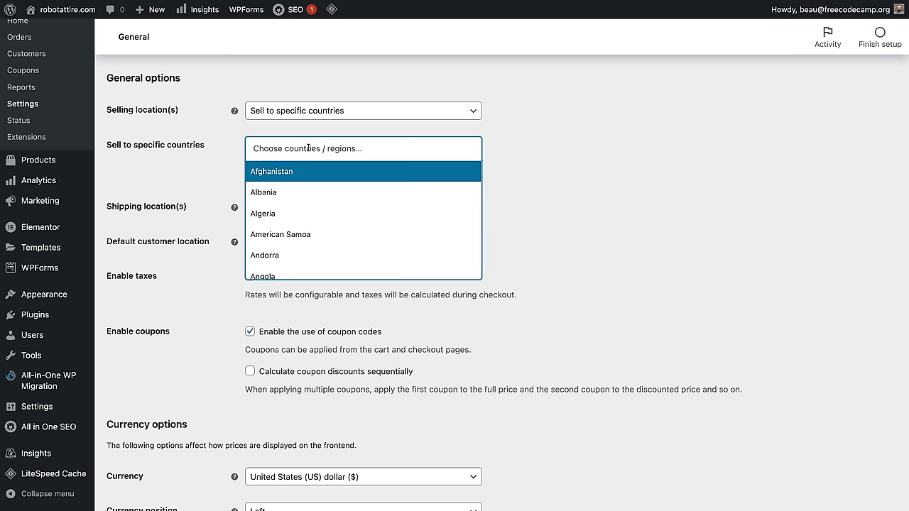
text(uni)
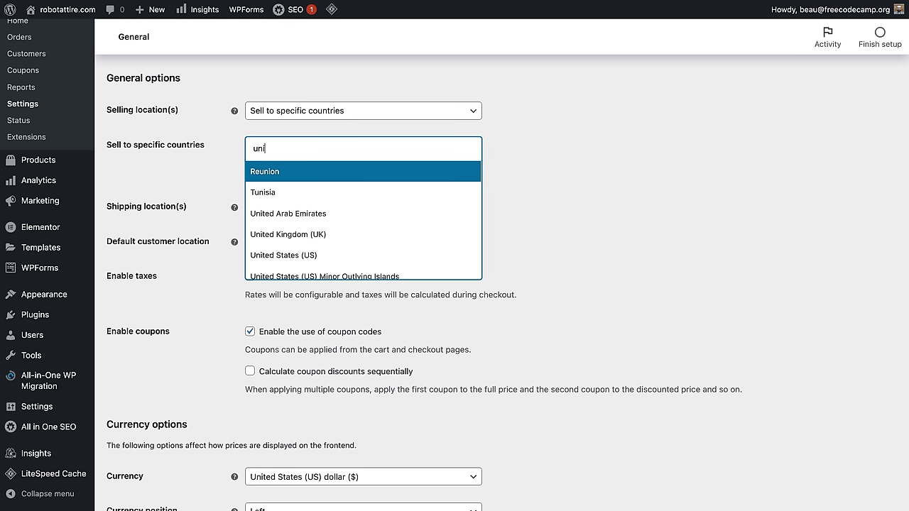
click(299, 254)
text(canda)
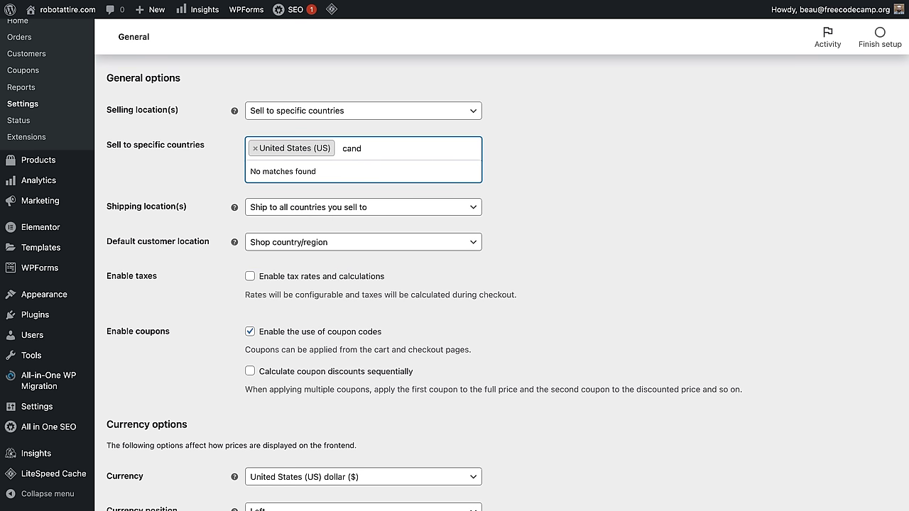
key(BackSpace)
text(a)
click(320, 170)
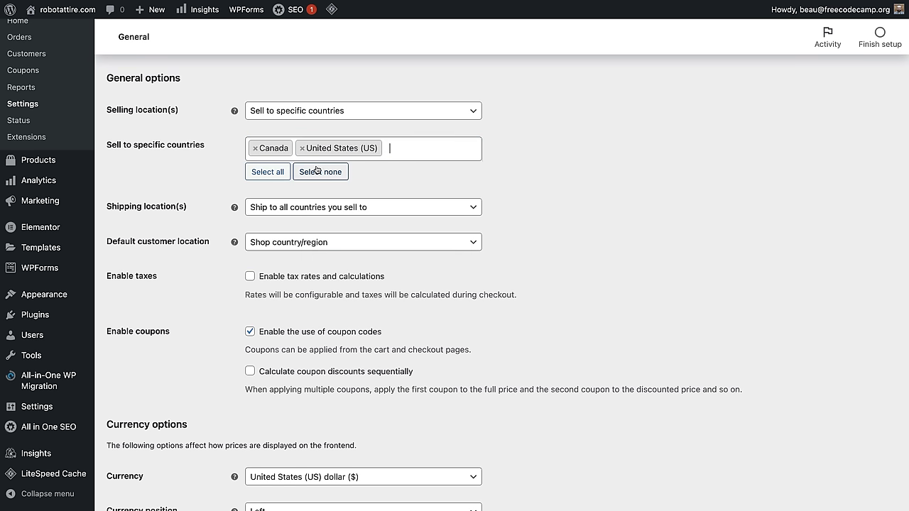
text(mexic)
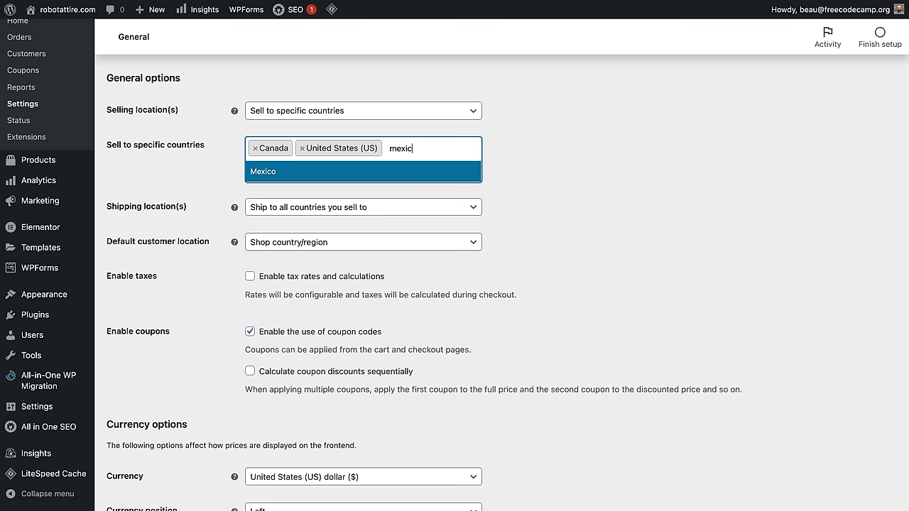
click(391, 171)
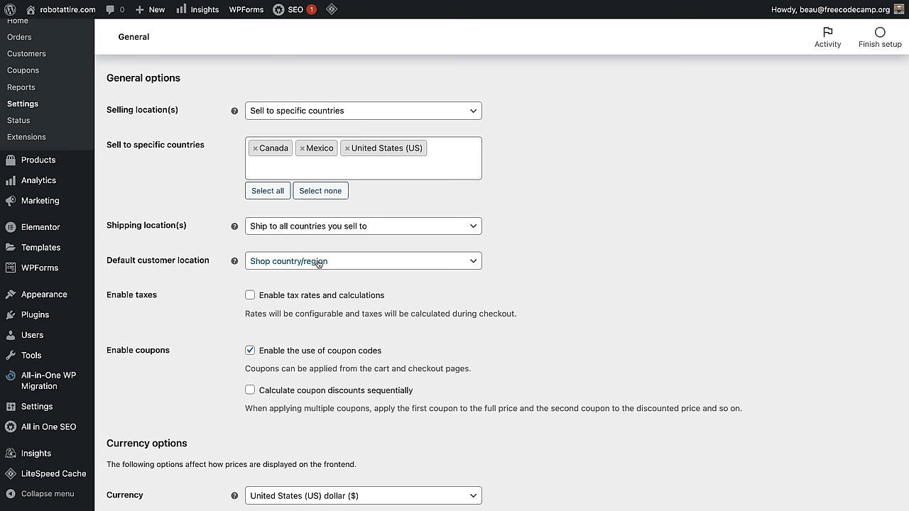
Step: Keep Shop country/region as default customer location, enable tax rates and calculations, and save
click(324, 267)
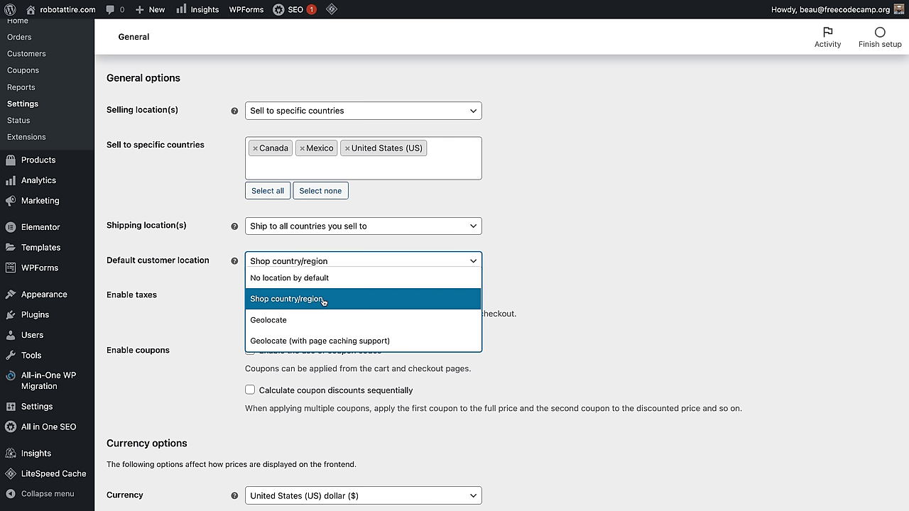
click(323, 302)
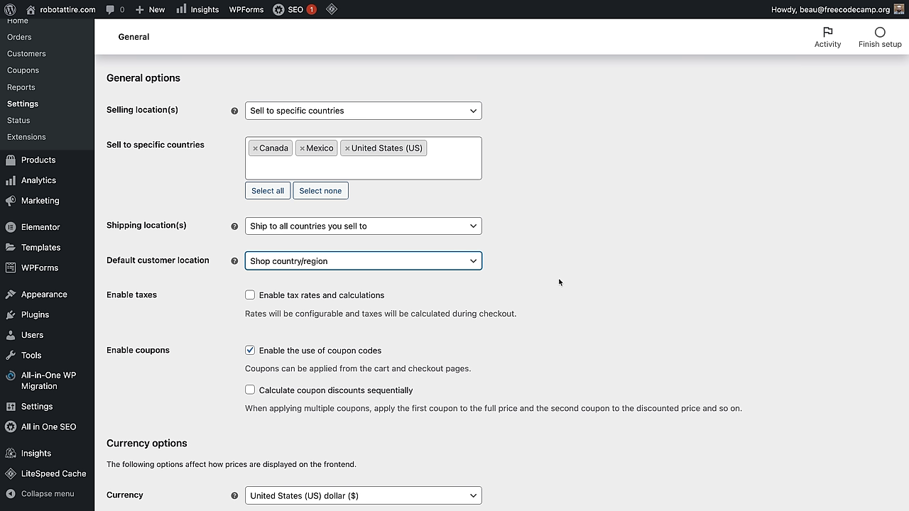
click(253, 297)
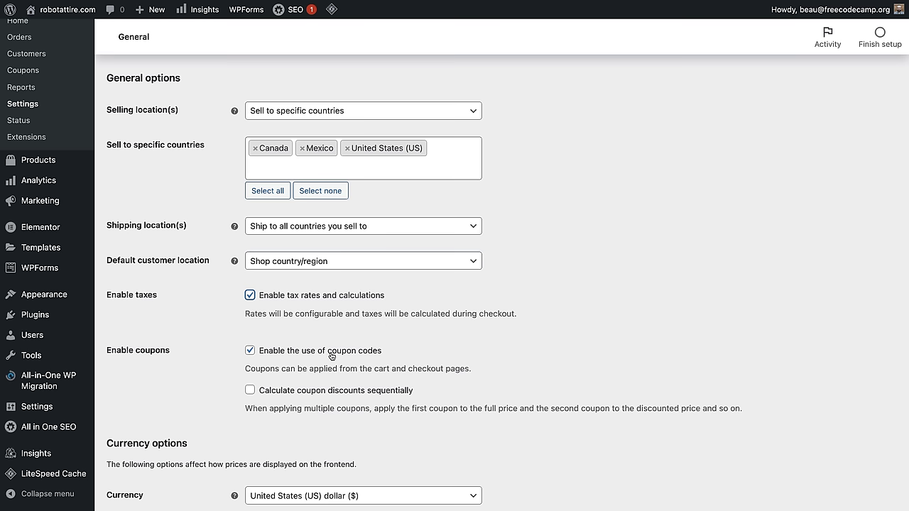
scroll(419, 355, down, 5)
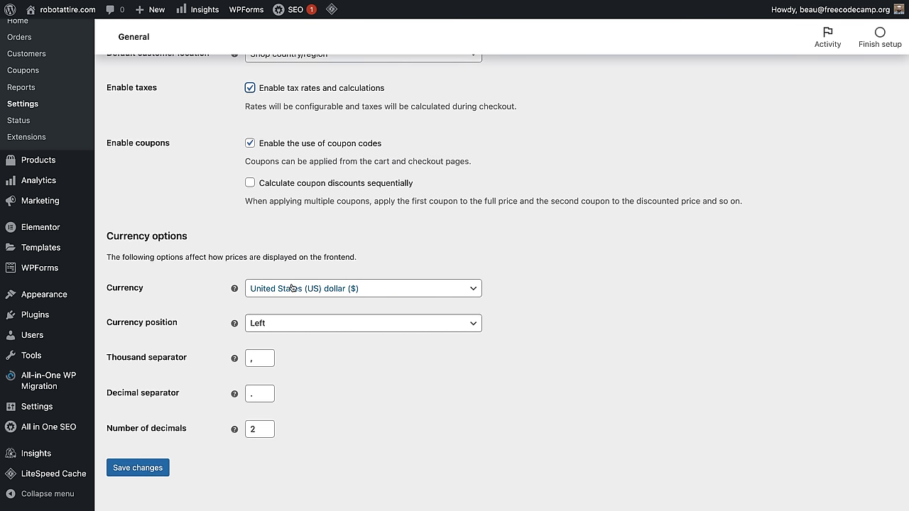
click(155, 471)
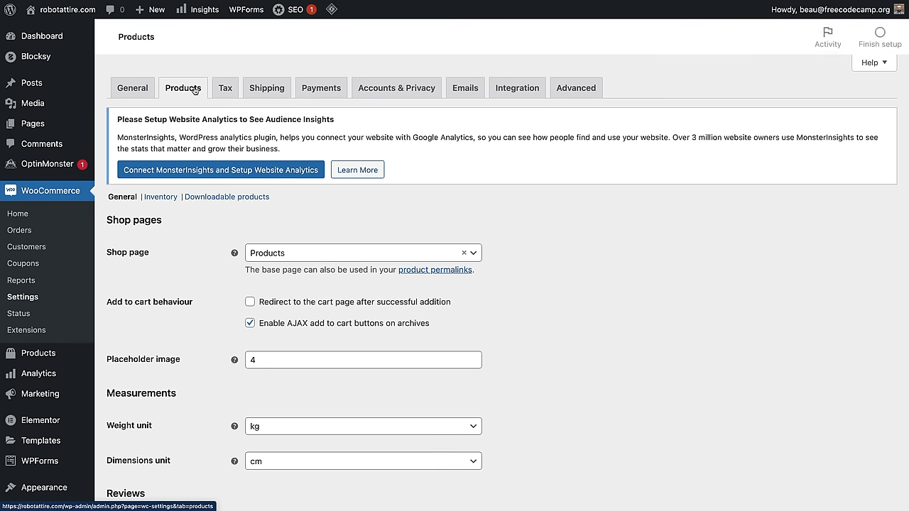
Step: Set the weight unit to lbs and dimensions unit to in, then save
scroll(565, 297, down, 3)
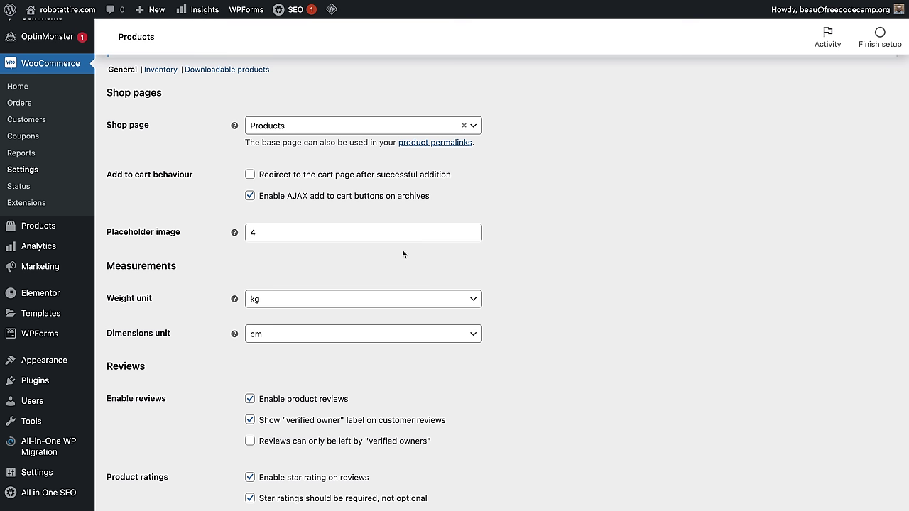
click(358, 304)
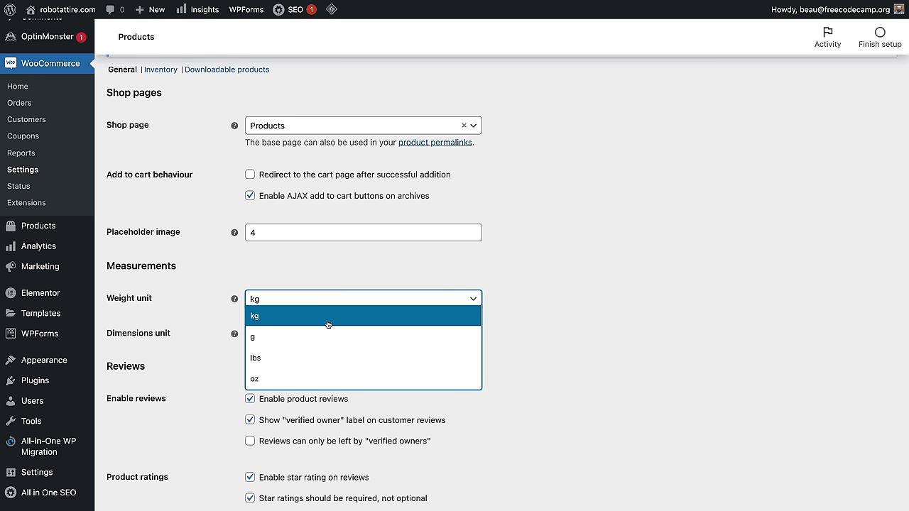
click(315, 357)
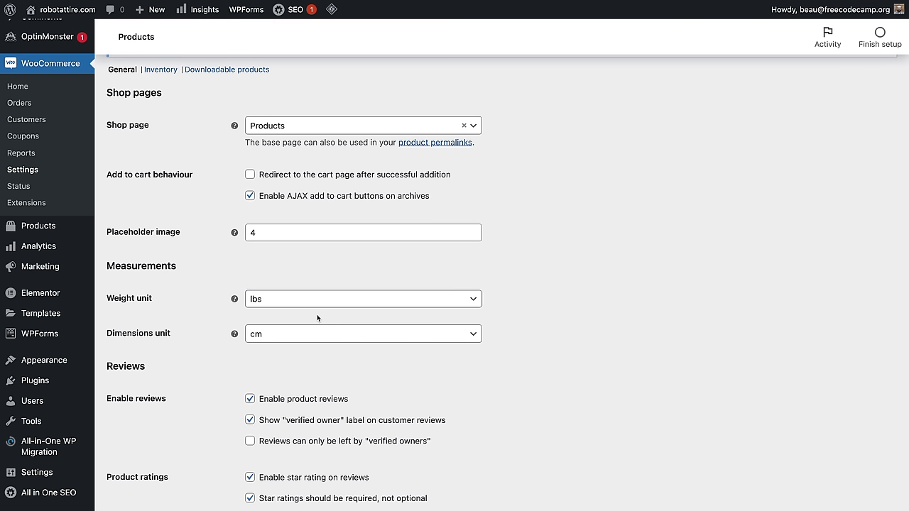
click(317, 338)
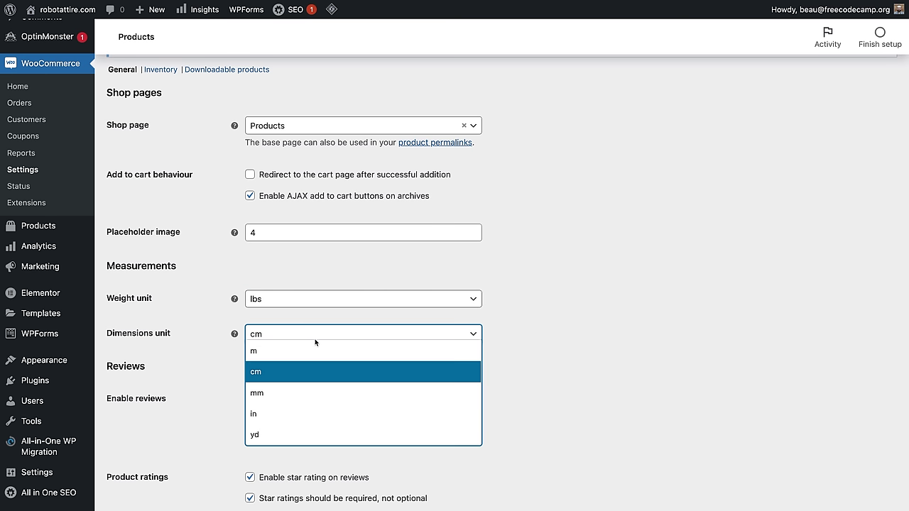
click(314, 414)
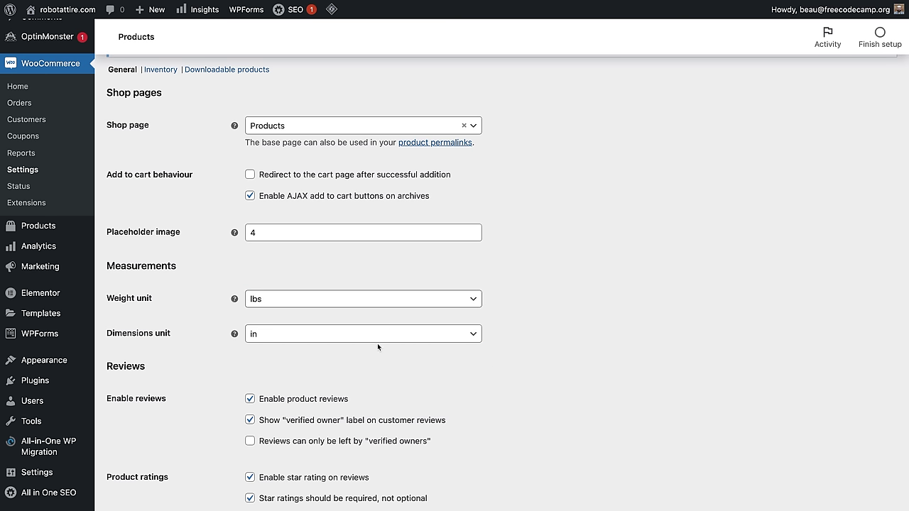
scroll(369, 365, down, 2)
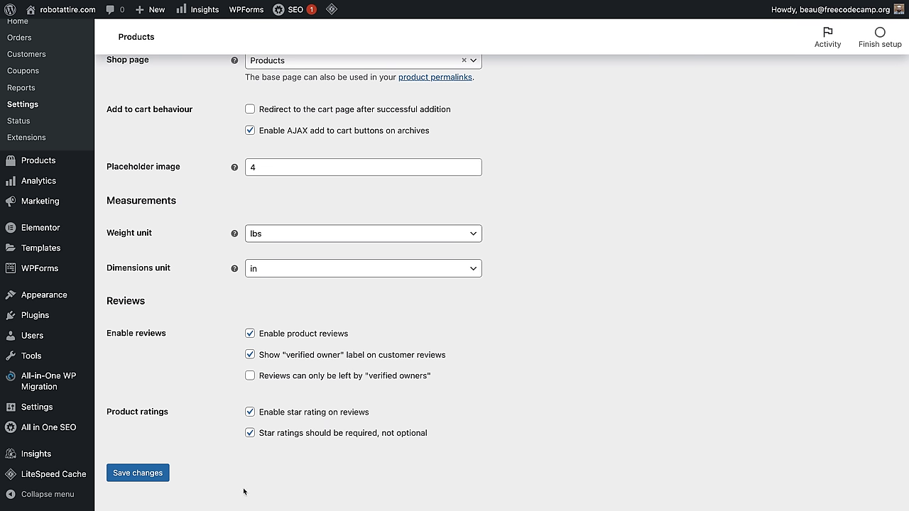
click(139, 472)
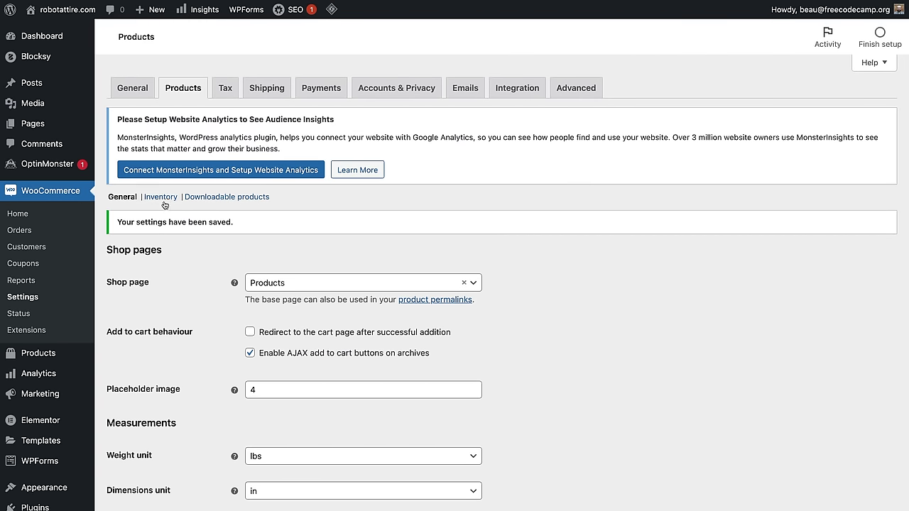
Step: Leave stock management enabled in Inventory settings, then move on to Downloadable products
click(163, 199)
scroll(419, 233, down, 3)
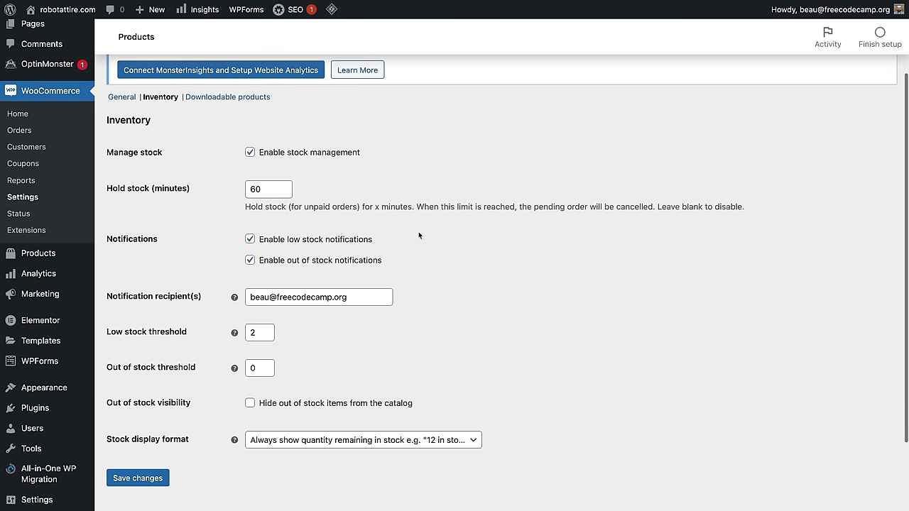
scroll(418, 230, down, 1)
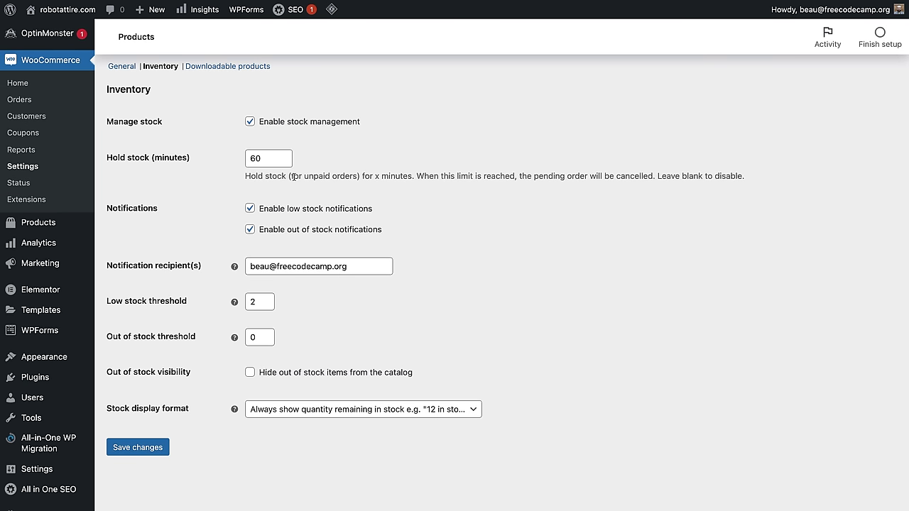
click(251, 122)
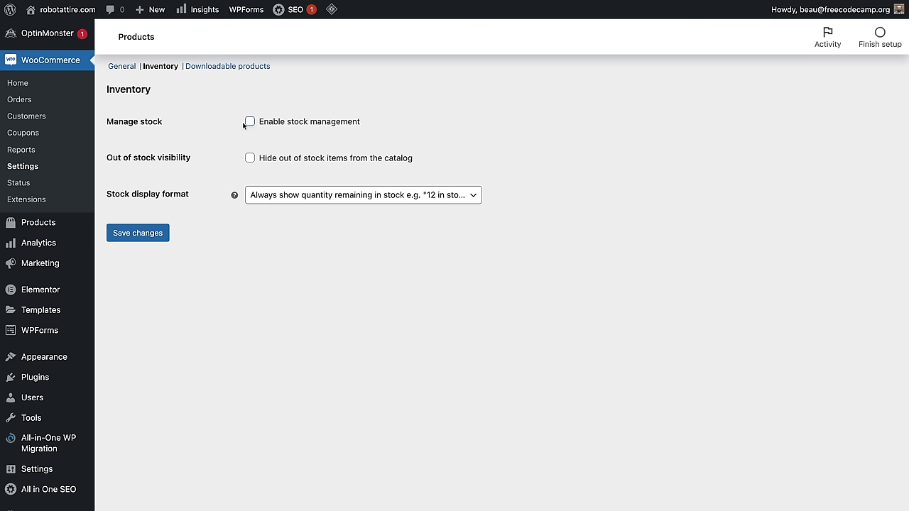
click(251, 122)
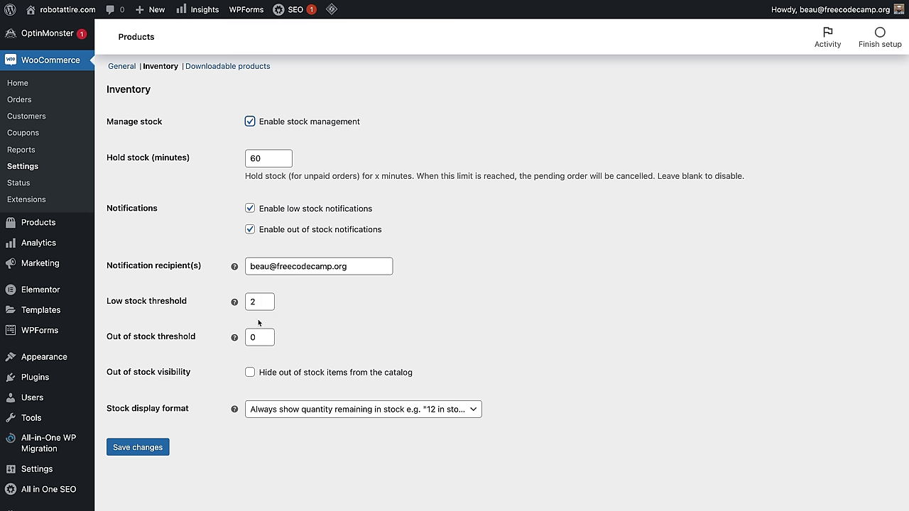
click(222, 67)
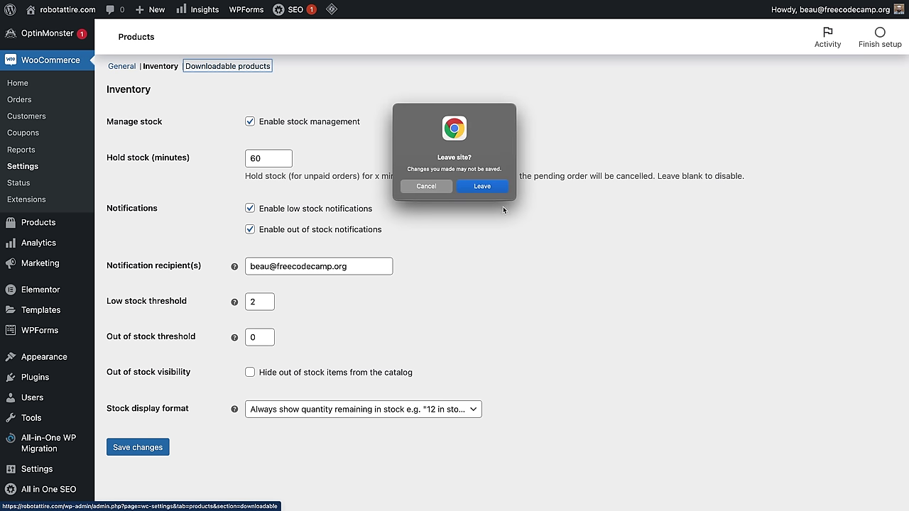
click(482, 183)
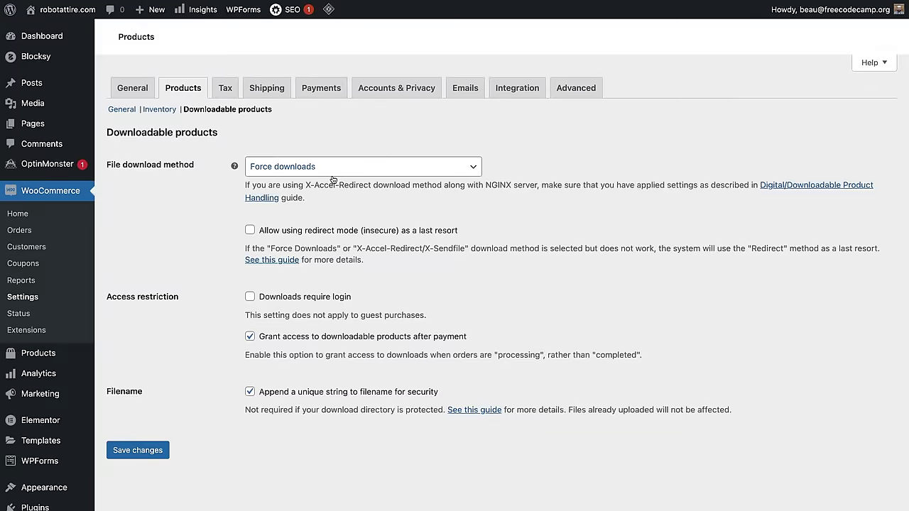
Step: Browse the Shipping and Payments settings, ending on the Accounts & Privacy settings
scroll(358, 327, down, 2)
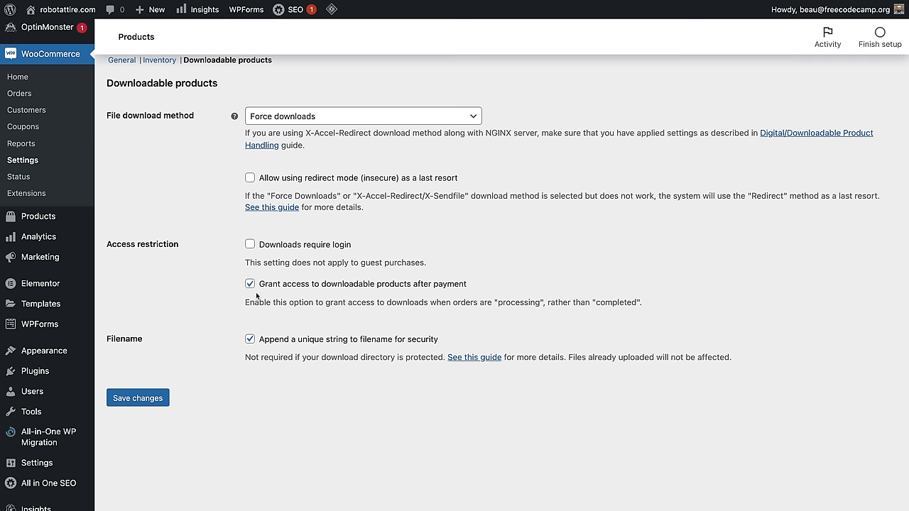
scroll(322, 298, up, 3)
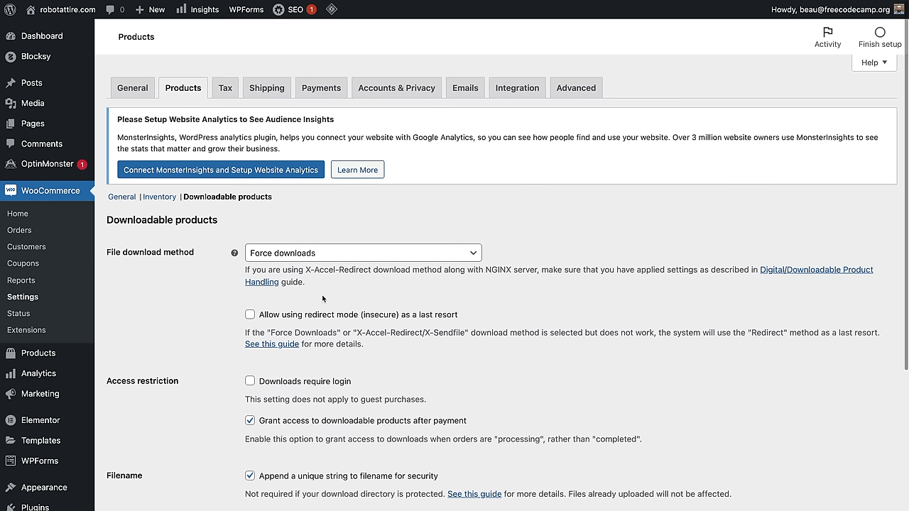
click(267, 88)
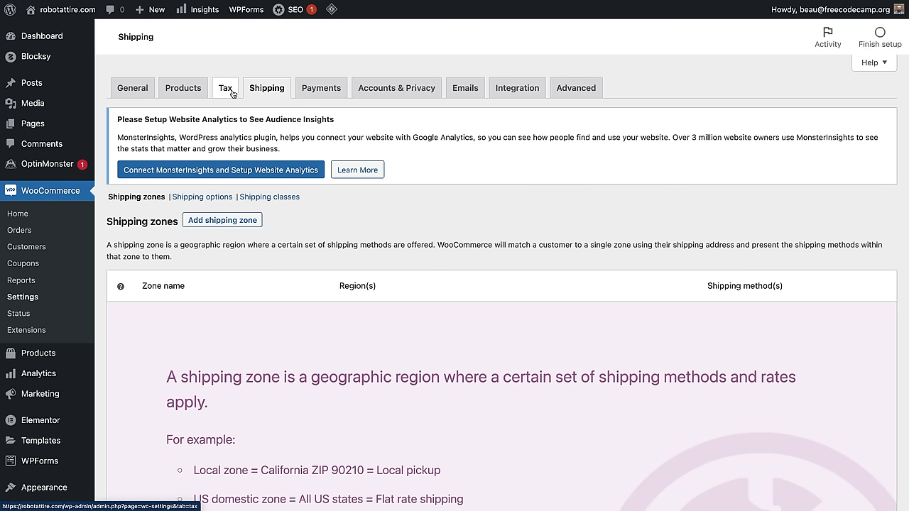
click(323, 88)
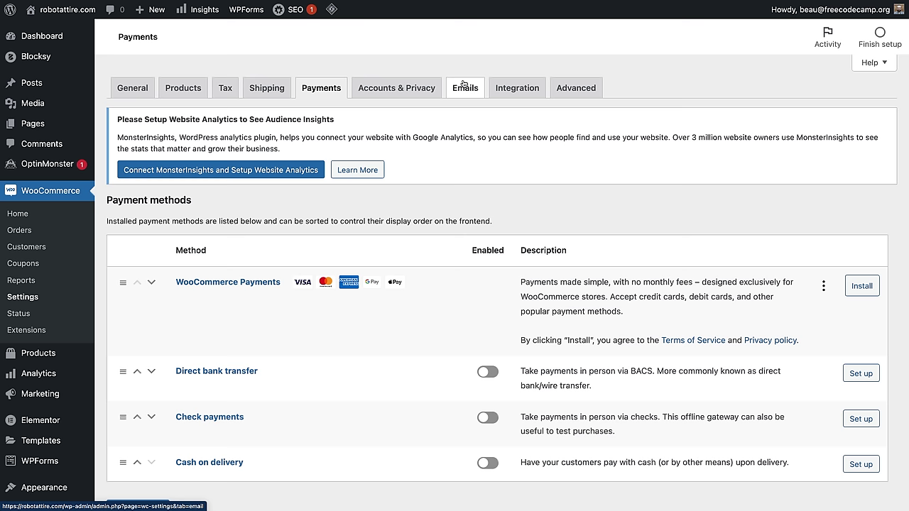
click(416, 91)
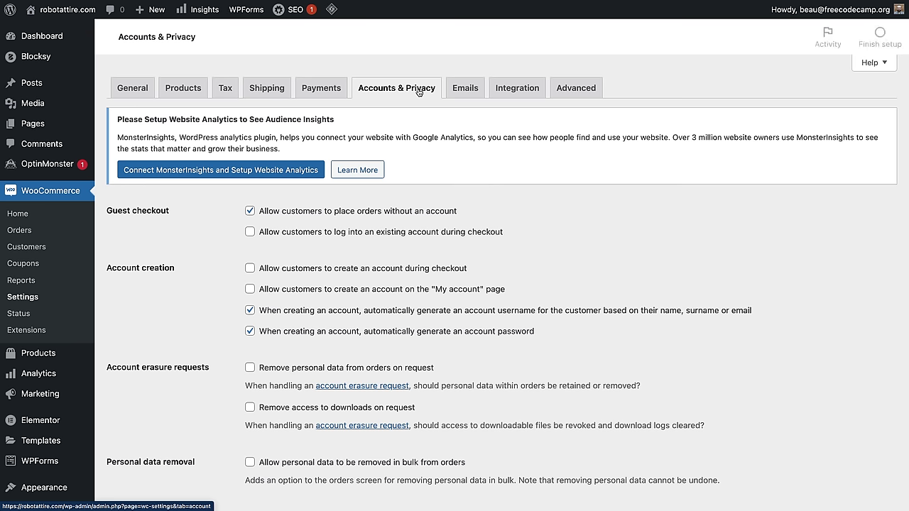
Step: Enable account creation at checkout and on My account, plus login at checkout
scroll(397, 89, down, 3)
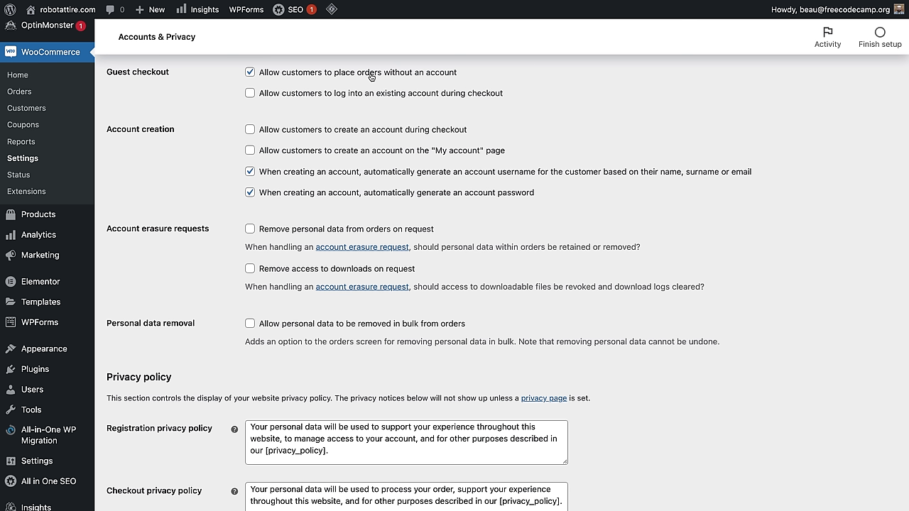
click(287, 130)
click(250, 151)
click(296, 96)
Step: Save the Accounts & Privacy changes and go to the Emails settings
scroll(490, 341, down, 3)
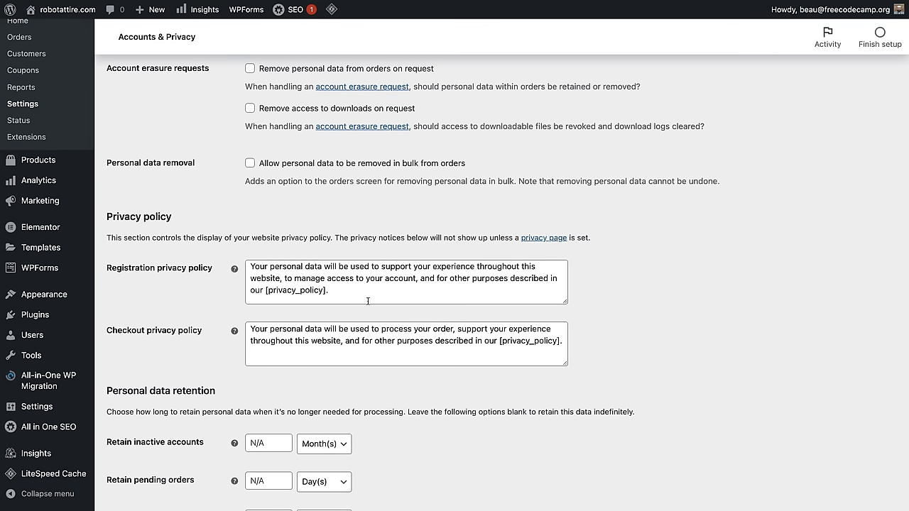
drag(359, 290, 267, 294)
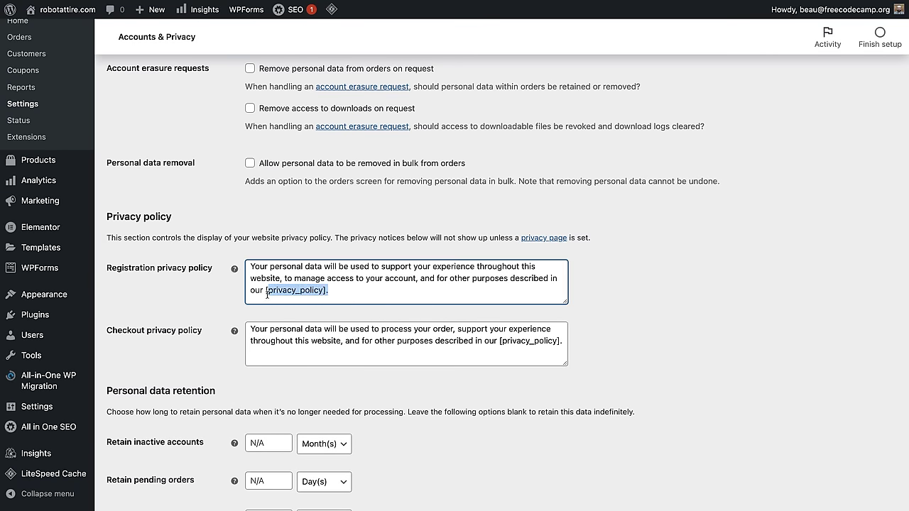
key(Right)
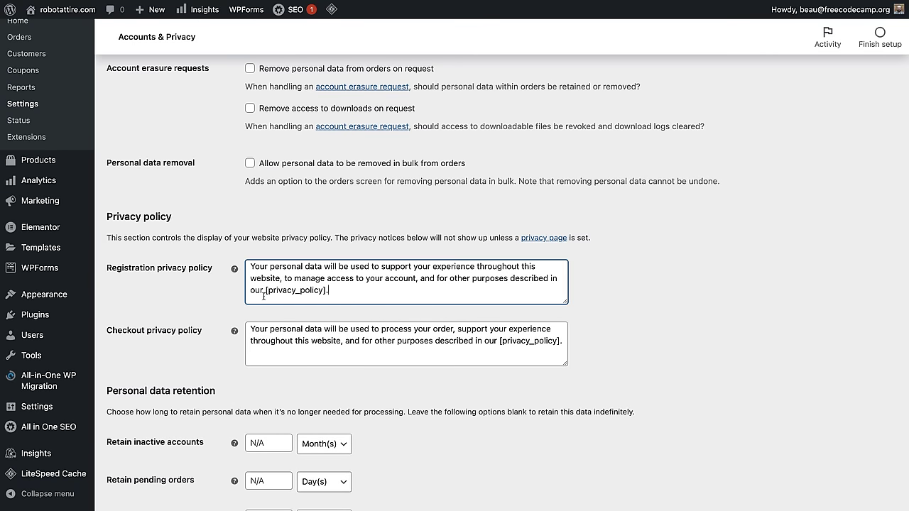
scroll(530, 385, up, 5)
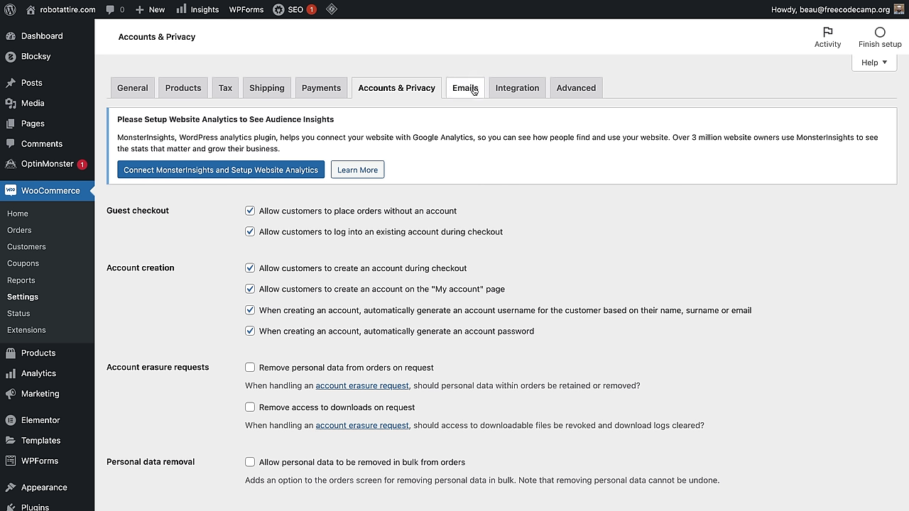
click(465, 87)
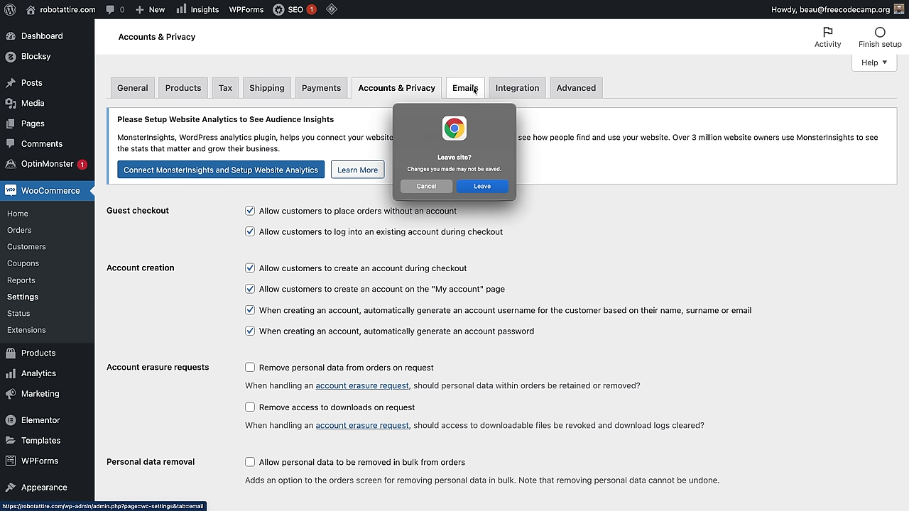
click(424, 187)
scroll(255, 441, down, 10)
click(123, 452)
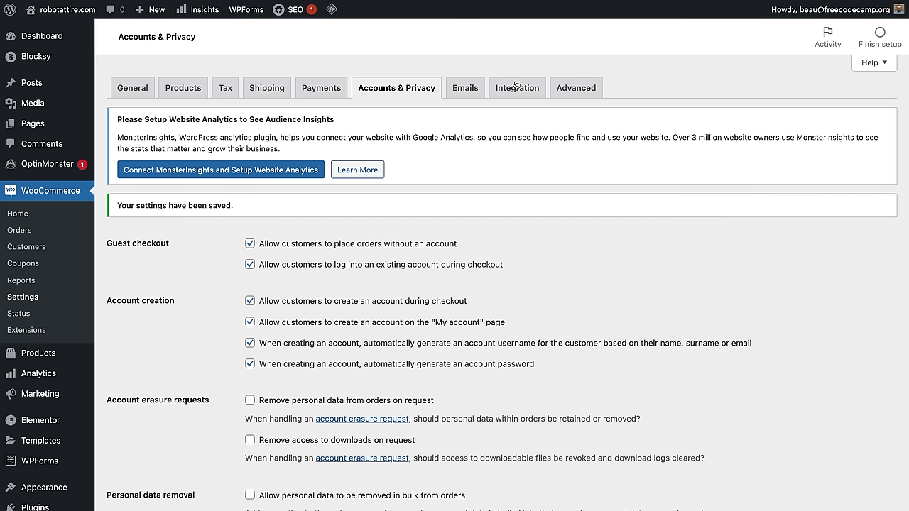
click(455, 96)
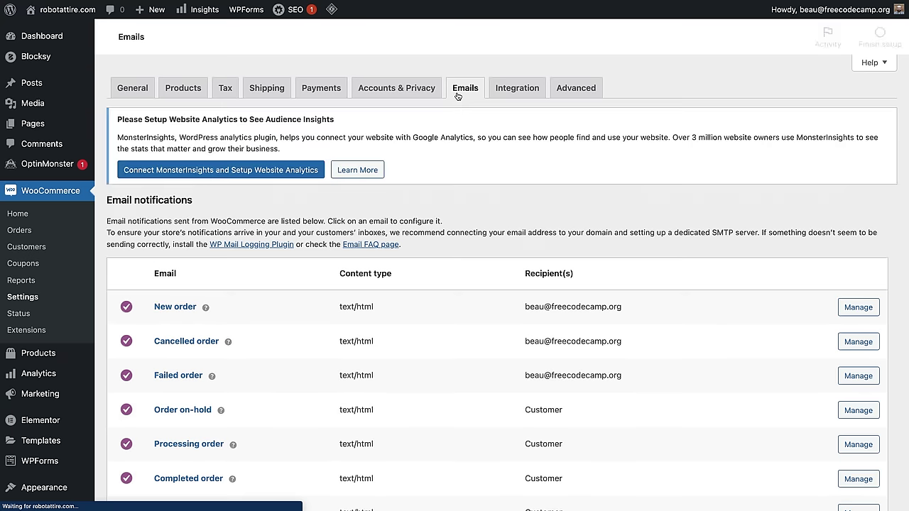
Step: Review the New order email settings, then return to the Emails list
scroll(460, 308, down, 2)
scroll(461, 311, down, 3)
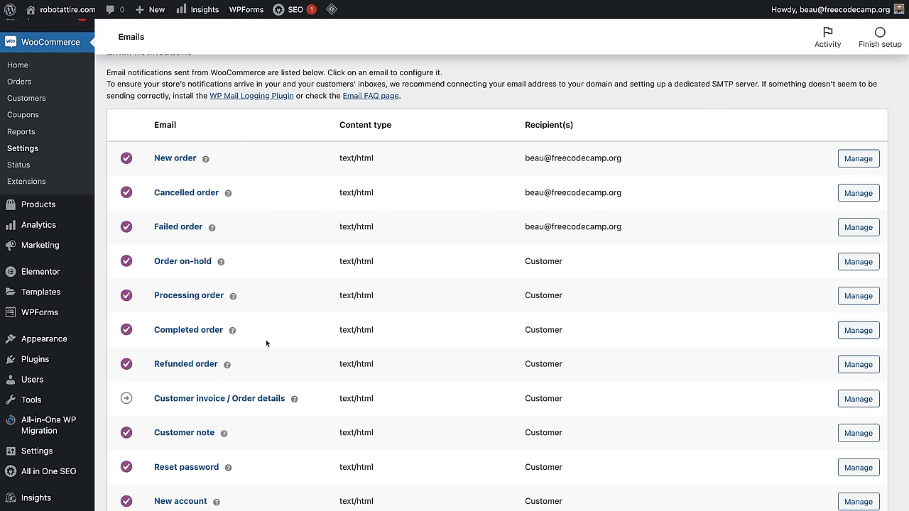
click(163, 157)
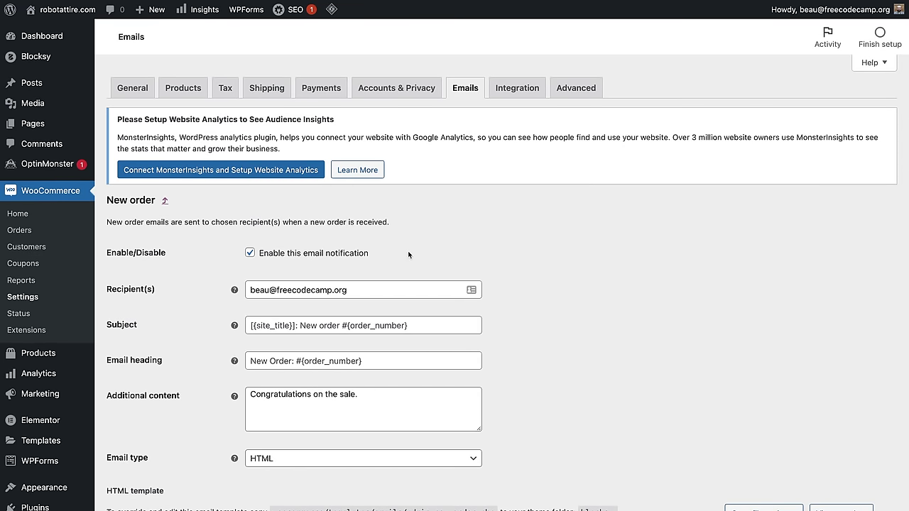
mouse_move(64, 21)
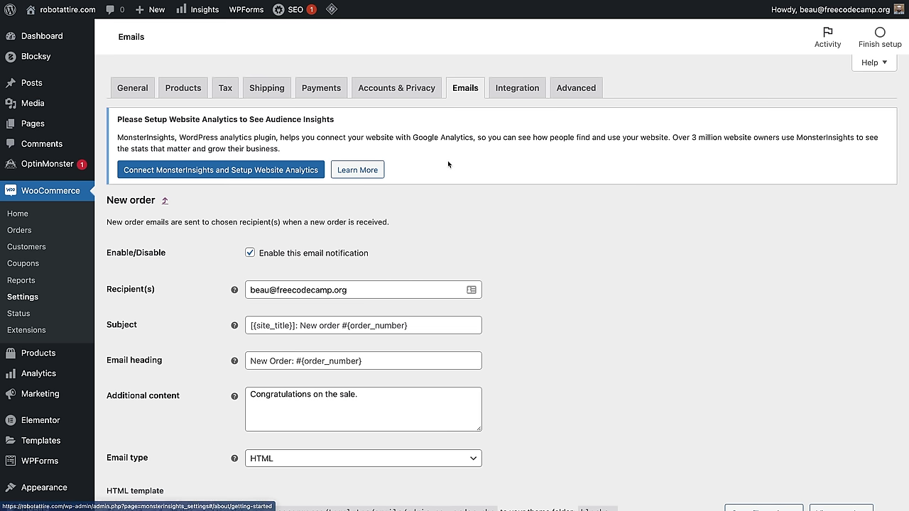
click(473, 93)
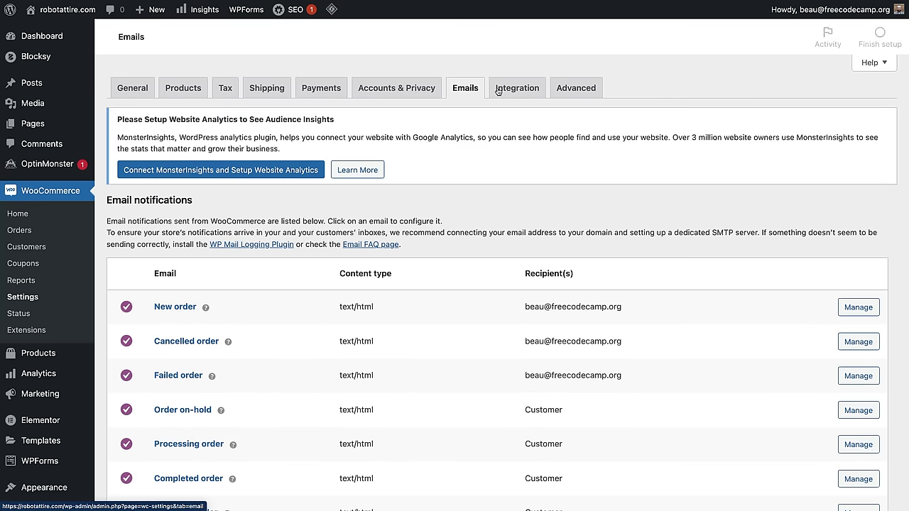
Step: View the MaxMind geolocation integration settings and return to the WordPress Dashboard
click(515, 89)
click(514, 86)
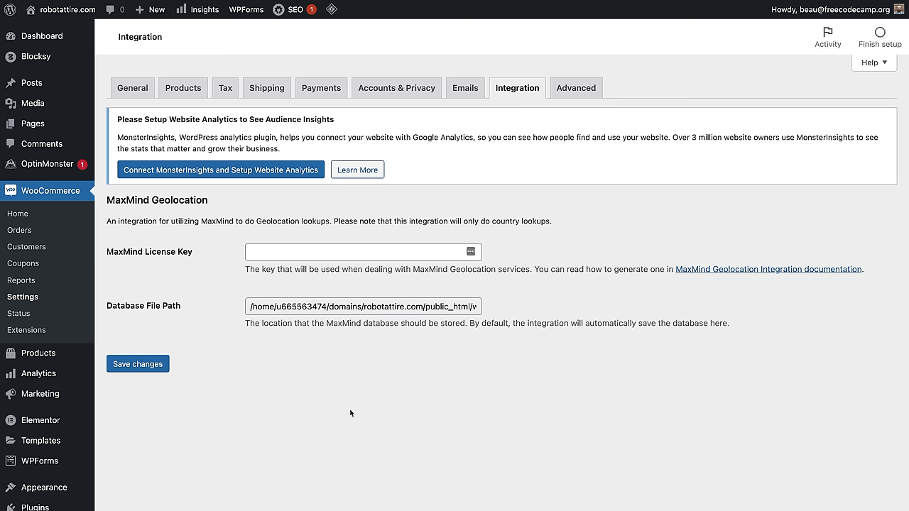
mouse_move(83, 92)
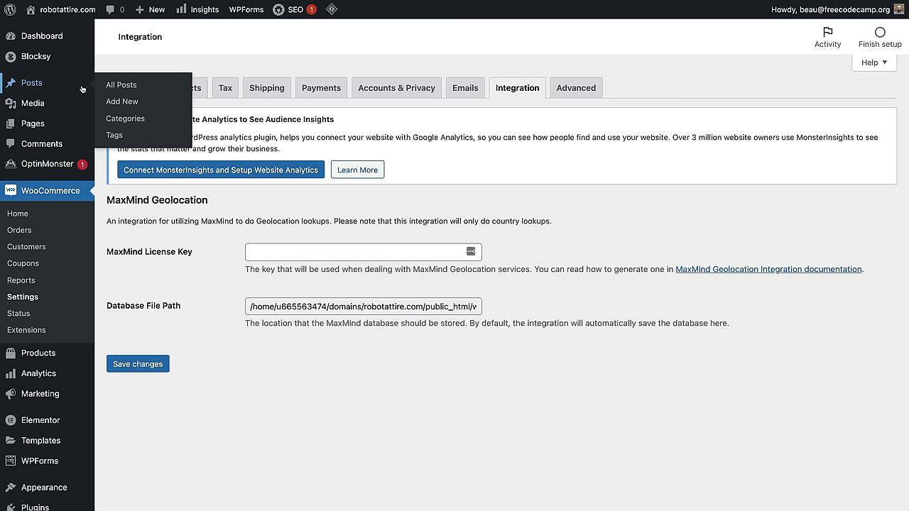
click(42, 35)
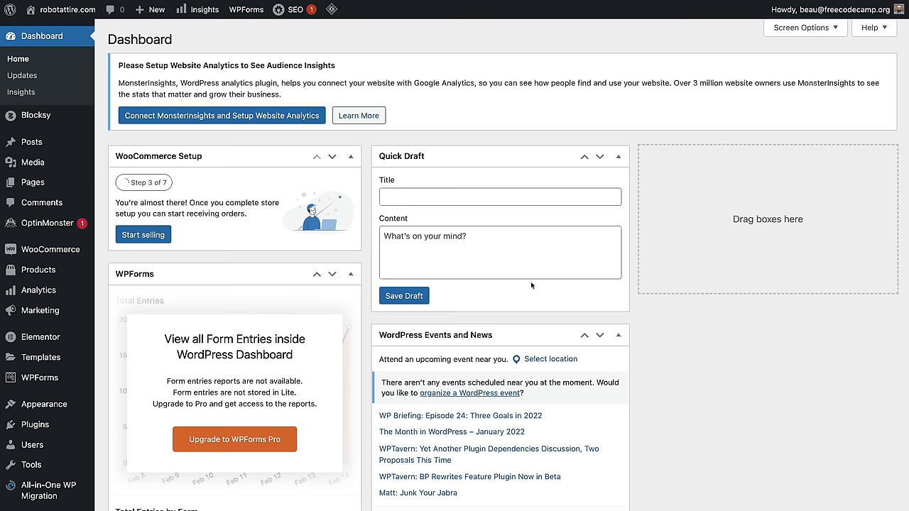
Step: Visit the live Garderobe storefront via Visit Site in the admin bar
mouse_move(62, 11)
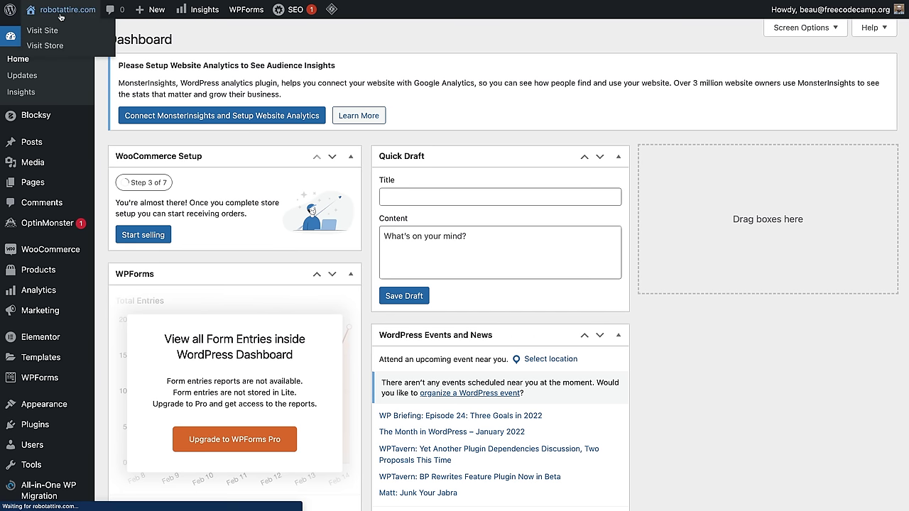
click(54, 30)
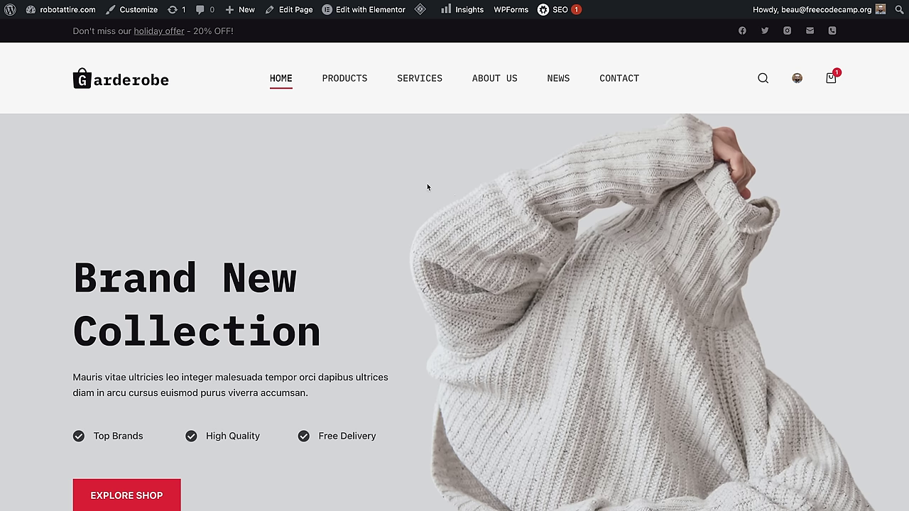
Step: Recreate Elementor's default kit in Tools, save, and revisit the storefront home page
click(360, 9)
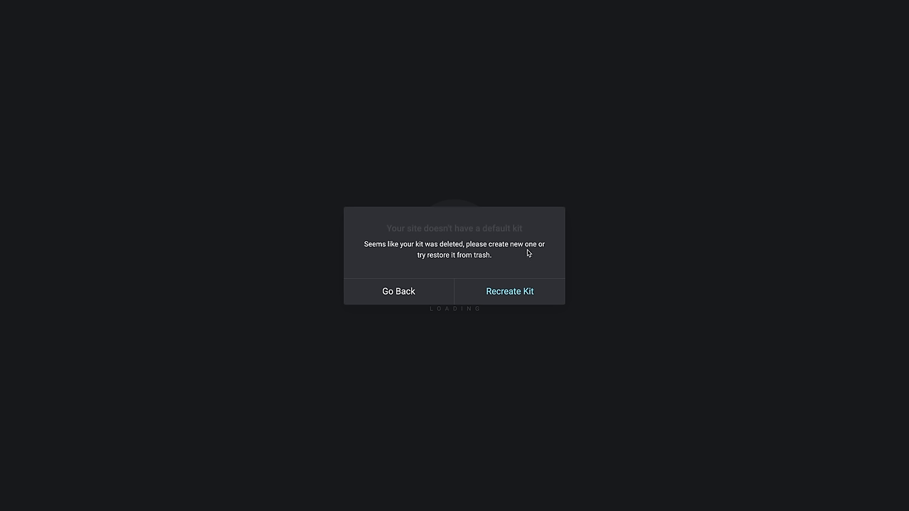
click(522, 300)
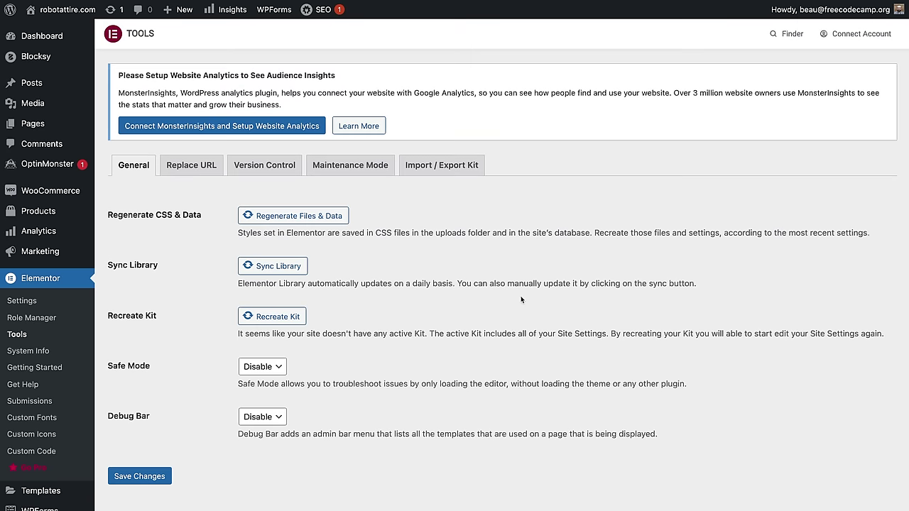
click(279, 318)
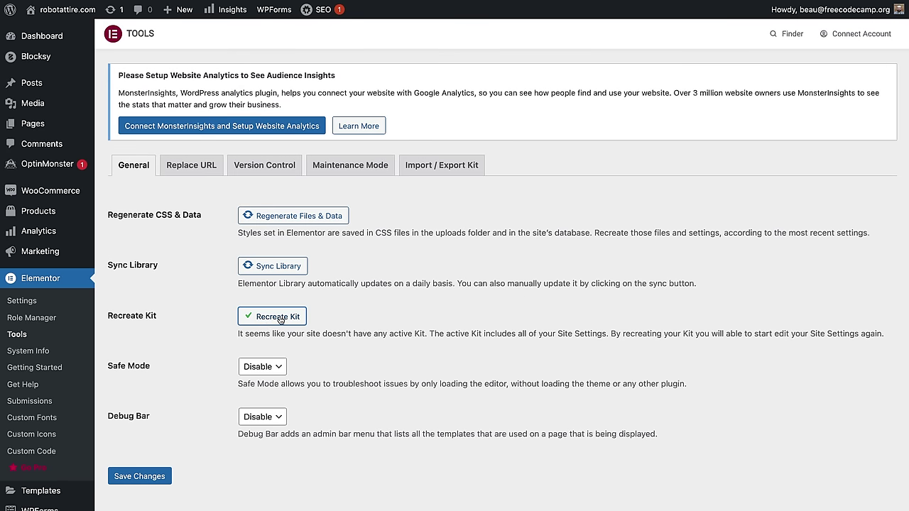
click(135, 480)
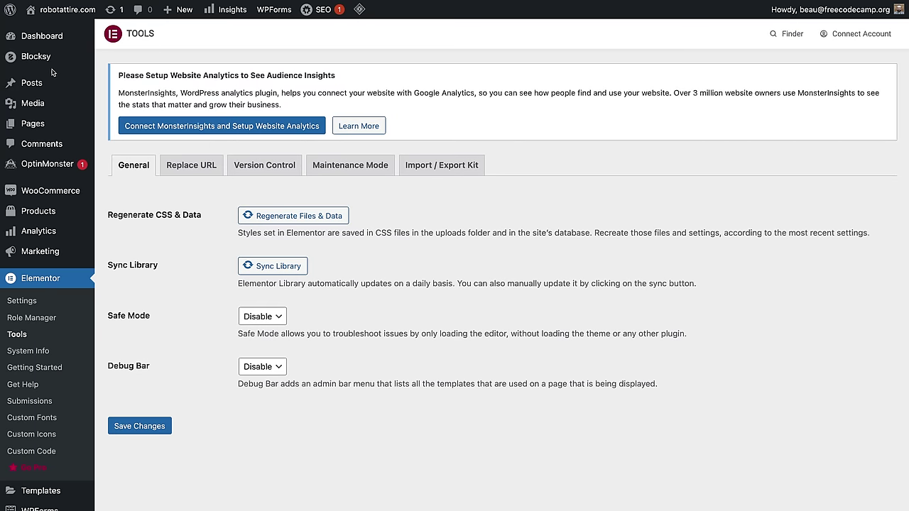
mouse_move(59, 13)
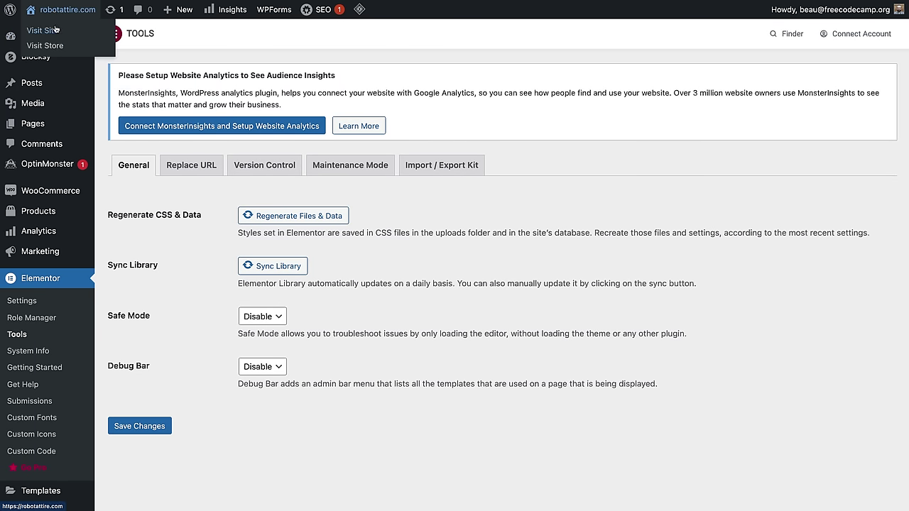
click(55, 29)
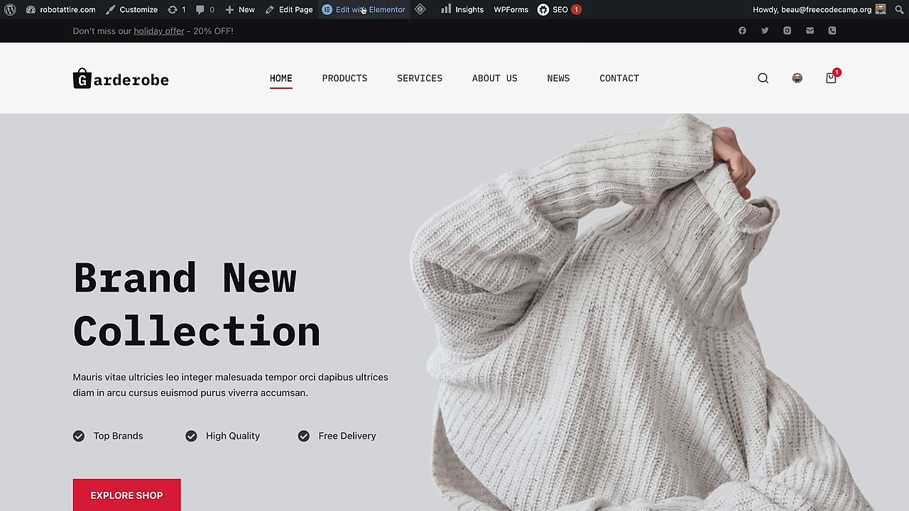
Step: Open Elementor's site-wide settings and dismiss the SEO integration notice
mouse_move(362, 9)
click(371, 34)
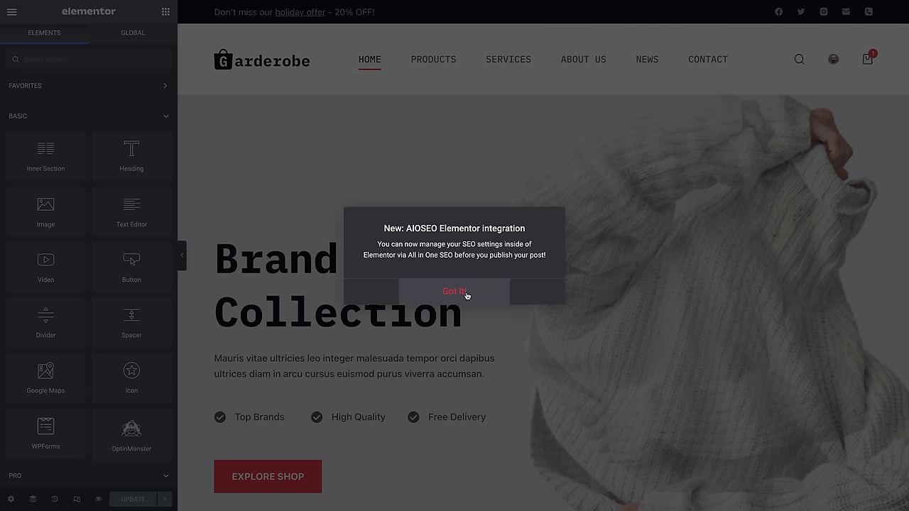
click(467, 294)
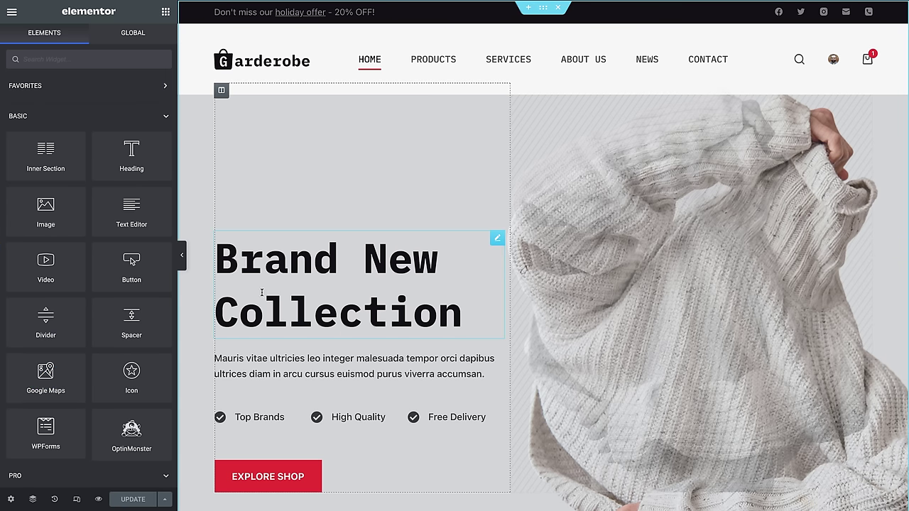
Step: Overwrite the 'Brand New Collection' hero heading with 'Robot Clothes are Fun!' on the canvas
click(230, 260)
click(231, 261)
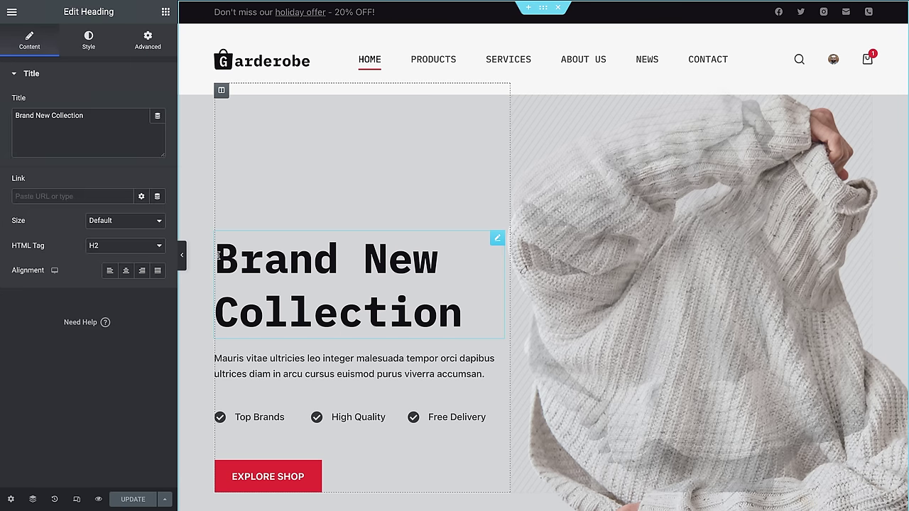
drag(216, 260, 488, 340)
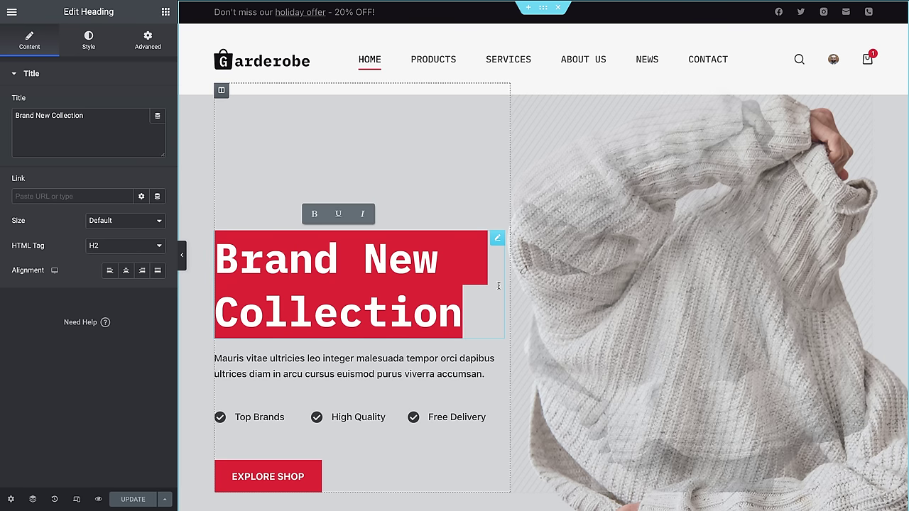
key(BackSpace)
text(R)
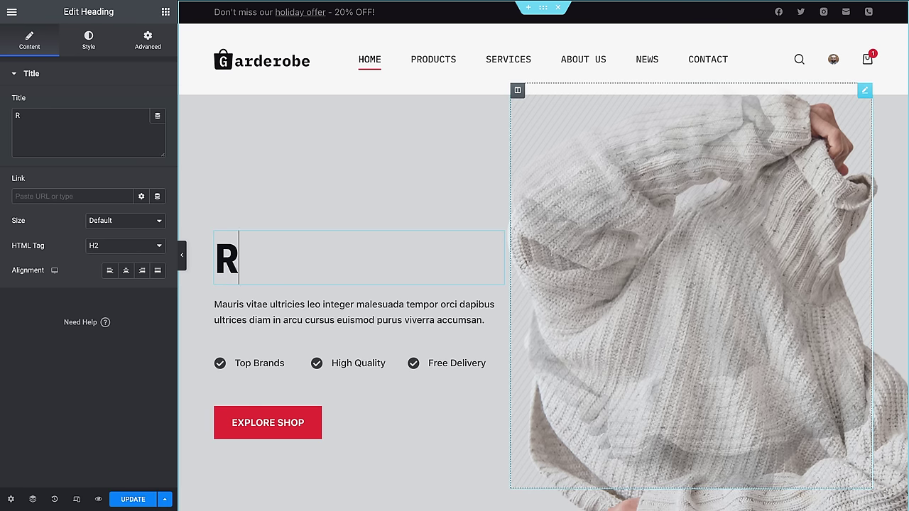
text(obot Clothes)
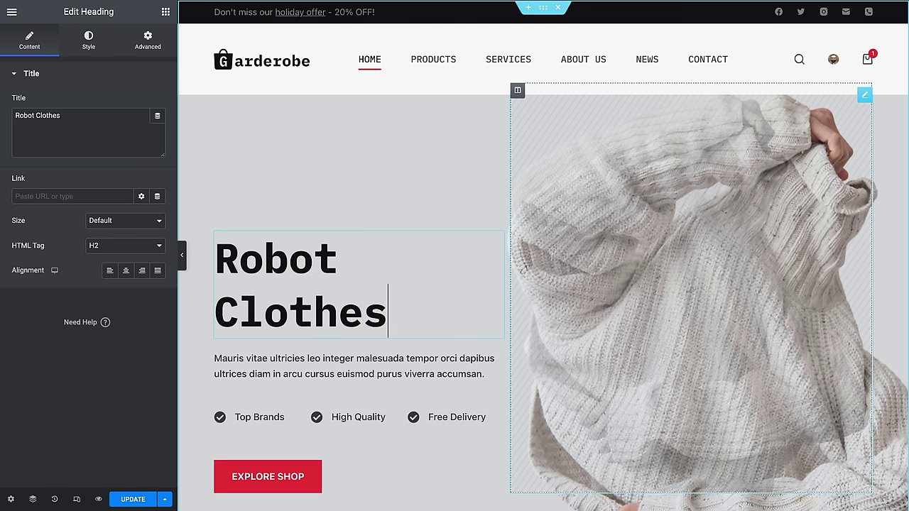
text( are Fun!)
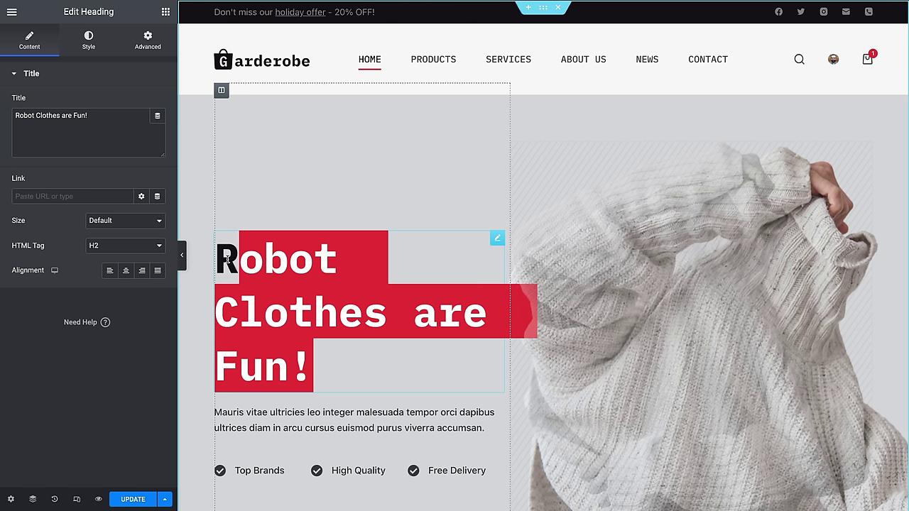
drag(352, 361, 229, 260)
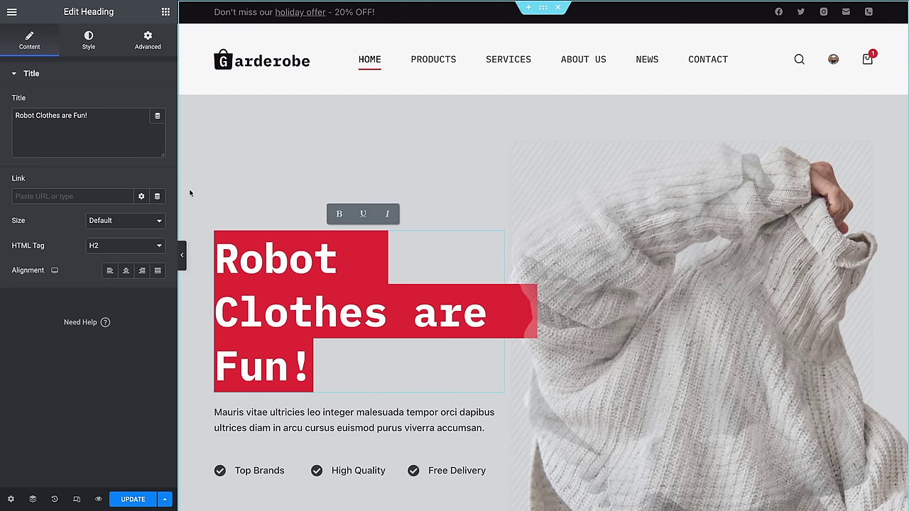
Step: In the heading's Style tab, try a custom dark red text colour
click(97, 42)
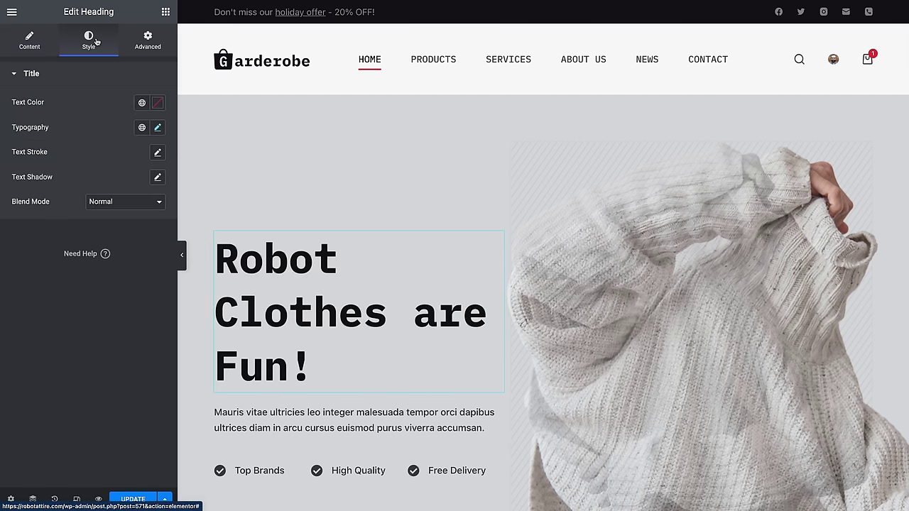
click(158, 103)
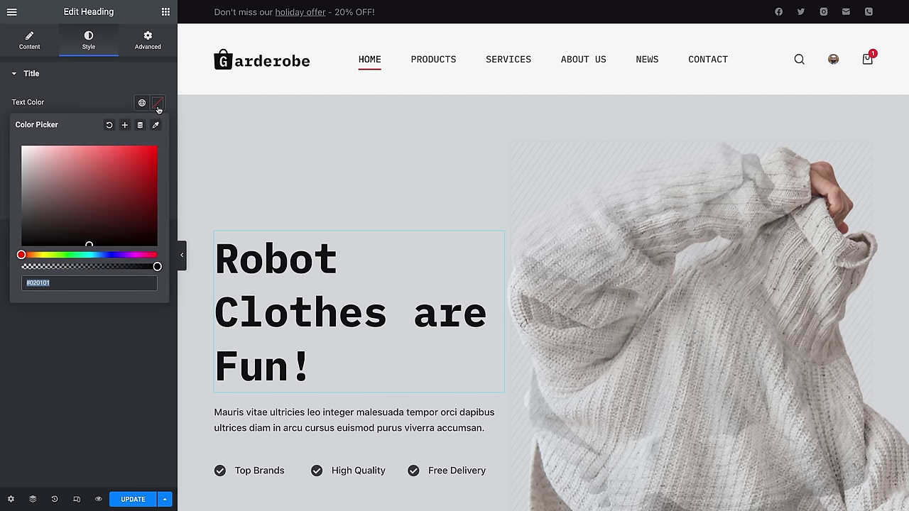
click(149, 174)
drag(149, 174, 69, 237)
drag(88, 193, 121, 197)
click(93, 93)
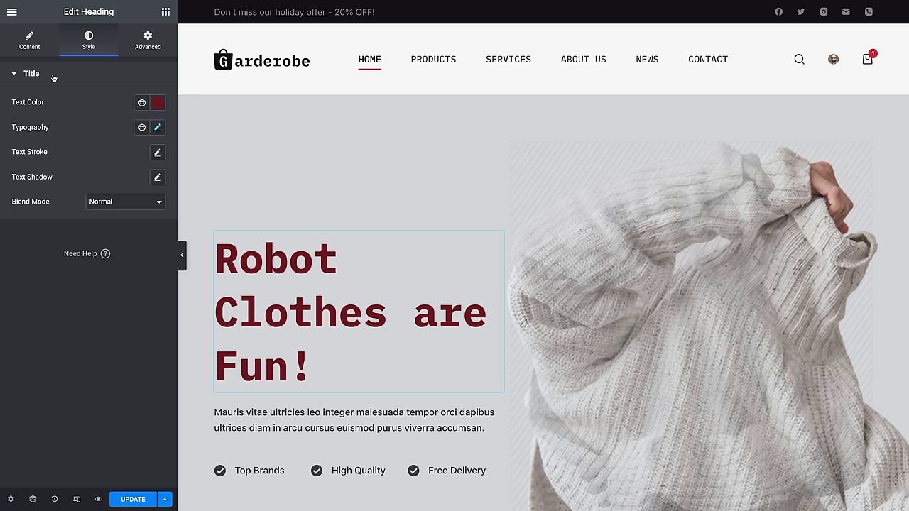
Step: Apply the global Theme Color Palette 4 as the heading's text colour
click(139, 103)
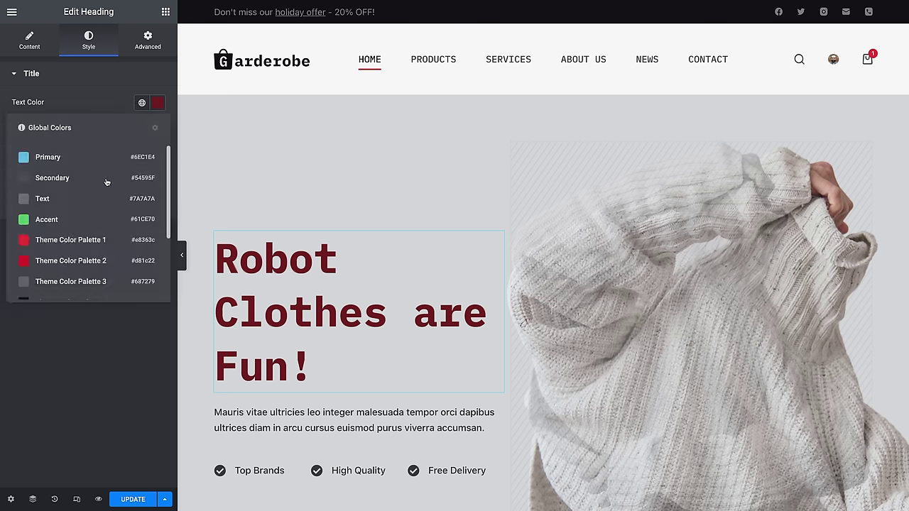
scroll(104, 235, down, 2)
scroll(71, 262, up, 1)
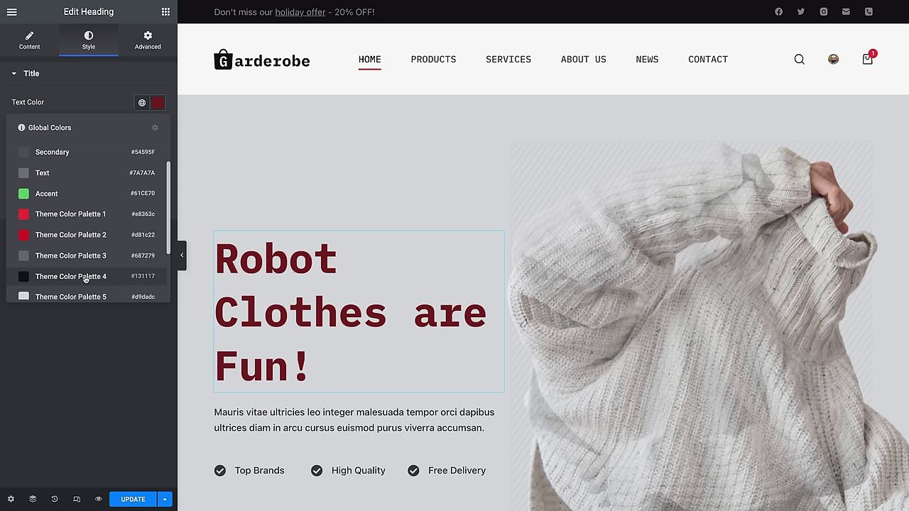
click(85, 278)
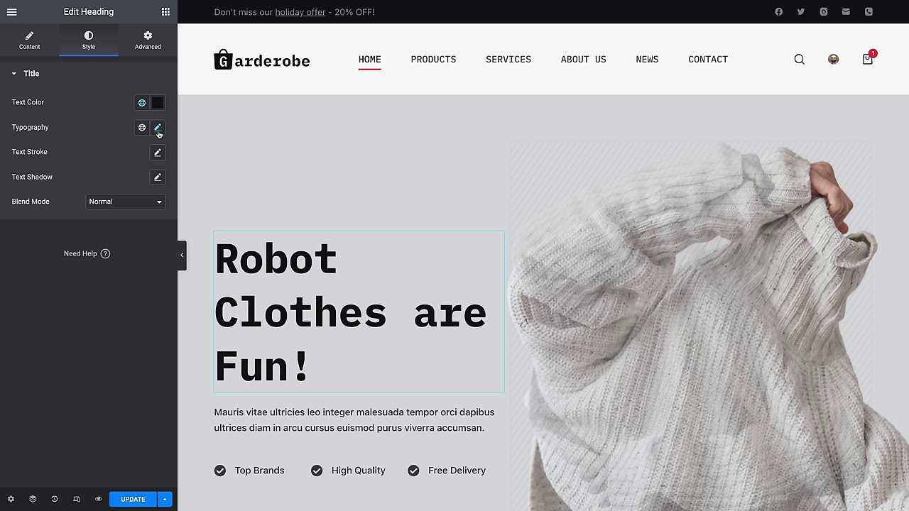
scroll(711, 376, down, 6)
scroll(710, 380, up, 3)
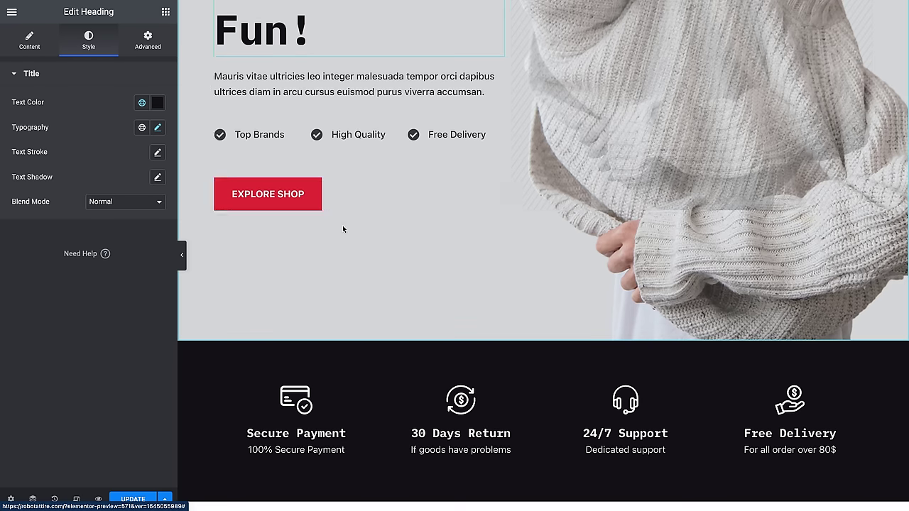
scroll(353, 272, up, 5)
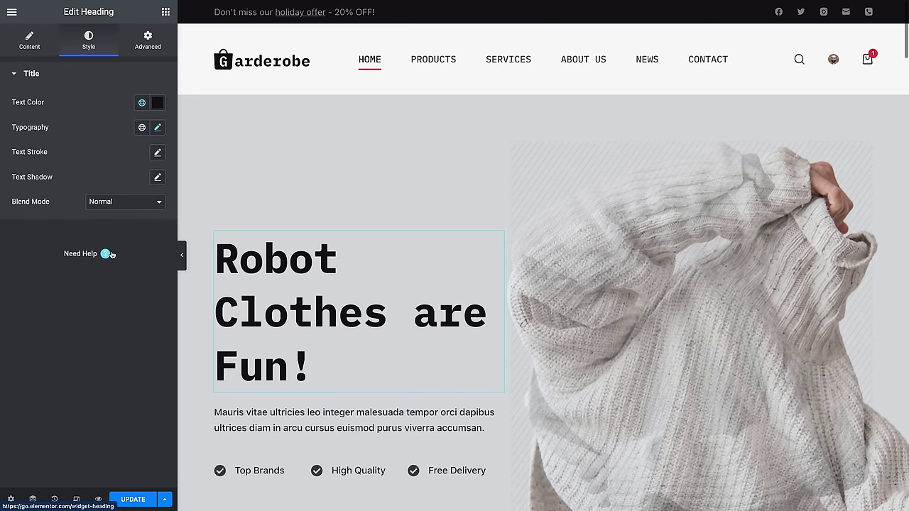
Step: Set the heading typography to Normal weight, 60px size, 1.1 line height and -1.3 letter spacing
triple_click(325, 365)
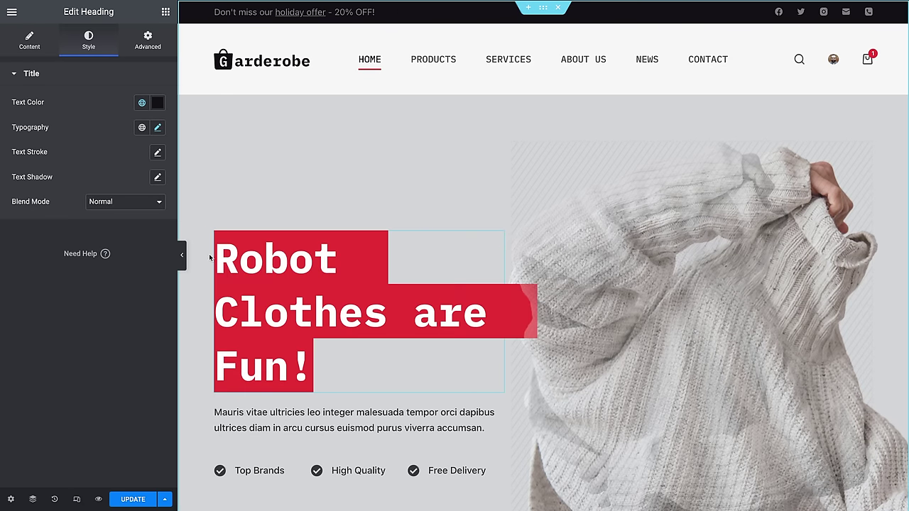
click(157, 128)
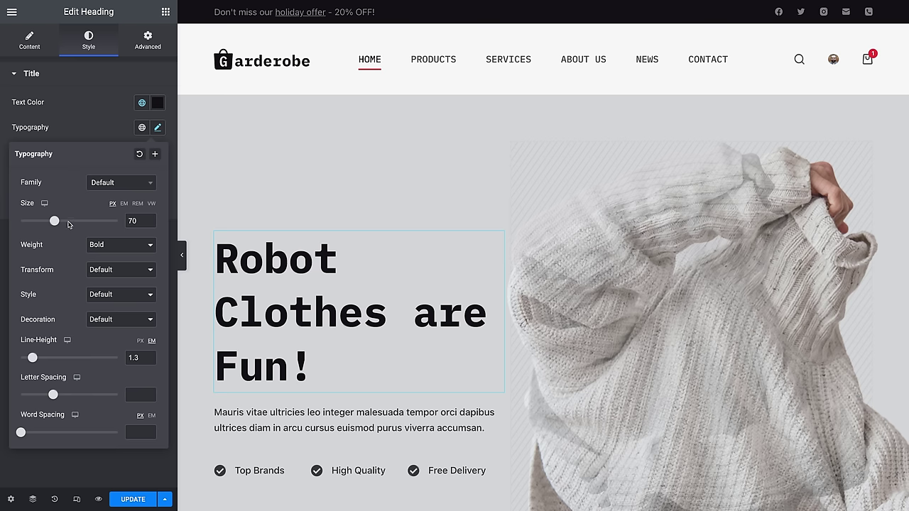
click(110, 245)
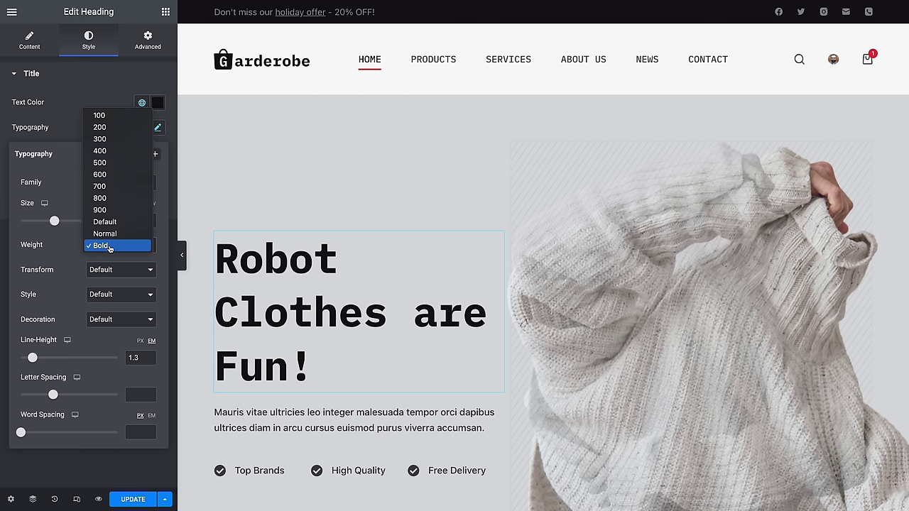
click(108, 235)
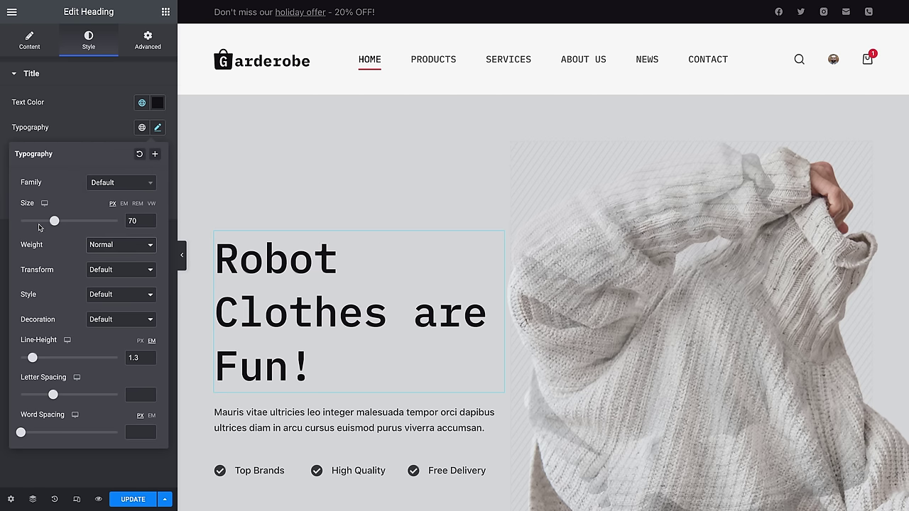
drag(53, 223, 49, 222)
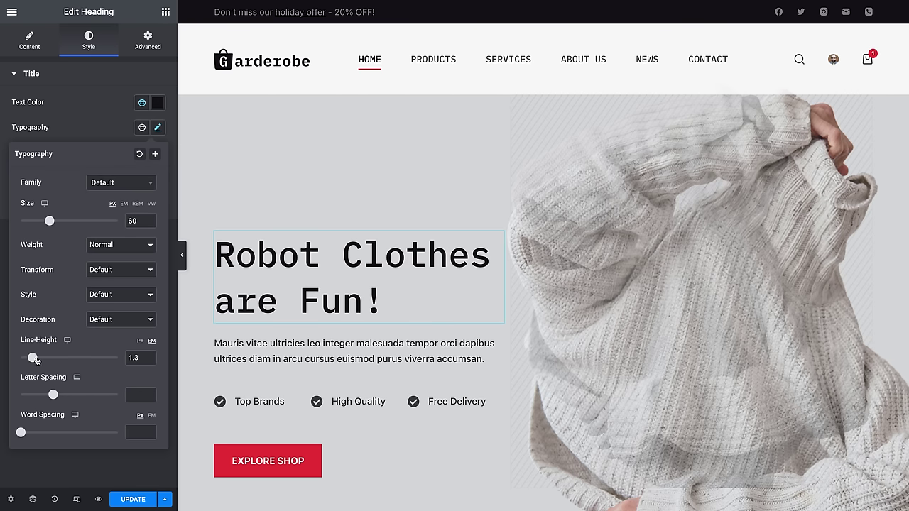
drag(36, 360, 31, 362)
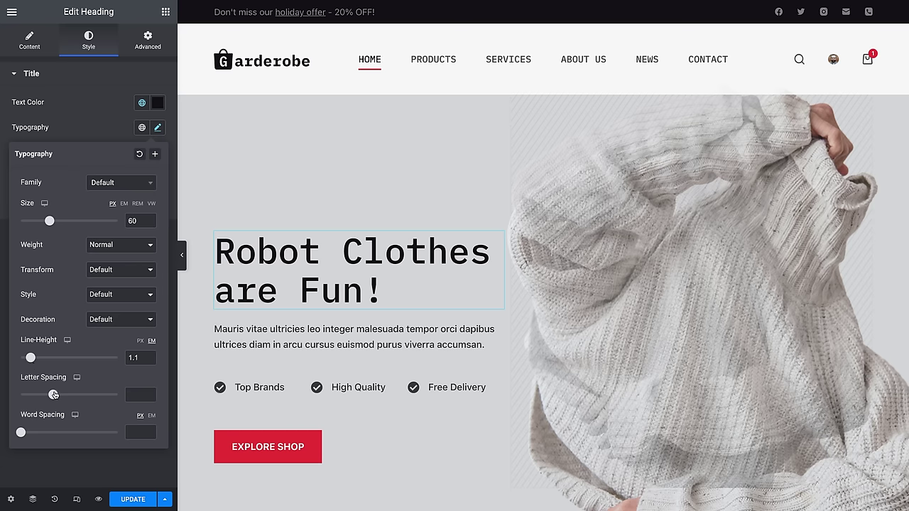
drag(54, 394, 45, 402)
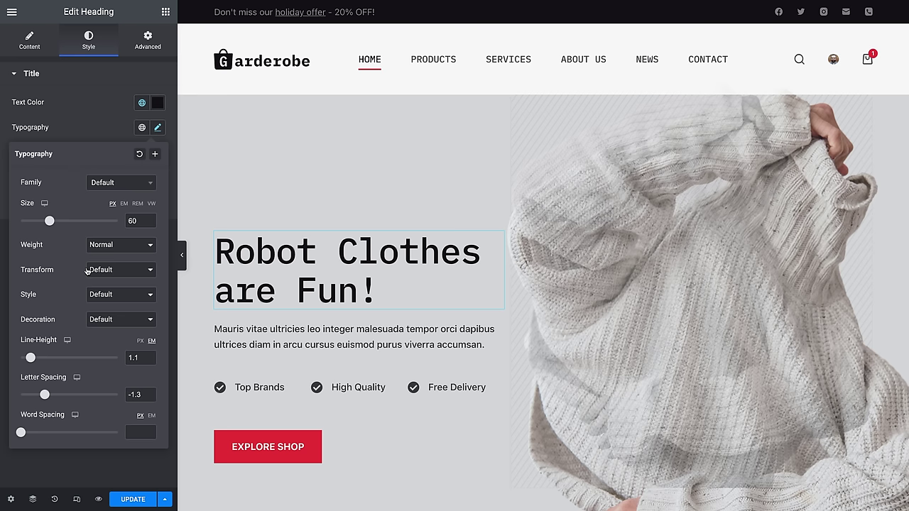
Step: Give the heading a text shadow with blur 5, horizontal 5 and vertical 6
click(105, 127)
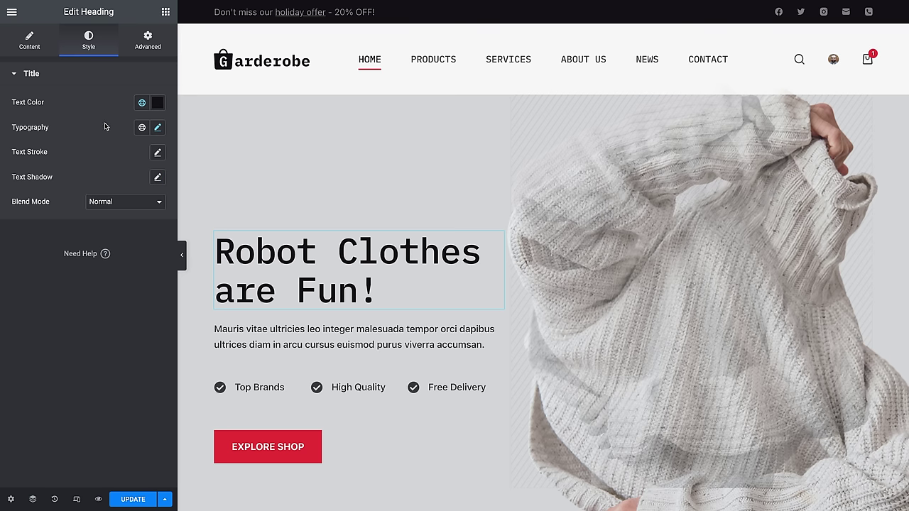
click(158, 178)
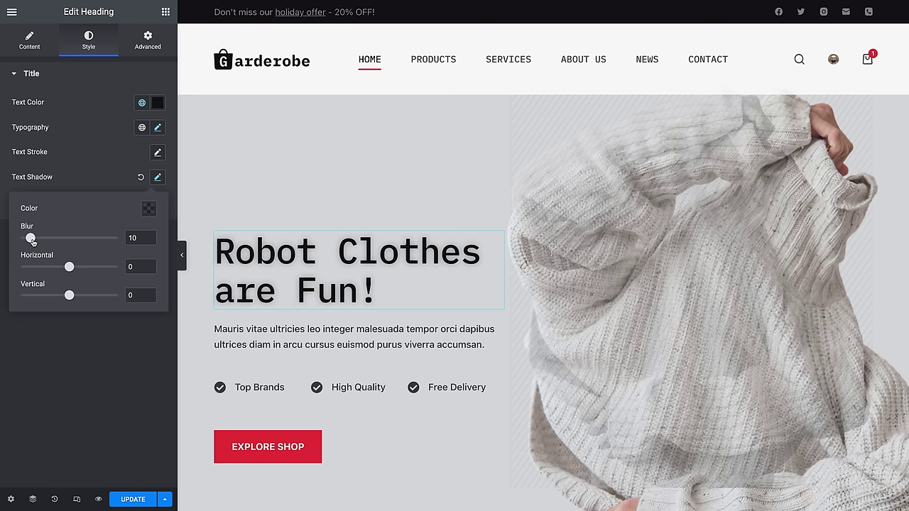
drag(31, 241, 34, 240)
drag(76, 273, 75, 272)
drag(32, 239, 26, 239)
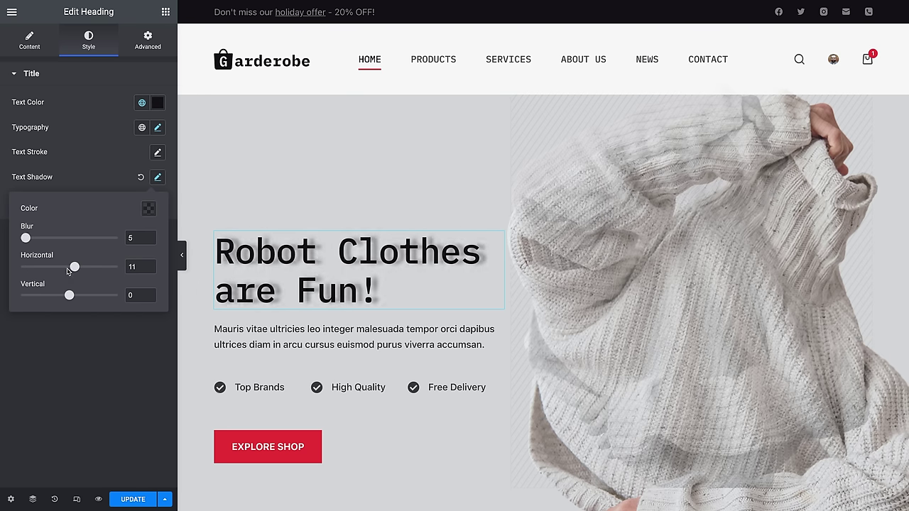
drag(73, 267, 73, 299)
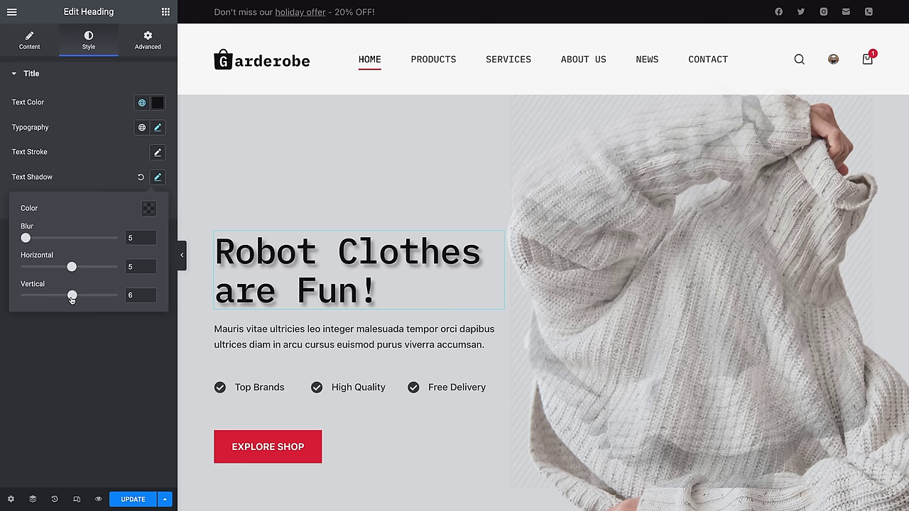
click(73, 182)
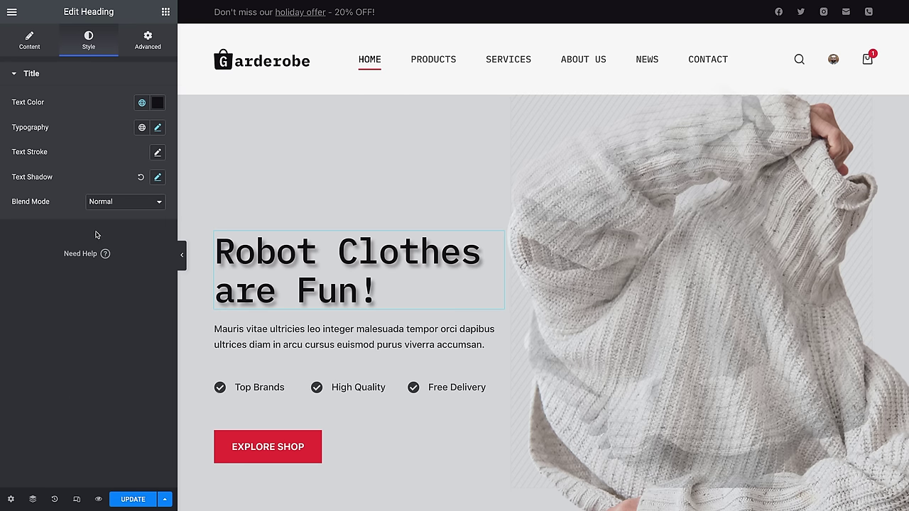
click(153, 33)
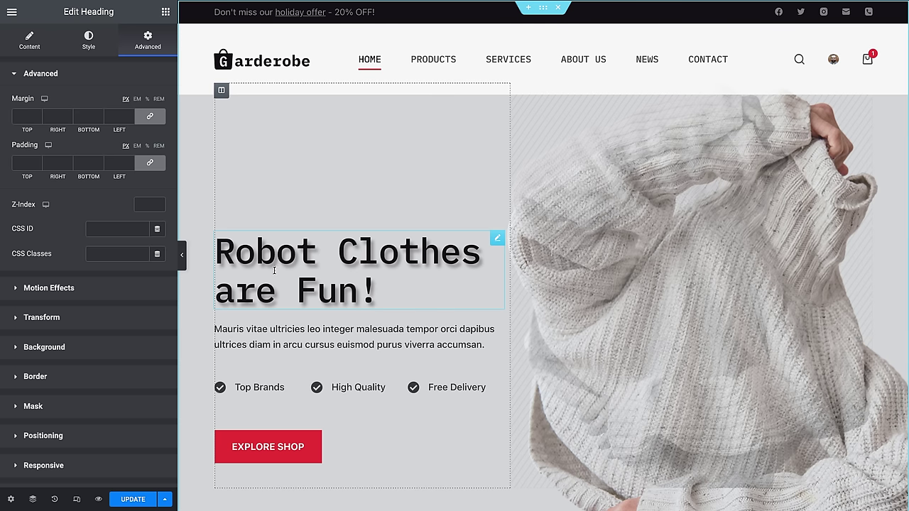
Step: Set the heading's top, right, bottom and left margins all to 0
click(38, 119)
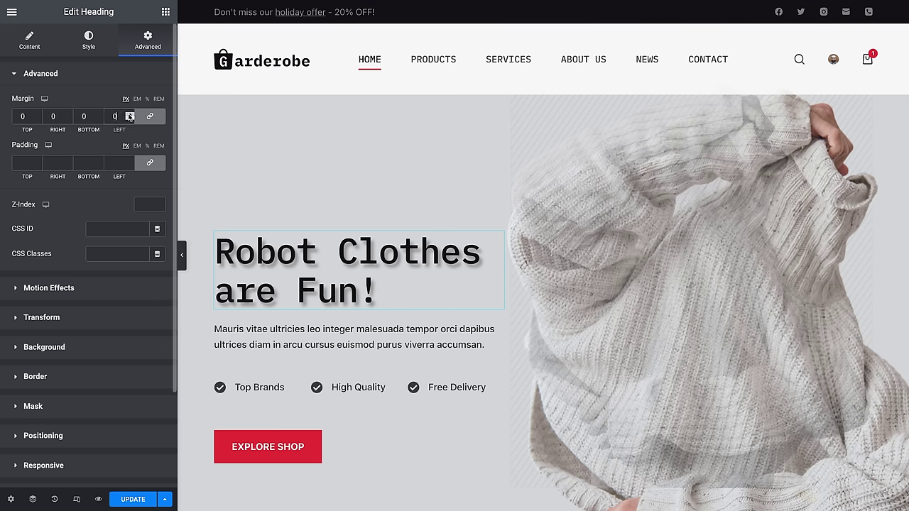
drag(129, 114, 129, 114)
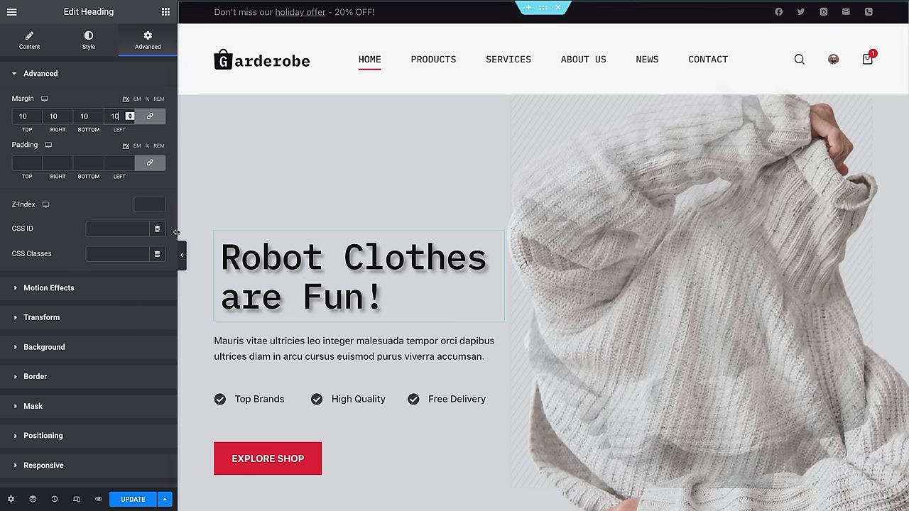
click(151, 118)
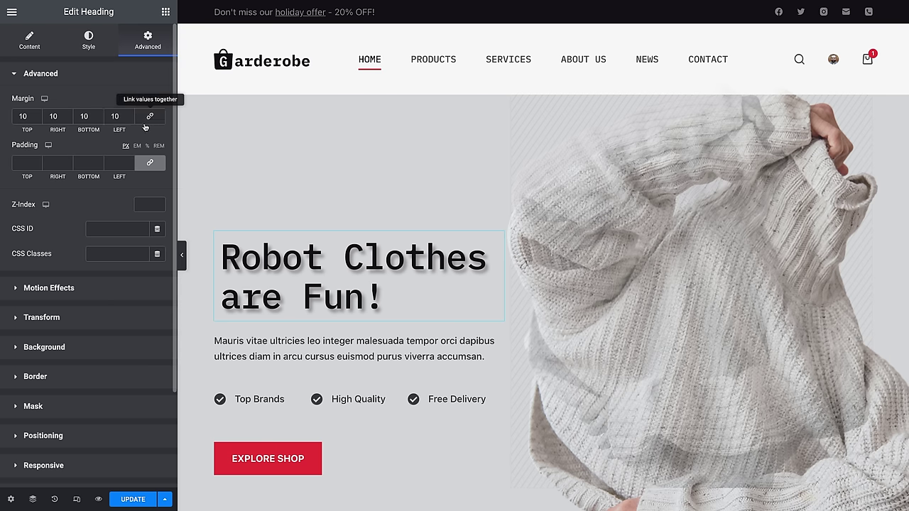
click(100, 120)
click(100, 120)
click(101, 120)
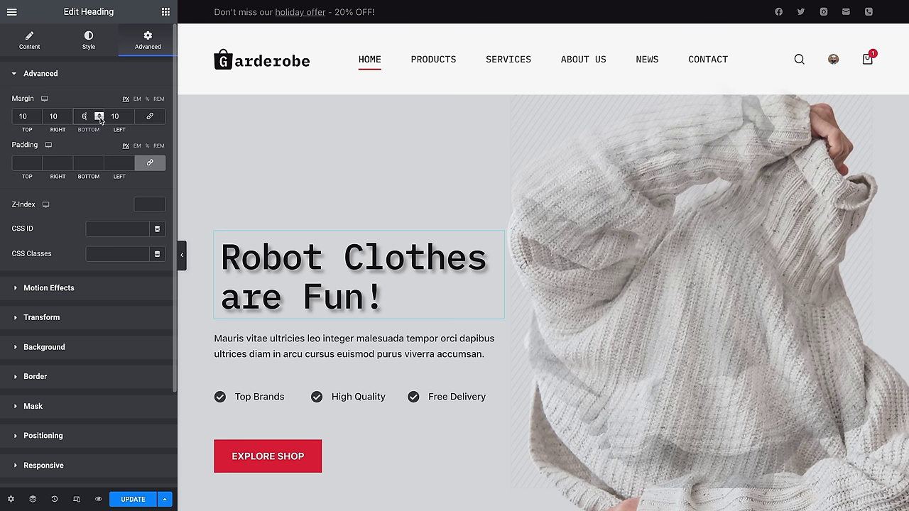
click(100, 120)
click(100, 120)
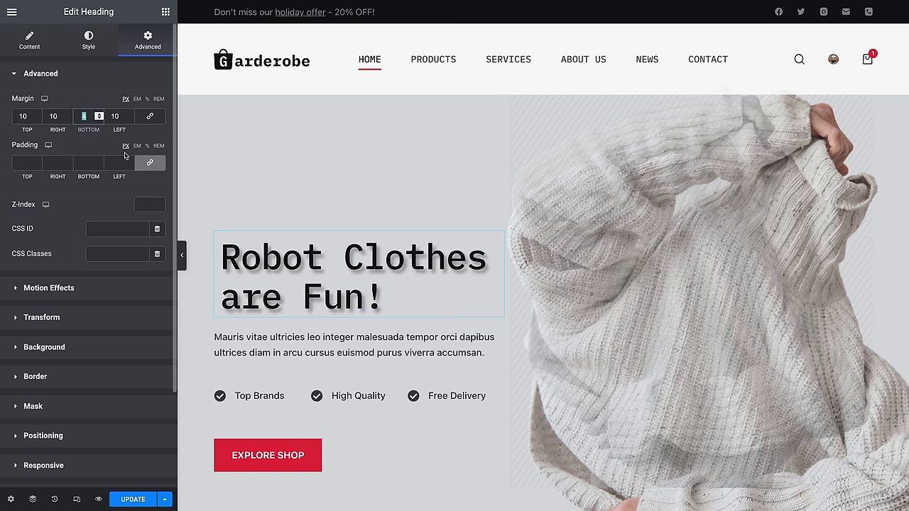
text(0)
double_click(49, 115)
text(0)
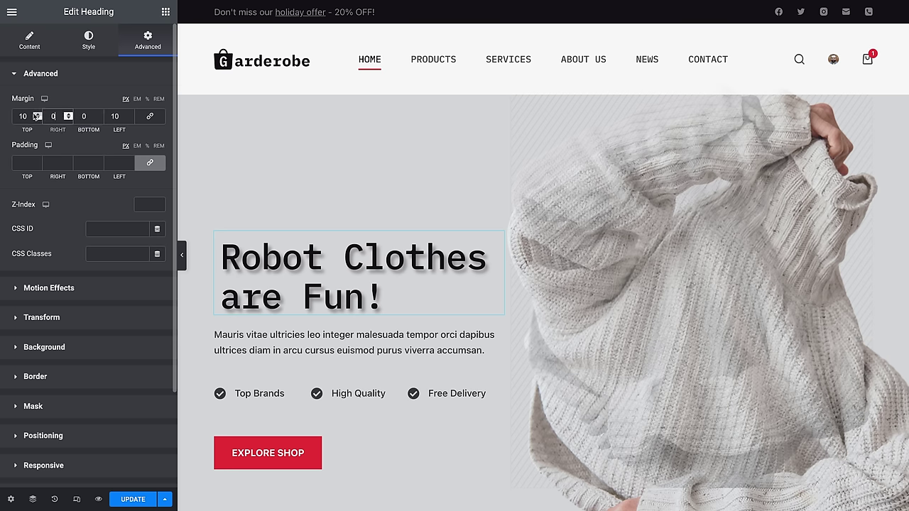
key(shift+Tab)
text(0)
click(129, 114)
click(129, 115)
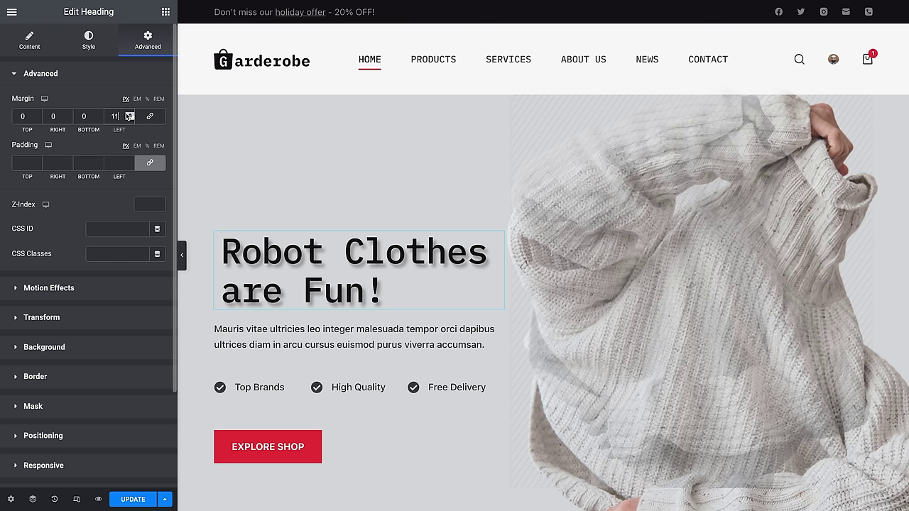
click(129, 114)
click(129, 115)
click(129, 114)
click(130, 114)
click(129, 114)
click(129, 118)
click(129, 118)
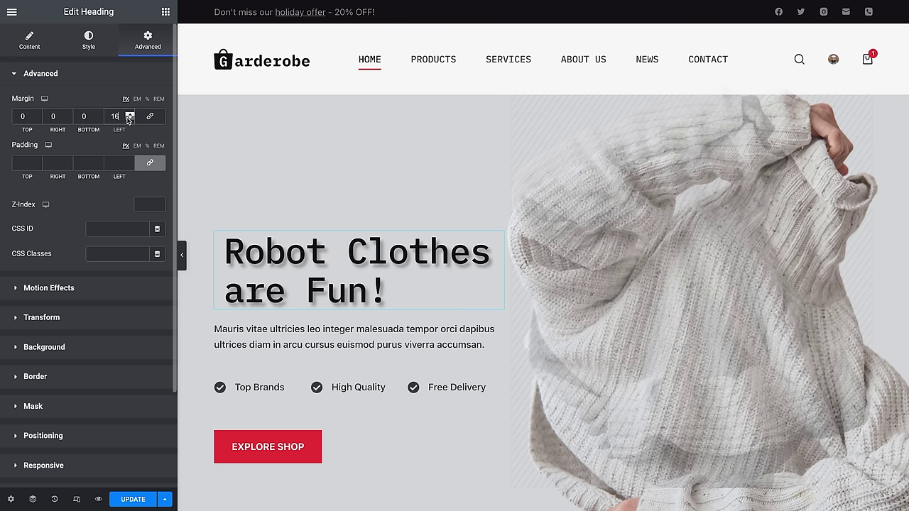
click(129, 119)
click(129, 119)
double_click(129, 119)
click(129, 119)
click(129, 119)
click(130, 119)
click(130, 119)
click(129, 119)
click(129, 118)
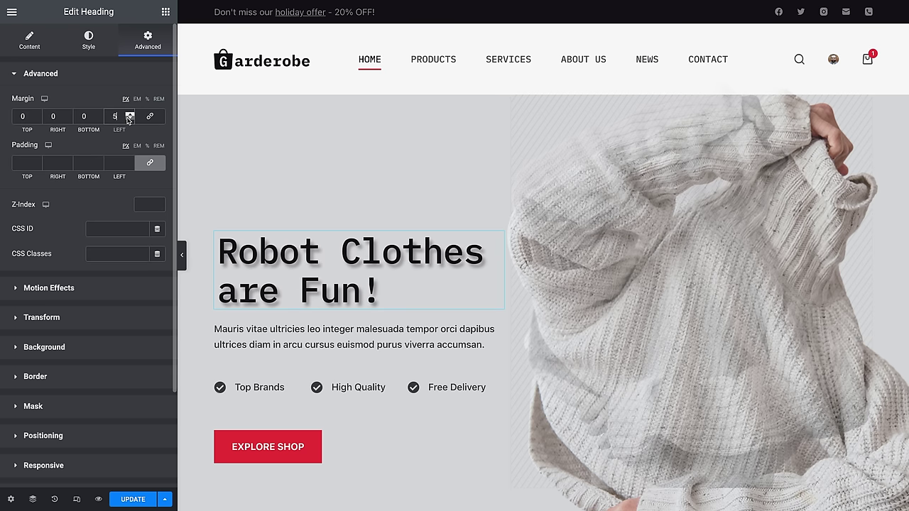
click(129, 119)
click(129, 119)
click(129, 119)
click(130, 119)
click(129, 119)
Step: Unlink the padding and set it to 0, 0, 0 with -1 on the left
click(150, 163)
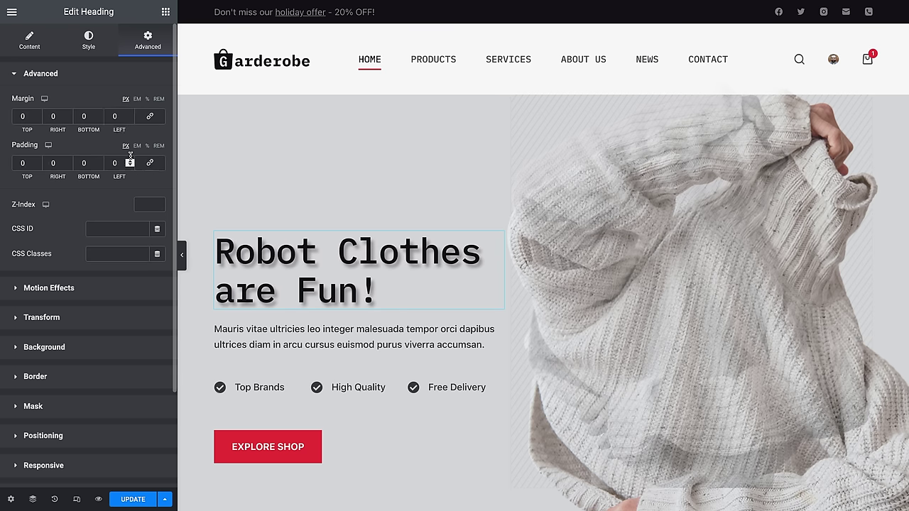
click(129, 161)
click(129, 162)
click(129, 161)
click(129, 161)
double_click(129, 161)
click(130, 161)
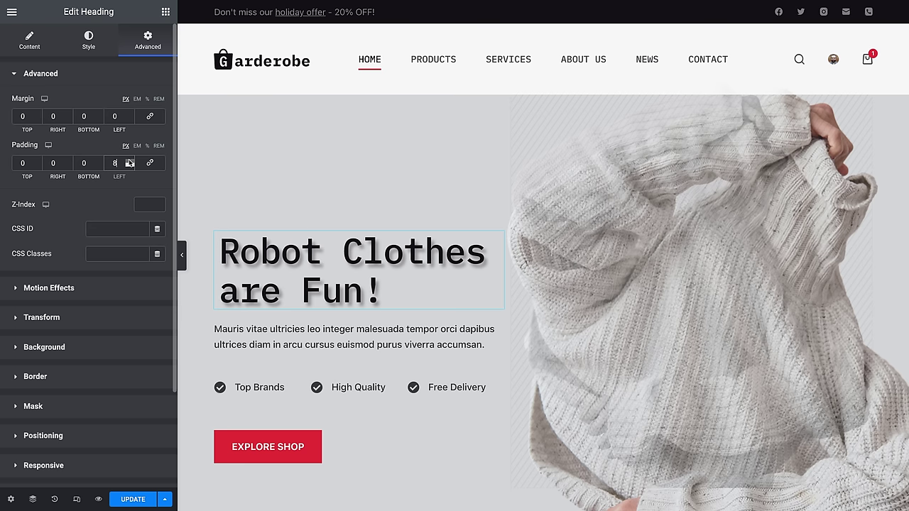
double_click(129, 161)
click(129, 161)
double_click(129, 165)
click(129, 164)
double_click(130, 165)
click(129, 164)
double_click(129, 165)
click(129, 164)
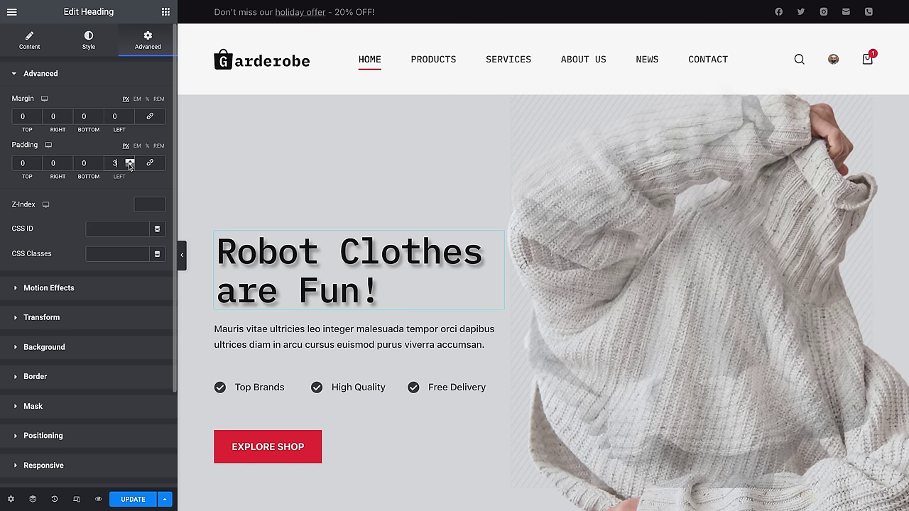
double_click(129, 165)
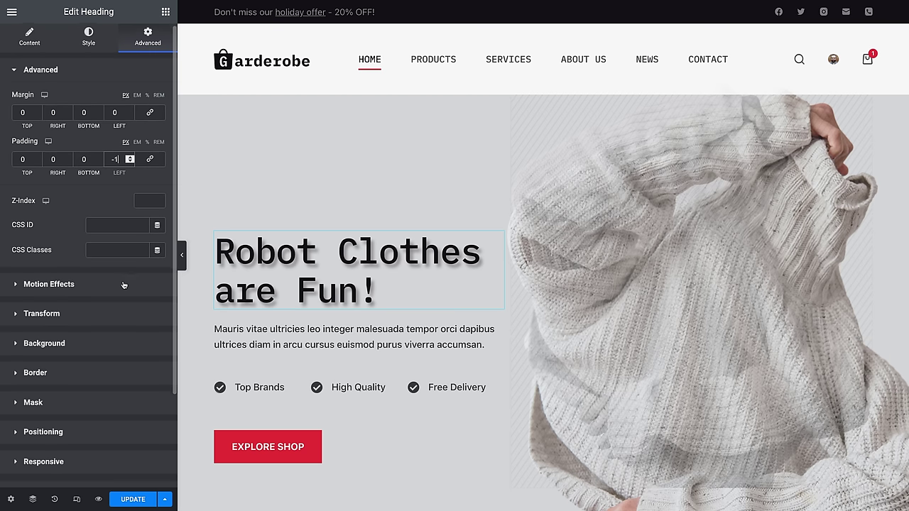
scroll(62, 283, down, 1)
scroll(61, 283, down, 1)
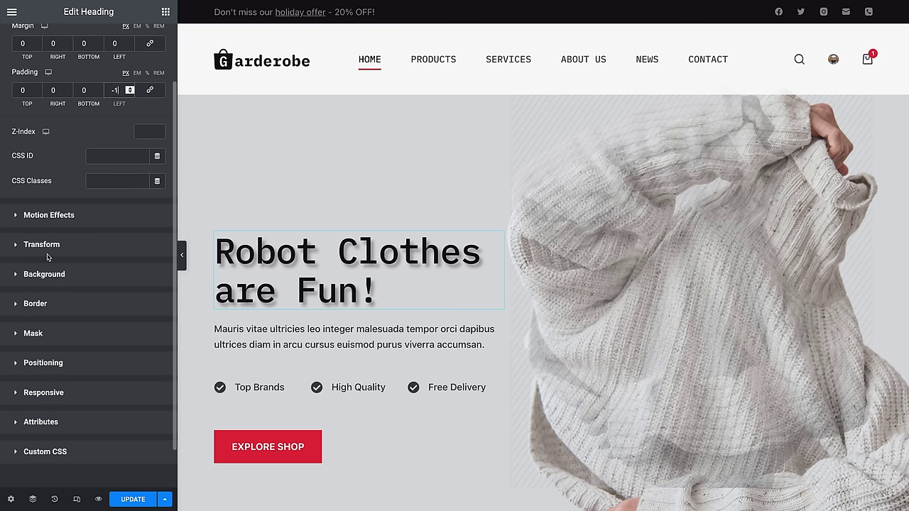
Step: Set the heading's entrance animation to Slide In Left after trying Fade In and Bounce In
click(43, 216)
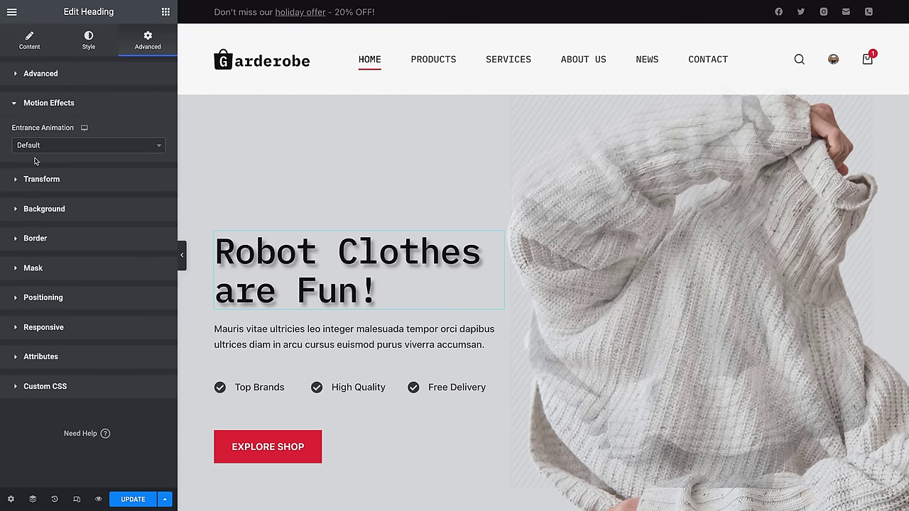
click(80, 149)
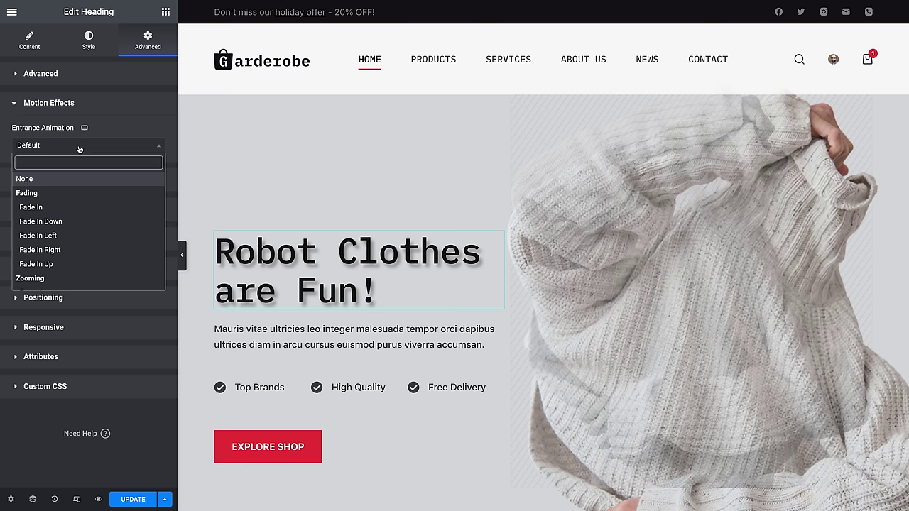
click(71, 205)
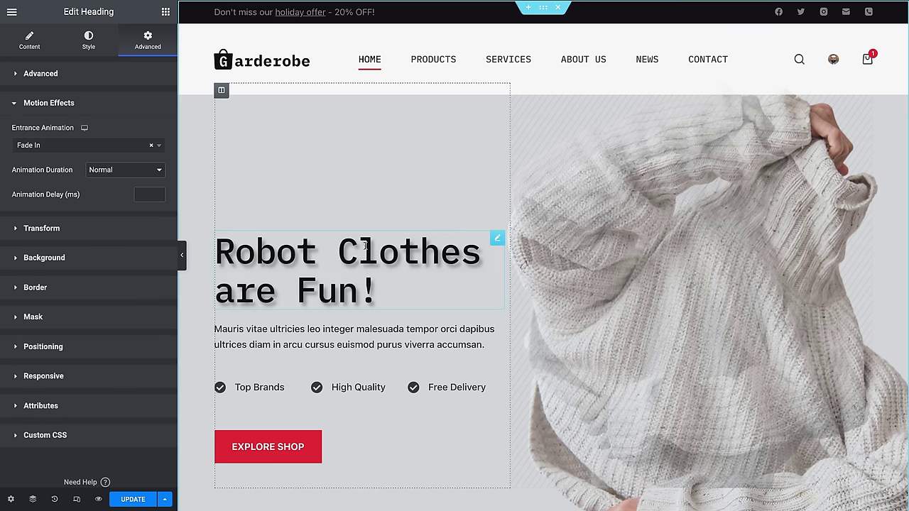
scroll(561, 327, down, 3)
scroll(569, 341, up, 3)
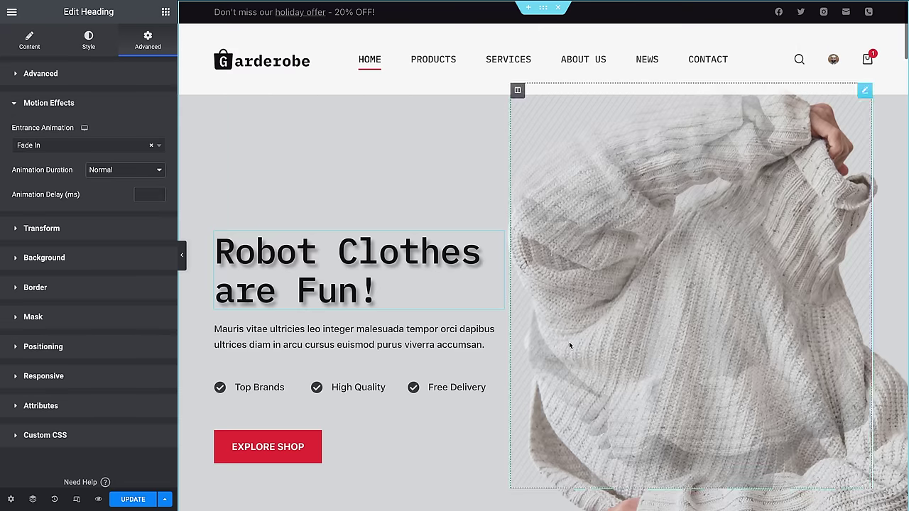
click(67, 145)
scroll(89, 238, down, 5)
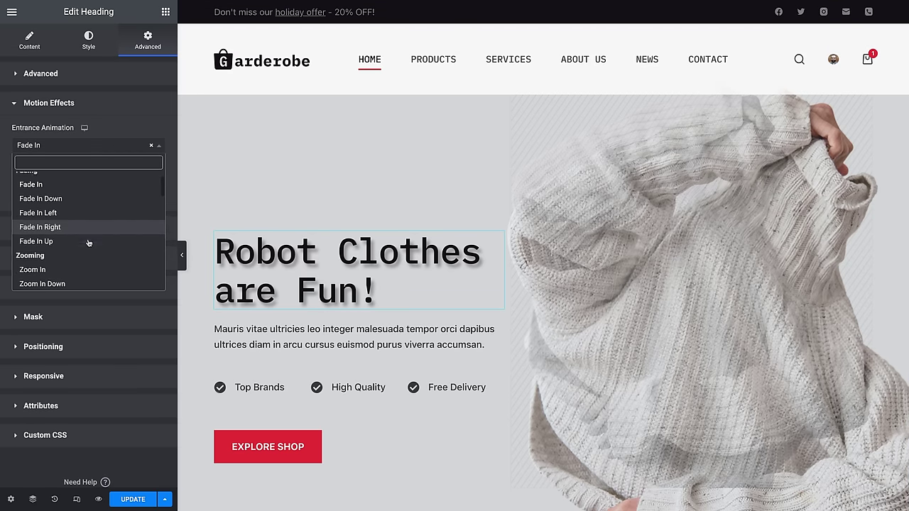
click(89, 245)
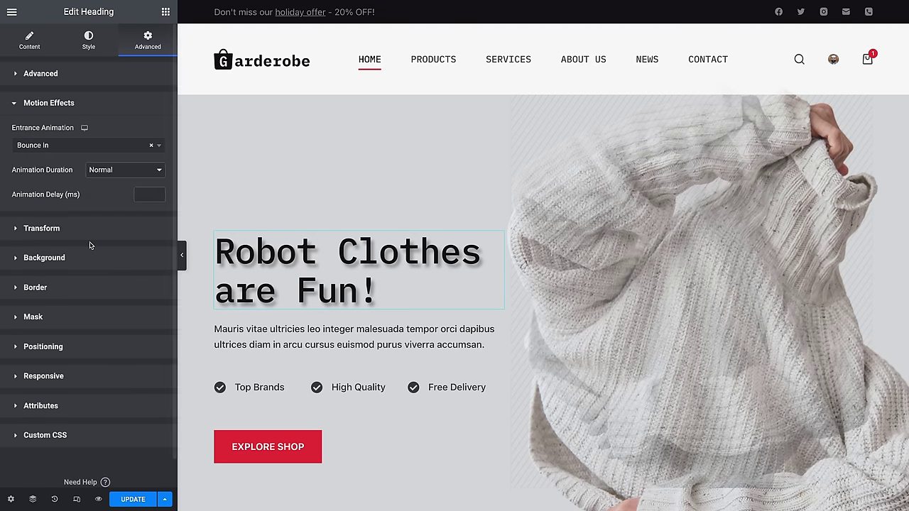
click(157, 145)
scroll(95, 188, down, 3)
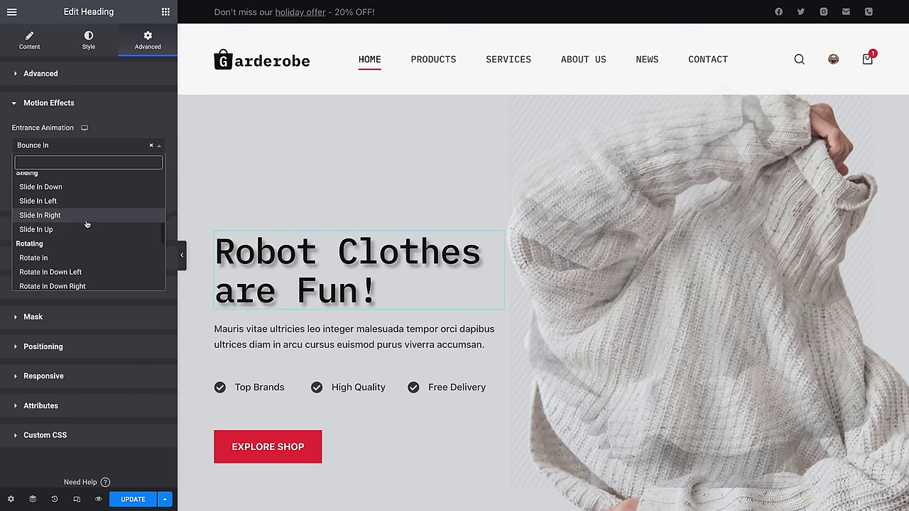
click(77, 202)
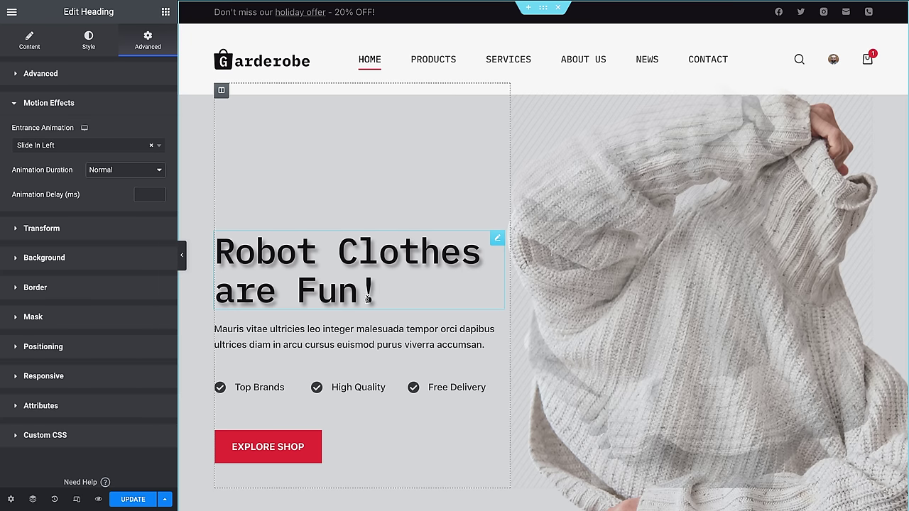
scroll(483, 363, down, 2)
scroll(482, 363, down, 5)
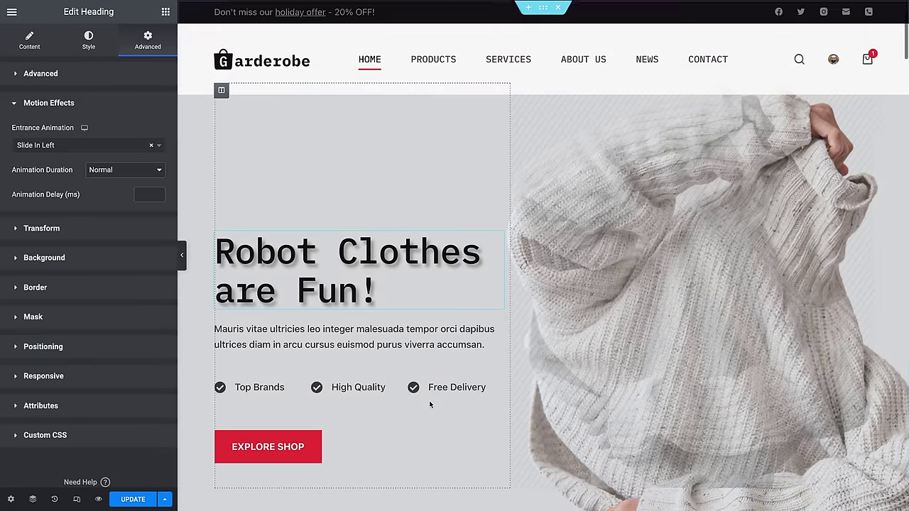
click(41, 229)
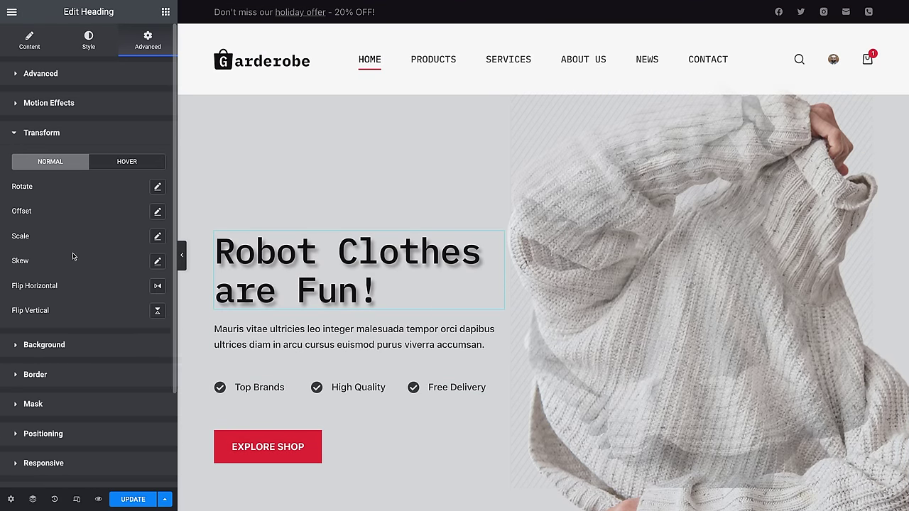
click(44, 346)
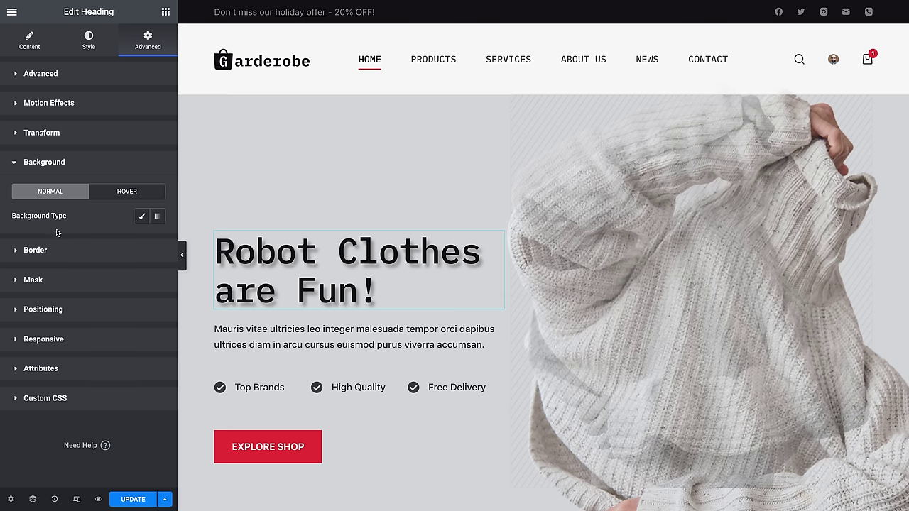
click(142, 216)
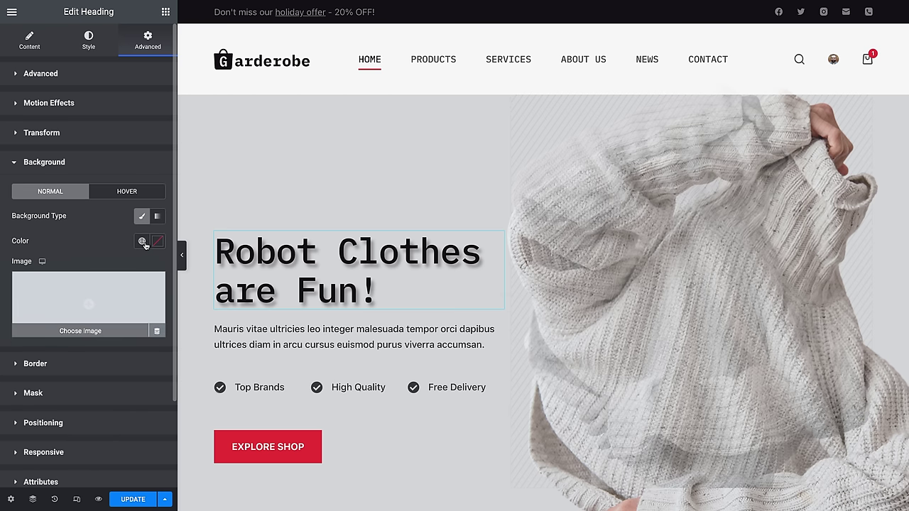
click(158, 241)
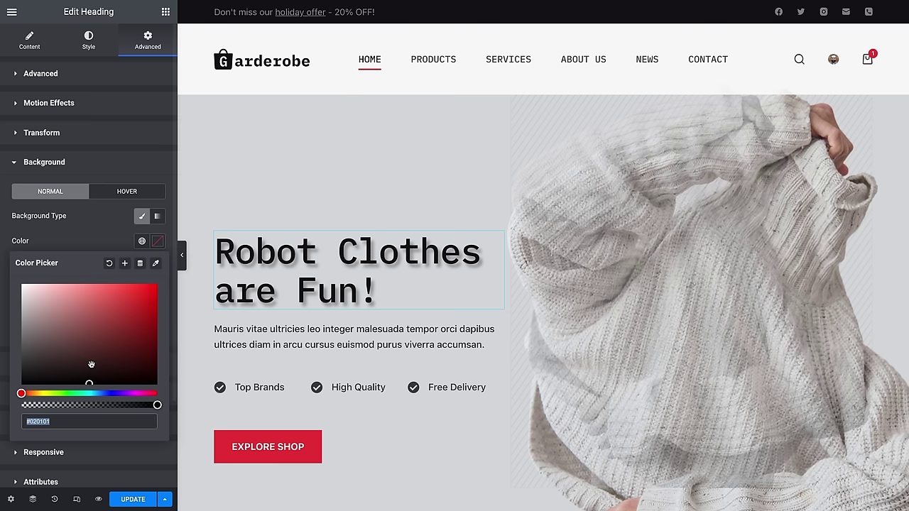
drag(91, 365, 141, 315)
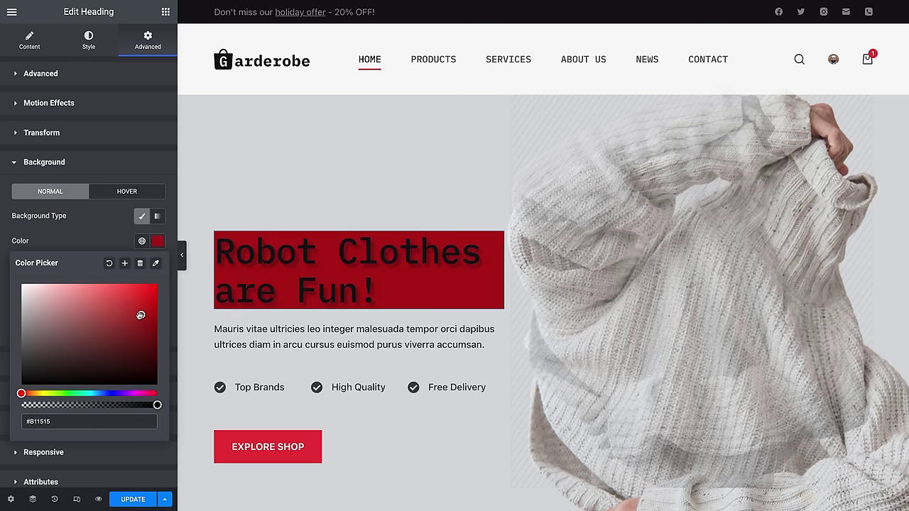
click(108, 265)
click(106, 237)
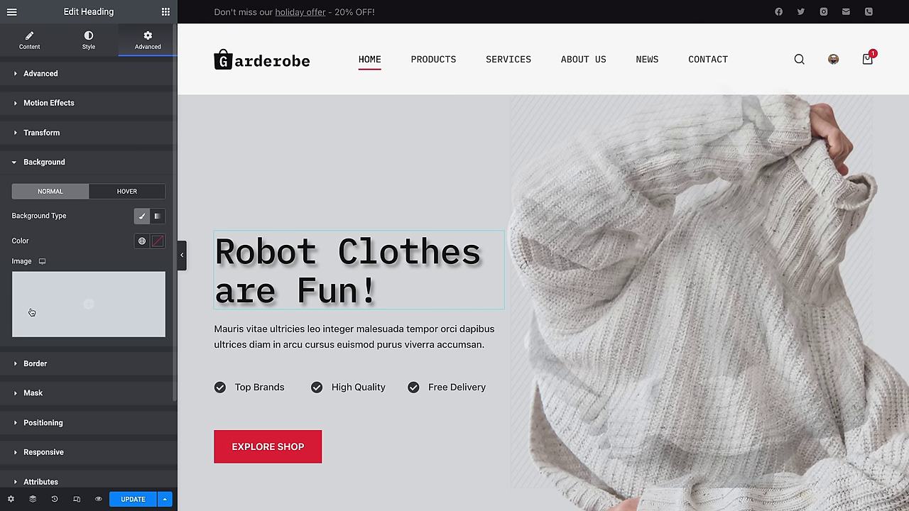
scroll(103, 369, down, 2)
scroll(64, 313, down, 1)
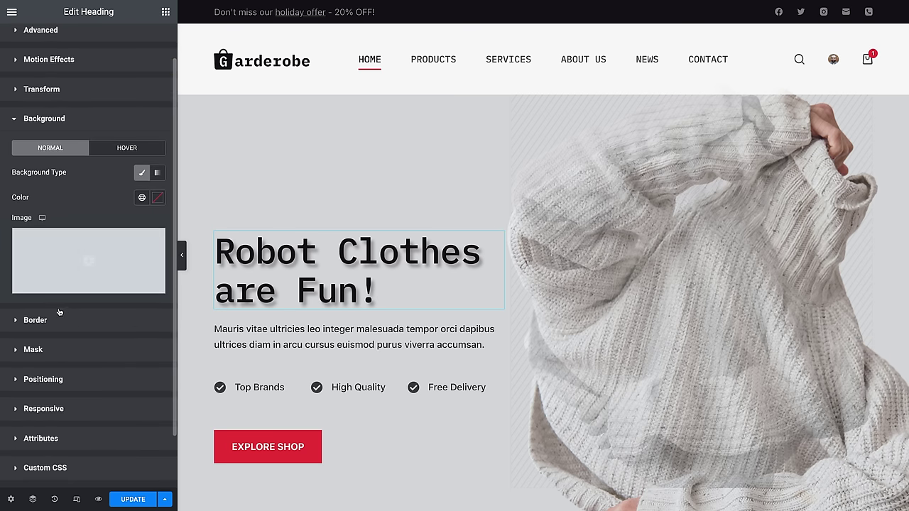
scroll(69, 315, down, 1)
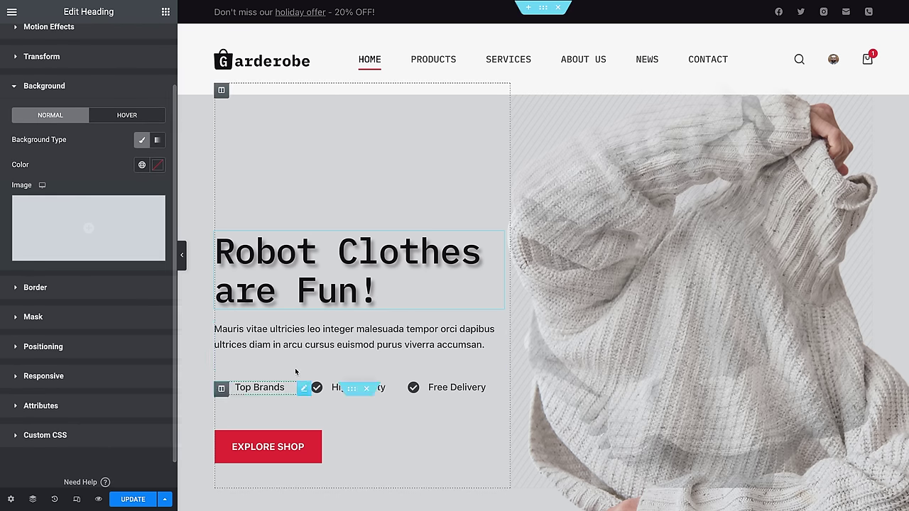
Step: Replace the Top Brands icon with the Robot icon from the Icon Library
click(239, 387)
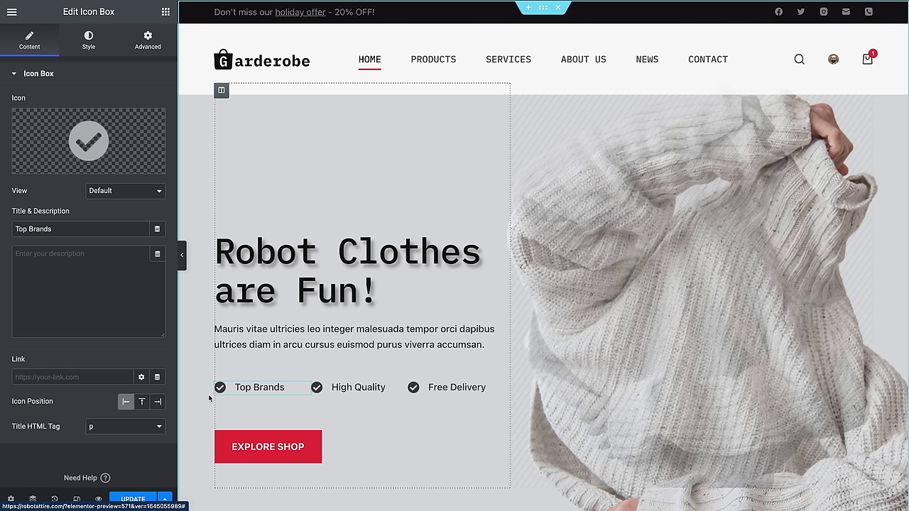
mouse_move(88, 135)
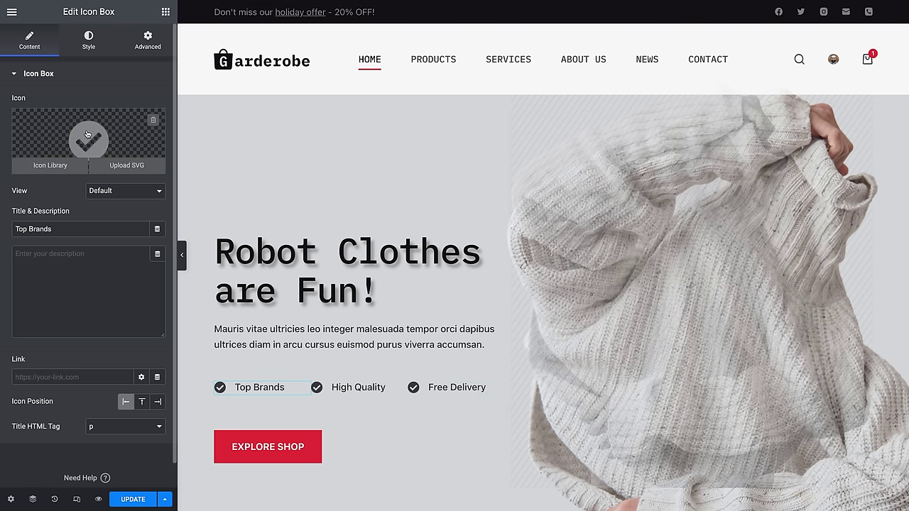
click(50, 164)
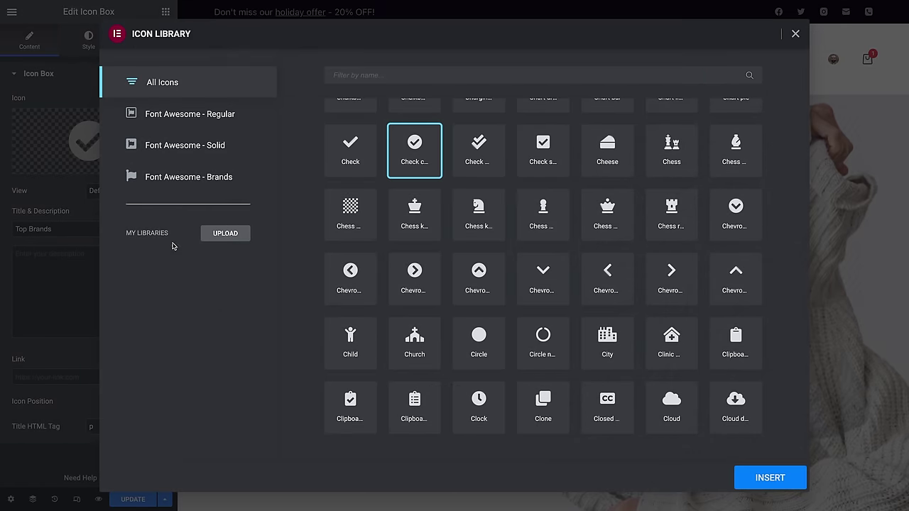
click(372, 71)
text(robot)
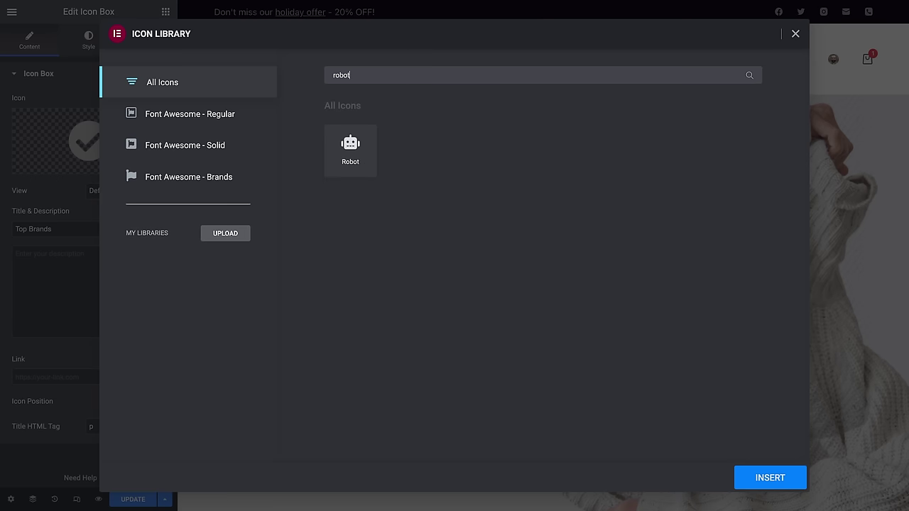
click(335, 144)
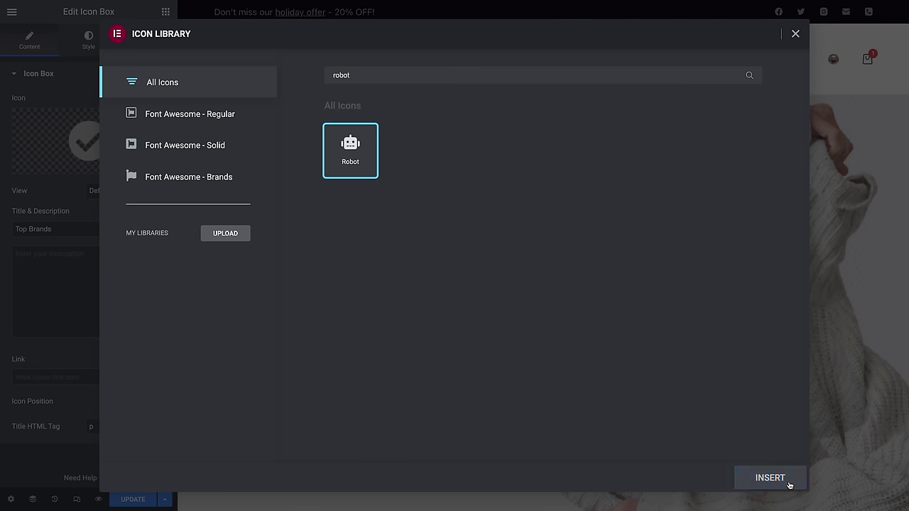
click(764, 480)
Step: Open the Icon Library for the High Quality box and search 'robot'
click(329, 393)
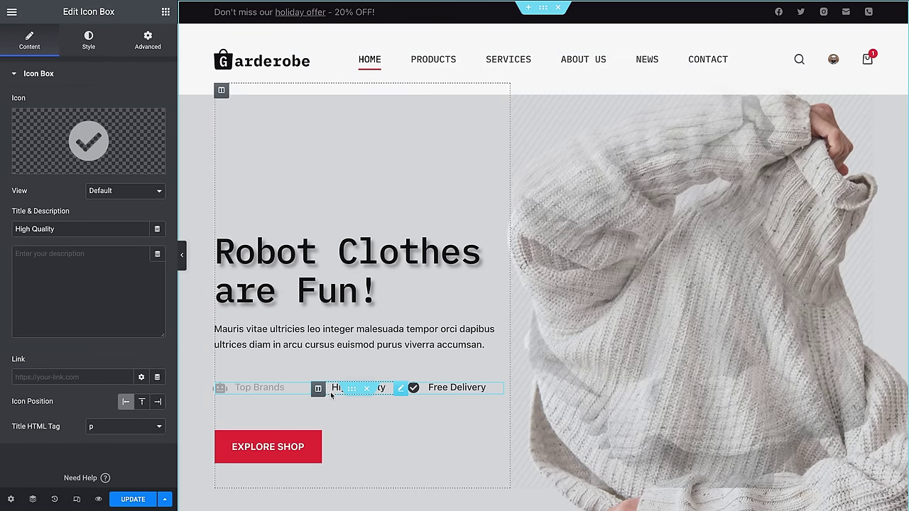
click(51, 165)
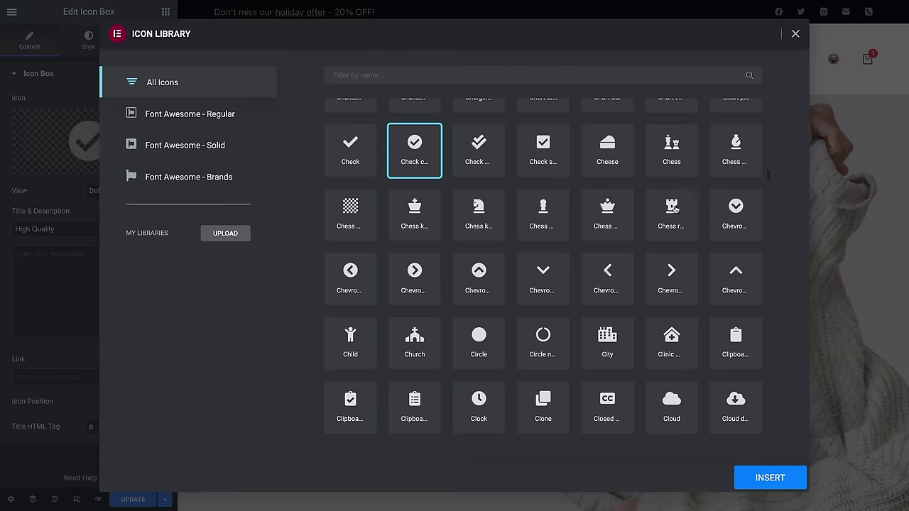
click(463, 80)
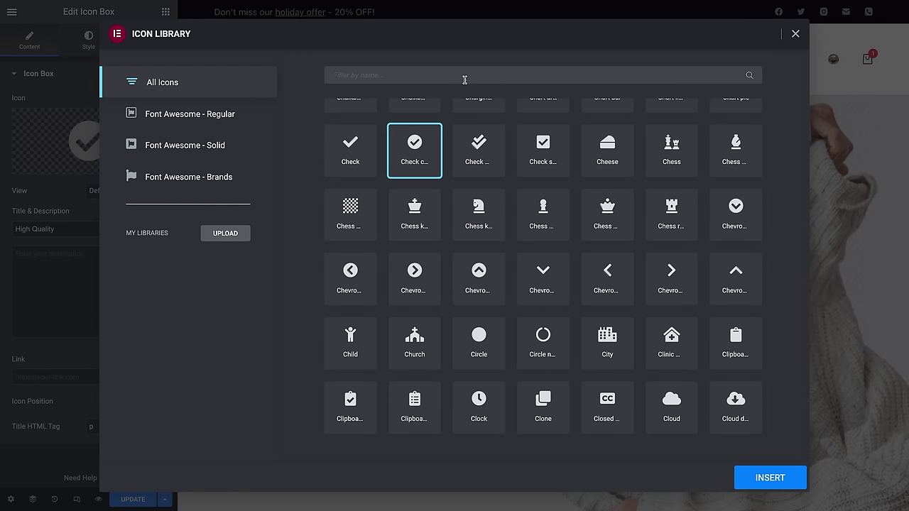
text(robot)
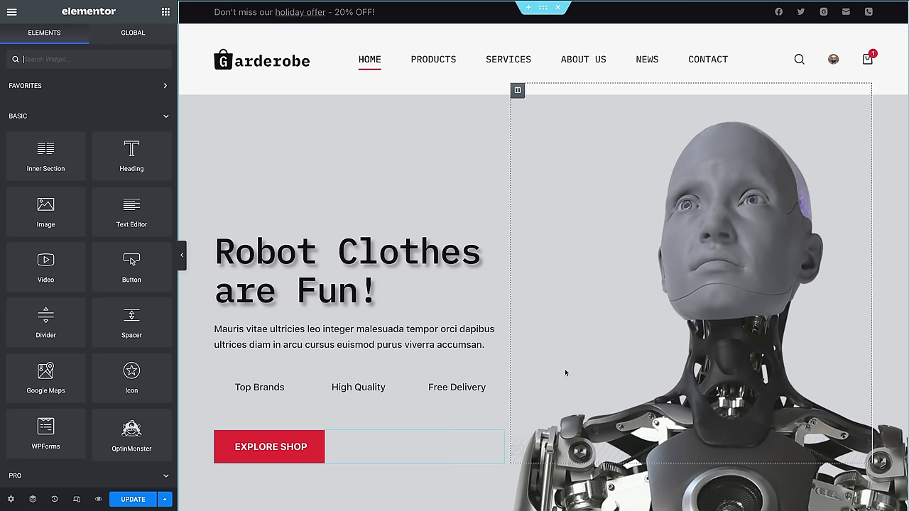
Step: Open Site Settings > Site Identity and rename the site to 'Robot Attire'
click(11, 13)
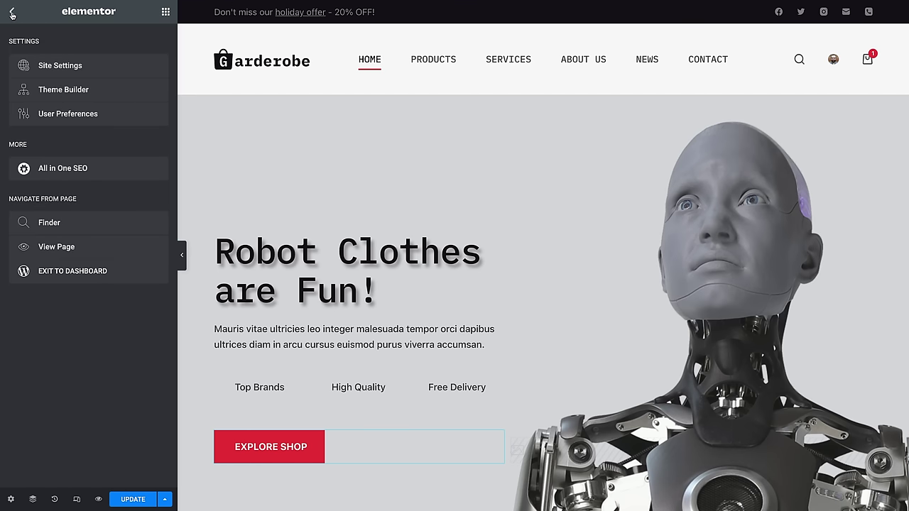
click(67, 66)
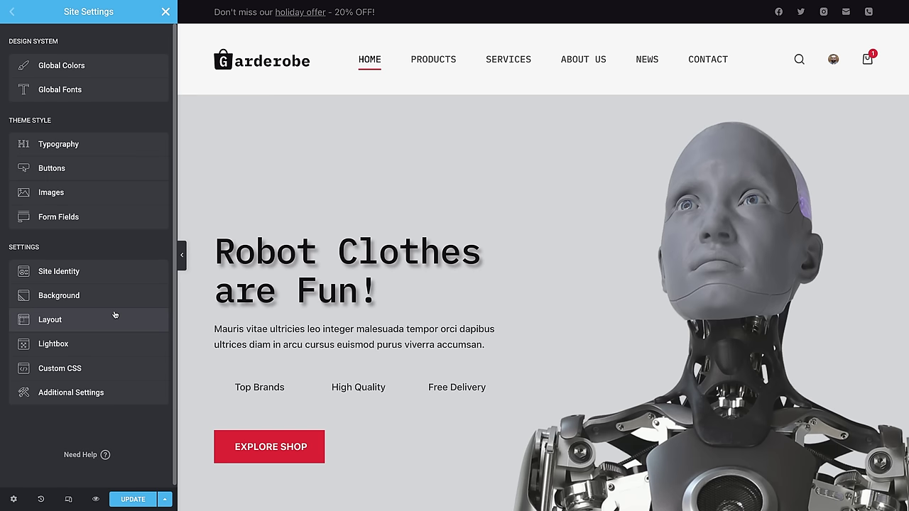
click(113, 275)
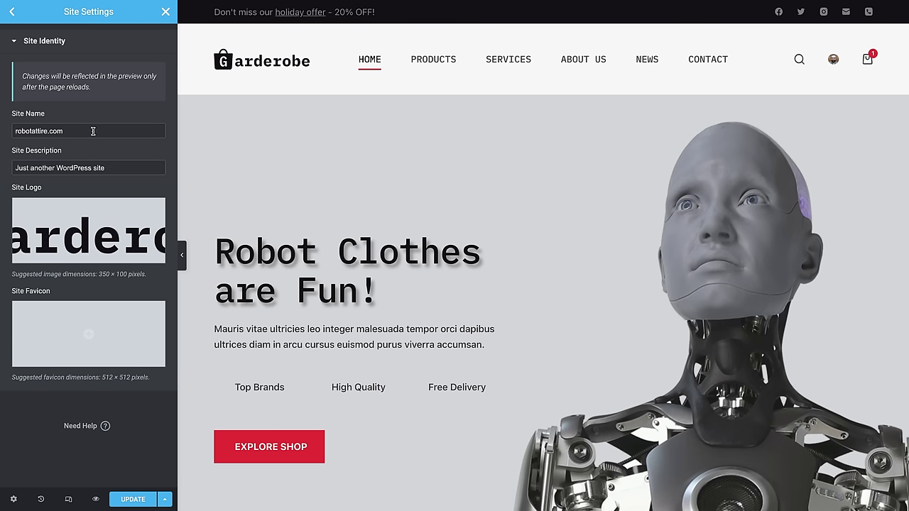
triple_click(91, 129)
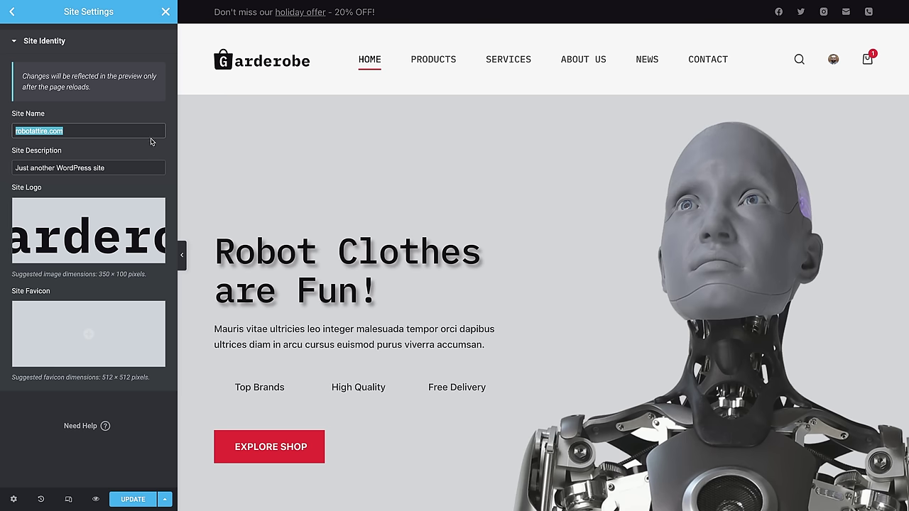
text(Robot )
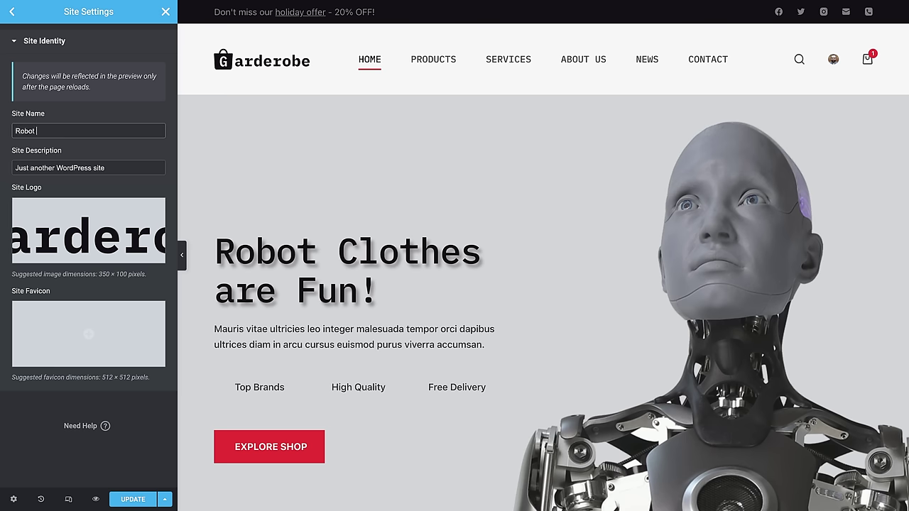
text(Attire)
Step: Change the site description to 'Best store for robot attire.'
triple_click(128, 171)
mouse_move(96, 365)
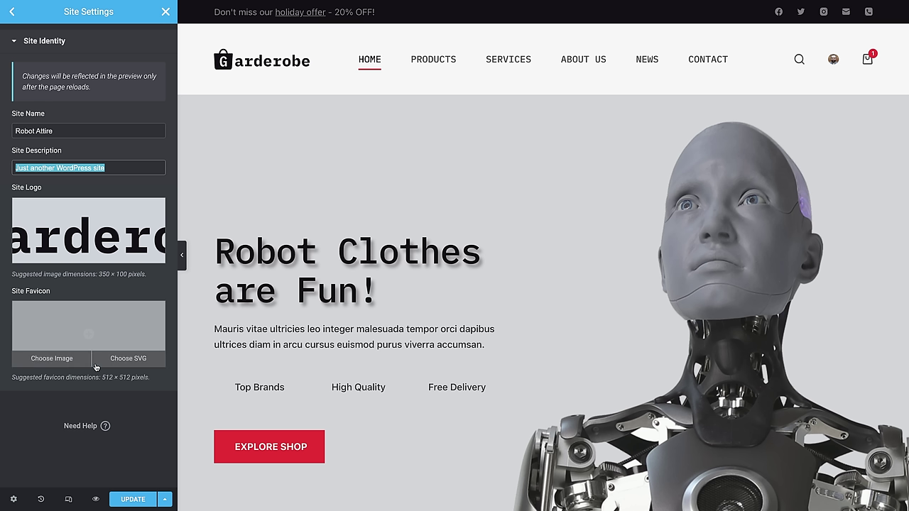
text(B)
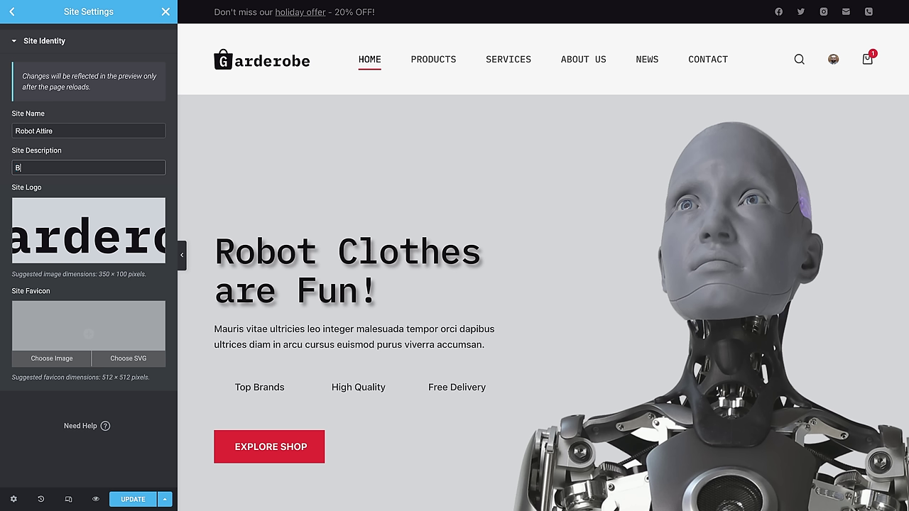
text(est store for robot attire.)
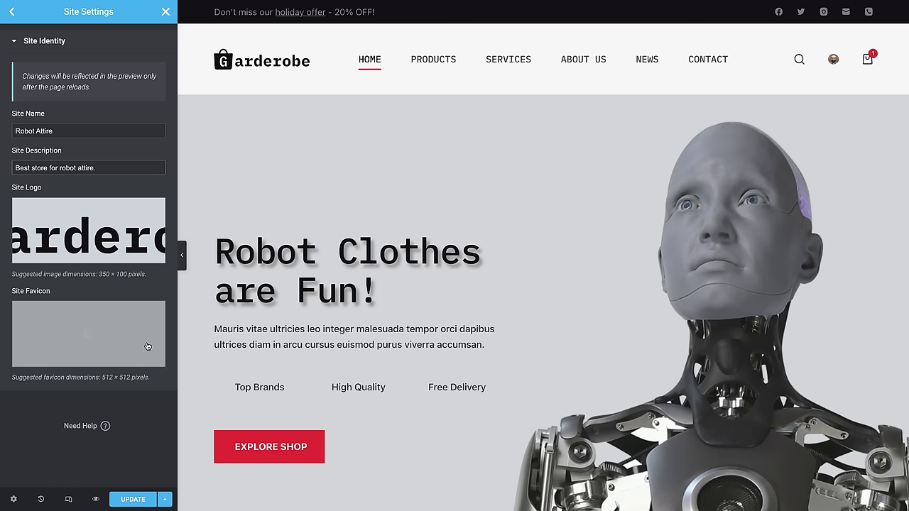
mouse_move(105, 224)
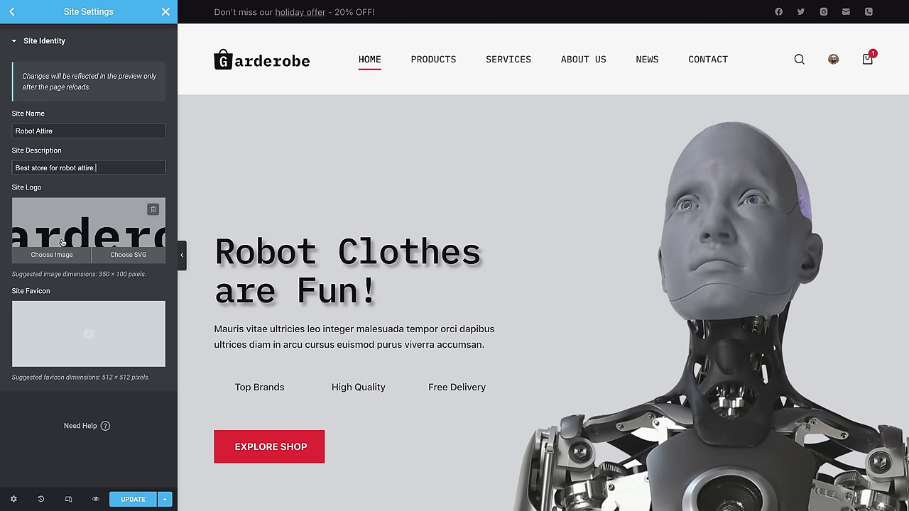
Step: Upload the robotattire logo as the Site Logo with alt text 'Logo' and save
click(63, 257)
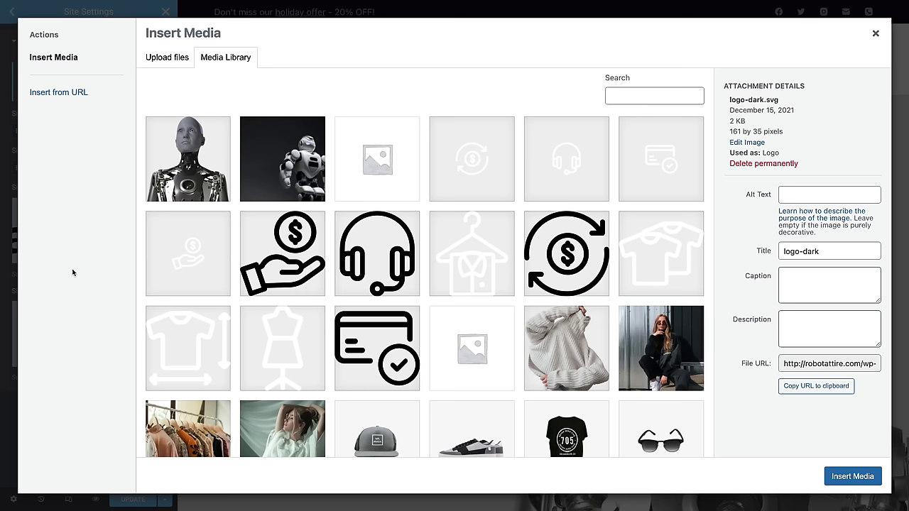
click(154, 61)
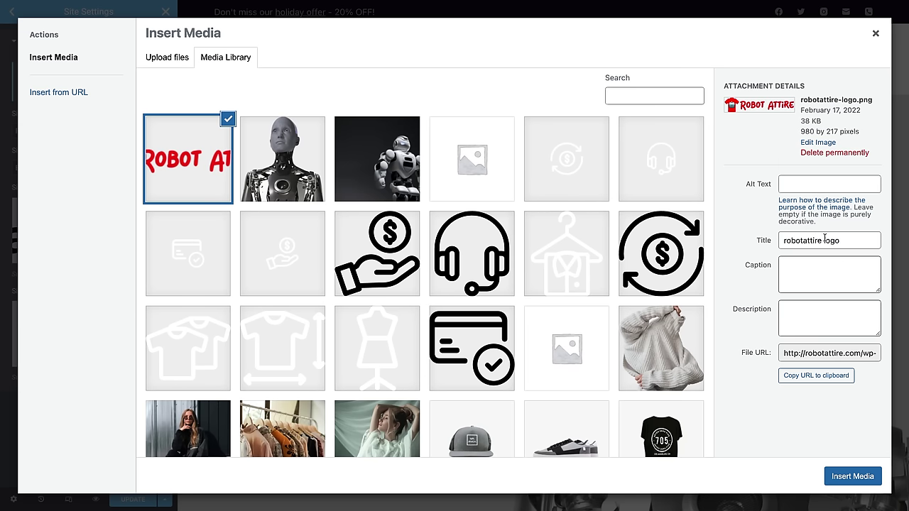
click(808, 184)
text(Logo)
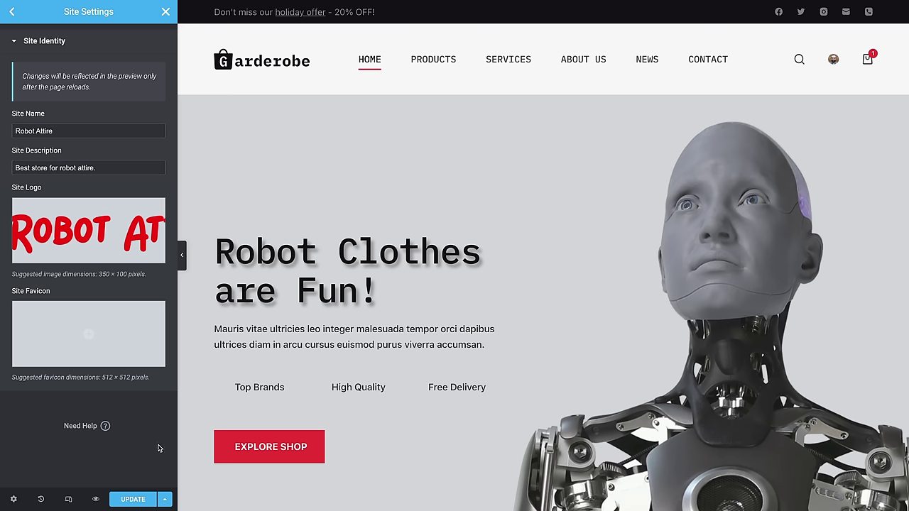
mouse_move(93, 331)
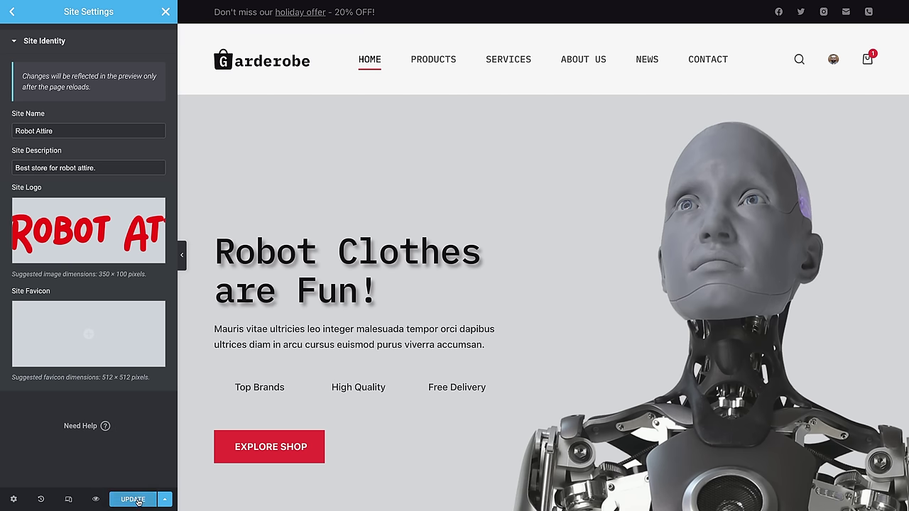
click(138, 501)
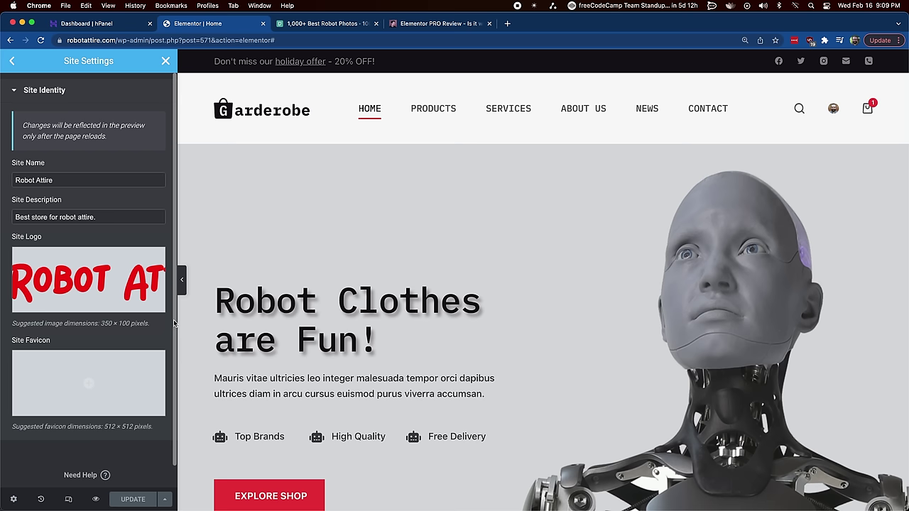
Step: Close the site settings and return to the widgets panel
mouse_move(89, 272)
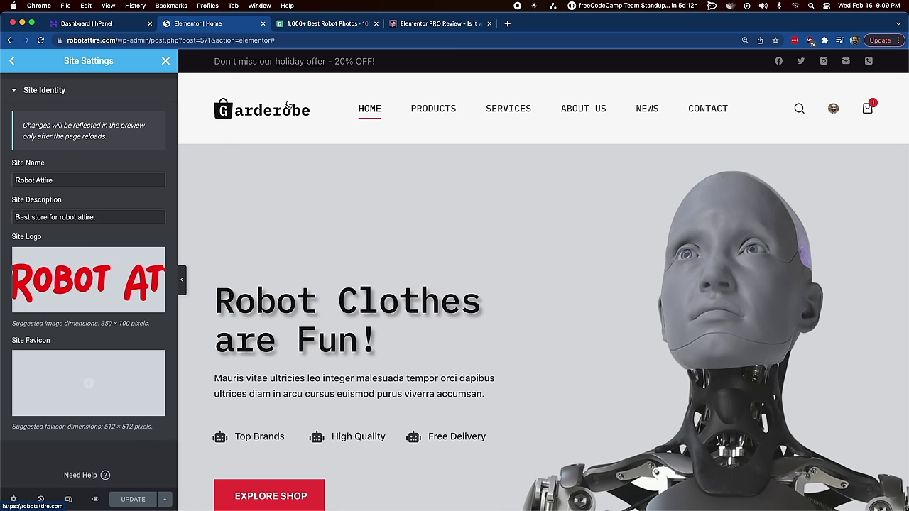
click(12, 63)
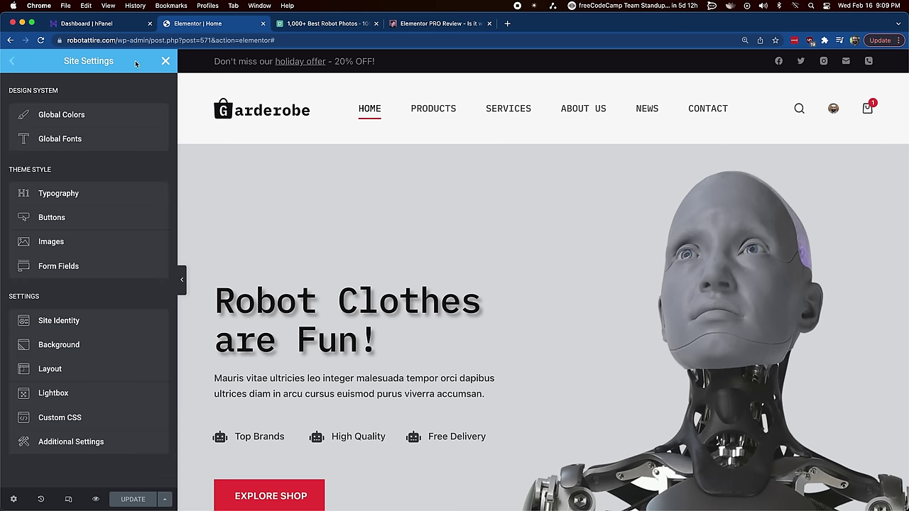
click(166, 62)
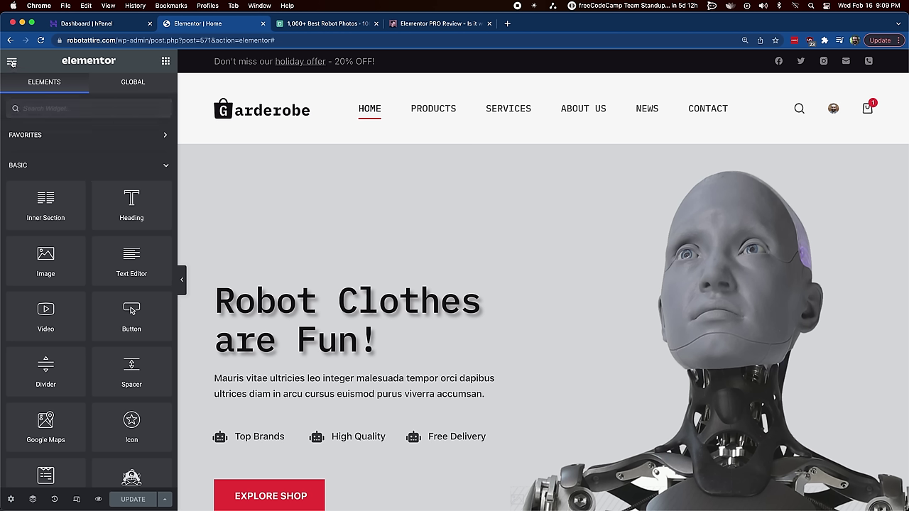
Step: Exit Elementor to the dashboard and go to Appearance > Customize
click(12, 63)
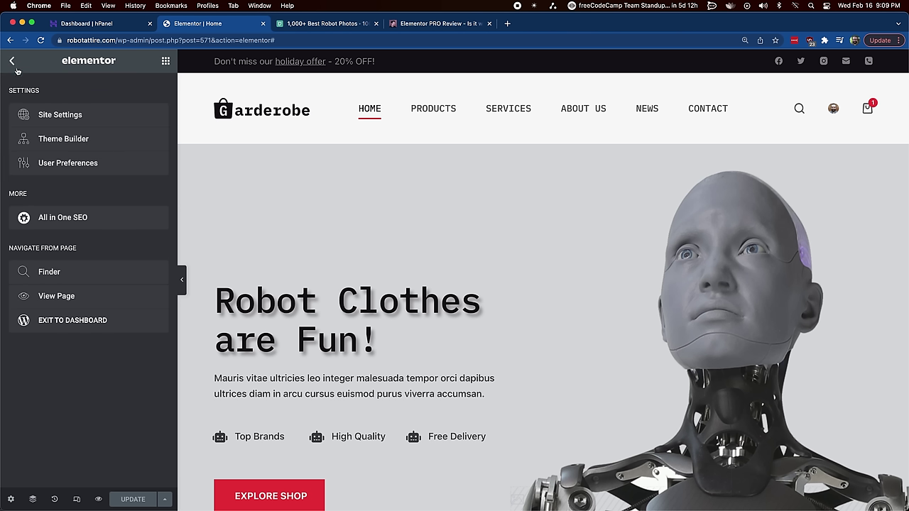
click(78, 327)
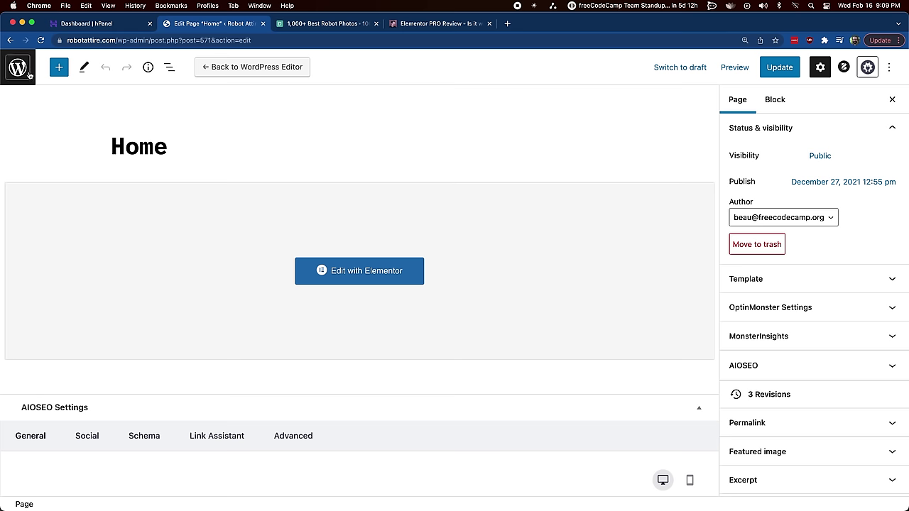
click(18, 67)
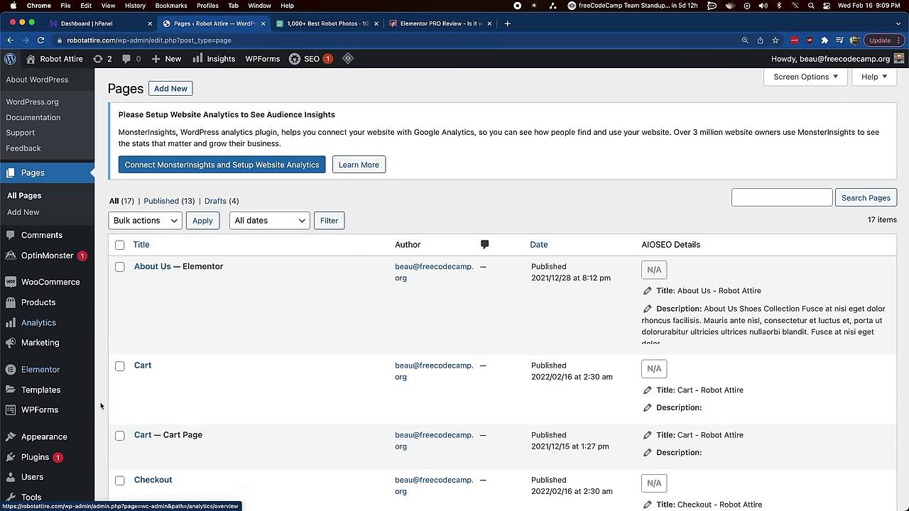
mouse_move(48, 440)
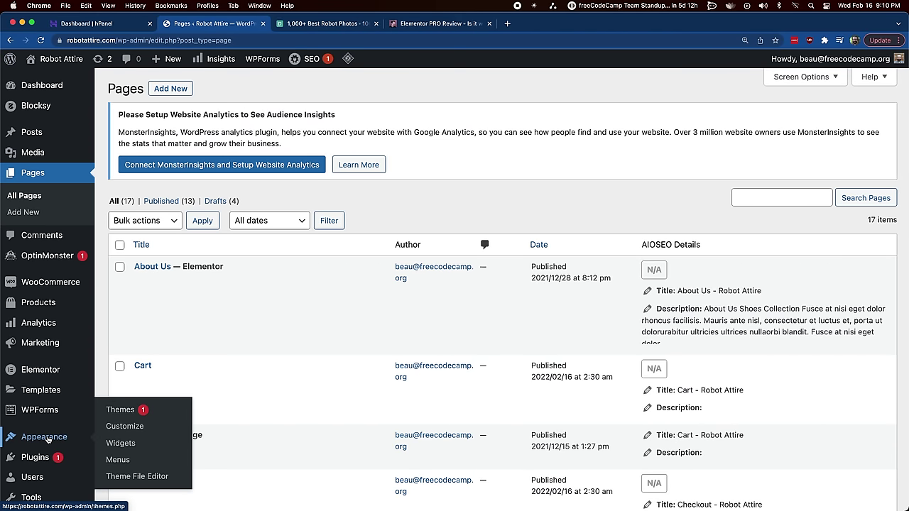
click(131, 430)
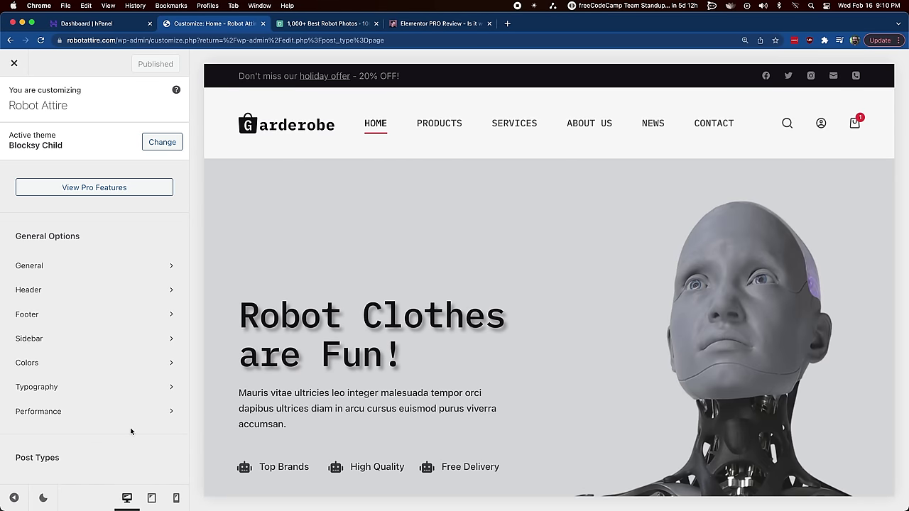
Step: Swap the Garderobe header logo for the Robot Attire image and set its height to about 43 px
click(65, 289)
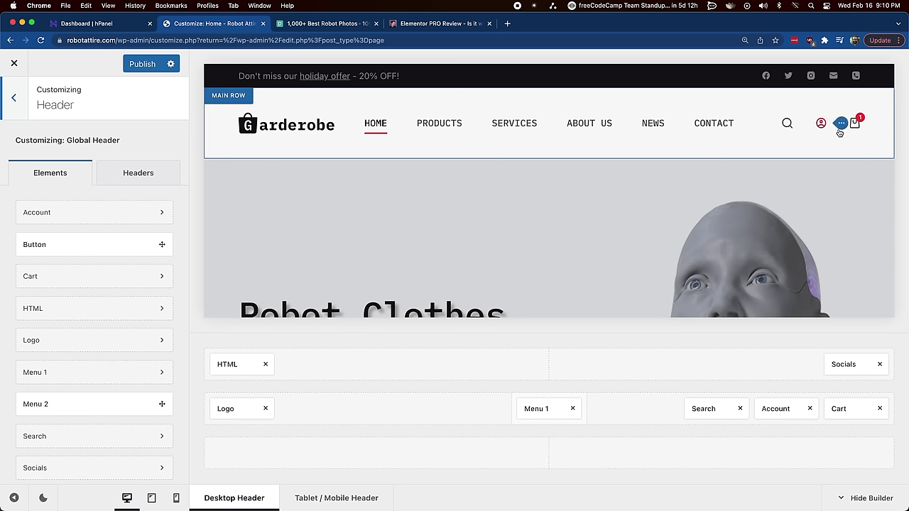
click(227, 409)
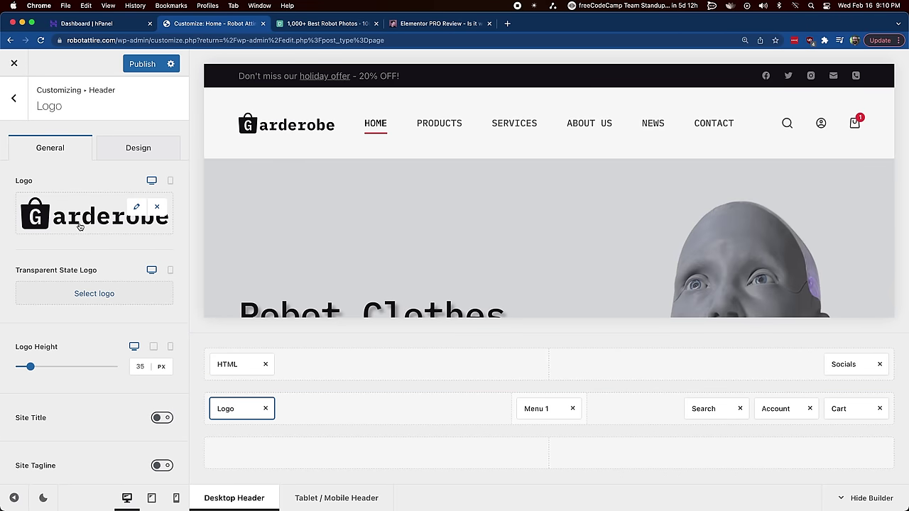
click(137, 209)
click(64, 212)
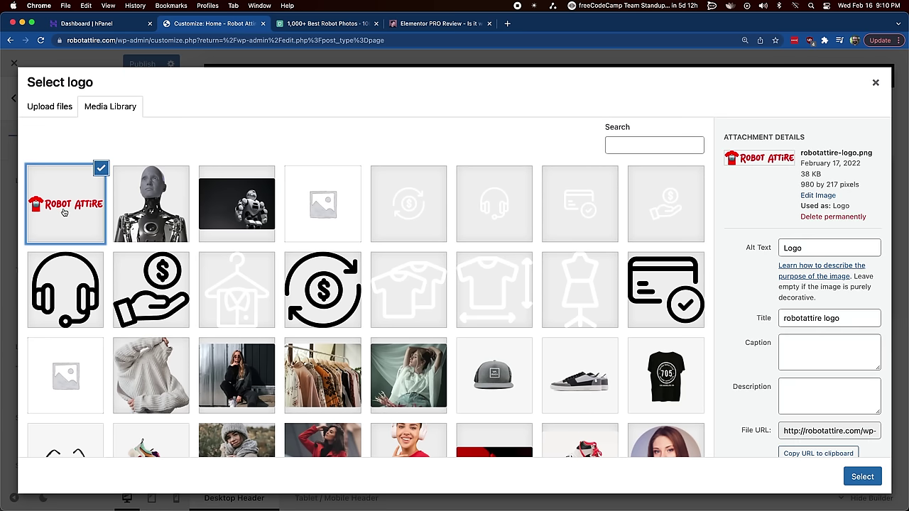
click(870, 482)
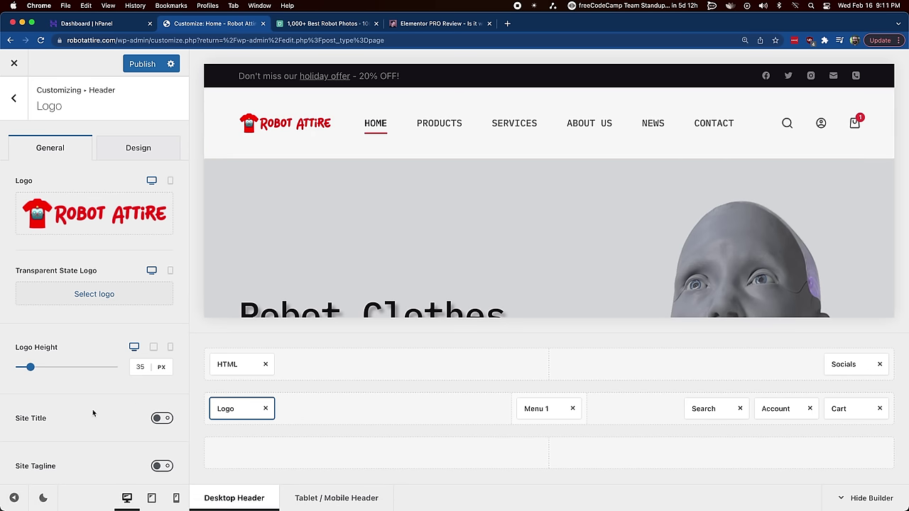
drag(30, 367, 31, 371)
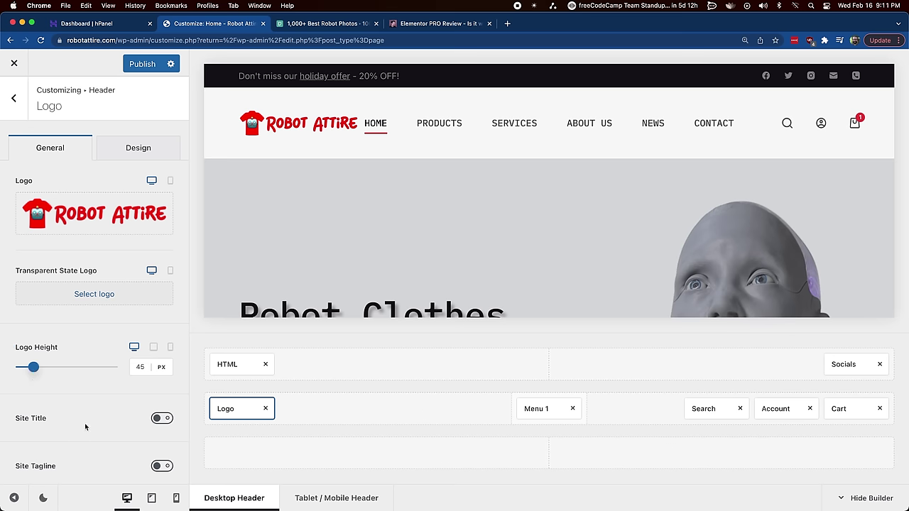
scroll(85, 423, down, 2)
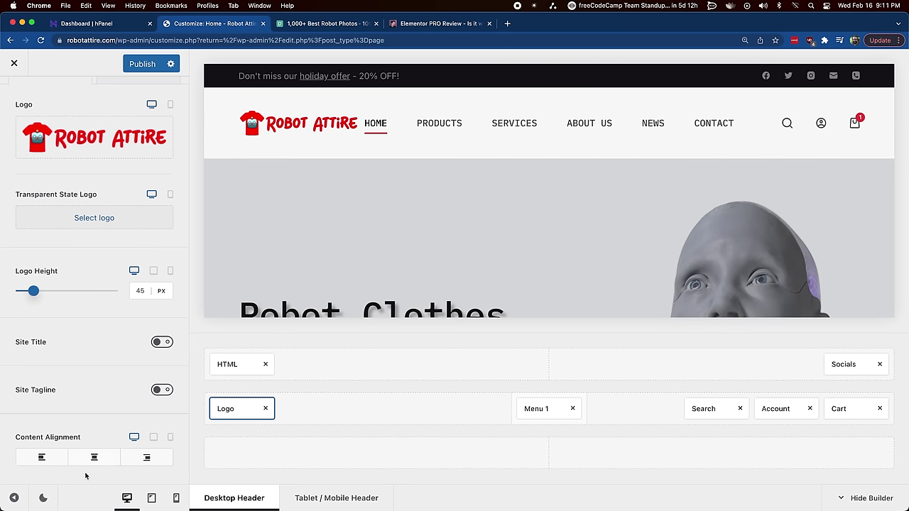
scroll(83, 426, up, 2)
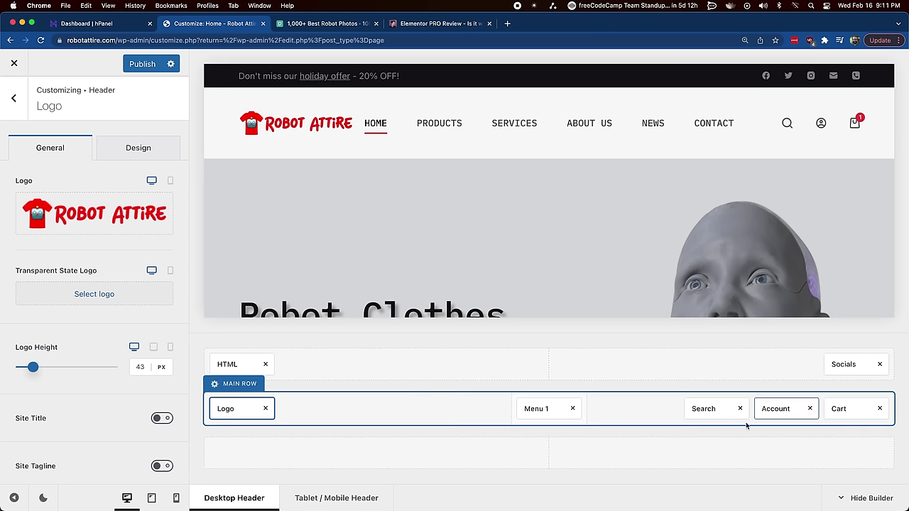
Step: Remove the Phone, Instagram and Facebook icons from the header socials, keeping Twitter and Email
click(843, 364)
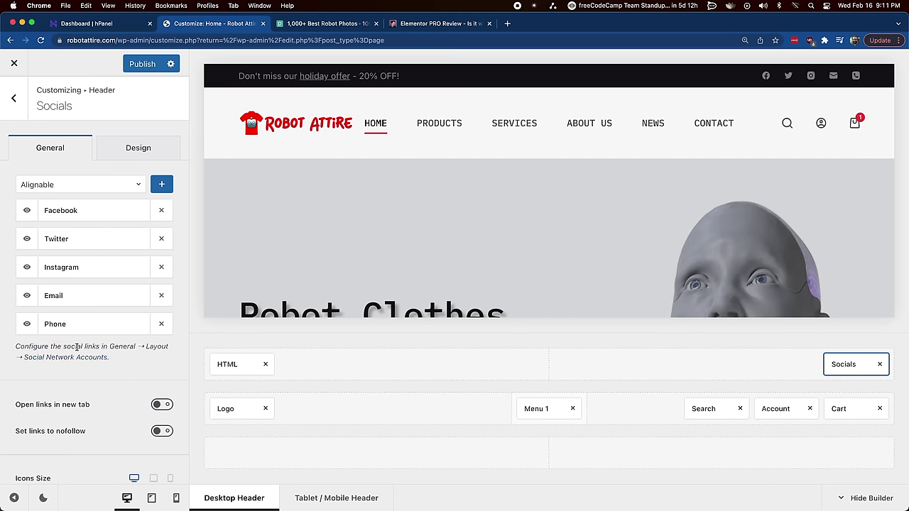
click(161, 324)
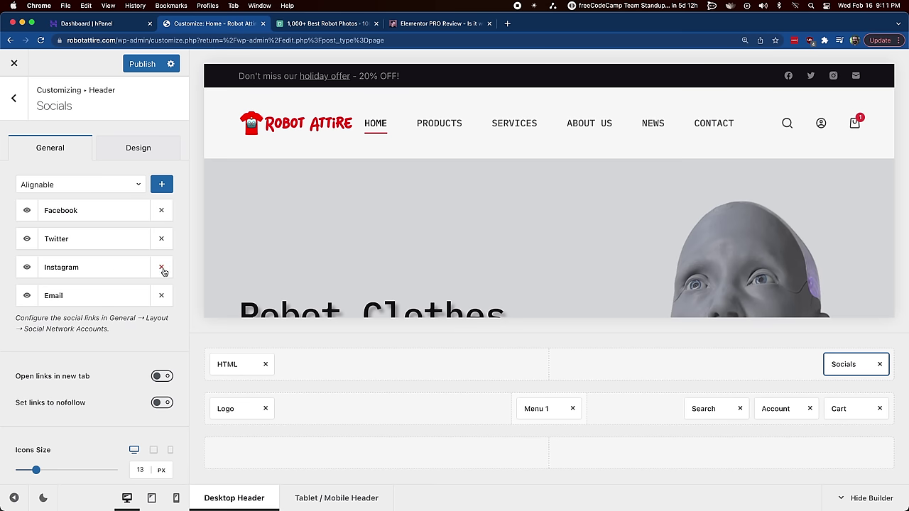
click(161, 267)
click(161, 210)
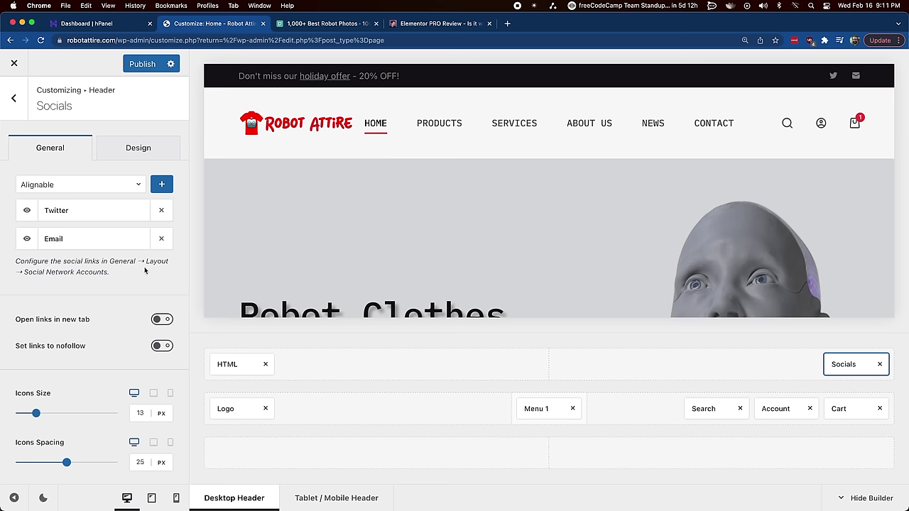
Step: Return to the main Customizer options and open the General settings
click(18, 100)
click(14, 97)
click(50, 265)
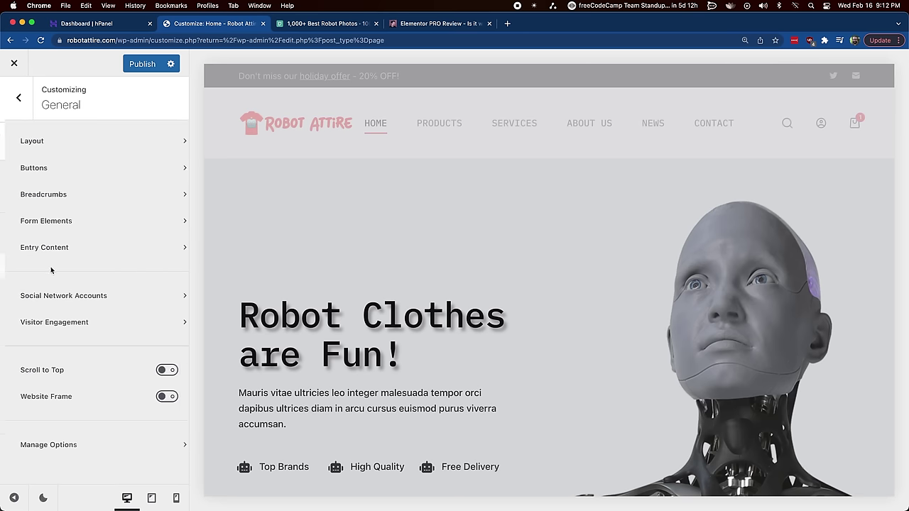
Step: In Social Network Accounts, fill the Email field with the store's suggested e-mail address
click(65, 296)
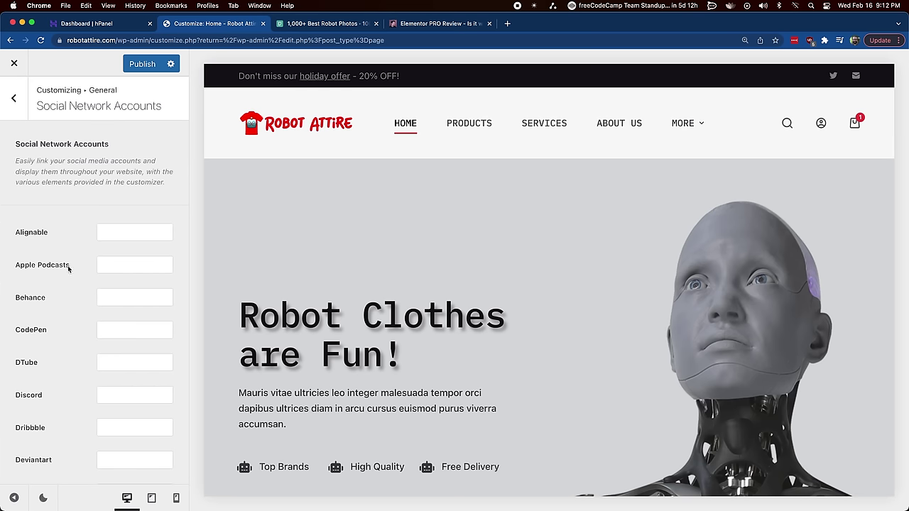
scroll(119, 245, down, 1)
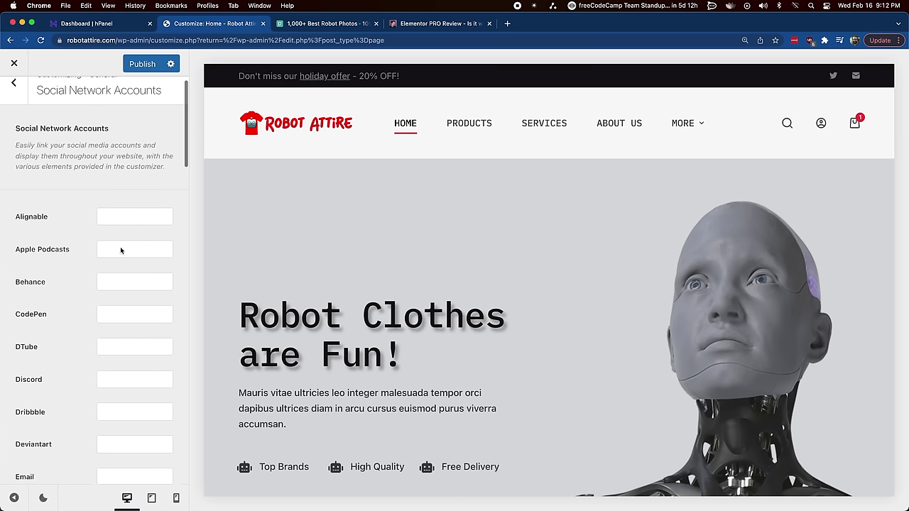
scroll(120, 250, down, 5)
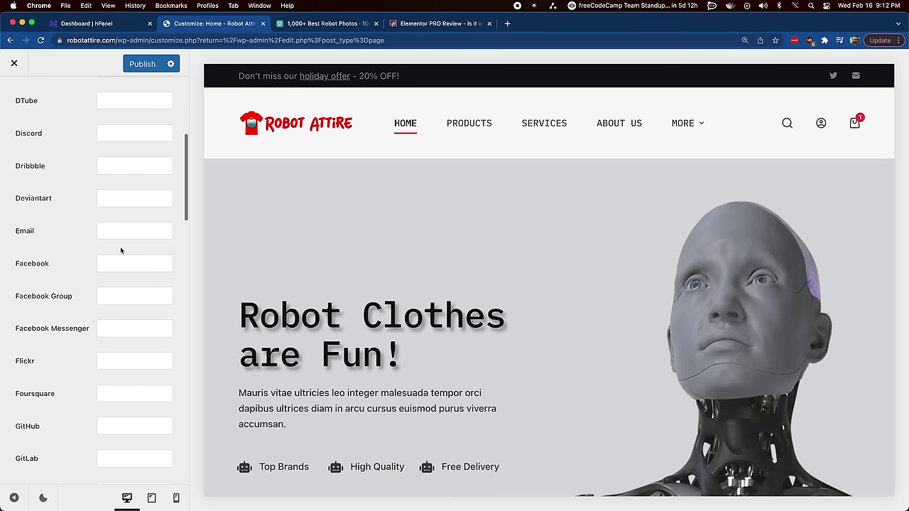
scroll(120, 246, up, 5)
scroll(121, 251, down, 5)
click(130, 276)
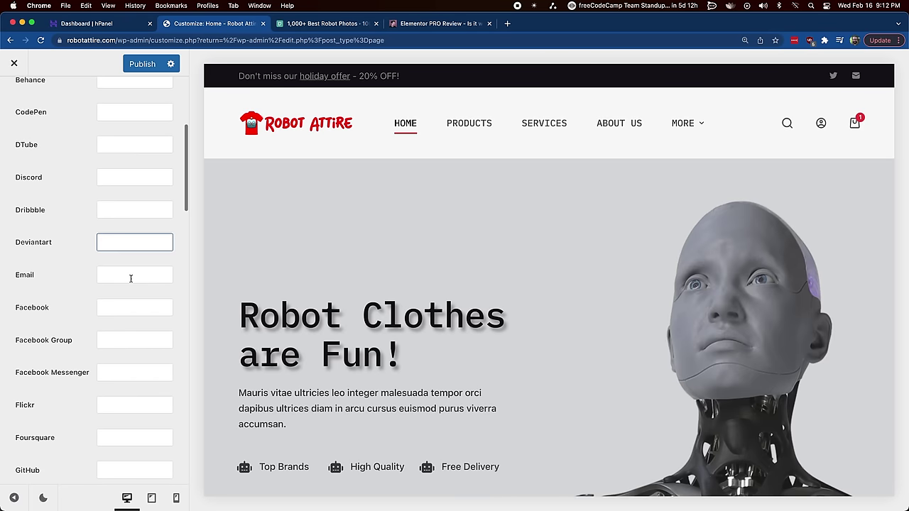
click(131, 277)
click(140, 299)
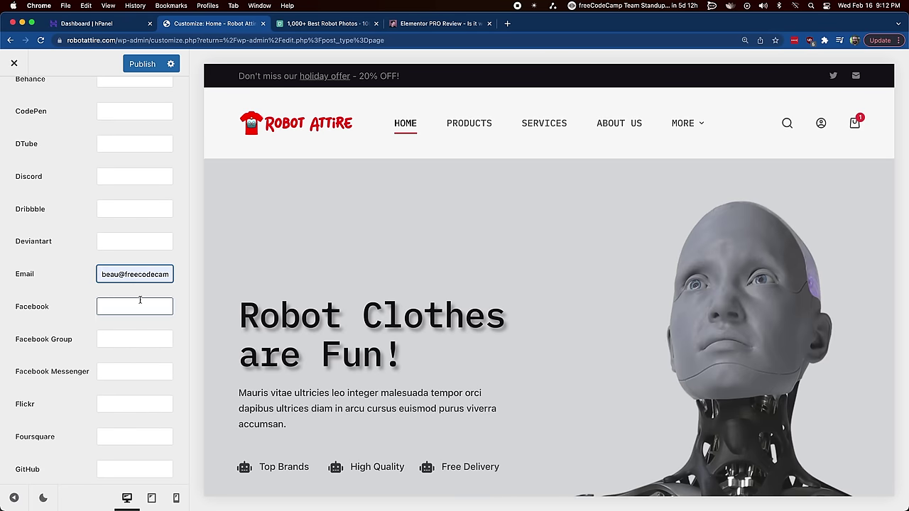
Step: Enter the store's Twitter profile link in the Twitter URL field, correcting a typo
scroll(107, 427, down, 5)
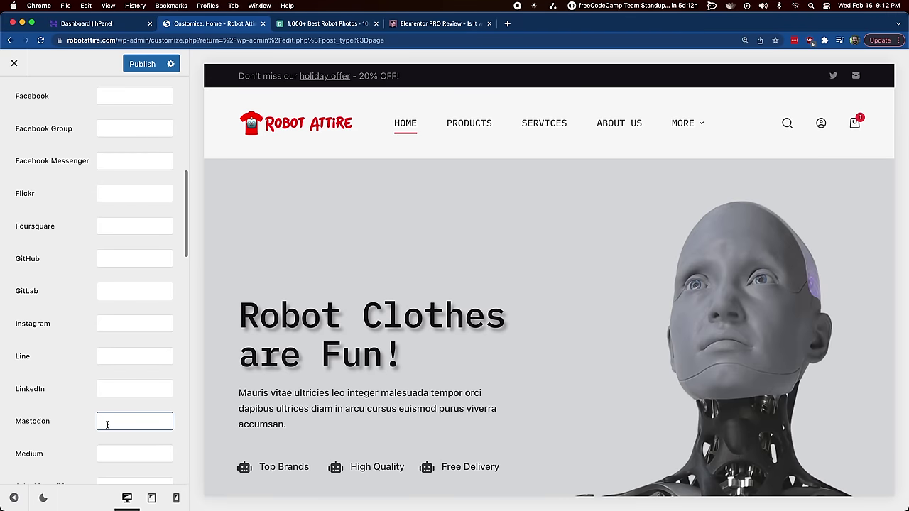
scroll(107, 424, down, 15)
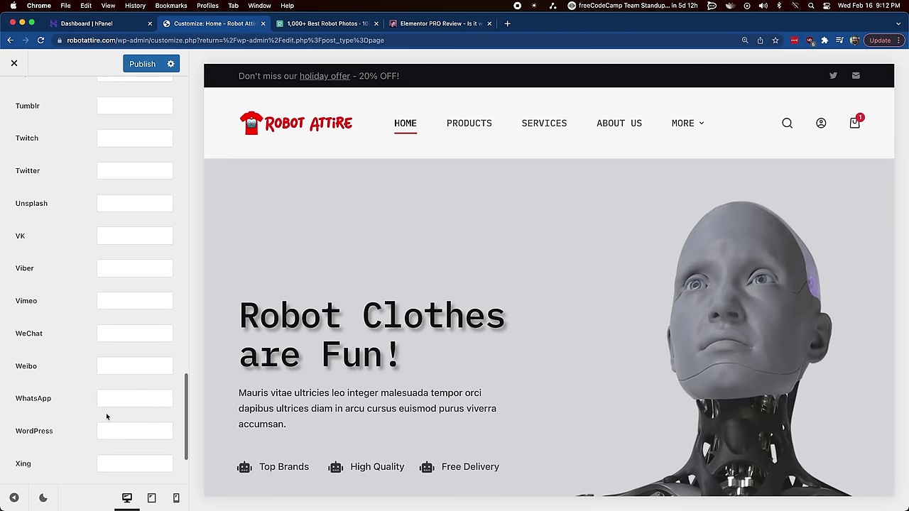
scroll(106, 417, up, 3)
click(123, 227)
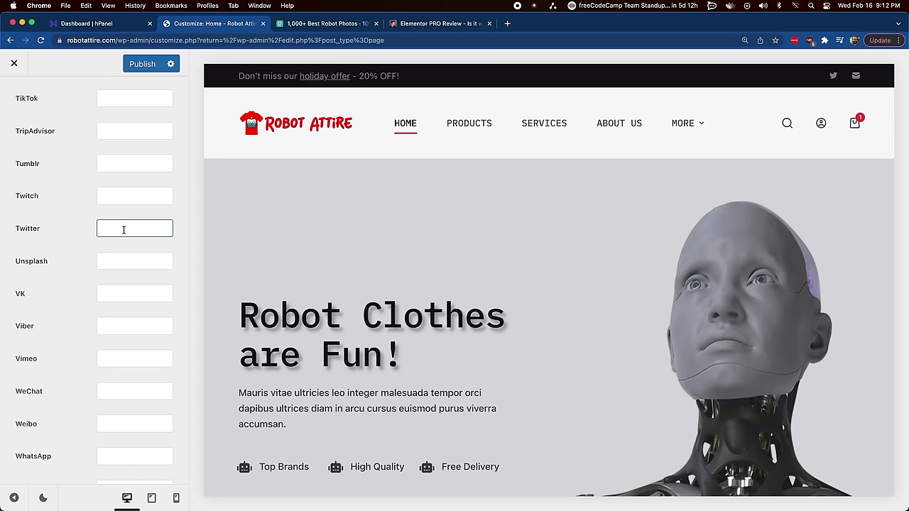
click(124, 230)
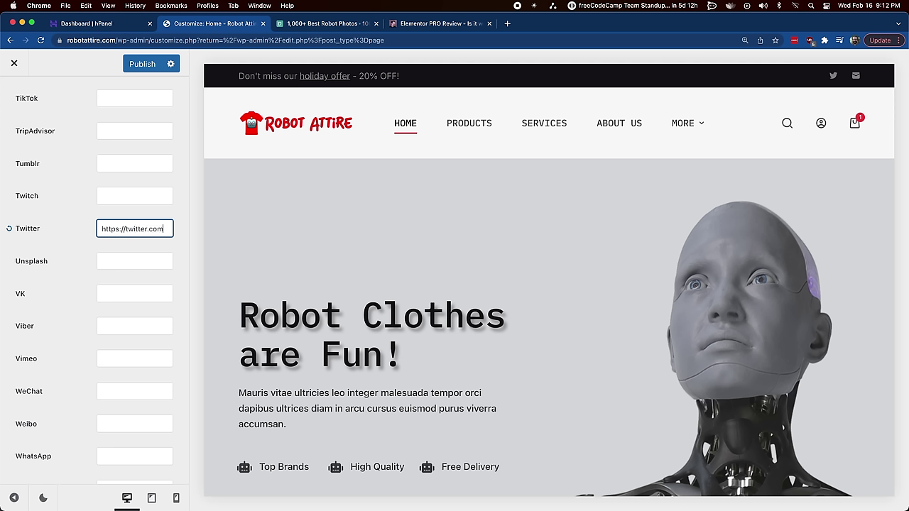
text(/beaucarnes)
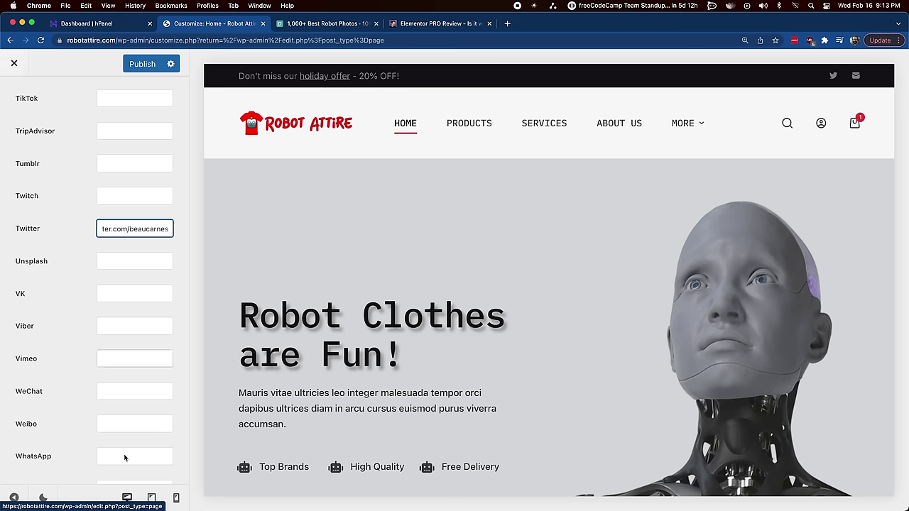
scroll(125, 459, down, 3)
scroll(98, 412, up, 10)
scroll(13, 201, up, 10)
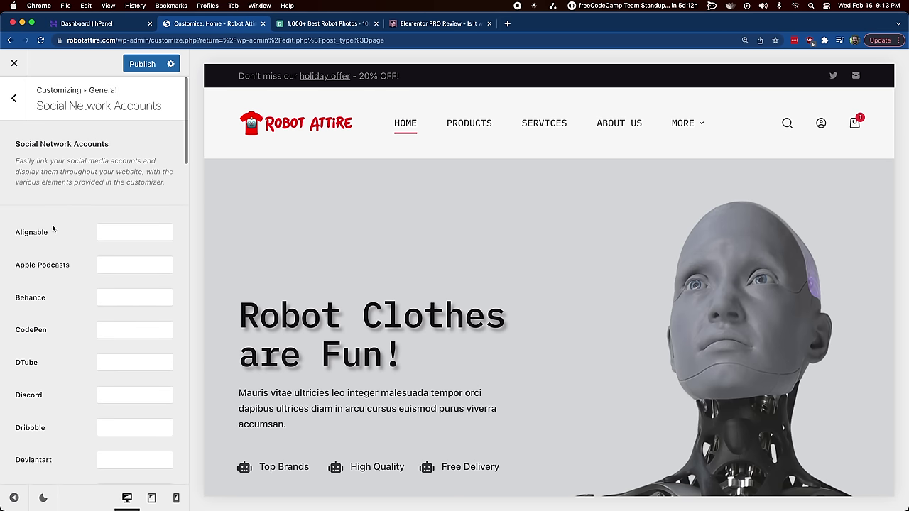
Step: Back out through the layout settings to the top-level Customizer options
click(14, 97)
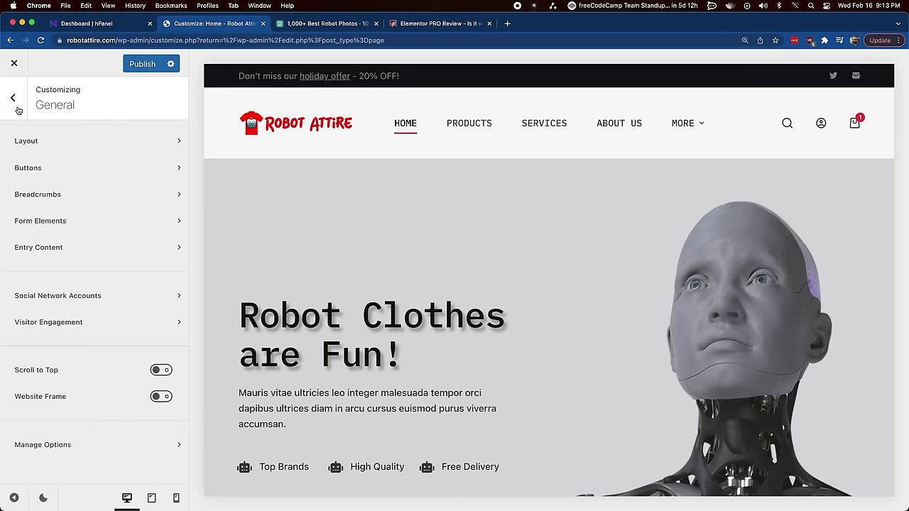
click(87, 139)
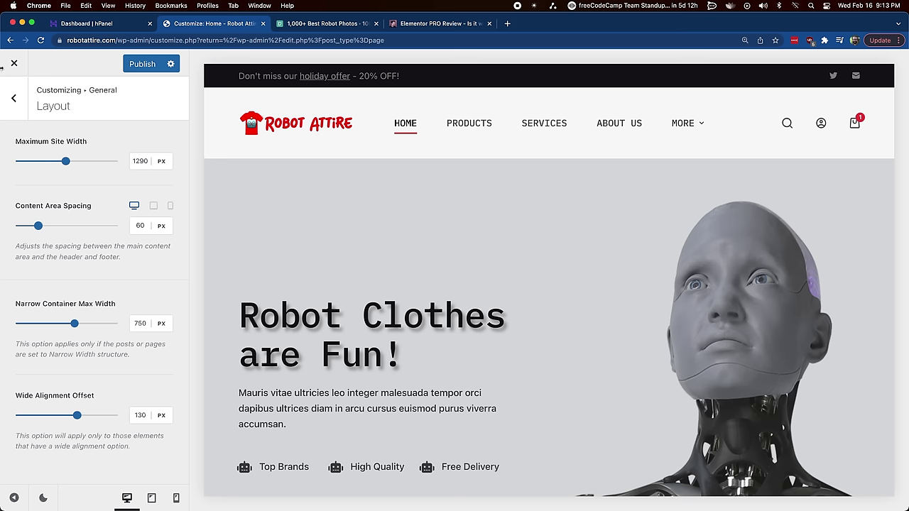
click(13, 98)
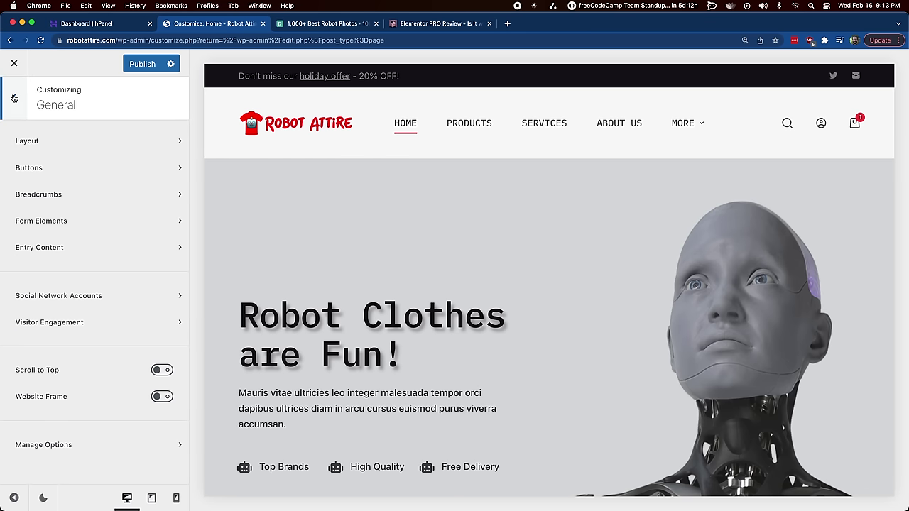
click(13, 98)
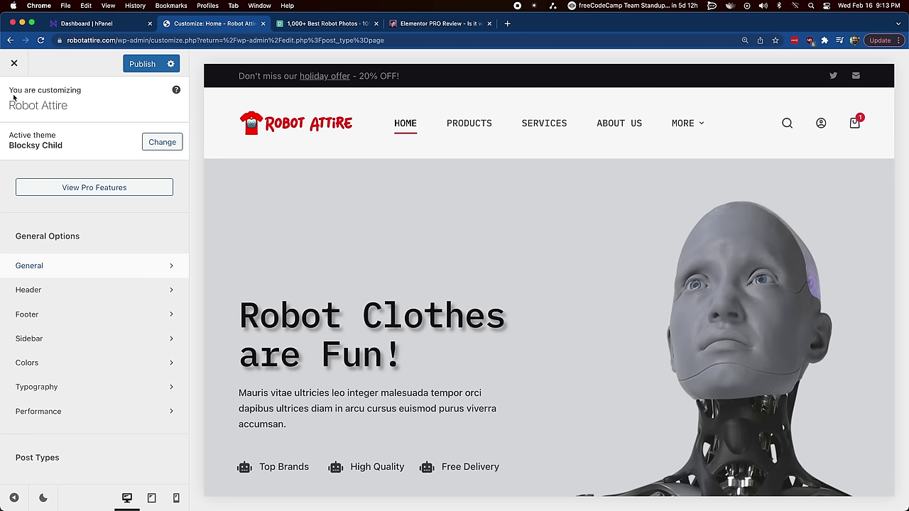
Step: Open the Colors settings, browse the global palette presets, and start editing Color 1
click(74, 363)
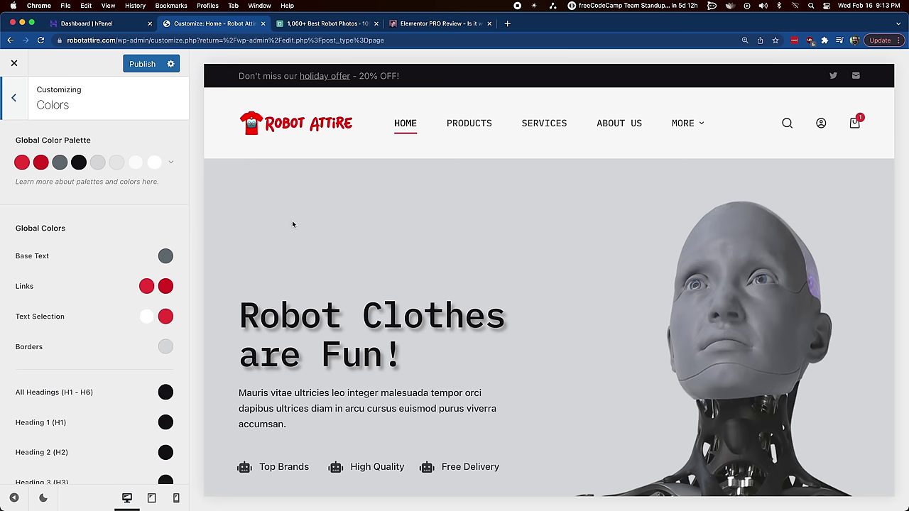
scroll(352, 327, down, 3)
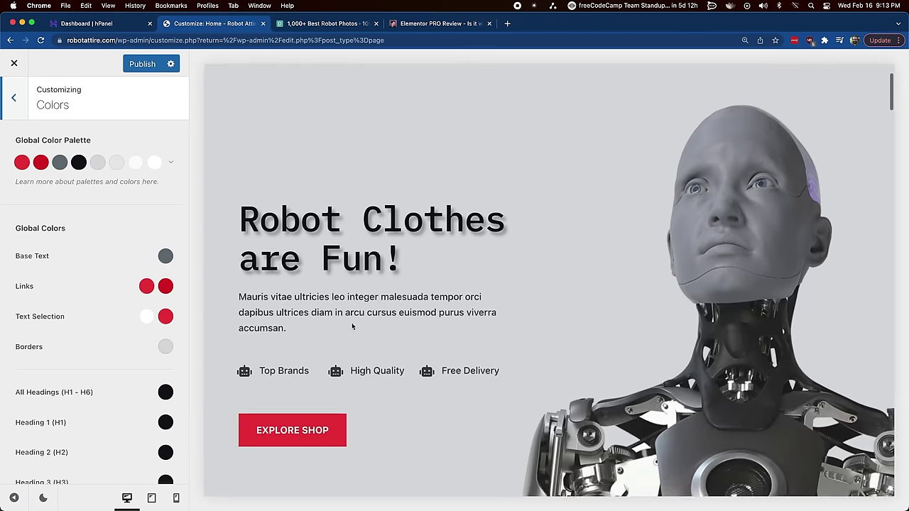
scroll(353, 326, down, 6)
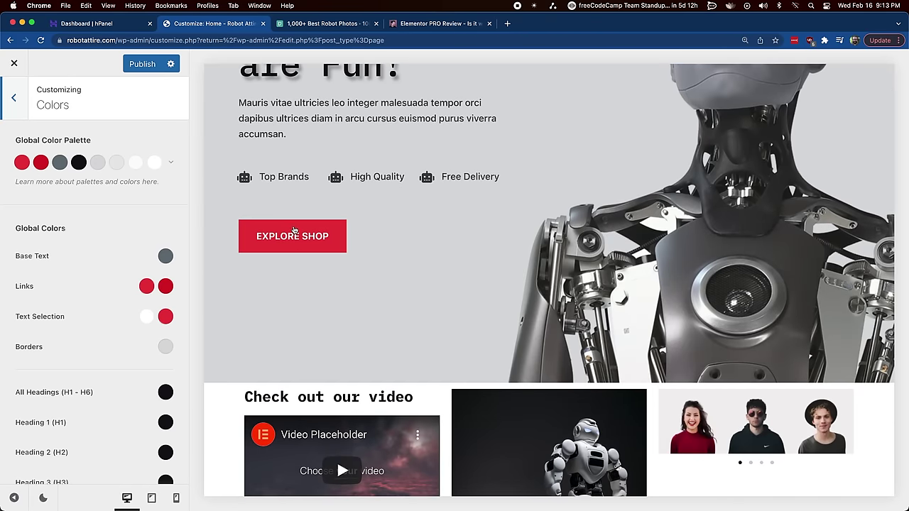
scroll(379, 300, down, 15)
scroll(383, 187, up, 8)
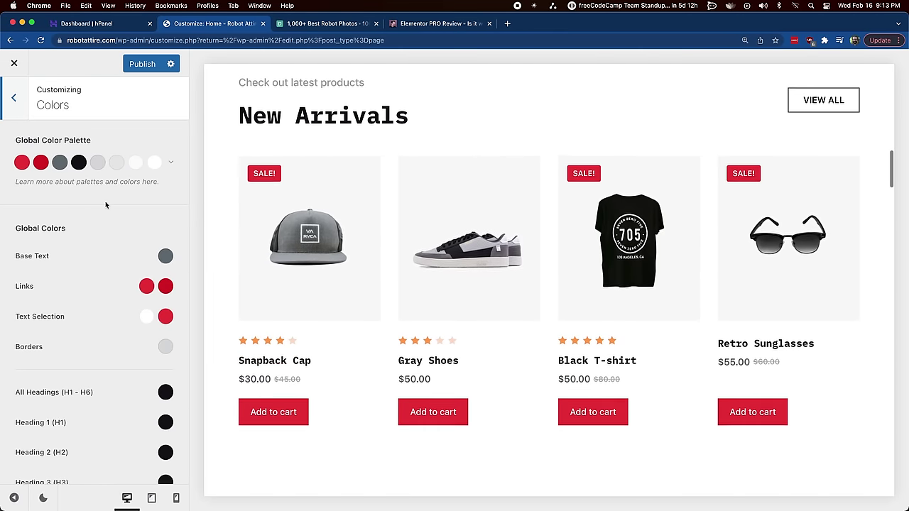
click(171, 163)
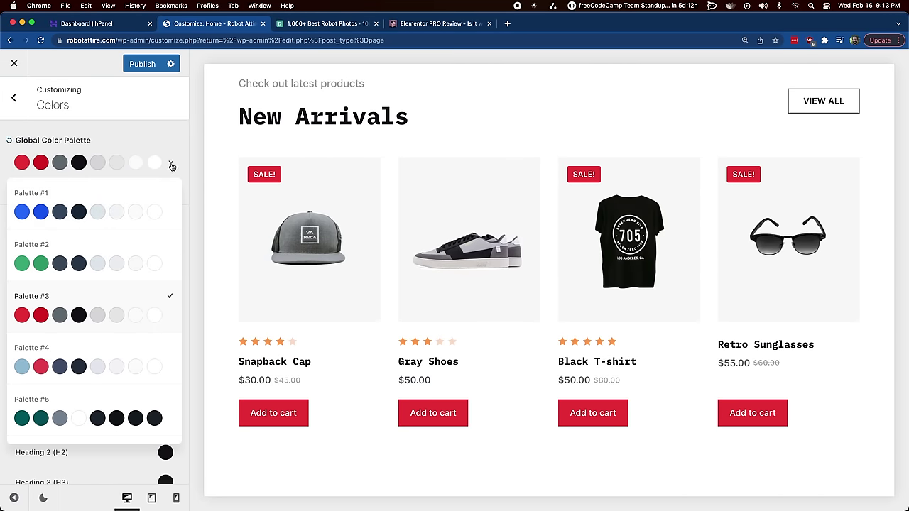
click(143, 135)
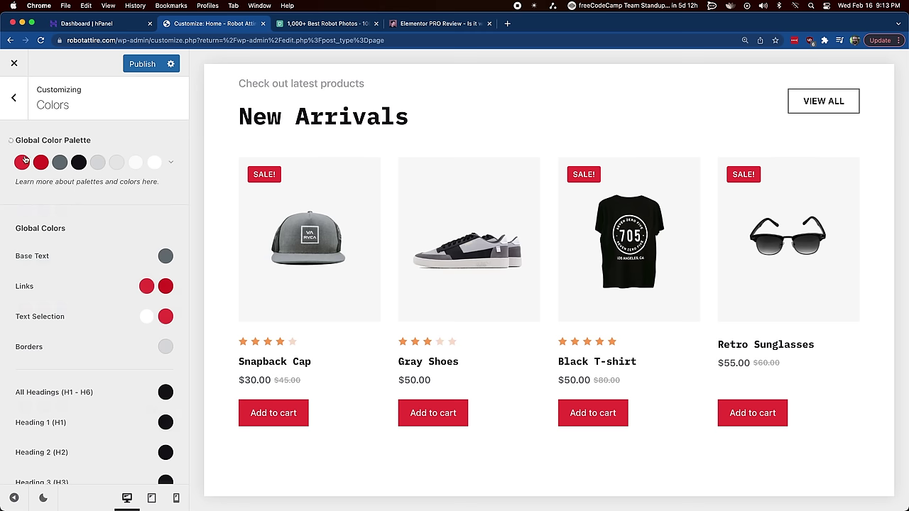
click(21, 163)
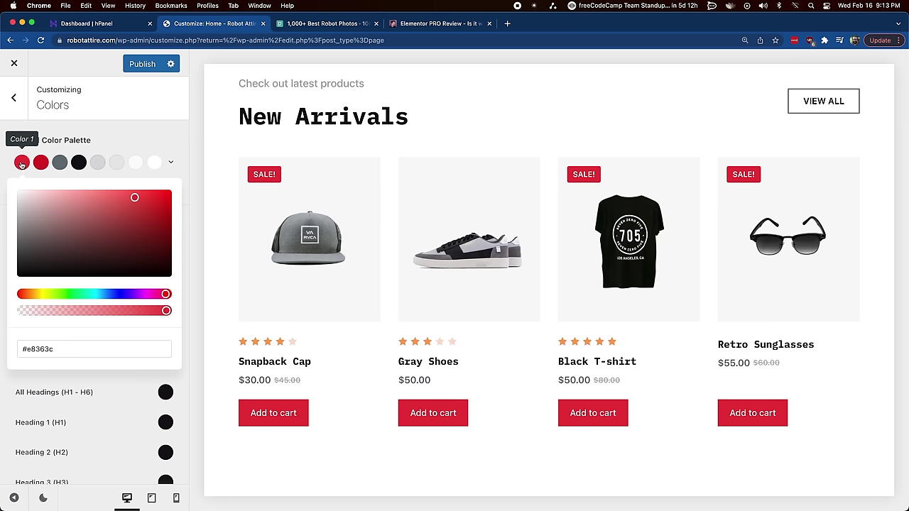
click(120, 295)
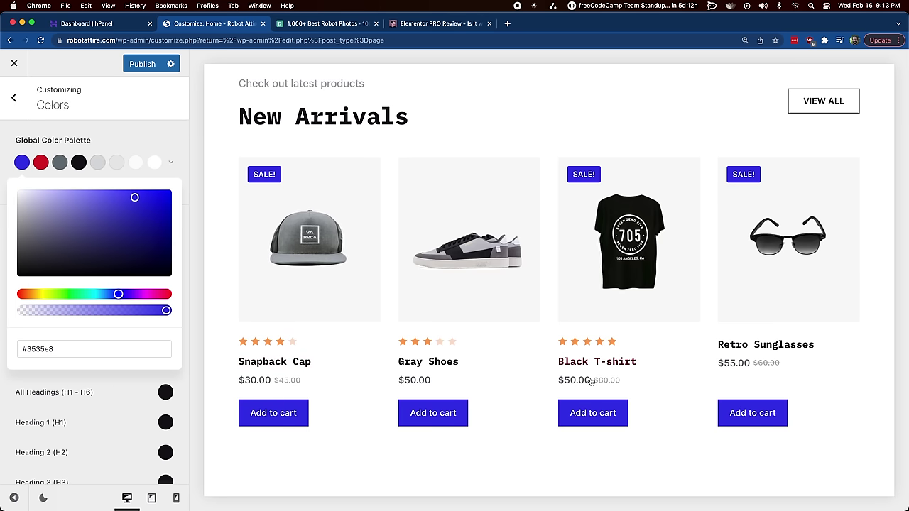
scroll(555, 378, down, 1)
scroll(555, 378, down, 5)
scroll(550, 377, down, 4)
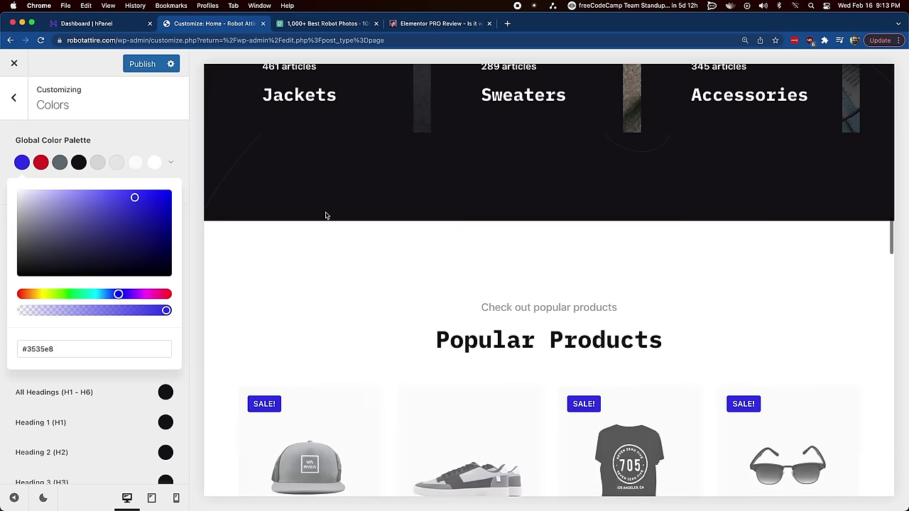
scroll(547, 414, down, 15)
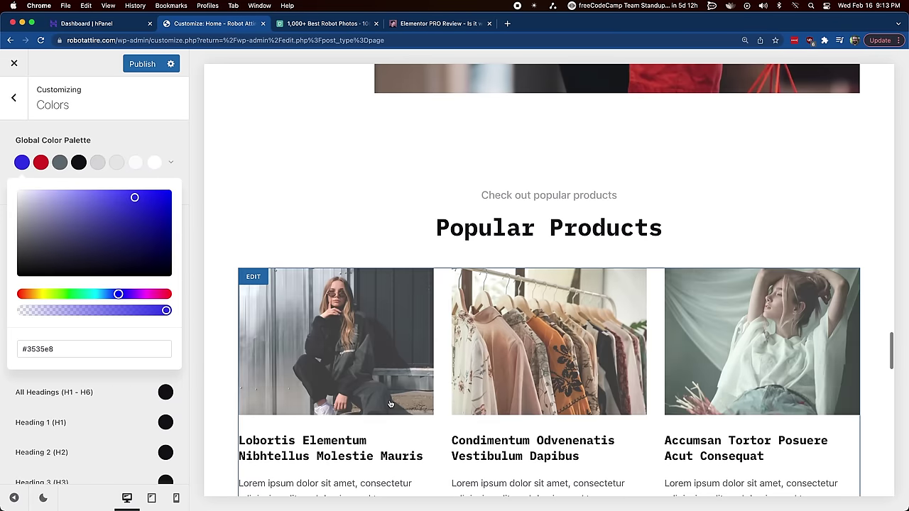
scroll(387, 408, down, 12)
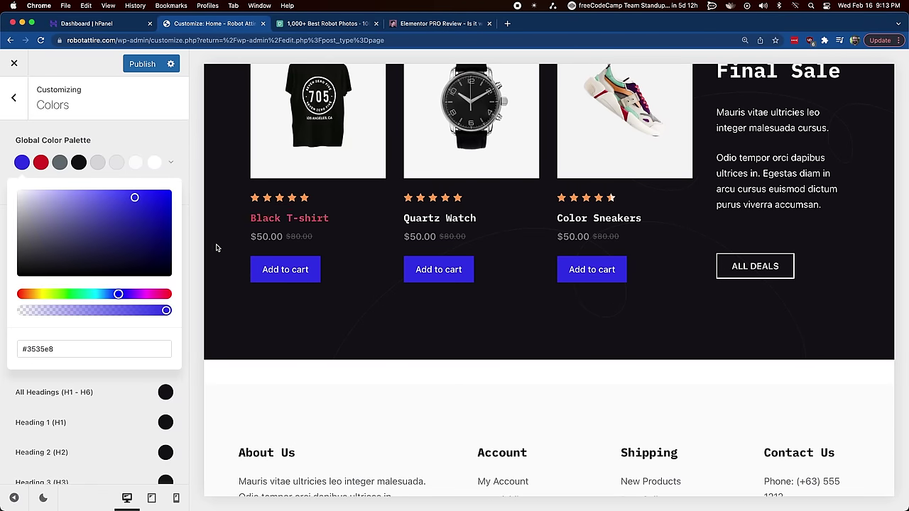
Step: Set palette Color 2 to green #458d2b and Color 3 to dark red #472b2b
click(41, 162)
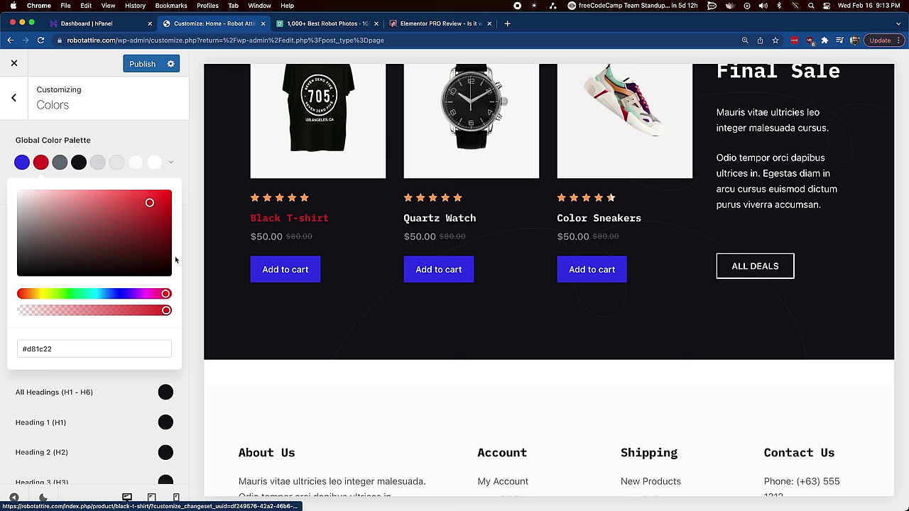
click(64, 293)
drag(141, 228, 124, 228)
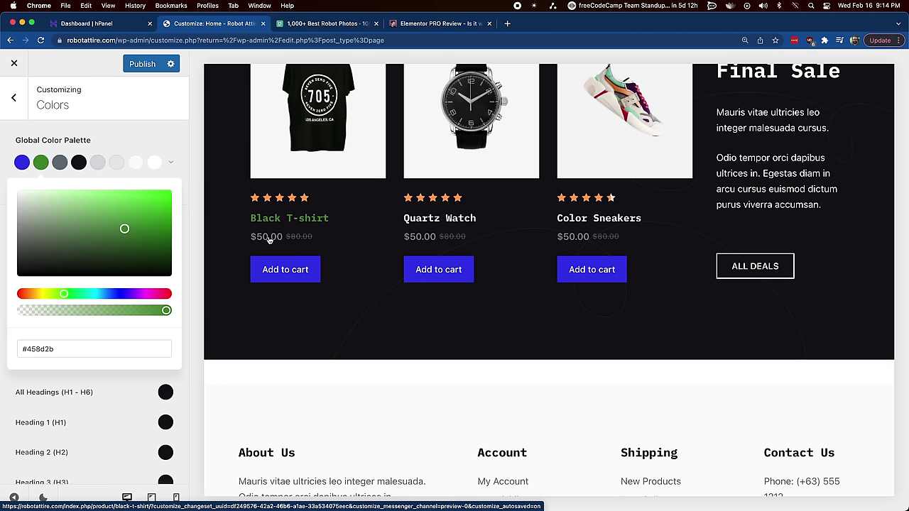
click(60, 162)
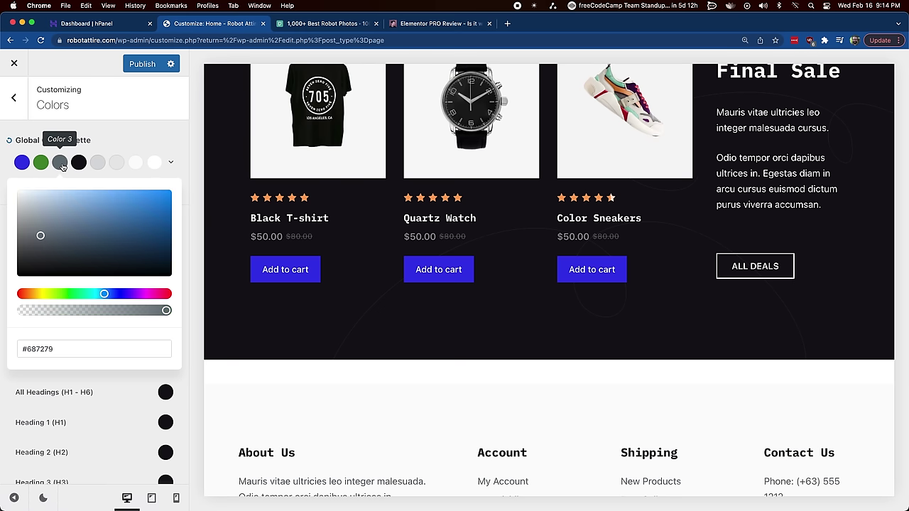
click(27, 297)
click(134, 215)
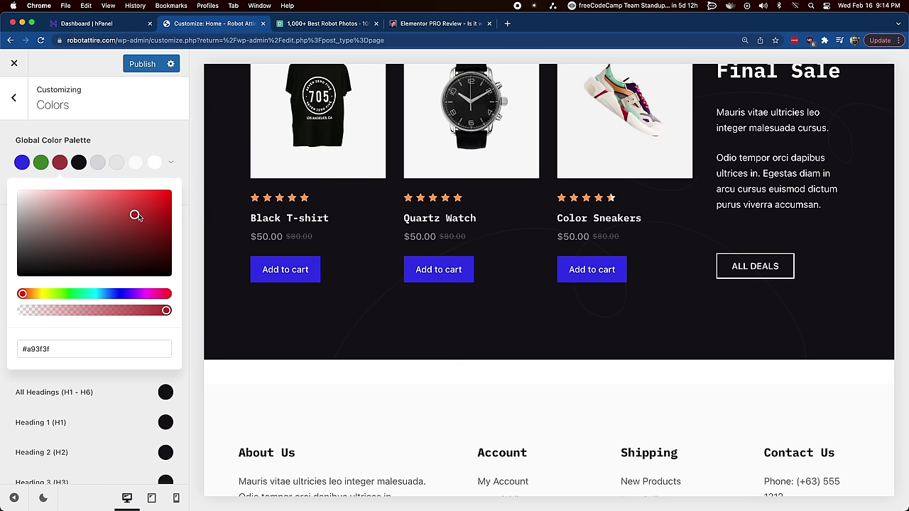
scroll(357, 377, down, 5)
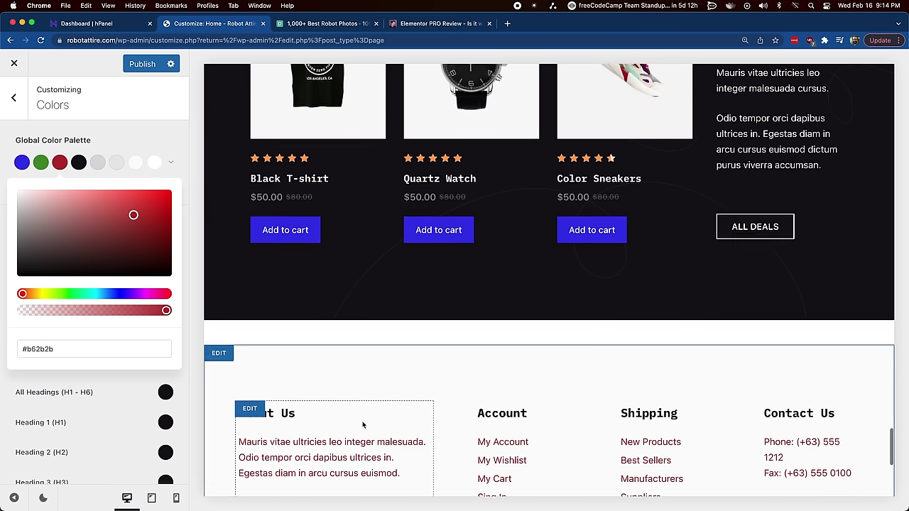
mouse_move(56, 250)
mouse_down()
mouse_move(59, 262)
mouse_move(79, 253)
mouse_up()
scroll(363, 300, up, 15)
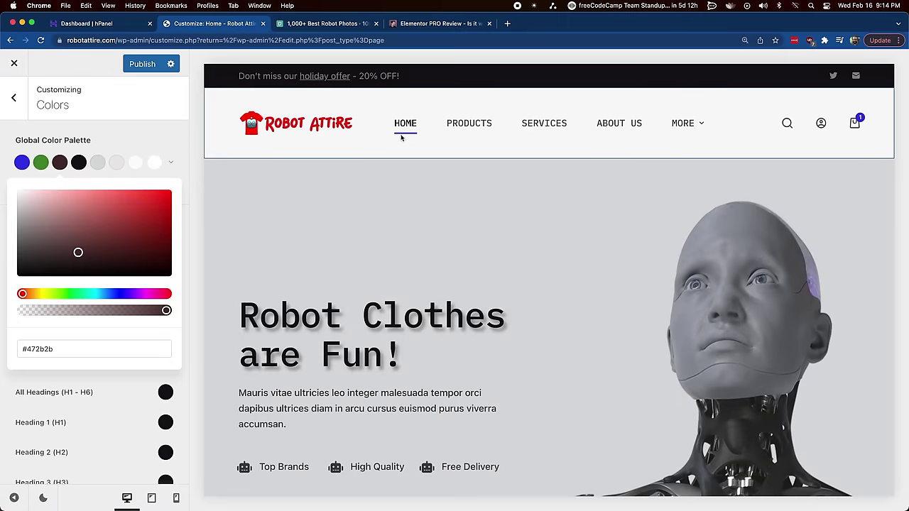
Step: Set palette Color 1 to pure red #ff0000 and return to the main Customizer options
click(22, 162)
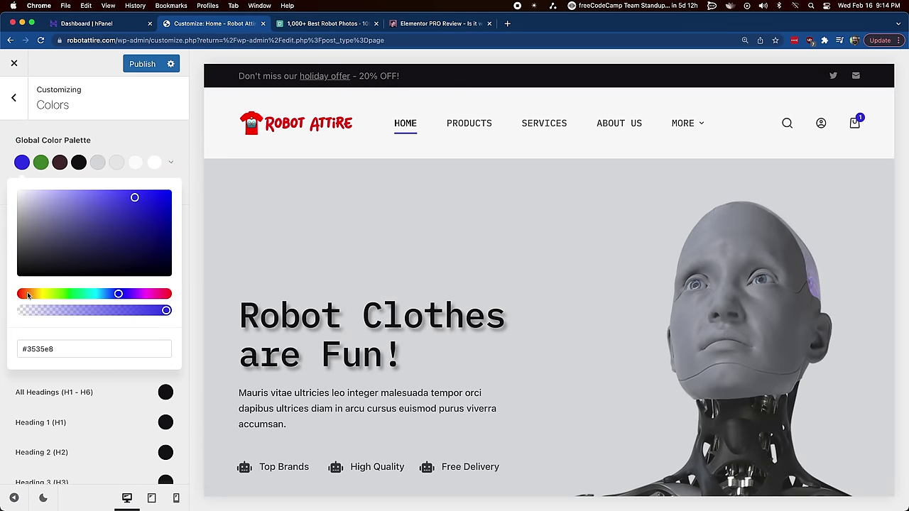
drag(27, 295, 20, 295)
drag(145, 202, 200, 176)
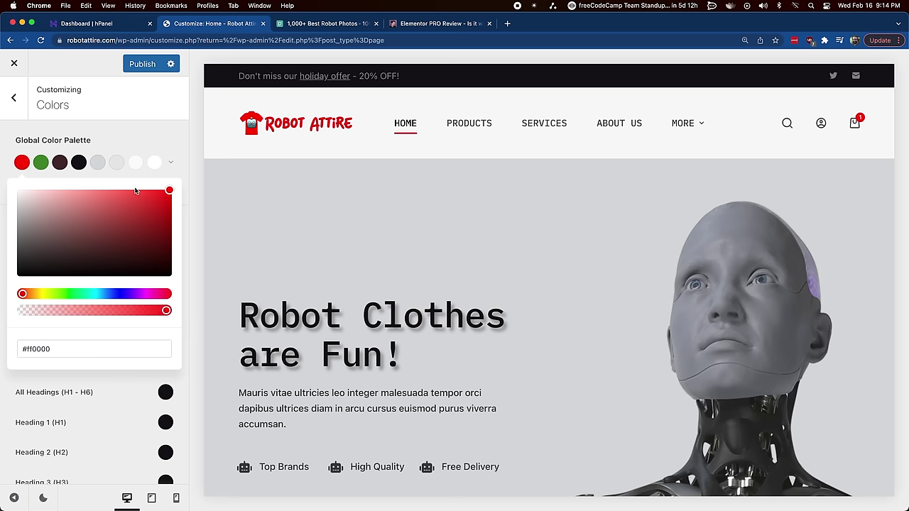
click(161, 117)
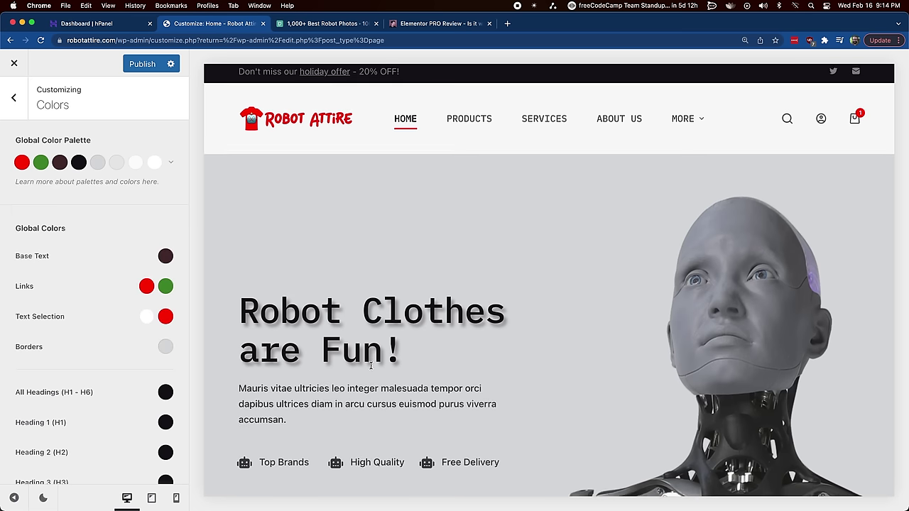
scroll(337, 288, down, 5)
scroll(321, 293, up, 5)
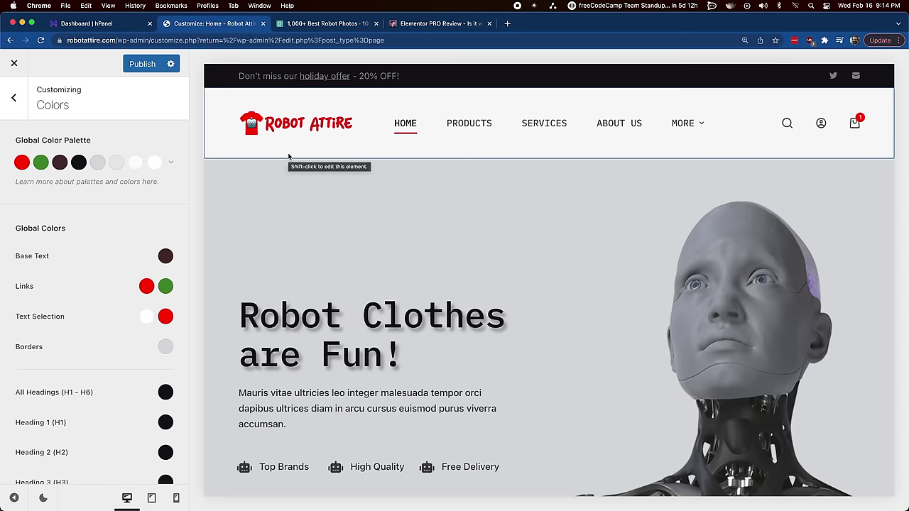
scroll(108, 356, down, 6)
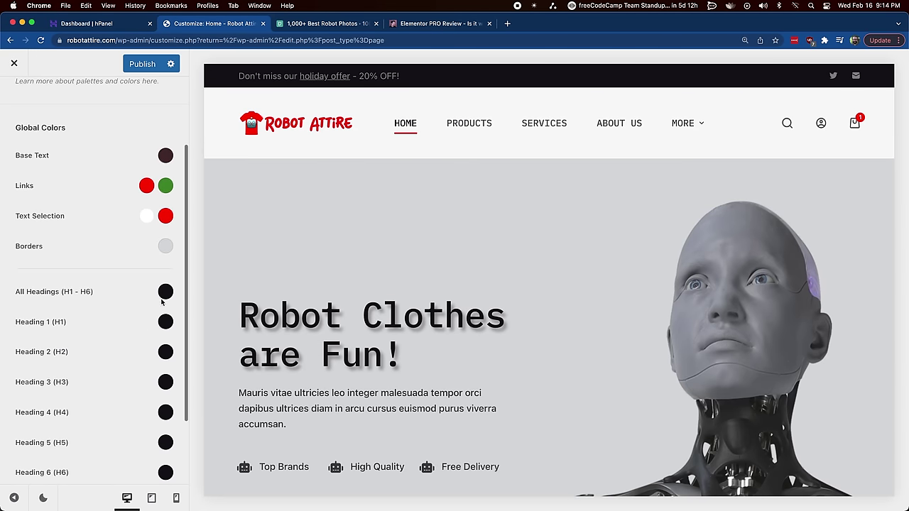
scroll(158, 366, up, 6)
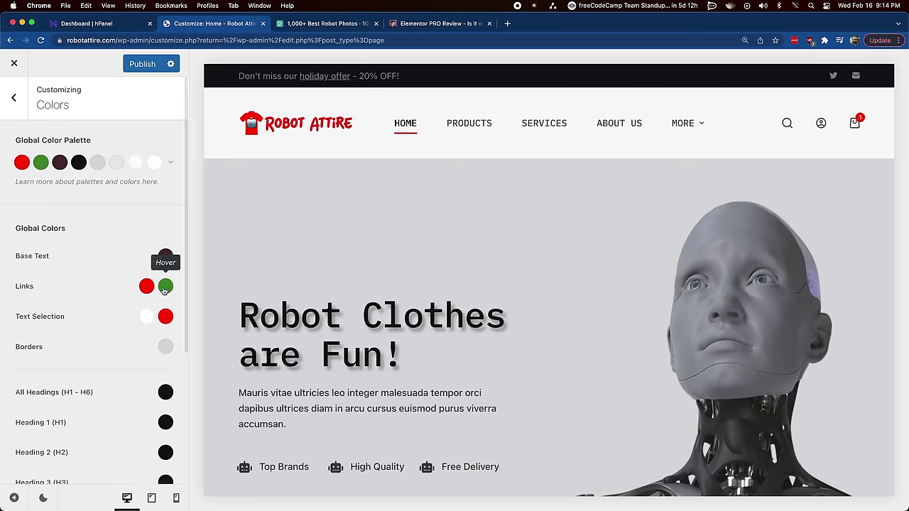
click(19, 102)
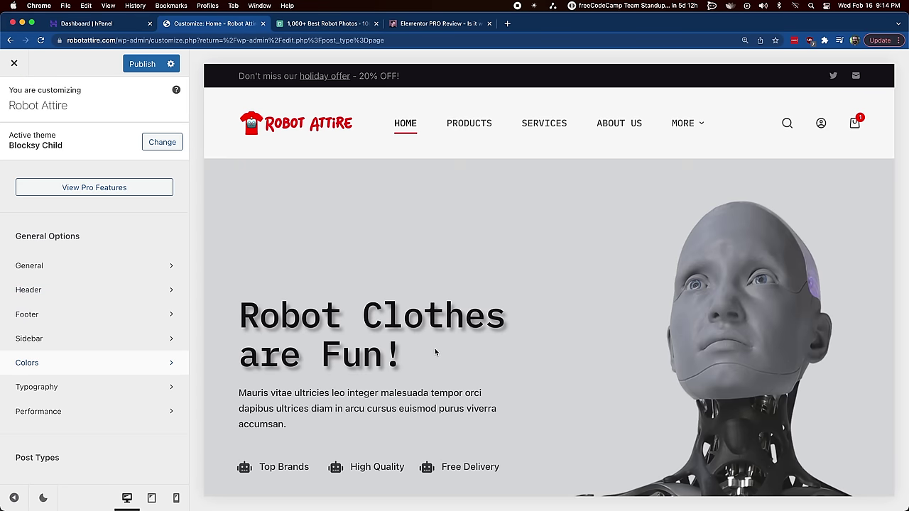
Step: Open the Menu 1 element settings in the header builder
scroll(435, 352, down, 15)
click(42, 289)
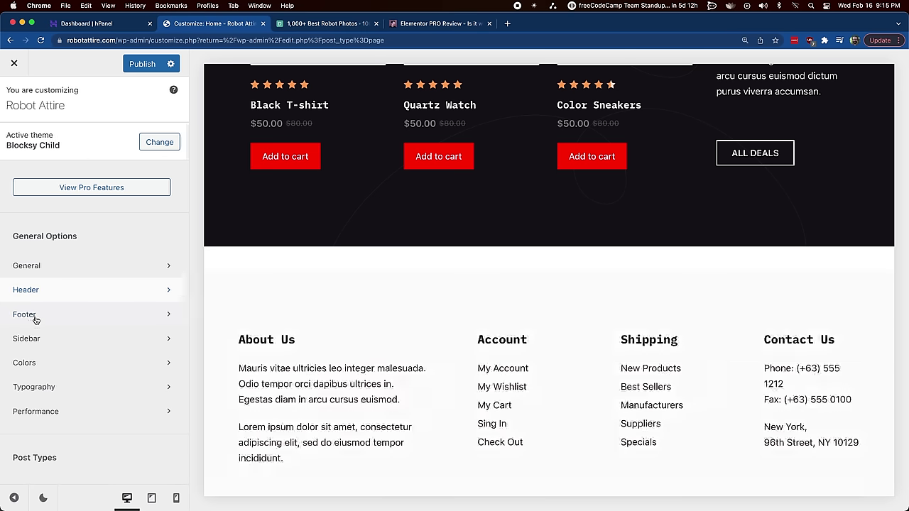
click(14, 98)
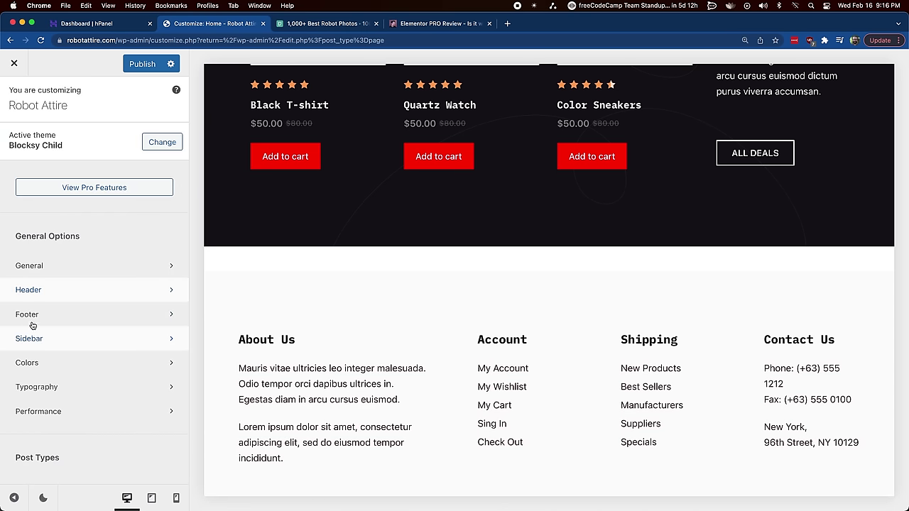
scroll(540, 156, up, 15)
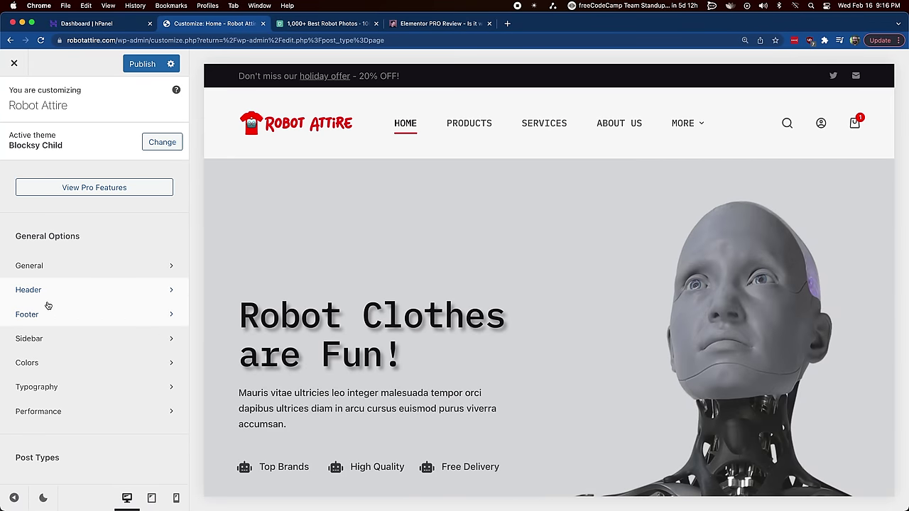
click(46, 290)
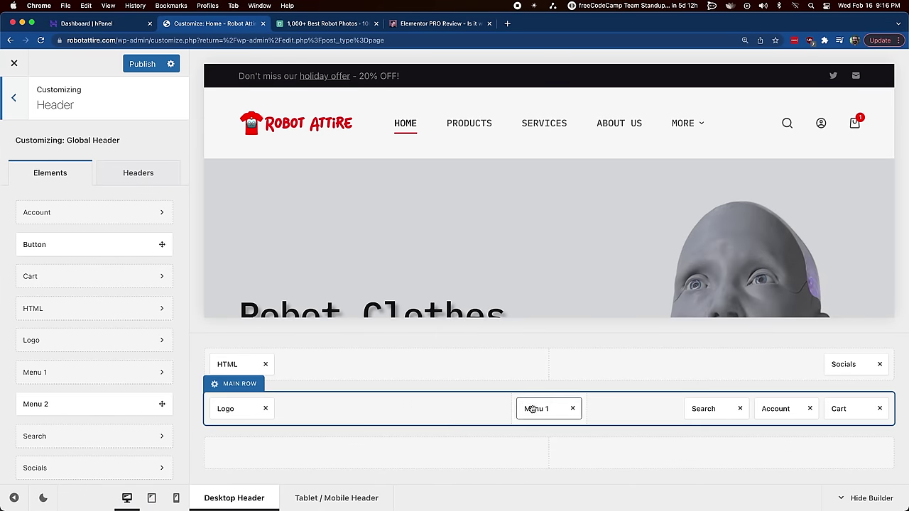
click(535, 409)
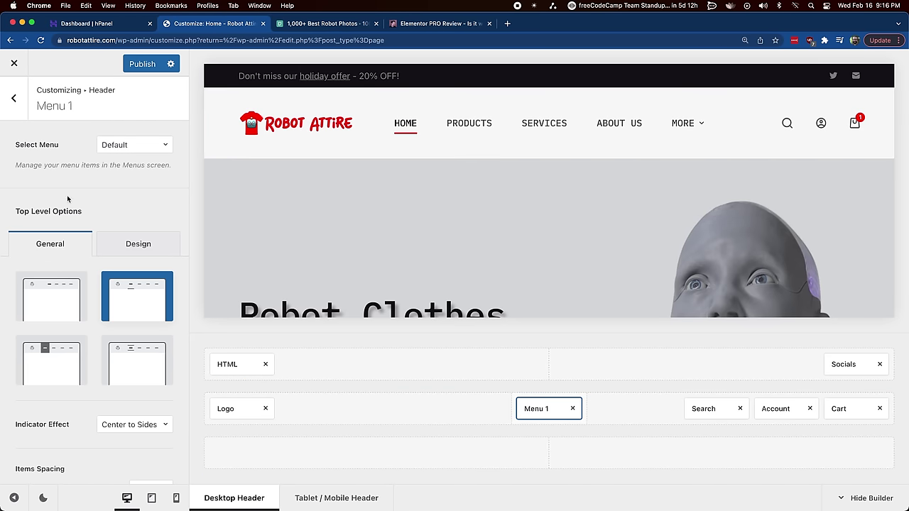
Step: Stay in the Customizer instead of leaving, and publish the colour changes
click(14, 66)
click(496, 104)
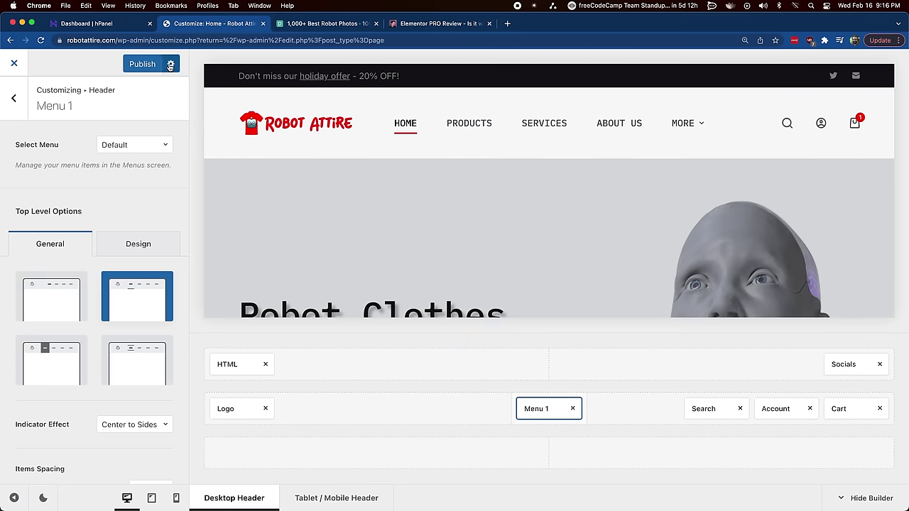
click(142, 64)
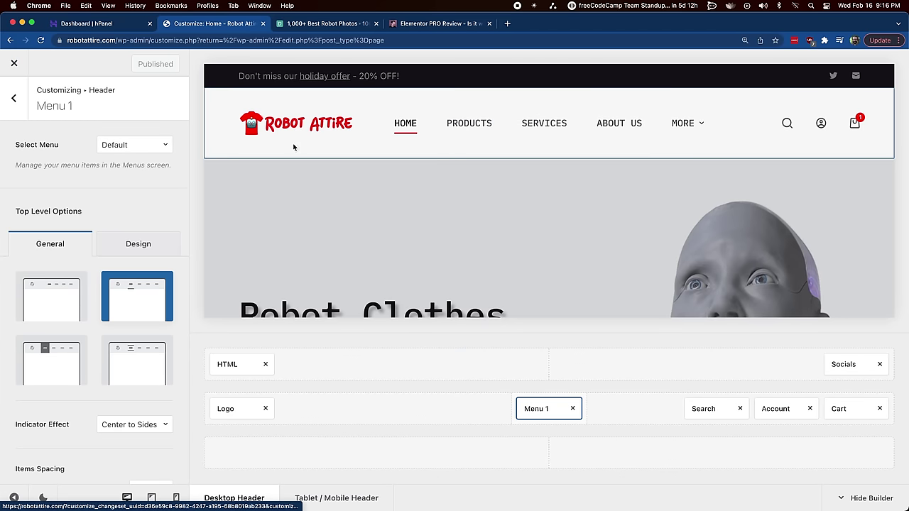
Step: Leave the Customizer and go to the Appearance > Menus editor
click(15, 65)
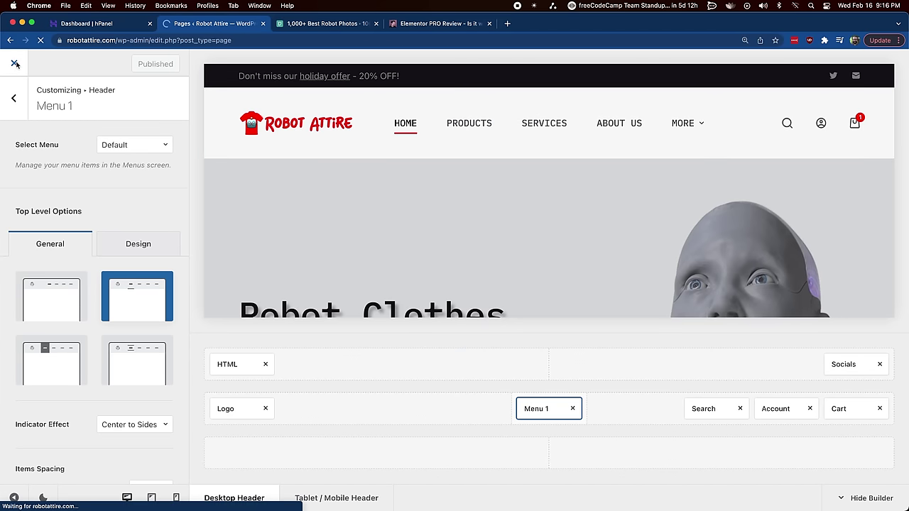
scroll(49, 424, down, 2)
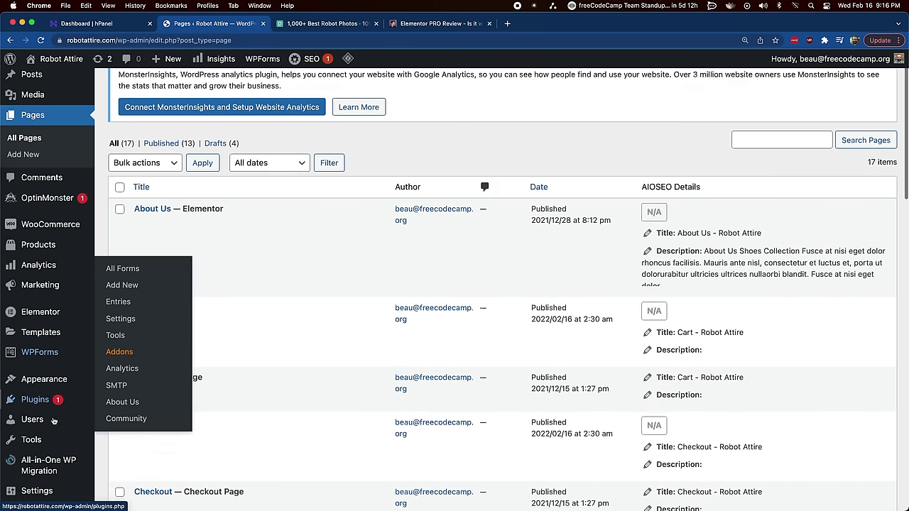
mouse_move(49, 374)
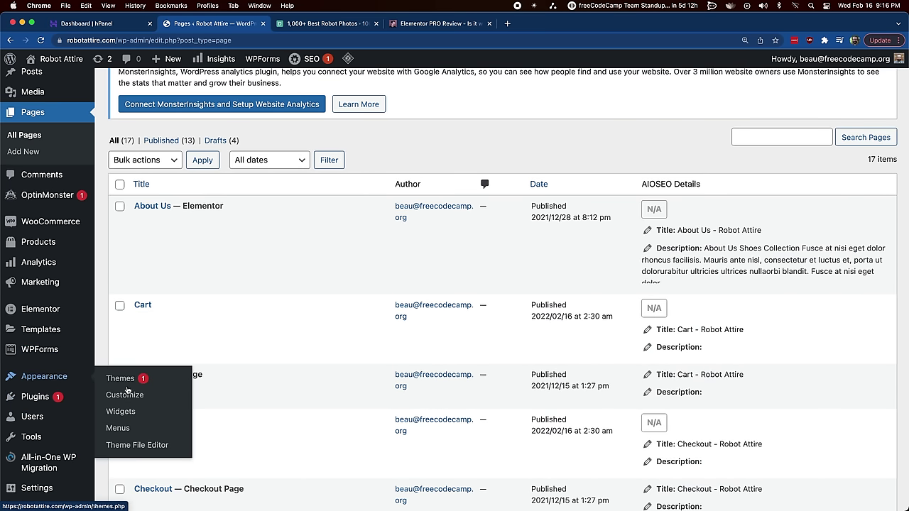
click(115, 429)
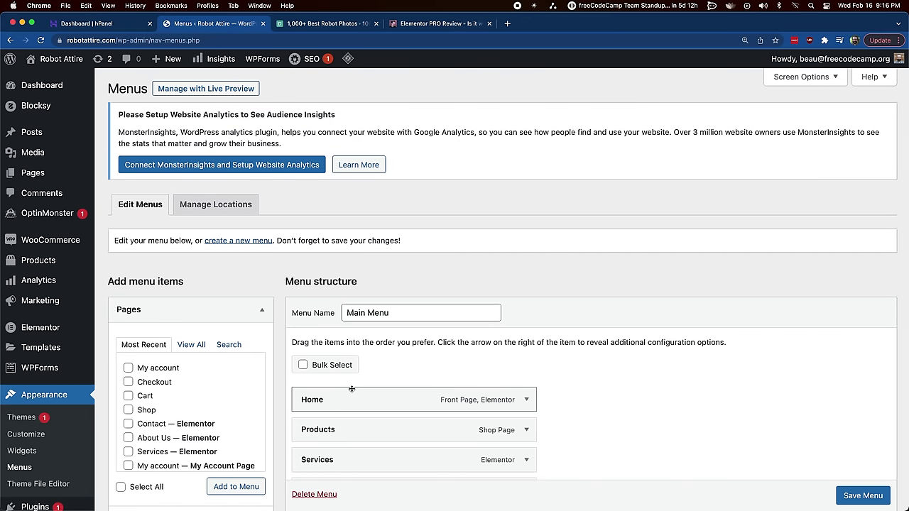
scroll(689, 350, down, 5)
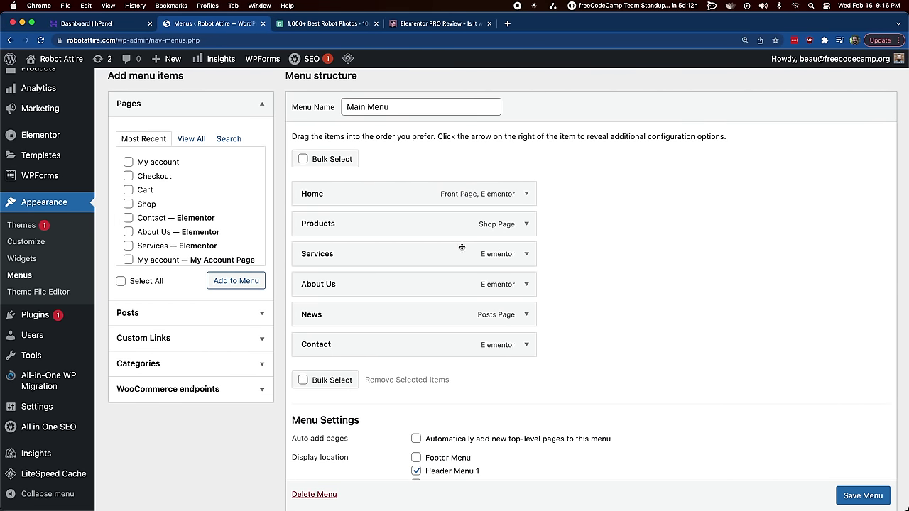
Step: Remove the Services and News entries from the Main Menu
click(526, 253)
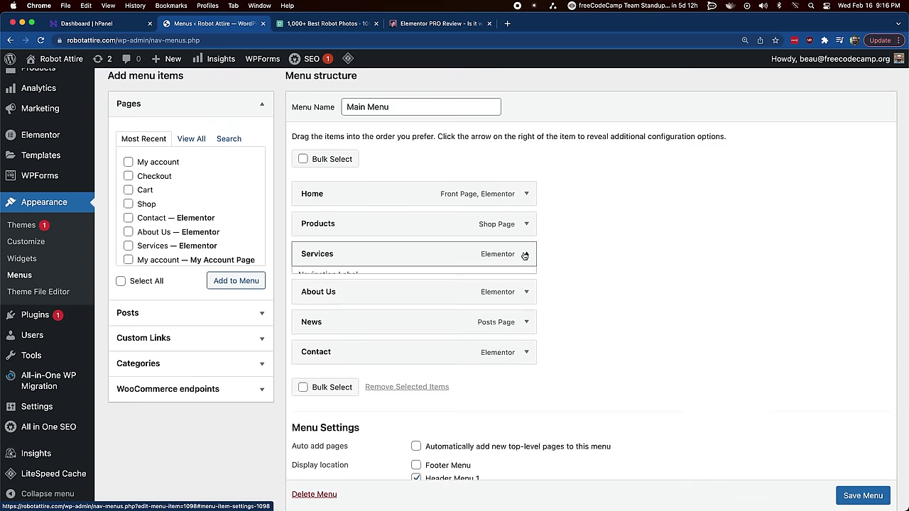
click(312, 362)
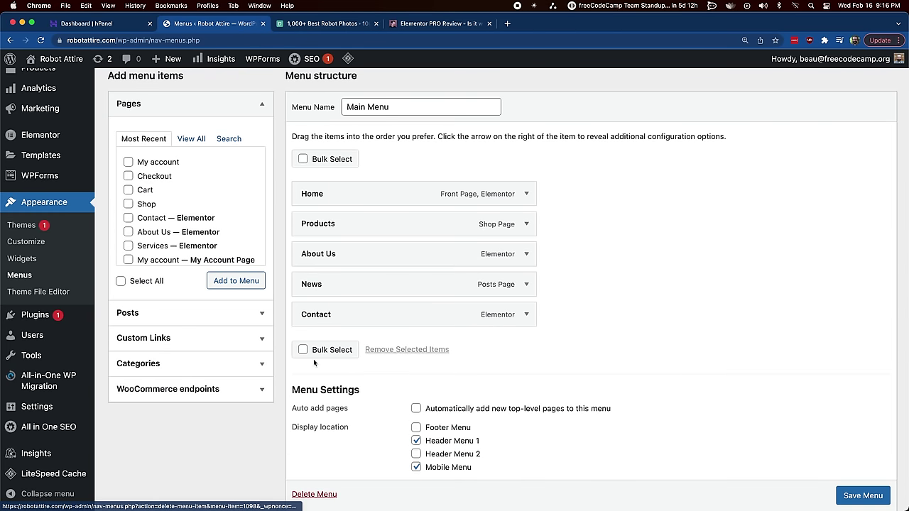
click(526, 284)
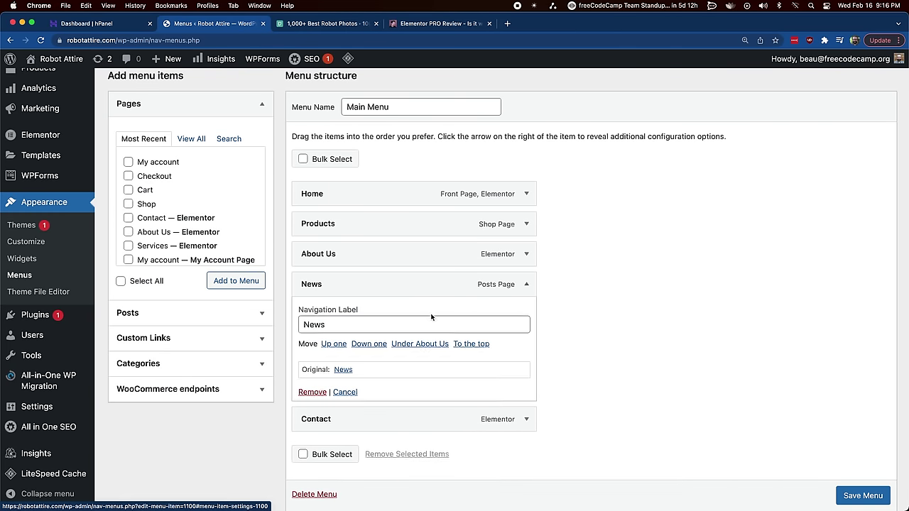
click(312, 392)
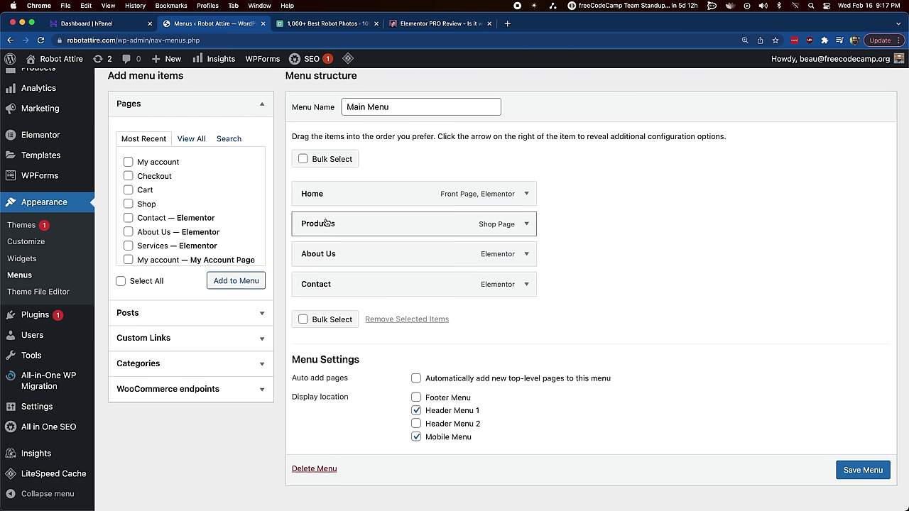
scroll(206, 309, up, 5)
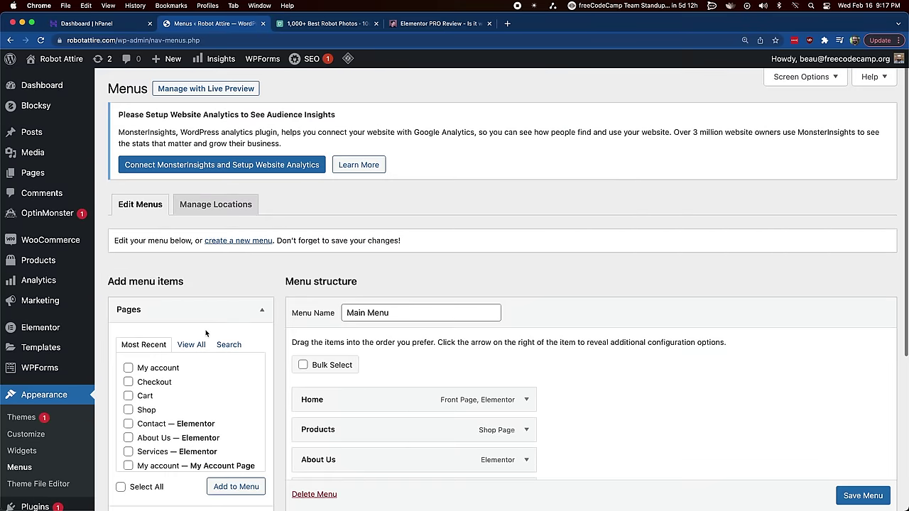
Step: Visit the live Robot Attire site, discarding the unsaved menu edits
mouse_move(61, 86)
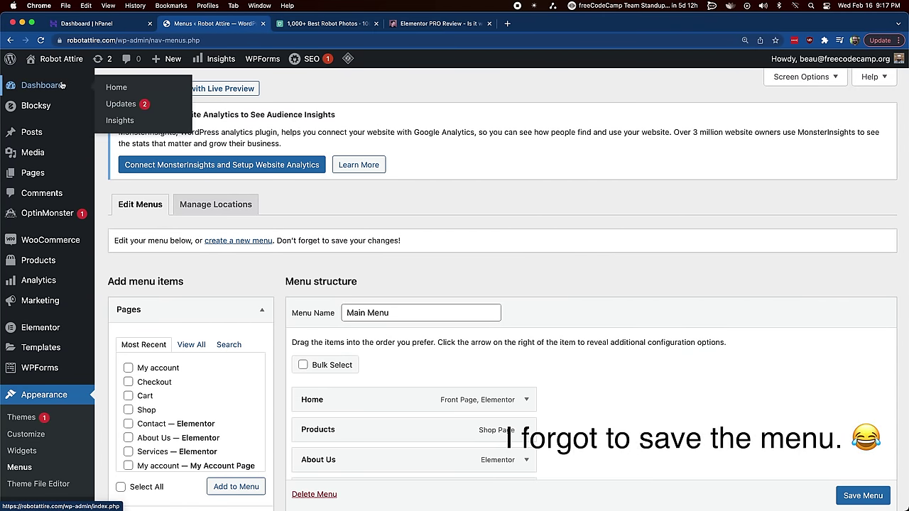
mouse_move(54, 63)
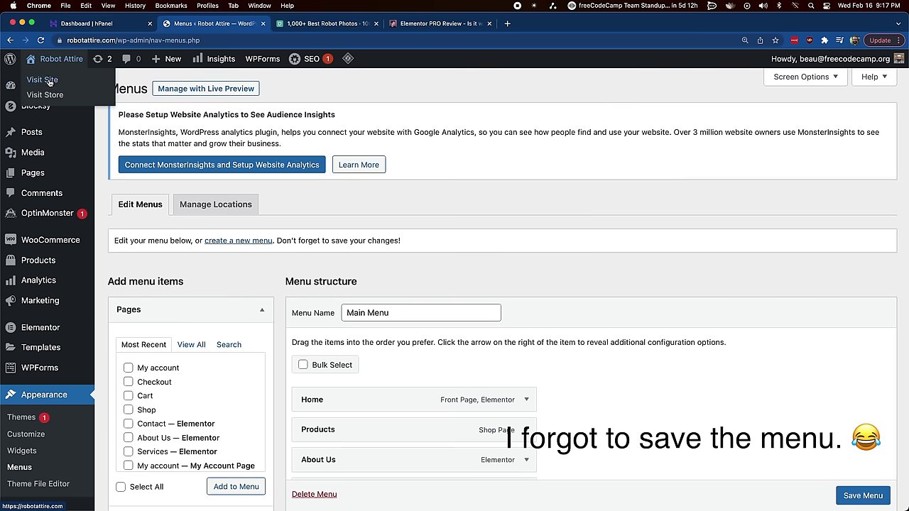
click(48, 80)
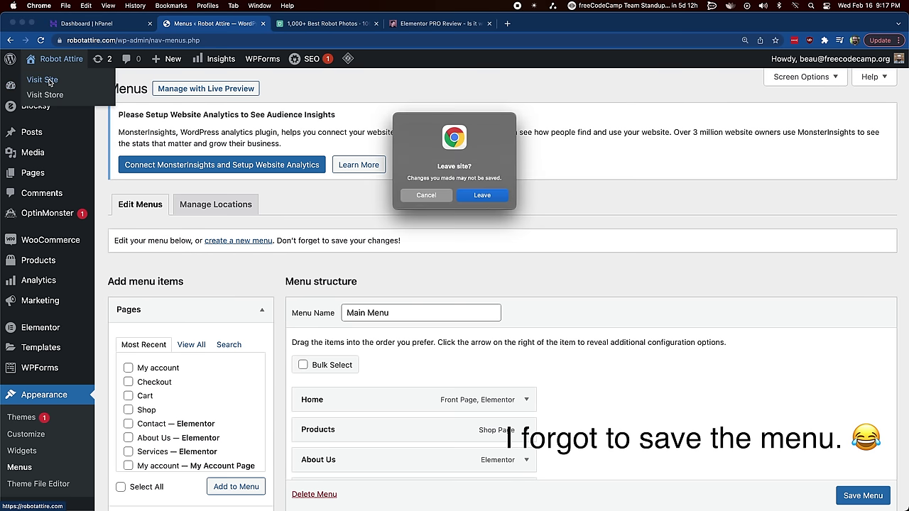
click(483, 196)
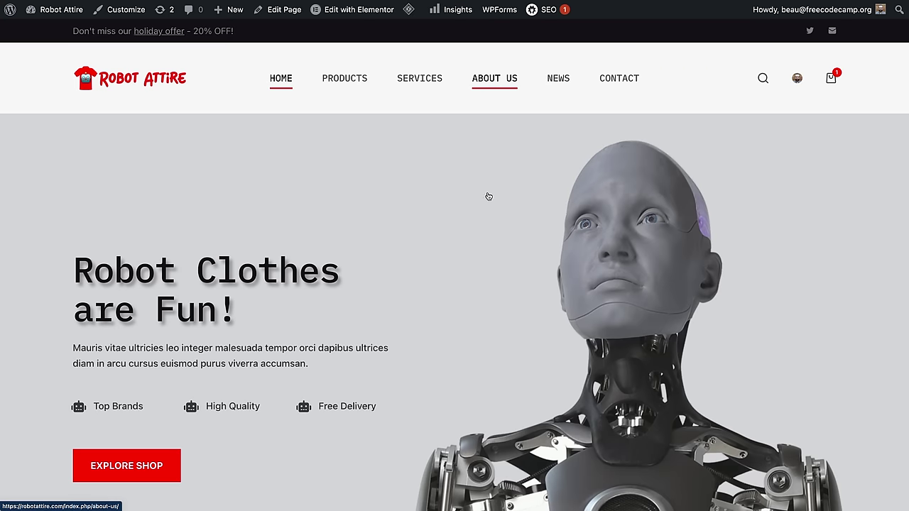
Step: Open the About Us page for editing in Elementor
scroll(471, 260, down, 10)
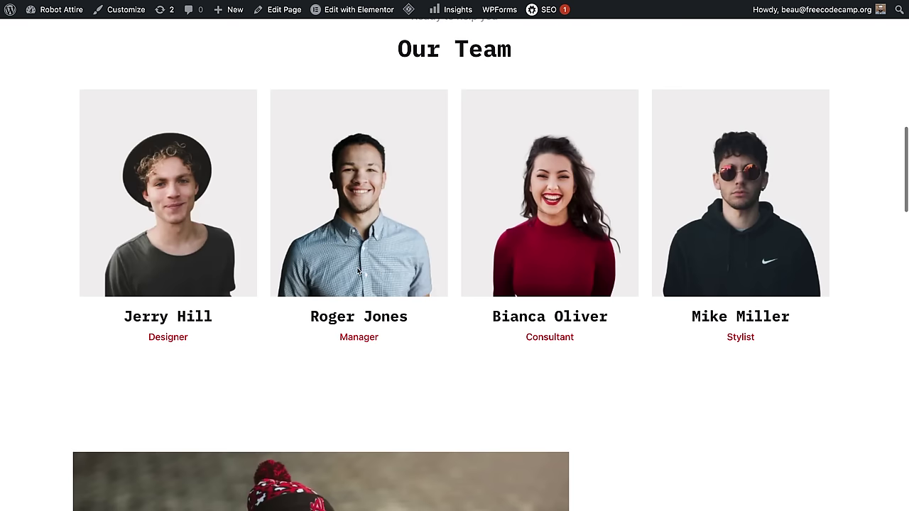
scroll(359, 271, down, 5)
scroll(359, 273, up, 20)
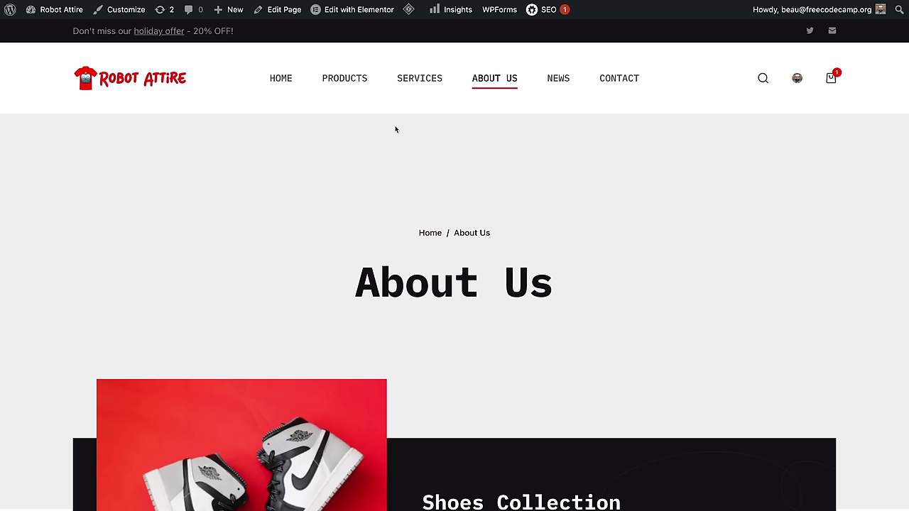
click(368, 10)
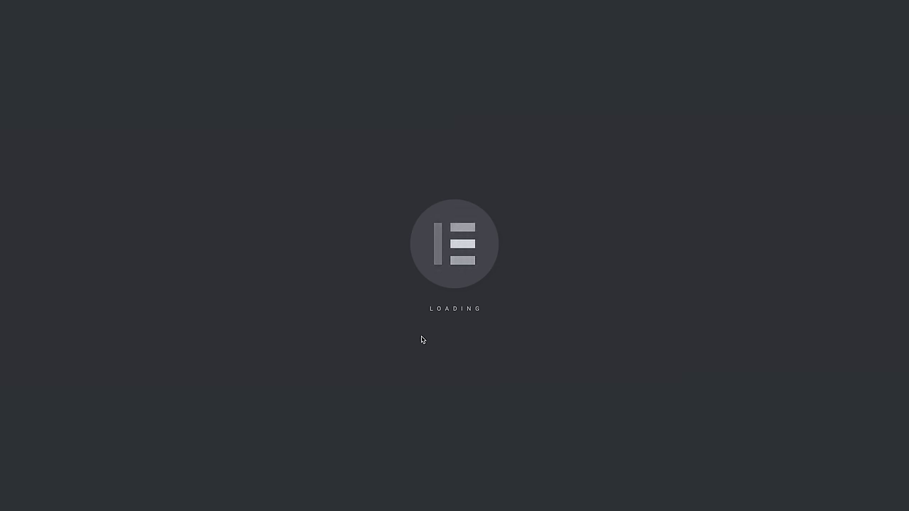
Step: Delete the Shoes Collection section from the About Us page
scroll(441, 336, down, 6)
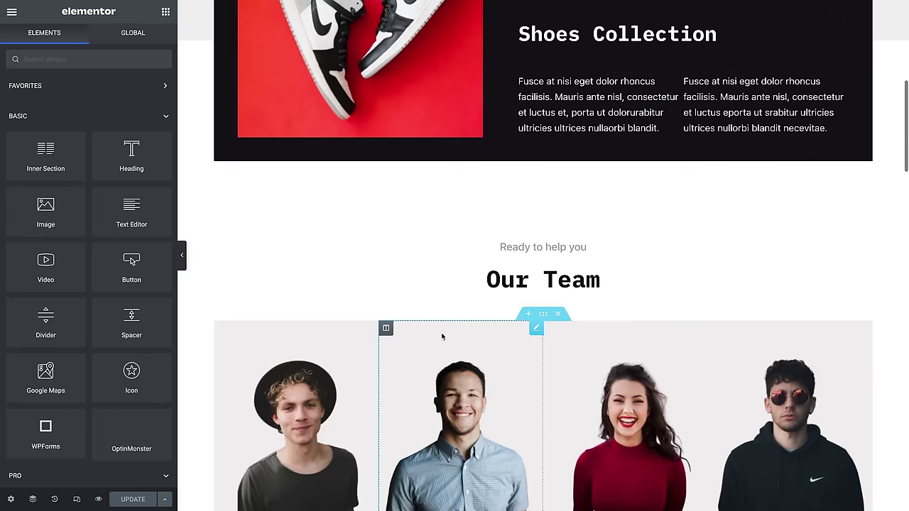
scroll(442, 337, up, 6)
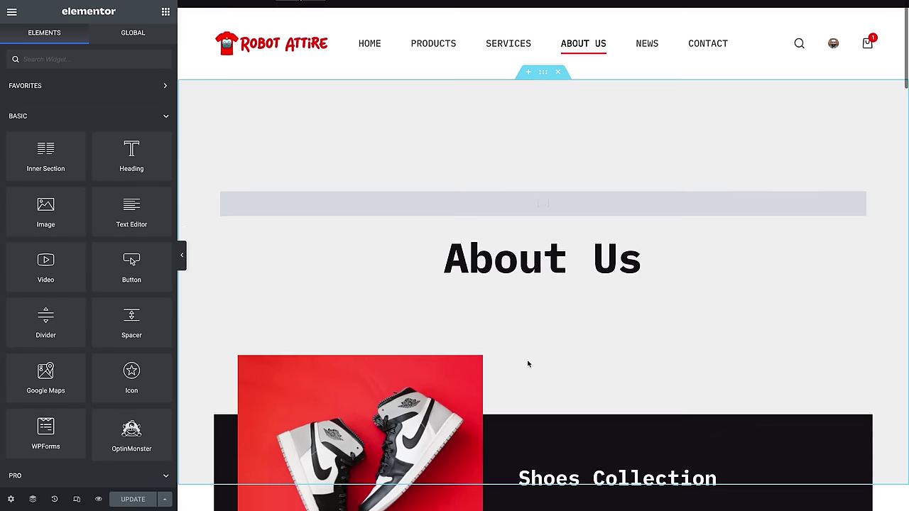
scroll(528, 364, down, 1)
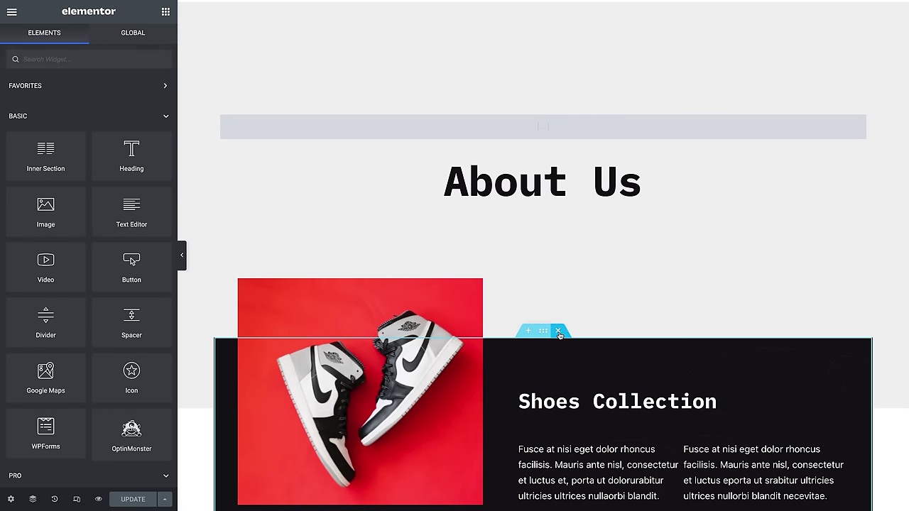
click(559, 333)
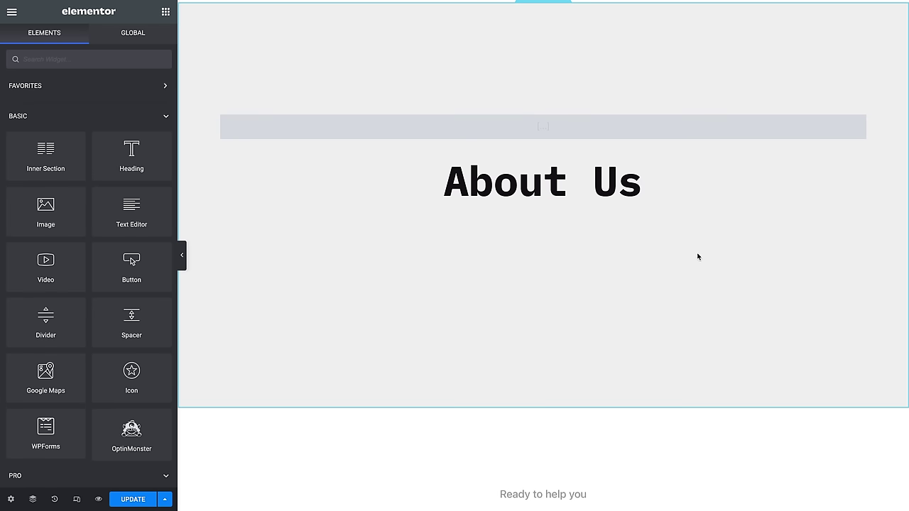
Step: Show the About Us title section's Style and Advanced settings, with padding 180 top and 340 bottom
scroll(504, 359, up, 1)
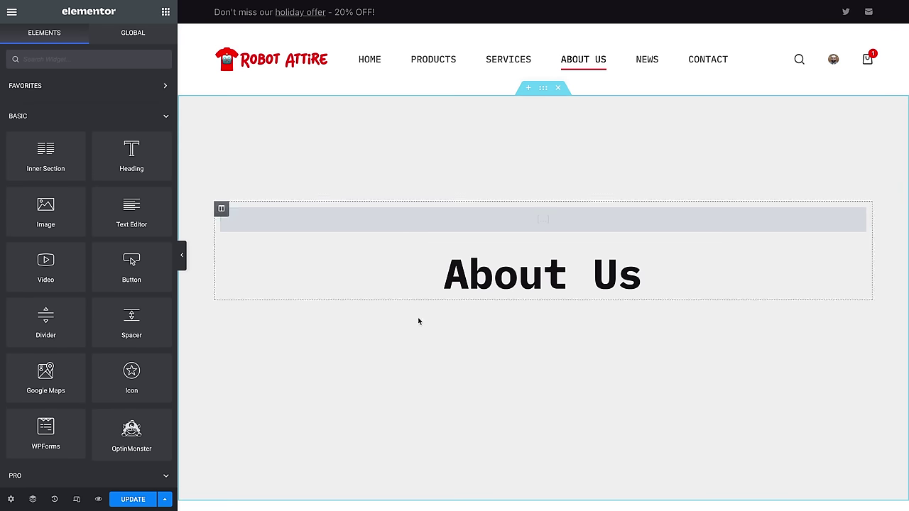
scroll(433, 399, down, 4)
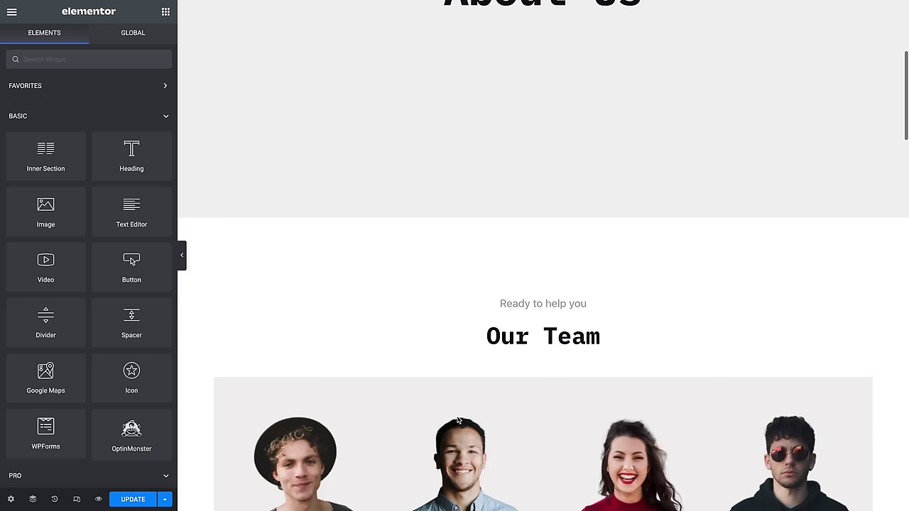
scroll(468, 417, up, 2)
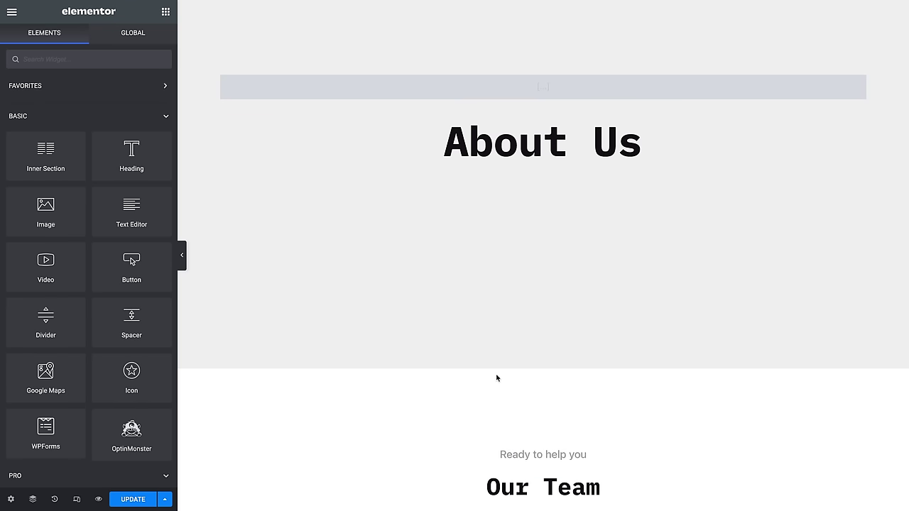
scroll(560, 313, up, 3)
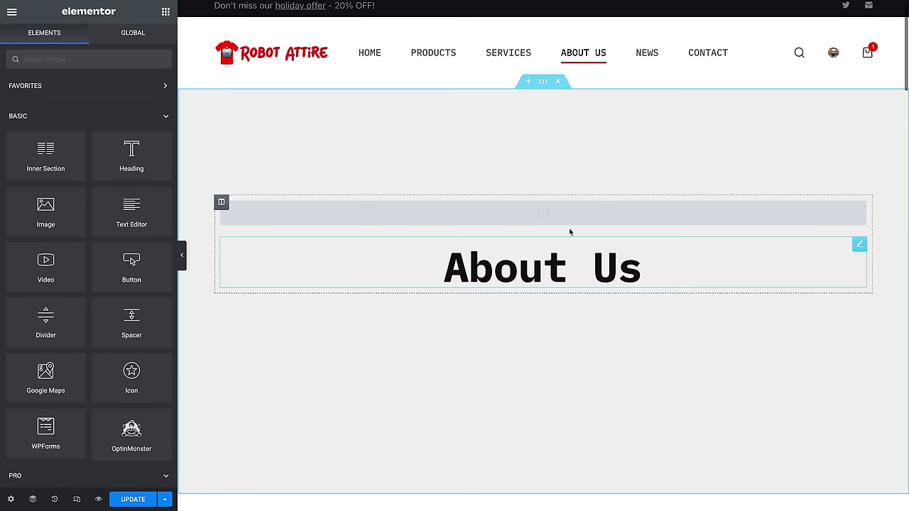
click(540, 83)
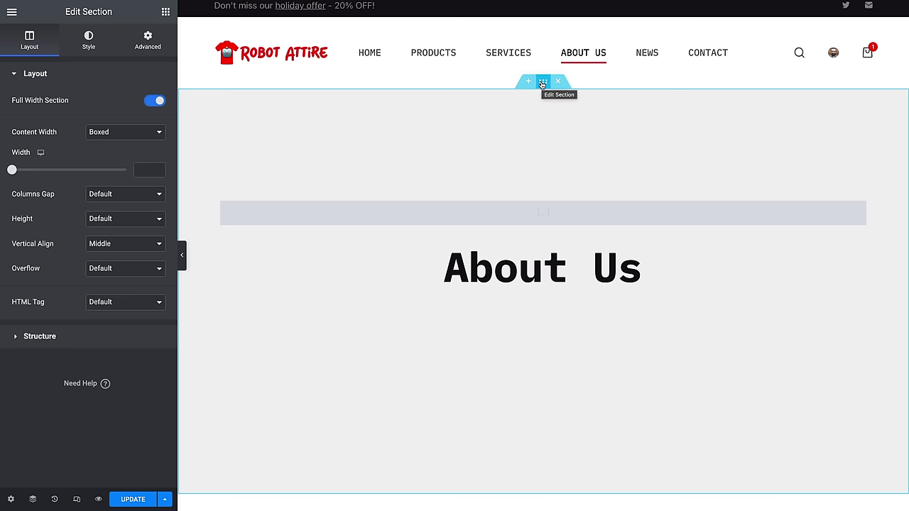
click(89, 44)
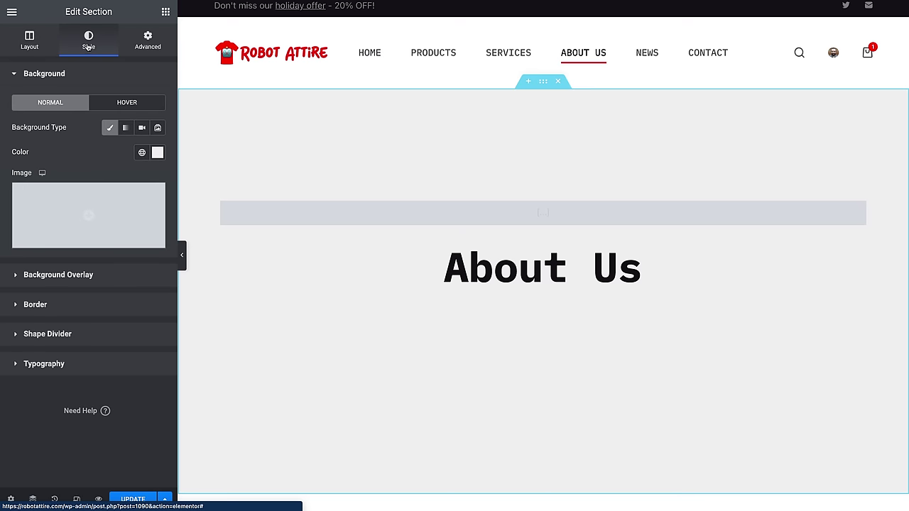
click(139, 46)
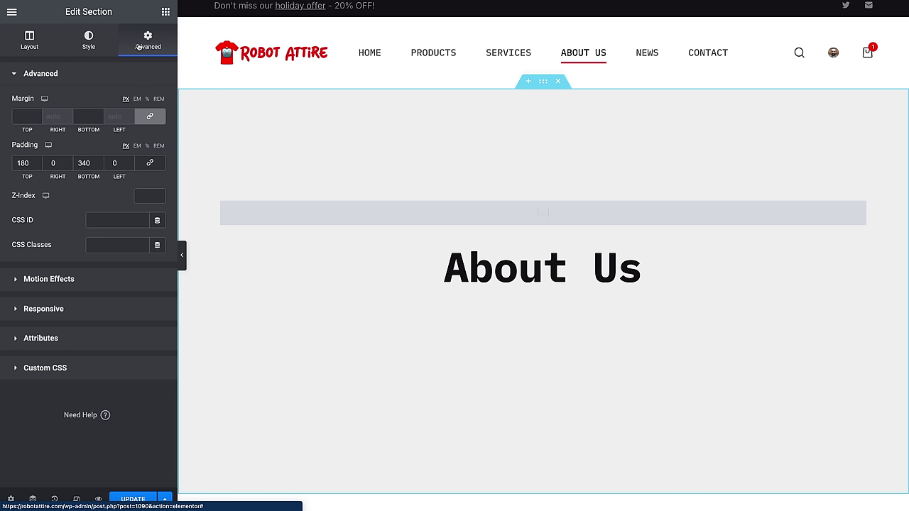
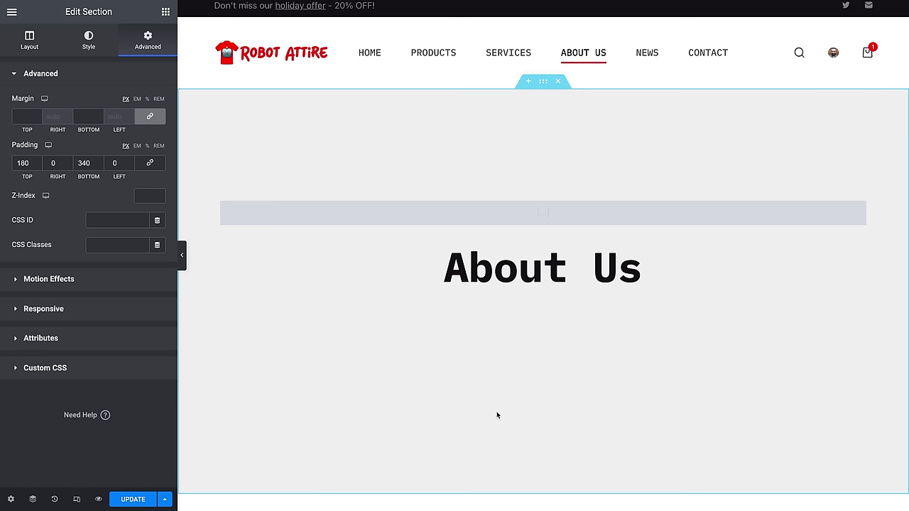
Step: Set the About Us banner section's top and bottom padding to 0
double_click(23, 164)
text(0)
double_click(84, 164)
text(0)
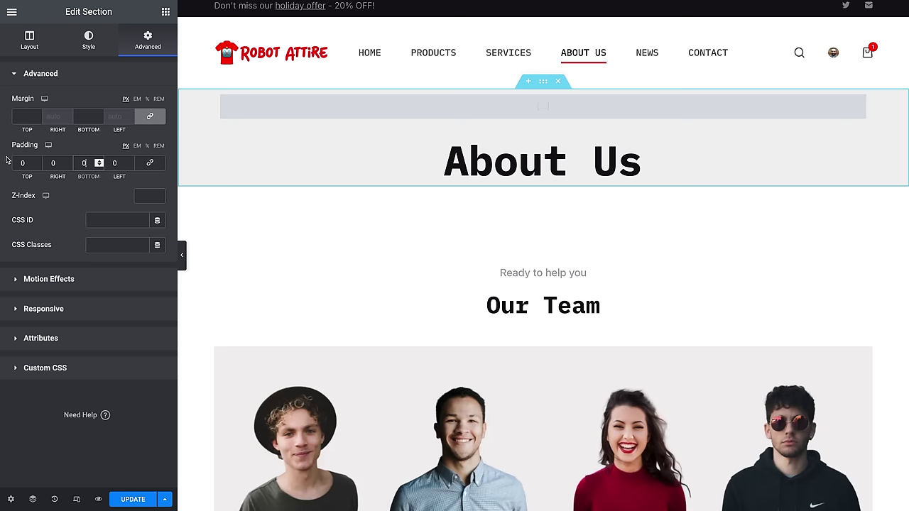
scroll(519, 256, down, 3)
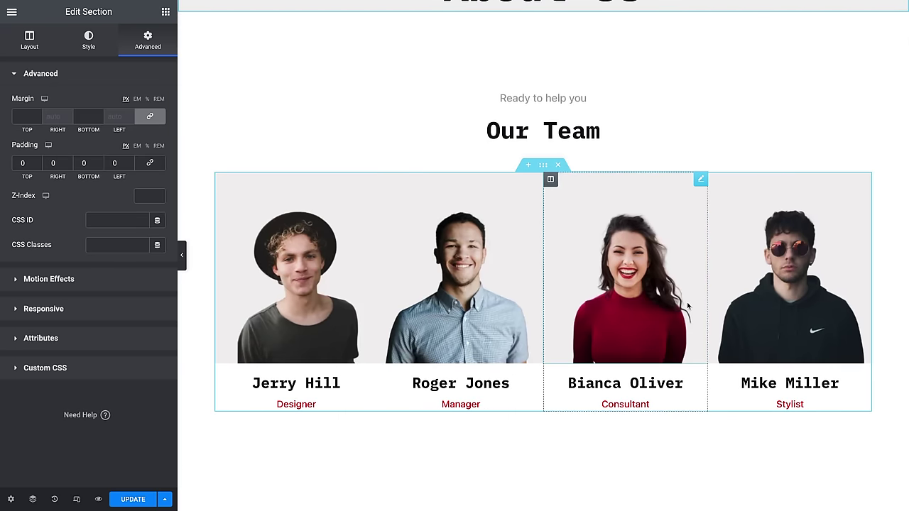
Step: Check the Jerry Hill team heading, save the About Us page, and go to Contact
click(335, 384)
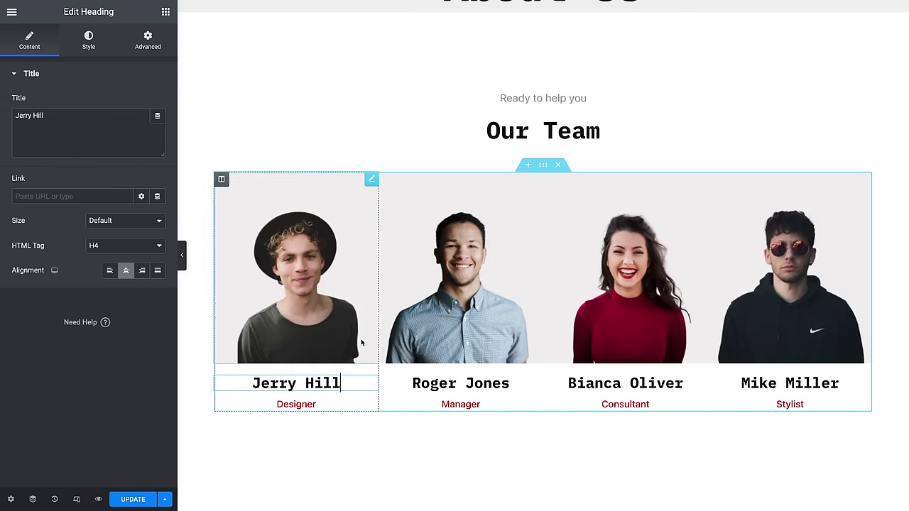
scroll(464, 363, down, 1)
scroll(463, 359, down, 7)
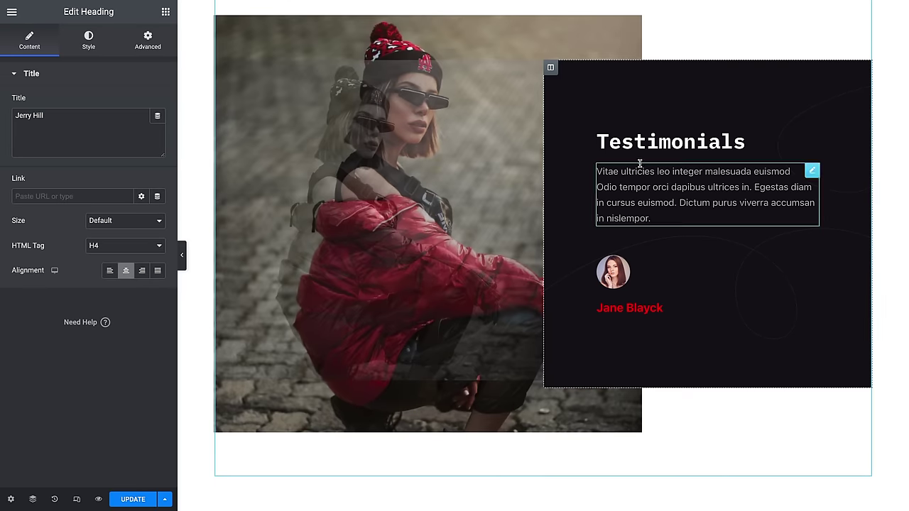
scroll(587, 311, up, 2)
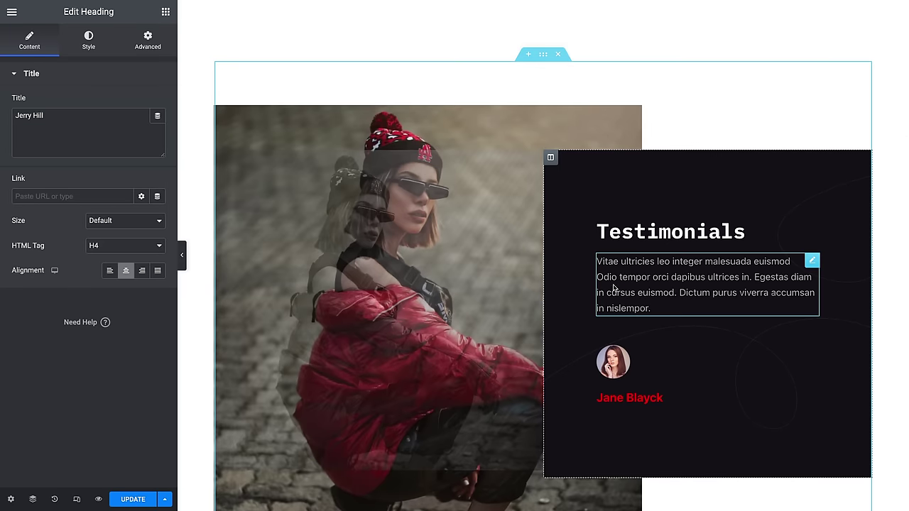
scroll(610, 303, up, 8)
scroll(610, 303, up, 1)
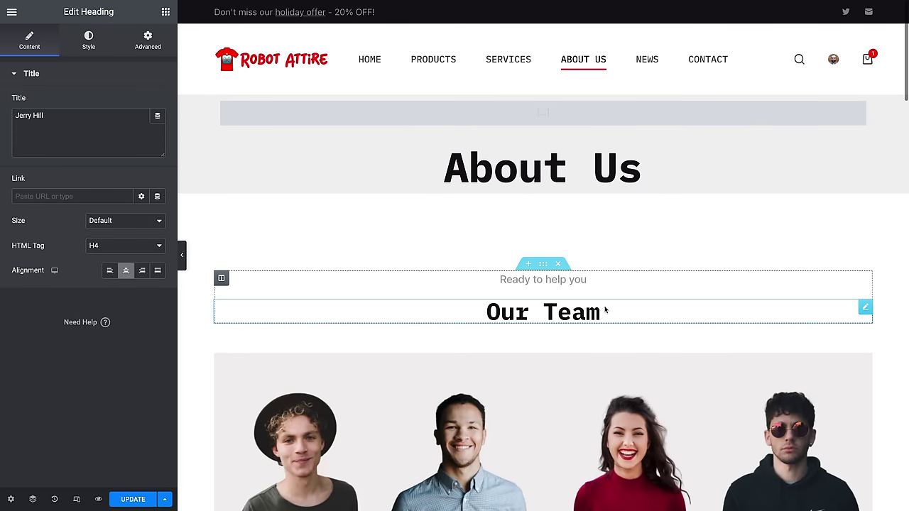
click(718, 60)
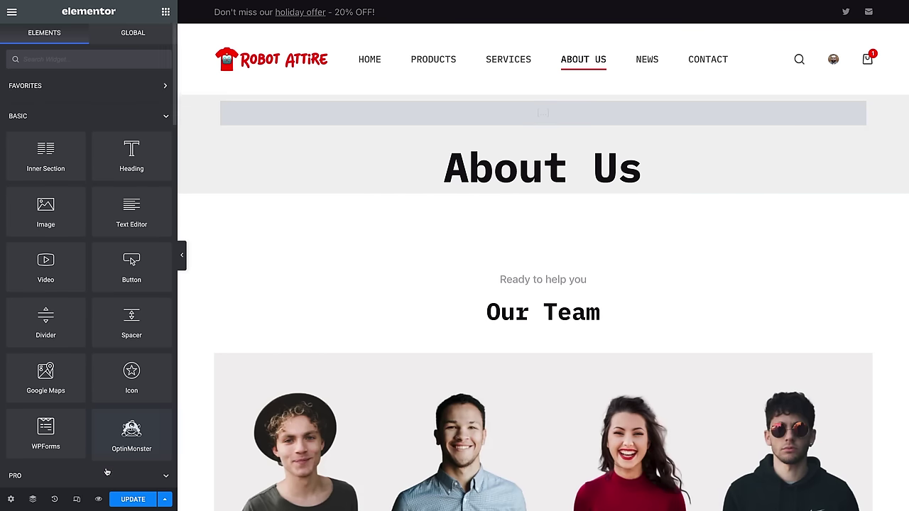
click(137, 502)
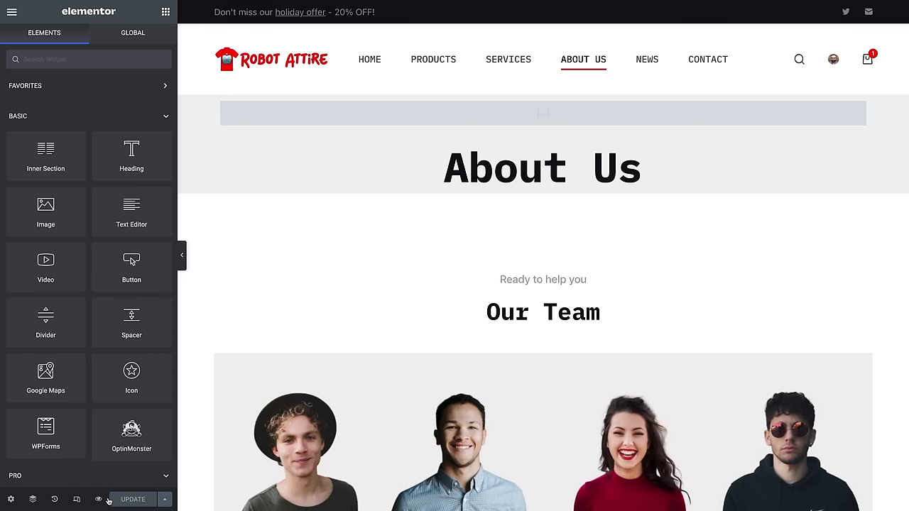
click(698, 59)
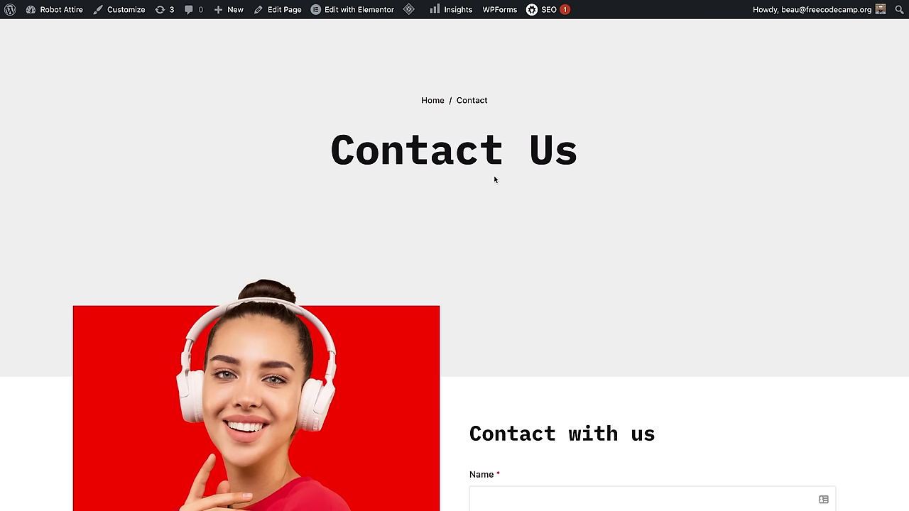
Step: Open the Simple Contact Form in the WPForms builder via the admin bar's WPForms menu
scroll(495, 179, down, 2)
scroll(495, 179, down, 5)
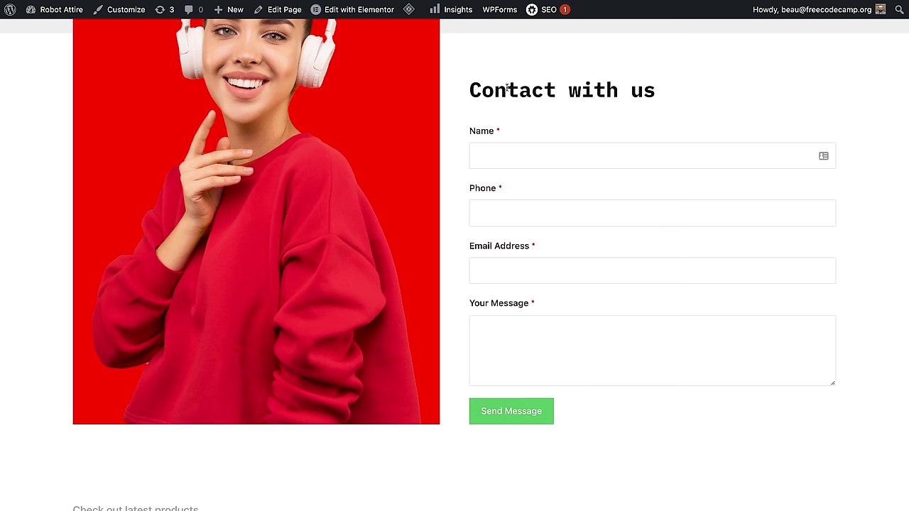
mouse_move(494, 12)
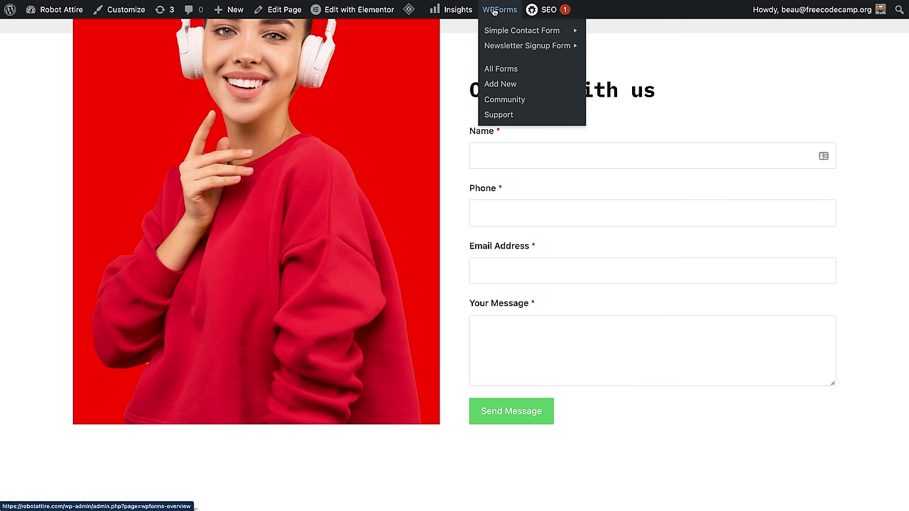
mouse_move(503, 36)
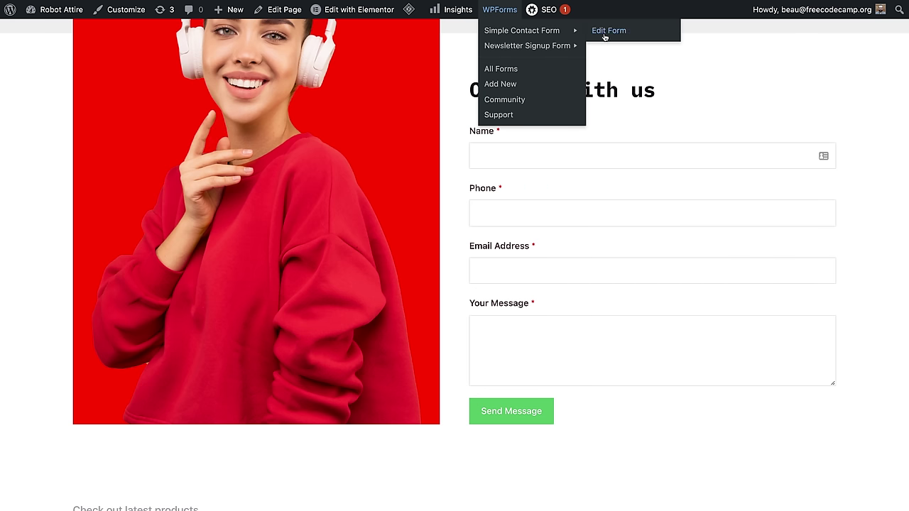
click(605, 32)
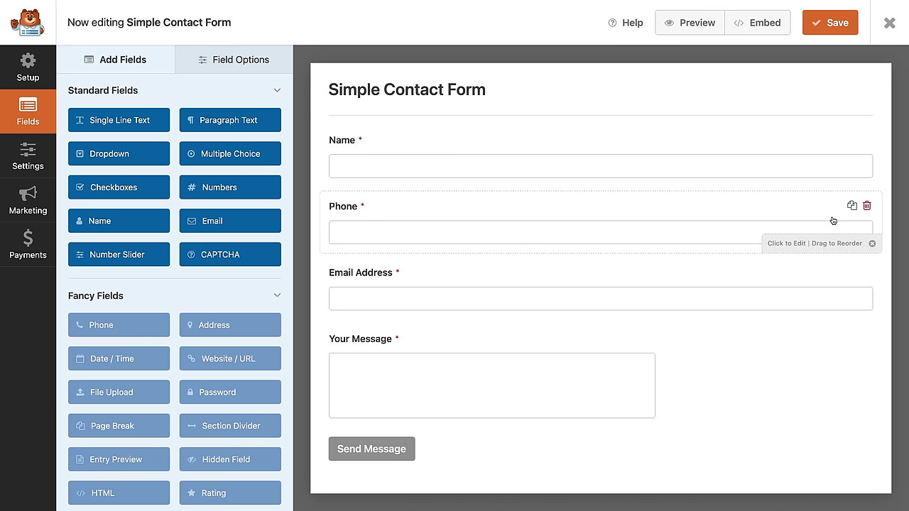
Step: Delete the Phone field and add a Checkboxes field below Email Address
click(867, 205)
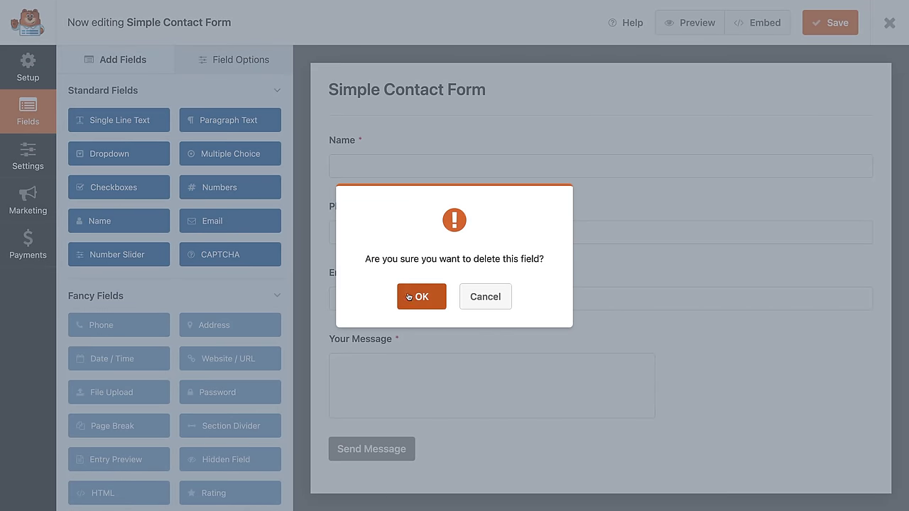
click(419, 297)
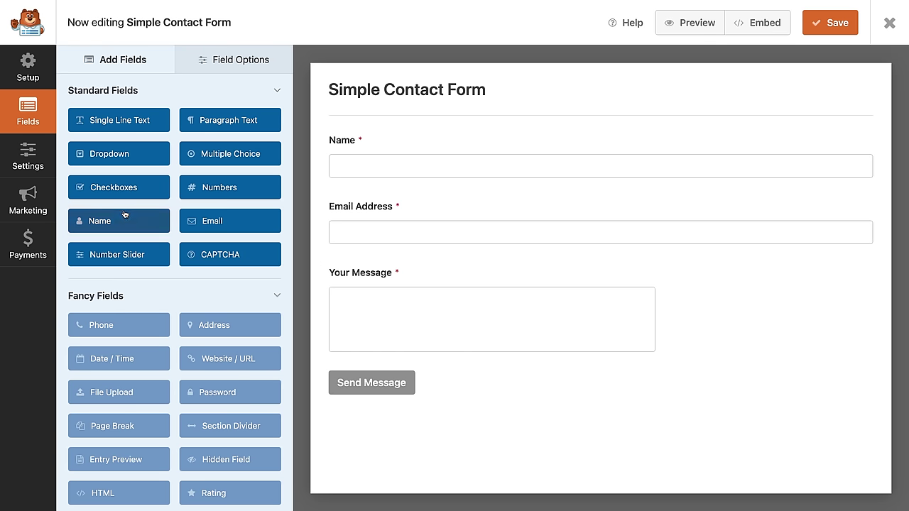
drag(115, 189, 459, 272)
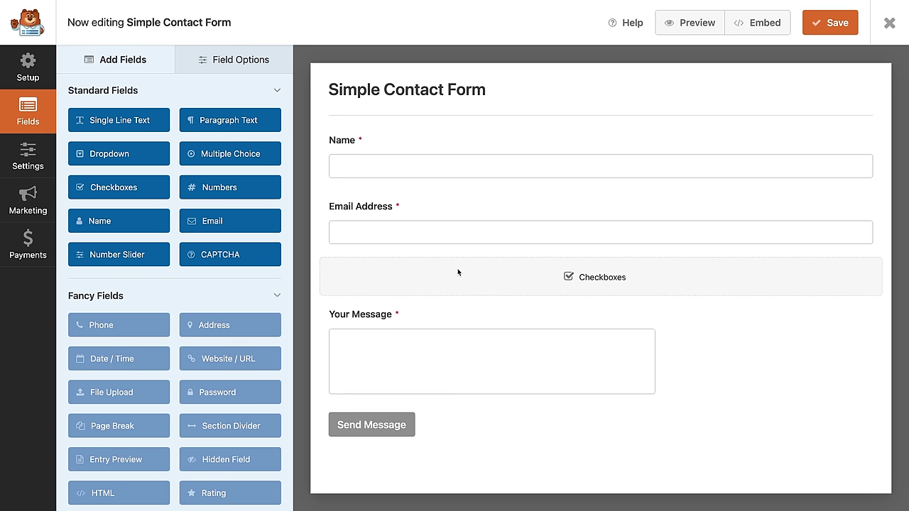
Step: Label the checkboxes 'Reason for Contact' with choices Website Question, Sales, Want a cookie, and save
click(787, 329)
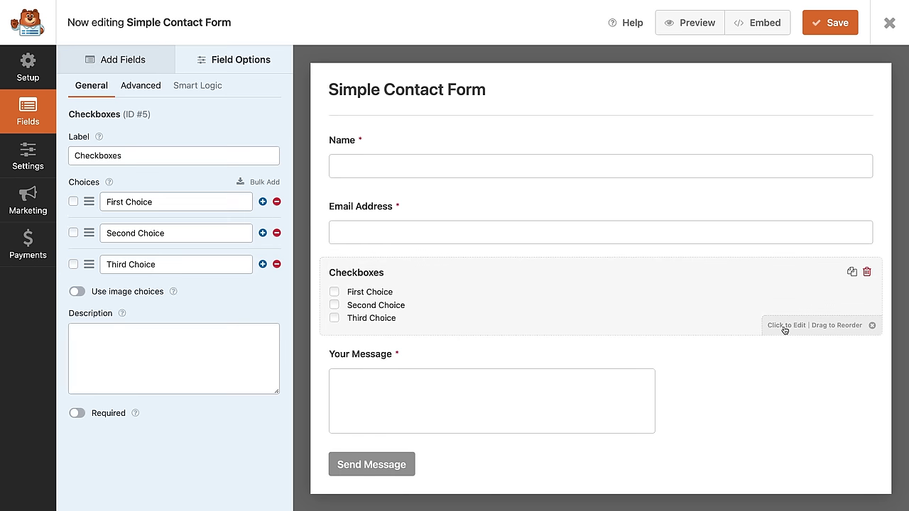
drag(136, 154, 72, 155)
text(Reason for Contact)
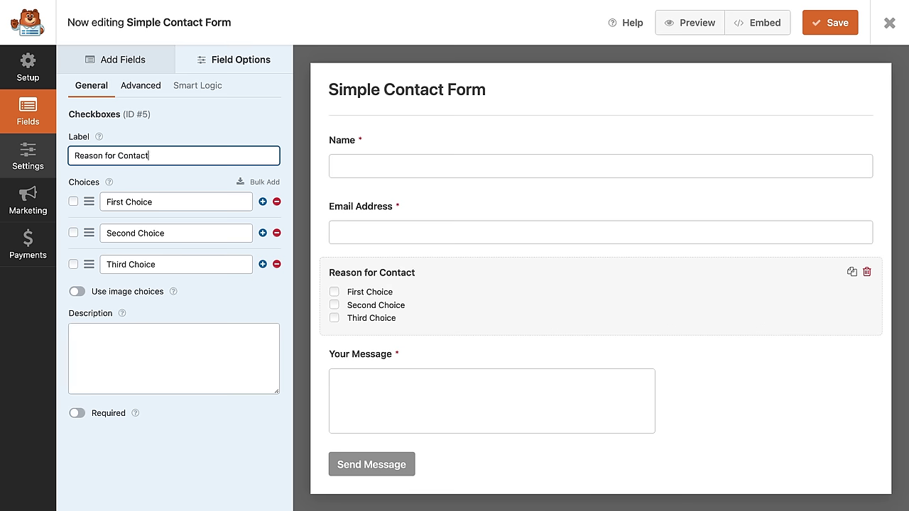
triple_click(176, 202)
text(We)
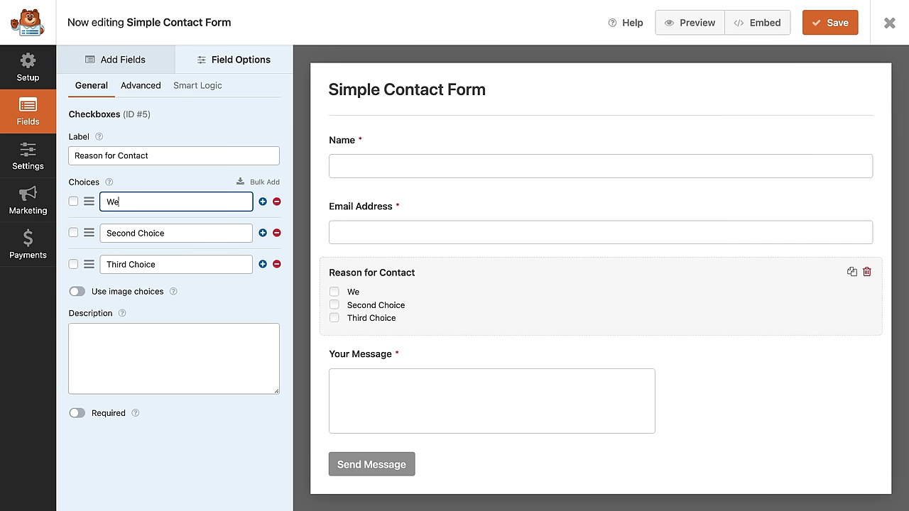
text(bsite Question)
triple_click(193, 234)
text(Sales)
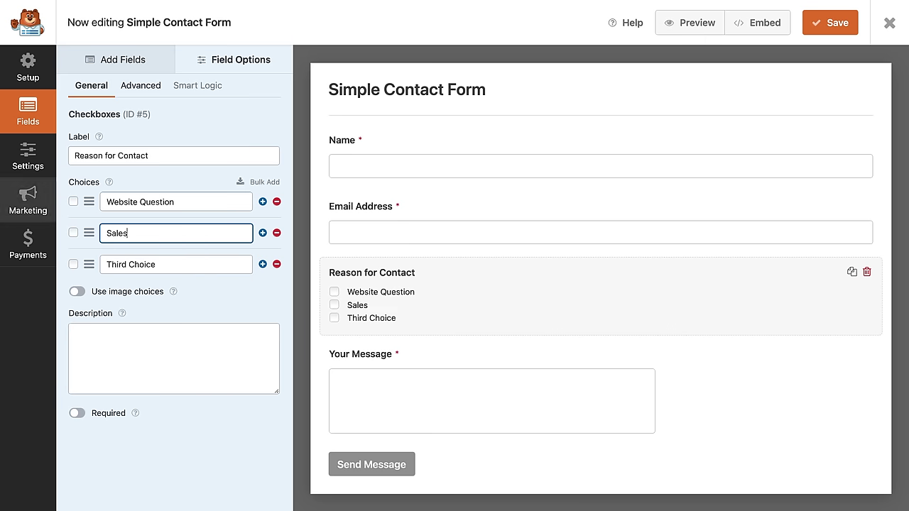
triple_click(172, 263)
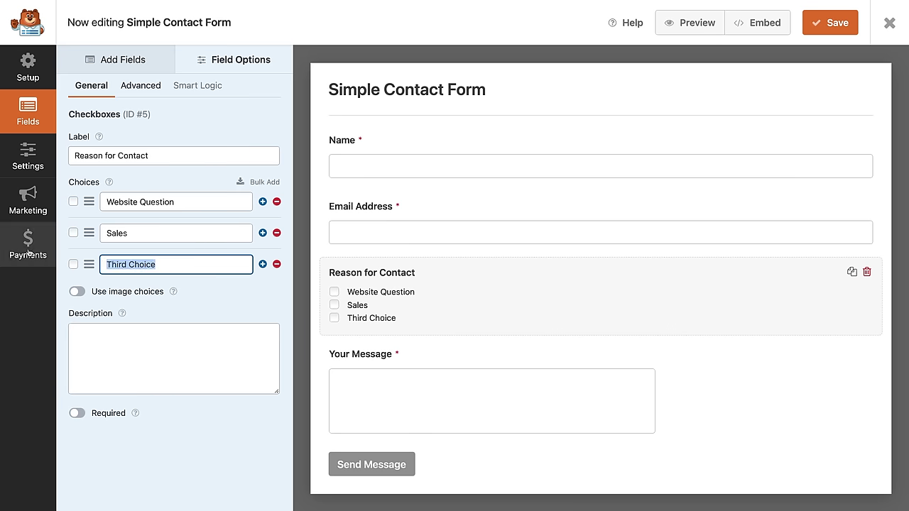
text(Want a cookie)
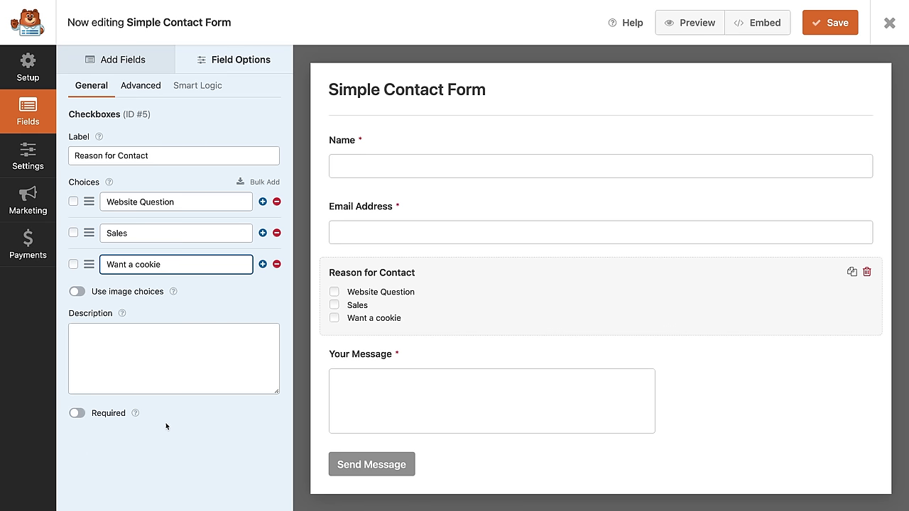
click(491, 383)
click(830, 23)
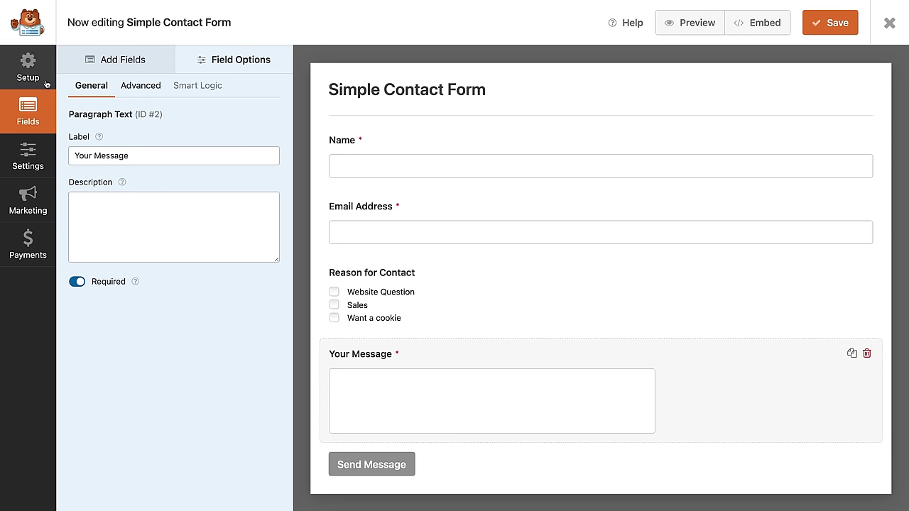
Step: Keep notification emails on, review the recipient address, save, and close the builder to Forms Overview
click(28, 156)
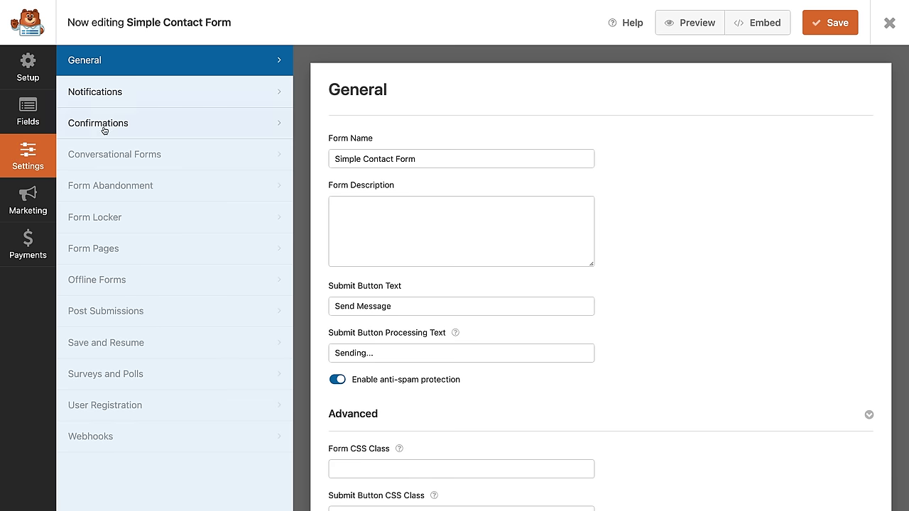
click(134, 101)
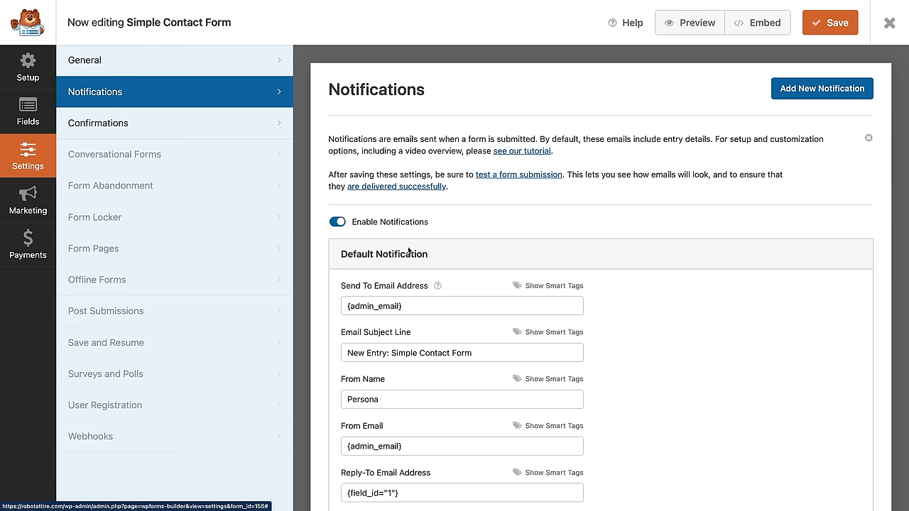
click(338, 222)
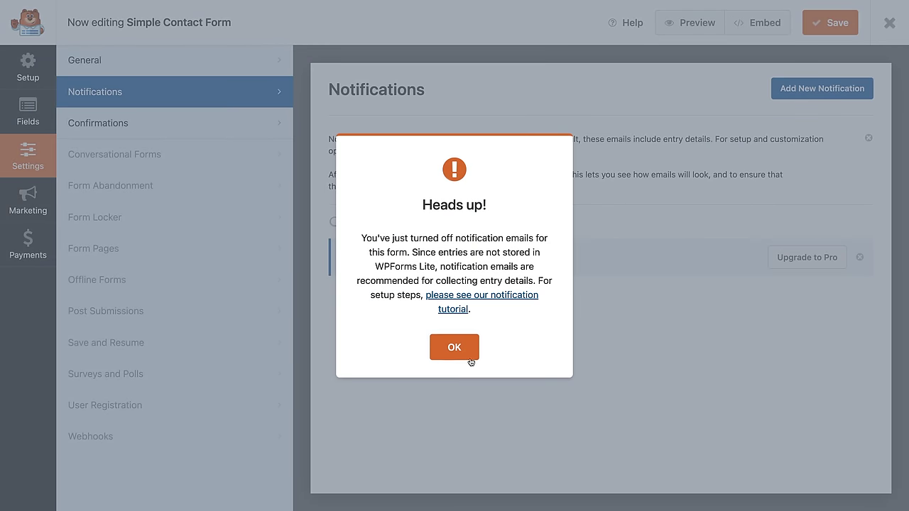
click(455, 347)
click(340, 223)
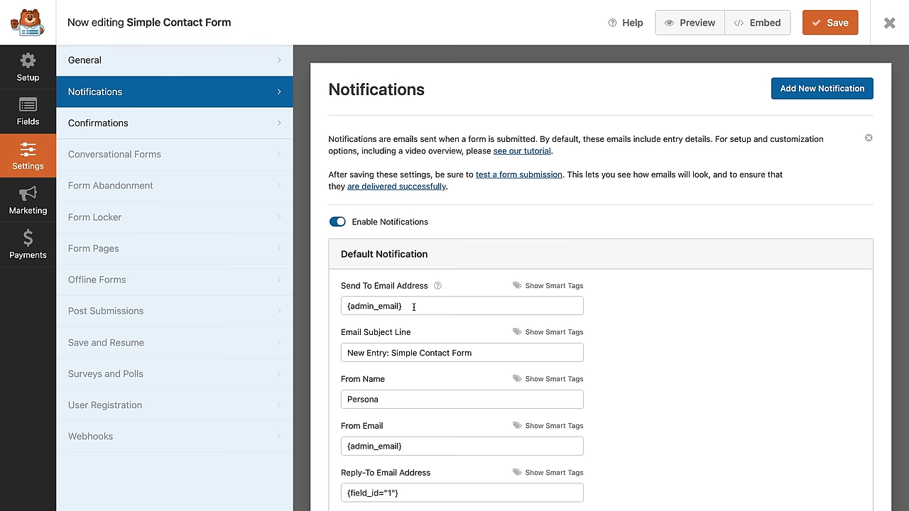
drag(413, 307, 358, 304)
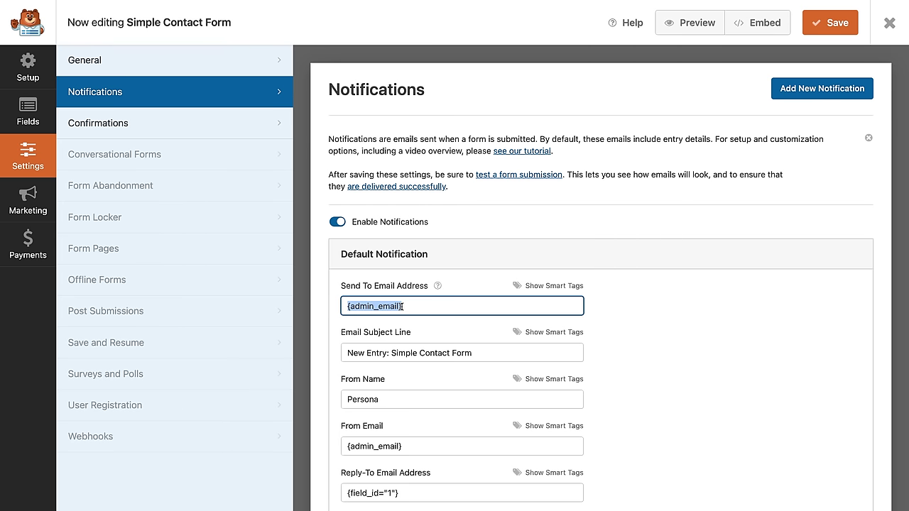
click(652, 339)
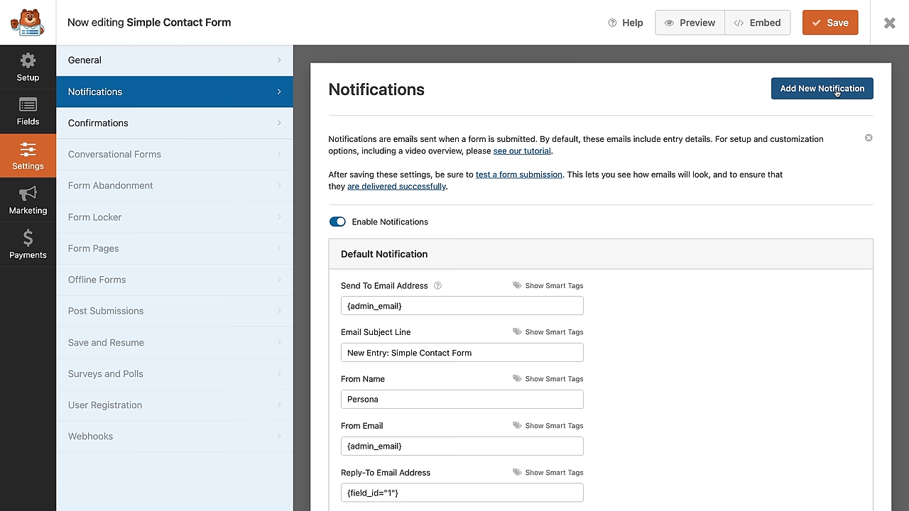
click(809, 30)
click(892, 23)
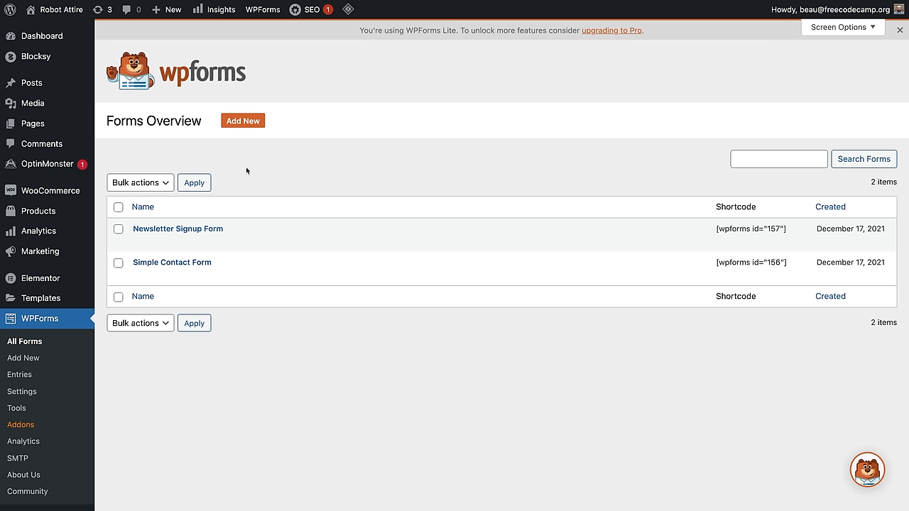
Step: Visit the live site and go to its Contact page form
mouse_move(63, 16)
click(53, 31)
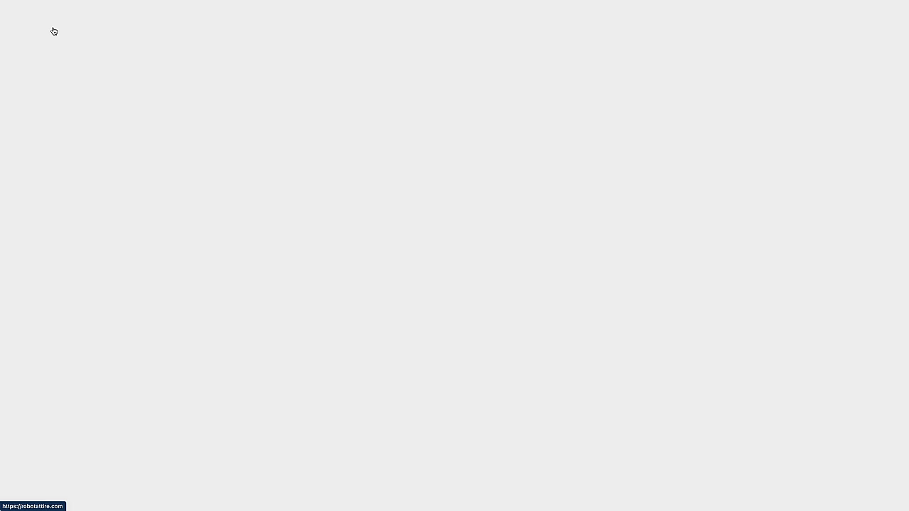
click(623, 84)
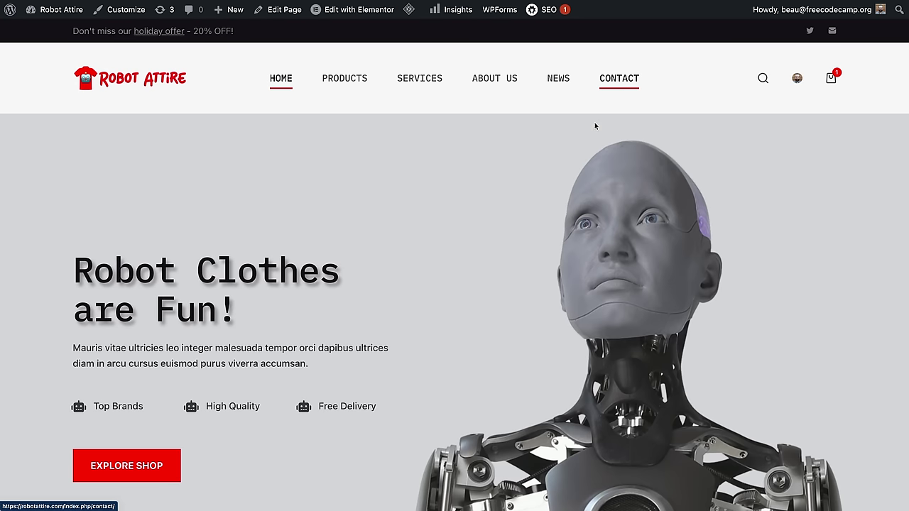
scroll(495, 343, down, 5)
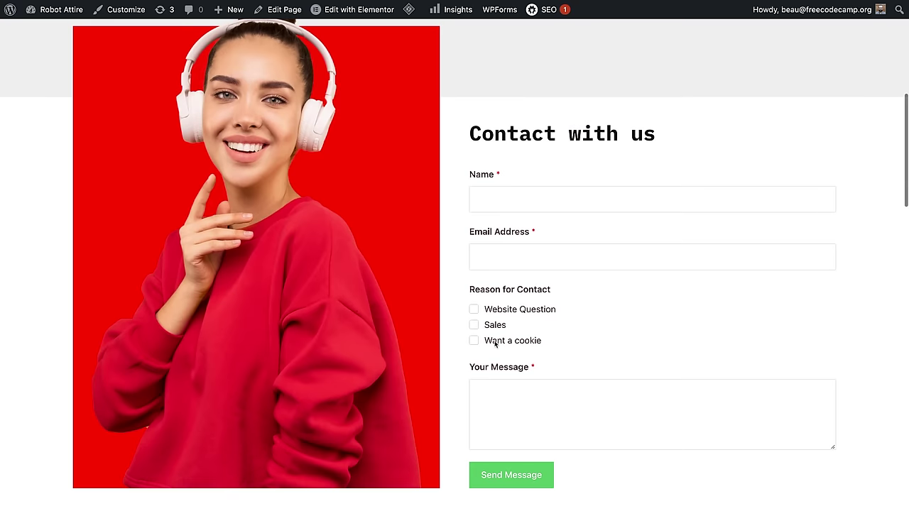
Step: Fill in the saved name and e-mail, tick Want a cookie, add a message, and send it
click(511, 204)
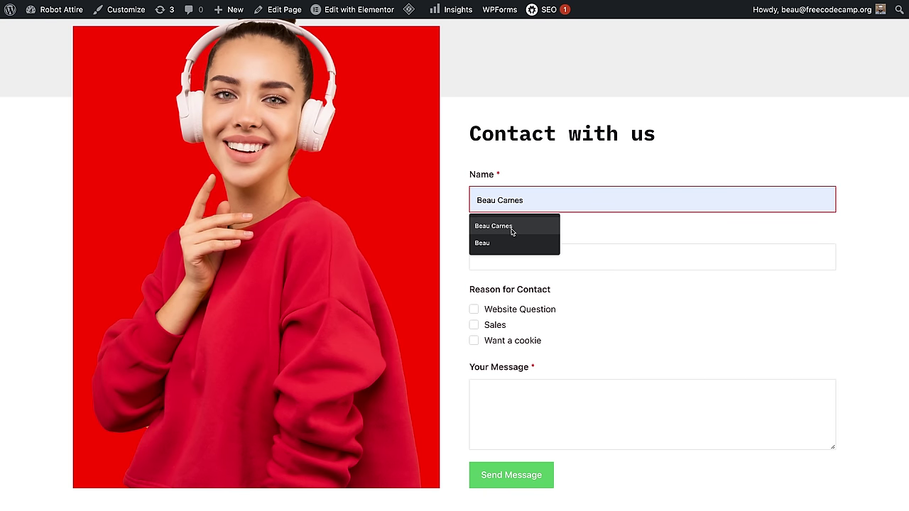
click(512, 232)
click(497, 258)
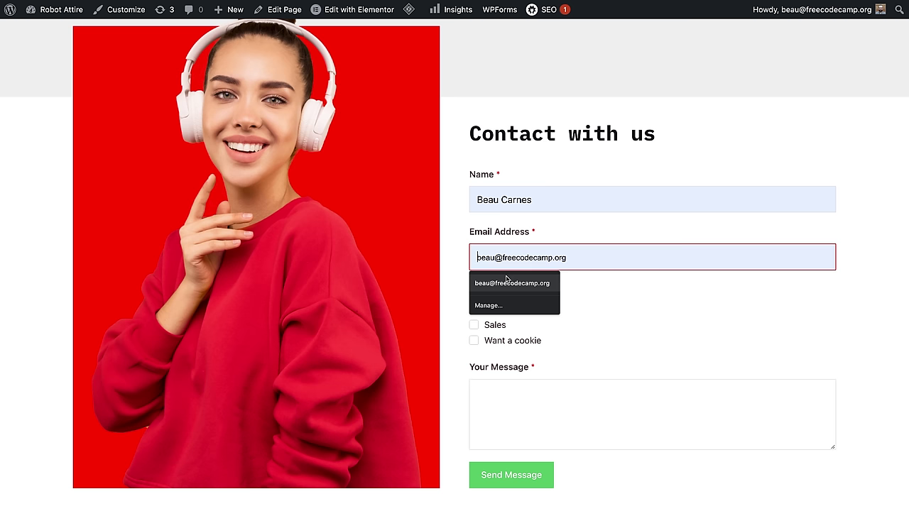
click(501, 286)
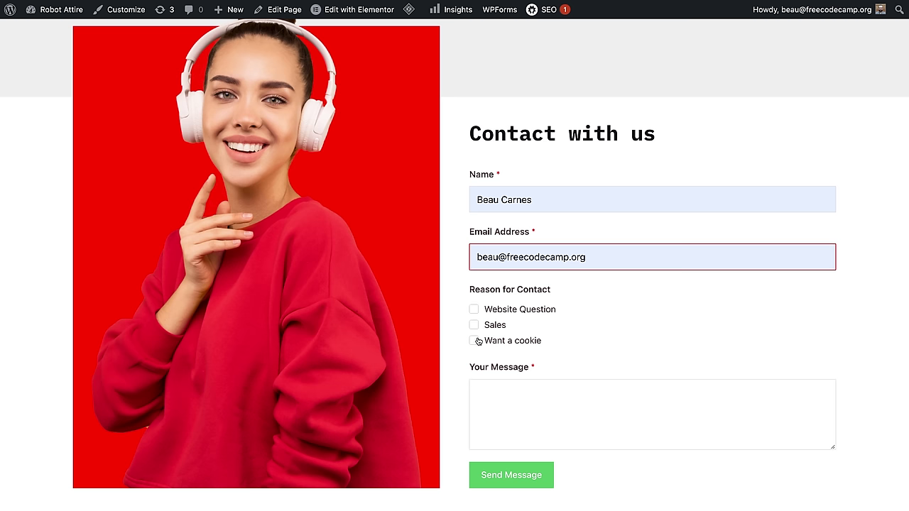
click(474, 341)
click(511, 419)
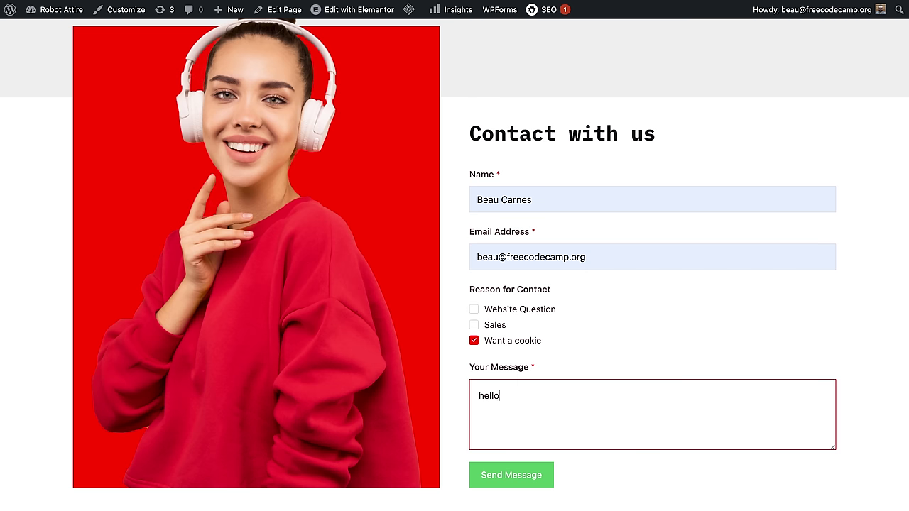
click(511, 475)
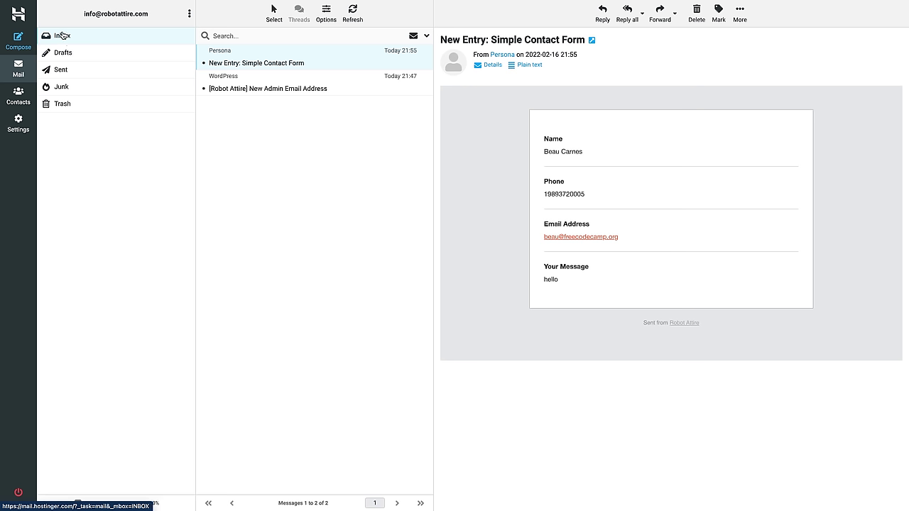
click(63, 35)
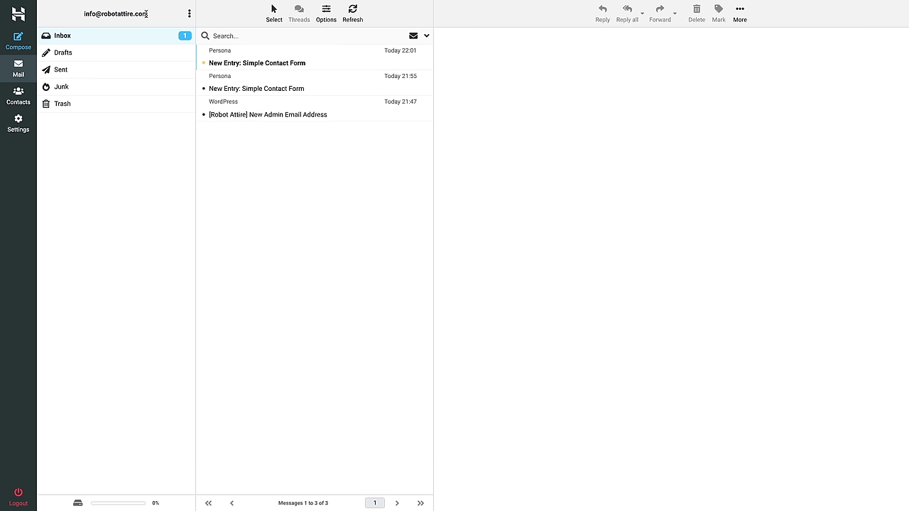
Step: Read the newest 'New Entry: Simple Contact Form' email showing Want a cookie, then return to the Dashboard
click(248, 62)
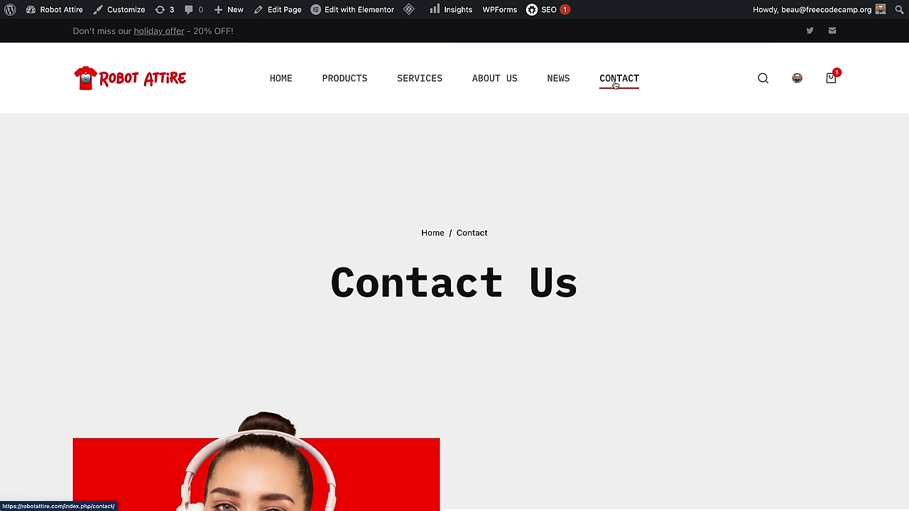
mouse_move(56, 14)
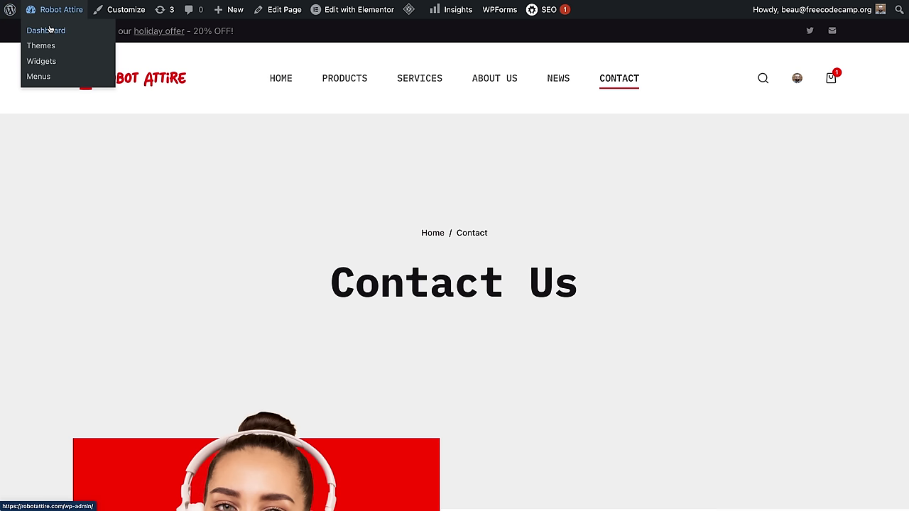
click(46, 30)
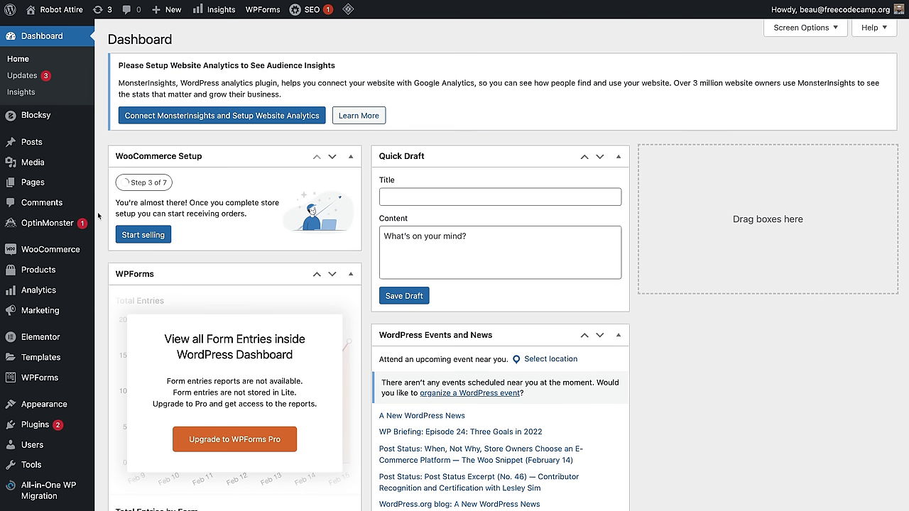
Step: Remove the Services and News items from the Main Menu in Appearance > Menus and save it
mouse_move(47, 429)
mouse_move(44, 404)
click(114, 397)
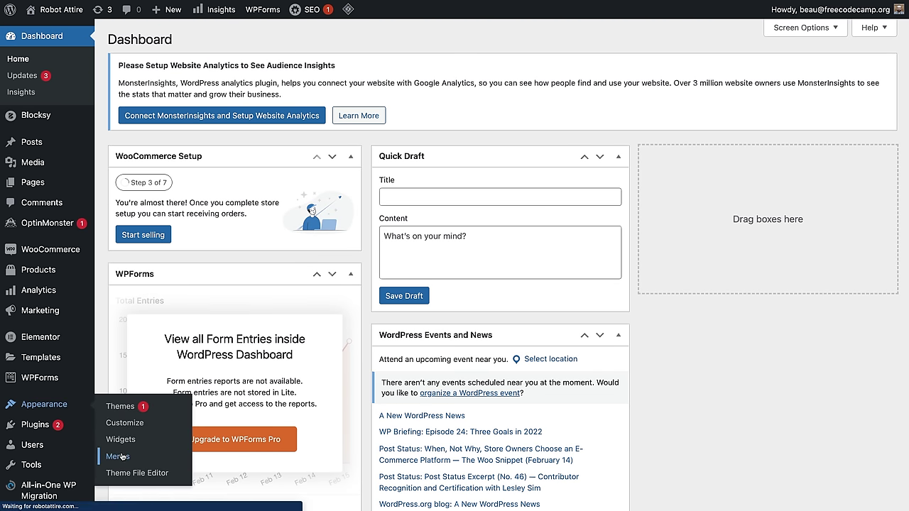
scroll(552, 367, down, 2)
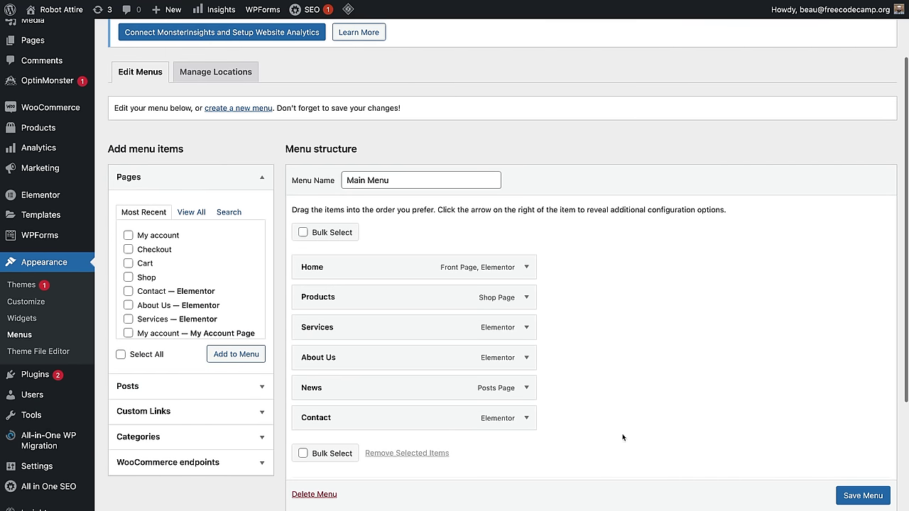
click(529, 327)
click(316, 442)
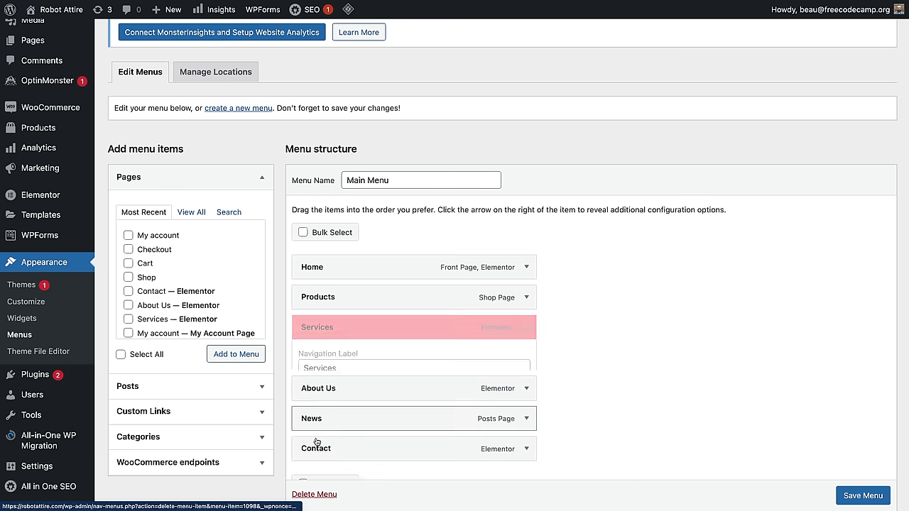
click(526, 358)
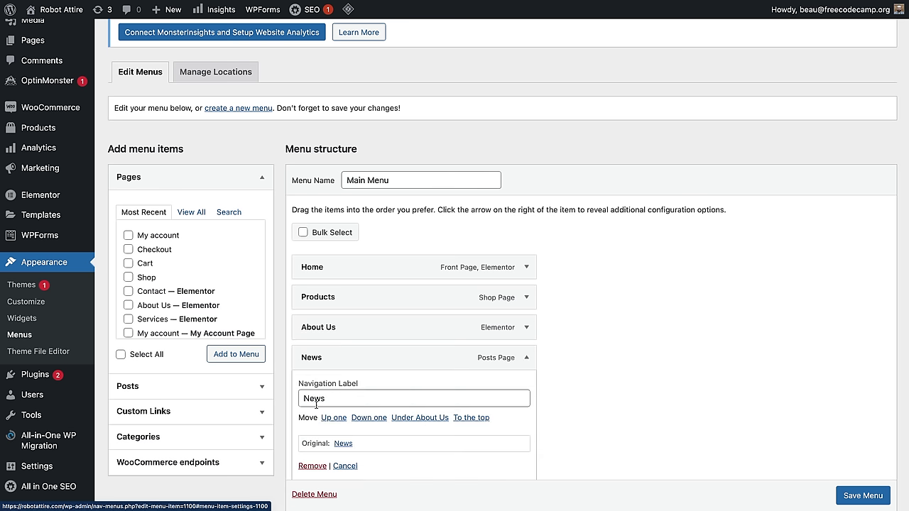
click(312, 466)
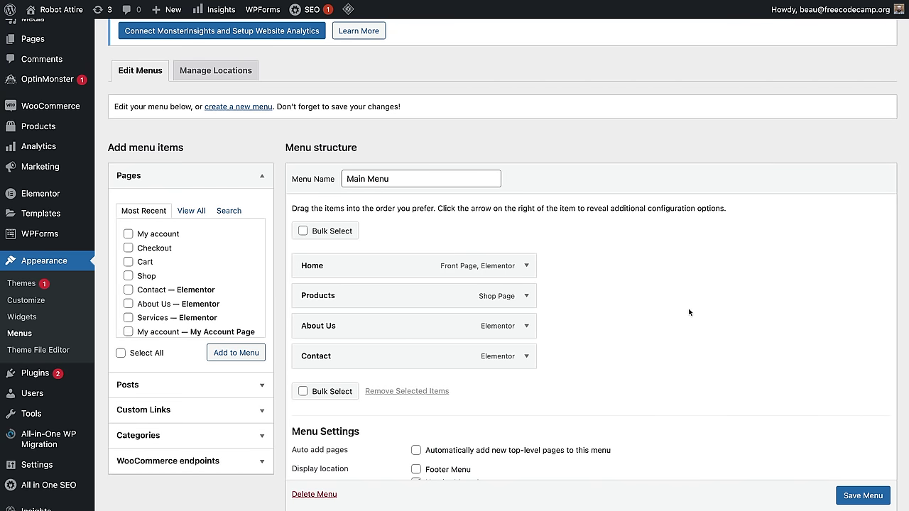
scroll(845, 499, down, 1)
click(871, 498)
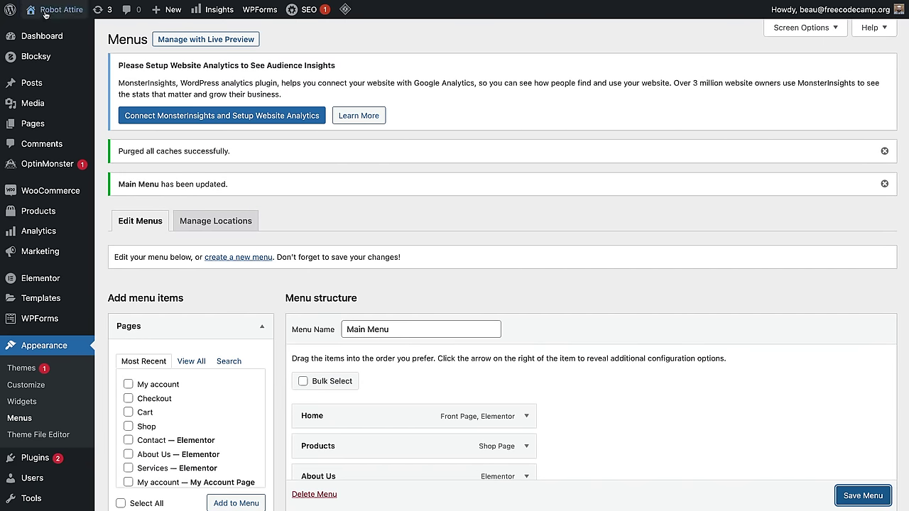
click(46, 12)
Step: Visit the live site and browse the Products grid under the Home, Products, About Us, Contact menu
mouse_move(45, 10)
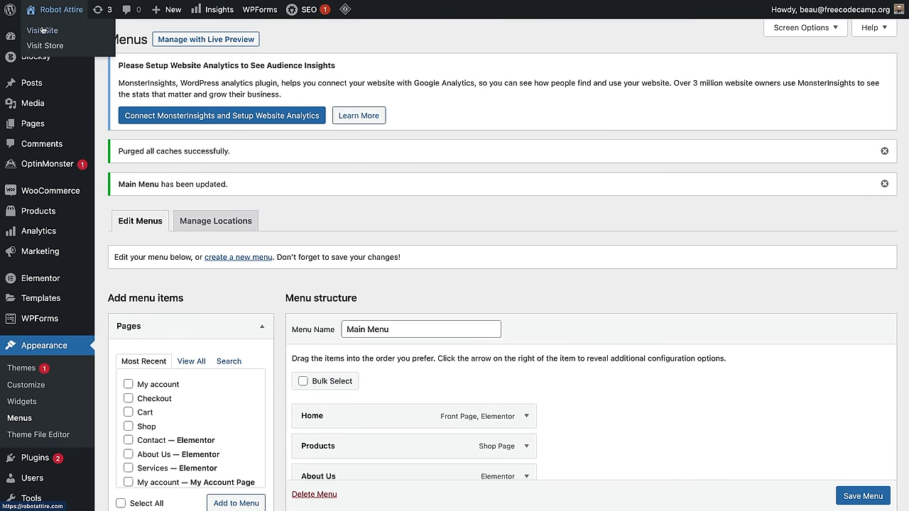
click(43, 30)
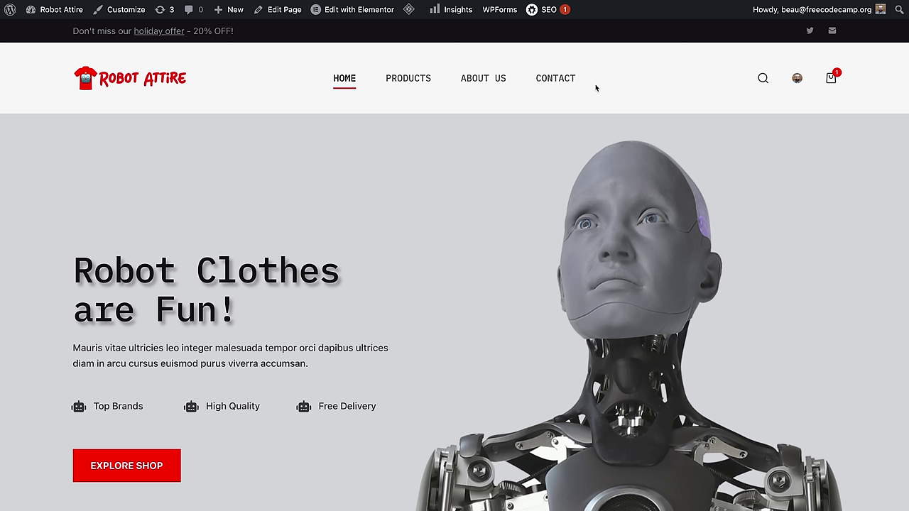
click(422, 79)
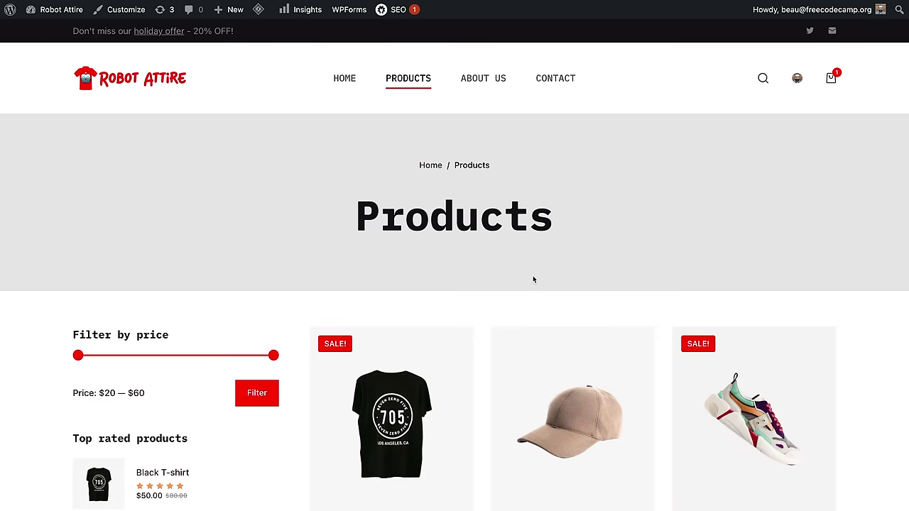
scroll(534, 280, down, 8)
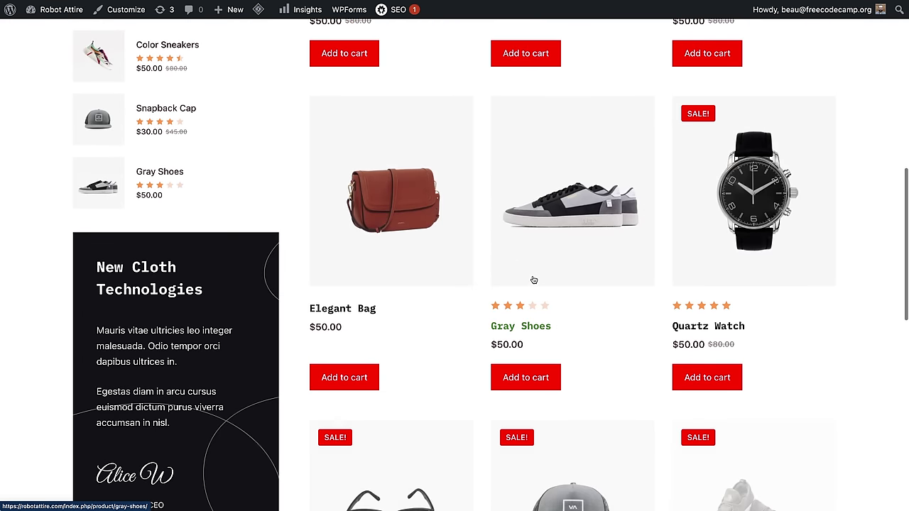
scroll(533, 280, down, 5)
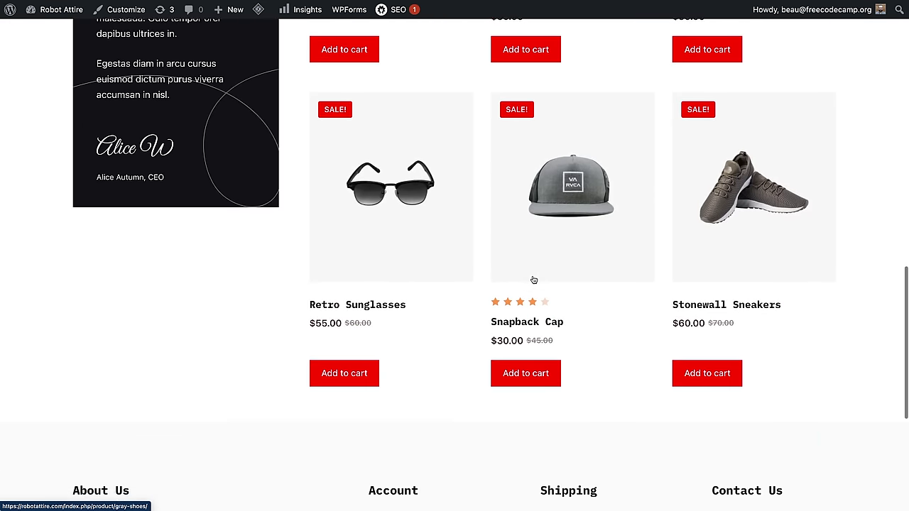
scroll(533, 280, up, 13)
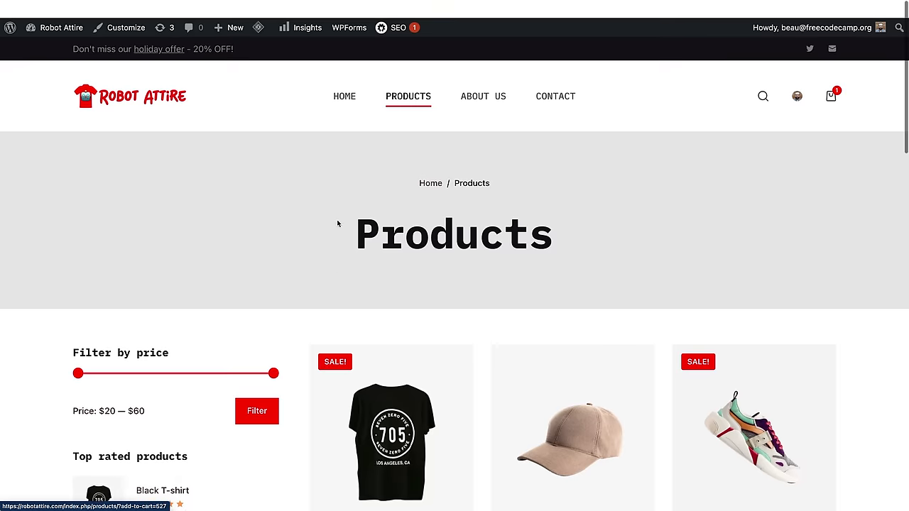
mouse_move(261, 10)
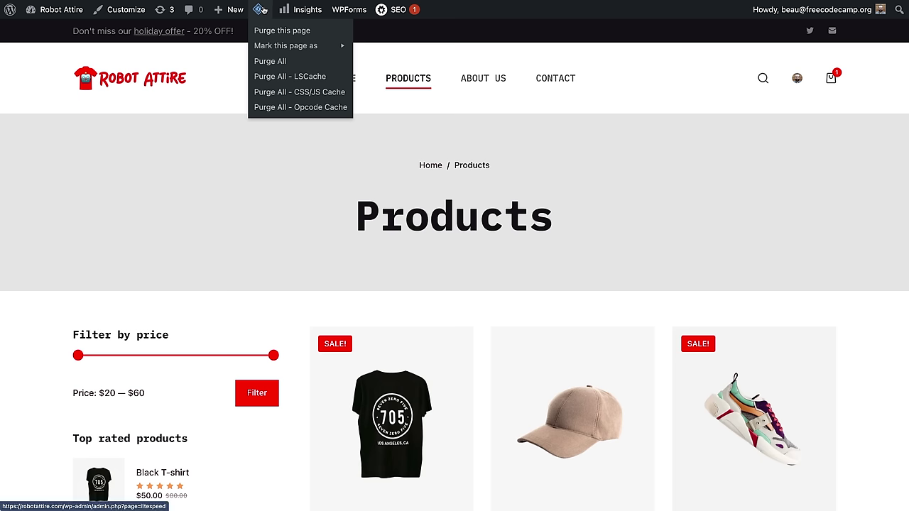
mouse_move(204, 9)
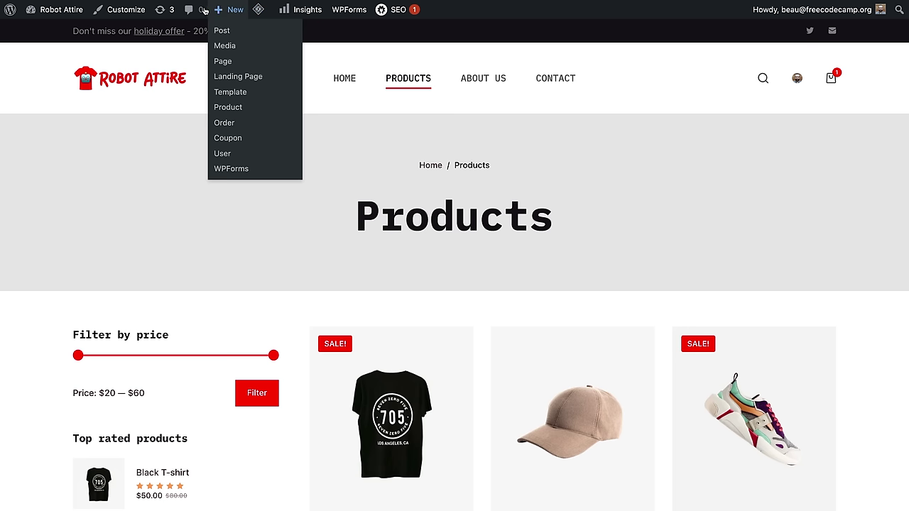
Step: In Customizer Product Archives, keep shop columns at 3 and reduce rows from 4 to 3
click(119, 10)
scroll(142, 211, down, 10)
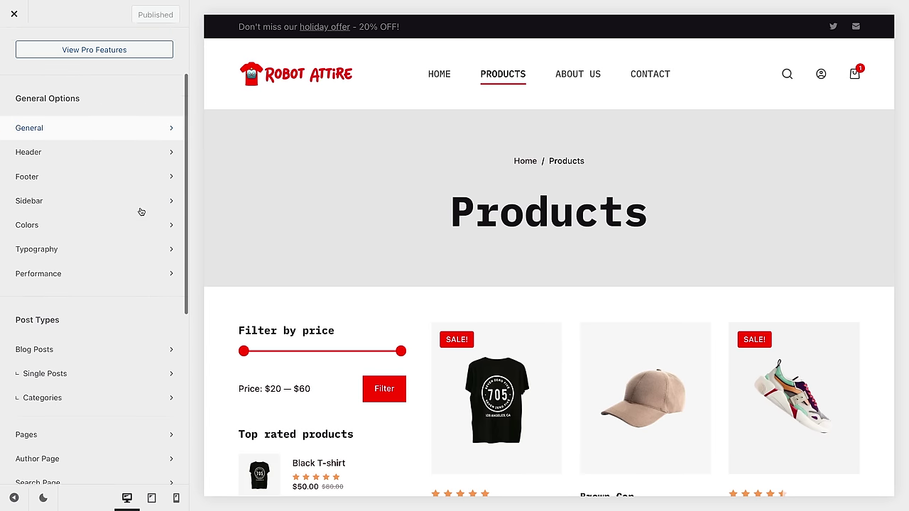
scroll(142, 212, down, 1)
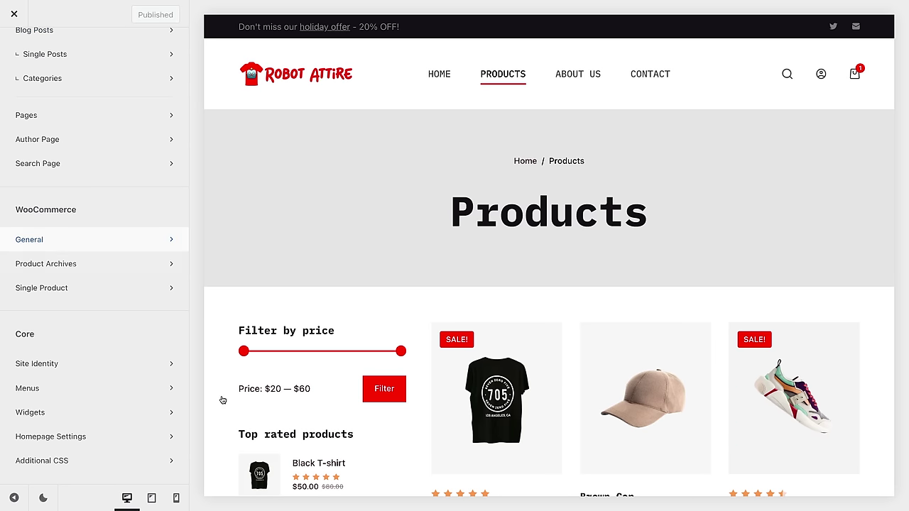
click(75, 270)
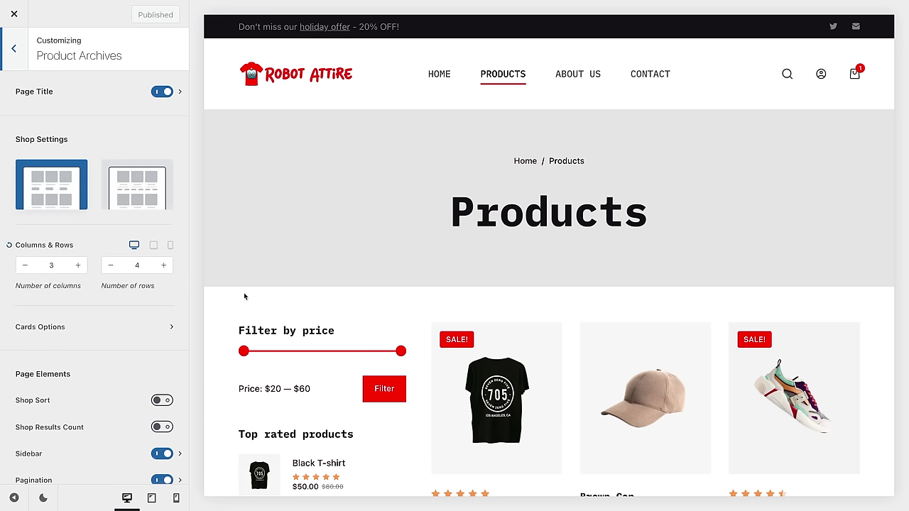
scroll(244, 297, down, 3)
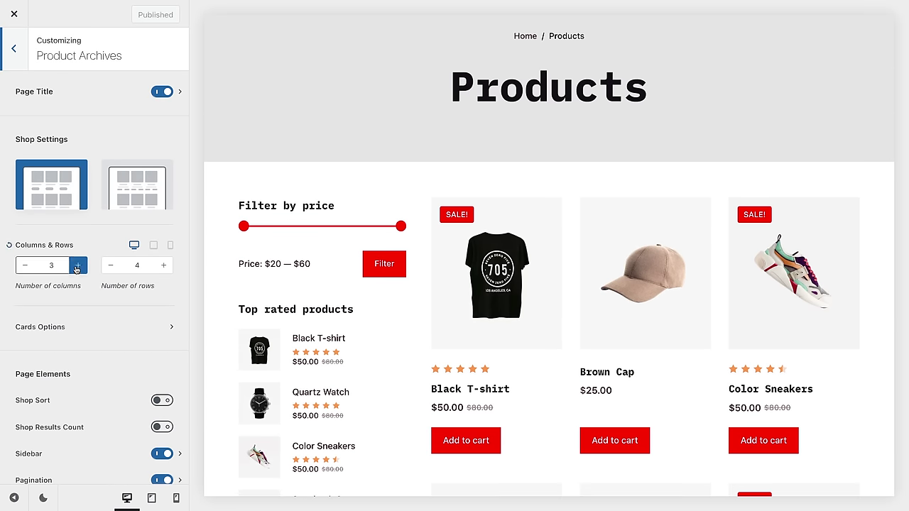
click(77, 265)
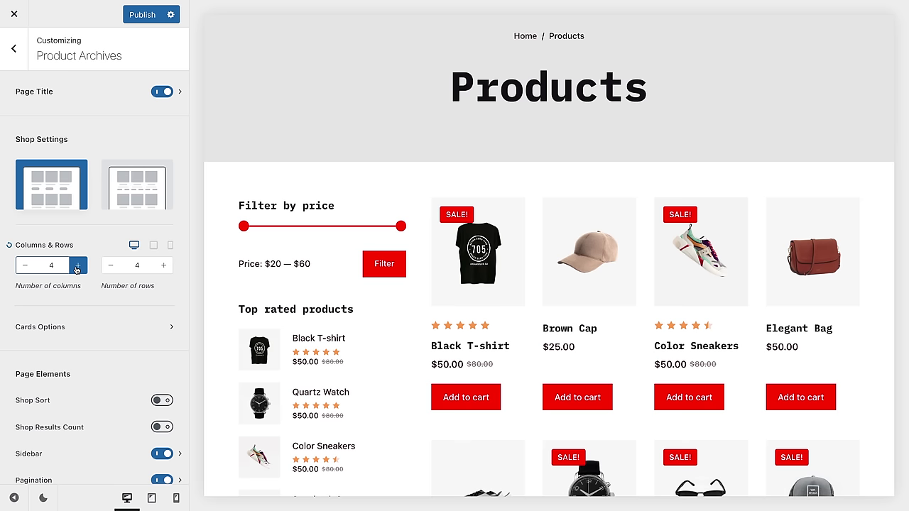
click(21, 271)
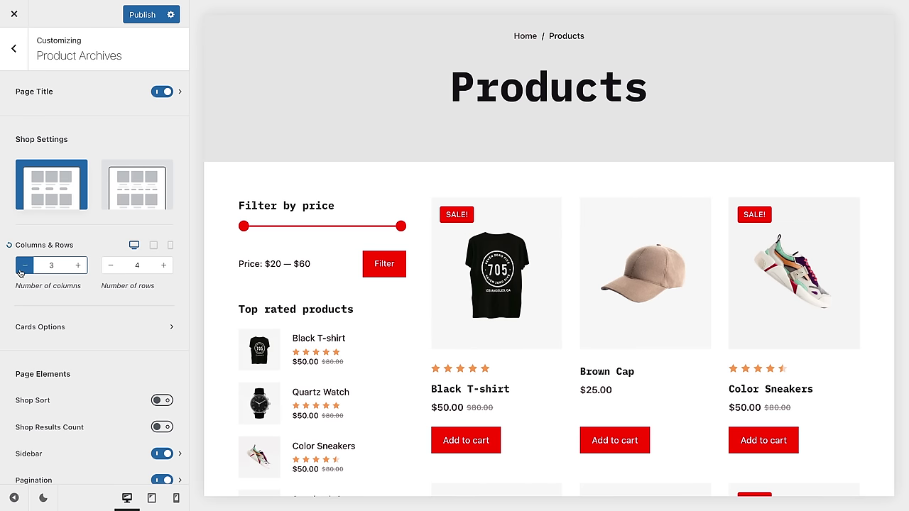
click(22, 271)
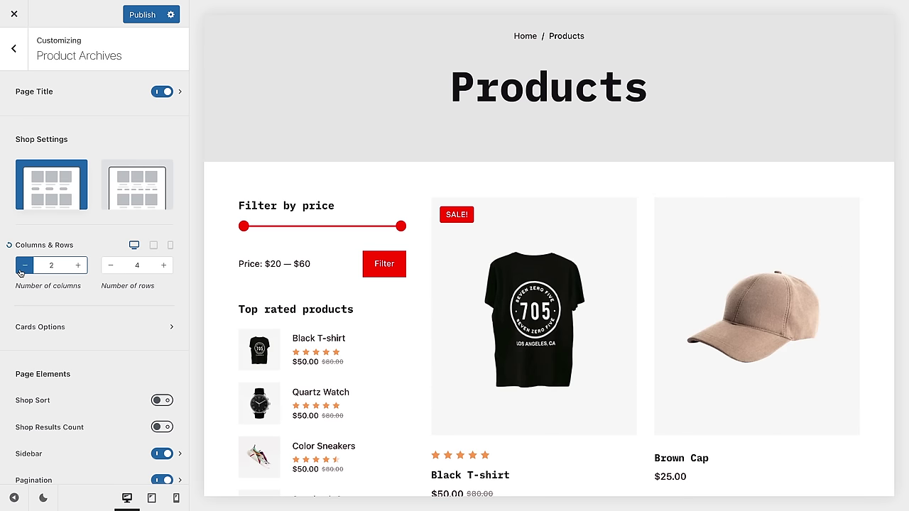
click(77, 266)
scroll(566, 315, down, 5)
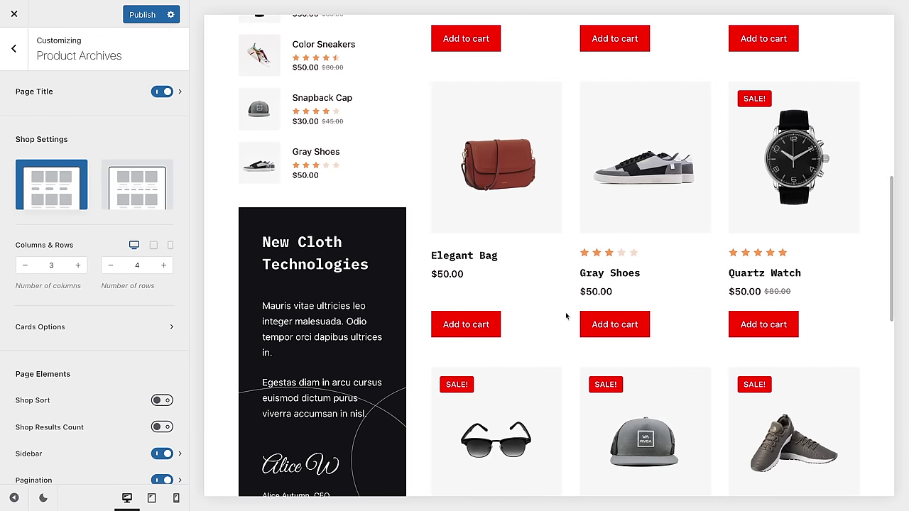
scroll(565, 314, down, 3)
scroll(564, 316, up, 5)
scroll(561, 321, up, 1)
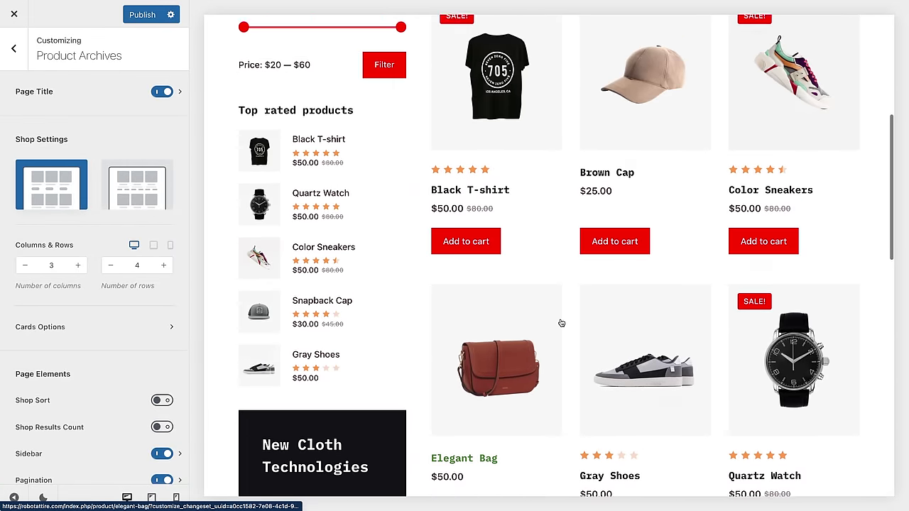
scroll(561, 320, down, 4)
click(110, 266)
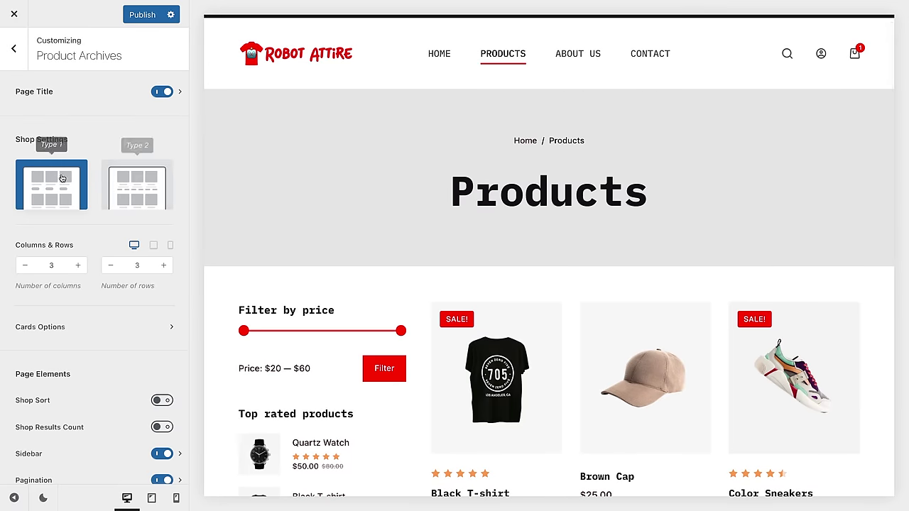
Step: Preview the Type 2 layout and a hidden sidebar, then revert to Type 1 with the sidebar
drag(126, 186, 121, 189)
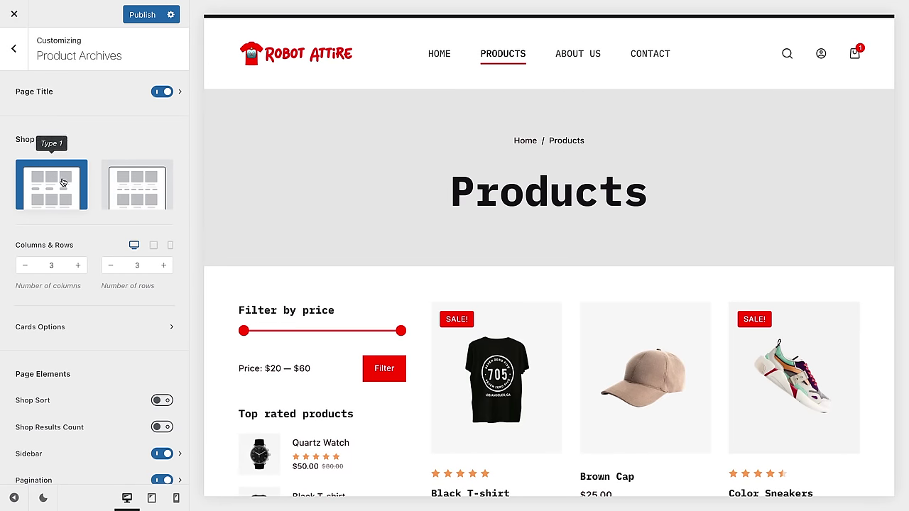
click(150, 189)
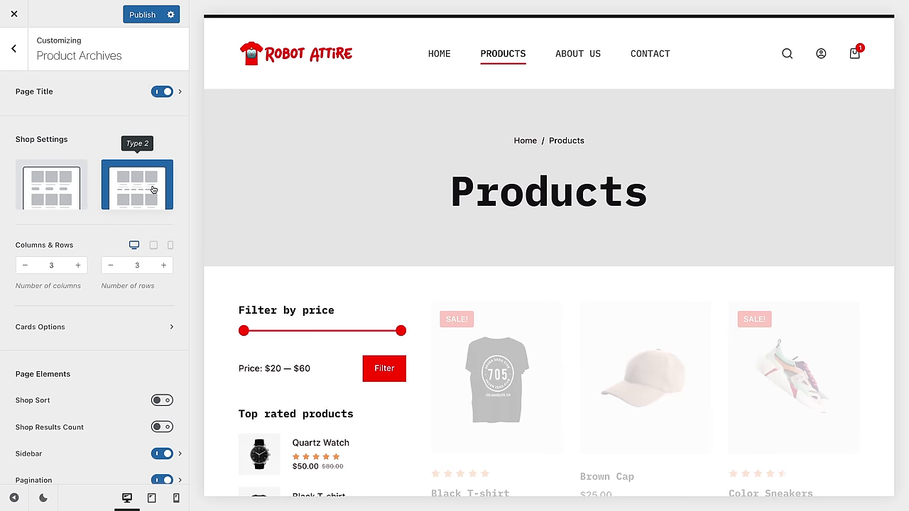
click(62, 193)
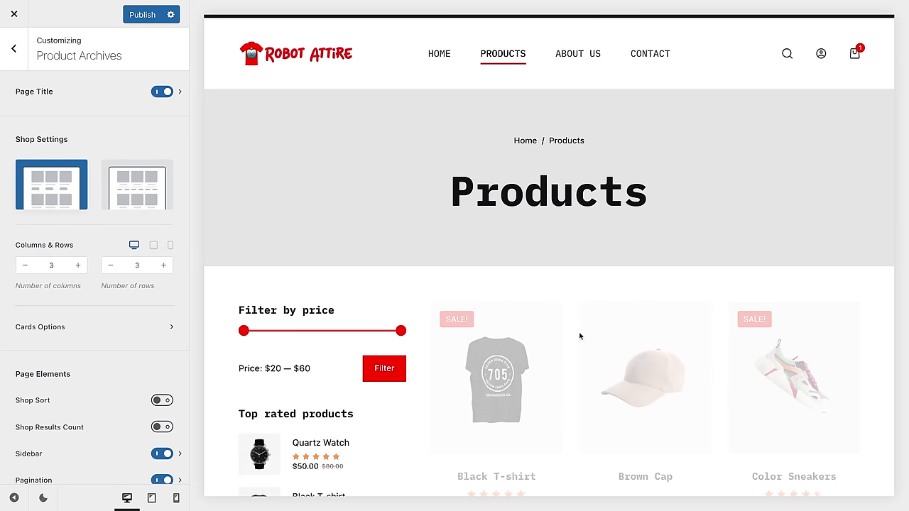
scroll(580, 337, down, 1)
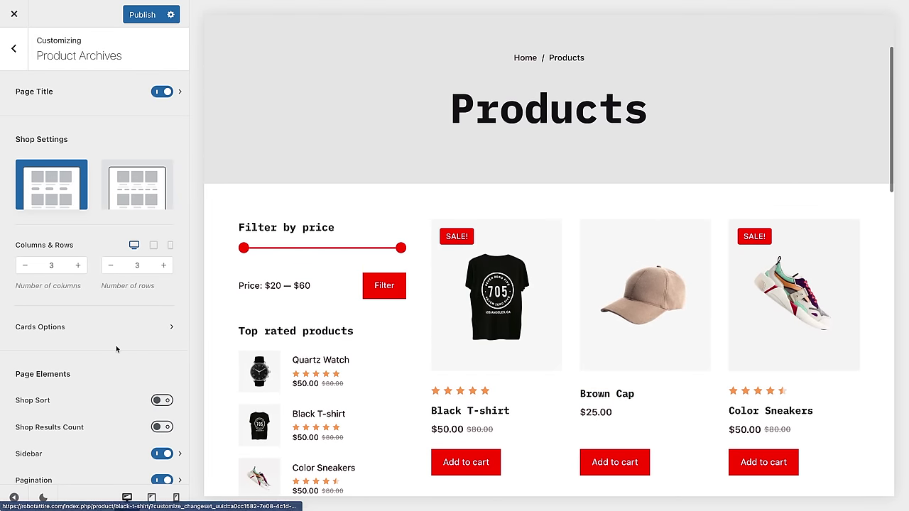
scroll(115, 347, down, 1)
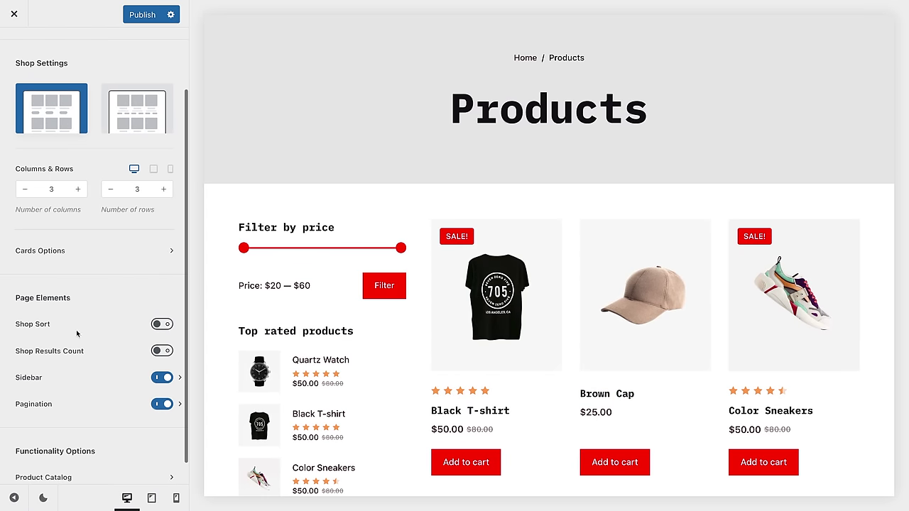
click(162, 379)
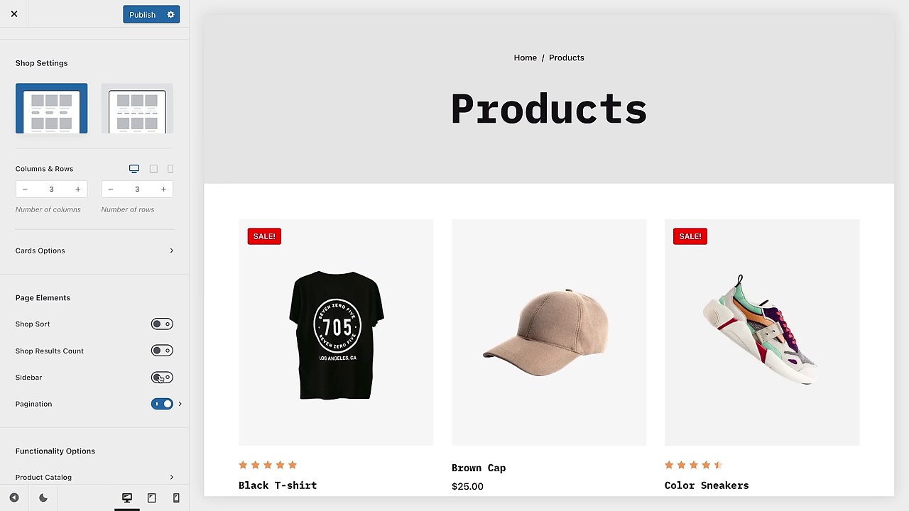
click(161, 378)
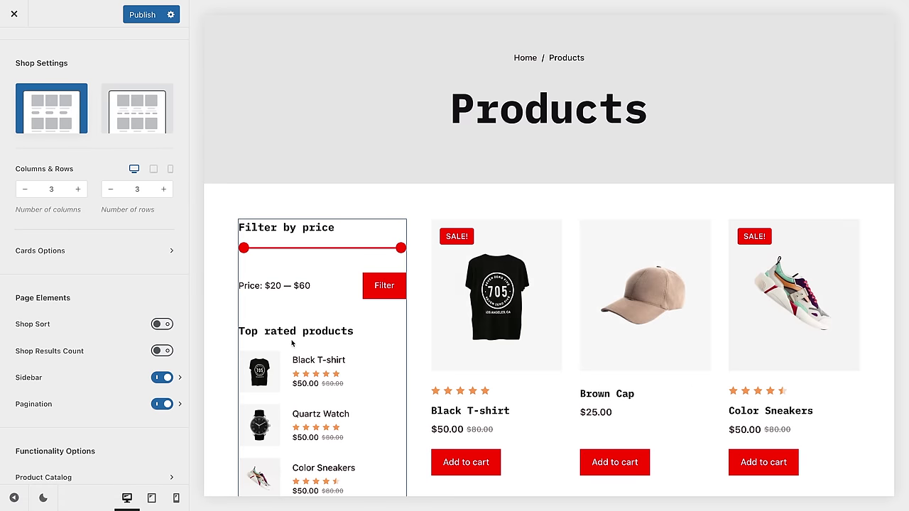
Step: Switch off the Products page title banner and return to the Customizer sections
scroll(304, 339, down, 1)
scroll(304, 338, down, 5)
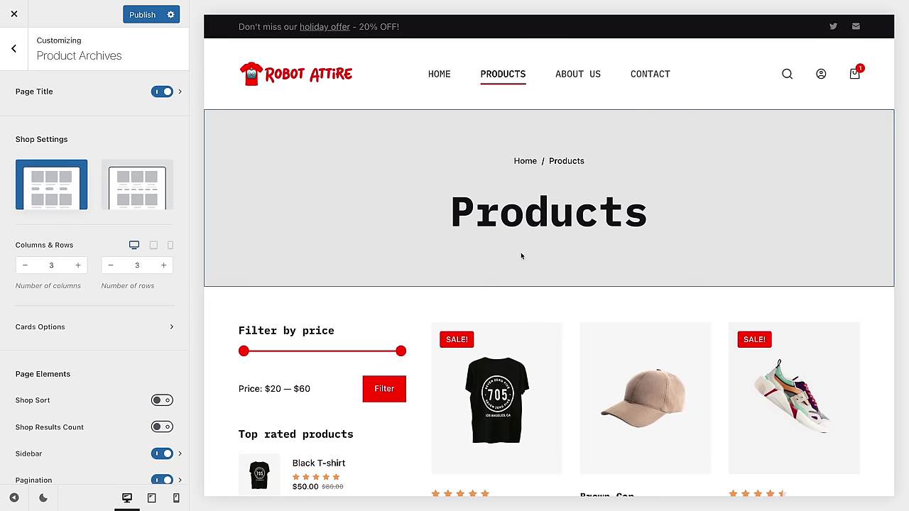
click(161, 92)
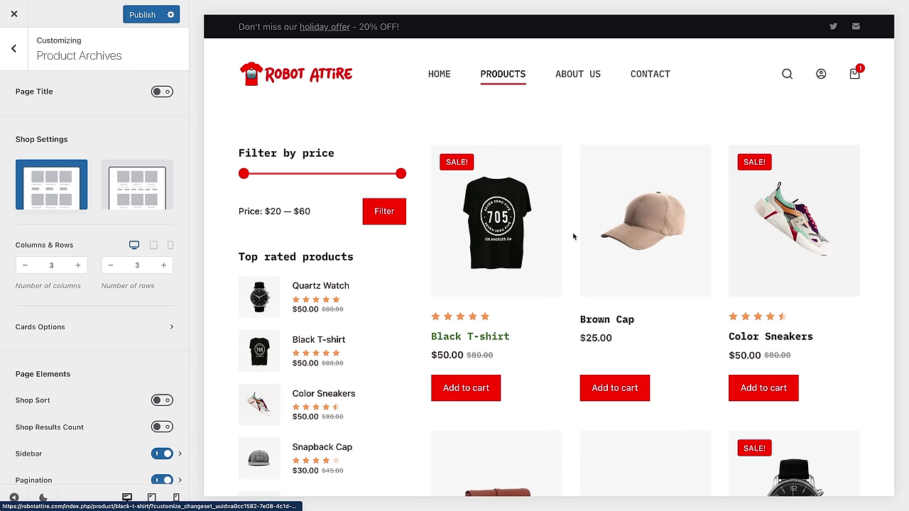
click(17, 49)
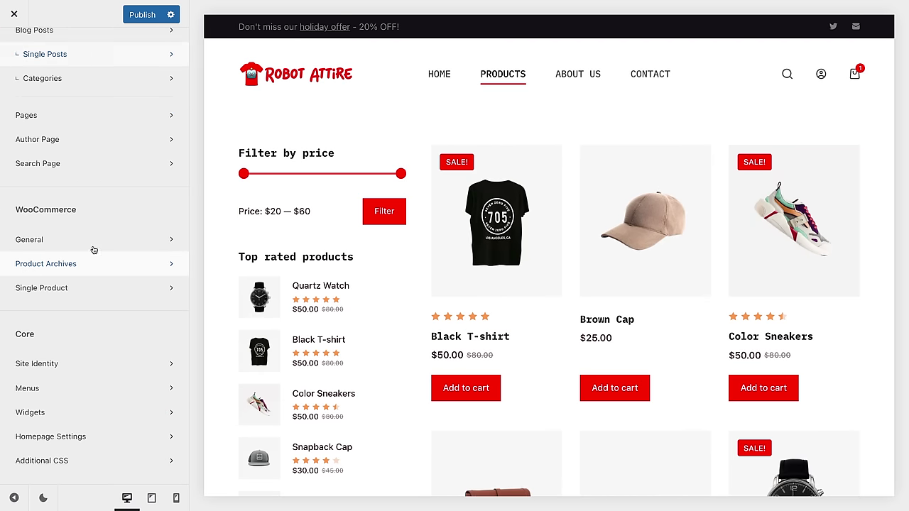
Step: Preview the Black T-shirt page, trying sidebar and sale badge options but keeping the right sidebar and badge
click(77, 290)
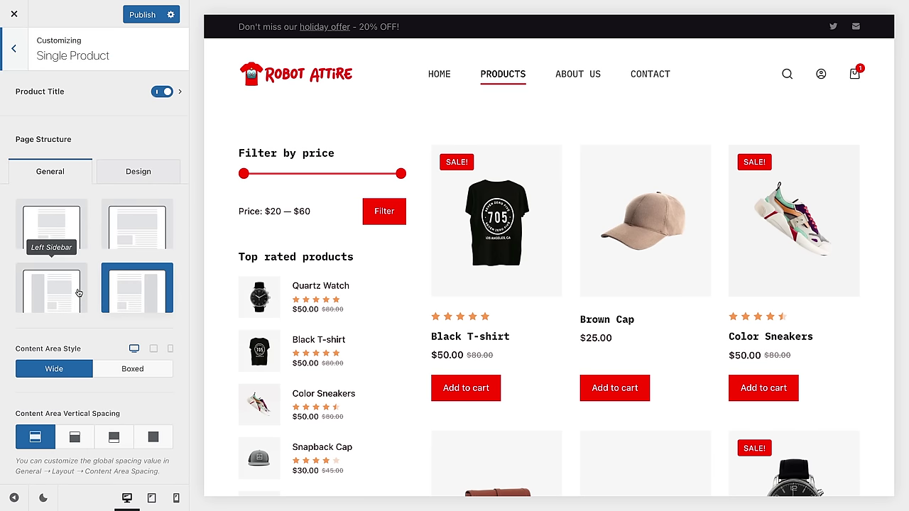
click(468, 338)
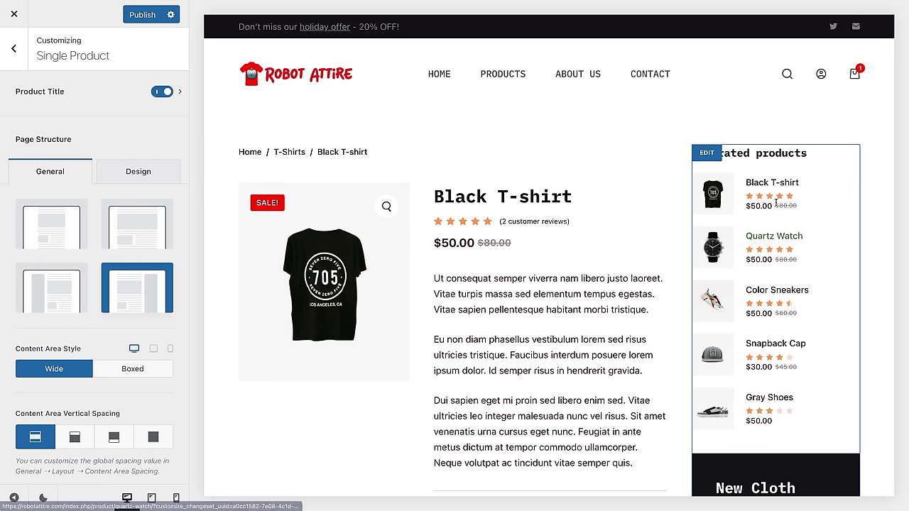
click(53, 300)
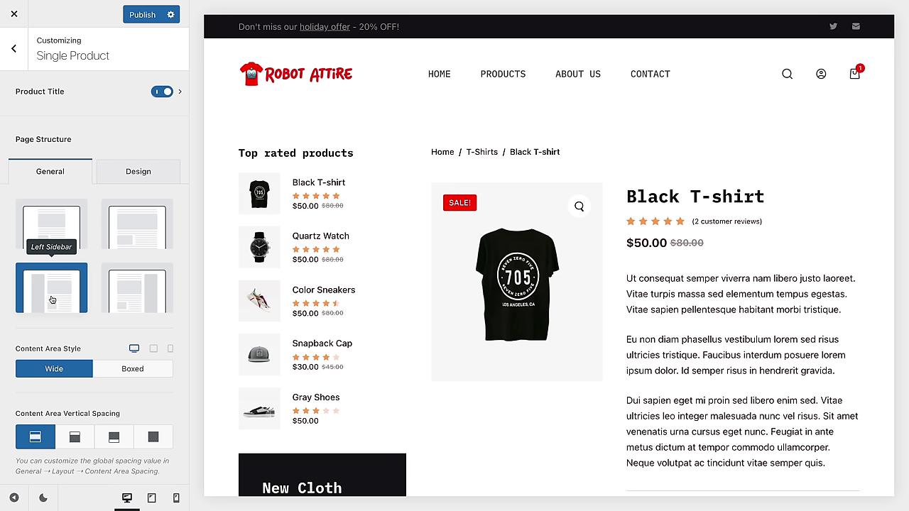
click(69, 239)
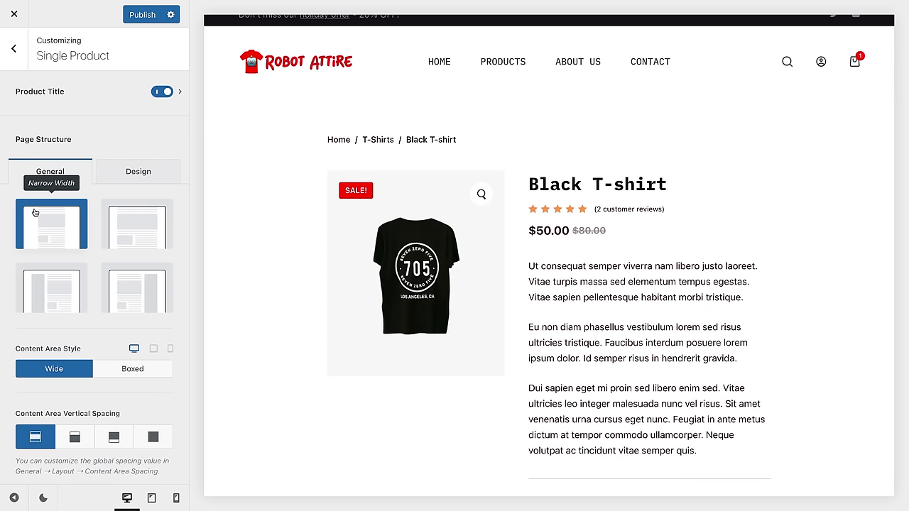
click(139, 287)
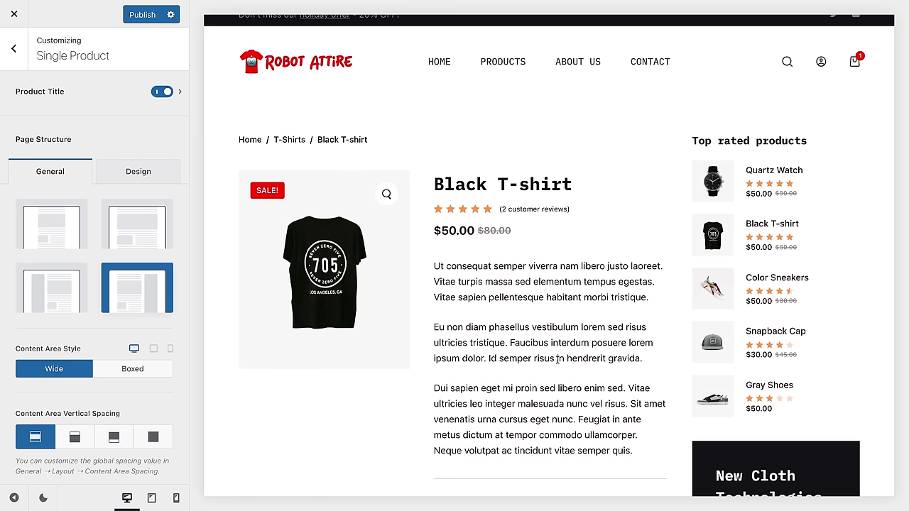
scroll(127, 306, down, 5)
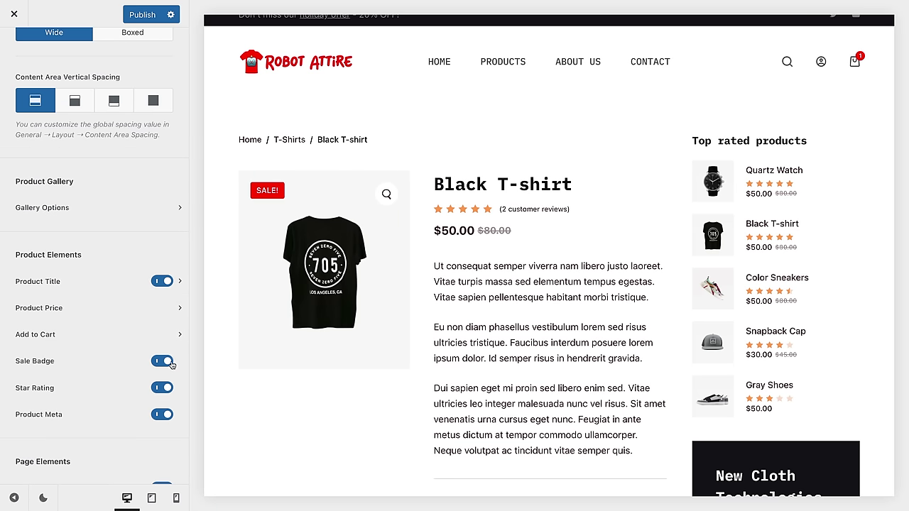
click(163, 361)
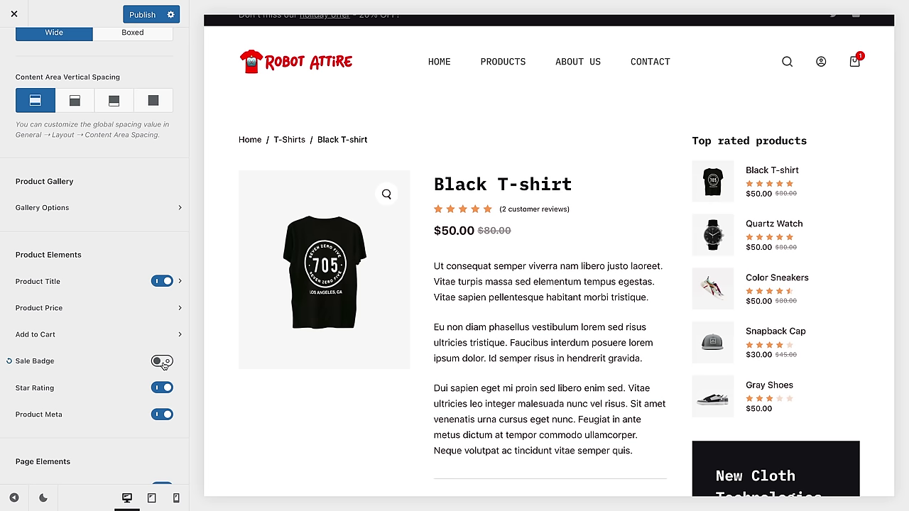
click(163, 362)
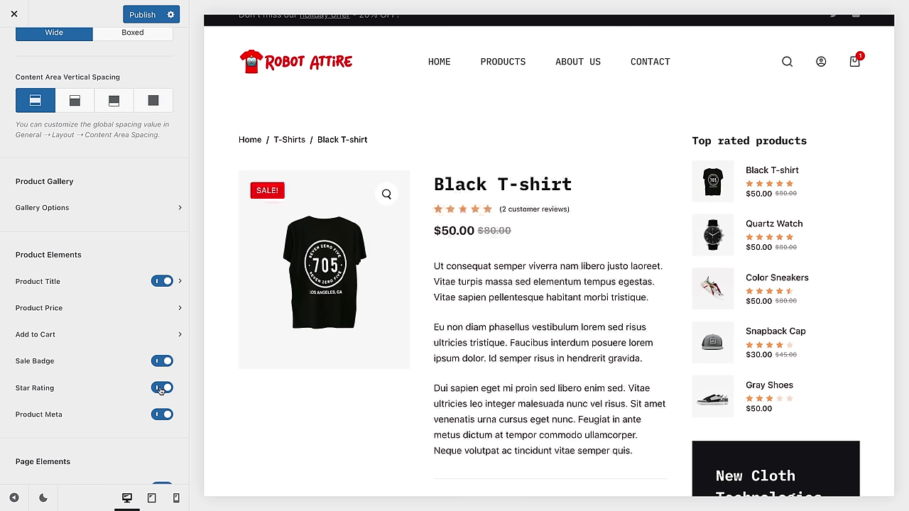
scroll(160, 414, down, 2)
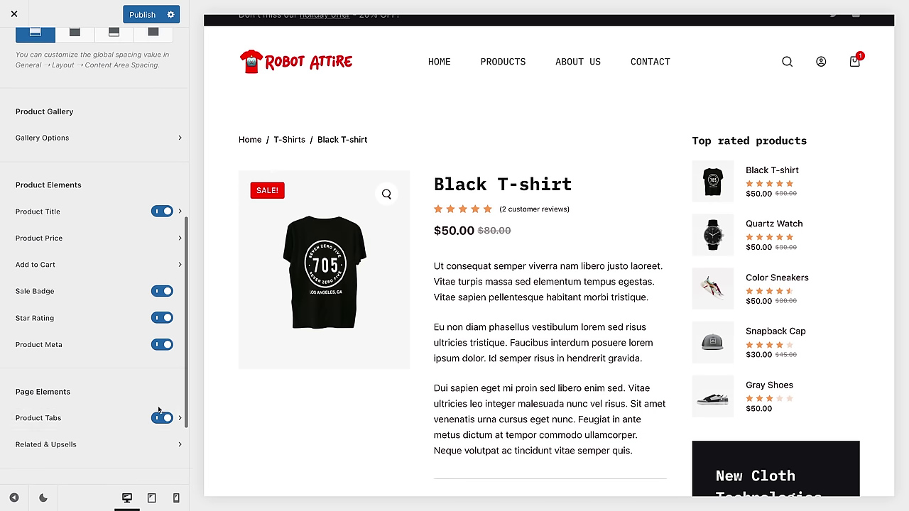
scroll(91, 211, up, 2)
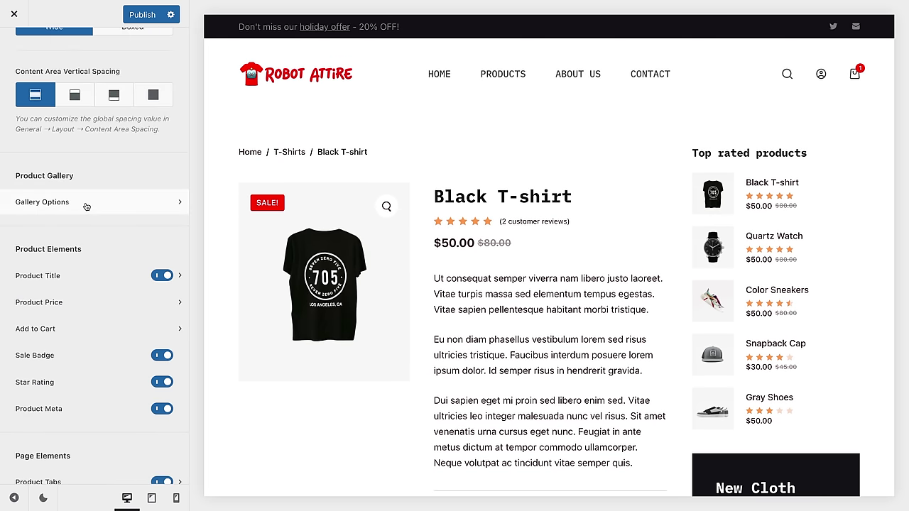
Step: Switch off the Zoom Effect in Gallery Options and go back to the Single Product settings
click(86, 206)
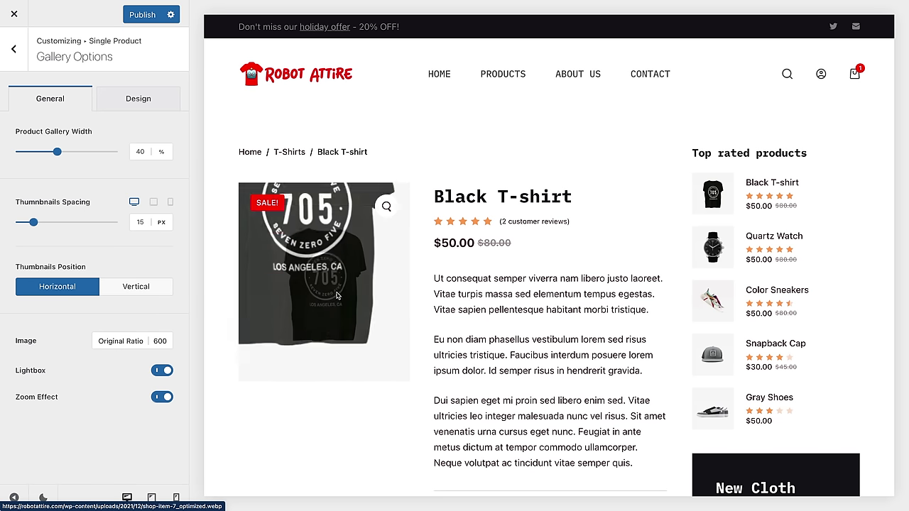
click(161, 397)
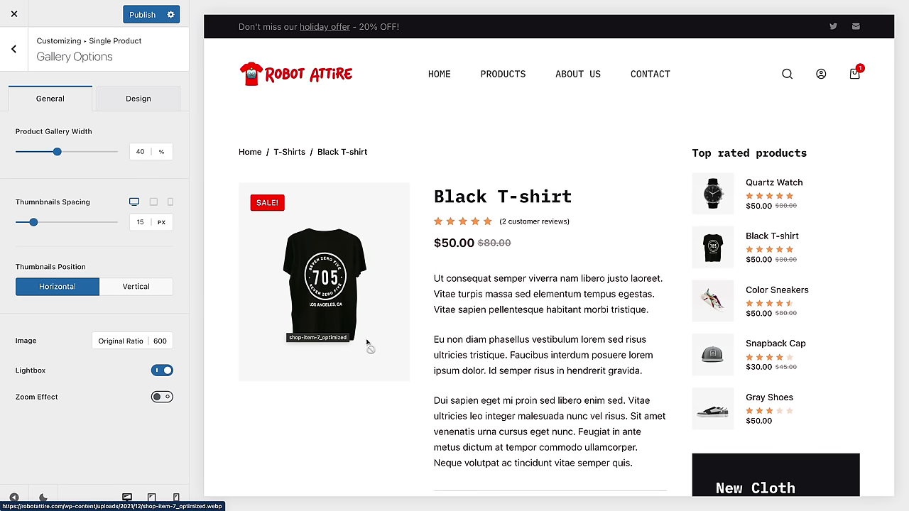
click(162, 397)
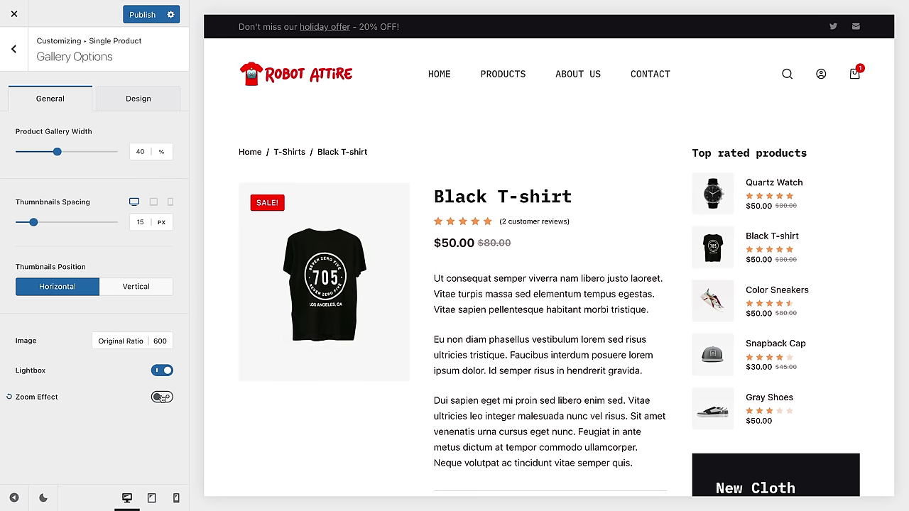
click(14, 48)
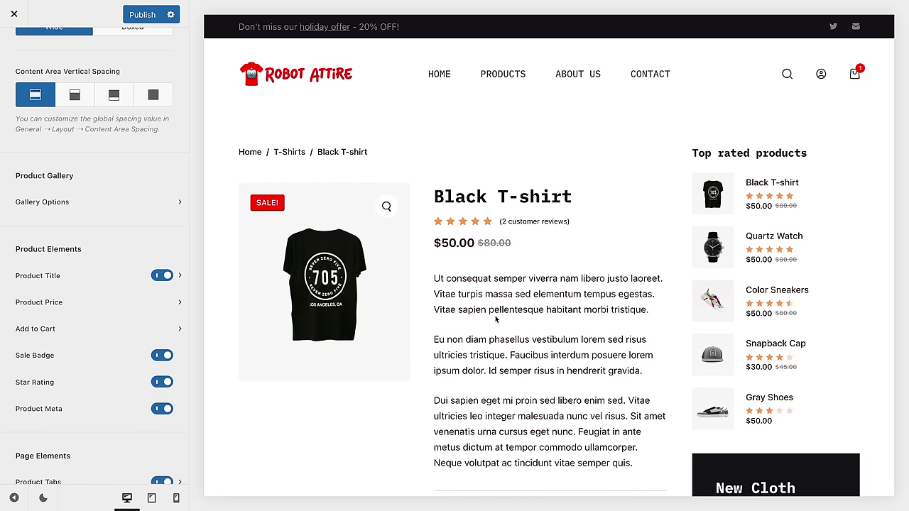
scroll(80, 401, down, 5)
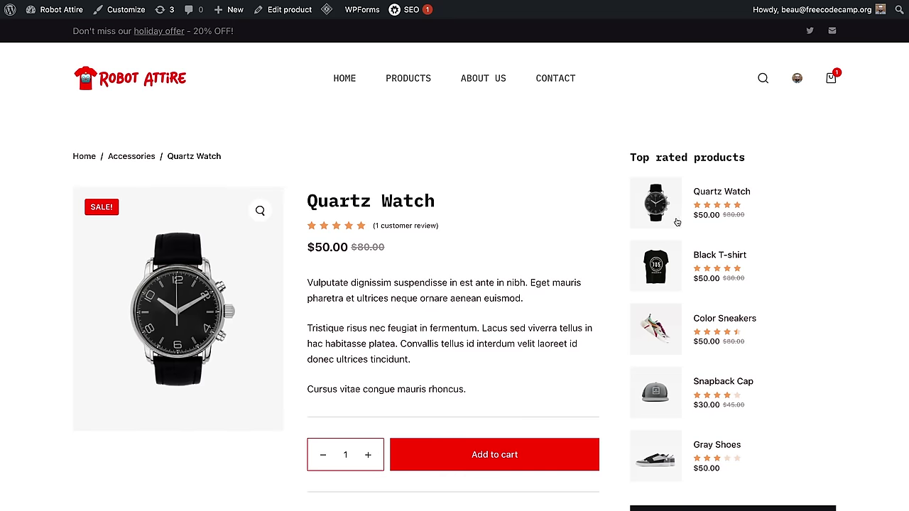
Step: Show the Quartz Watch page's Reviews (1) tab with its single five-star review
scroll(683, 172, down, 8)
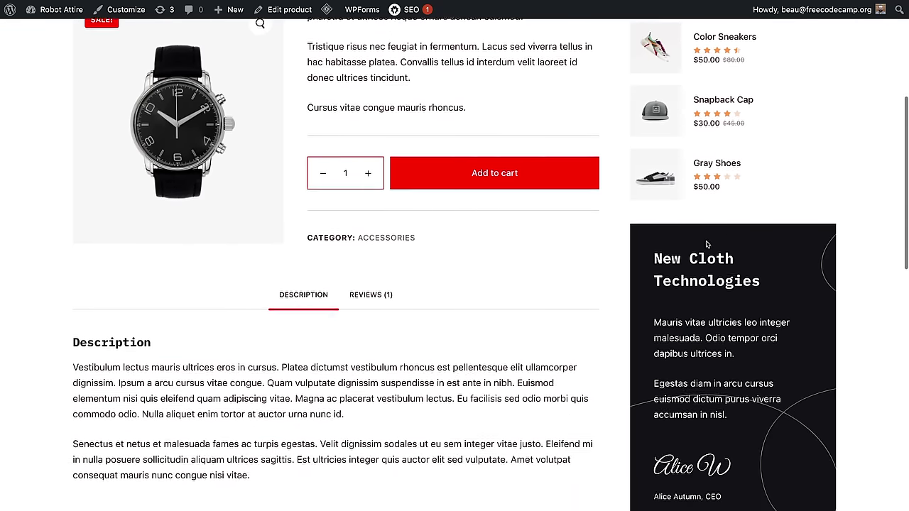
scroll(376, 244, up, 3)
click(369, 206)
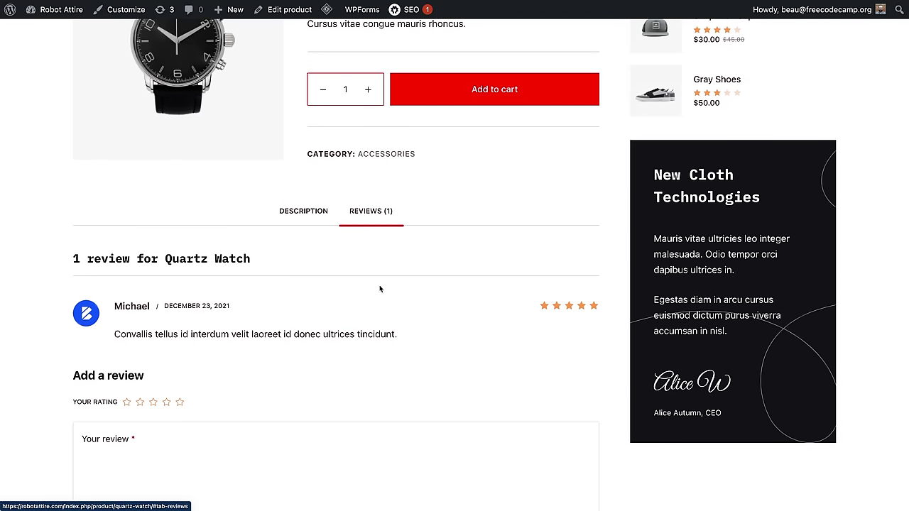
scroll(320, 232, down, 1)
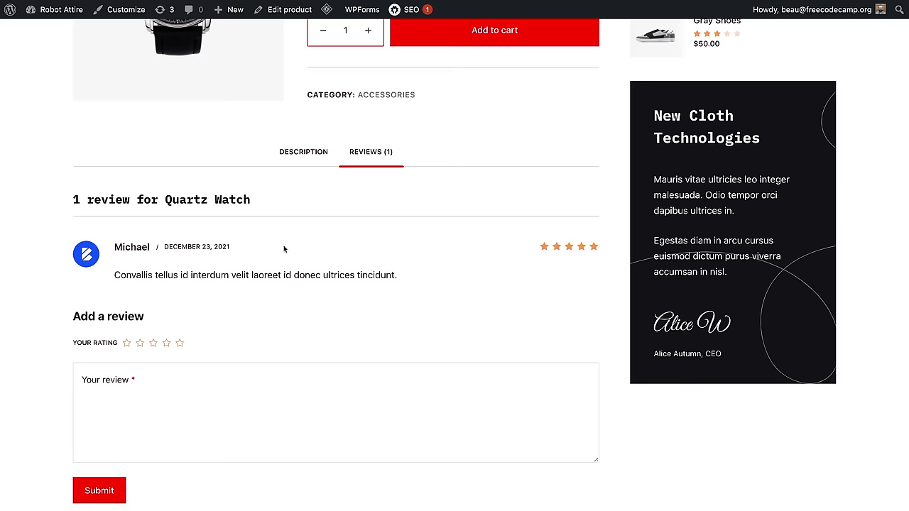
scroll(396, 254, up, 5)
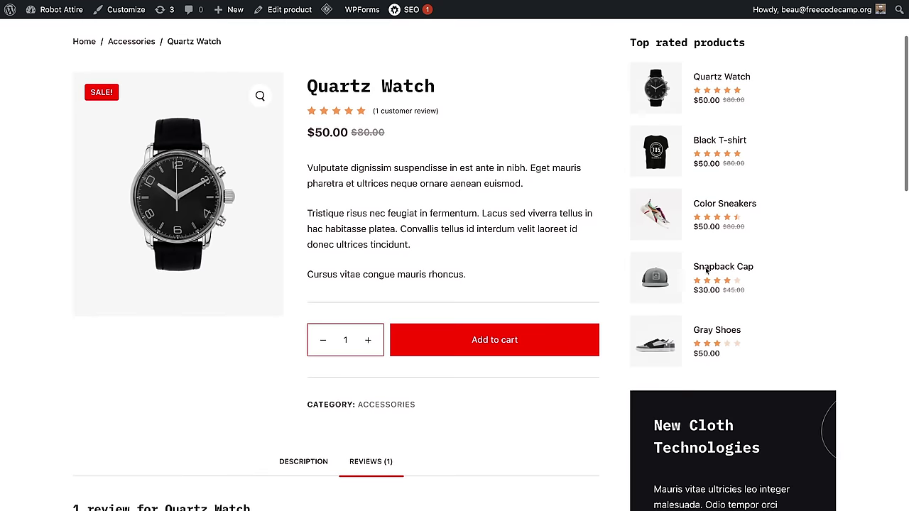
scroll(706, 270, down, 4)
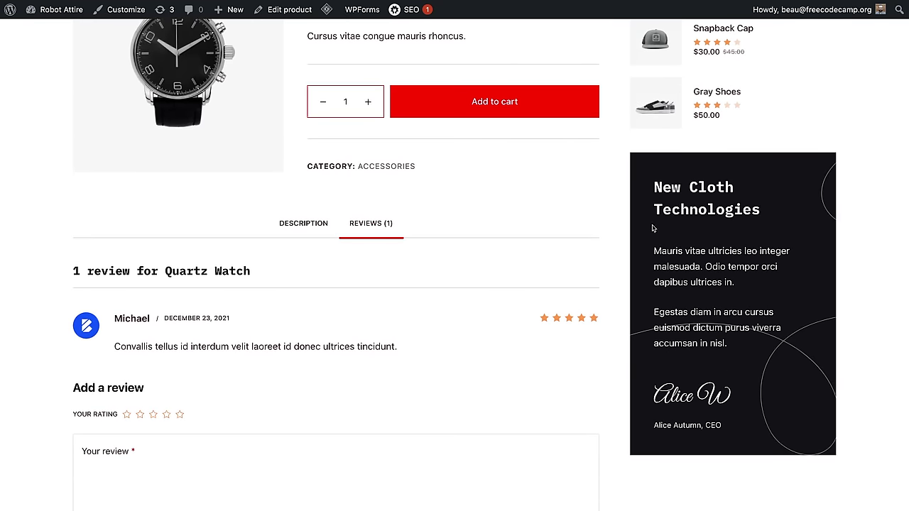
scroll(645, 314, up, 1)
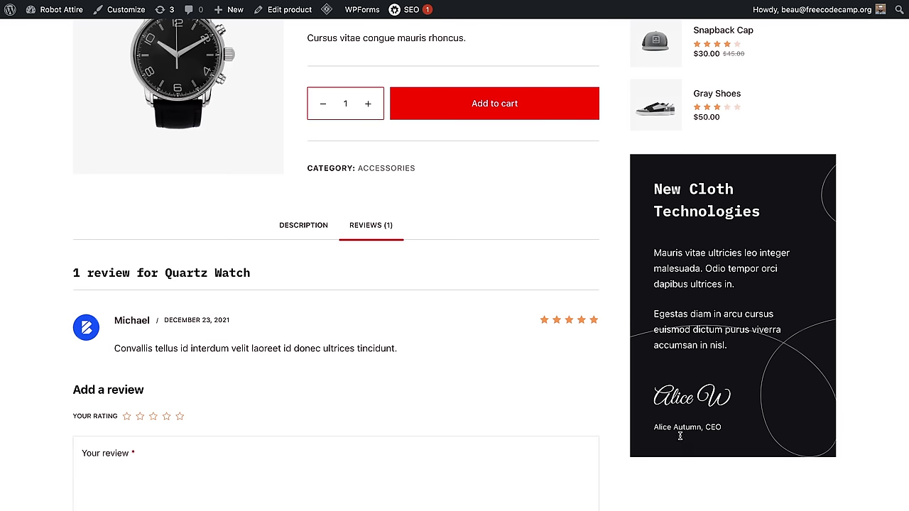
scroll(722, 390, up, 4)
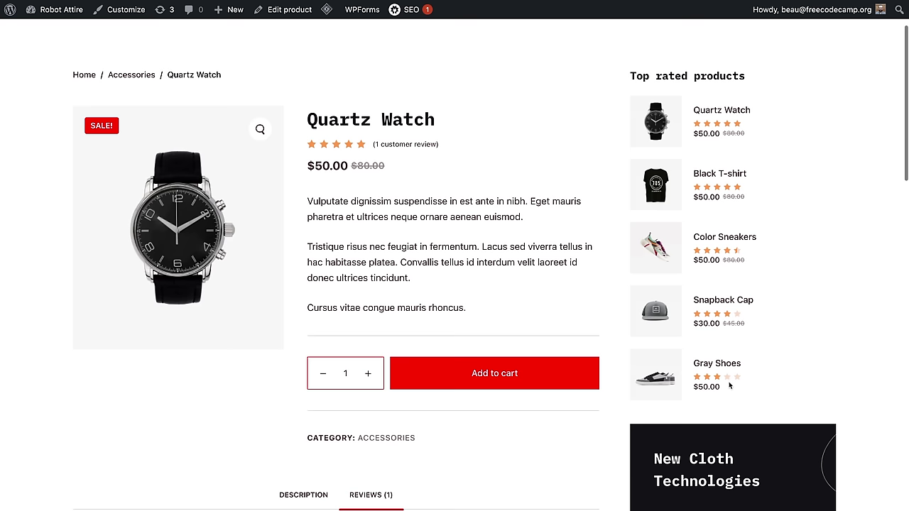
scroll(756, 334, down, 4)
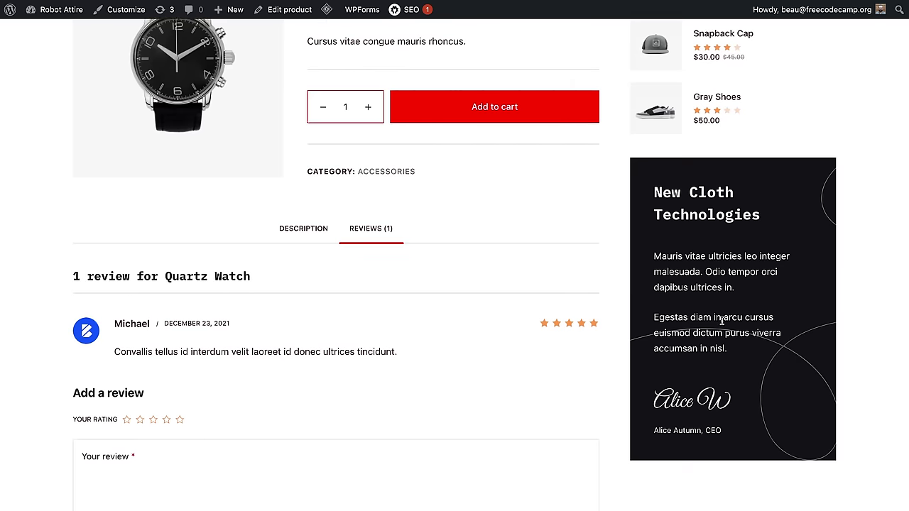
Step: Go to the Appearance > Widgets editor in the admin
mouse_move(11, 10)
click(16, 32)
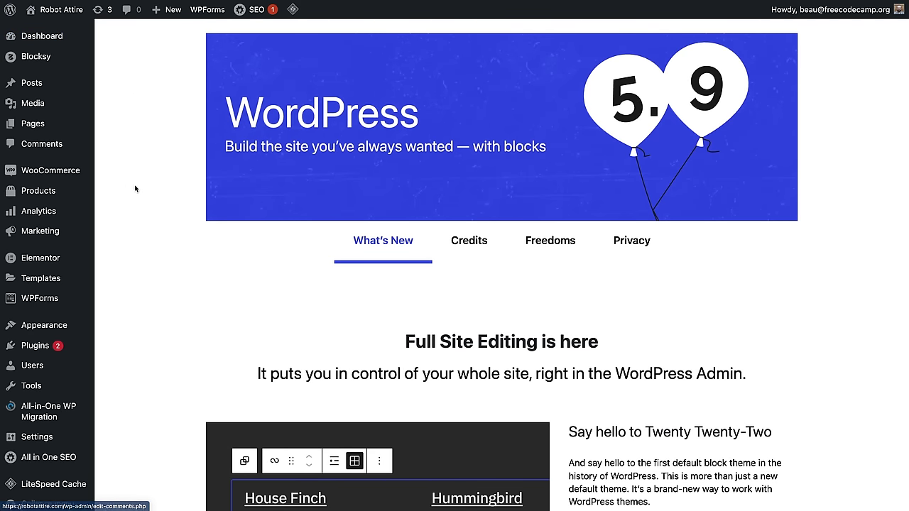
mouse_move(50, 326)
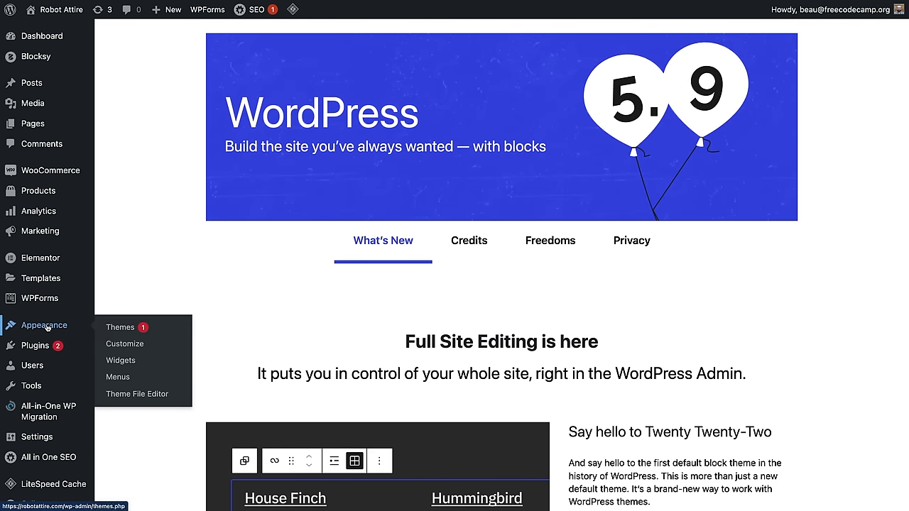
click(121, 361)
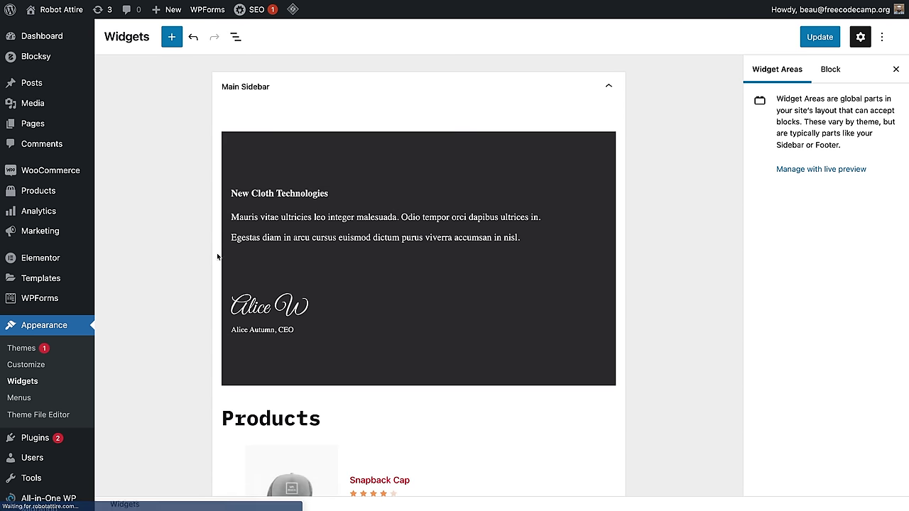
scroll(199, 297, down, 15)
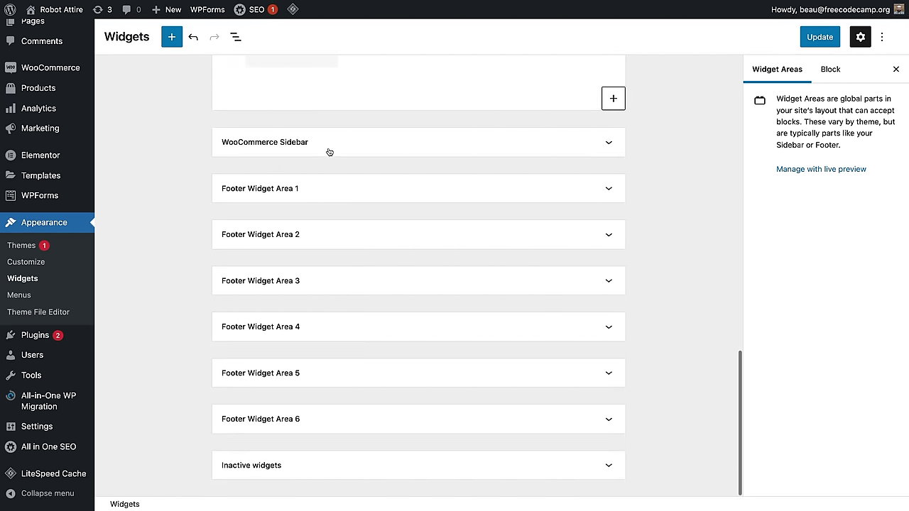
Step: Delete the New Cloth Technologies block from the WooCommerce Sidebar
click(329, 146)
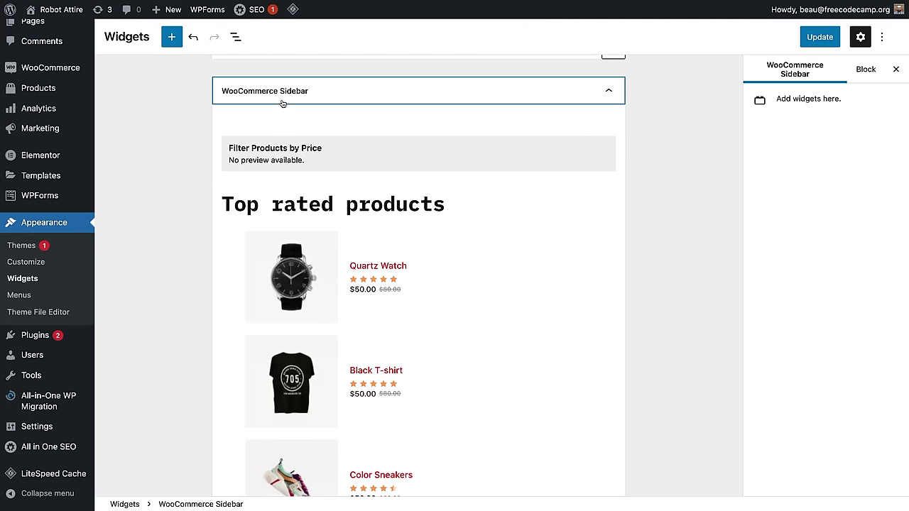
scroll(291, 142, down, 1)
scroll(320, 242, down, 10)
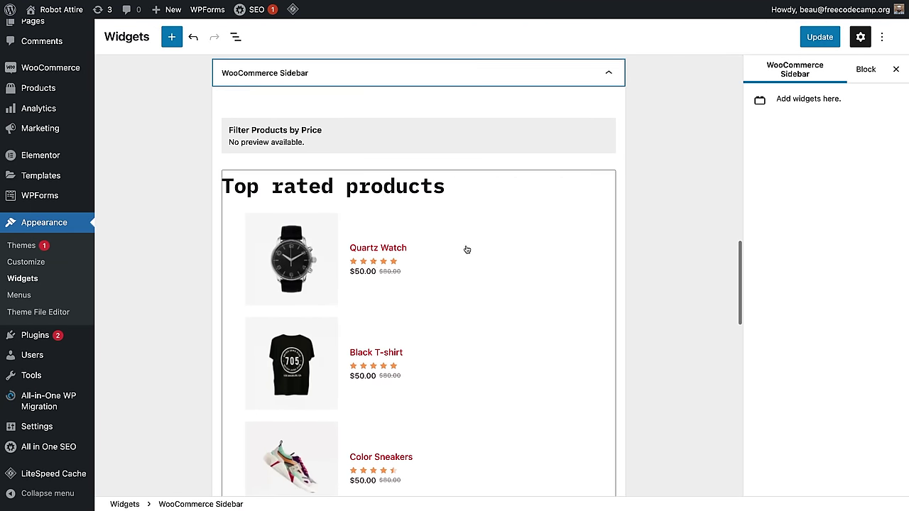
scroll(410, 265, down, 3)
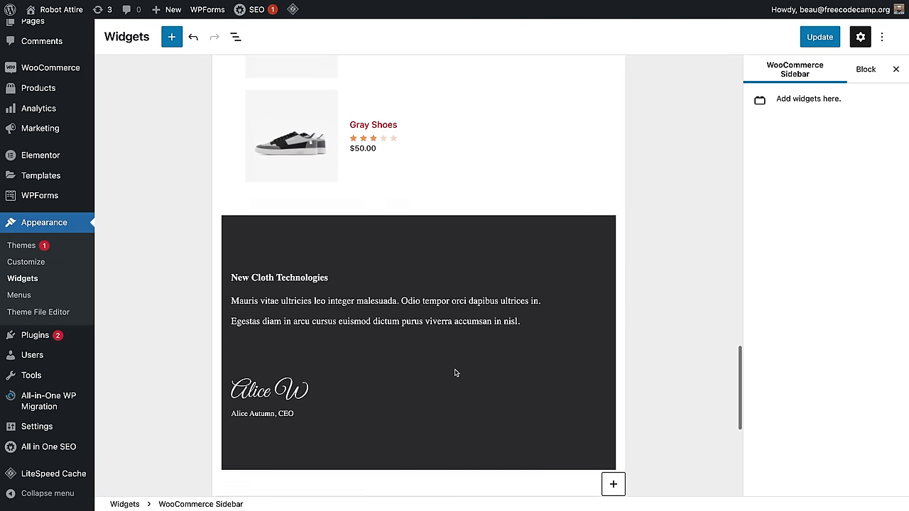
click(334, 229)
click(266, 206)
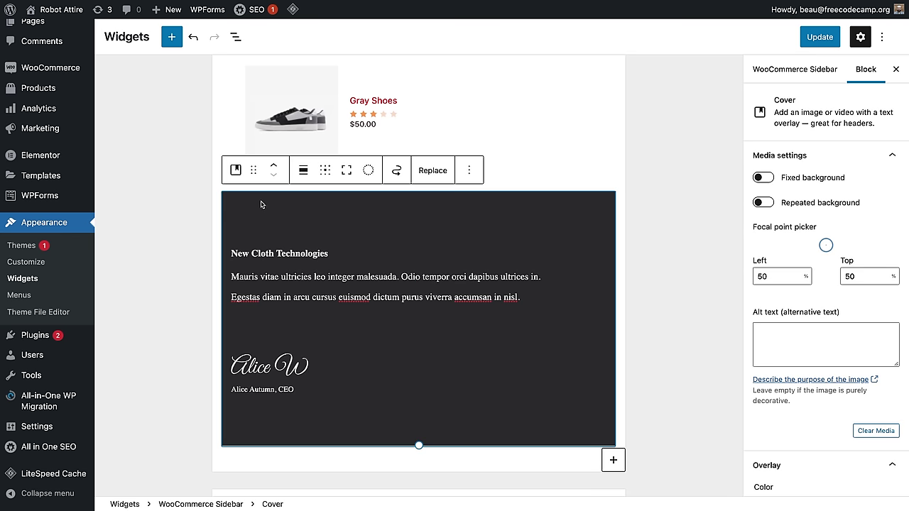
key(Delete)
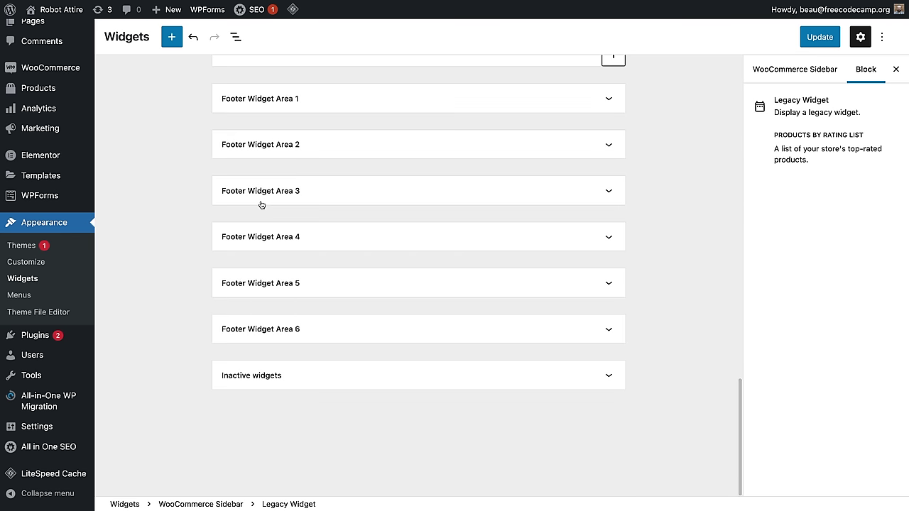
Step: Inspect the Top rated products widget's title and its product list
scroll(261, 204, up, 2)
scroll(261, 204, up, 3)
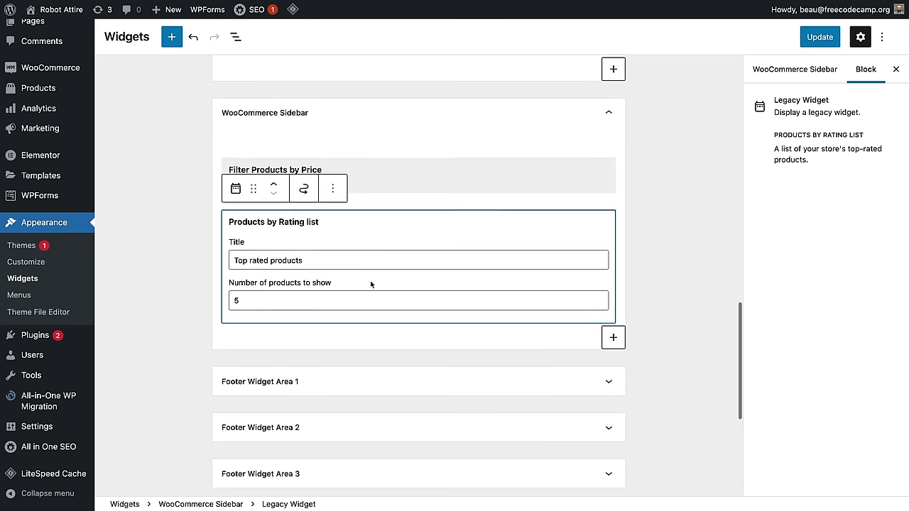
click(167, 326)
click(374, 314)
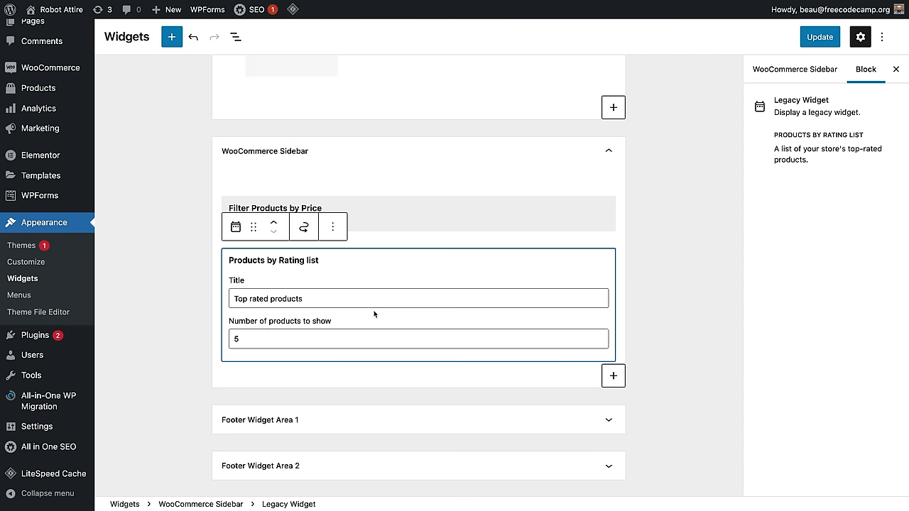
click(163, 278)
click(468, 309)
click(259, 299)
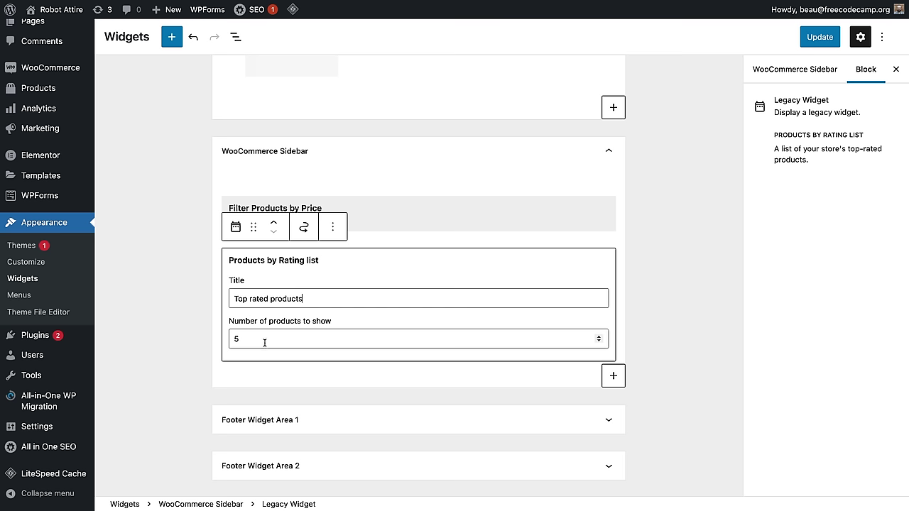
click(132, 327)
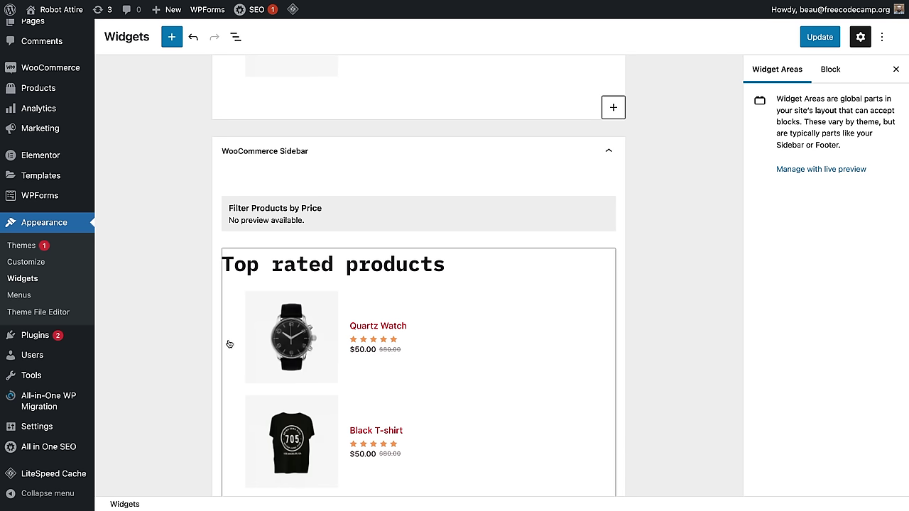
scroll(234, 345, down, 5)
scroll(325, 336, up, 5)
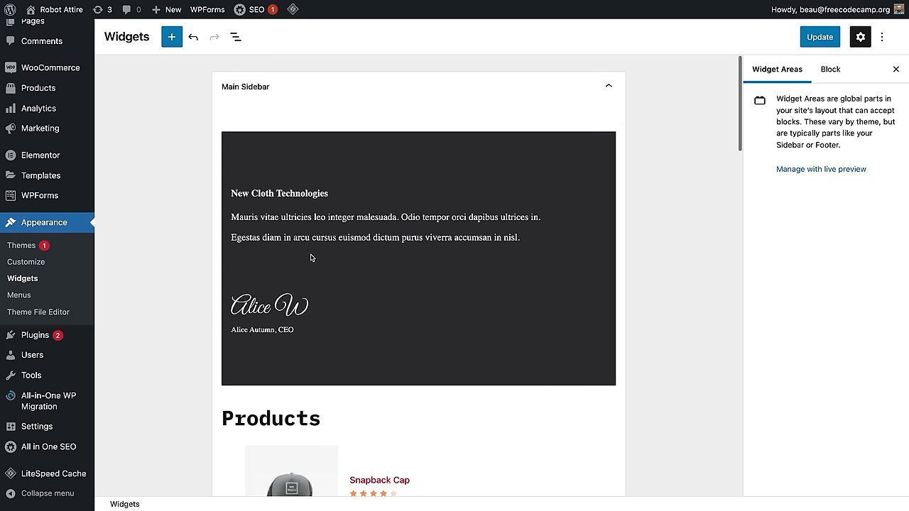
Step: Remove the Main Sidebar's New Cloth Technologies block and update the widgets
click(311, 263)
click(283, 139)
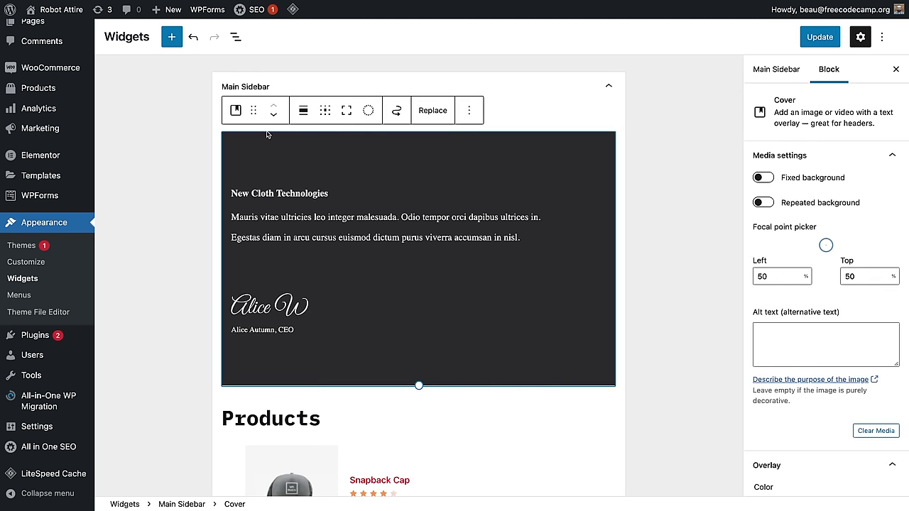
key(Delete)
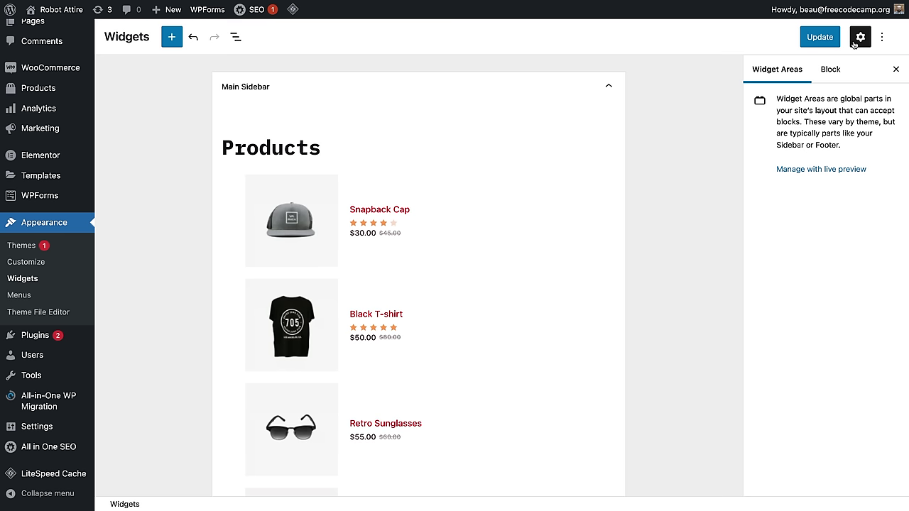
click(817, 38)
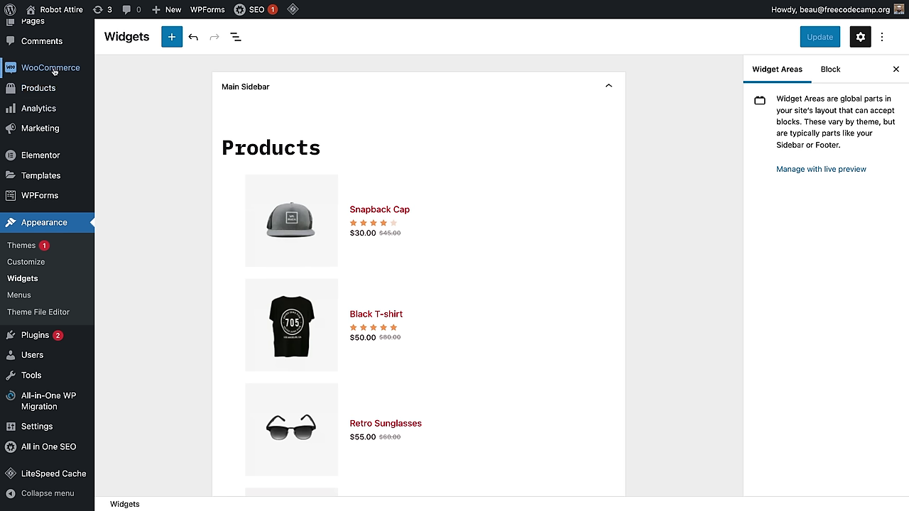
mouse_move(34, 14)
Step: Check the review and star rating options in WooCommerce > Settings > Products
mouse_move(49, 65)
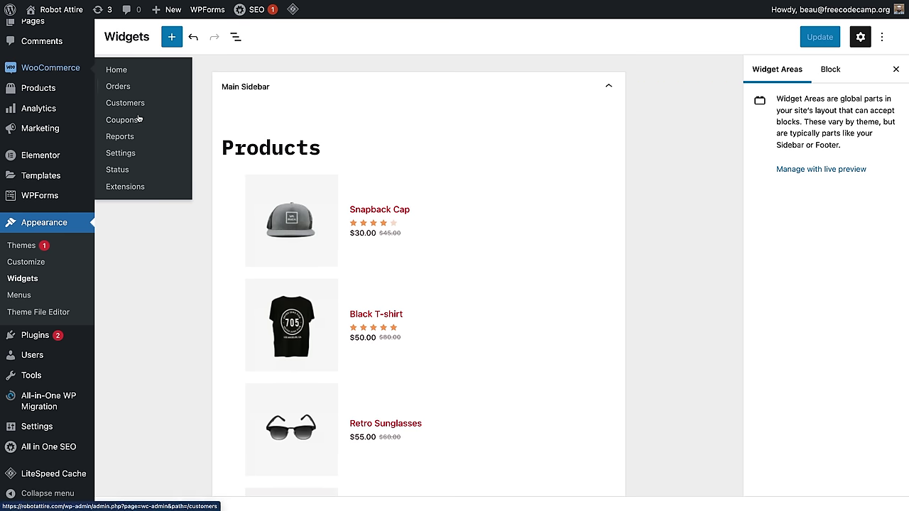
click(120, 153)
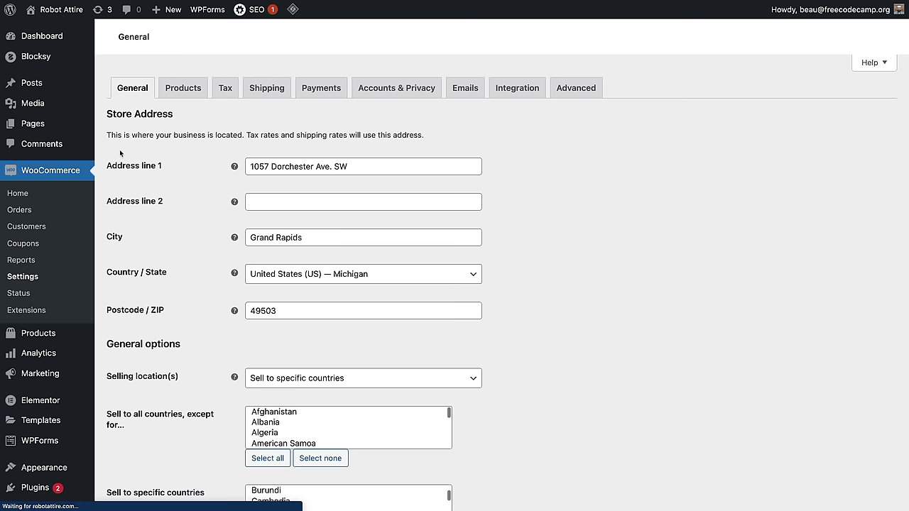
click(179, 88)
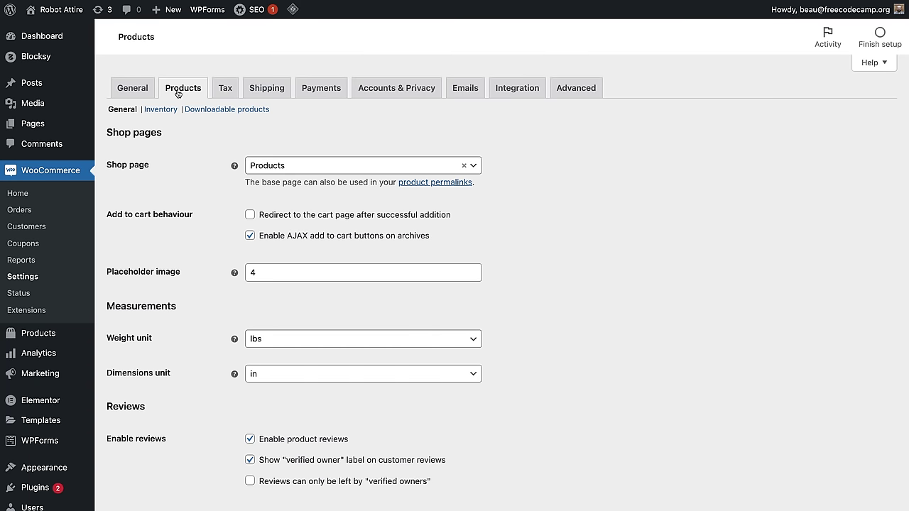
scroll(259, 334, down, 2)
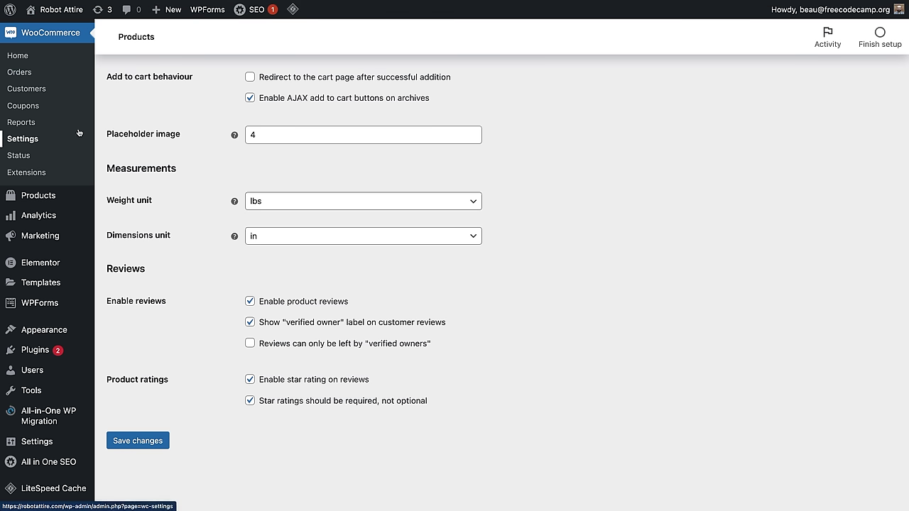
Step: Visit the Black T-shirt page on the live store and bring up the Customizer
click(50, 31)
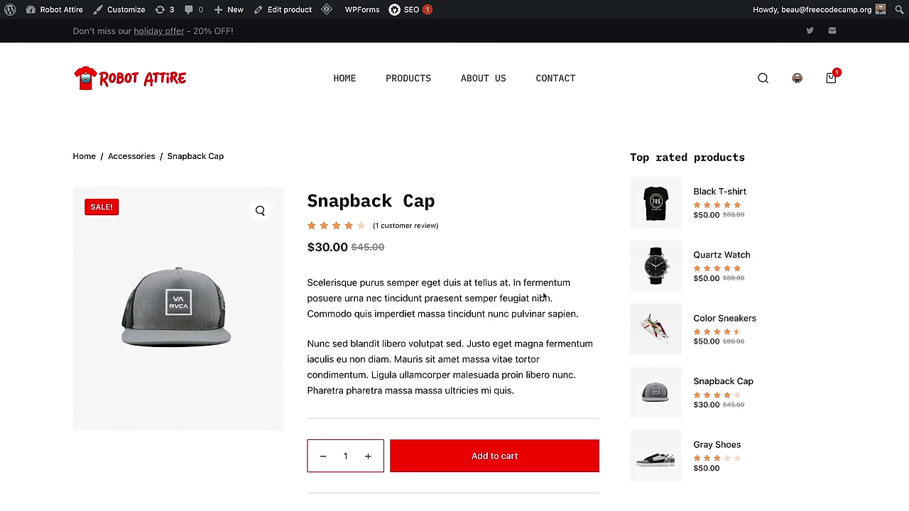
scroll(741, 297, down, 5)
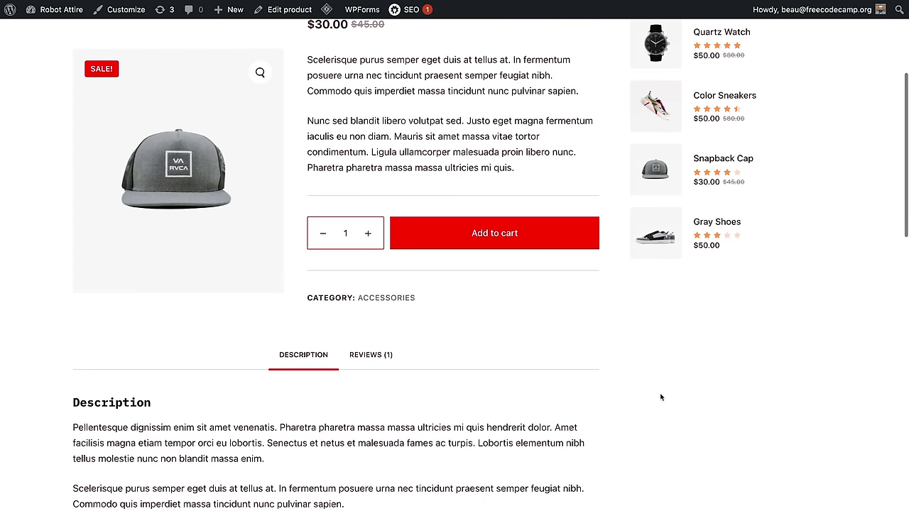
scroll(686, 364, up, 5)
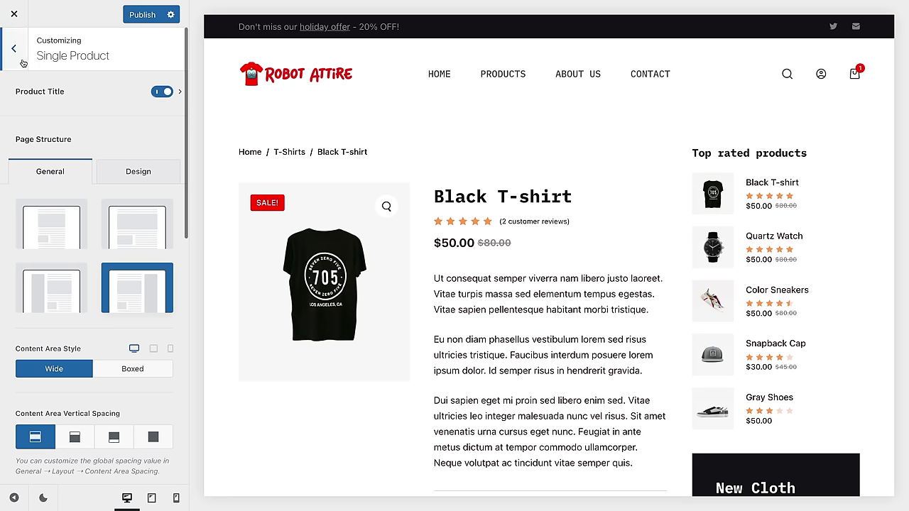
click(16, 54)
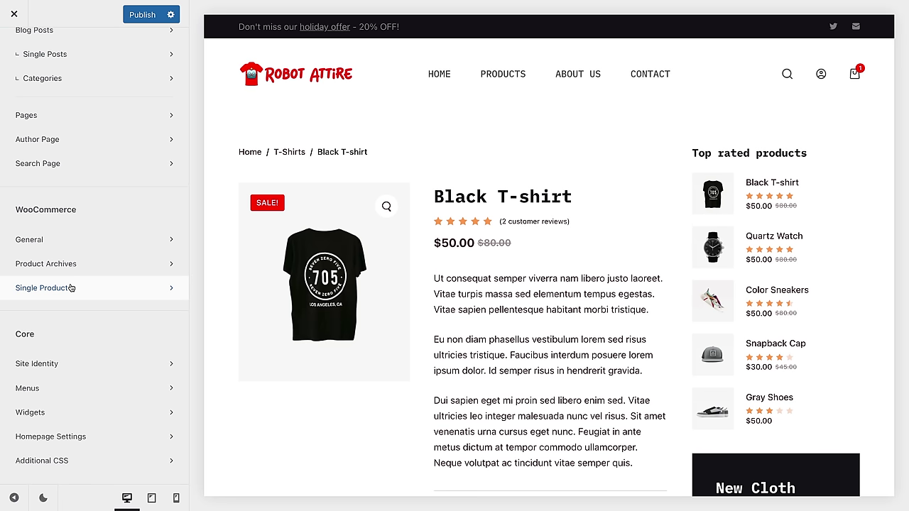
Step: Preview the Snapback Cap checkout with WooCommerce > General > Checkout Page settings showing
click(854, 75)
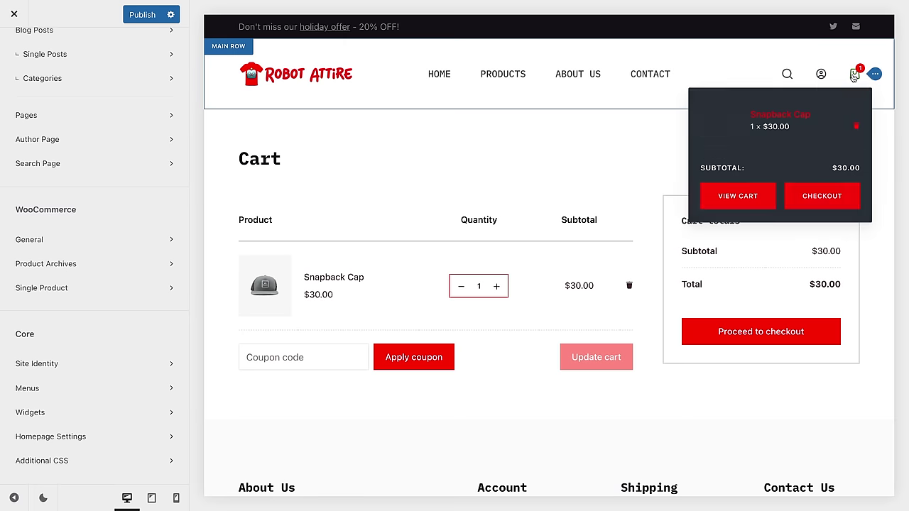
click(91, 240)
click(92, 248)
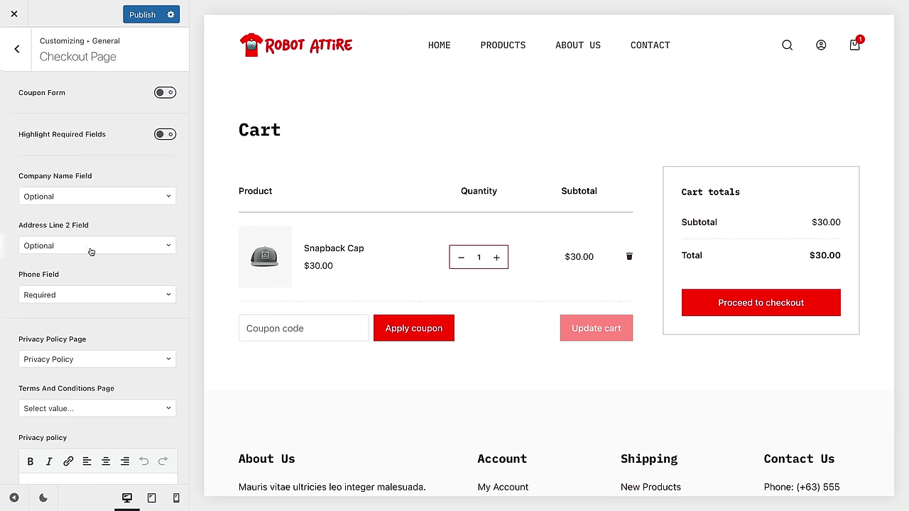
click(807, 311)
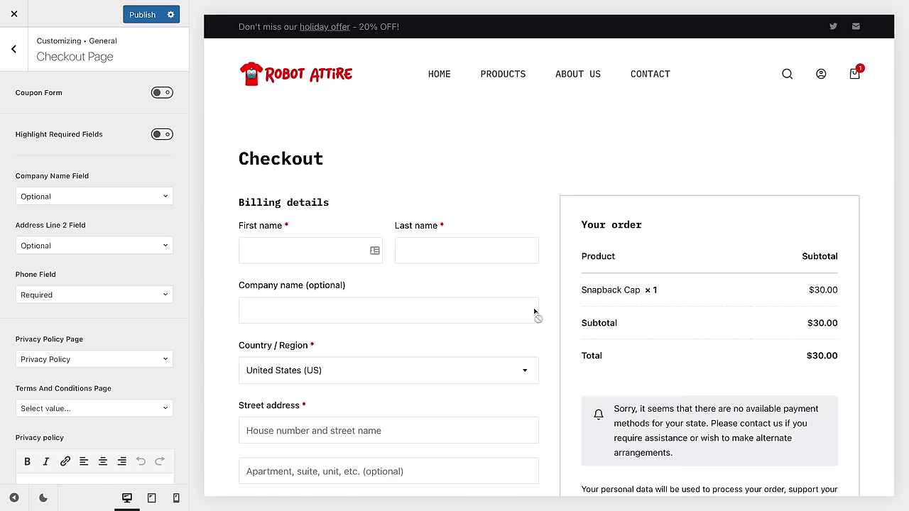
Step: Switch the Coupon Form option on, then back off
scroll(543, 341, down, 3)
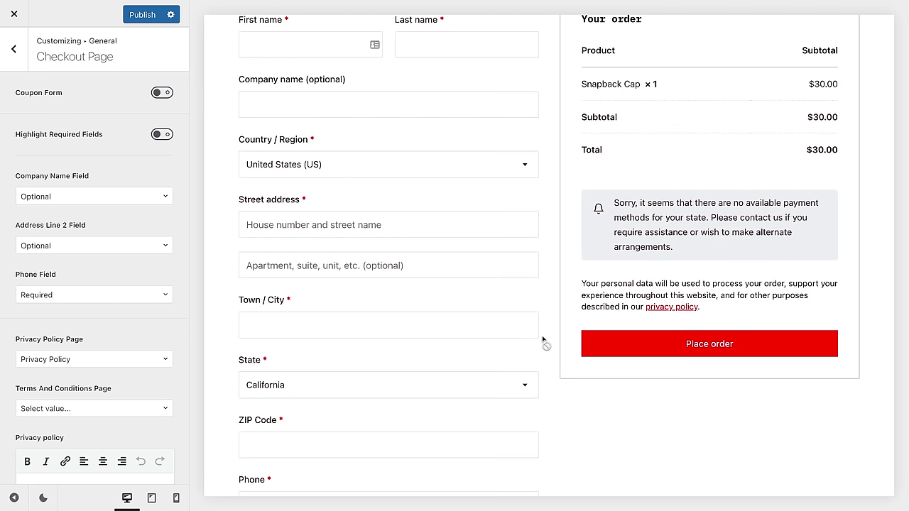
scroll(543, 341, down, 4)
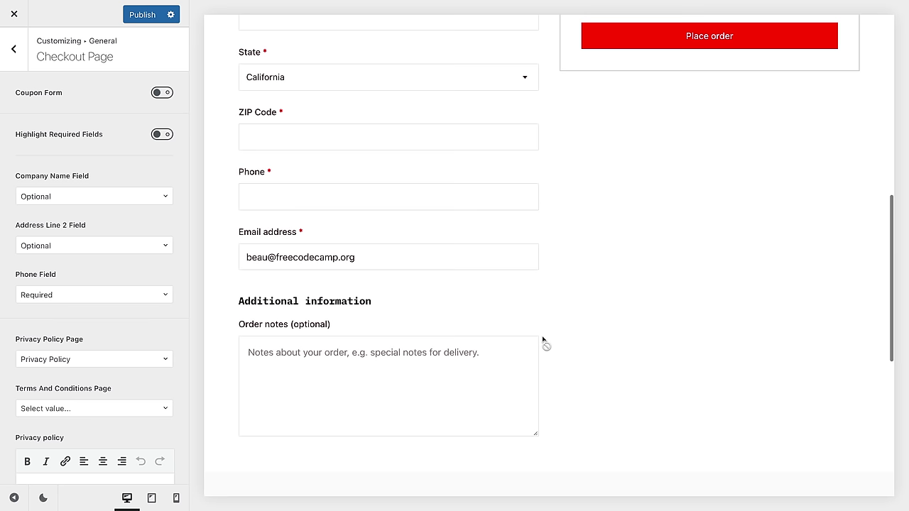
scroll(557, 307, up, 7)
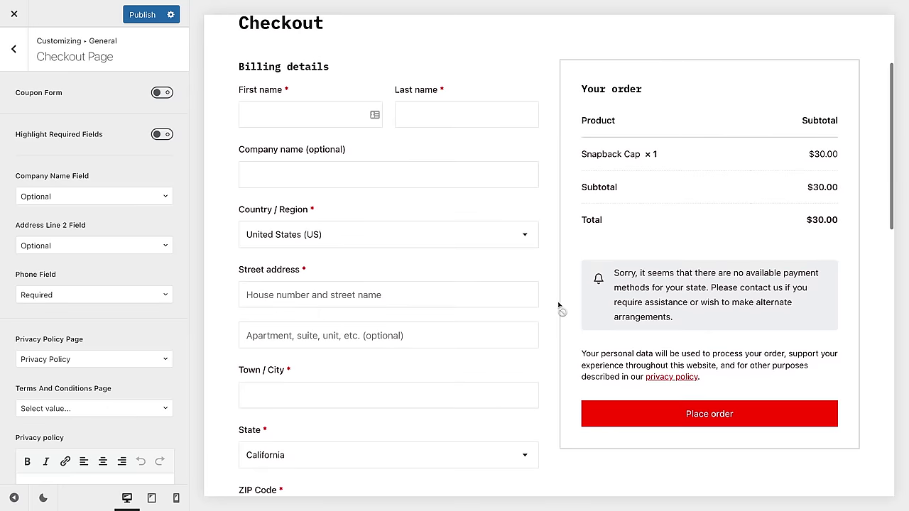
click(162, 93)
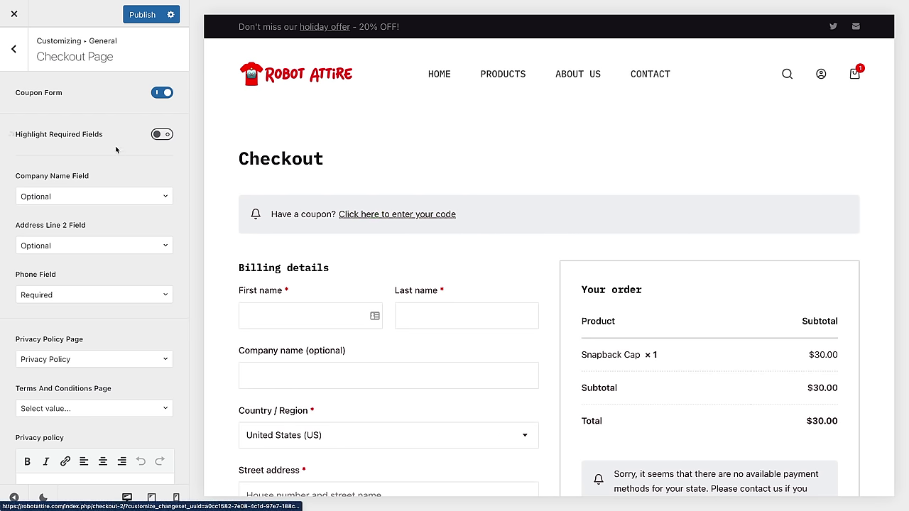
click(168, 92)
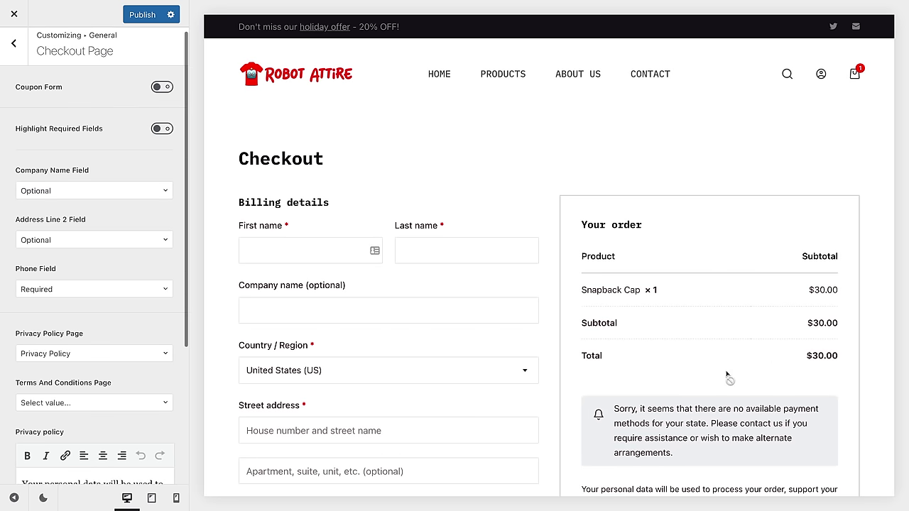
scroll(727, 375, down, 3)
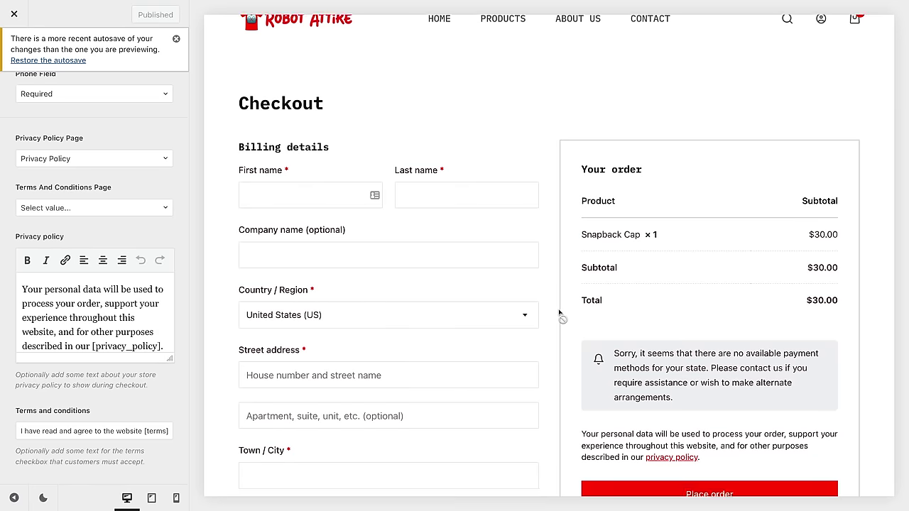
scroll(559, 313, down, 1)
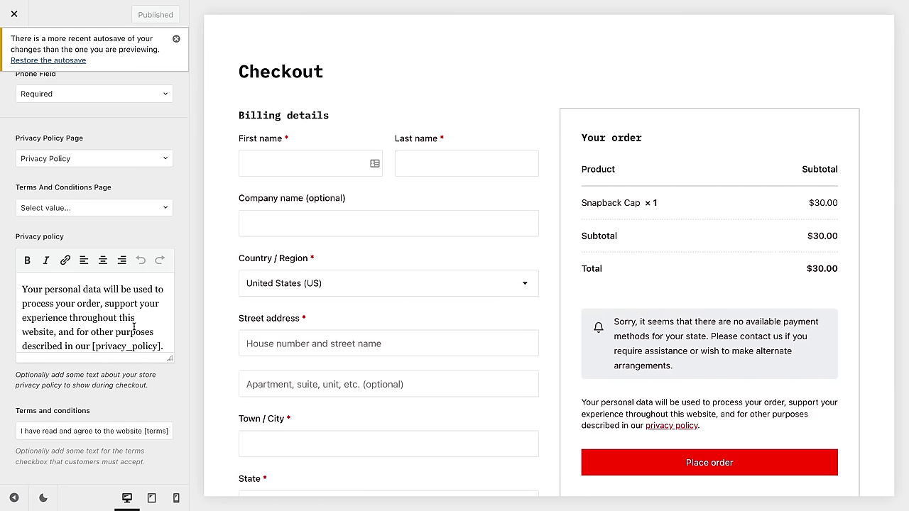
Step: Open the checkout notice's privacy policy link in a new tab and switch to it
scroll(106, 306, down, 1)
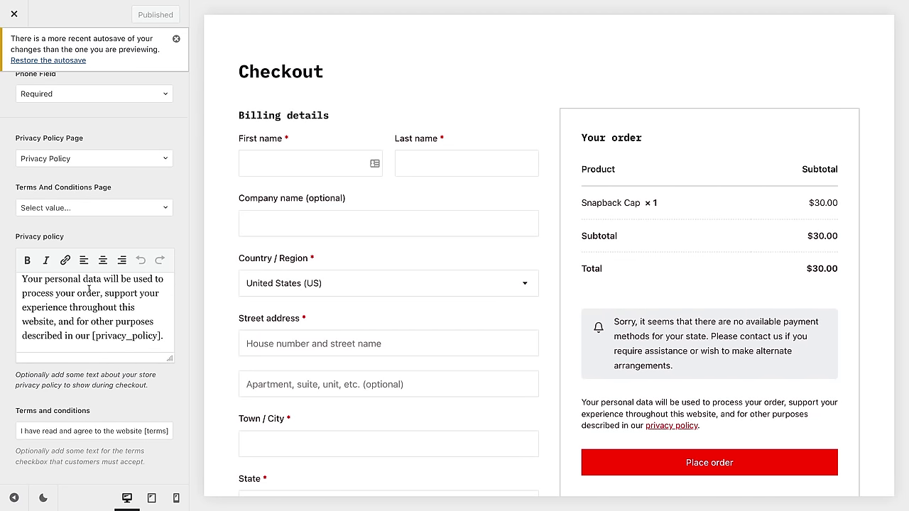
drag(80, 293, 137, 337)
click(126, 336)
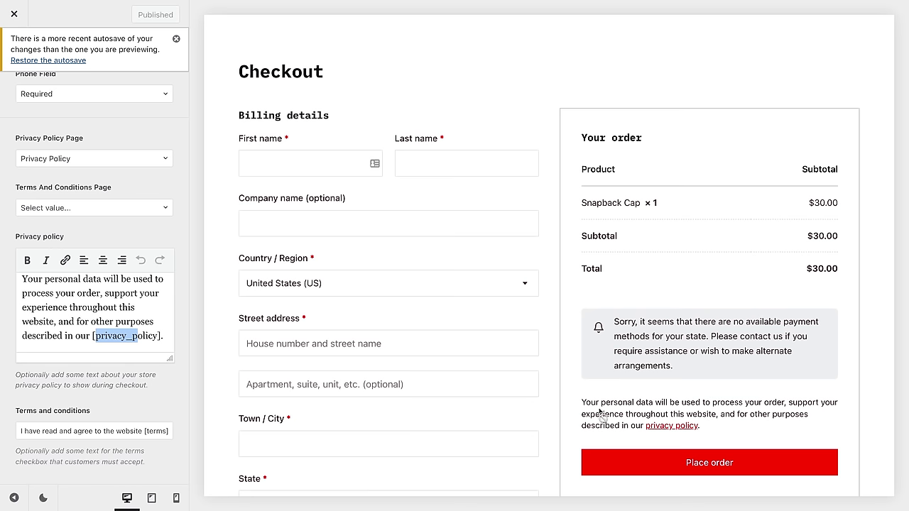
click(663, 419)
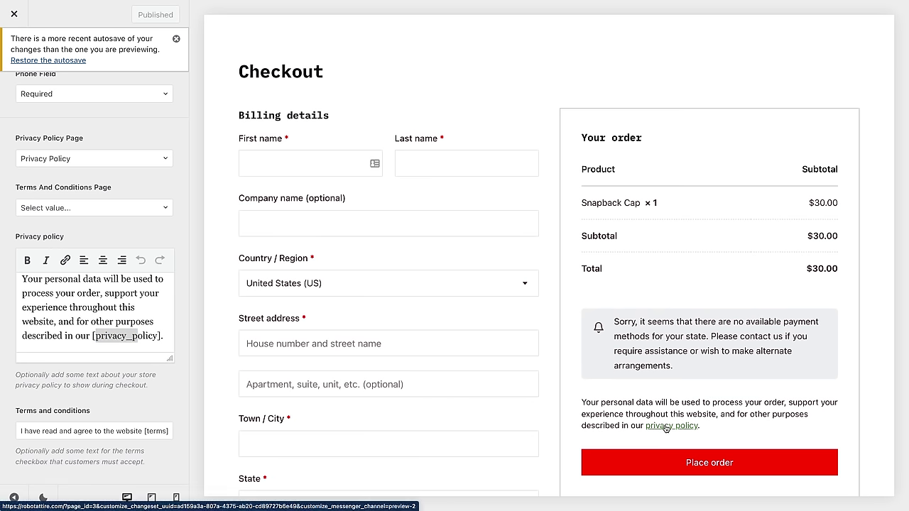
right_click(666, 427)
click(708, 317)
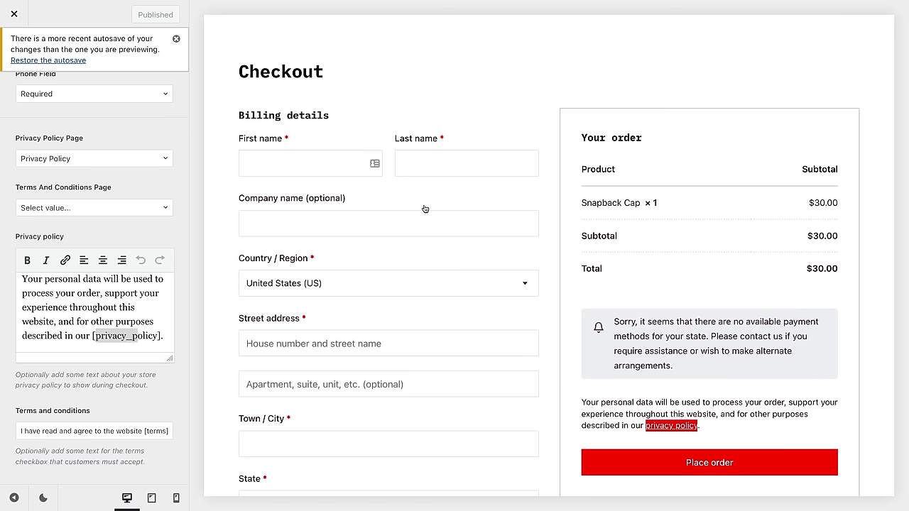
key(ctrl+Tab)
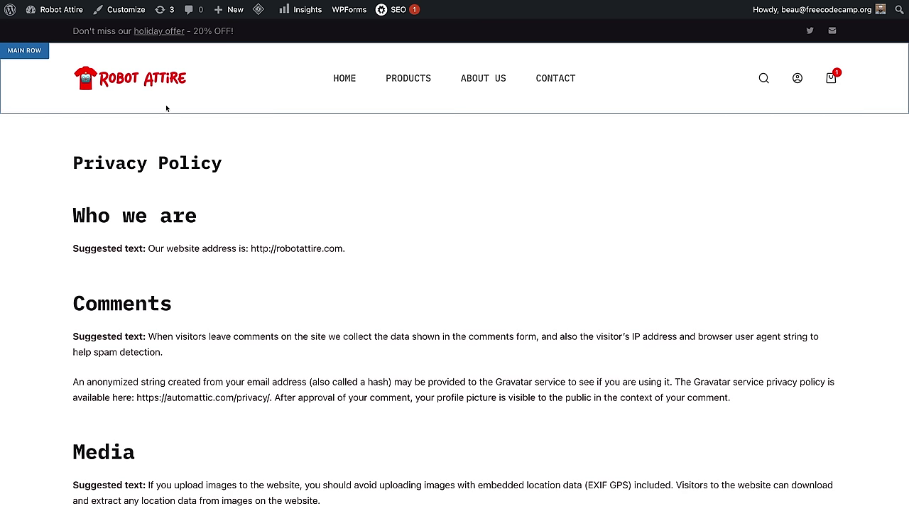
Step: Open the Privacy Policy page in the block editor from All Pages
click(8, 12)
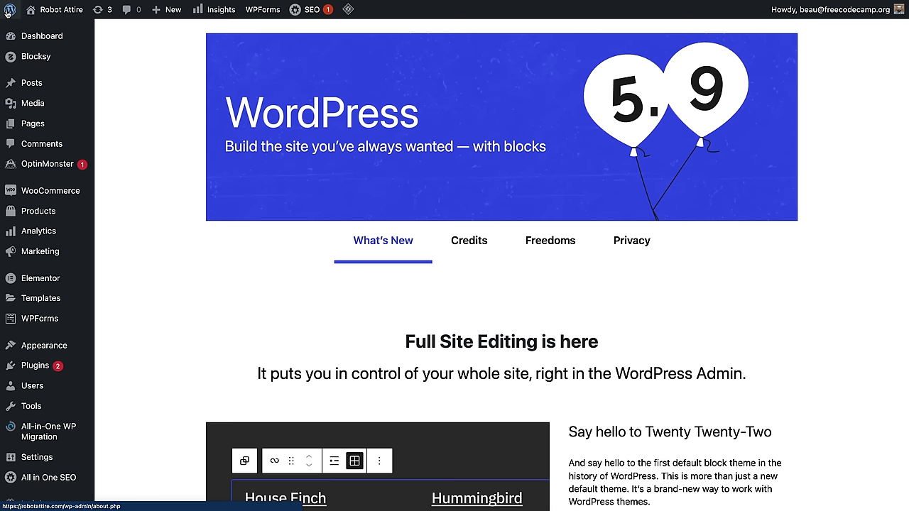
click(38, 123)
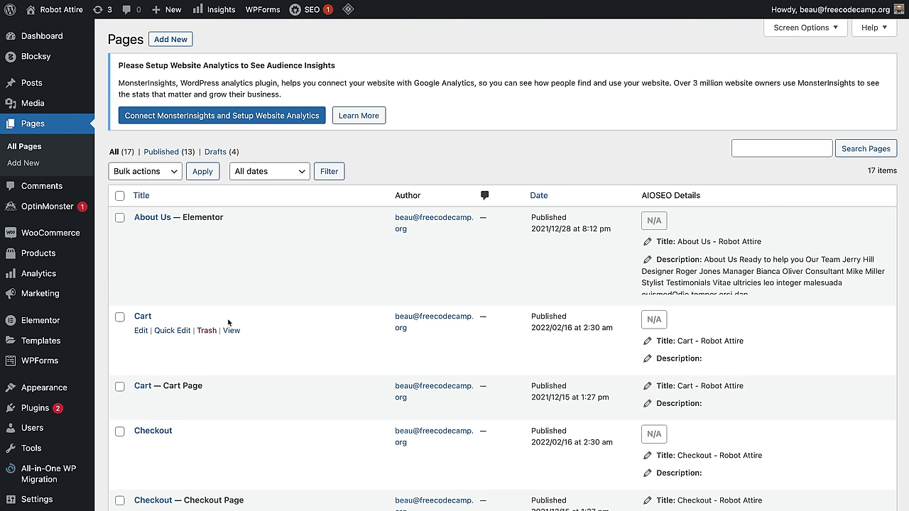
scroll(226, 320, down, 10)
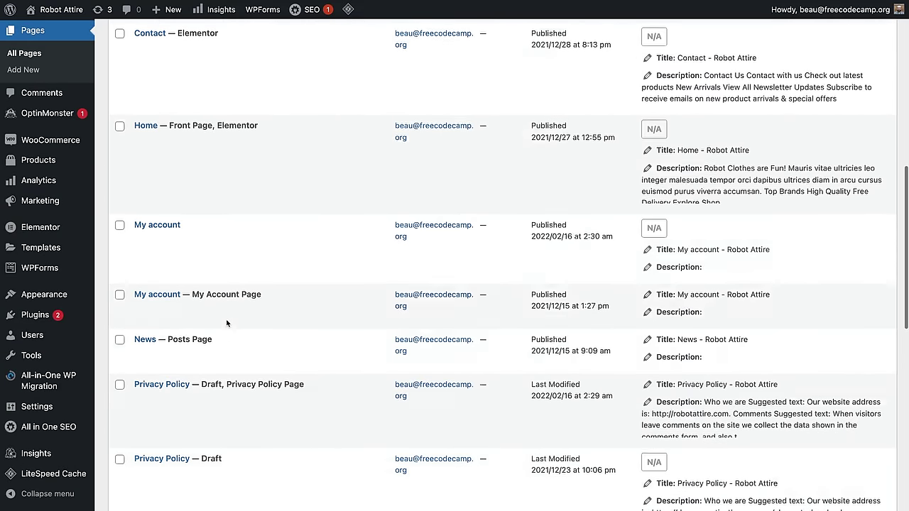
scroll(227, 324, down, 3)
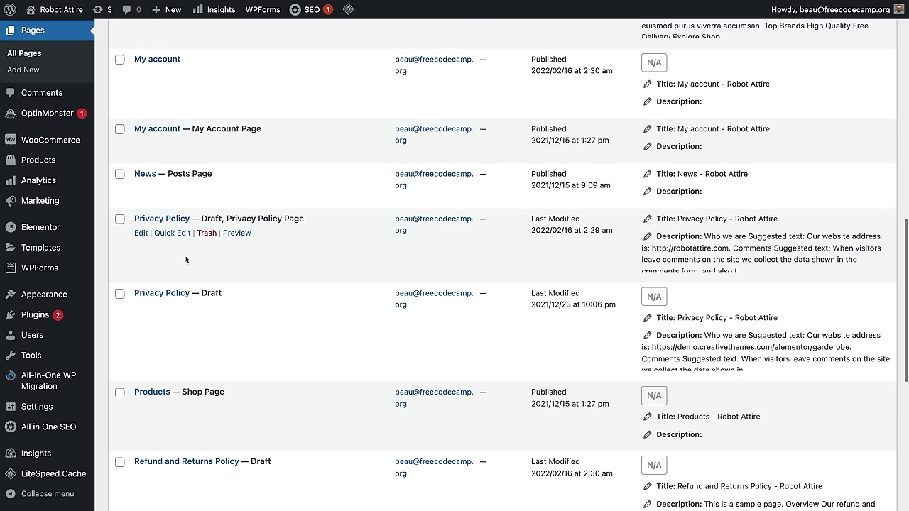
click(141, 234)
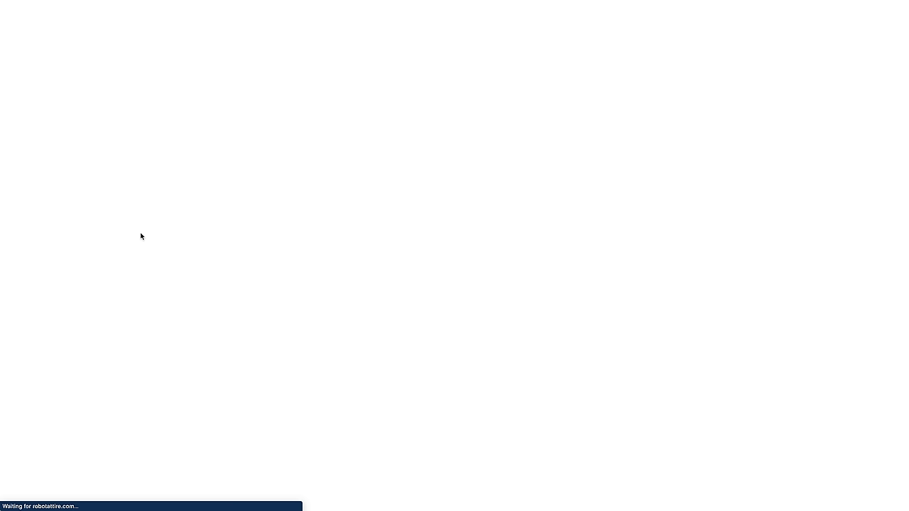
Step: Delete the 'Suggested text:' labels from the Who we are, Comments and Media paragraphs
click(134, 190)
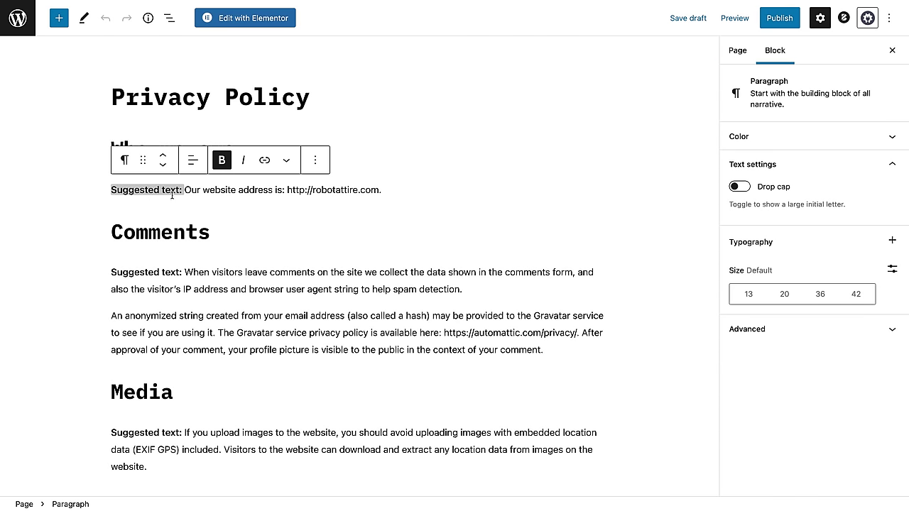
click(196, 190)
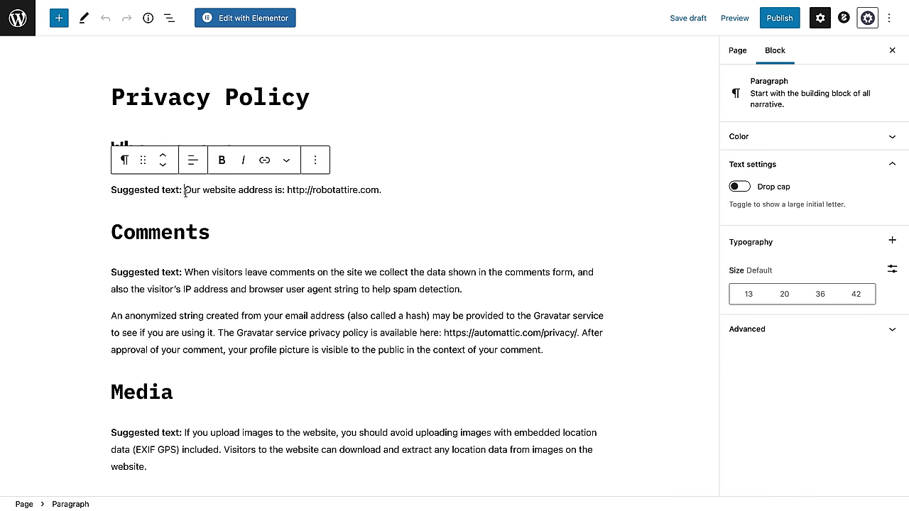
drag(182, 190, 111, 190)
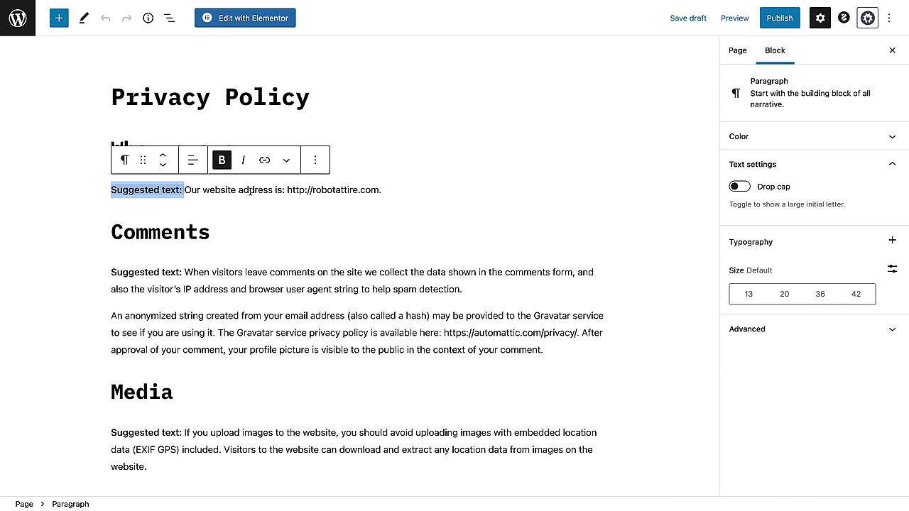
key(BackSpace)
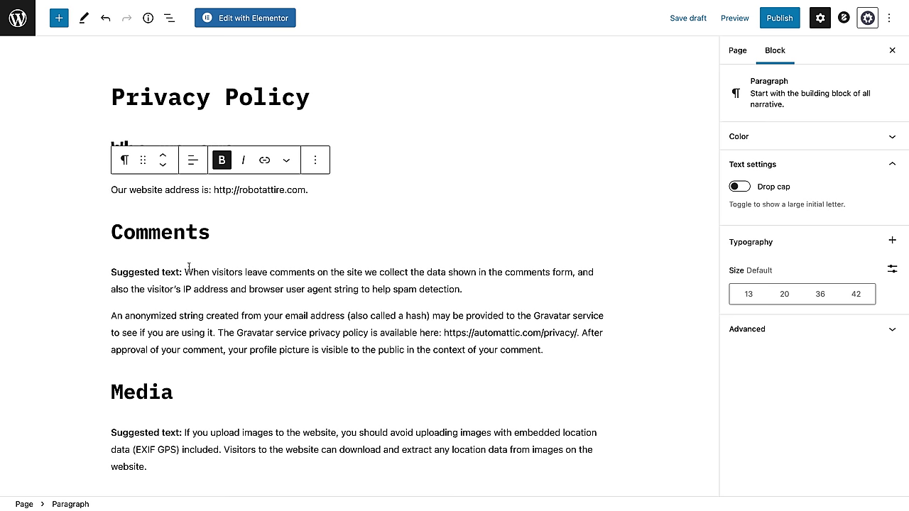
drag(185, 272, 14, 277)
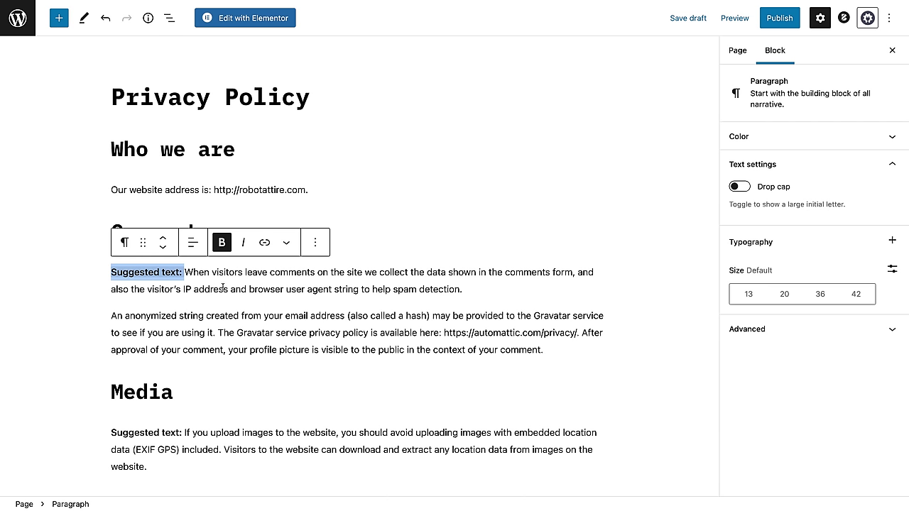
key(BackSpace)
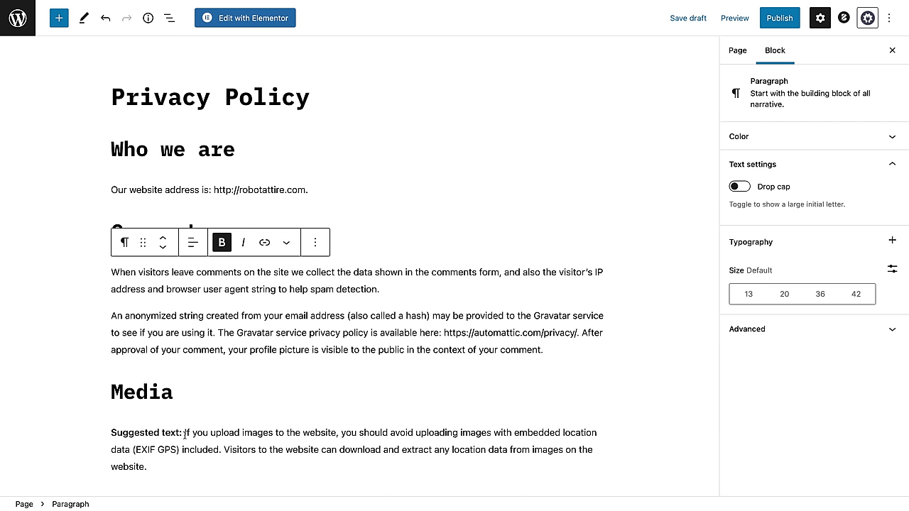
drag(185, 432, 106, 433)
key(BackSpace)
Step: Strip the remaining two 'Suggested text:' labels, including Who we share, and publish the page
scroll(106, 355, down, 10)
drag(184, 140, 106, 140)
key(BackSpace)
drag(185, 295, 107, 301)
key(BackSpace)
scroll(284, 284, down, 4)
scroll(400, 126, up, 20)
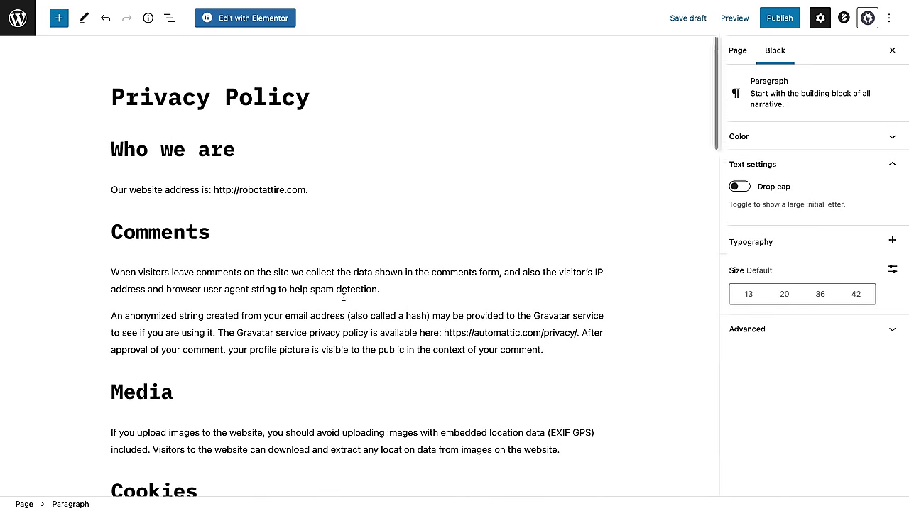
click(776, 29)
click(784, 22)
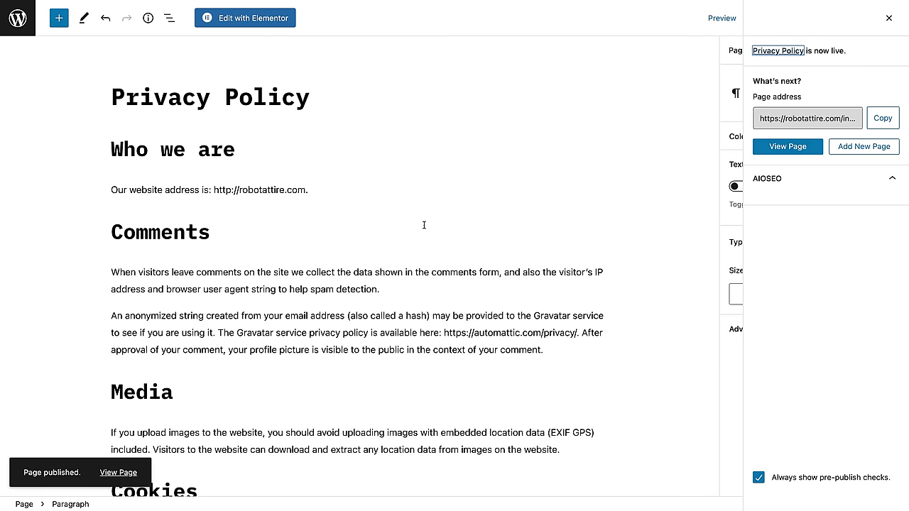
mouse_move(338, 4)
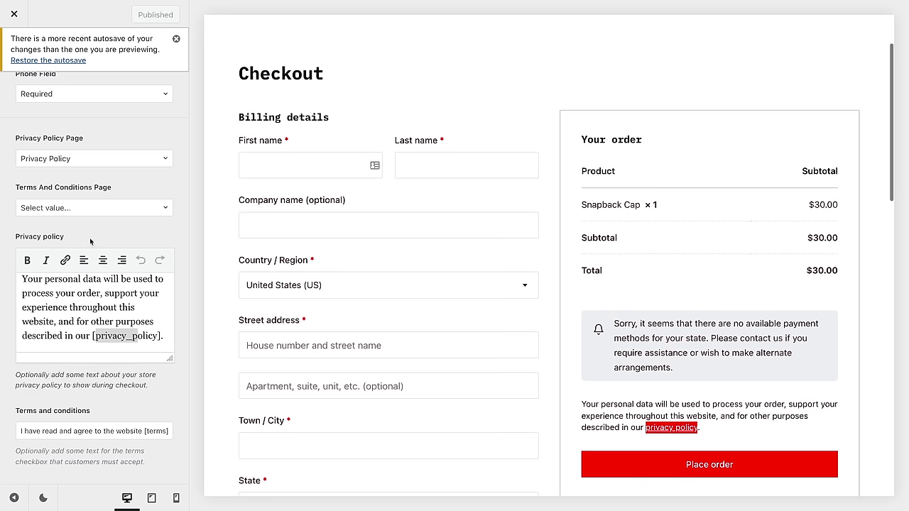
Step: Set Privacy Policy as the checkout's Privacy Policy Page, test its preview link, and publish
click(167, 161)
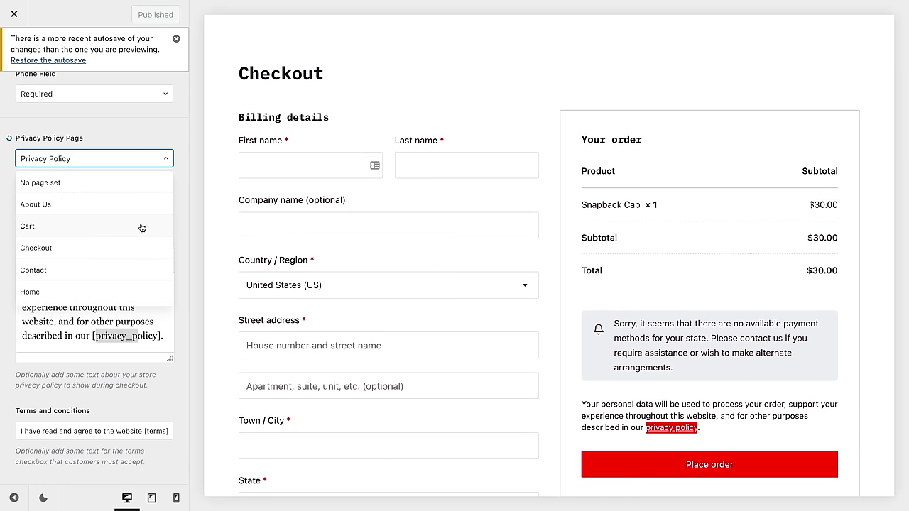
scroll(141, 229, down, 5)
scroll(138, 230, up, 2)
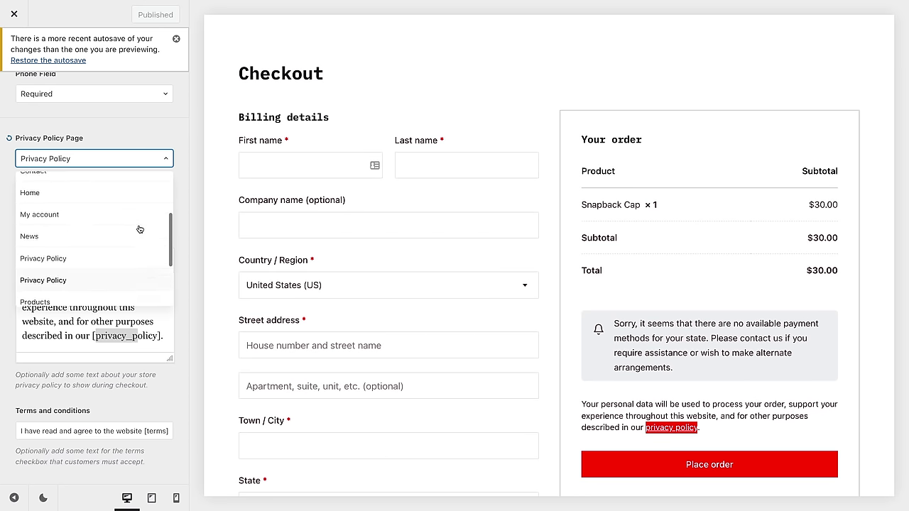
click(88, 258)
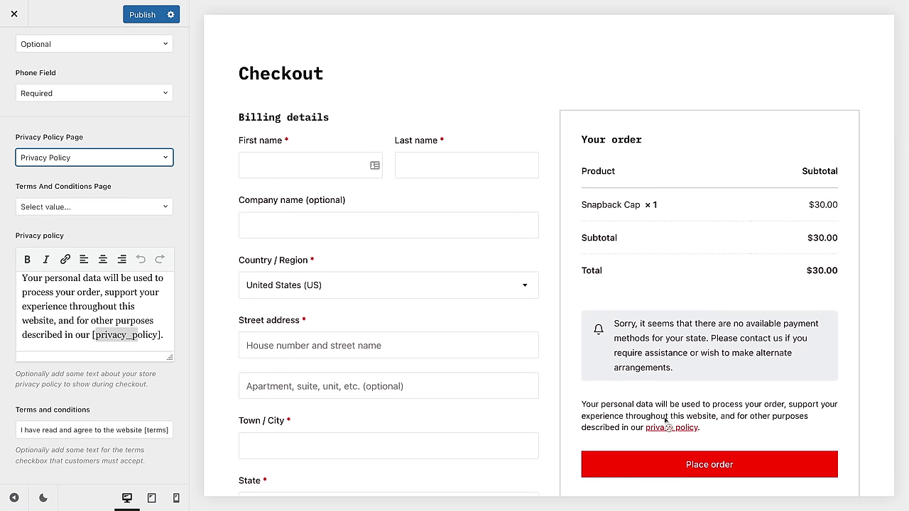
click(668, 427)
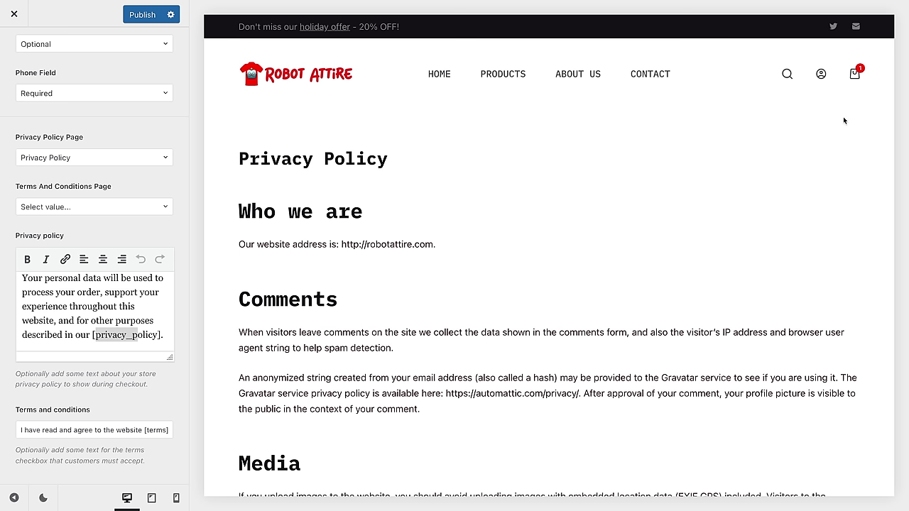
mouse_move(857, 75)
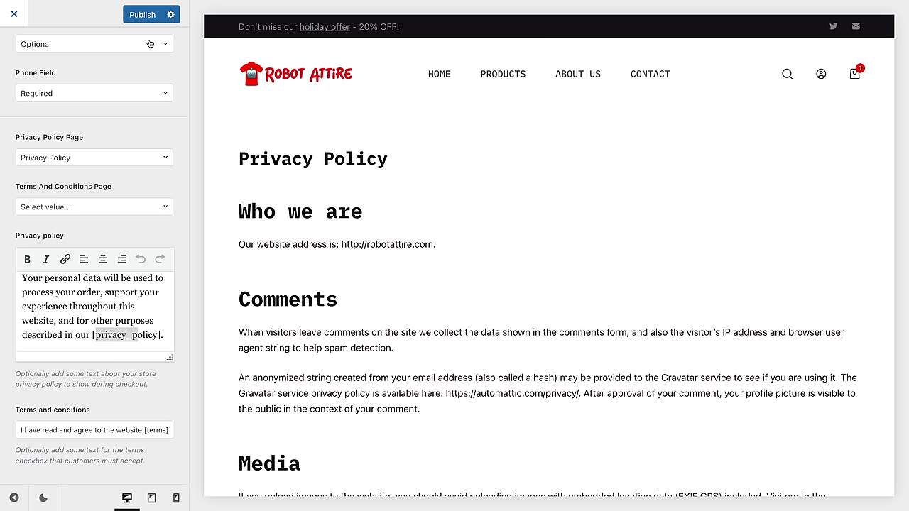
click(151, 16)
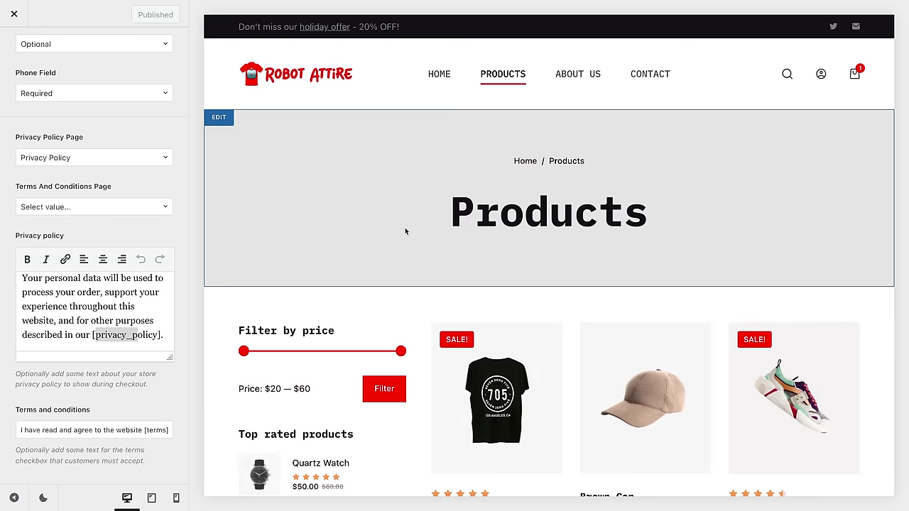
click(14, 17)
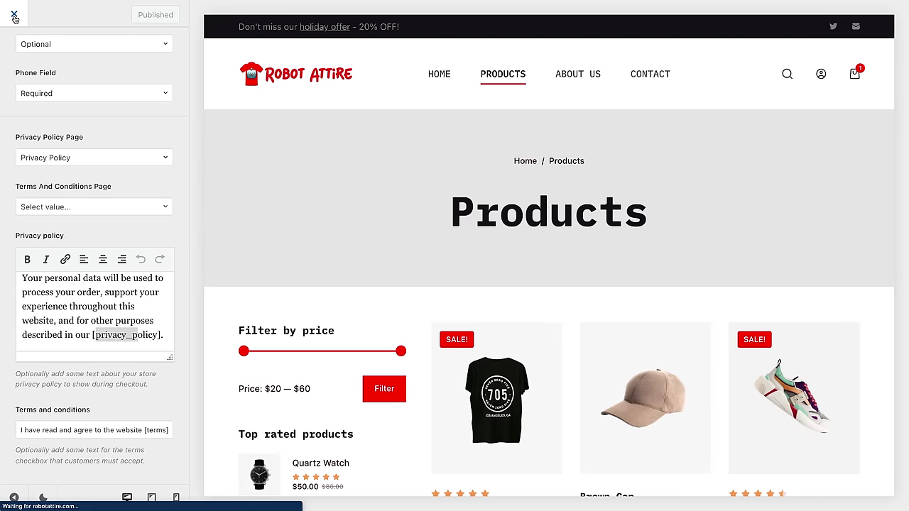
Step: Leave the Customizer for the admin's All Products list of 9 products, then go to Plugins
mouse_move(10, 10)
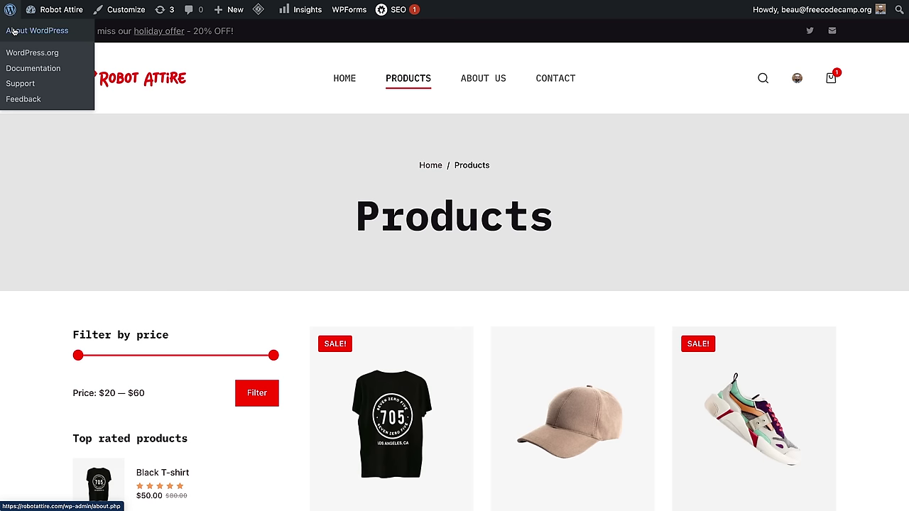
click(36, 31)
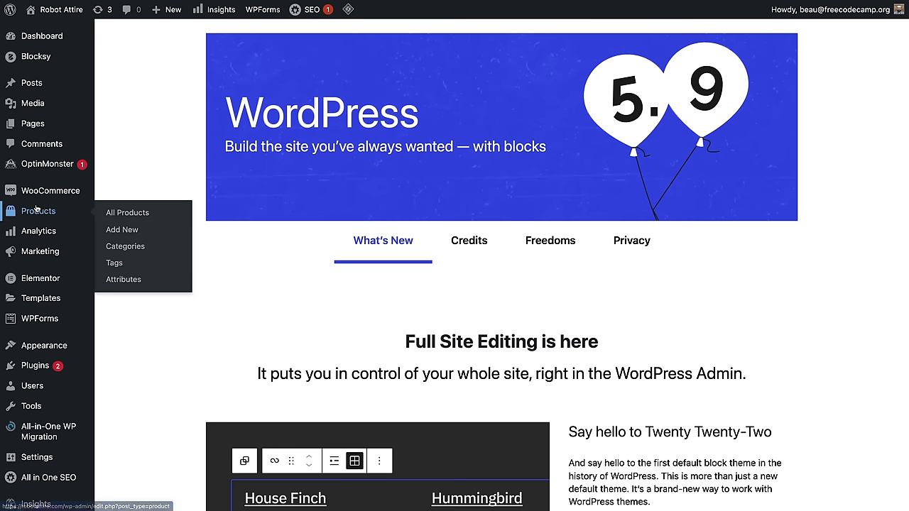
click(36, 208)
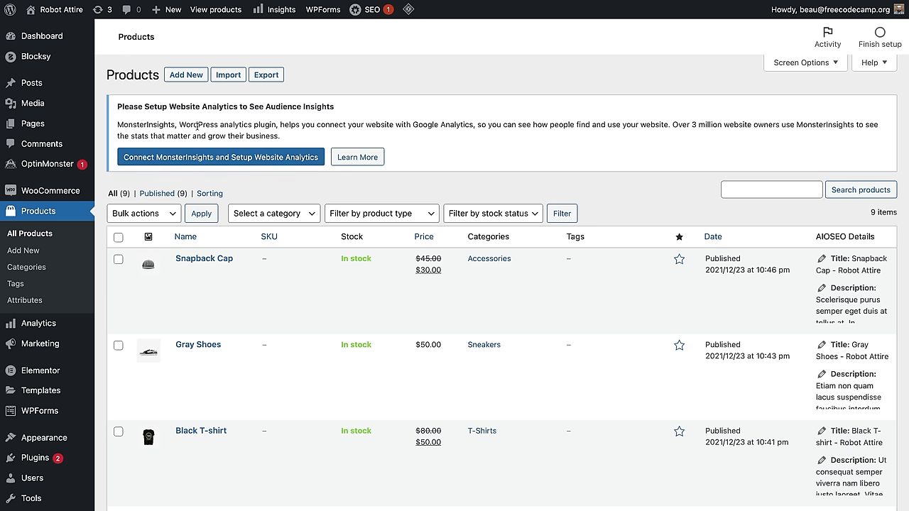
scroll(184, 137, down, 5)
click(35, 316)
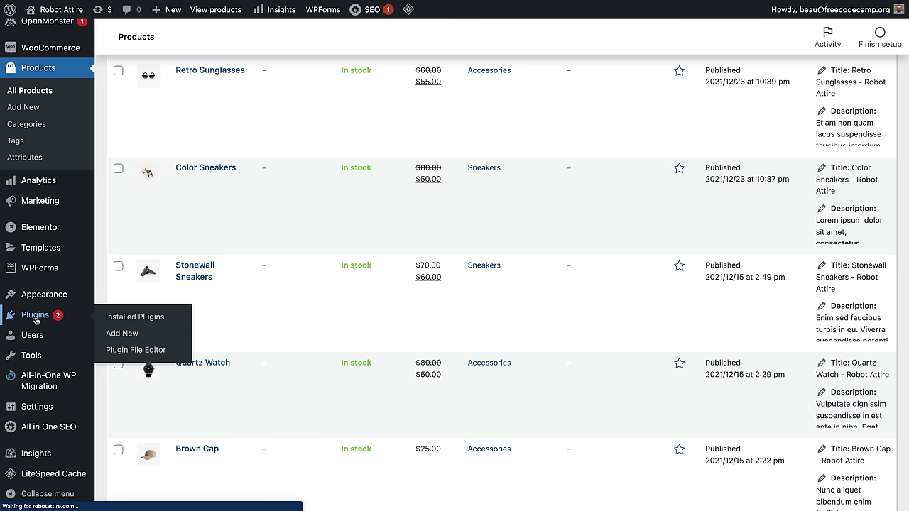
Step: Deactivate the OptinMonster plugin and delete it along with its data
scroll(243, 347, down, 6)
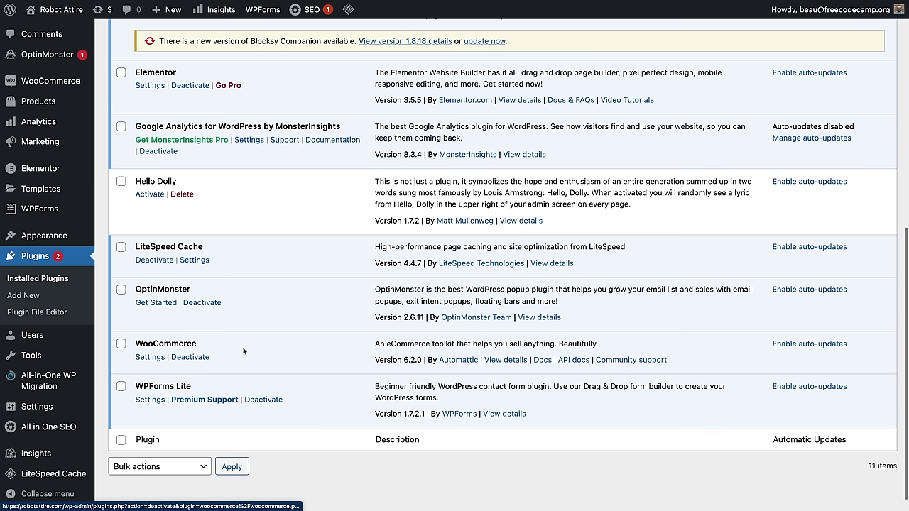
click(203, 304)
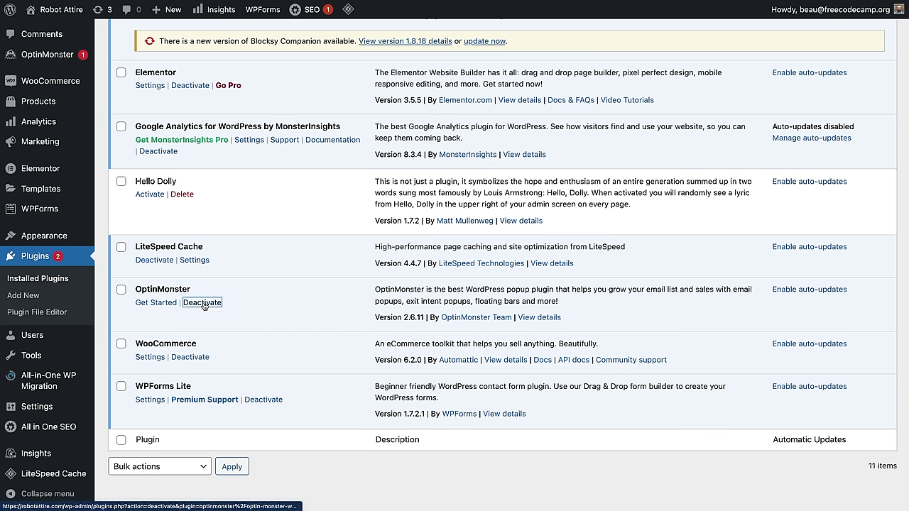
scroll(197, 357, down, 10)
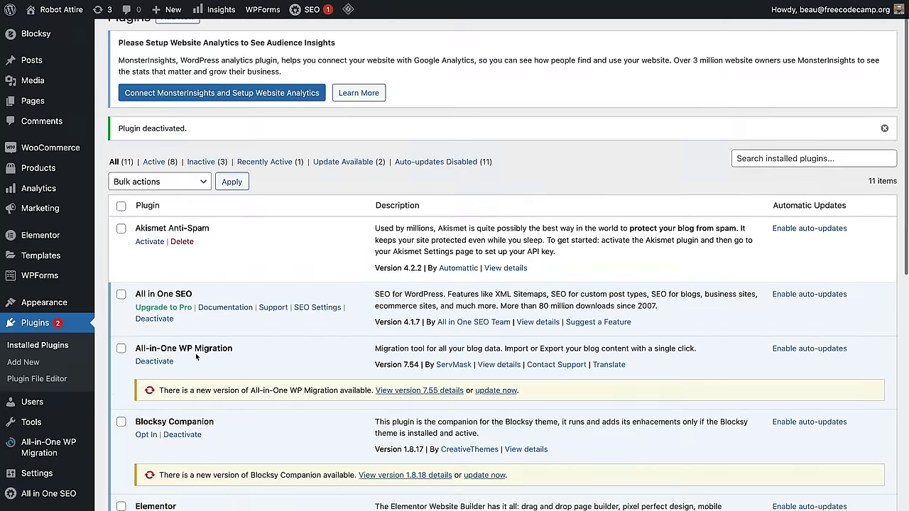
click(121, 322)
scroll(118, 325, up, 15)
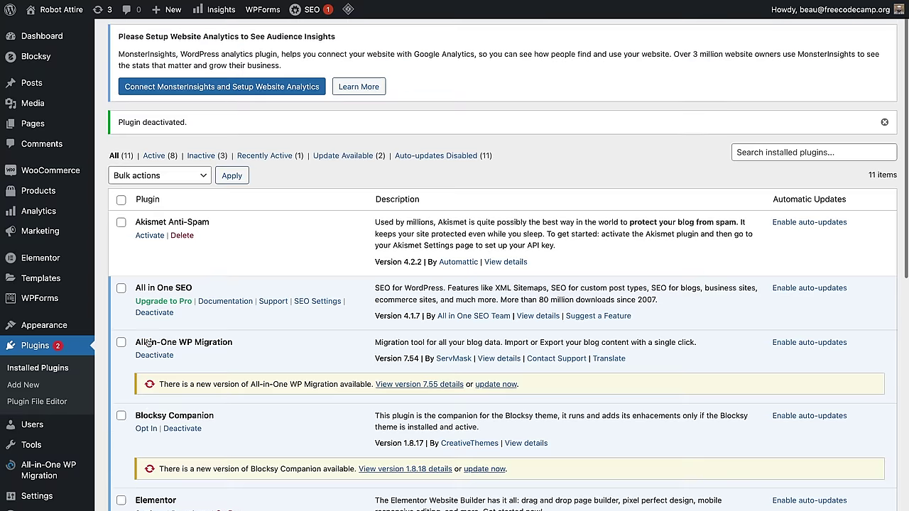
scroll(137, 408, down, 10)
scroll(163, 369, up, 10)
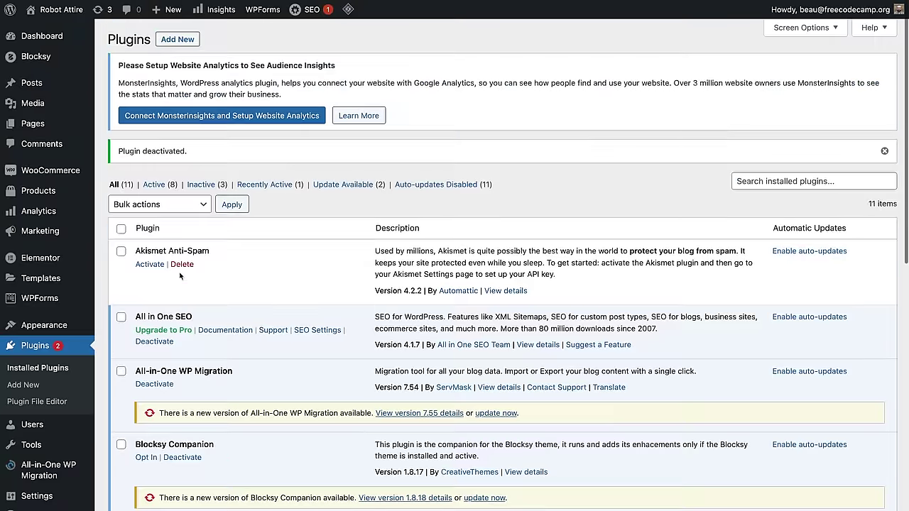
scroll(189, 335, down, 10)
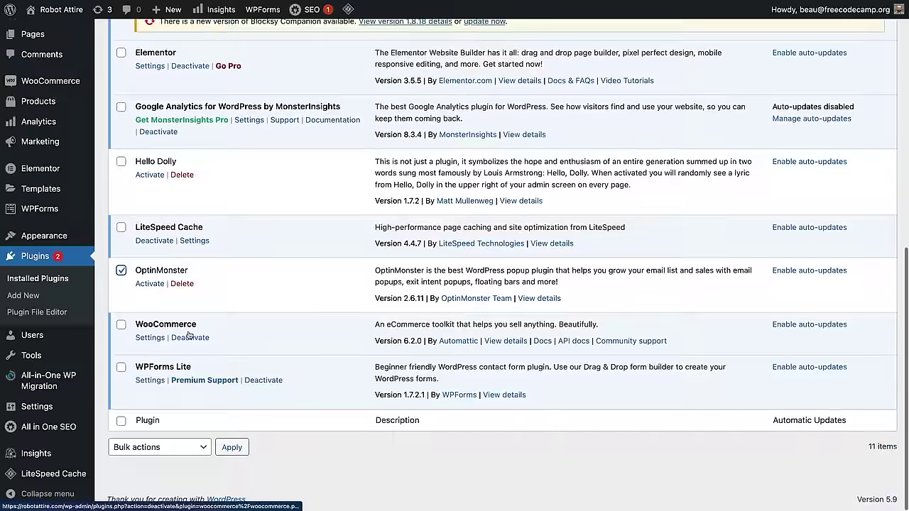
click(179, 286)
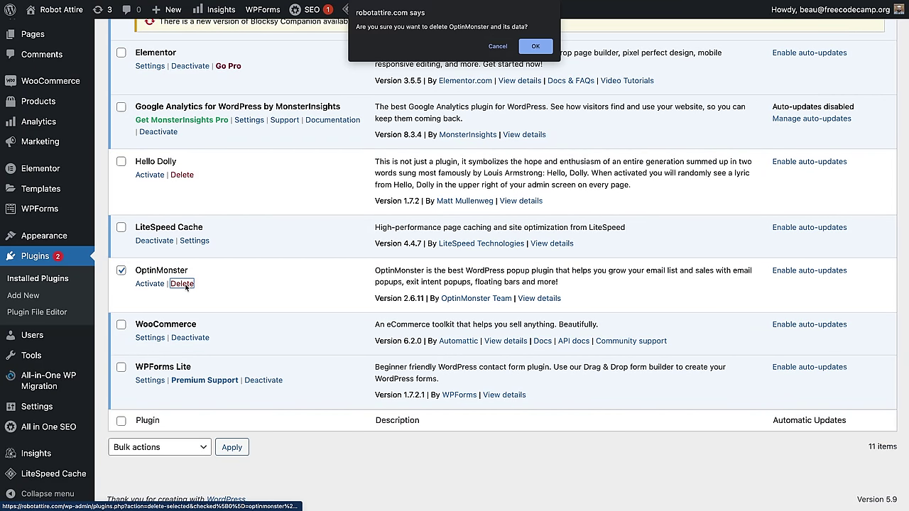
click(542, 51)
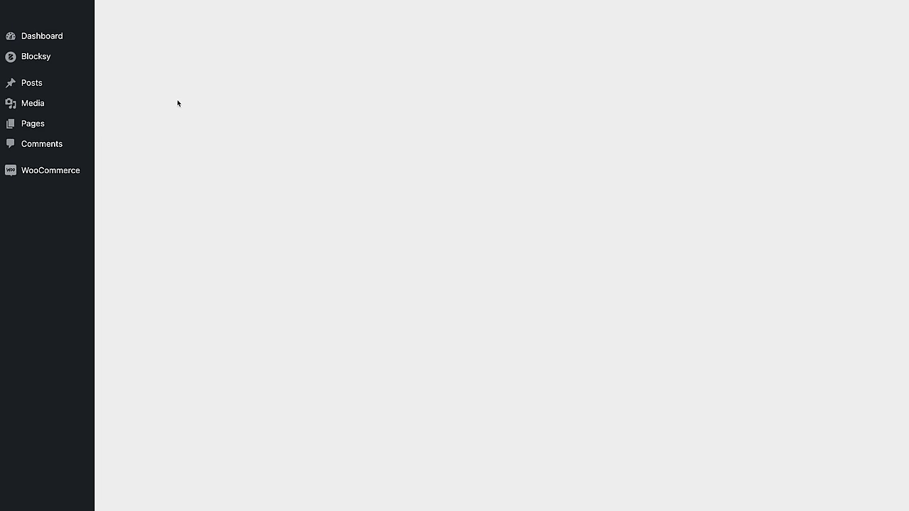
Step: Deactivate Google Analytics by MonsterInsights with reason Other, then delete it and its data
scroll(262, 226, down, 2)
scroll(263, 226, down, 5)
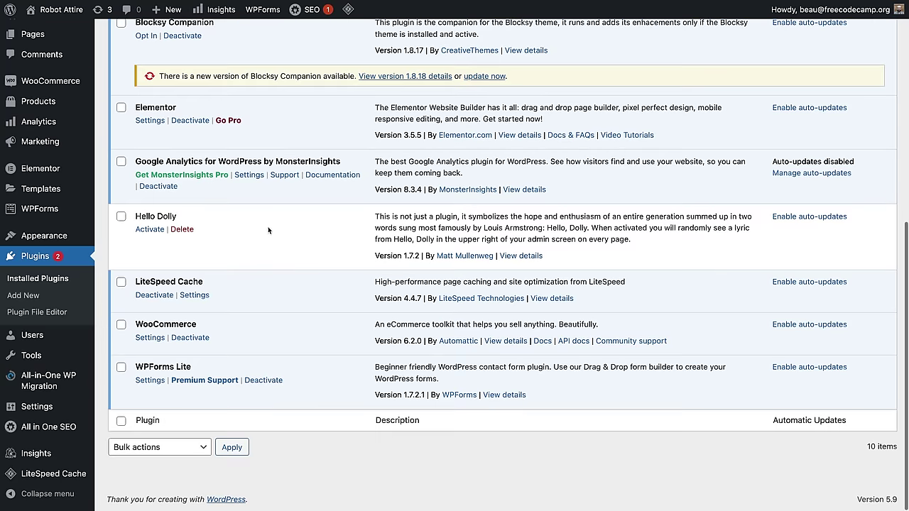
click(152, 186)
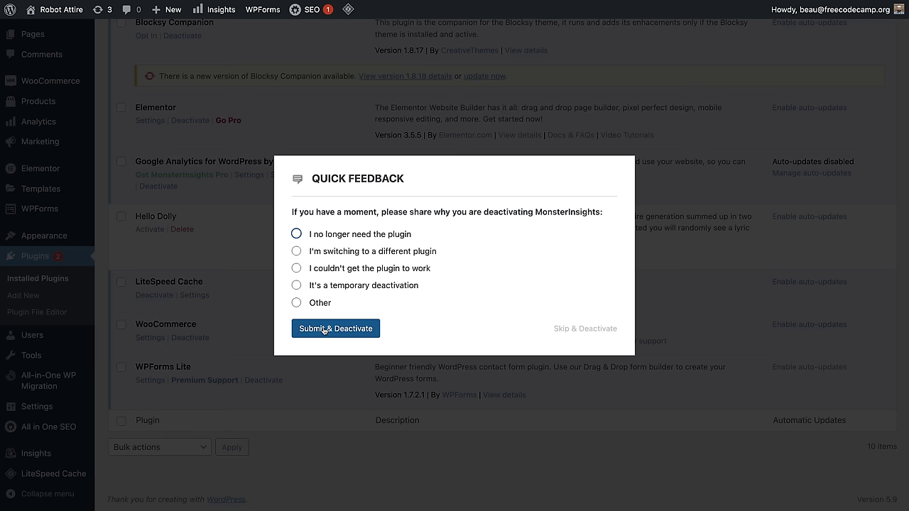
click(315, 304)
click(333, 341)
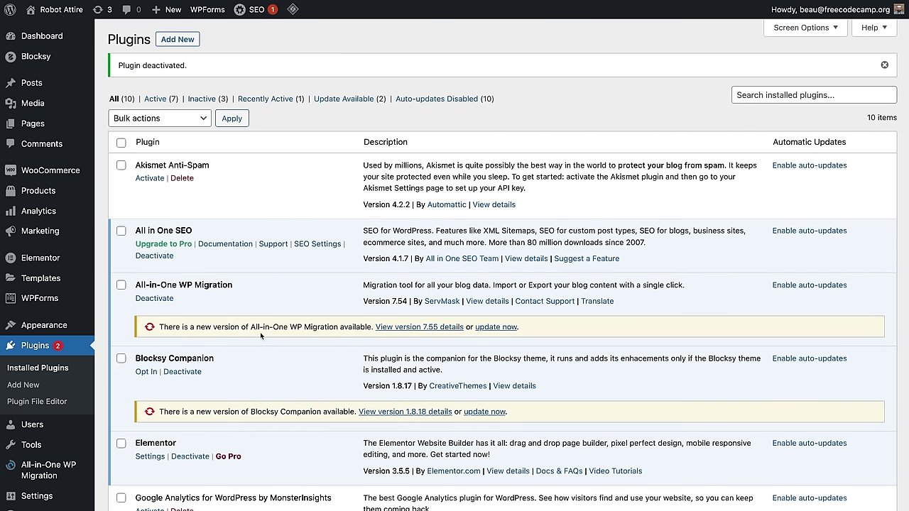
scroll(263, 338, down, 3)
click(181, 342)
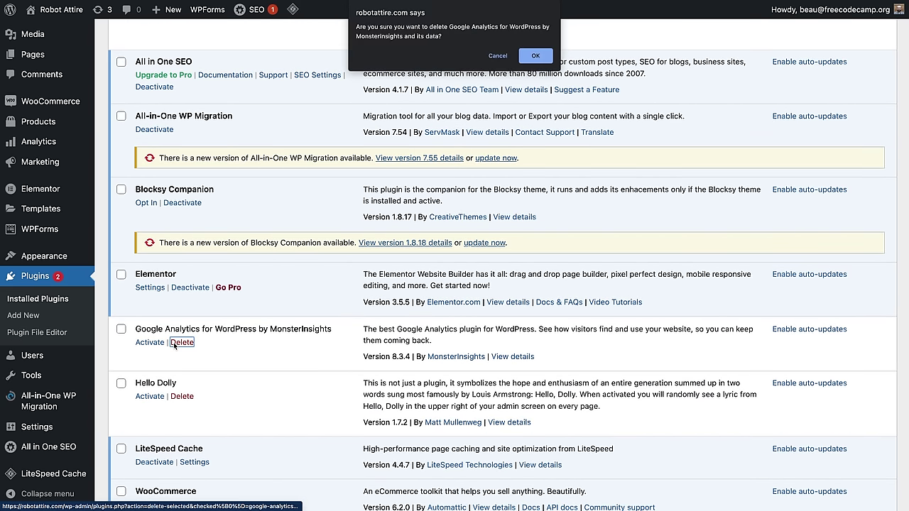
click(534, 56)
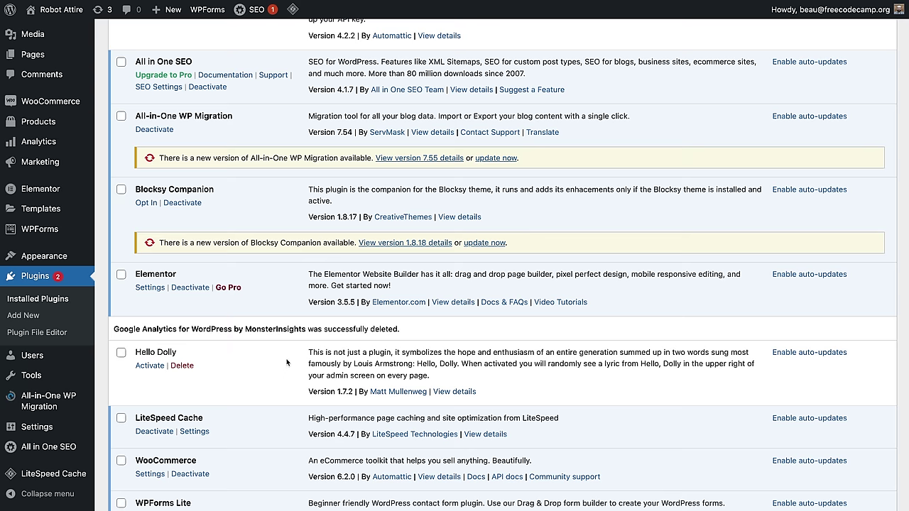
scroll(290, 361, up, 3)
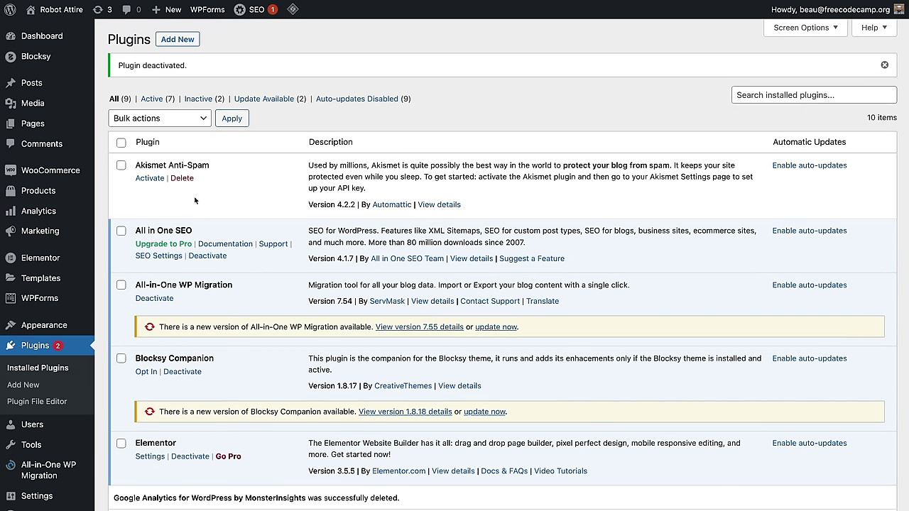
Step: Bulk-trash all nine products from All Products and dismiss the Using WooCommerce notice
click(34, 190)
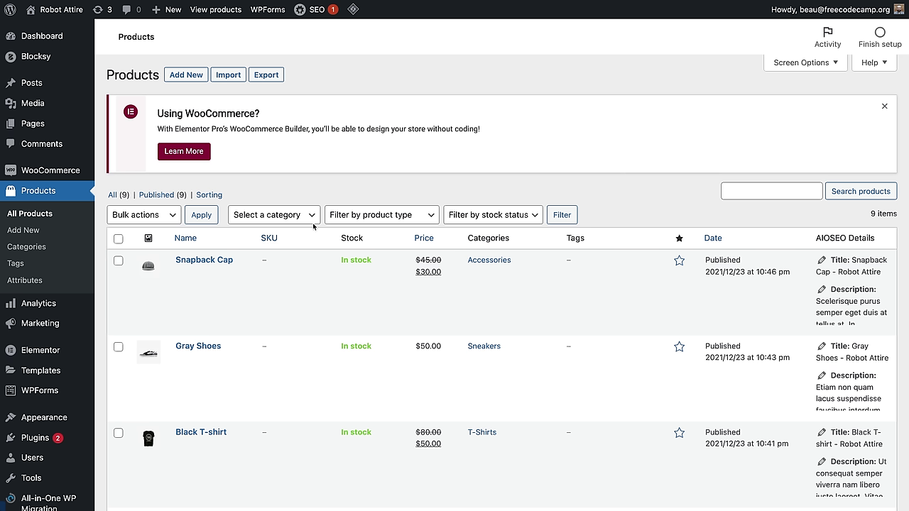
click(119, 239)
click(168, 217)
click(159, 240)
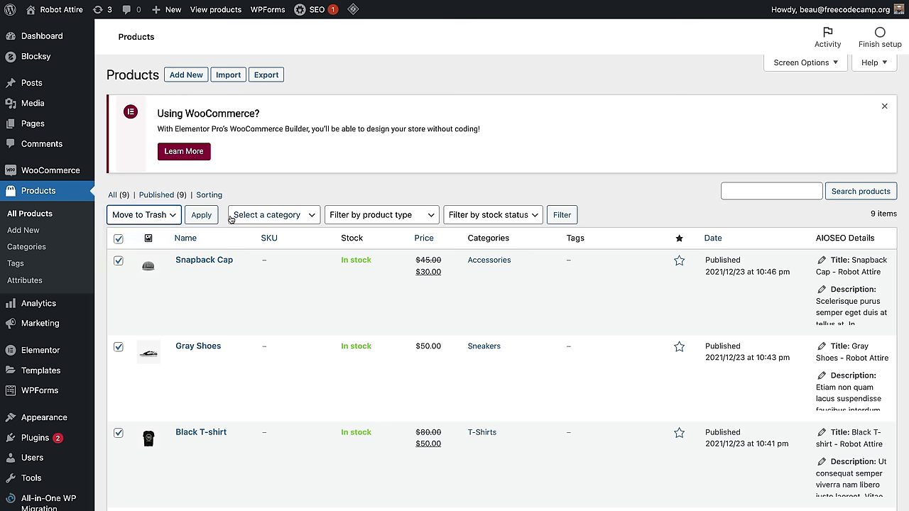
click(201, 219)
click(201, 220)
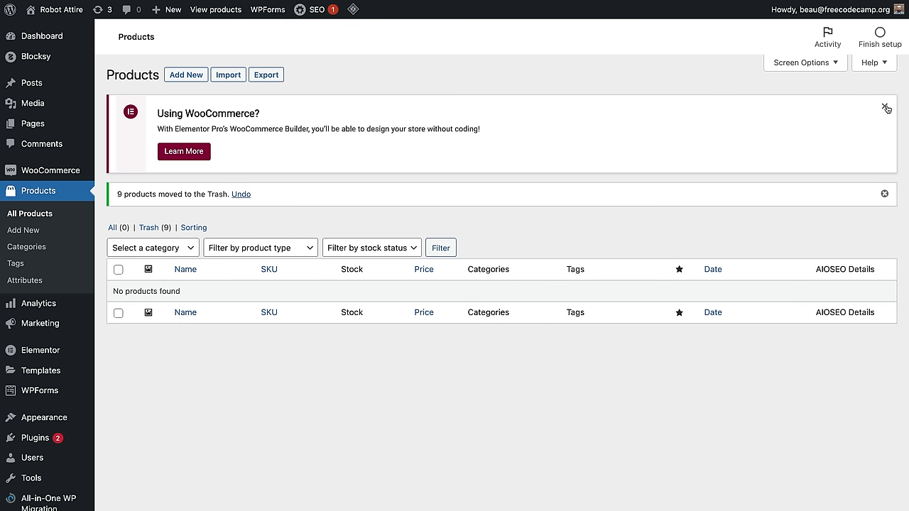
click(885, 107)
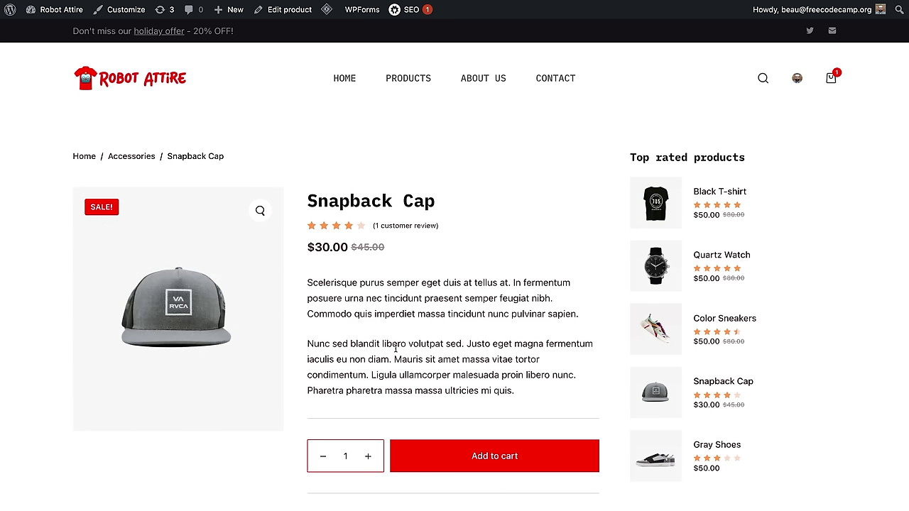
Step: Read over the Snapback Cap page's title and description, then return to the WordPress admin
drag(427, 211, 308, 208)
drag(304, 293, 401, 362)
click(441, 359)
scroll(443, 345, down, 5)
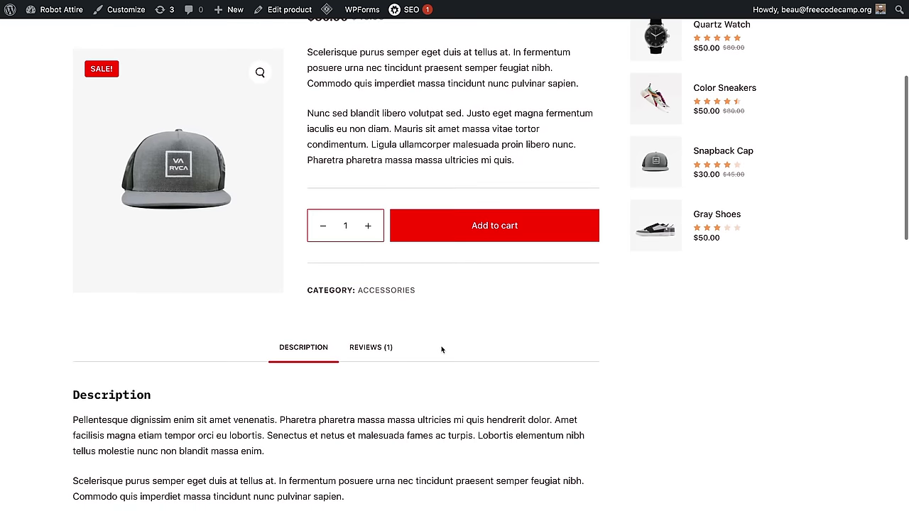
scroll(419, 382, down, 3)
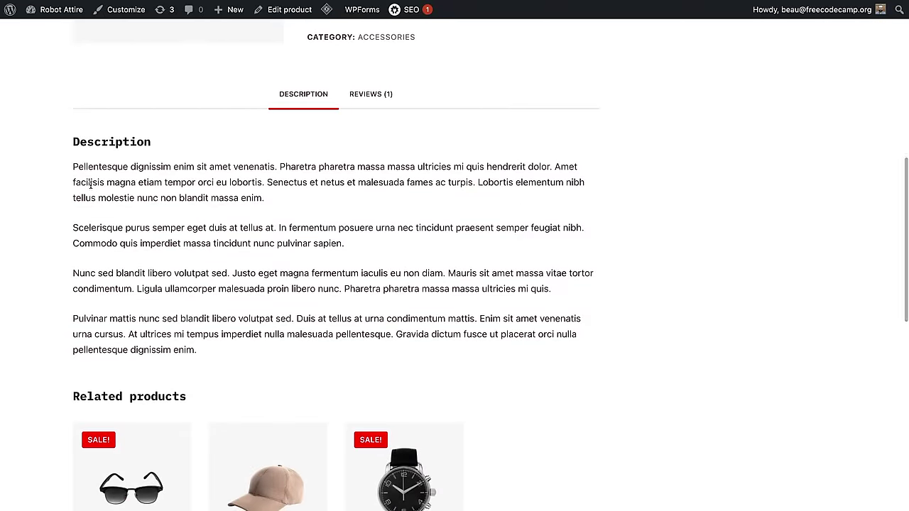
drag(90, 182, 306, 335)
click(385, 285)
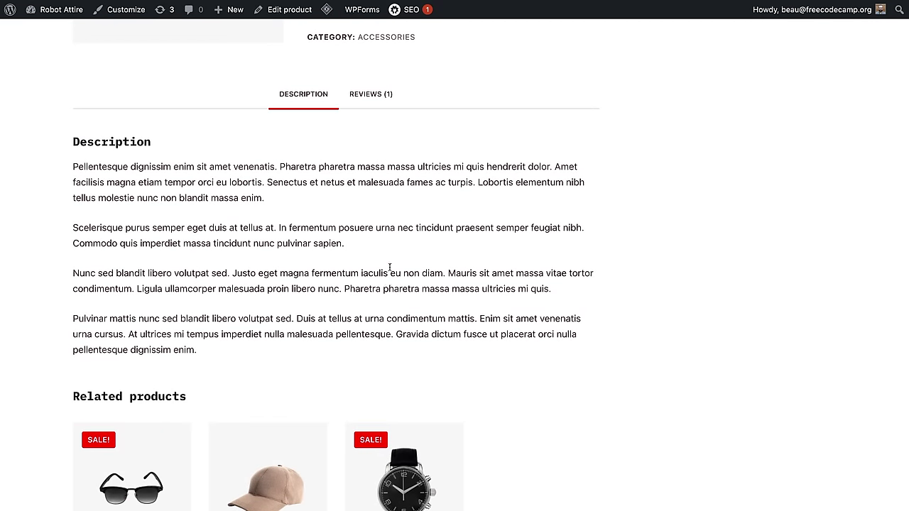
scroll(389, 268, up, 5)
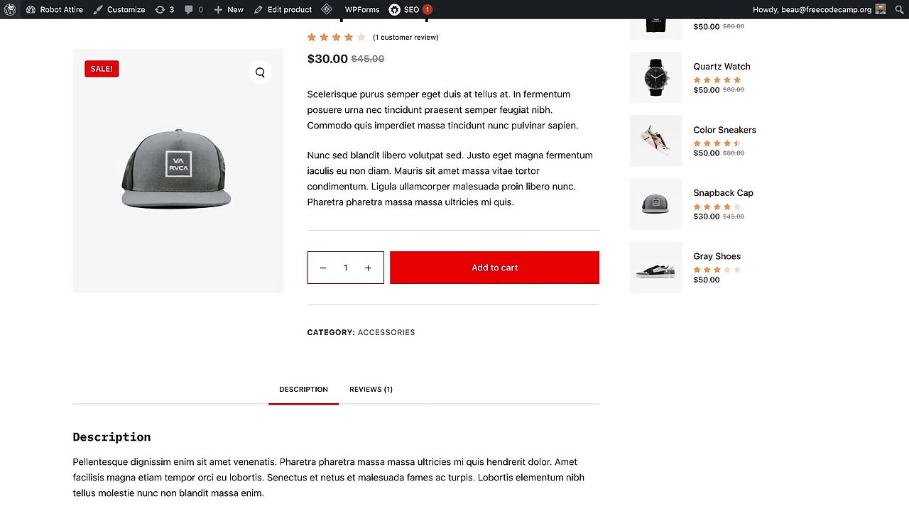
mouse_move(10, 9)
click(26, 34)
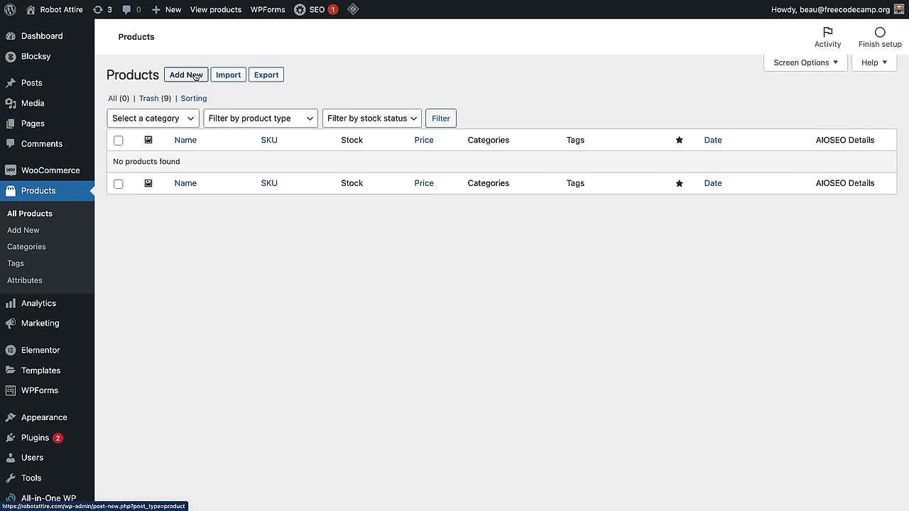
Step: Add a new product titled 'Robot Hat' described as 'Made in USA. You will not want to return this.'
click(194, 75)
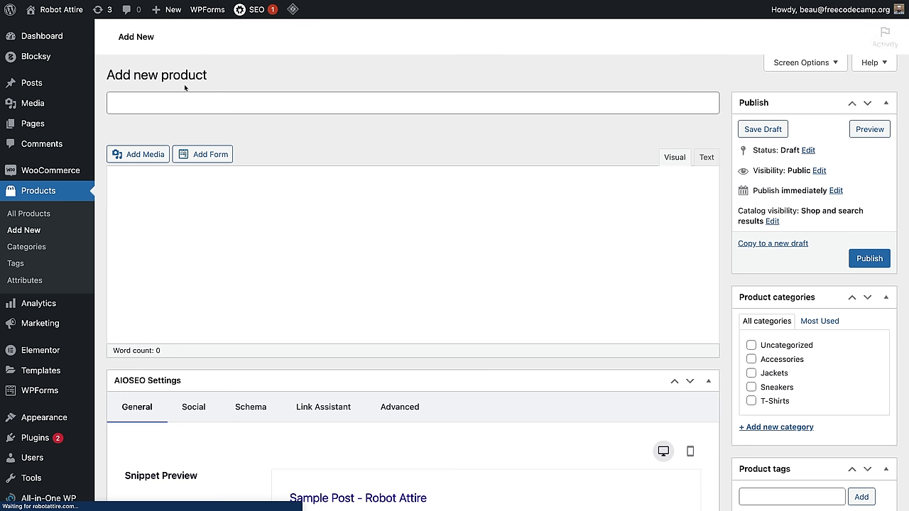
text(Robot)
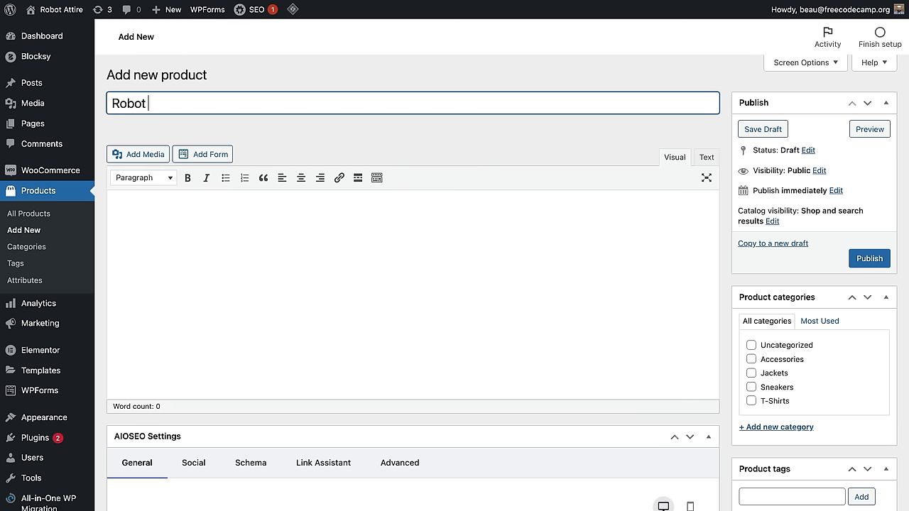
text( Hat)
click(218, 310)
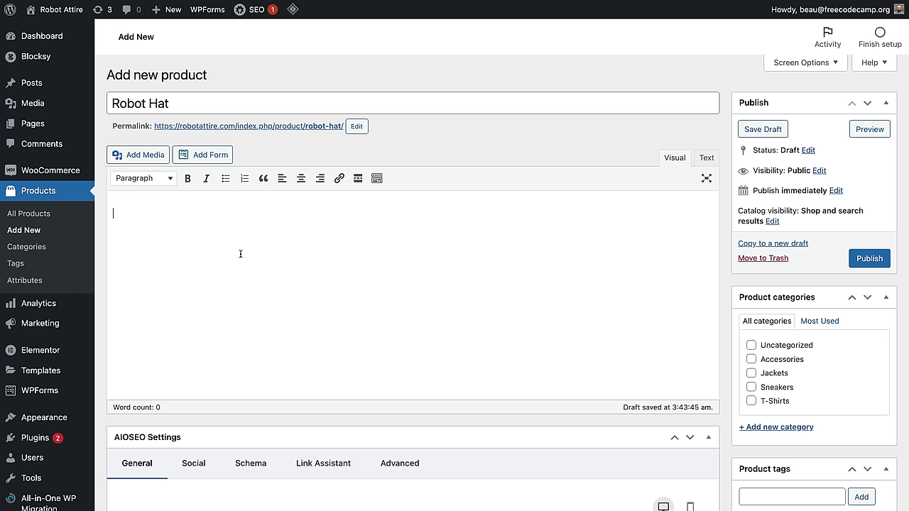
text(Made in USA. You will not wan)
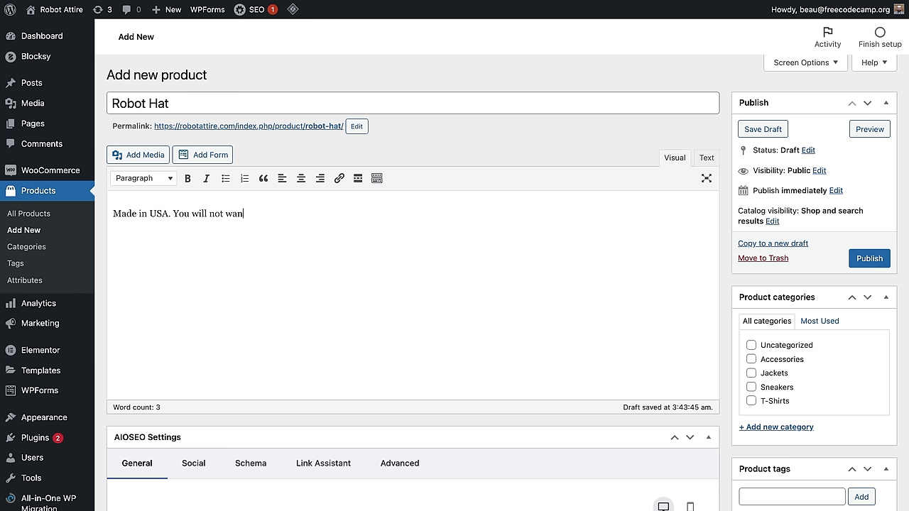
text(t to return this.)
Step: Paste the prepared text into the product short description
scroll(226, 260, down, 10)
scroll(226, 263, down, 5)
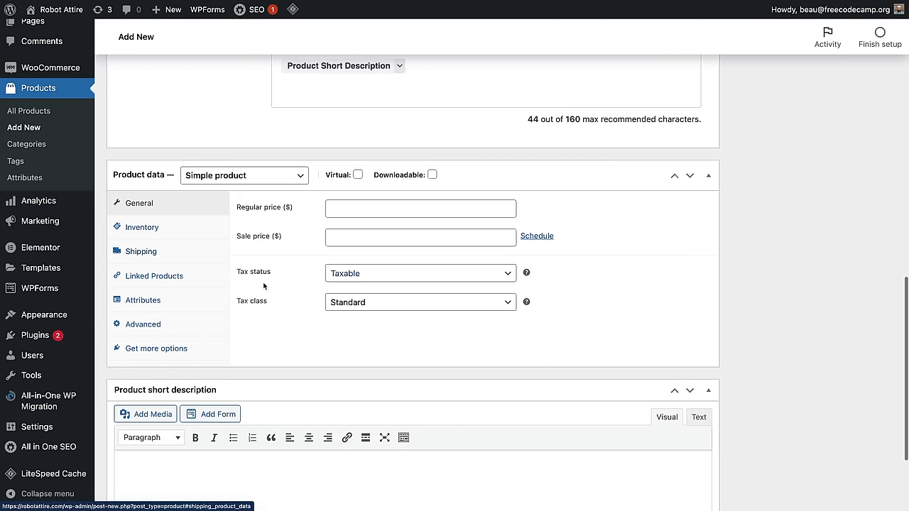
click(185, 342)
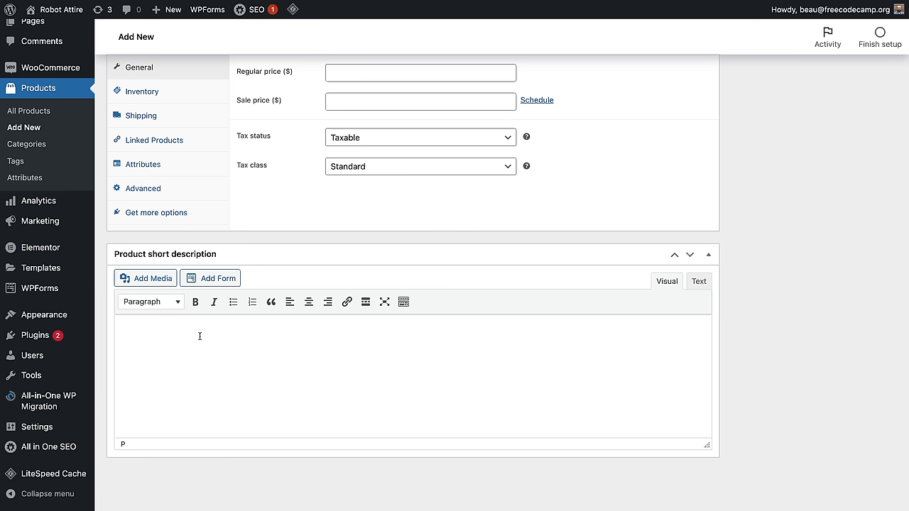
text(The robot hat is the best type of hat and it is a hat you will want to wear every day. You can wear it if you love robots or if you hate robots. There is a 46.994% chance it will protect you against the singularity.)
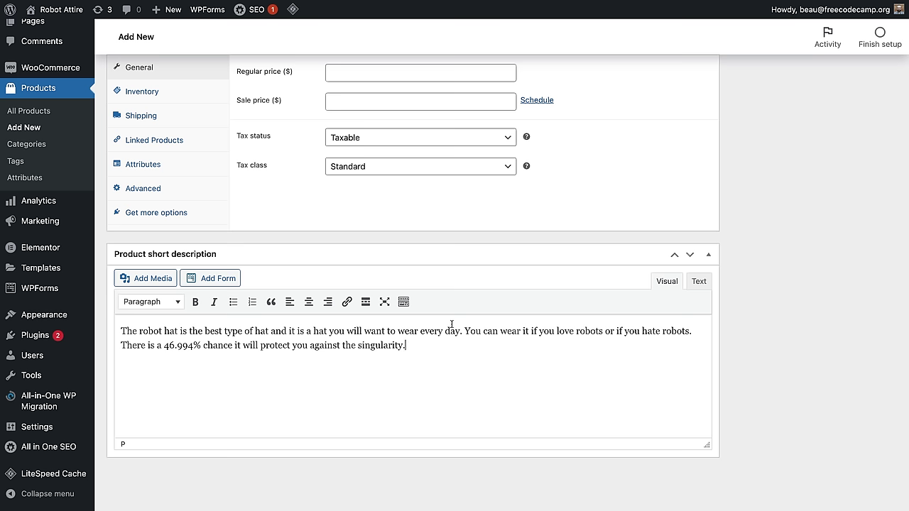
Step: Keep Robot Hat a simple product with regular price 50.00 and sale price 45.00
scroll(452, 324, up, 4)
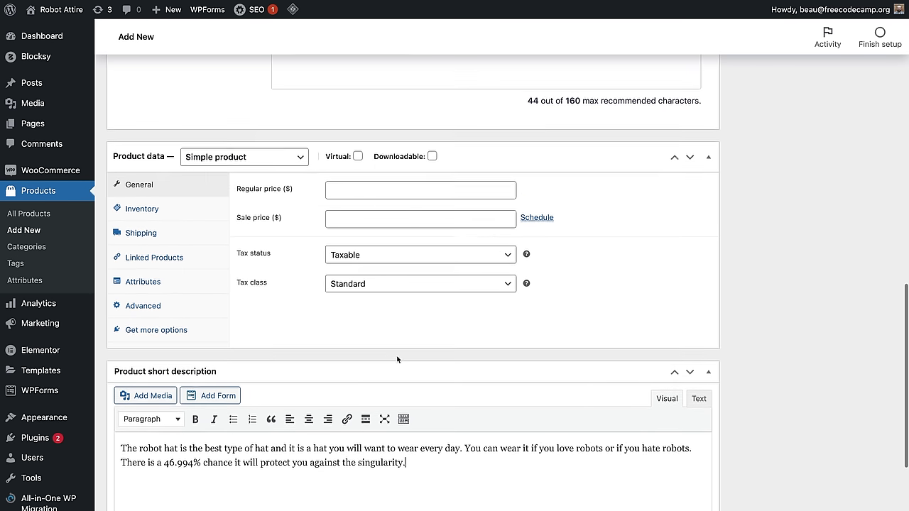
click(276, 164)
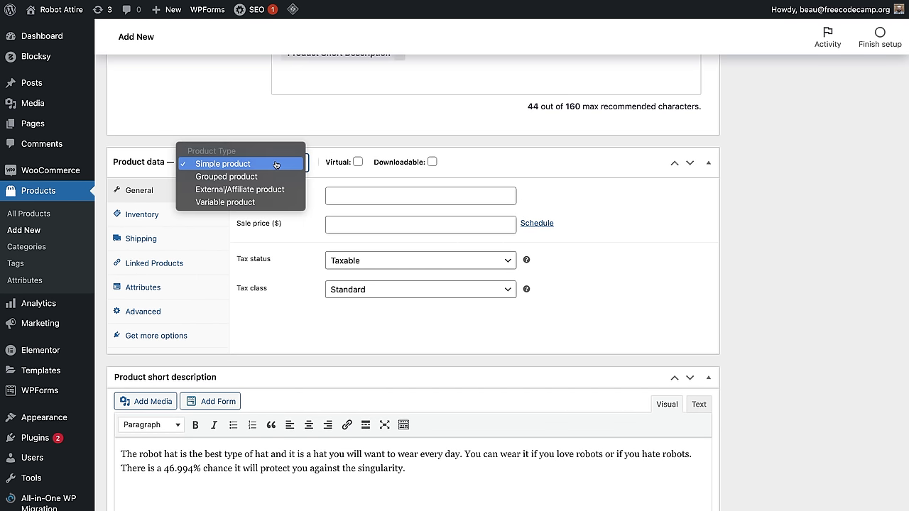
click(270, 165)
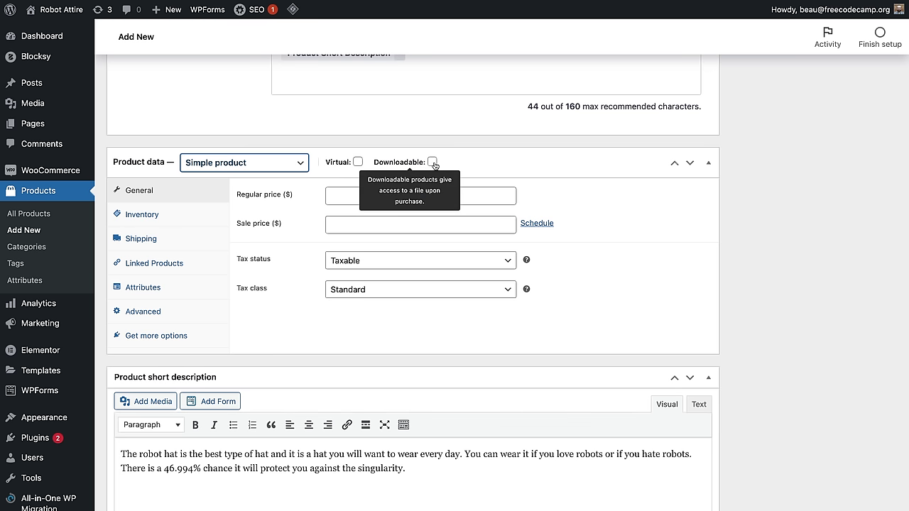
click(356, 192)
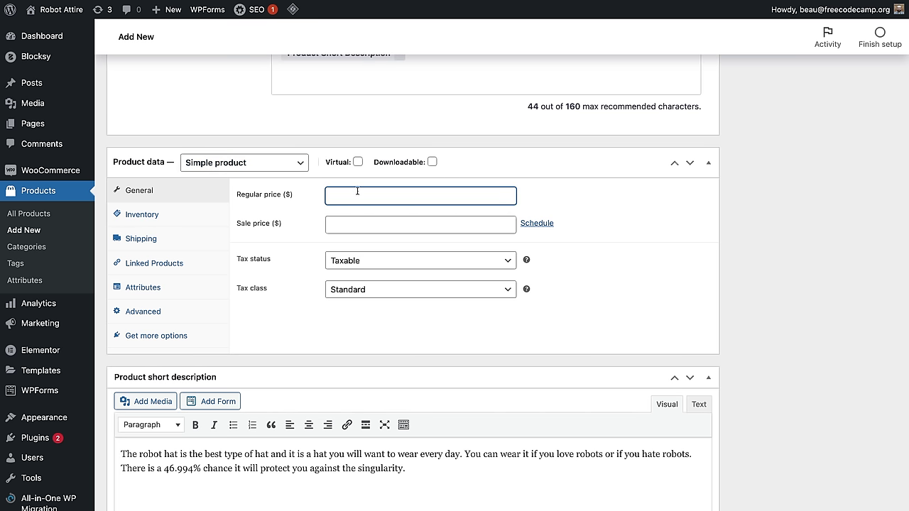
text(50.00)
key(Tab)
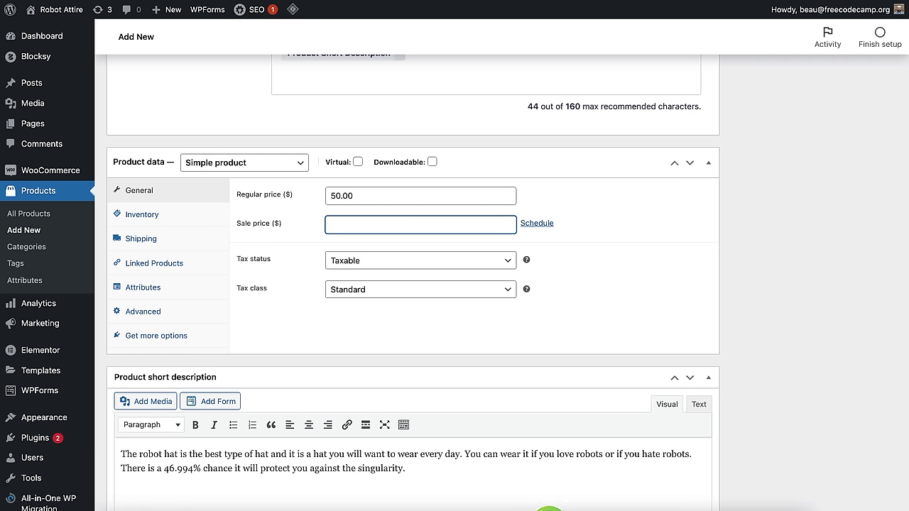
text(45.00)
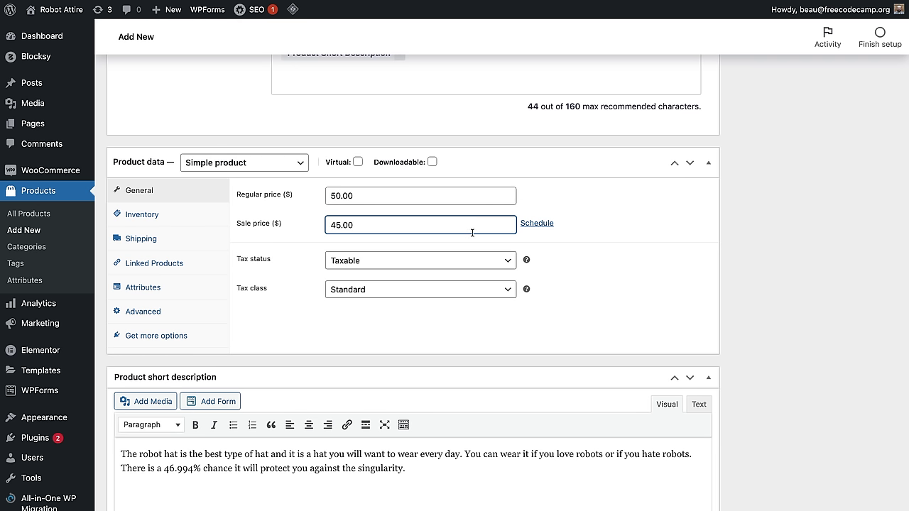
Step: Schedule the sale price to run from 2022-02-16 to 2022-02-23
click(535, 224)
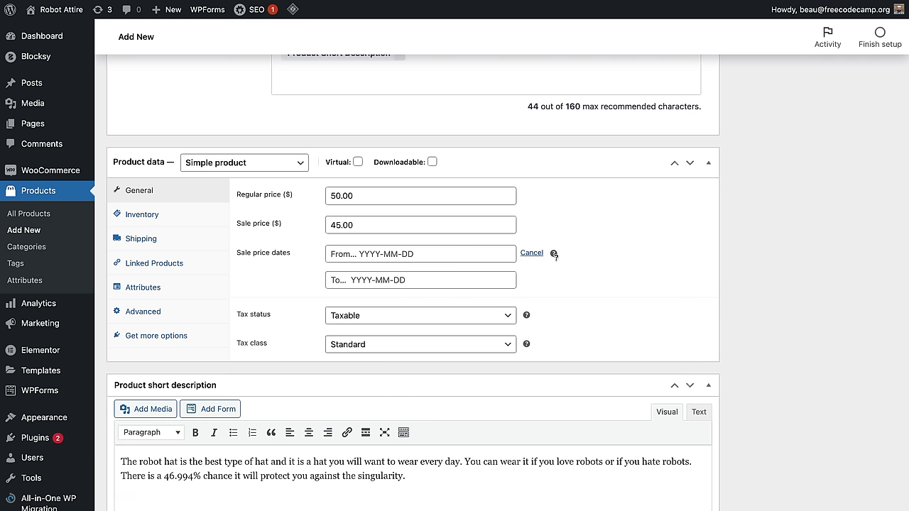
click(417, 254)
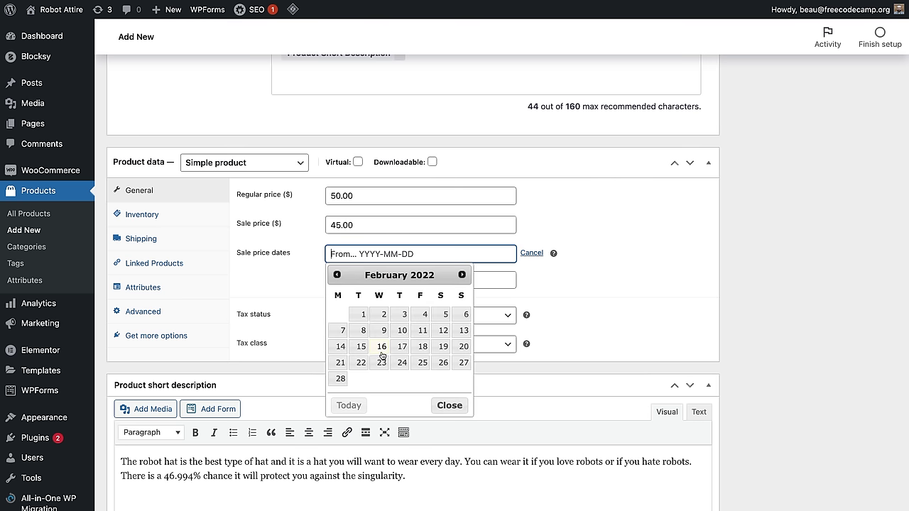
click(382, 346)
click(401, 280)
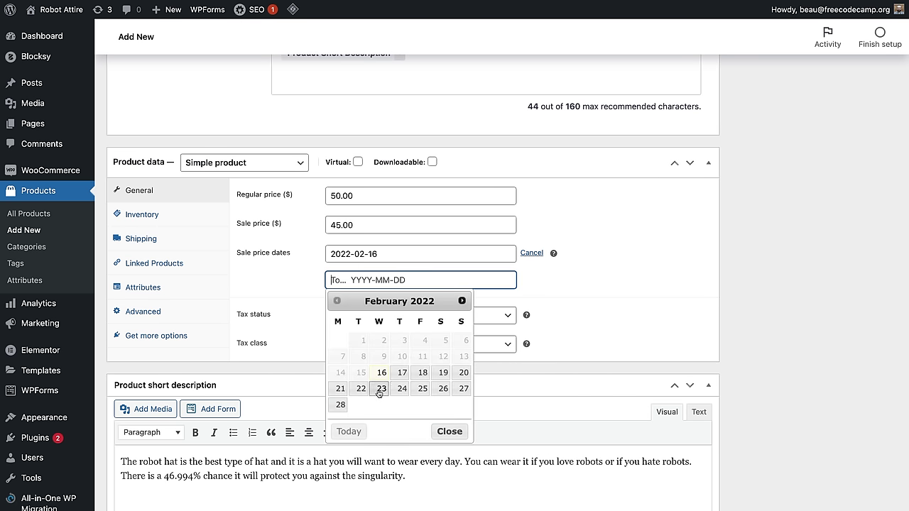
click(381, 389)
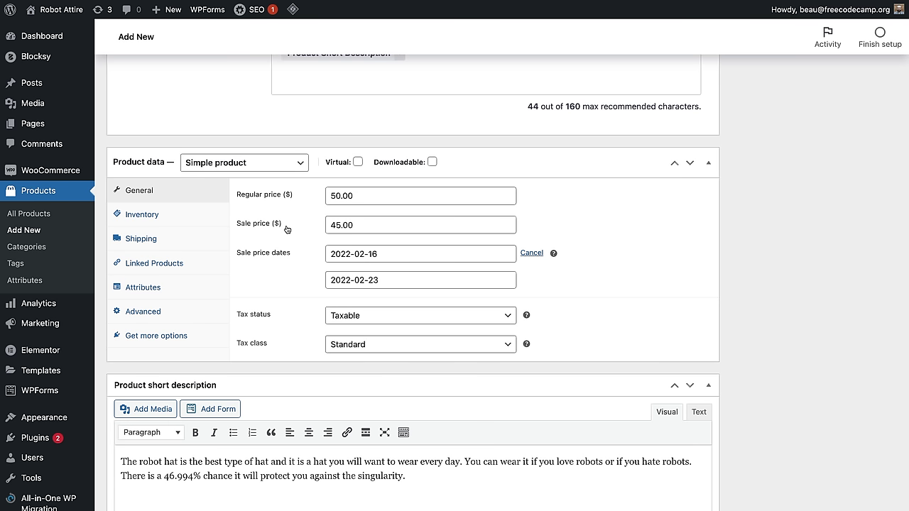
Step: Turn on stock management with a stock quantity of 10, keeping backorders disallowed
click(144, 218)
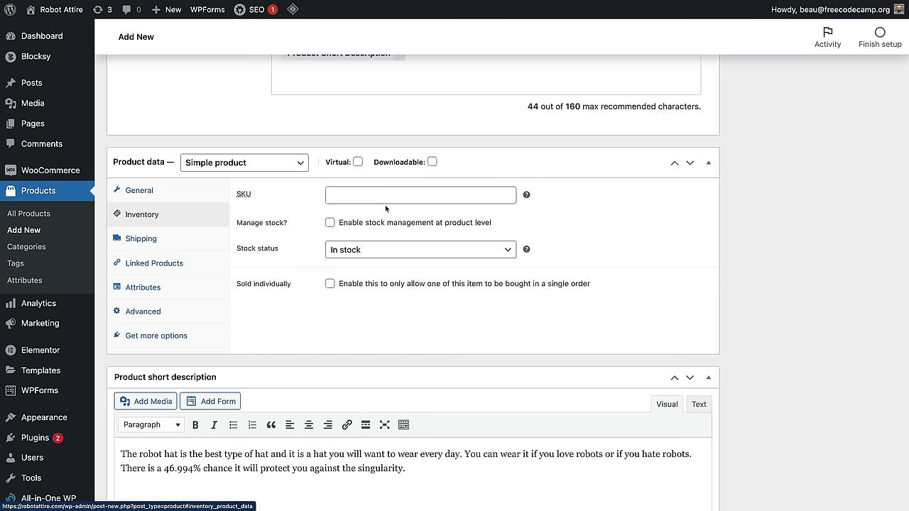
click(362, 191)
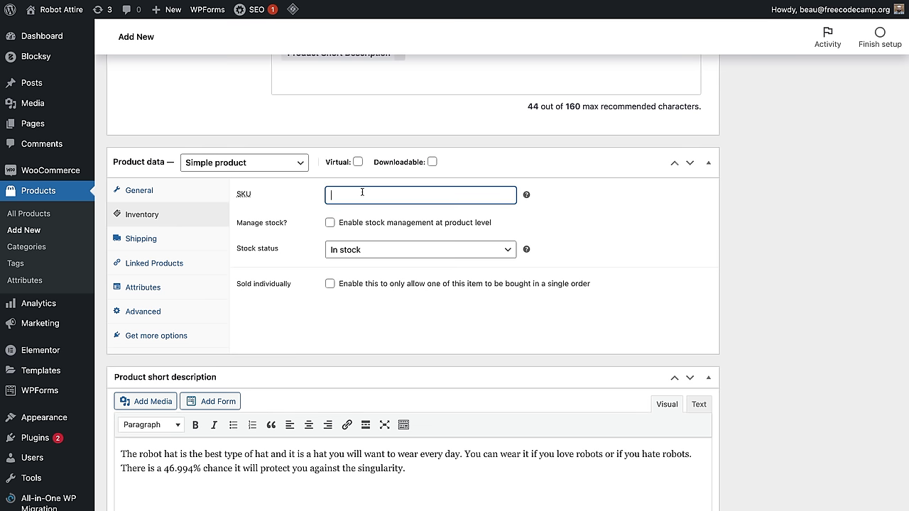
click(331, 222)
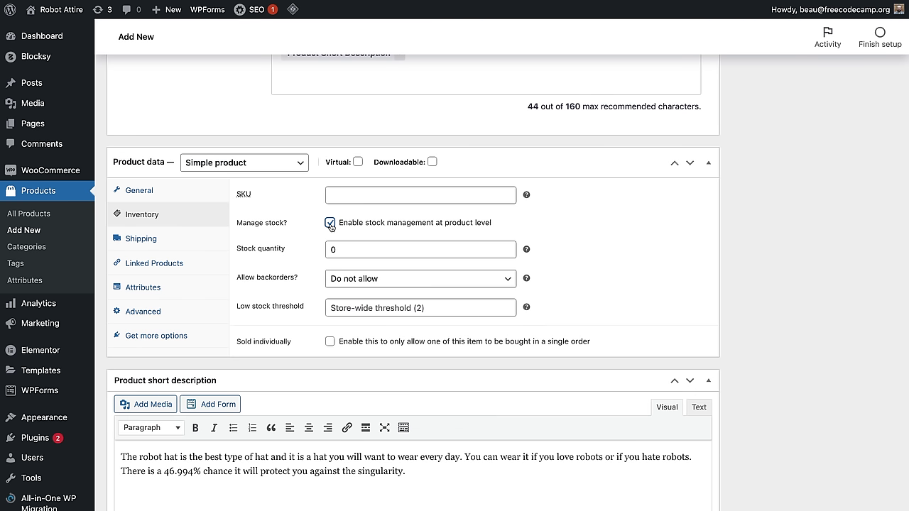
double_click(372, 255)
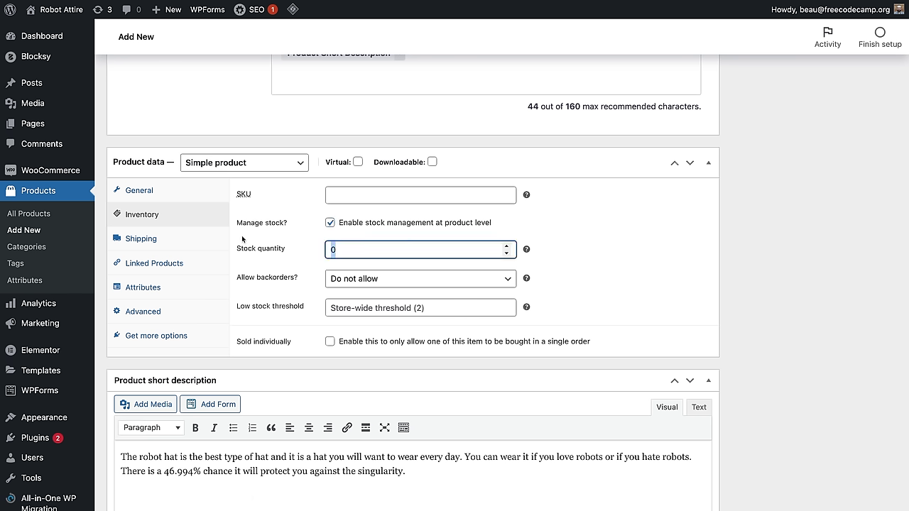
text(10)
click(622, 277)
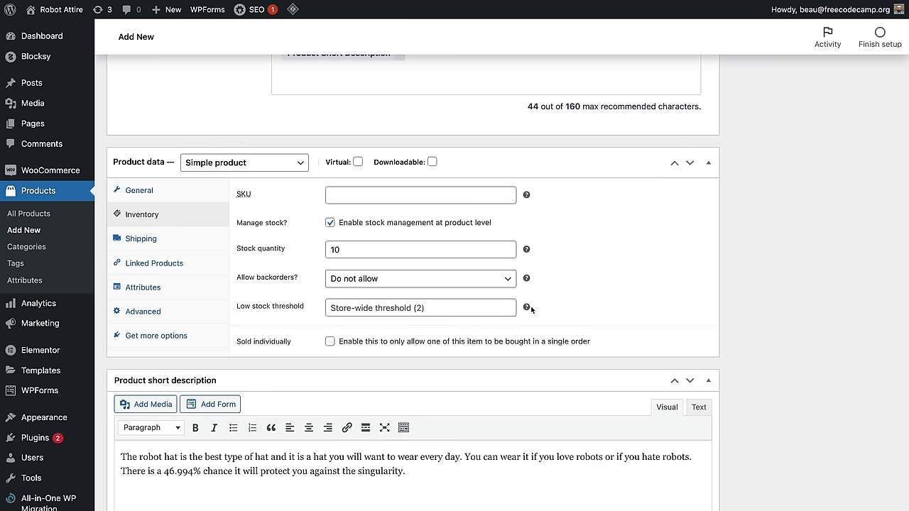
click(425, 284)
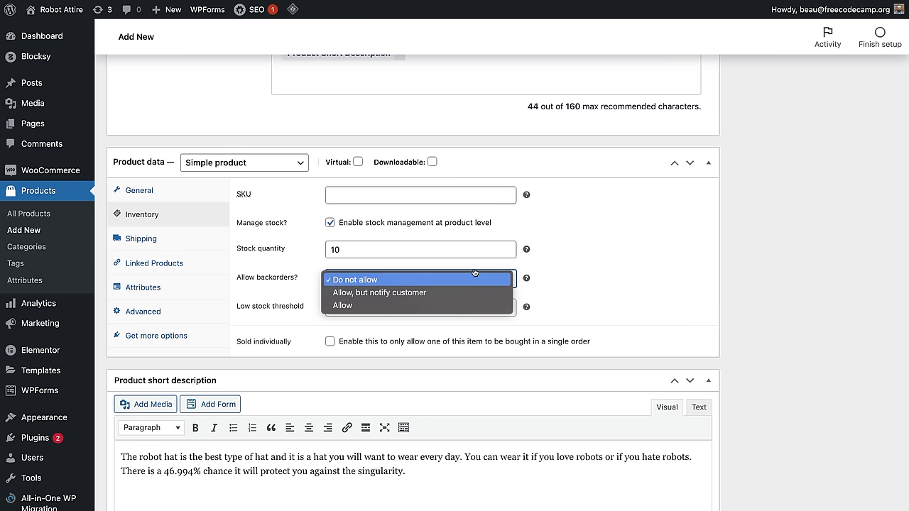
click(575, 263)
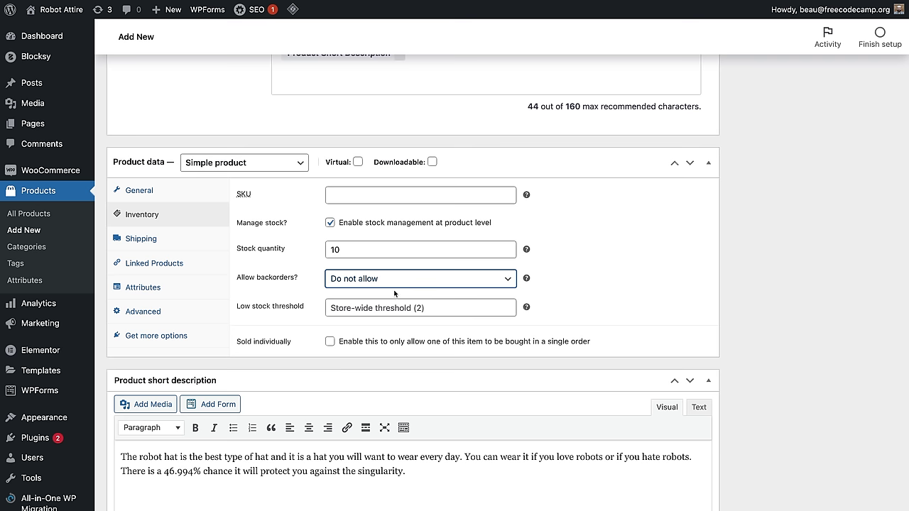
click(598, 306)
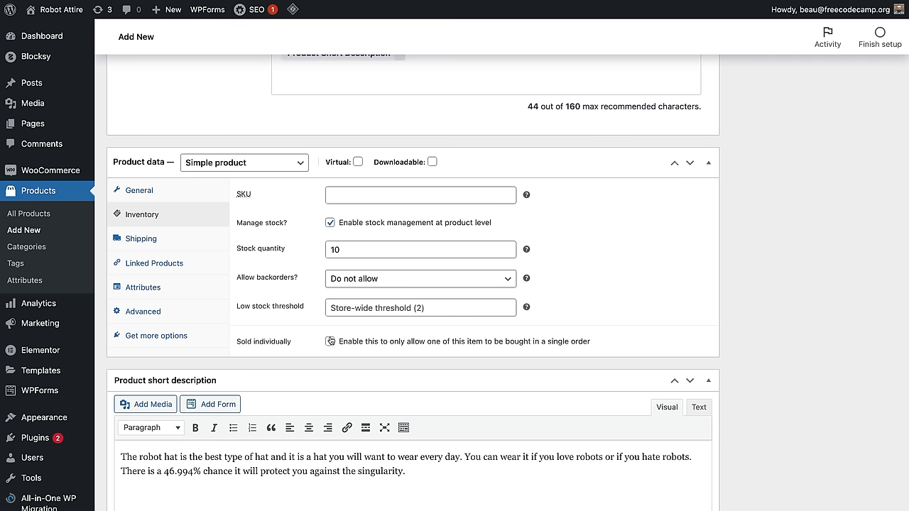
Step: Check the Shipping and Linked Products settings, leaving no shipping class and no upsells
click(170, 241)
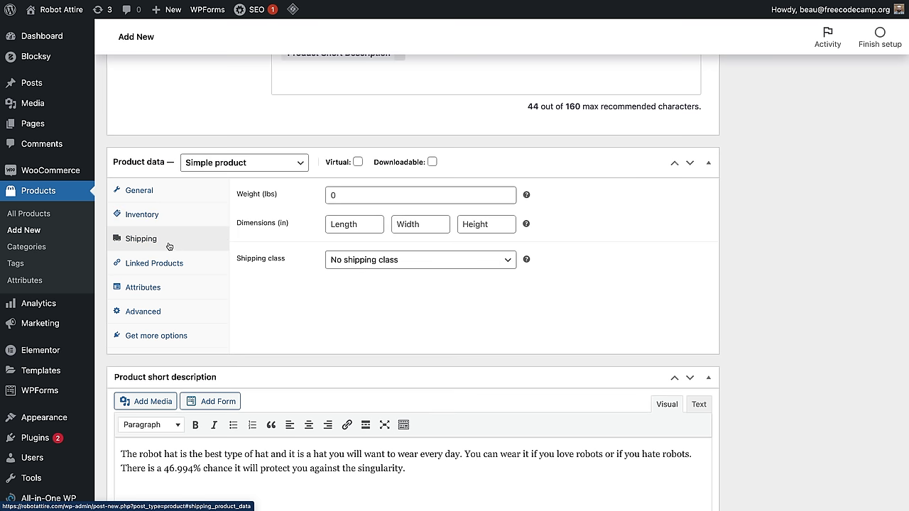
click(347, 193)
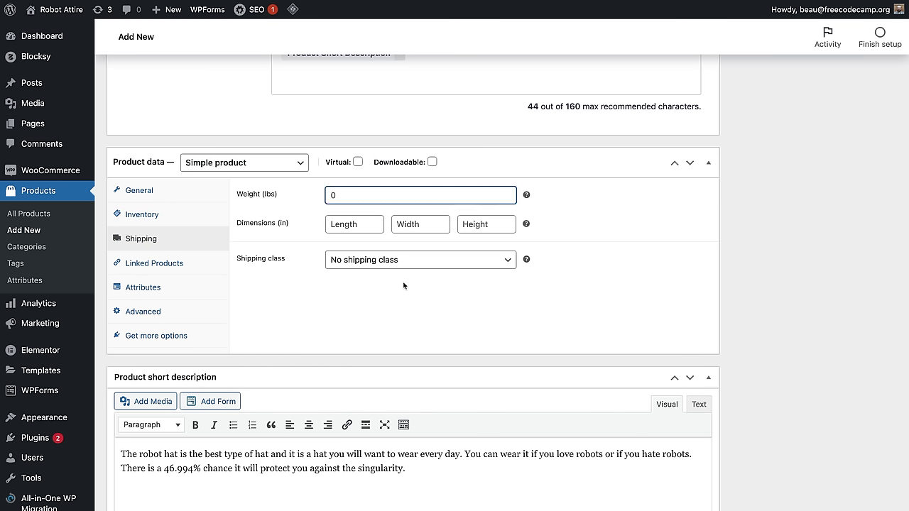
click(398, 262)
click(253, 297)
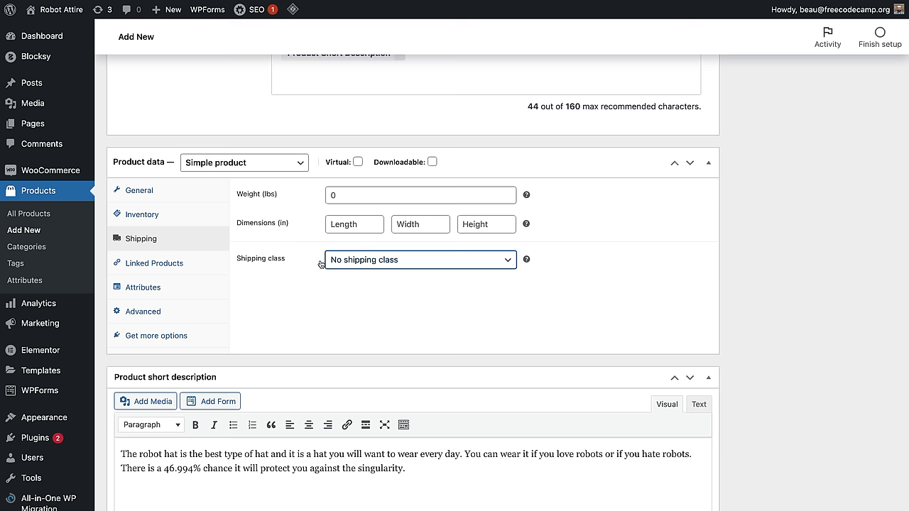
click(169, 263)
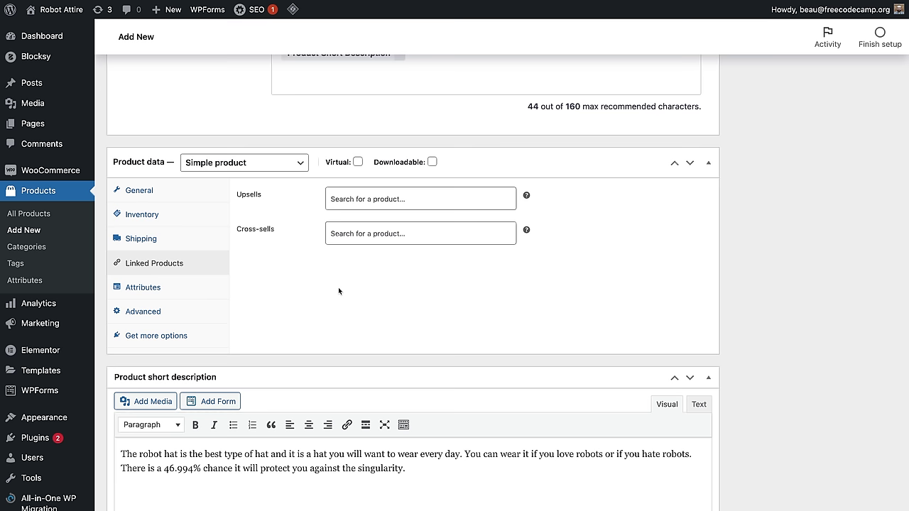
click(390, 202)
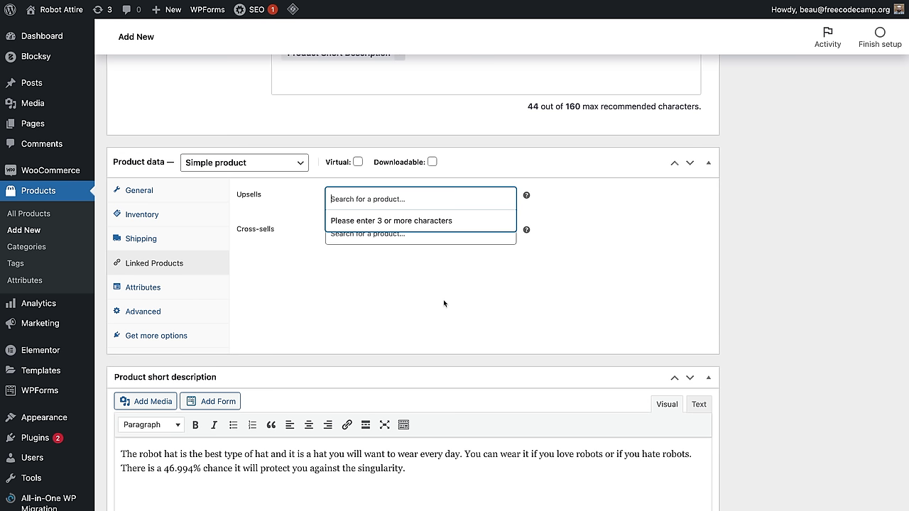
click(444, 301)
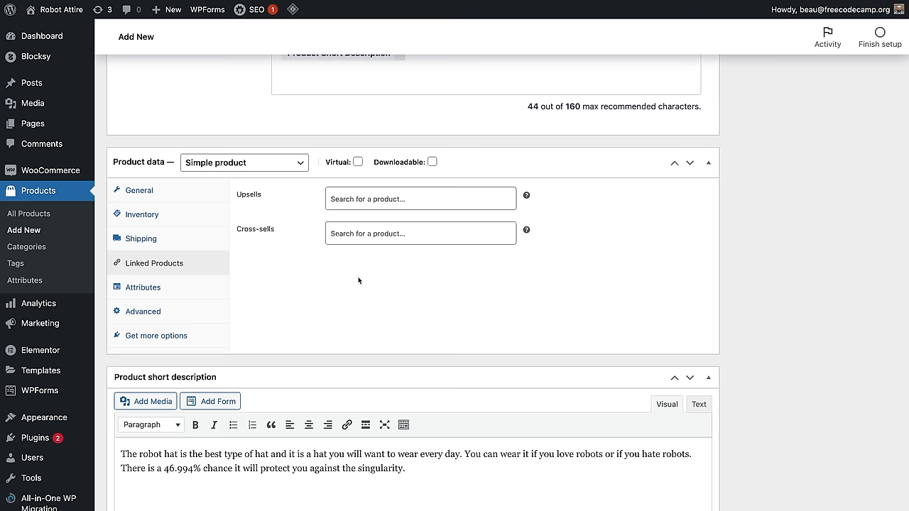
Step: Review the Attributes tab, keep the simple product type, and bring up Advanced settings
click(158, 288)
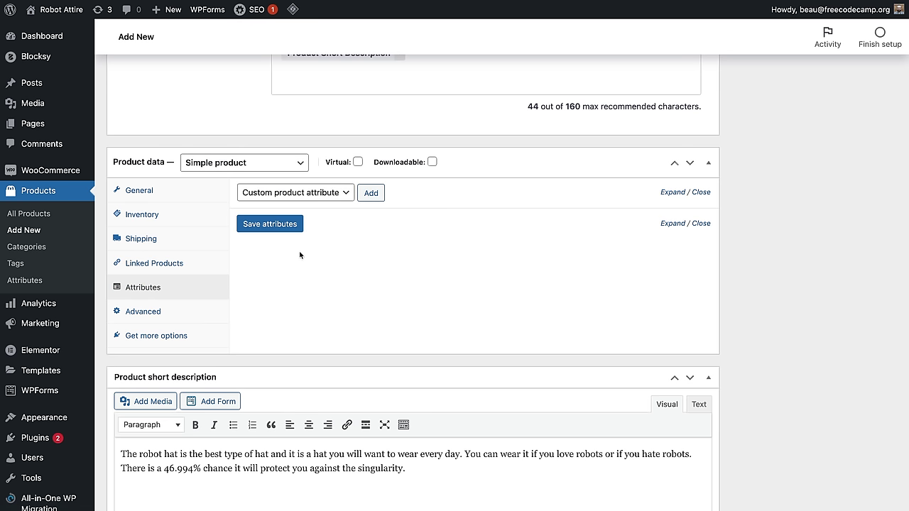
click(270, 170)
click(357, 288)
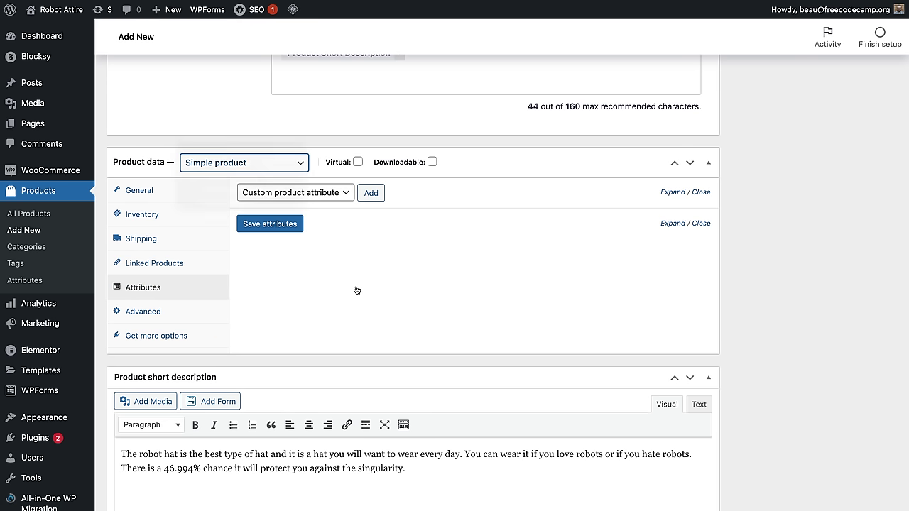
click(152, 312)
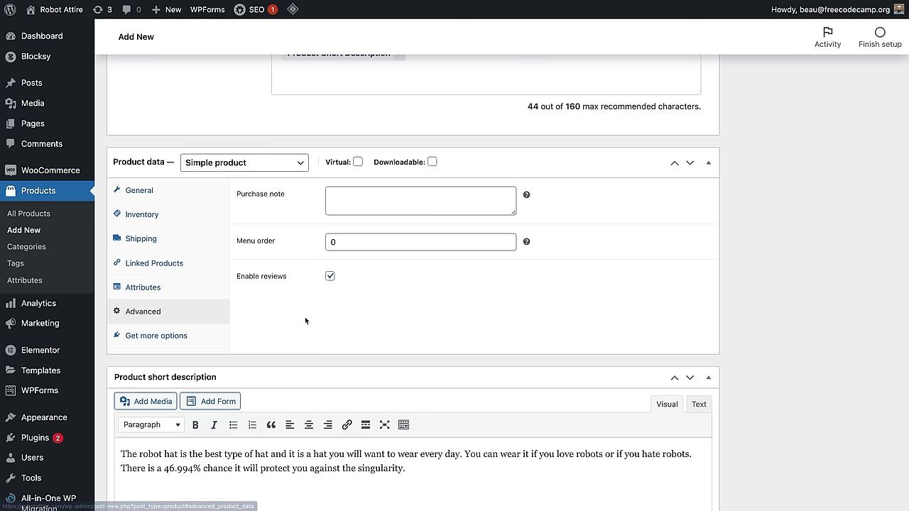
Step: Change Robot Hat's menu order from 0 to -5 with the spinner arrows, leaving the purchase note empty
click(377, 196)
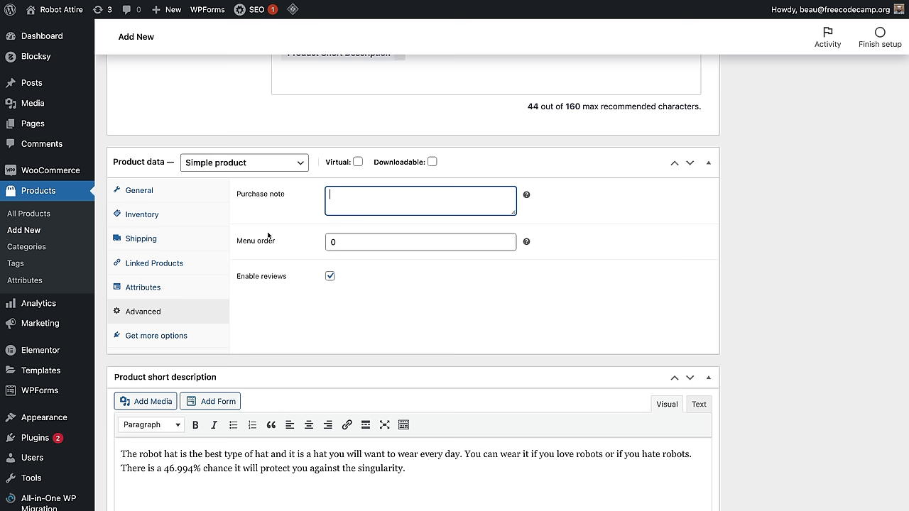
click(507, 246)
click(507, 246)
click(507, 246)
click(507, 246)
click(507, 246)
click(507, 245)
click(507, 246)
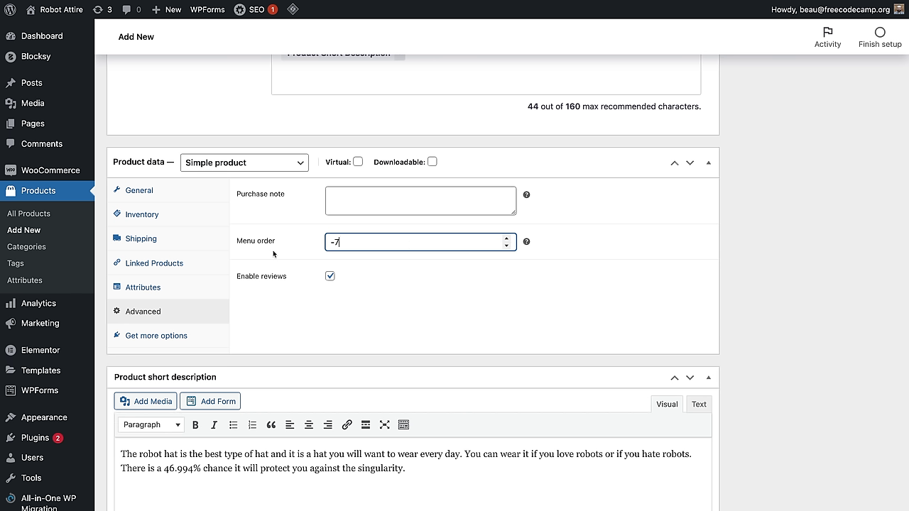
click(507, 240)
click(506, 239)
click(425, 317)
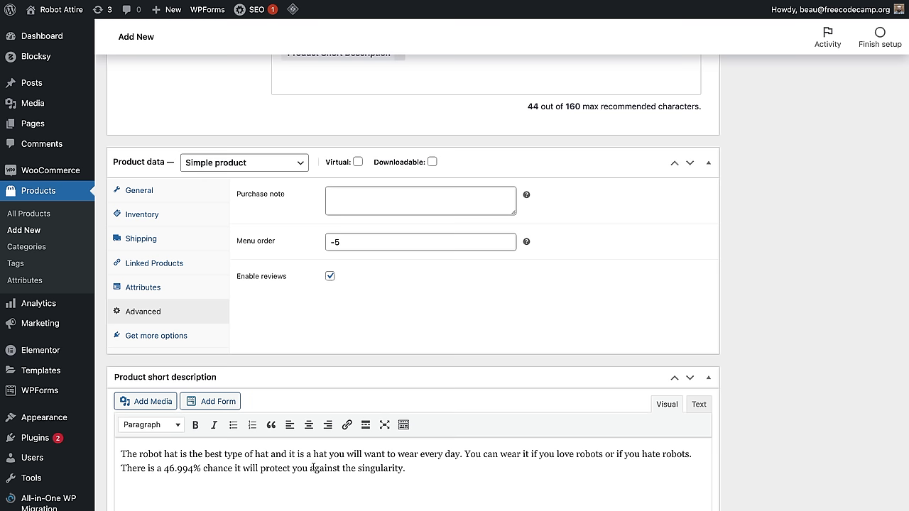
scroll(364, 454, down, 3)
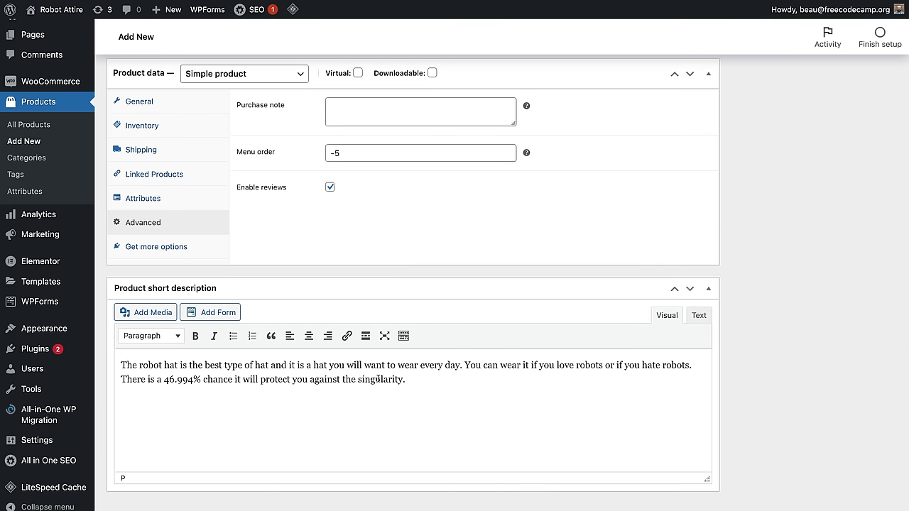
scroll(714, 312, up, 20)
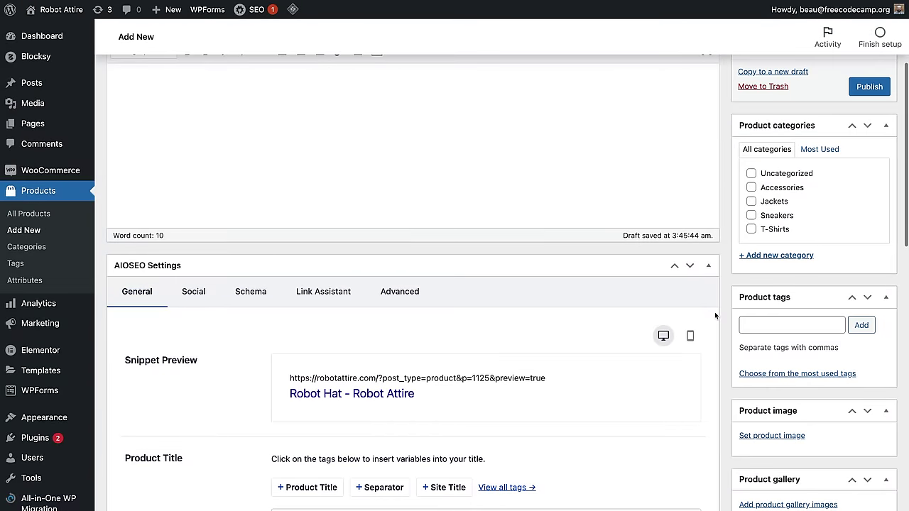
Step: Upload robothat.jpeg and set it as the Robot Hat product image
scroll(715, 312, down, 4)
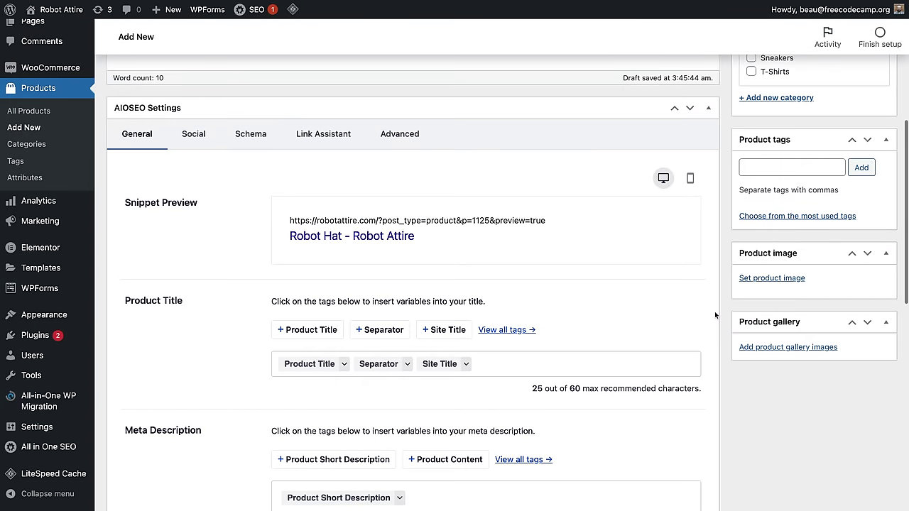
click(781, 278)
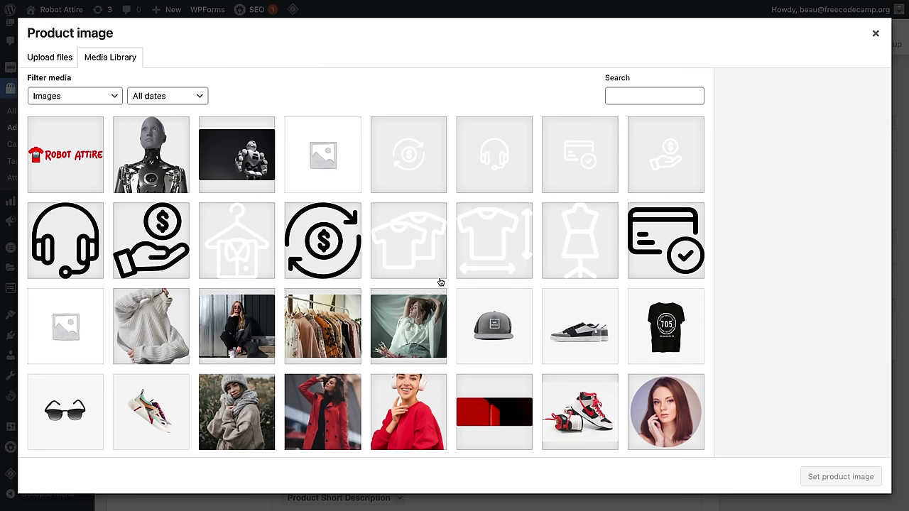
click(49, 60)
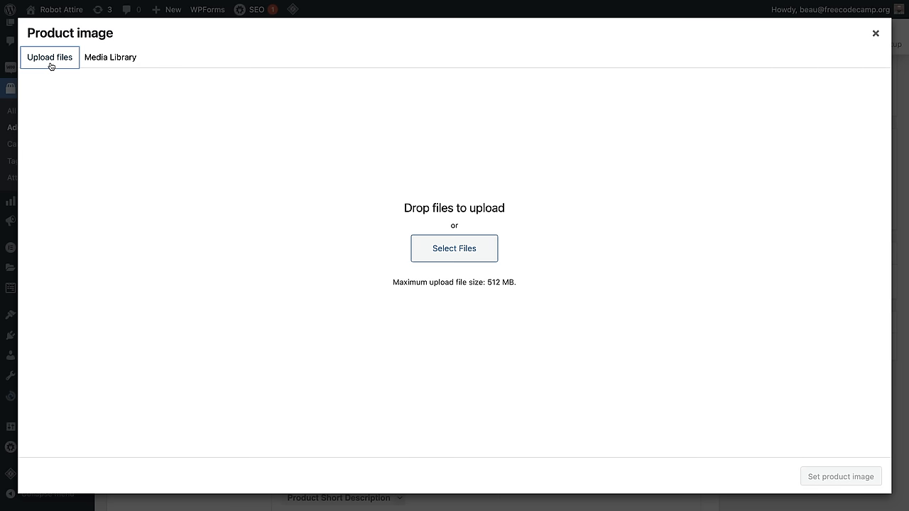
click(465, 249)
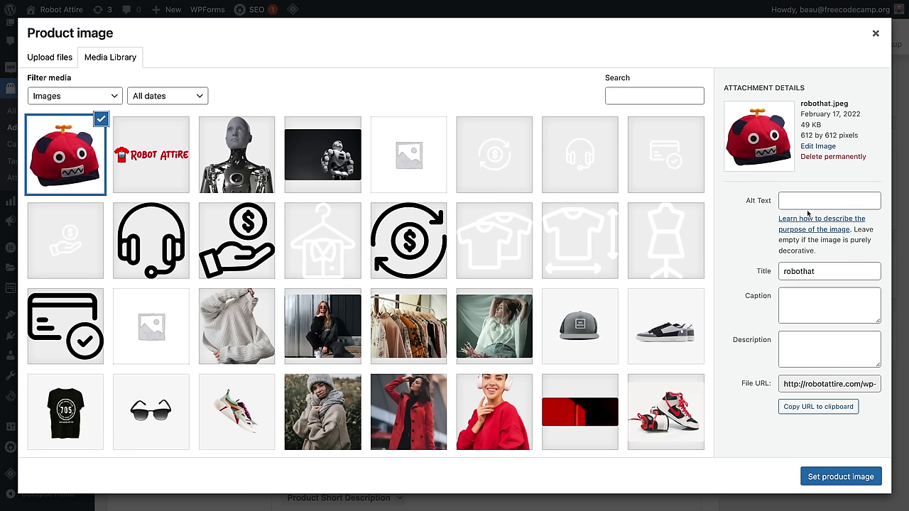
click(825, 476)
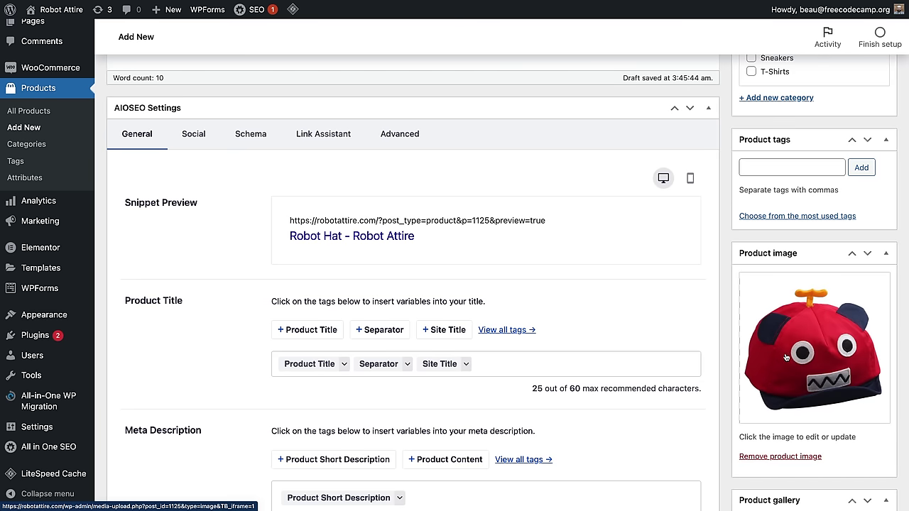
scroll(786, 357, down, 3)
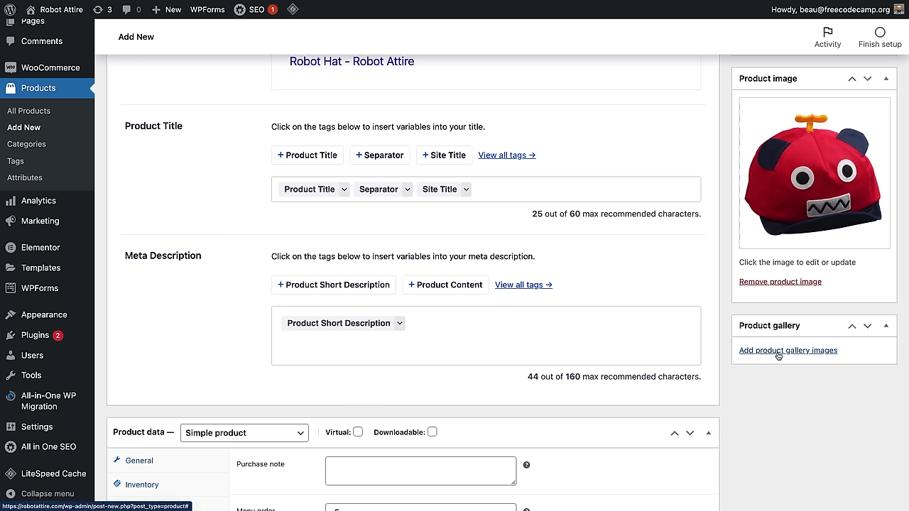
Step: Add the product tag 'hat' to Robot Hat
scroll(792, 373, up, 3)
click(781, 186)
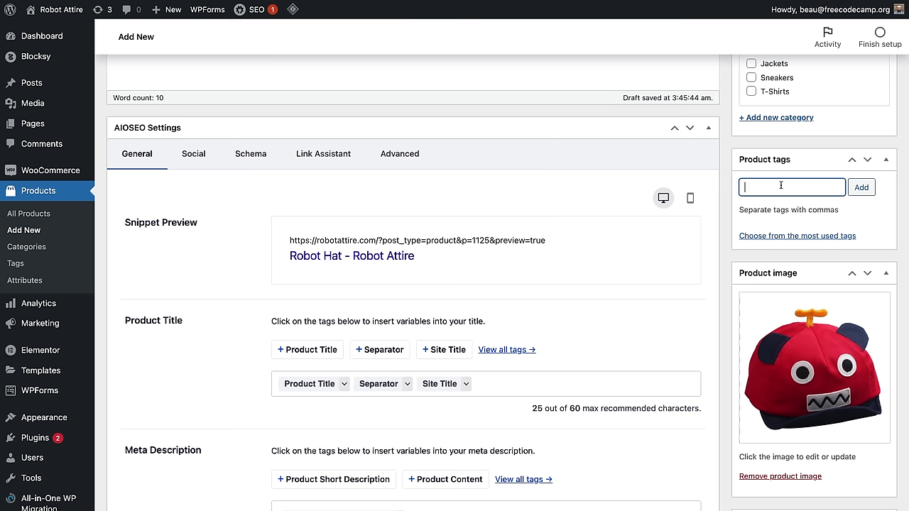
text(at)
click(860, 187)
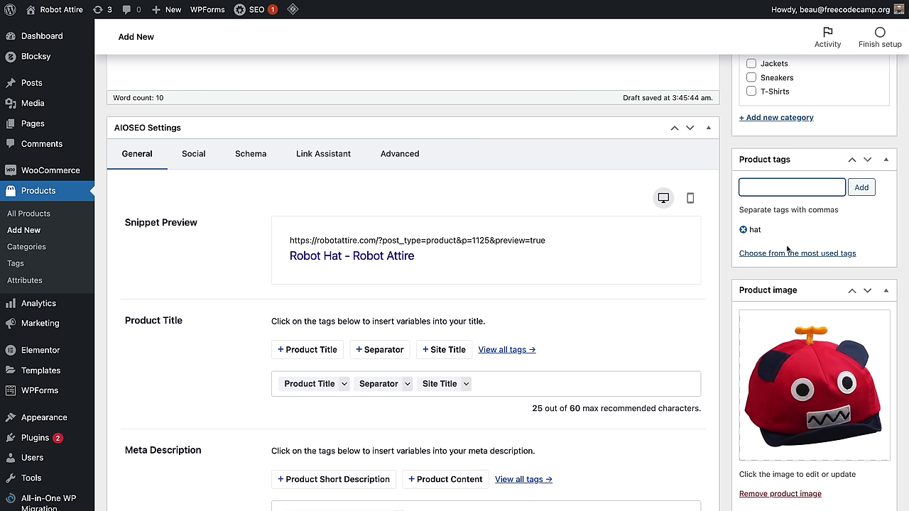
Step: Tick Accessories under Product categories, then look over the edit page
scroll(786, 248, up, 1)
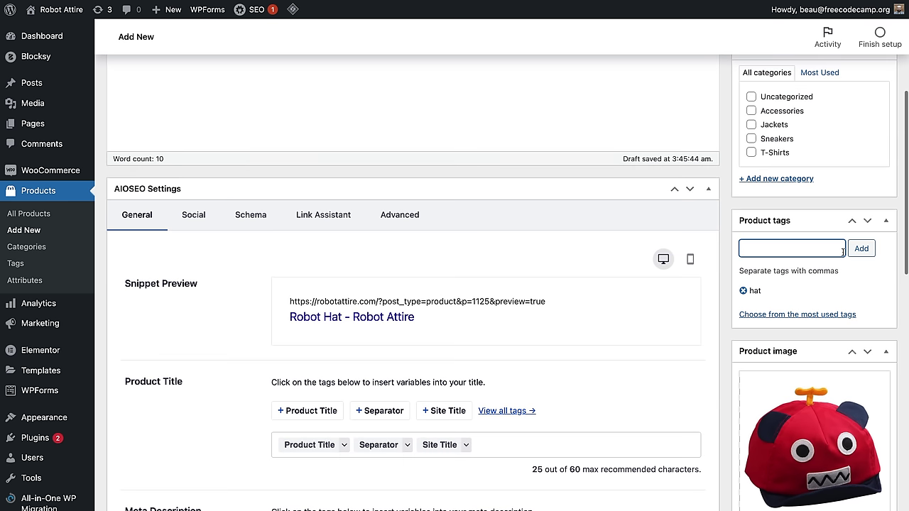
scroll(796, 227, up, 1)
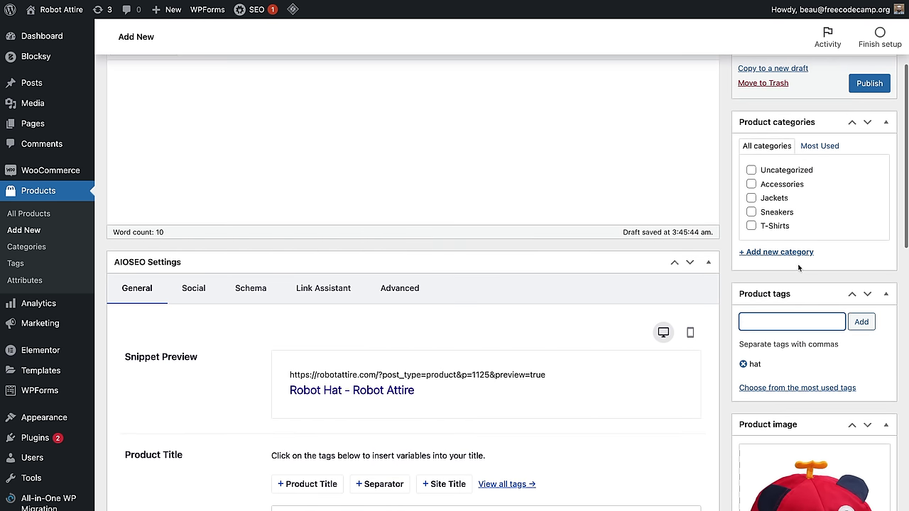
click(751, 184)
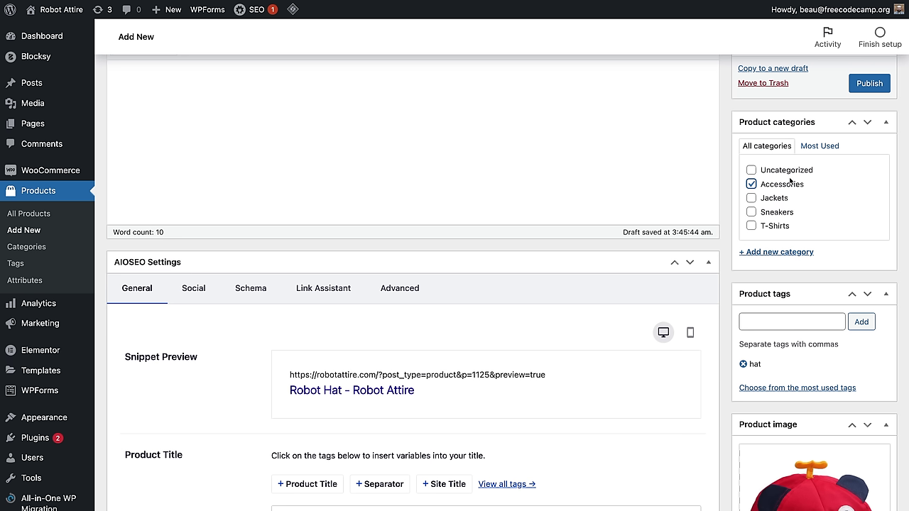
scroll(472, 268, down, 2)
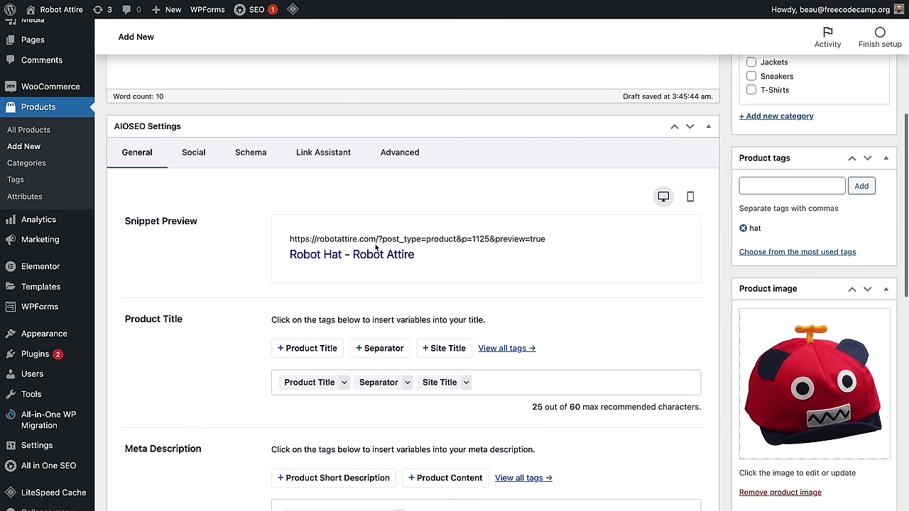
scroll(376, 247, down, 3)
drag(271, 234, 177, 369)
click(184, 374)
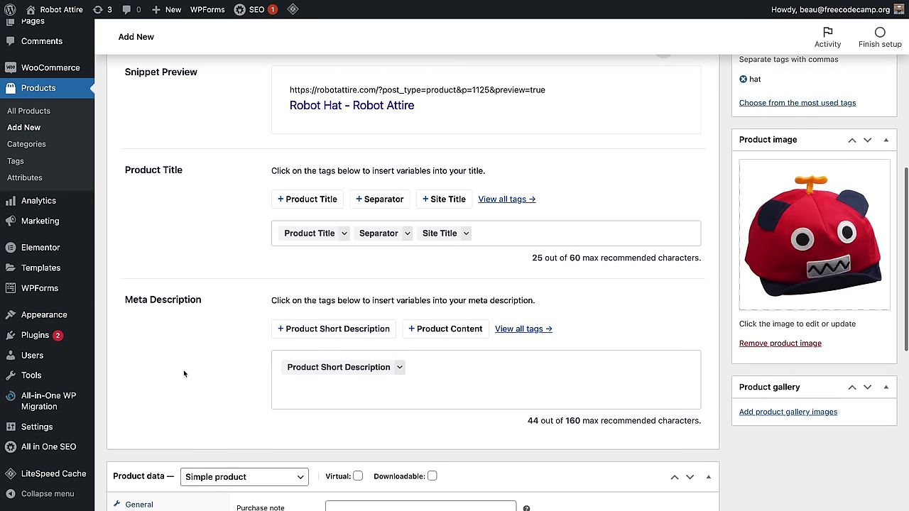
scroll(297, 350, down, 1)
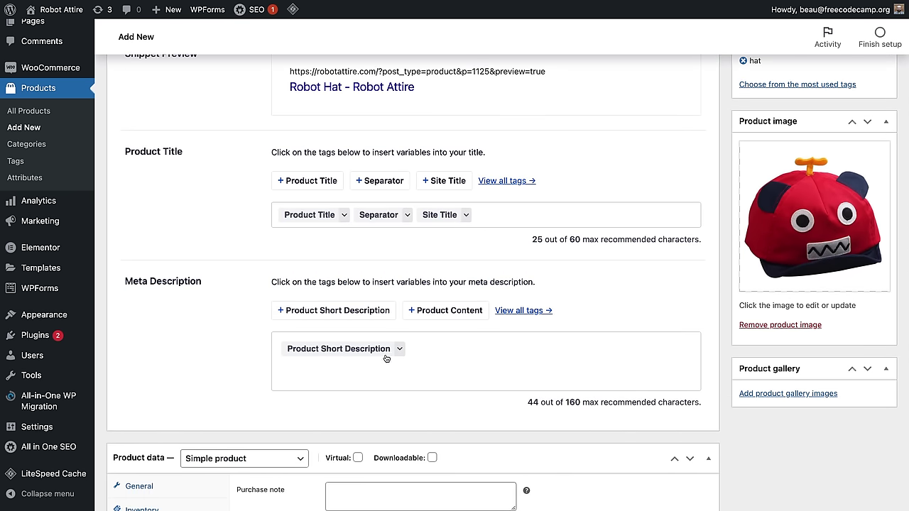
scroll(472, 331, up, 1)
scroll(471, 331, up, 3)
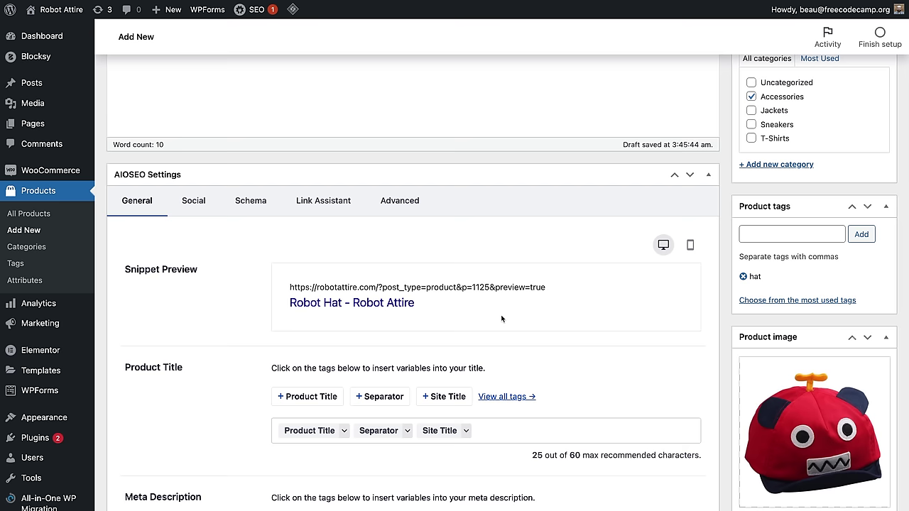
scroll(620, 309, up, 5)
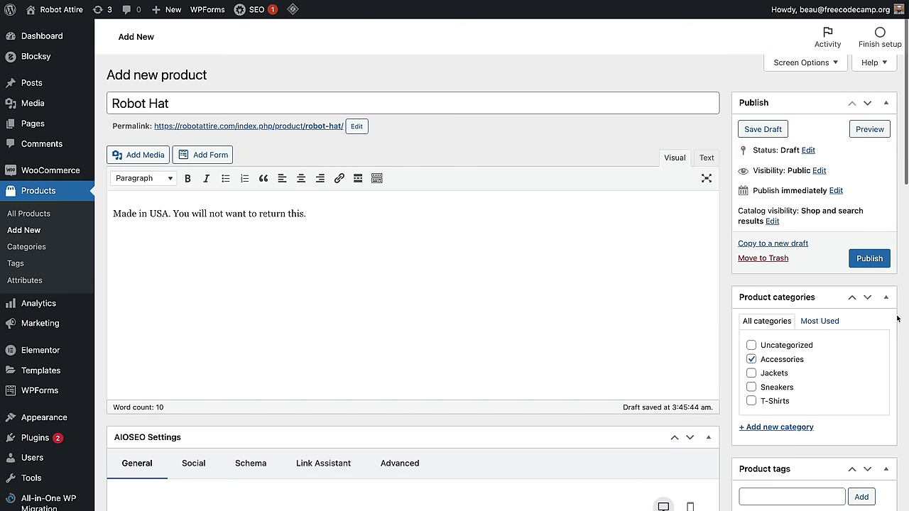
Step: Publish Robot Hat and view its live product page
click(867, 262)
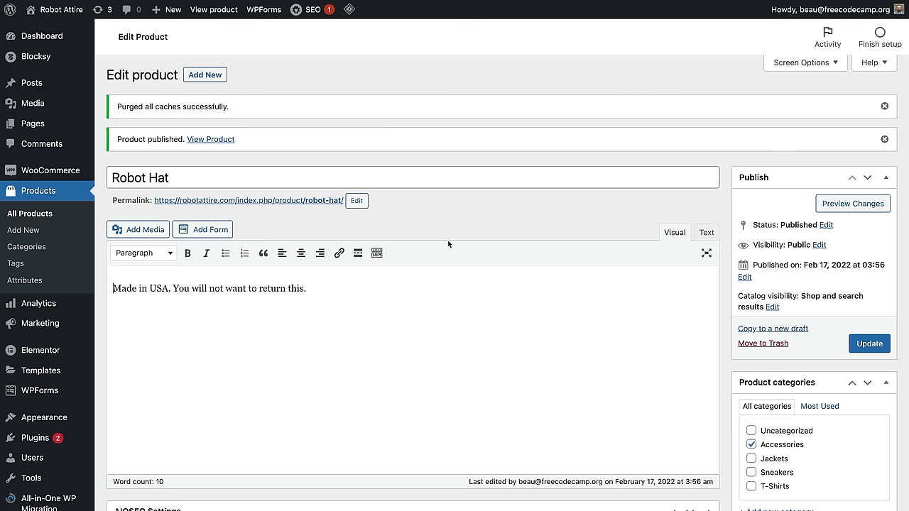
click(221, 139)
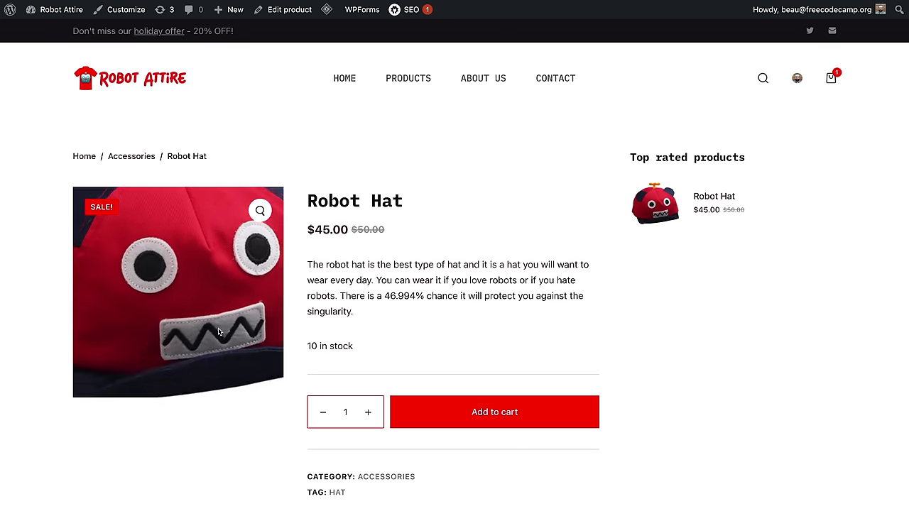
drag(316, 197, 382, 195)
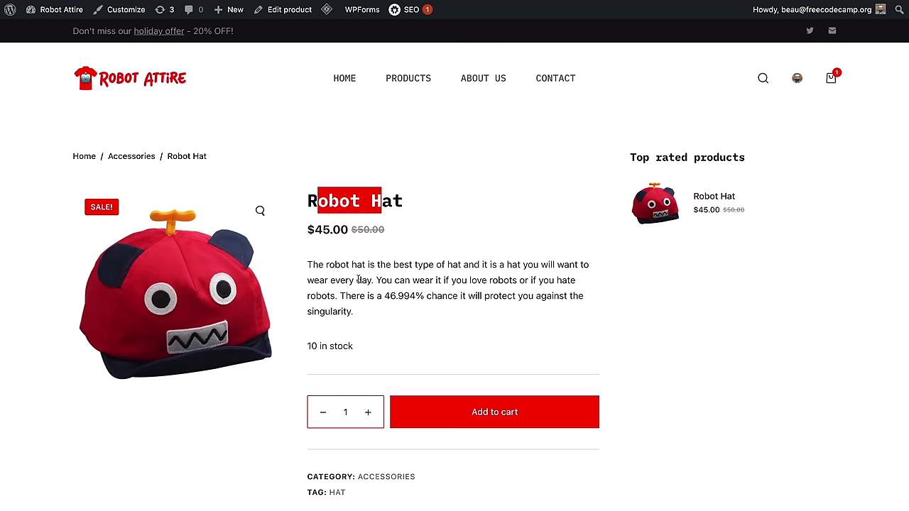
click(359, 279)
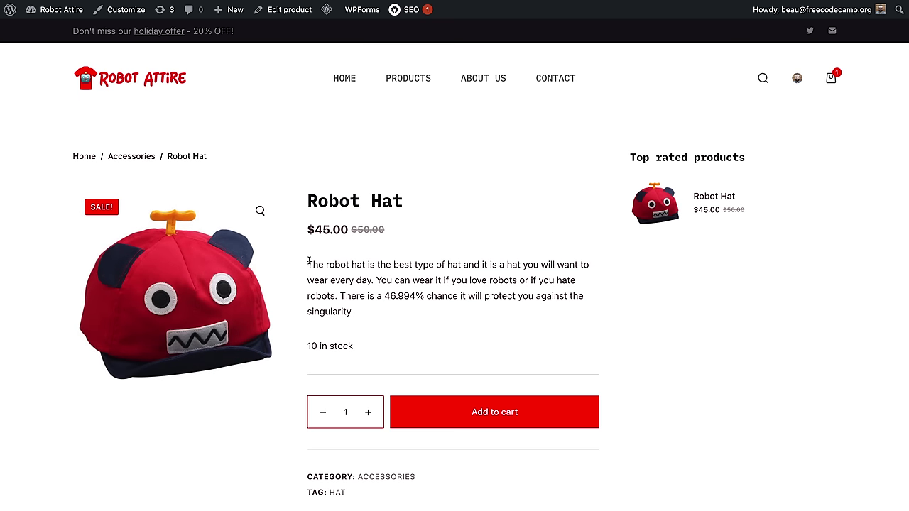
drag(308, 263, 371, 314)
click(335, 348)
scroll(337, 348, down, 5)
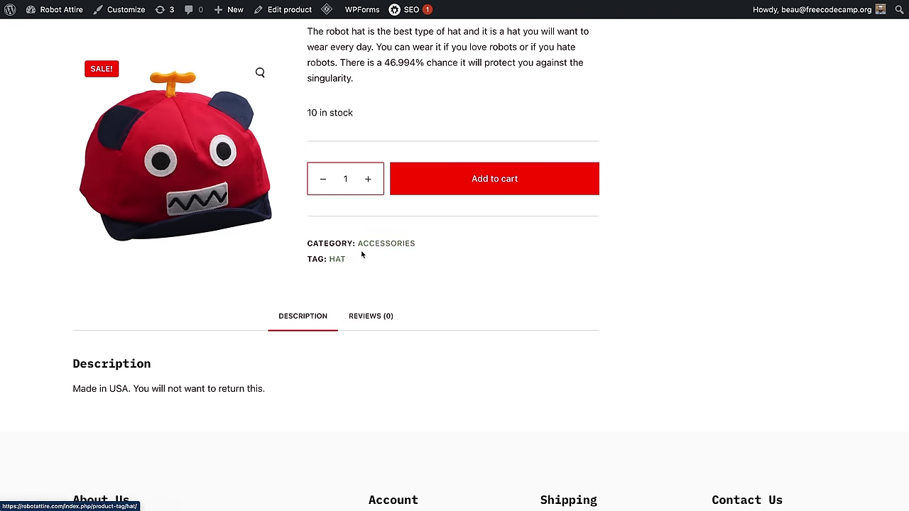
click(373, 245)
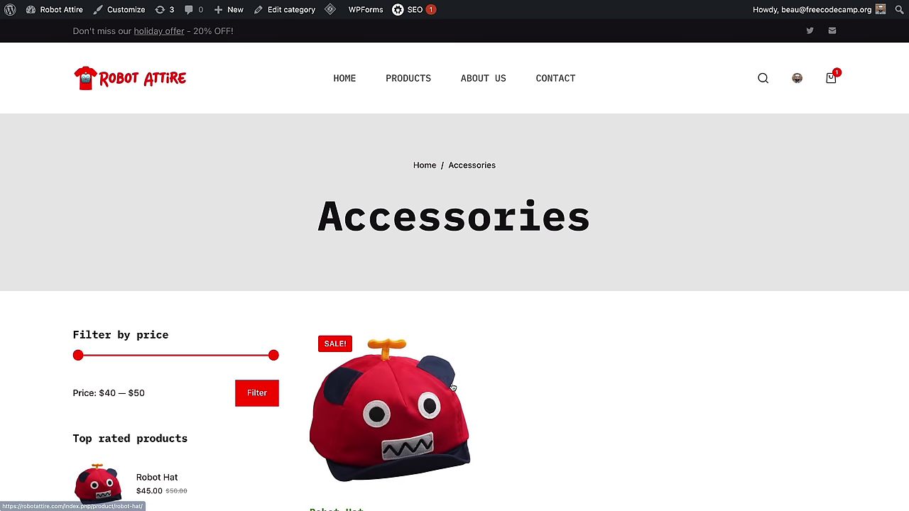
scroll(613, 314, down, 5)
scroll(558, 320, up, 5)
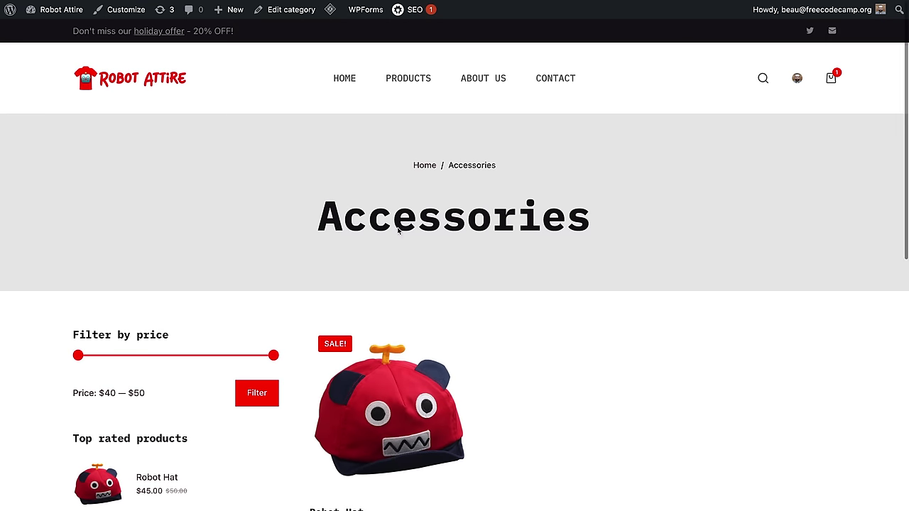
click(396, 416)
scroll(559, 304, down, 6)
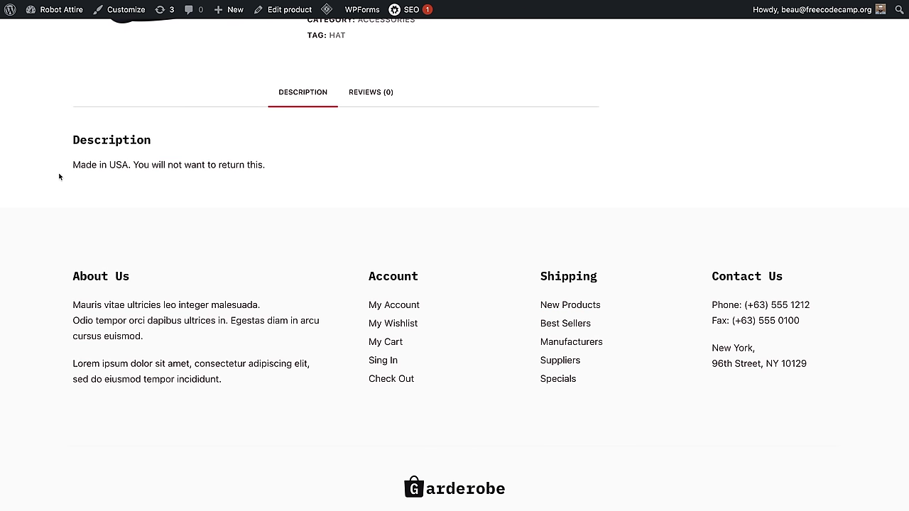
triple_click(63, 164)
click(307, 300)
scroll(307, 300, up, 3)
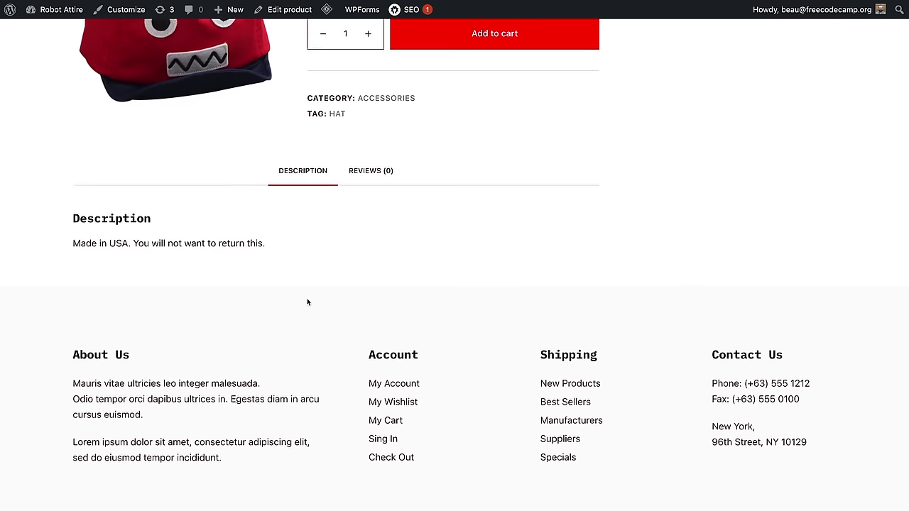
Step: Submit a five-star review 'Best had ever!' on Robot Hat, then scroll back to the top
click(365, 205)
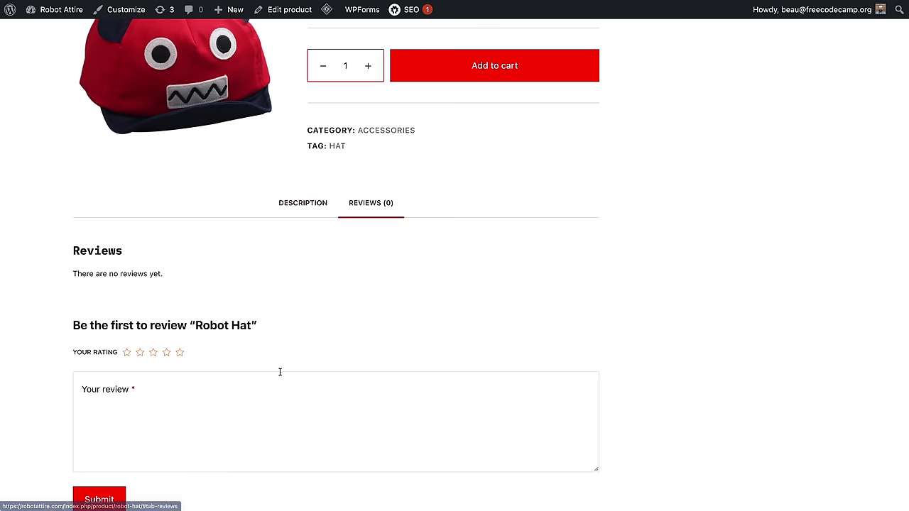
scroll(280, 371, down, 2)
click(179, 294)
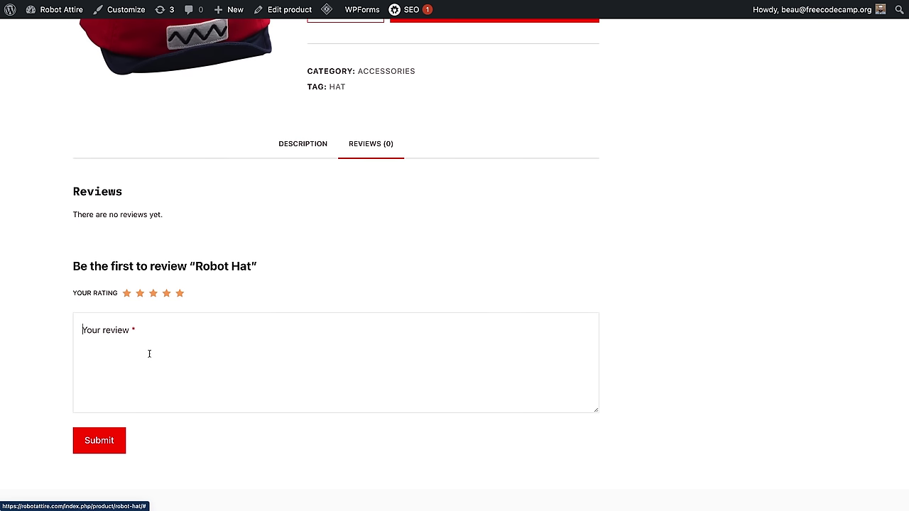
click(146, 353)
text(Best ha)
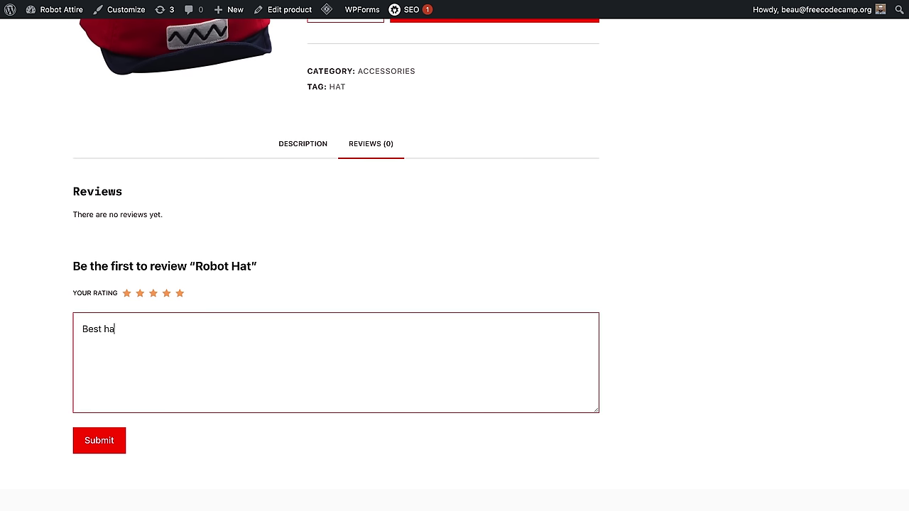
text(d ever!)
click(91, 453)
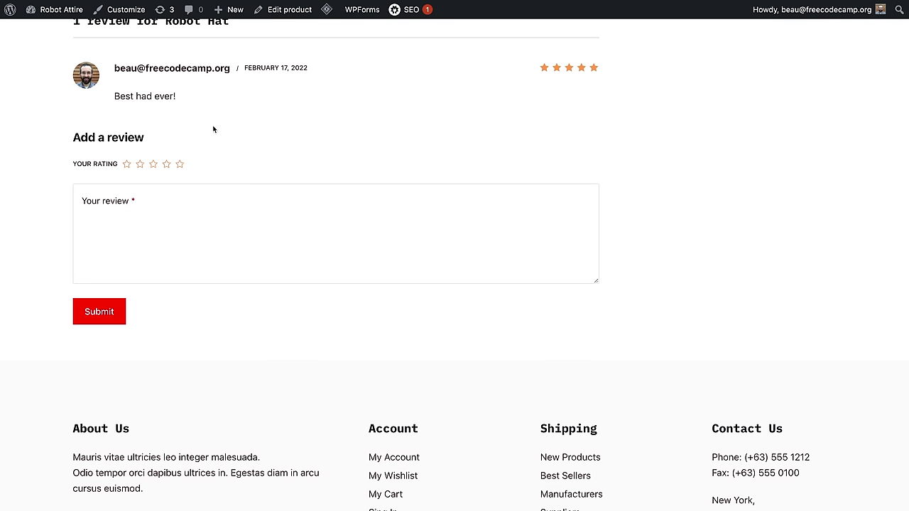
scroll(218, 144, up, 2)
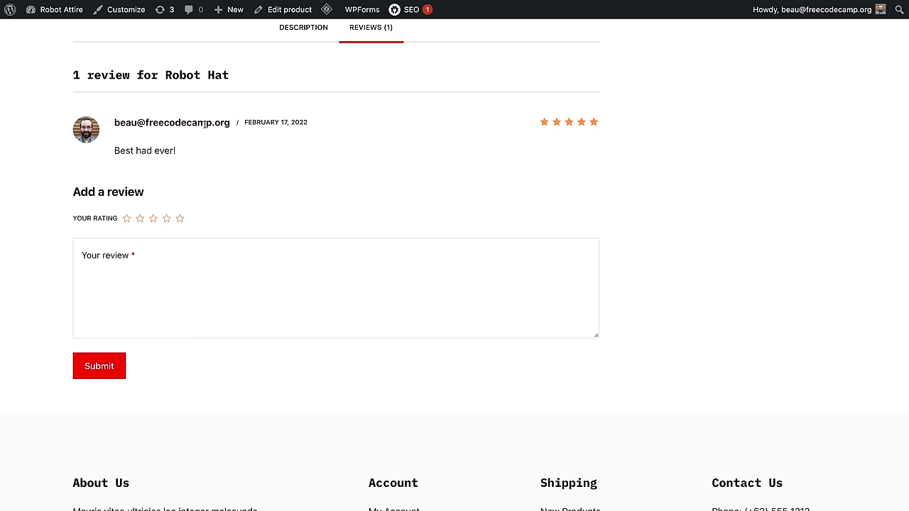
scroll(204, 123, up, 15)
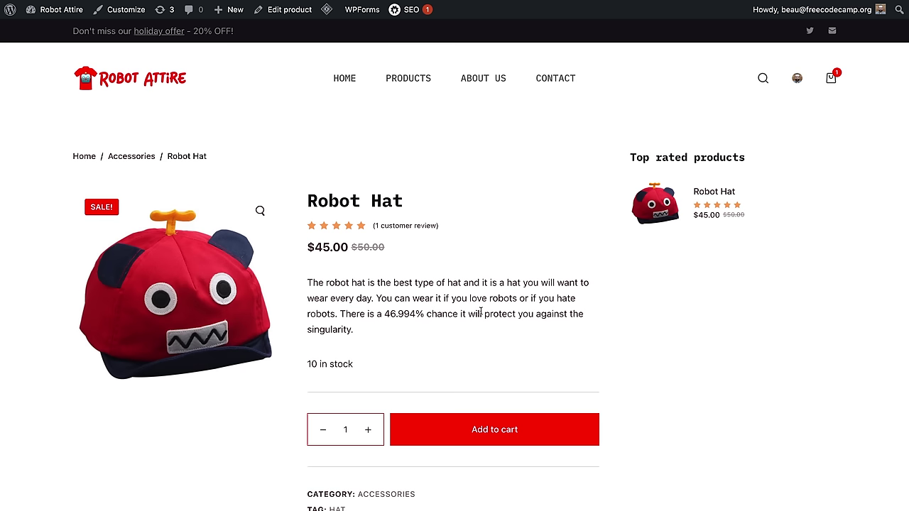
Step: Open a blank Add new product editor from the admin bar's New > Product menu
mouse_move(227, 14)
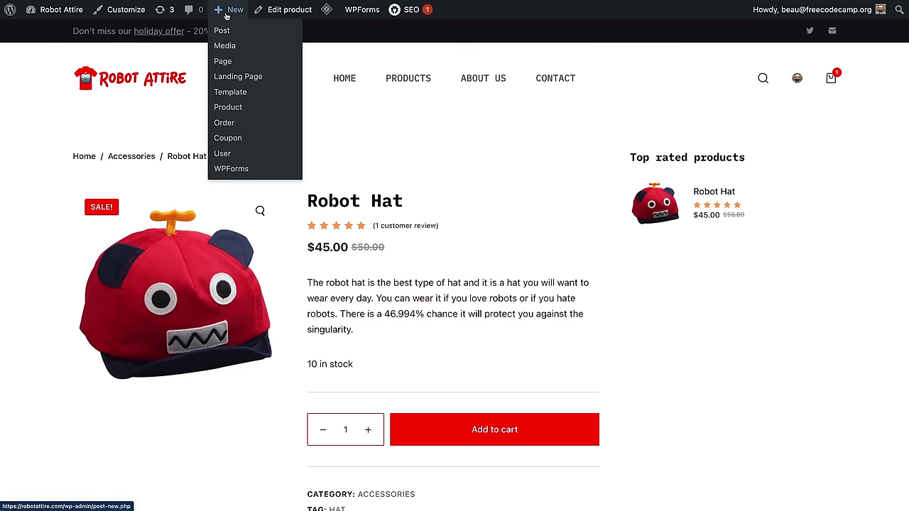
click(234, 111)
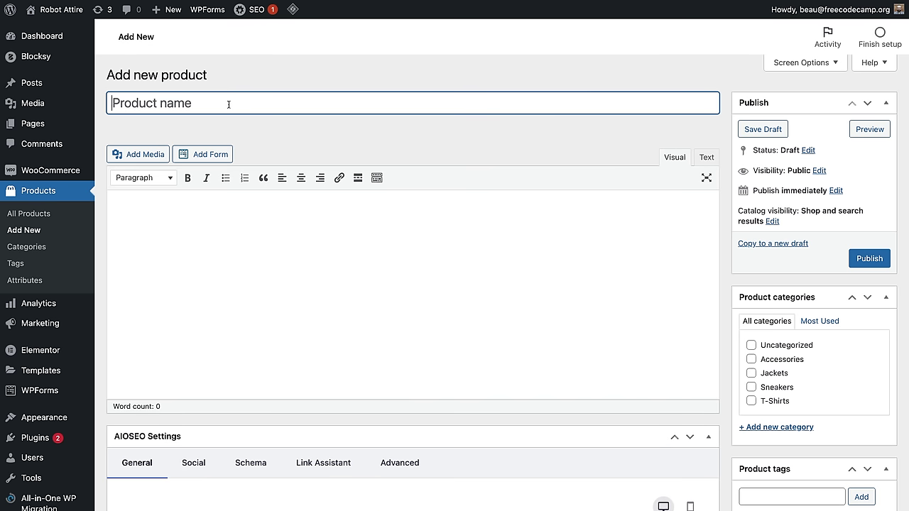
Step: Name the product 'Robot Shirt' and give it the description 'Made in your country.'
text(Robot Shirt)
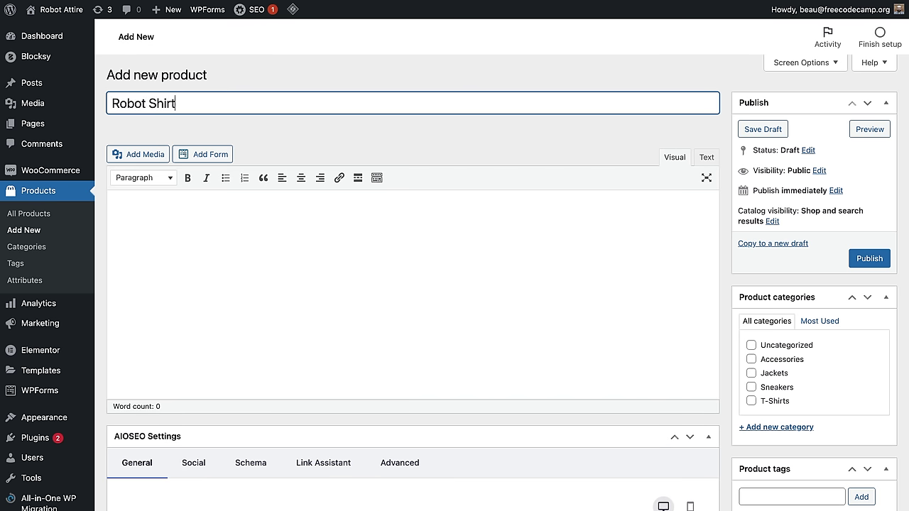
click(289, 293)
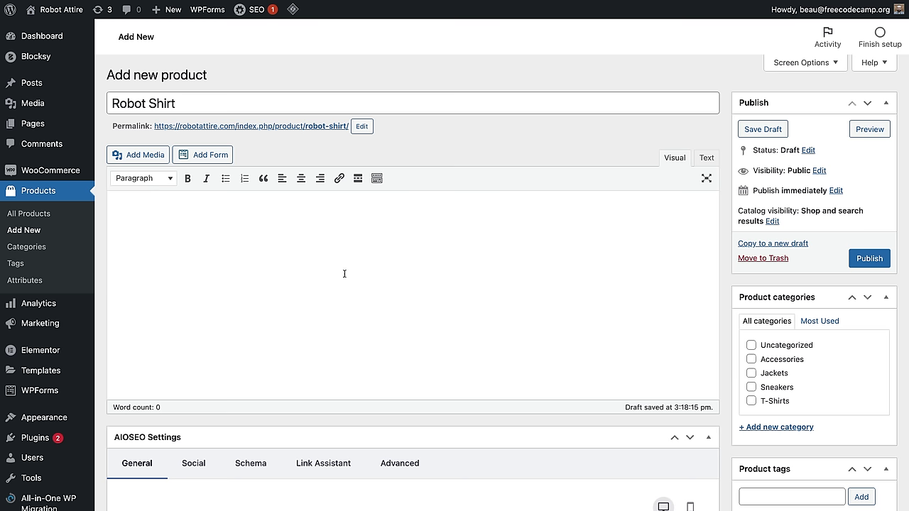
text(Made in your country.)
Step: Write the short description: the best shirt you could own, each one worn by a robot
scroll(348, 267, down, 10)
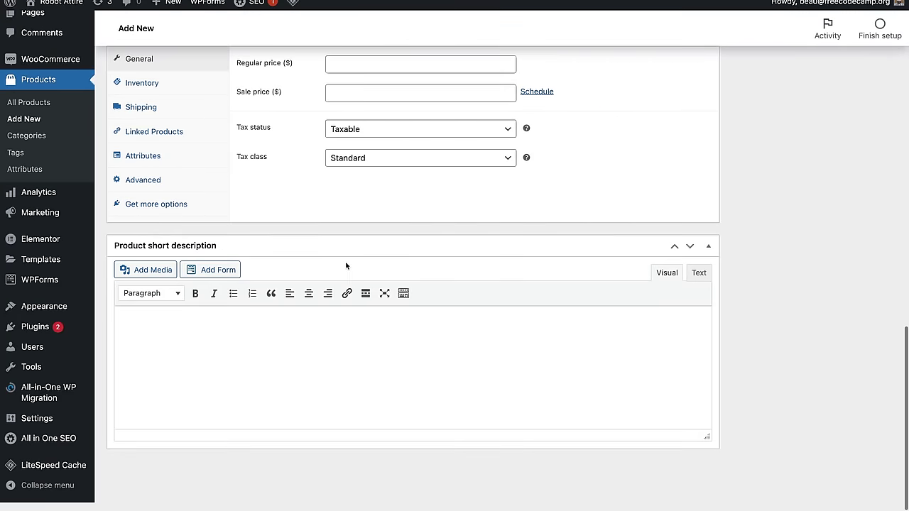
click(213, 356)
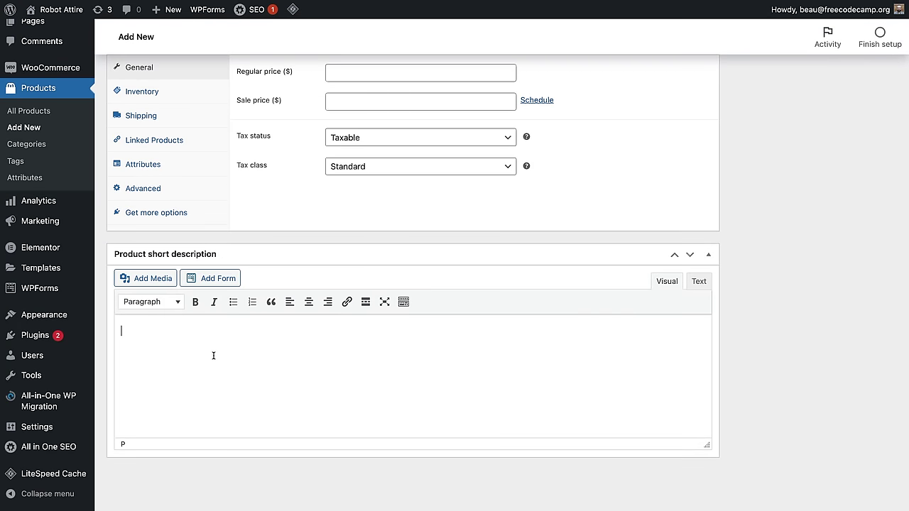
text(This is the best shirt that you could possibly own. Plus every shirt you b)
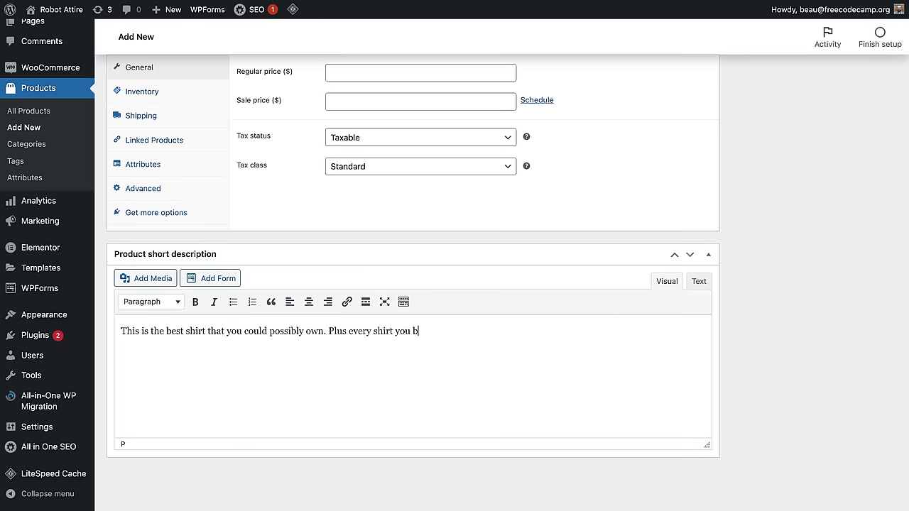
text(uy has been worn by an actual robot.)
scroll(355, 384, up, 5)
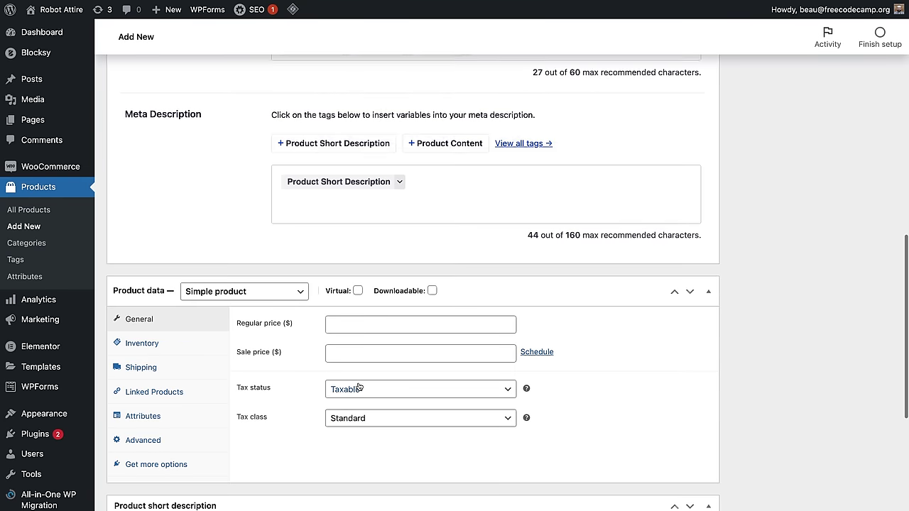
scroll(401, 362, down, 2)
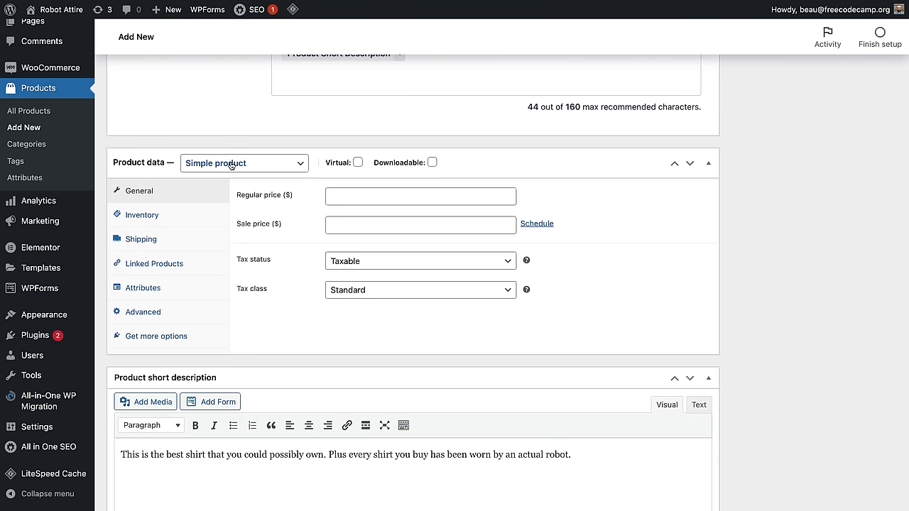
Step: Set the product type to Variable product and show the Attributes section of Product data
click(233, 164)
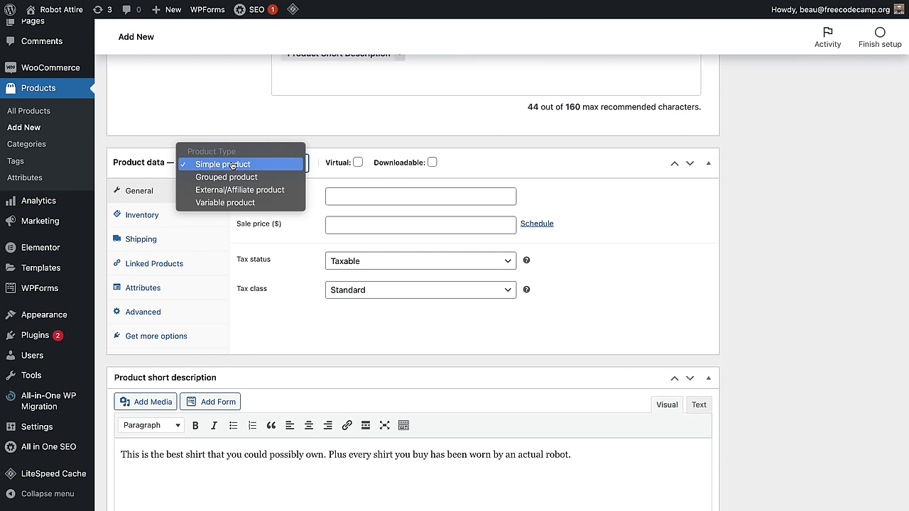
click(242, 203)
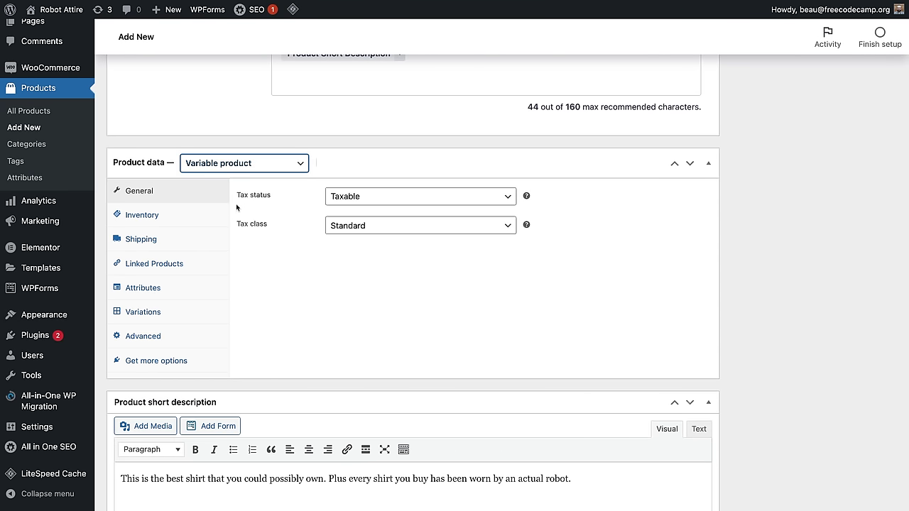
click(153, 289)
click(155, 312)
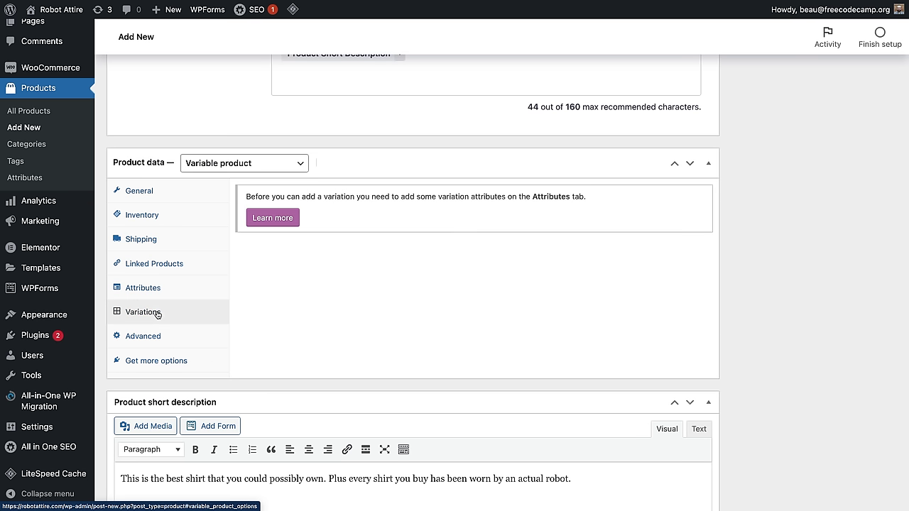
click(154, 291)
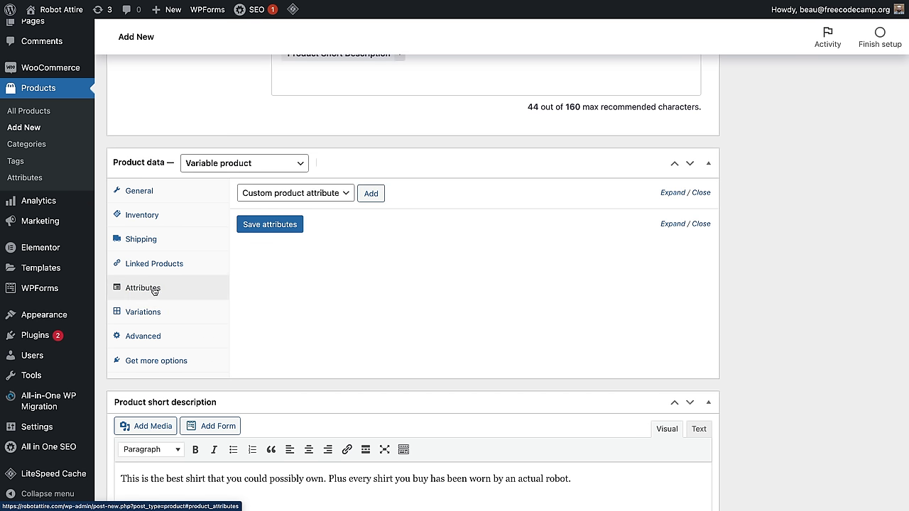
Step: Add a custom Size attribute with the values Small|Medium|Large
click(305, 193)
click(316, 198)
click(370, 194)
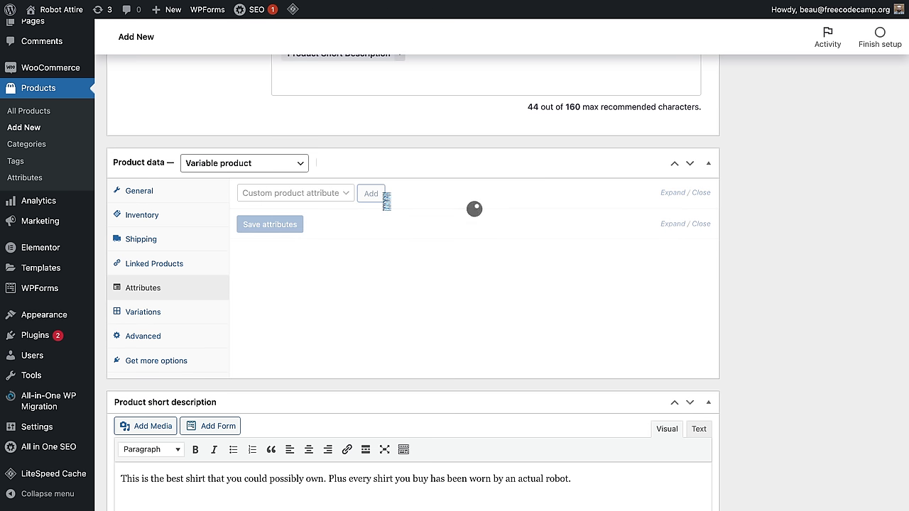
click(297, 268)
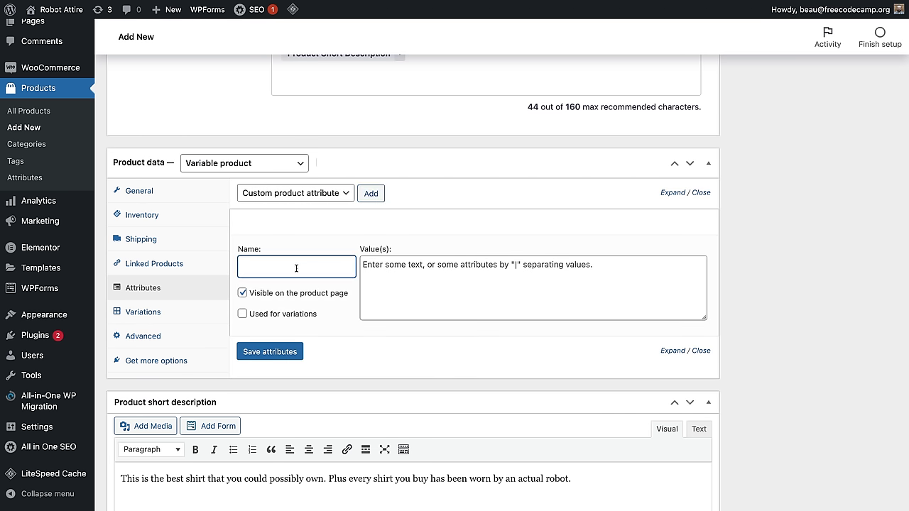
text(Se)
text(ize)
click(518, 267)
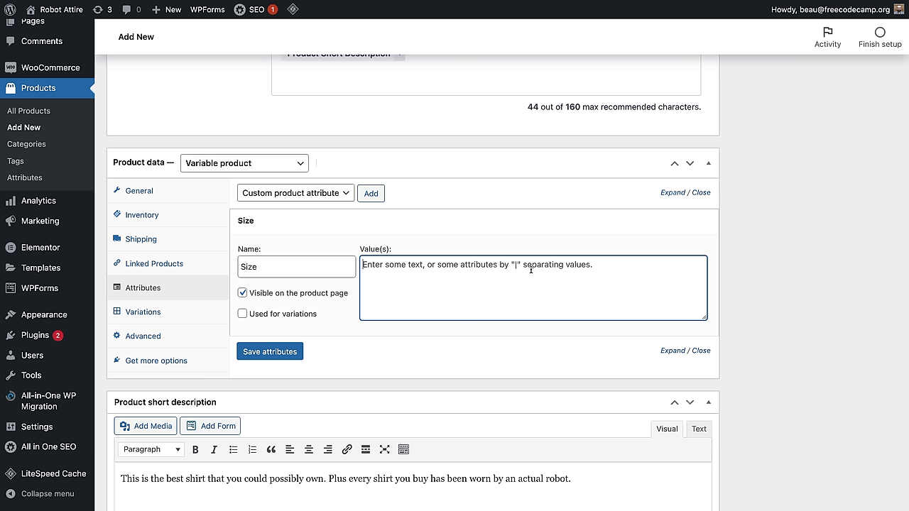
text(Smal)
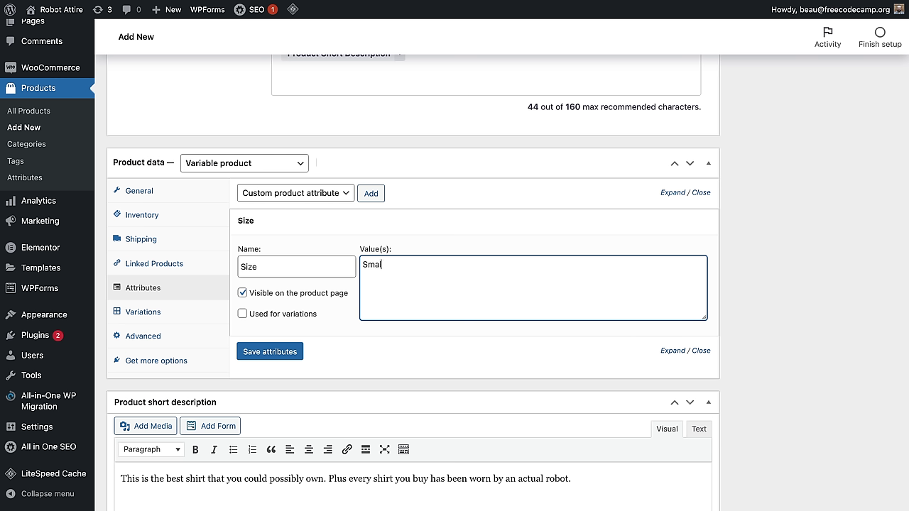
text(l|Medium|Large)
Step: Add a second custom attribute, Color, with Red and Blue, and save the attributes
click(296, 357)
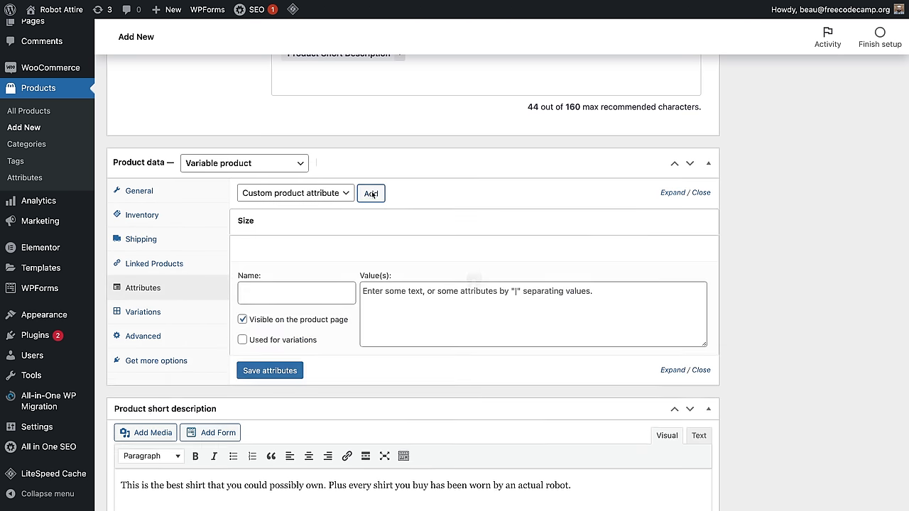
click(252, 298)
text(C)
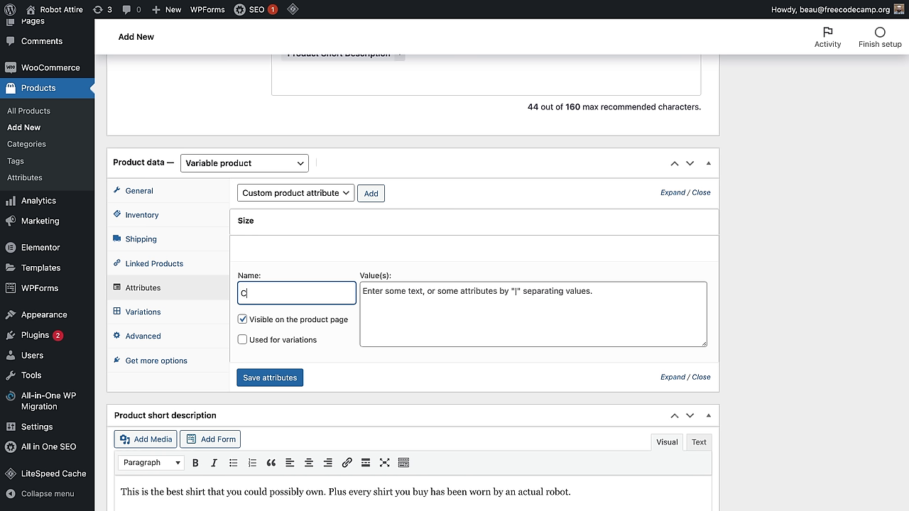
text(oro)
click(399, 316)
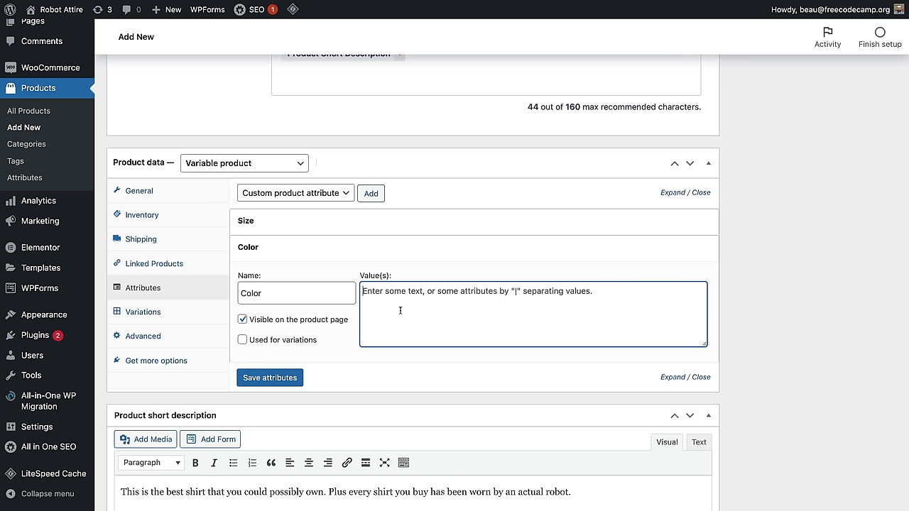
text(Red|Blue)
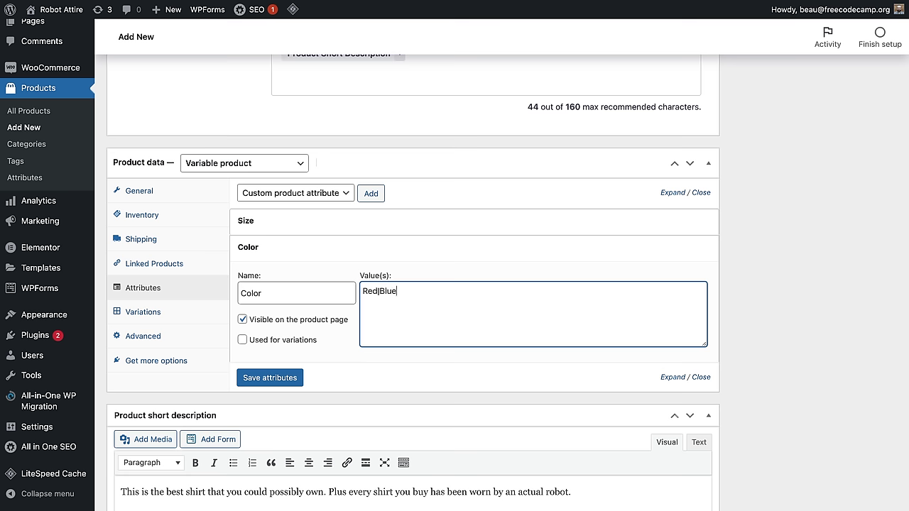
click(282, 377)
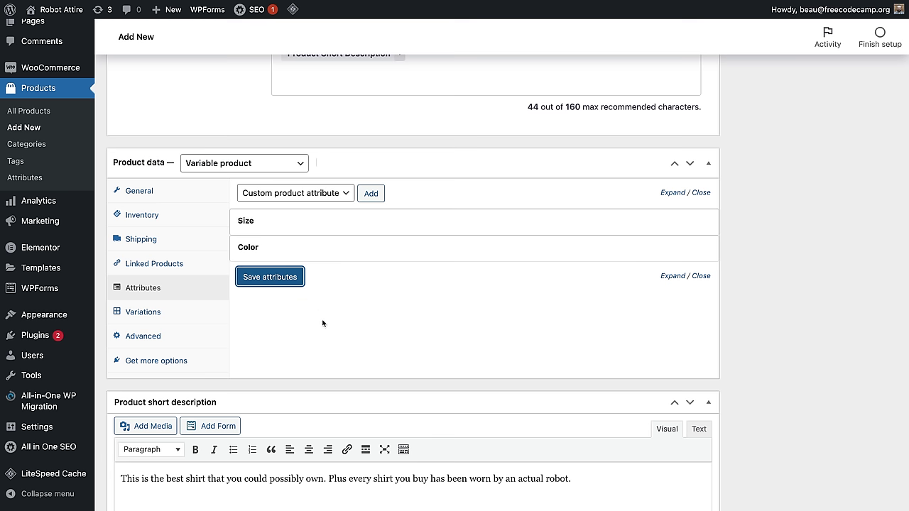
click(275, 282)
Step: Tick Used for variations on both Size and Color and save the attributes
click(152, 359)
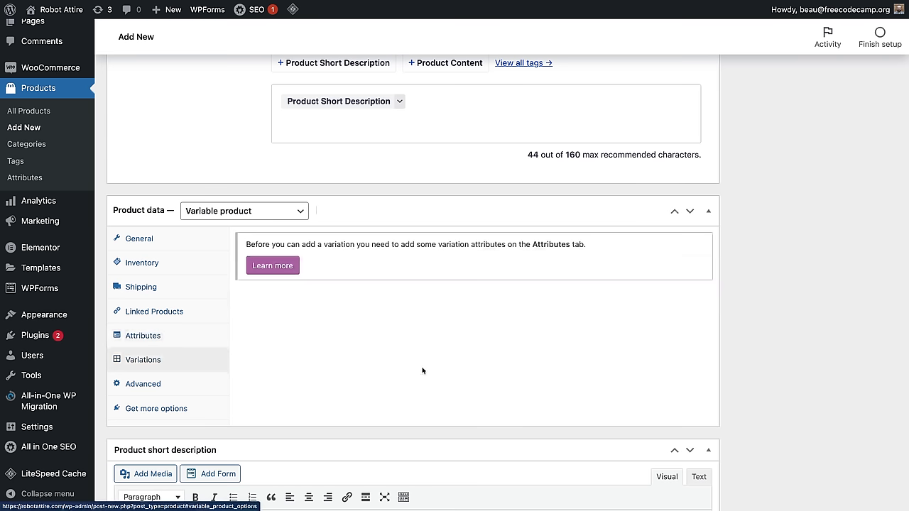
scroll(307, 276, down, 1)
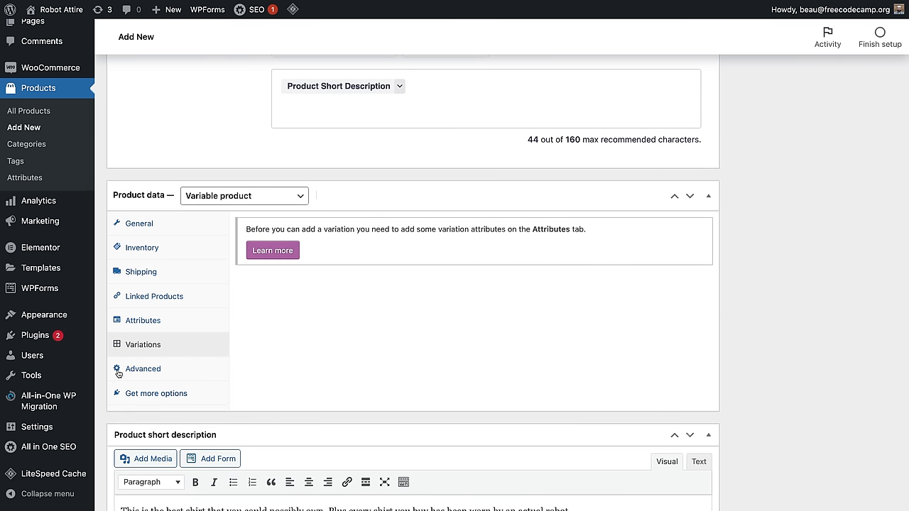
click(140, 322)
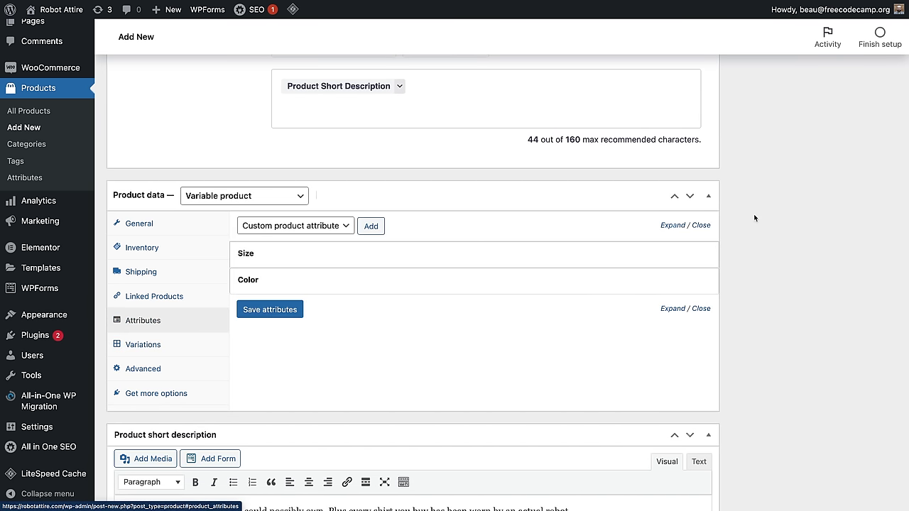
click(575, 261)
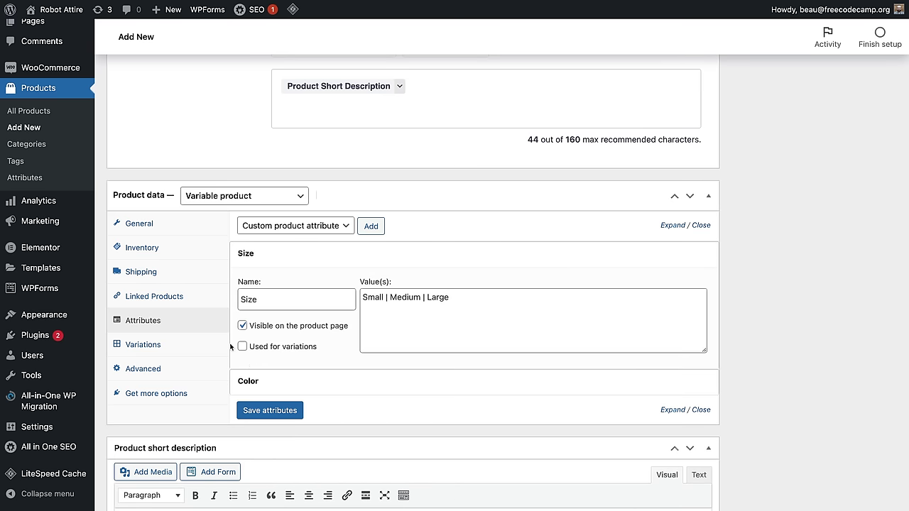
click(242, 347)
scroll(466, 383, down, 1)
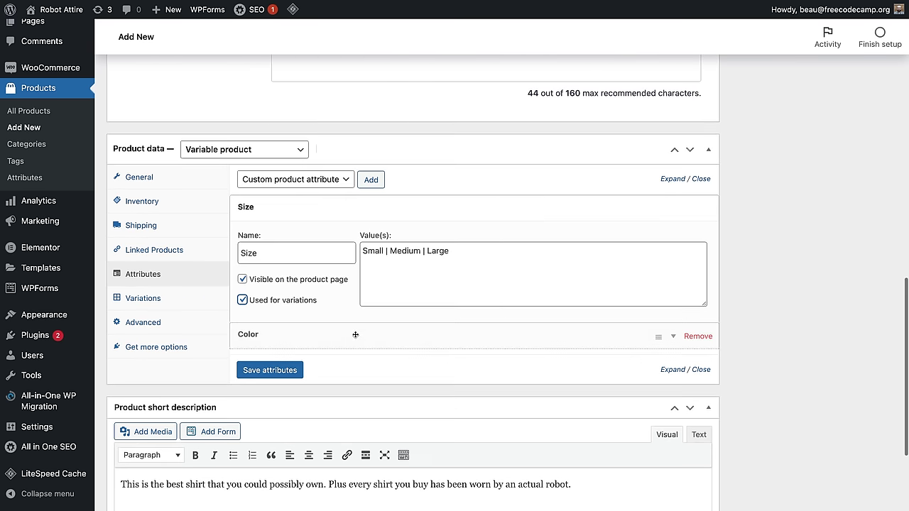
click(598, 335)
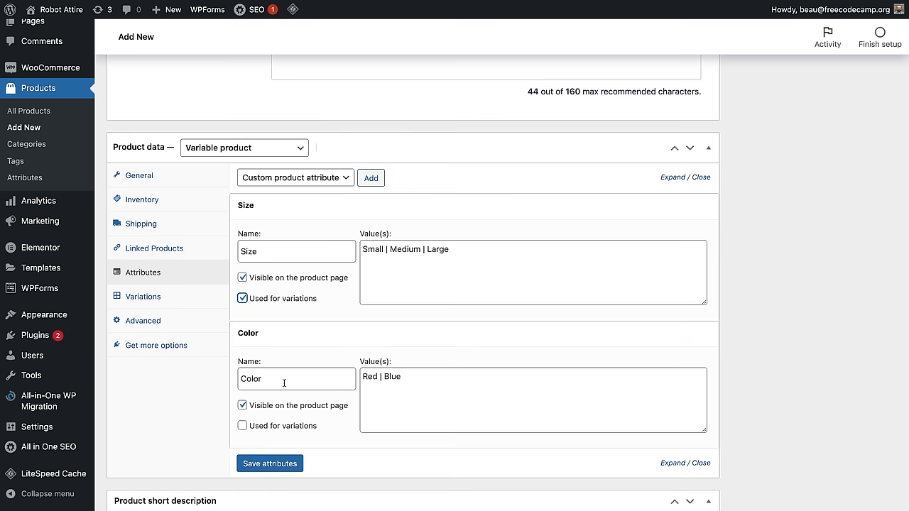
scroll(248, 423, down, 1)
click(243, 413)
click(270, 451)
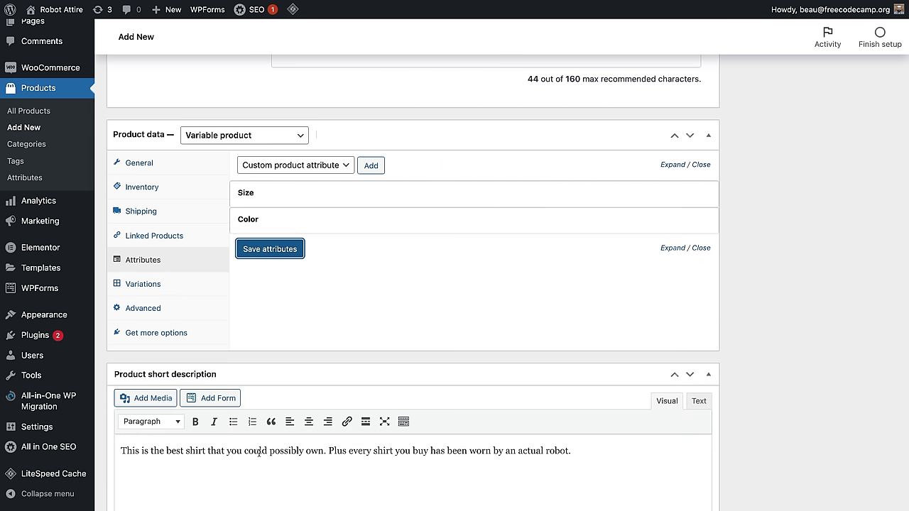
click(162, 284)
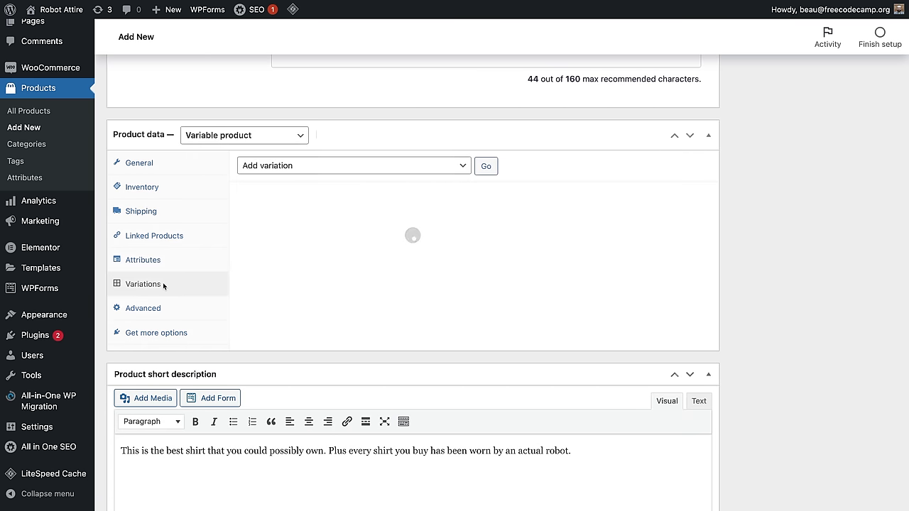
Step: Run 'Create variations from all attributes' and confirm, generating six Size/Color variations
click(423, 168)
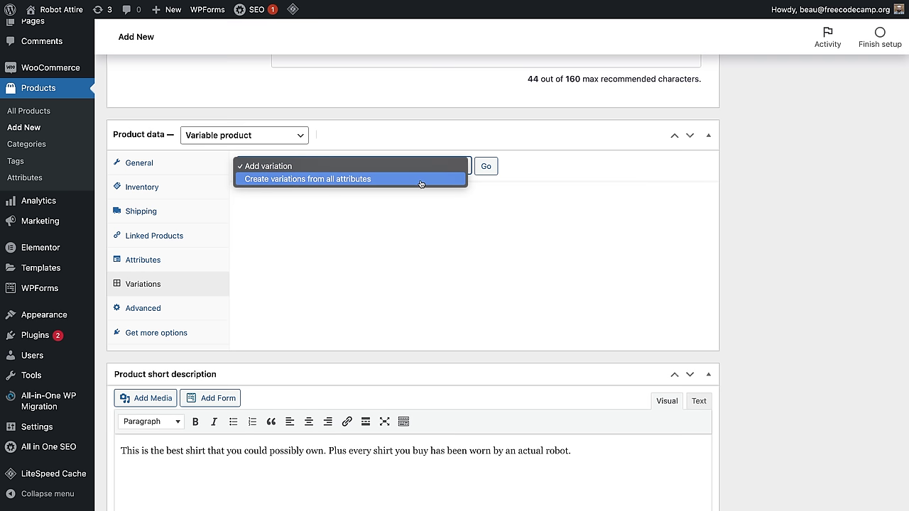
click(355, 179)
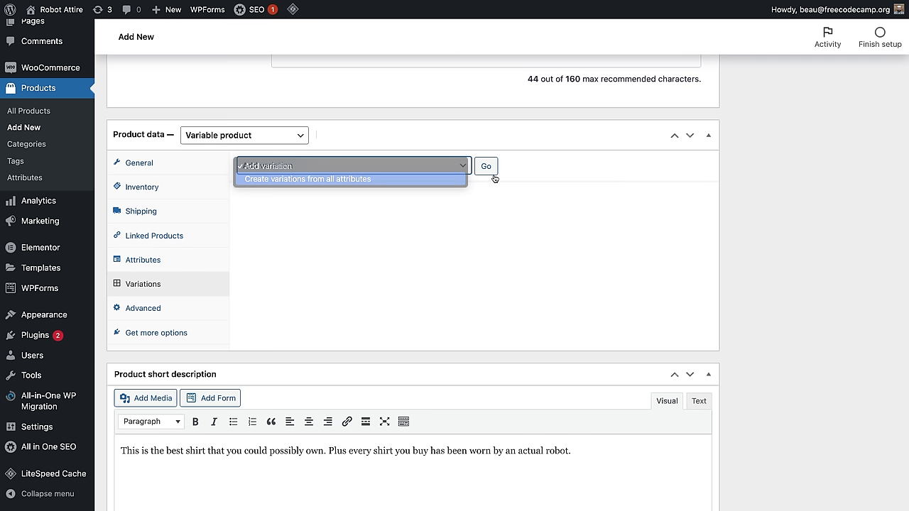
click(486, 167)
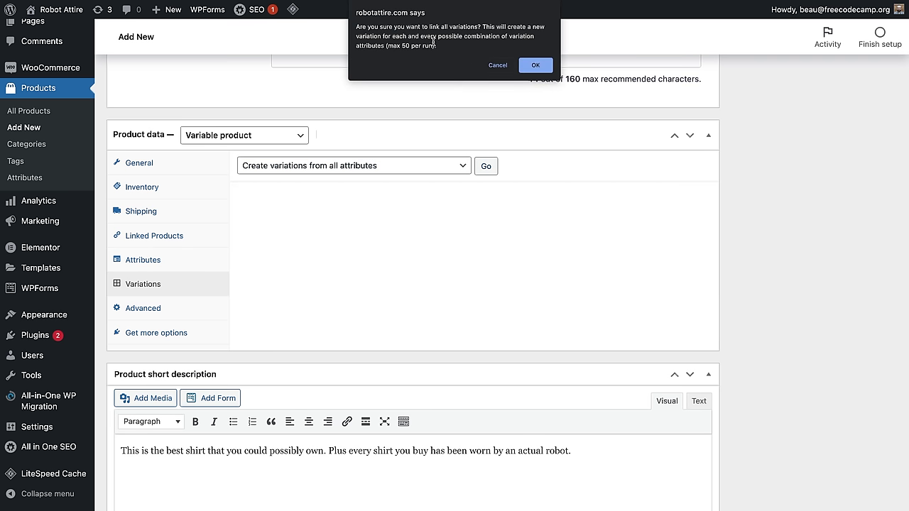
click(536, 65)
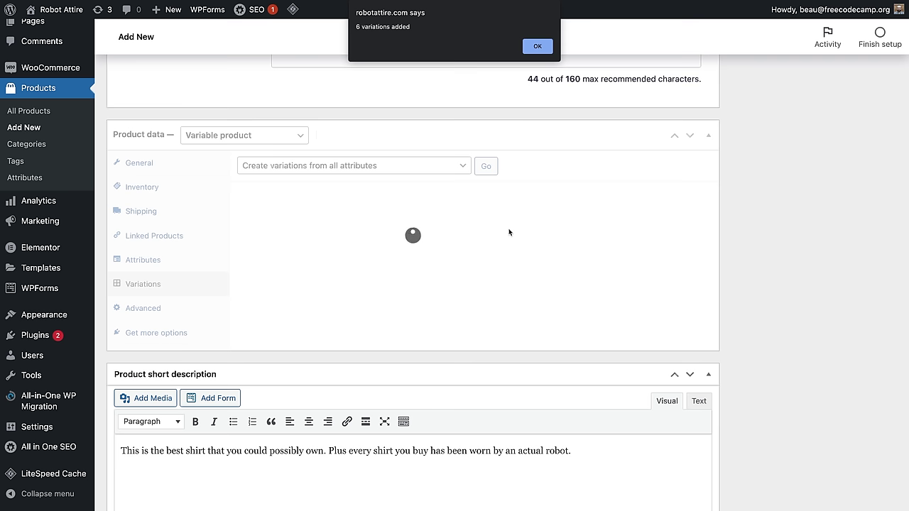
click(534, 46)
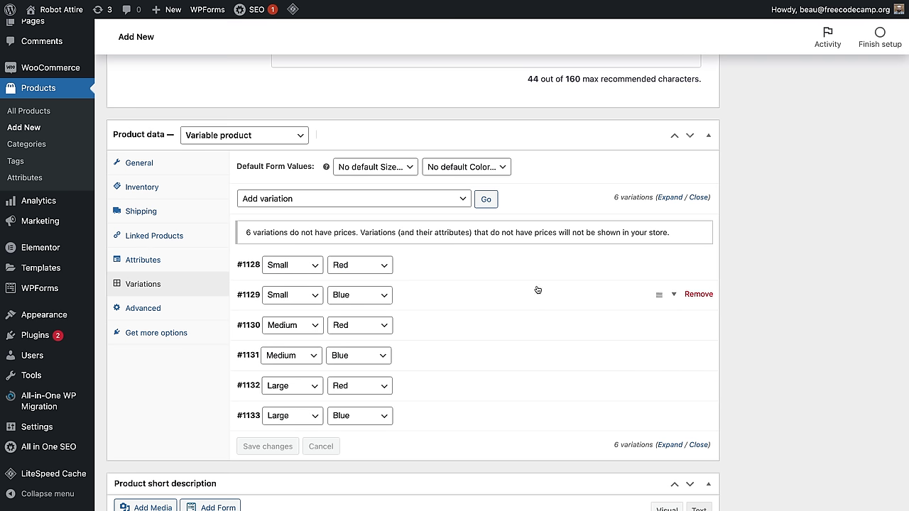
Step: Give variation #1128 (Small Red) a regular price of 20
click(587, 267)
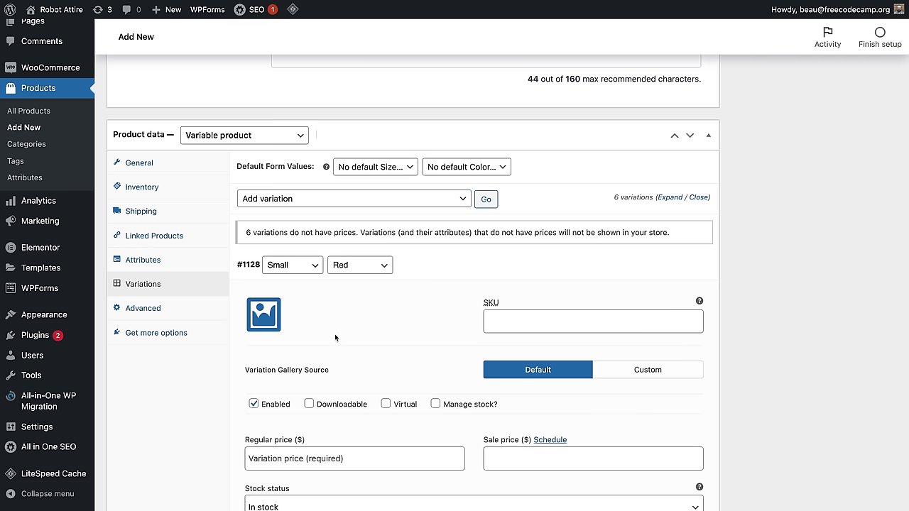
scroll(313, 345, down, 4)
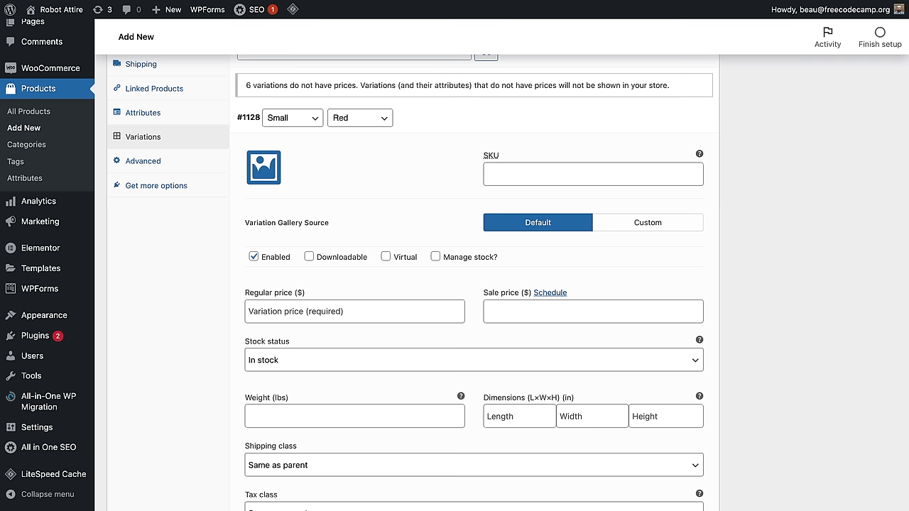
scroll(487, 258, down, 2)
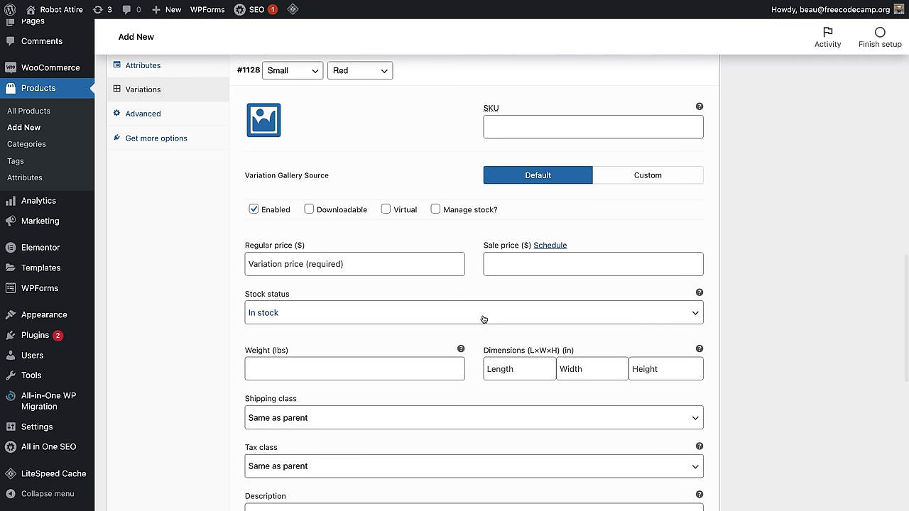
click(287, 265)
text(20)
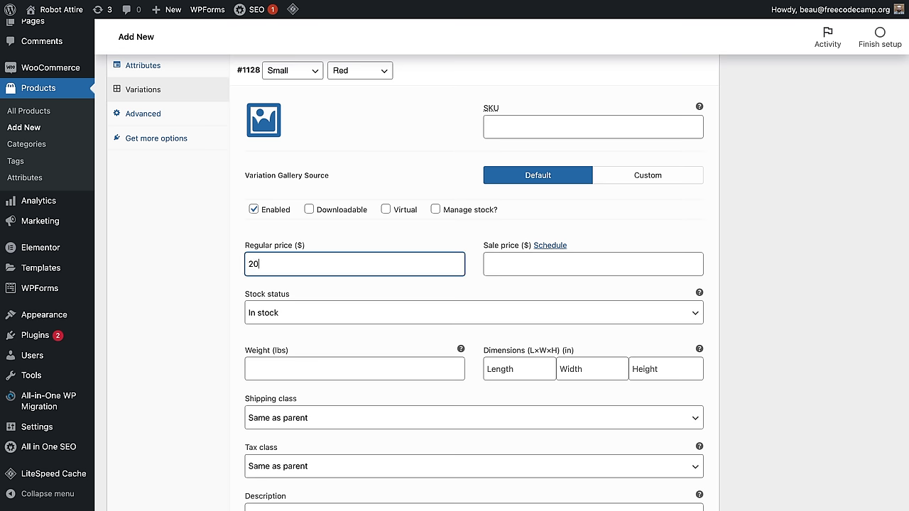
scroll(343, 344, down, 3)
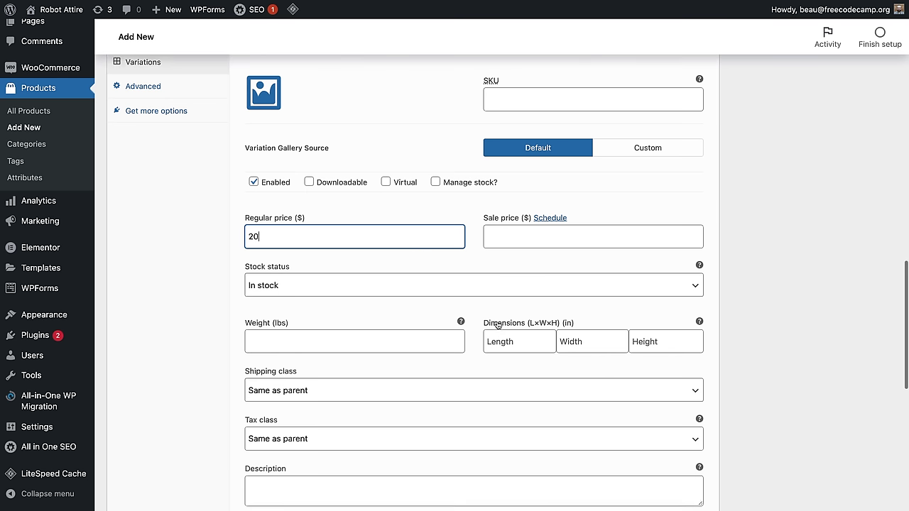
scroll(343, 344, up, 5)
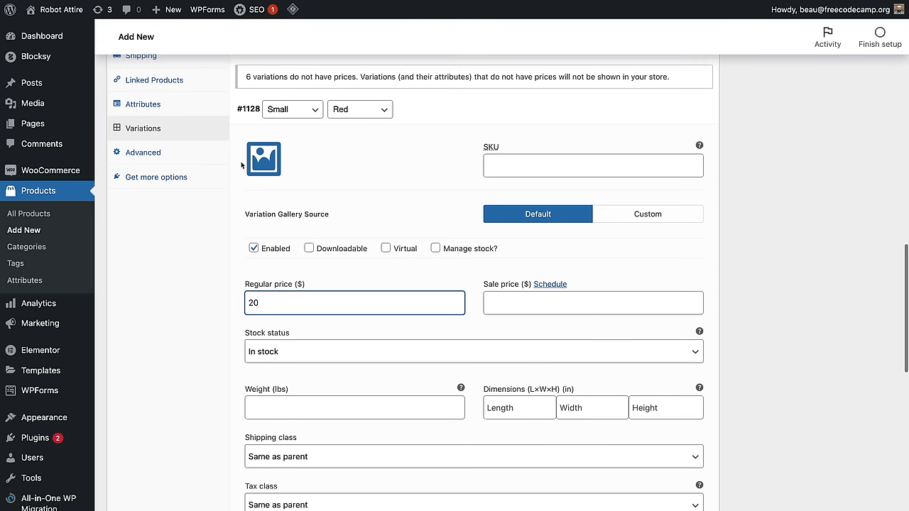
Step: Upload the red and blue shirt images and set the red shirt as #1128's image
click(268, 167)
click(269, 166)
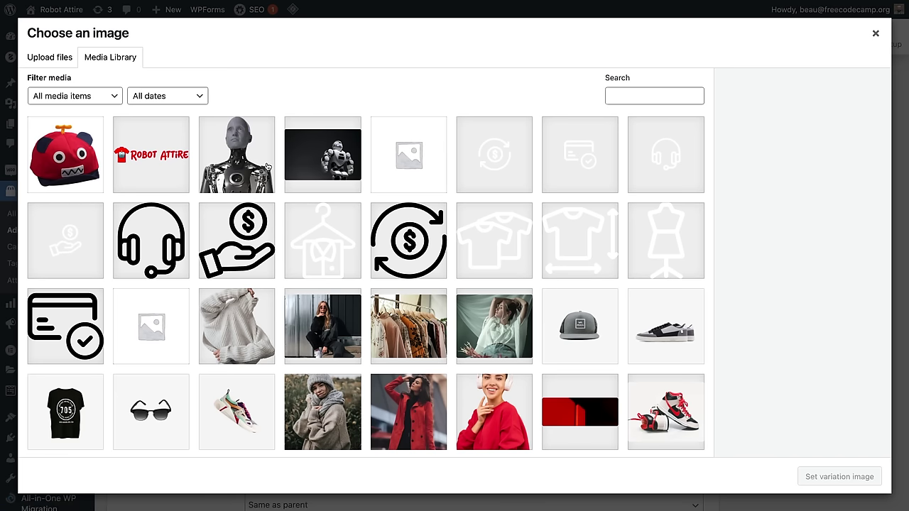
click(44, 58)
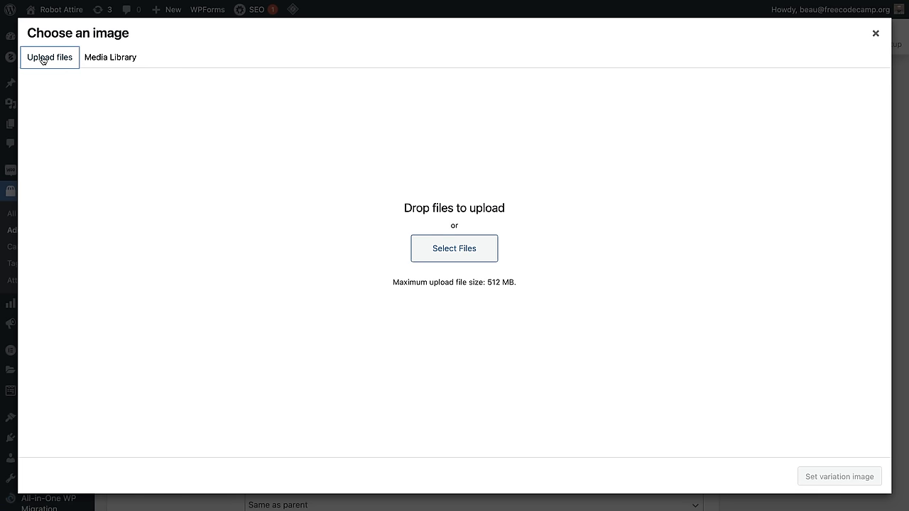
drag(195, 55, 574, 346)
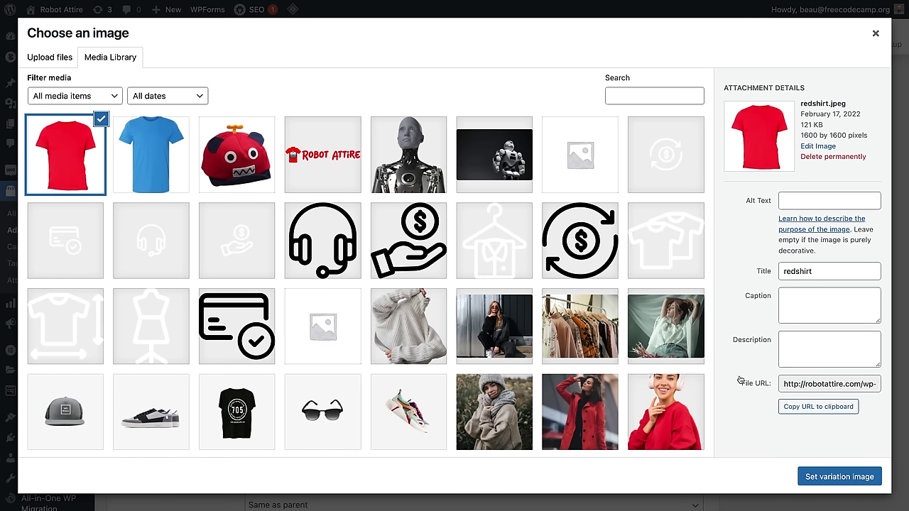
click(828, 481)
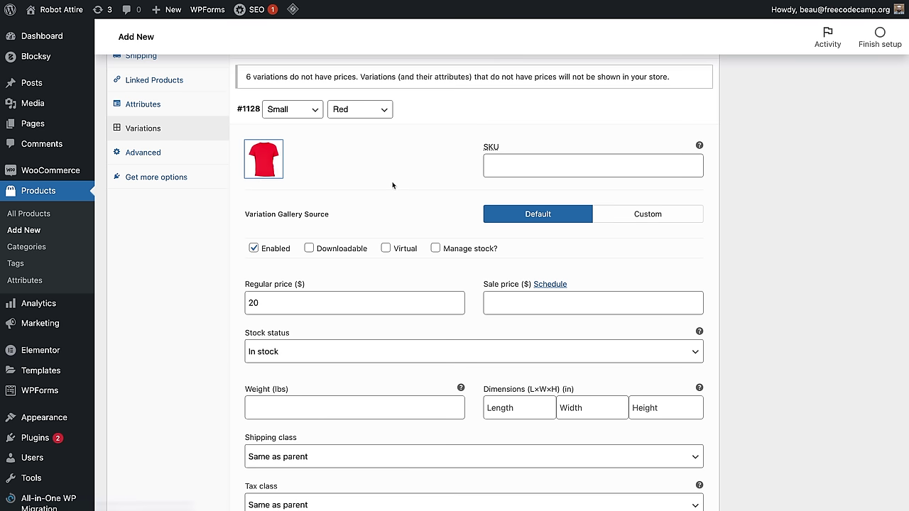
scroll(664, 267, down, 3)
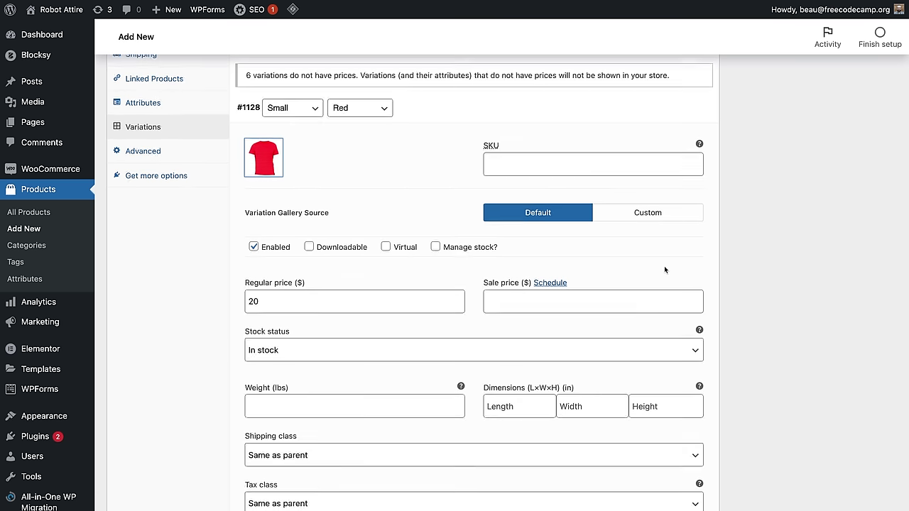
scroll(660, 270, down, 2)
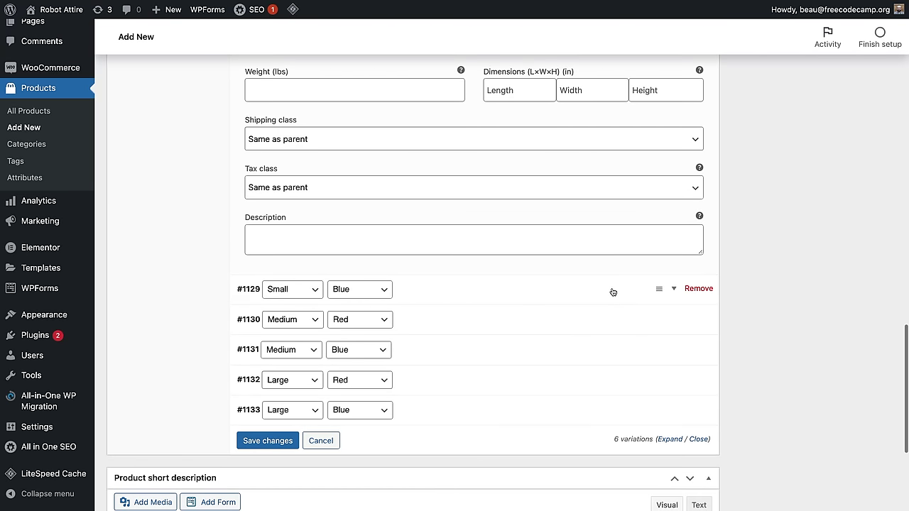
Step: Give variation #1129 the blue shirt image and a regular price of 20
click(612, 294)
click(263, 338)
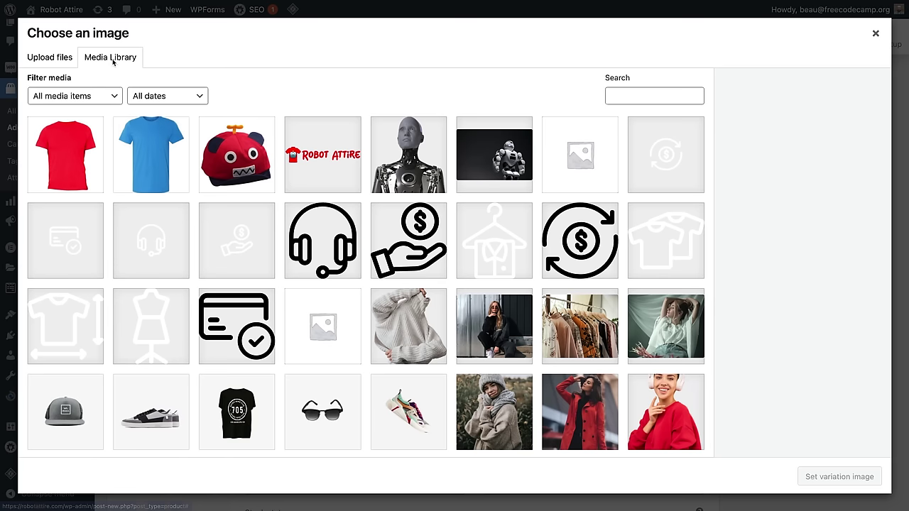
click(141, 138)
click(839, 476)
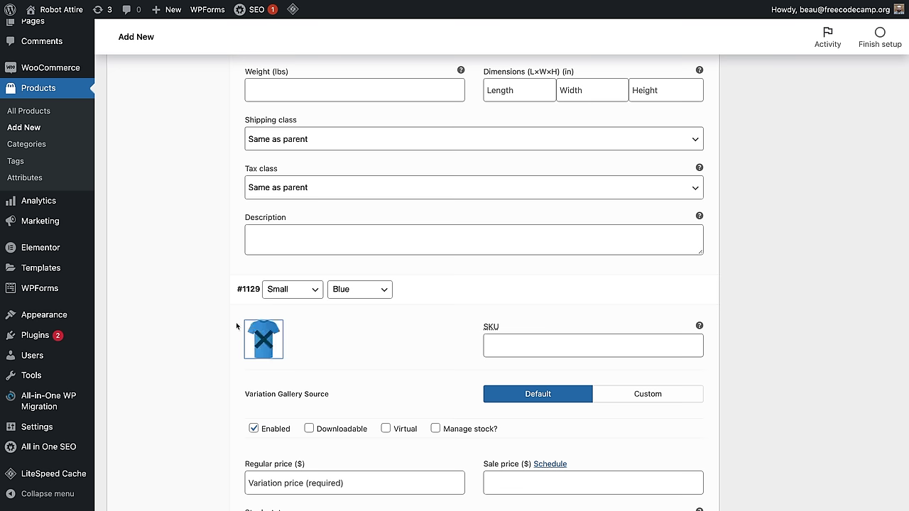
click(302, 483)
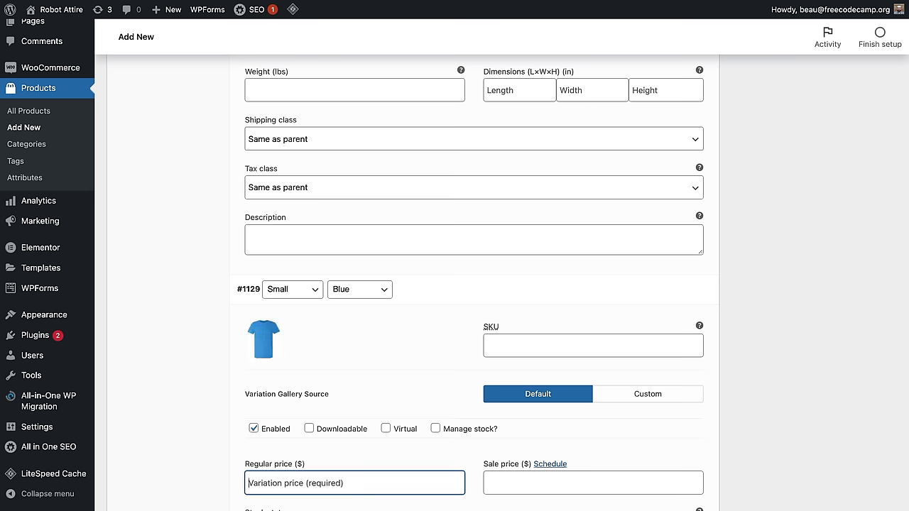
text(20)
scroll(487, 379, down, 5)
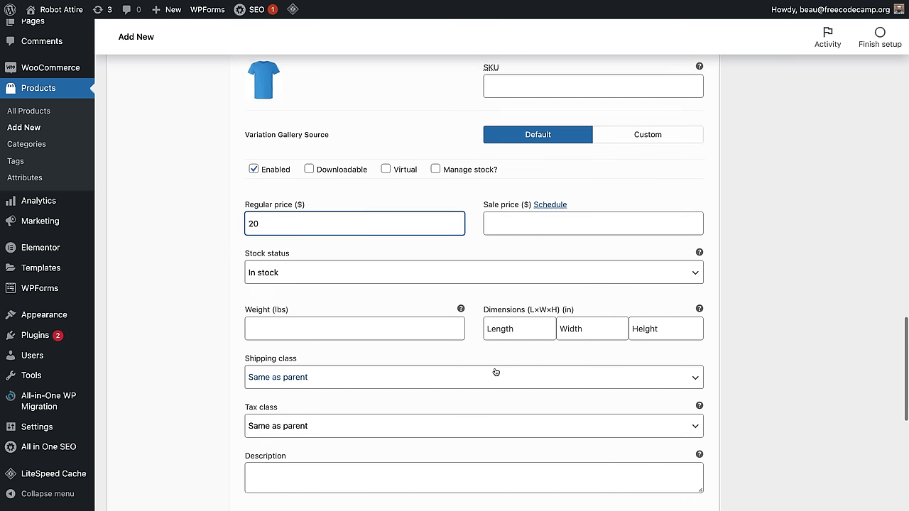
scroll(505, 369, down, 2)
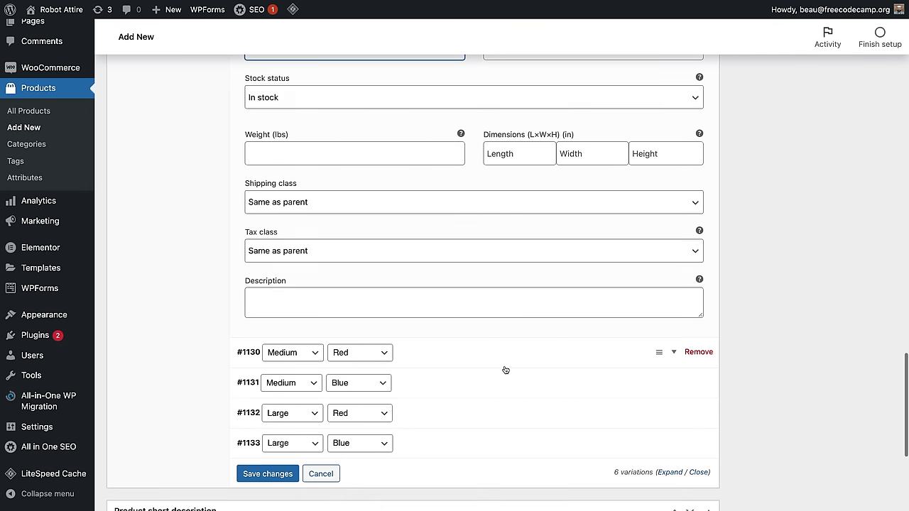
Step: Give Medium Red variation #1130 the red shirt image, regular price 2 and sale price 20
click(590, 346)
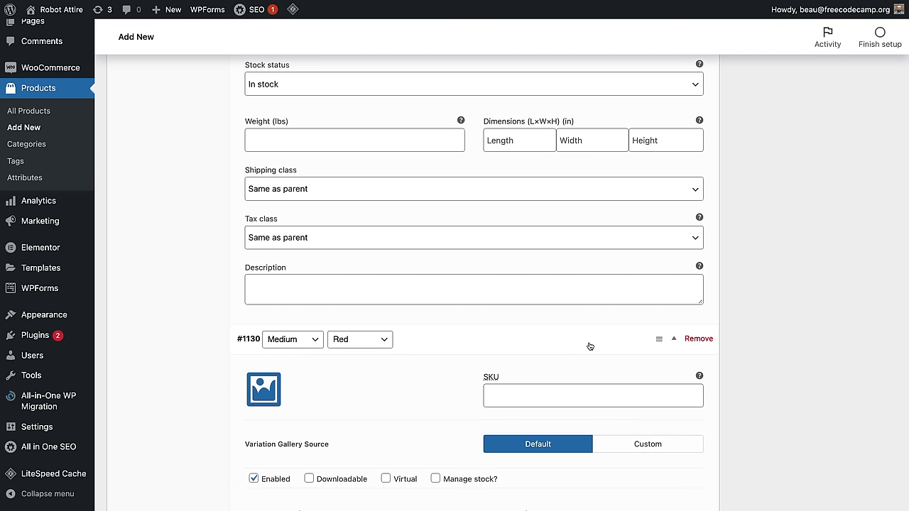
scroll(559, 355, down, 3)
click(270, 194)
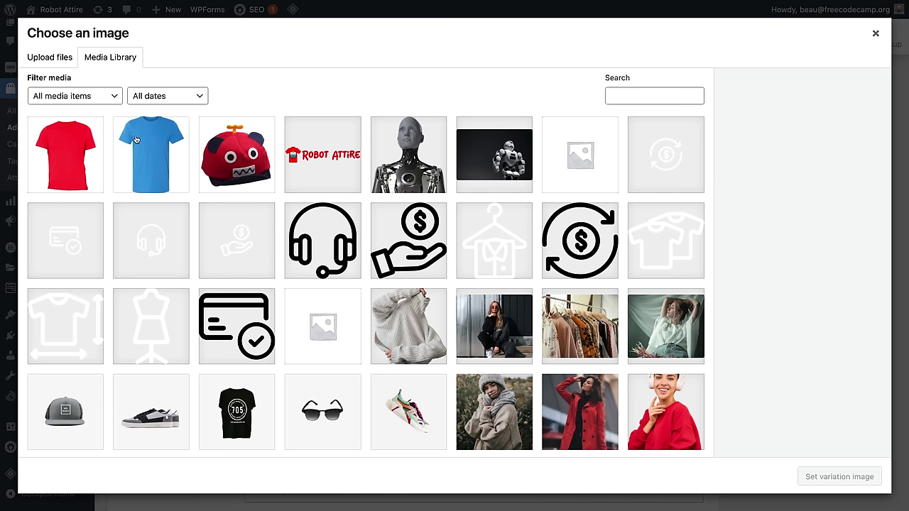
click(71, 155)
click(838, 476)
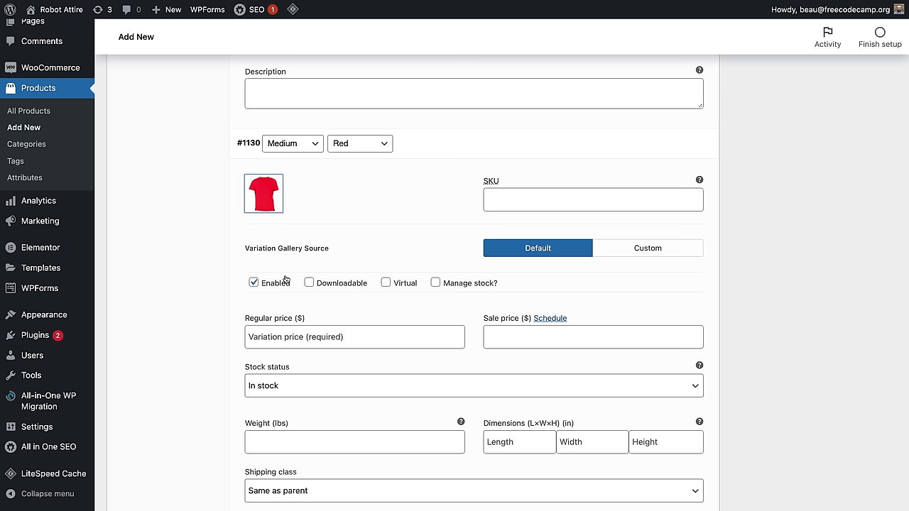
scroll(286, 282, down, 3)
click(285, 287)
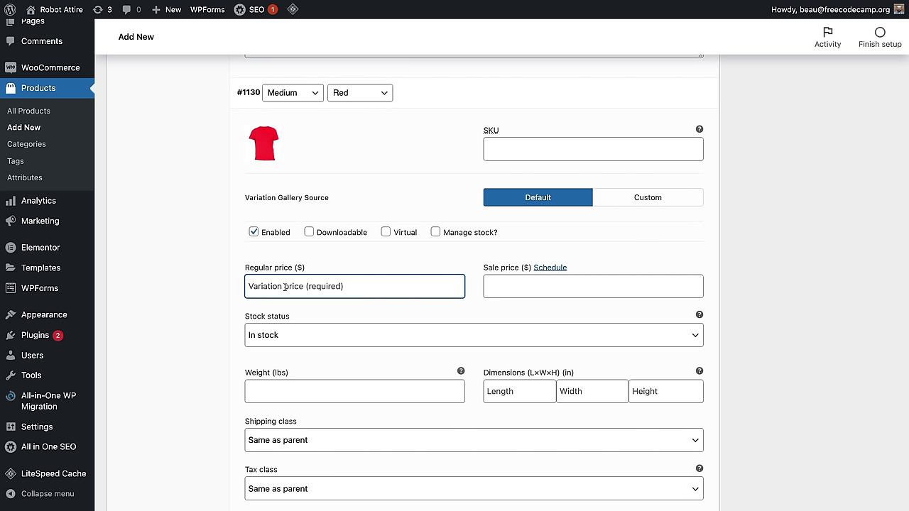
text(25)
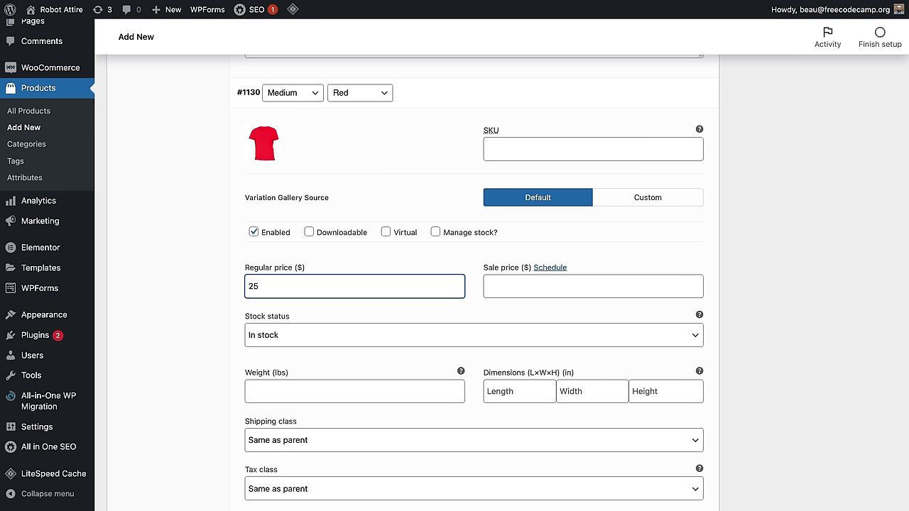
click(509, 281)
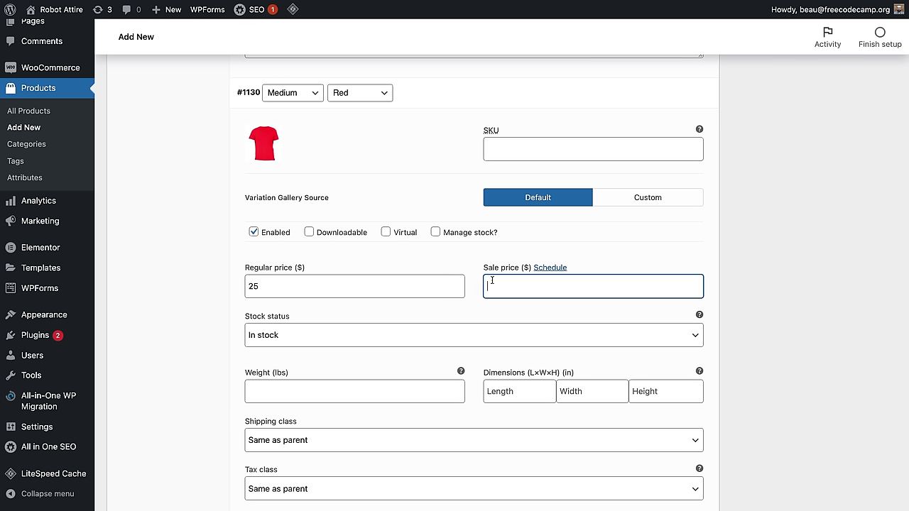
text(20)
scroll(554, 382, down, 5)
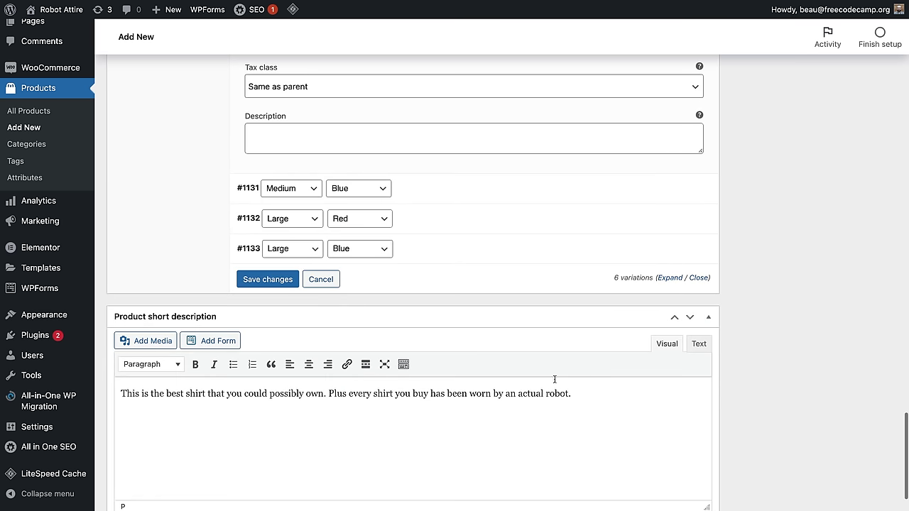
Step: Give Medium Blue variation #1131 the blue shirt image and a regular price of 5
click(469, 188)
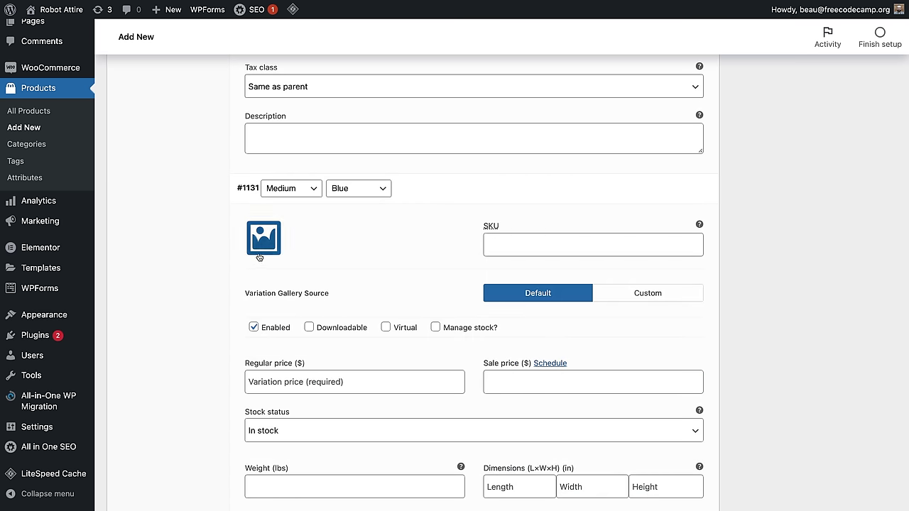
click(263, 238)
click(147, 168)
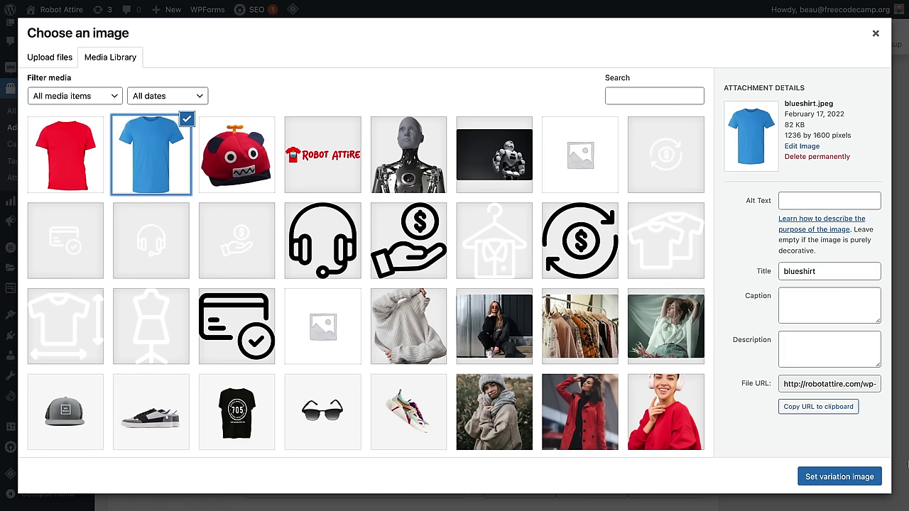
click(844, 475)
scroll(291, 342, down, 1)
click(293, 317)
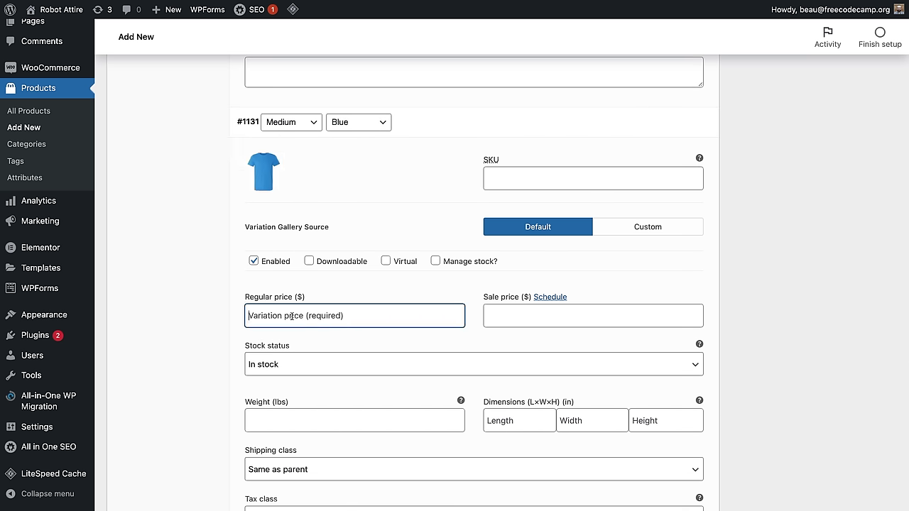
text(5)
scroll(535, 295, down, 5)
Step: Enter 5 for variation #1132, open #1133, and save the variation changes
click(536, 296)
right_click(327, 357)
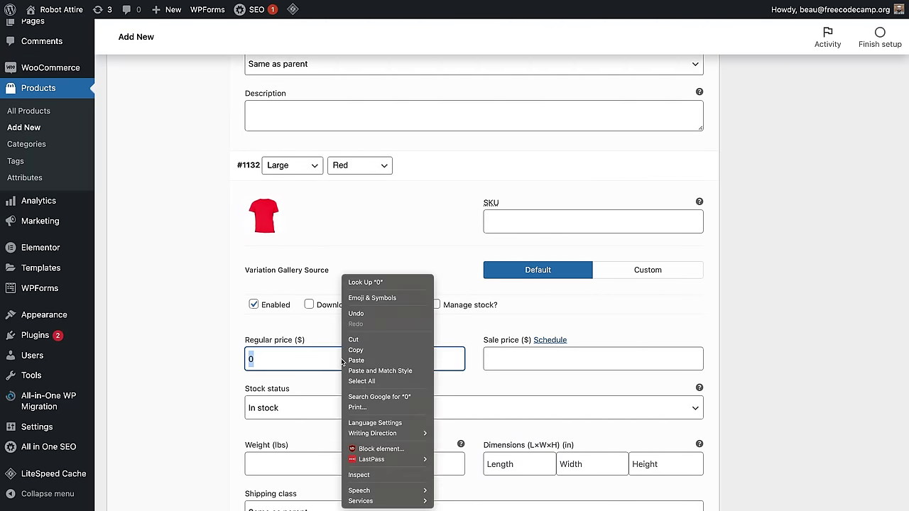
text(5)
scroll(426, 320, down, 5)
click(519, 304)
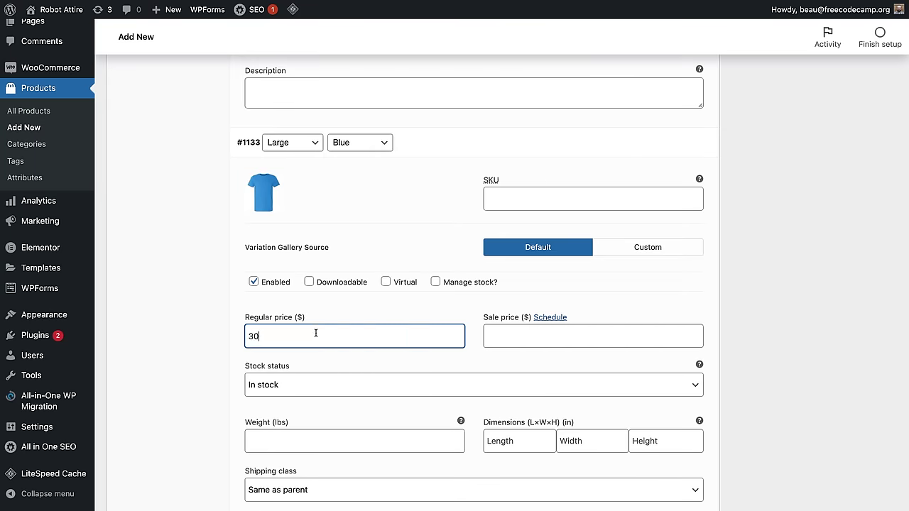
scroll(440, 353, down, 5)
click(280, 365)
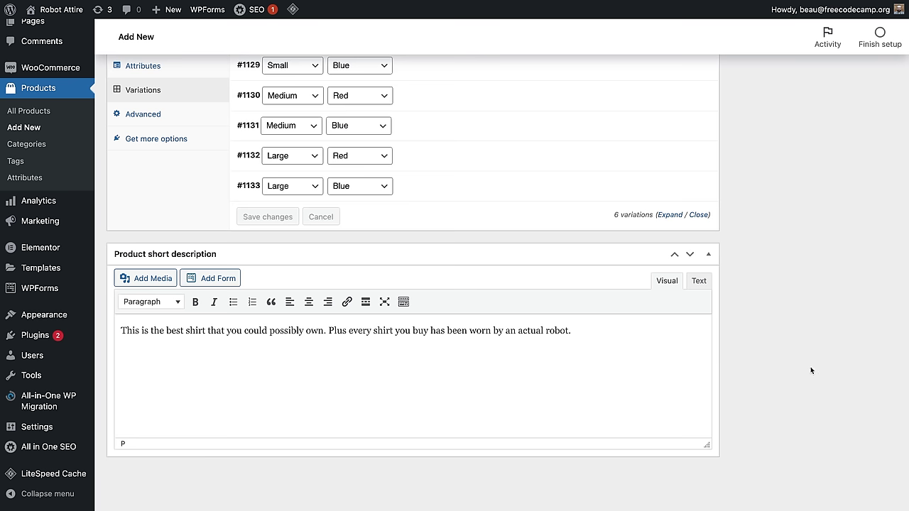
Step: Tag the product 'shirt' and put it in the T-Shirts category
scroll(810, 367, up, 10)
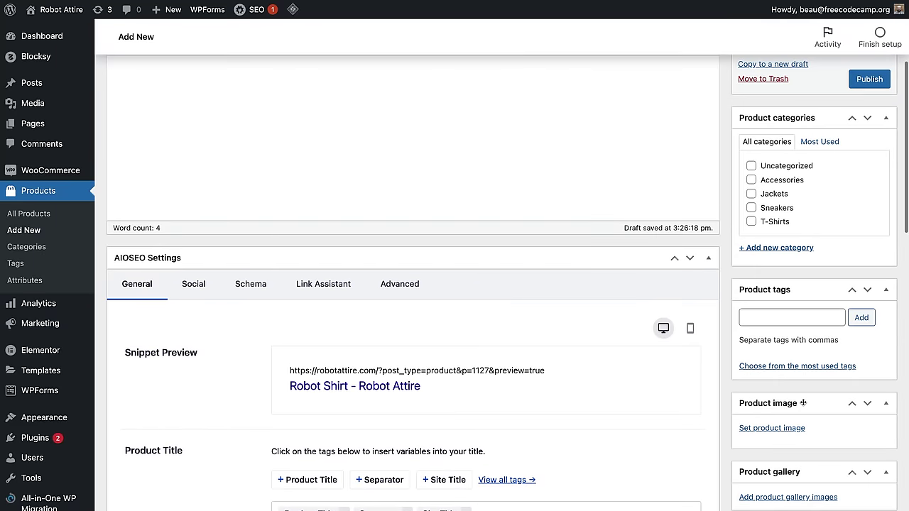
click(790, 318)
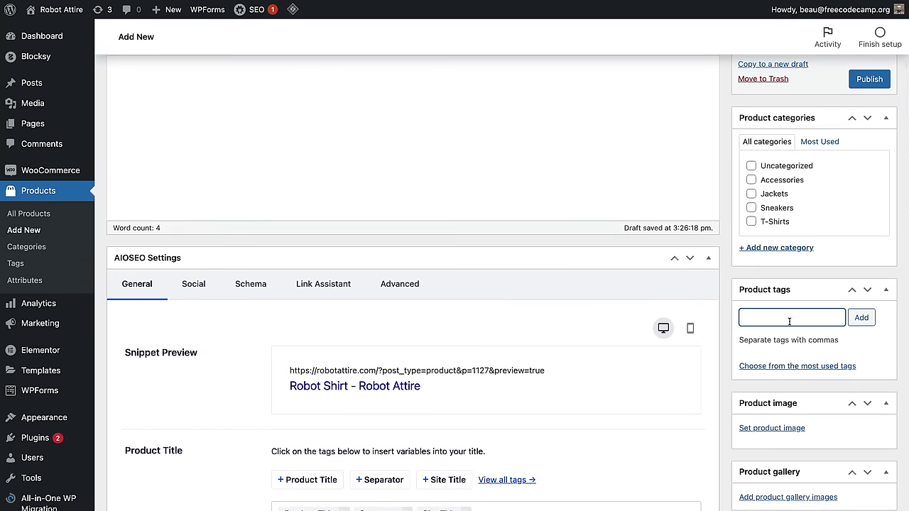
text(shirt)
click(847, 319)
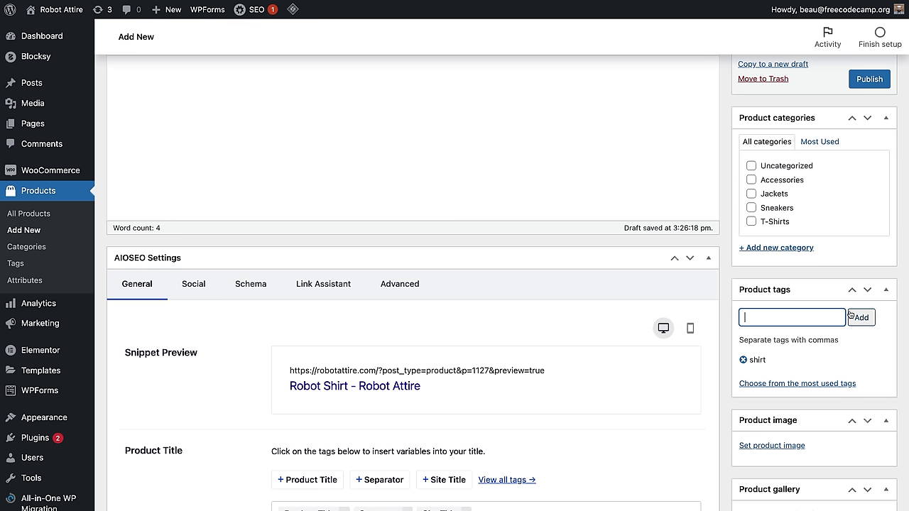
click(752, 223)
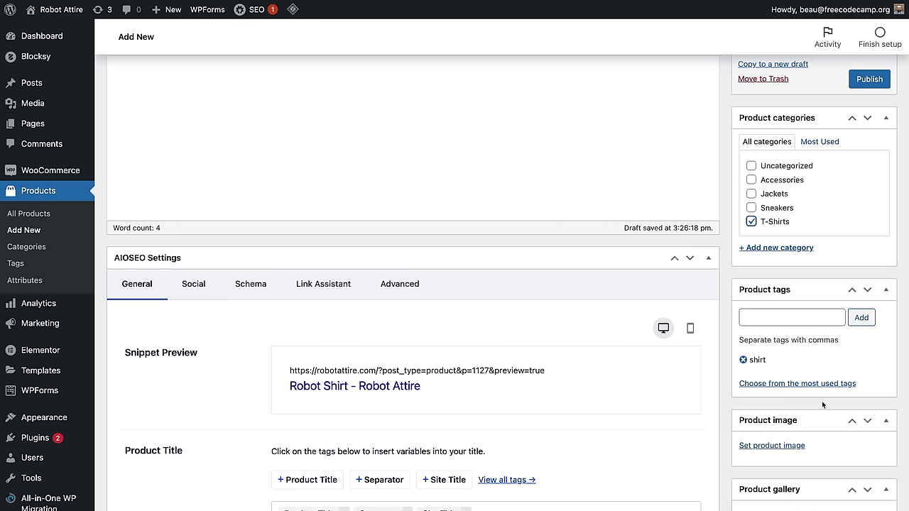
scroll(827, 399, down, 3)
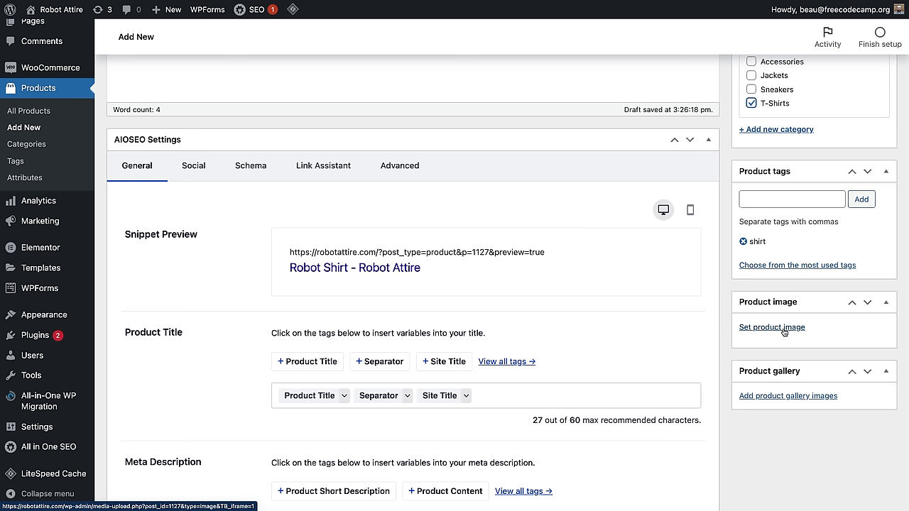
Step: Set the blue shirt image as the main product image
click(800, 333)
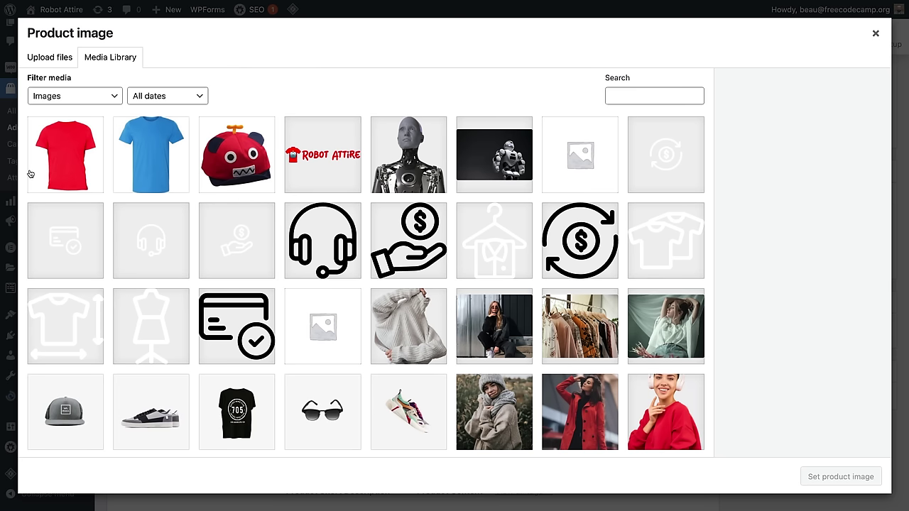
click(151, 157)
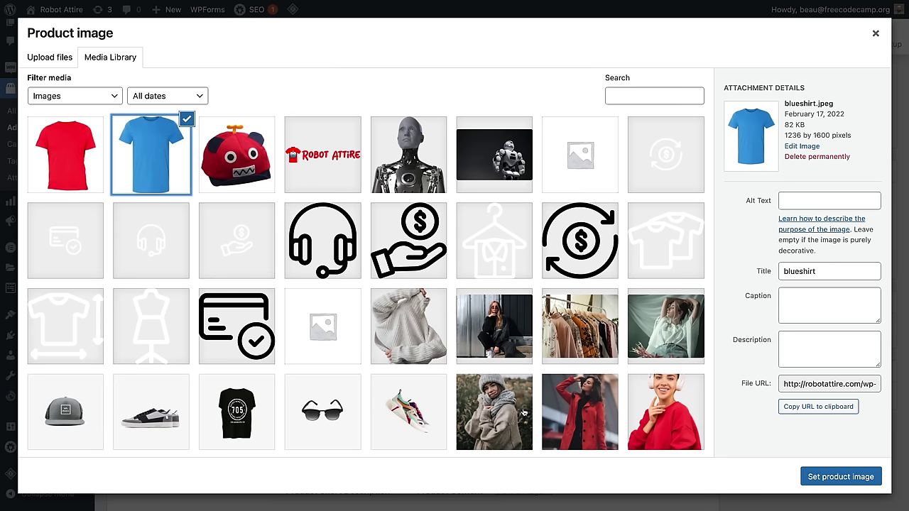
click(840, 477)
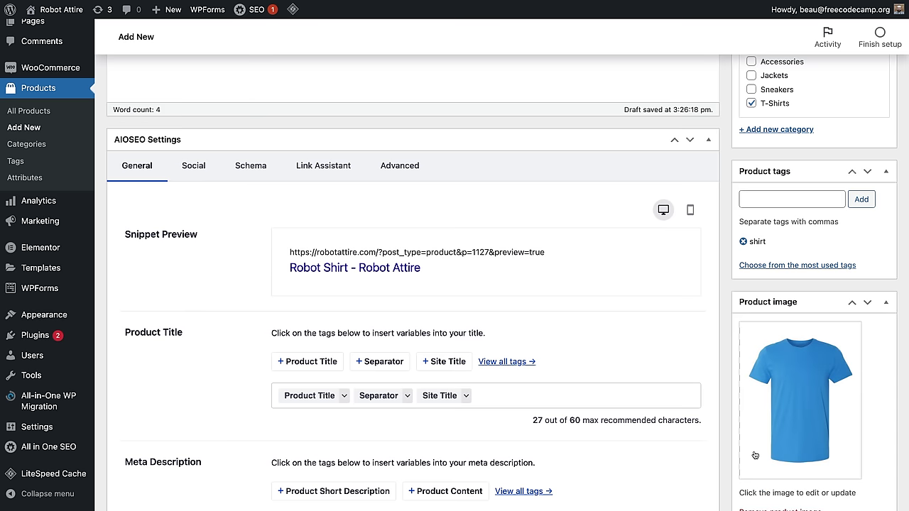
scroll(633, 437, down, 8)
Step: Choose Medium as the default size and Blue as the default colour in Default Form Values
scroll(606, 427, up, 2)
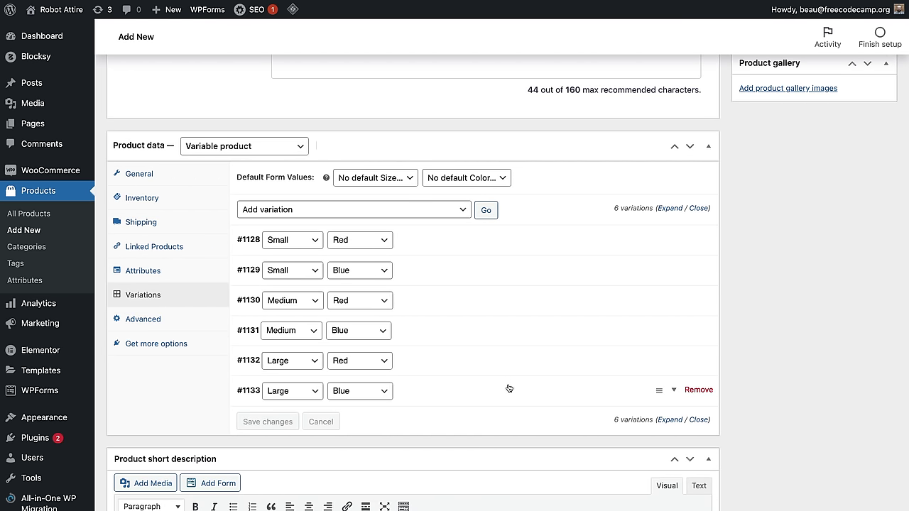
click(384, 178)
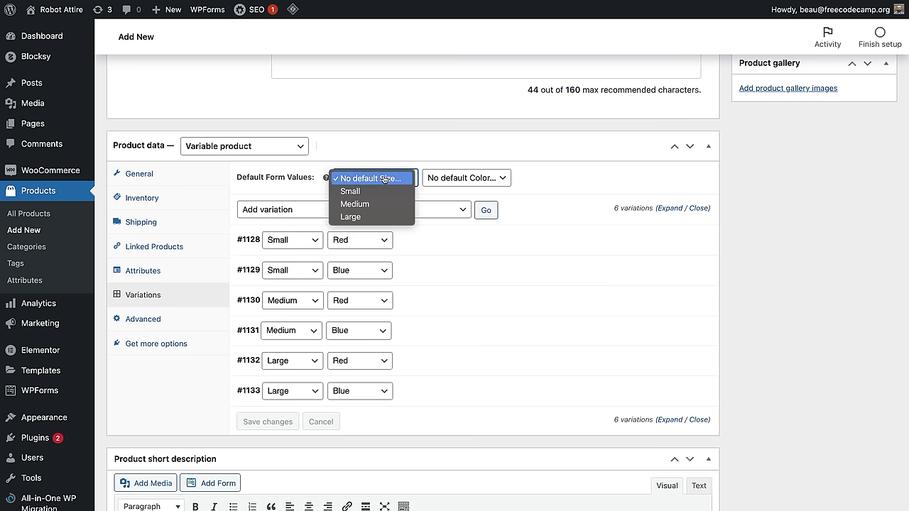
click(380, 204)
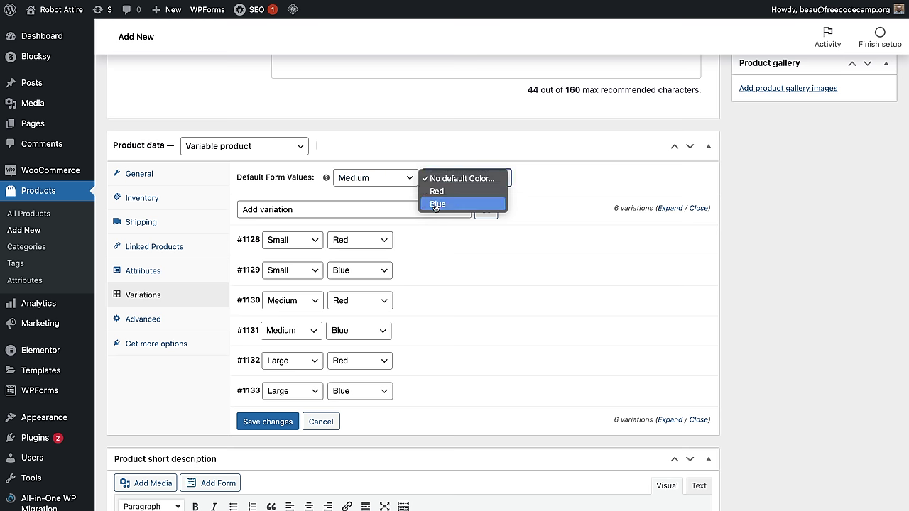
click(445, 205)
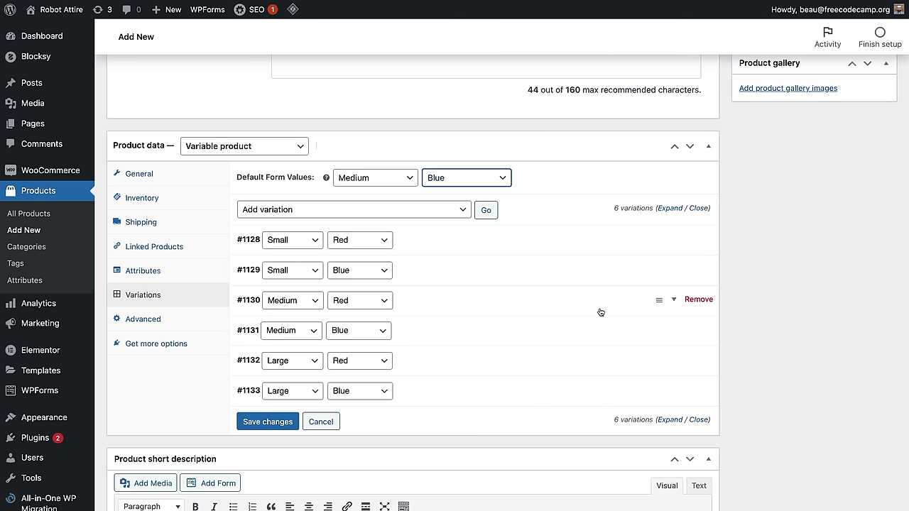
Step: Publish the Robot Shirt product and view its storefront page
scroll(812, 341, up, 5)
scroll(811, 341, up, 7)
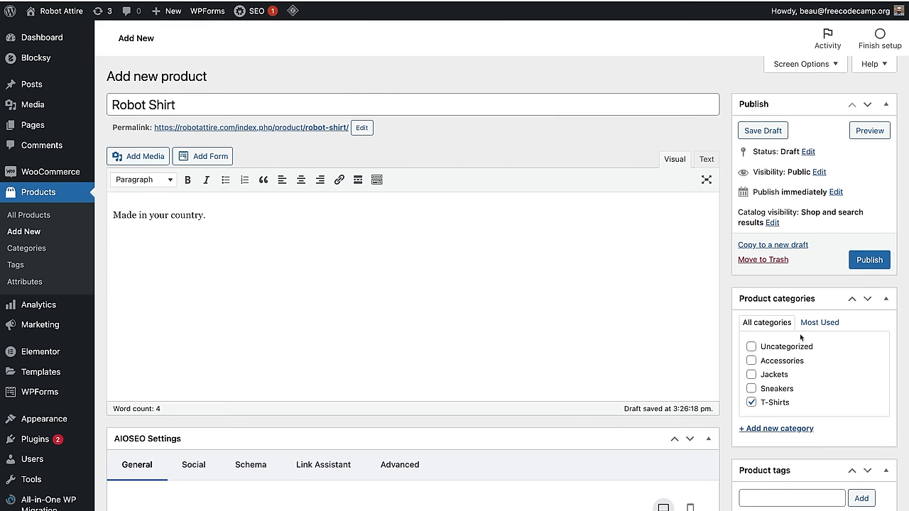
right_click(828, 264)
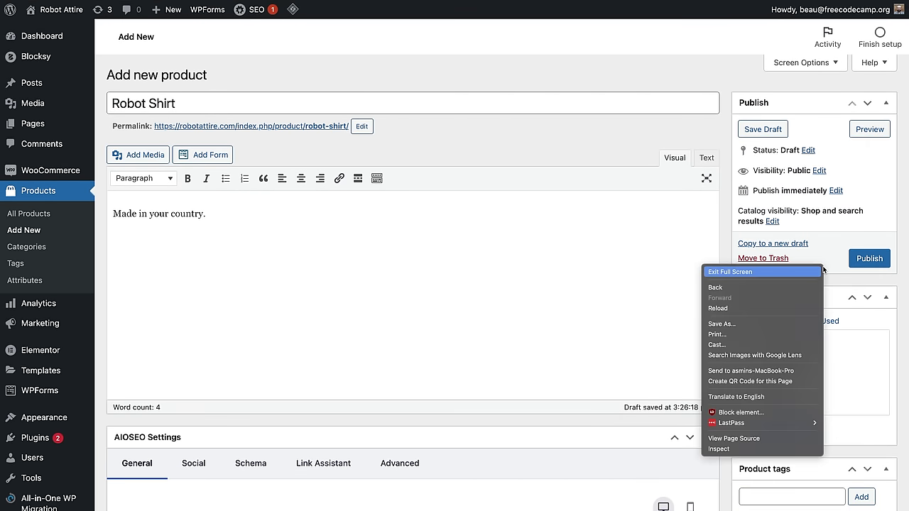
click(879, 264)
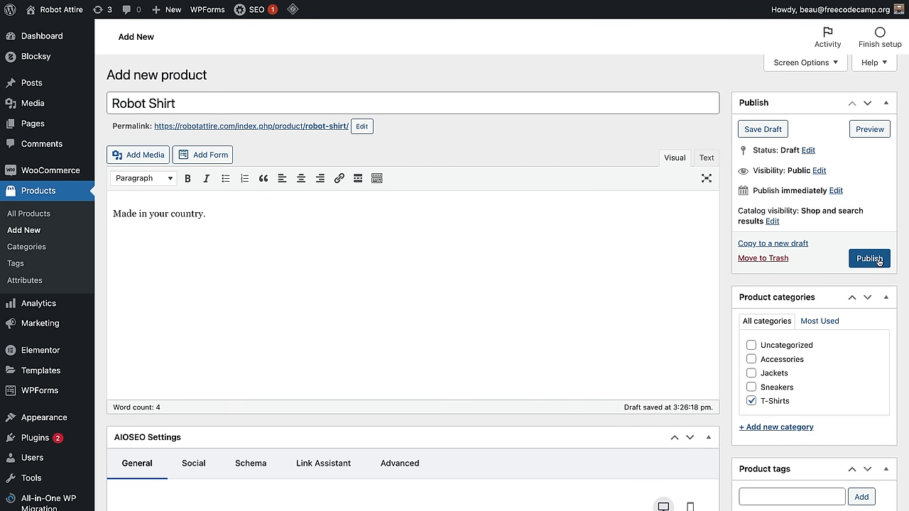
click(879, 263)
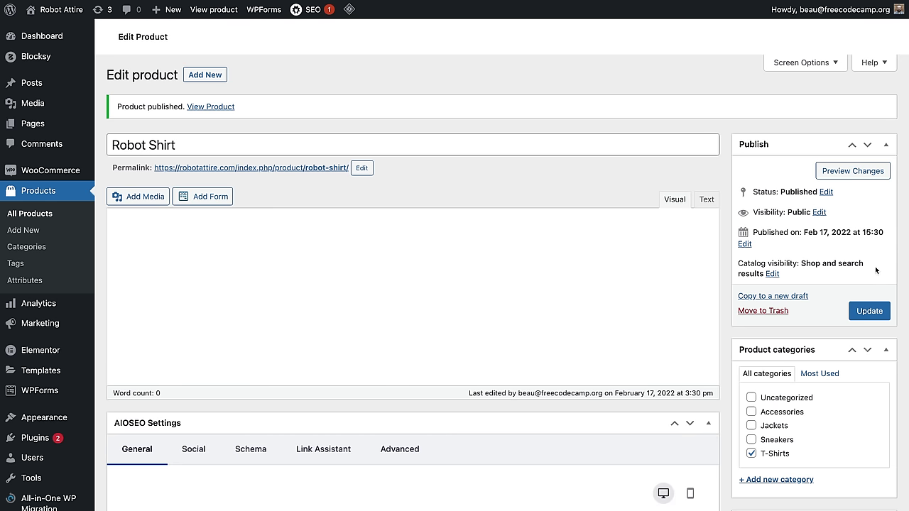
click(211, 140)
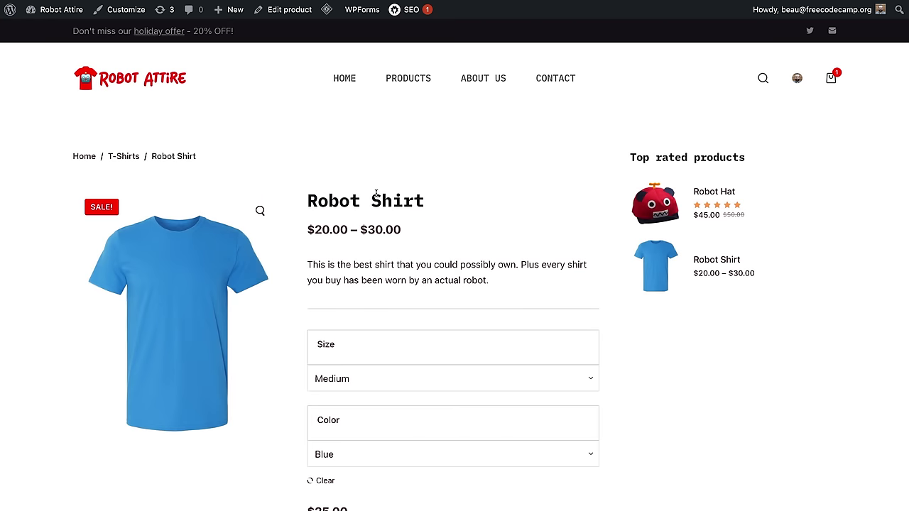
double_click(316, 228)
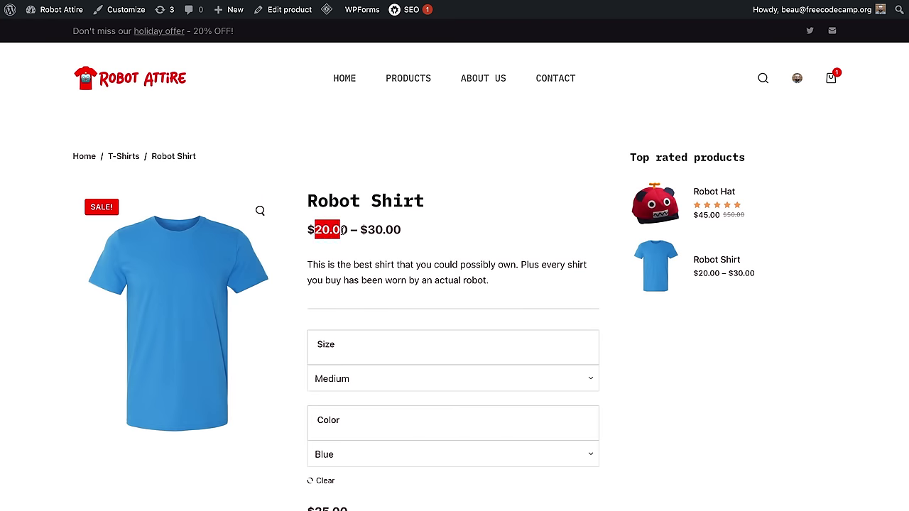
double_click(388, 230)
click(389, 231)
scroll(618, 331, down, 3)
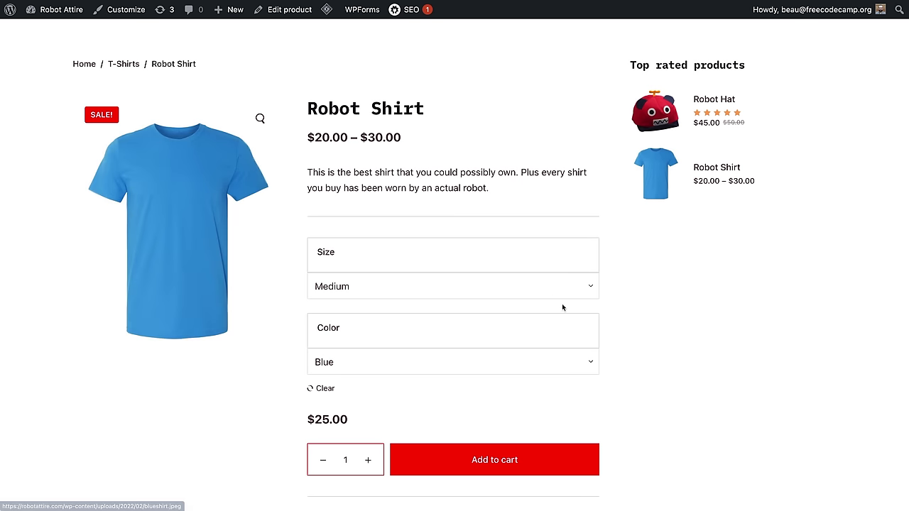
click(451, 285)
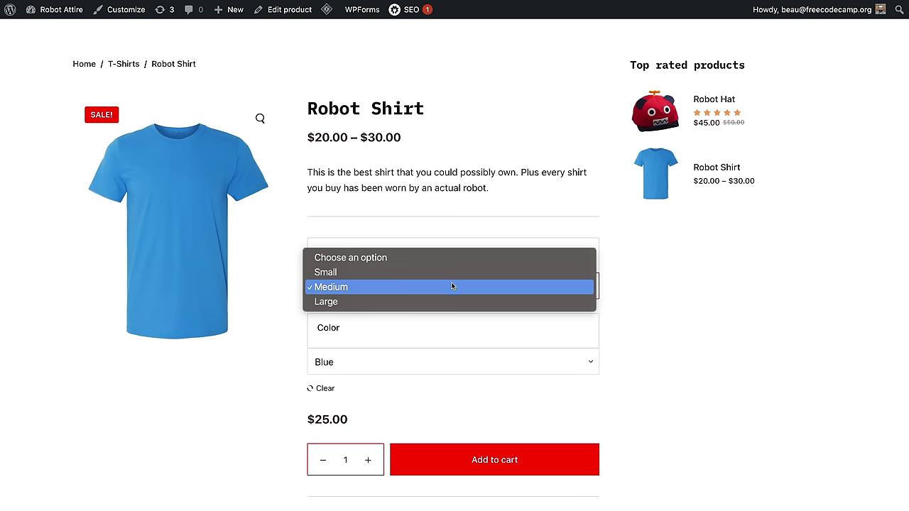
click(448, 300)
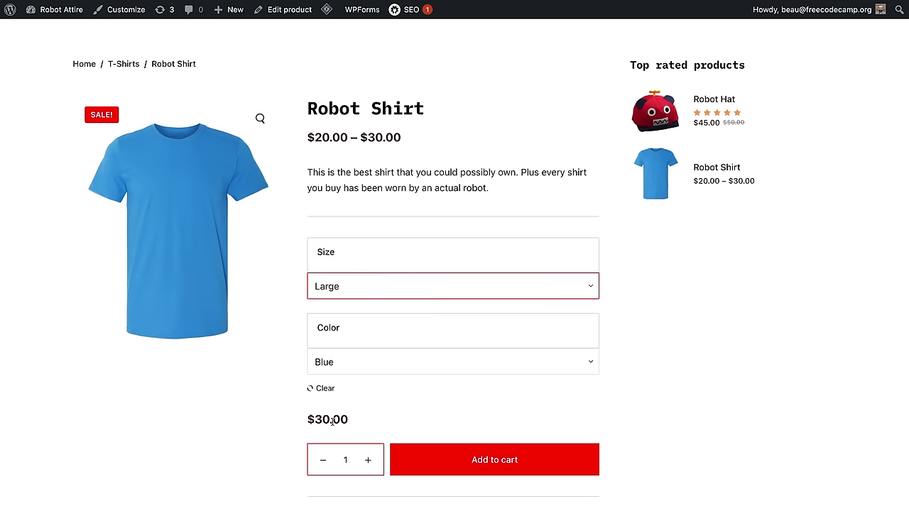
drag(304, 420, 322, 419)
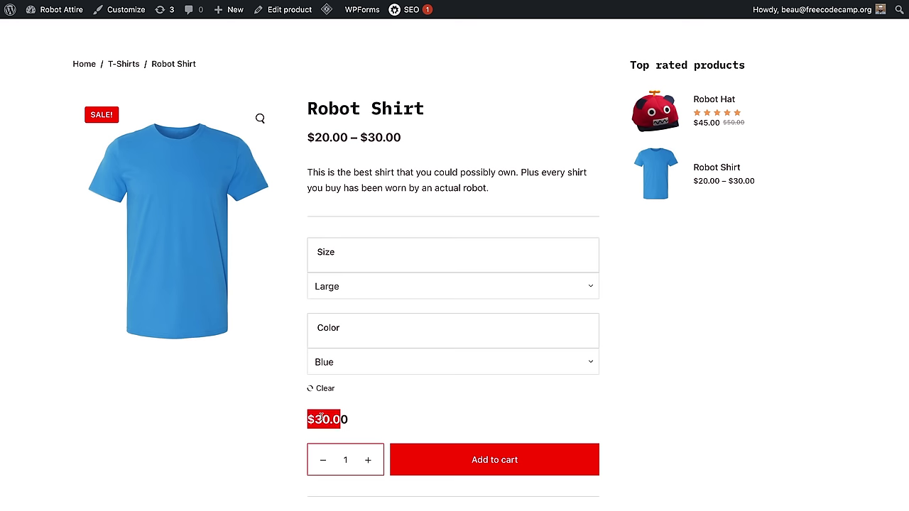
click(404, 359)
click(385, 348)
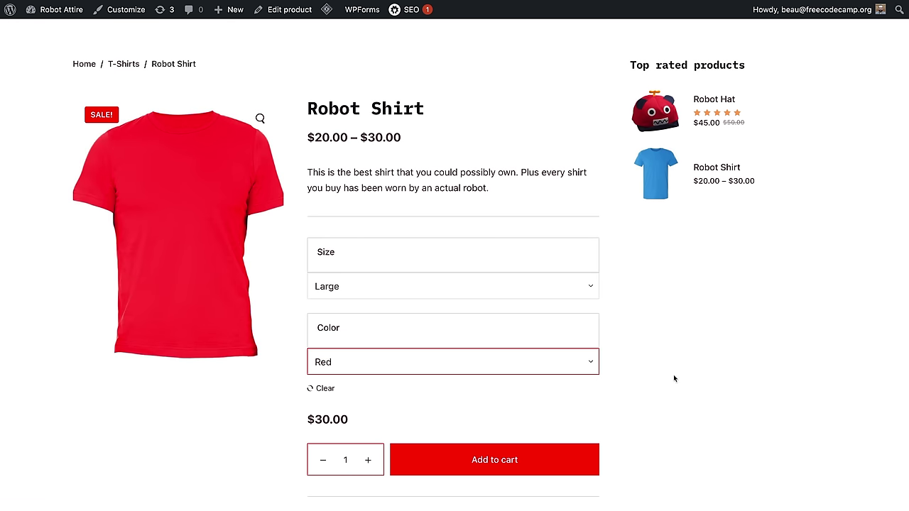
scroll(693, 319, down, 1)
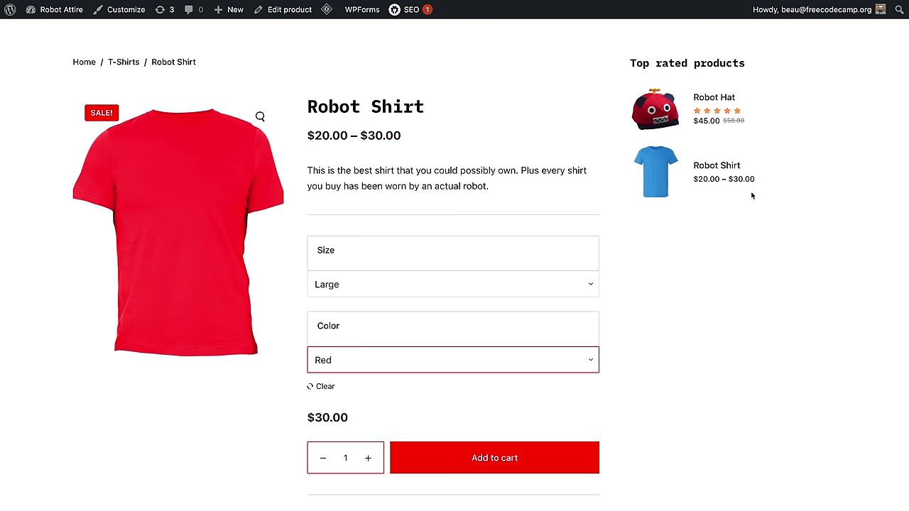
scroll(618, 376, down, 1)
scroll(653, 368, down, 5)
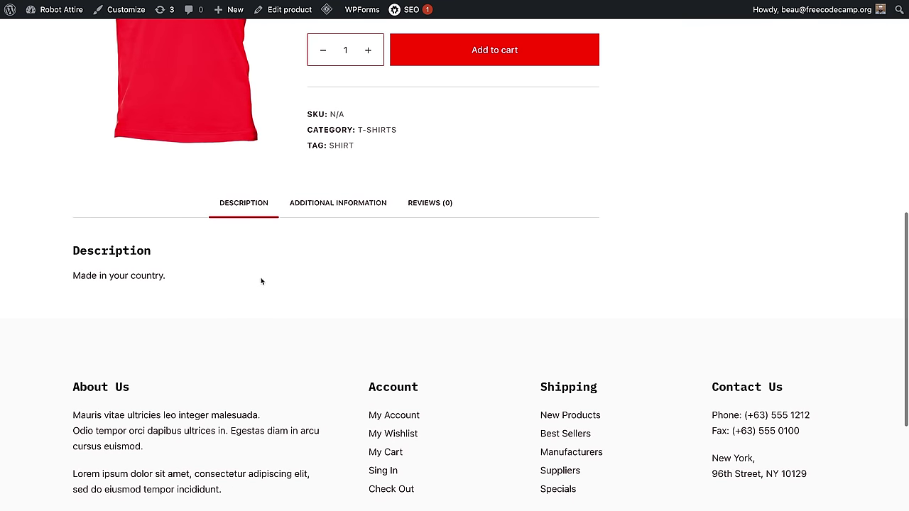
click(412, 211)
click(327, 205)
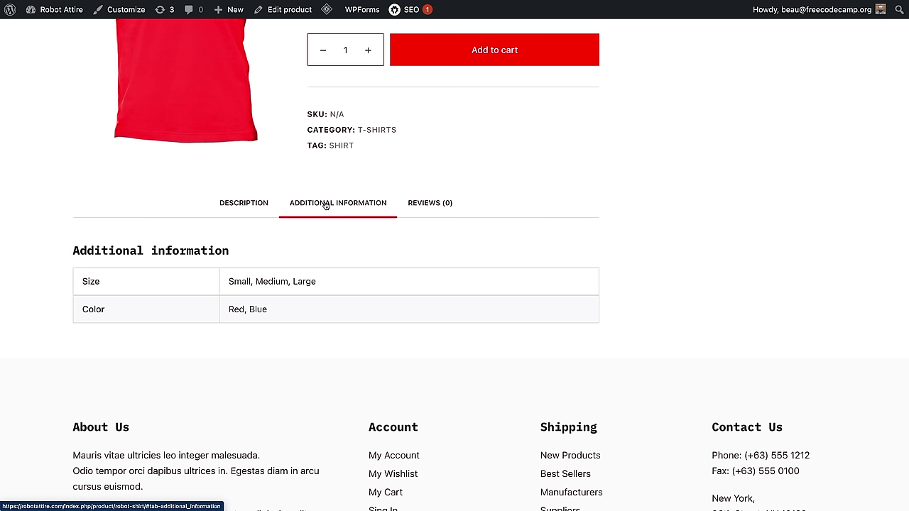
scroll(325, 205, down, 1)
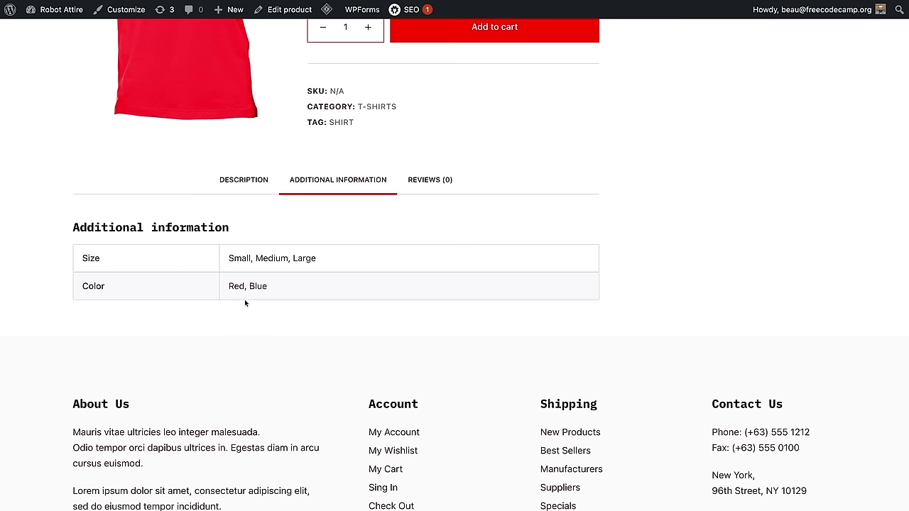
click(223, 180)
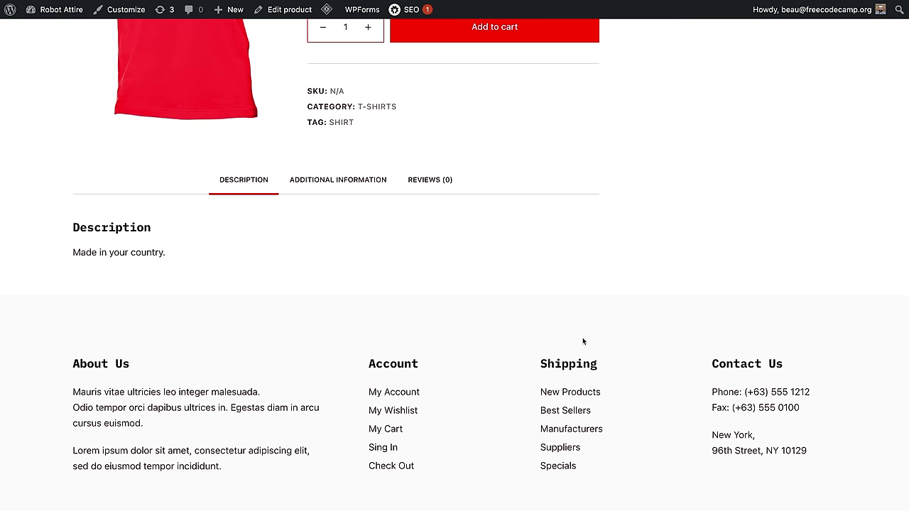
scroll(582, 340, up, 3)
scroll(582, 342, up, 5)
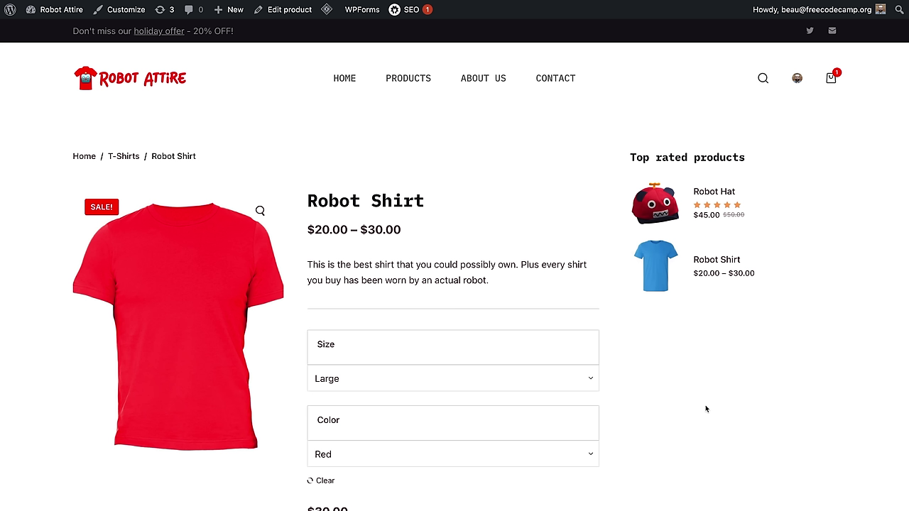
Step: Bring up the + New admin-bar menu from the Robot Shirt storefront page
mouse_move(231, 9)
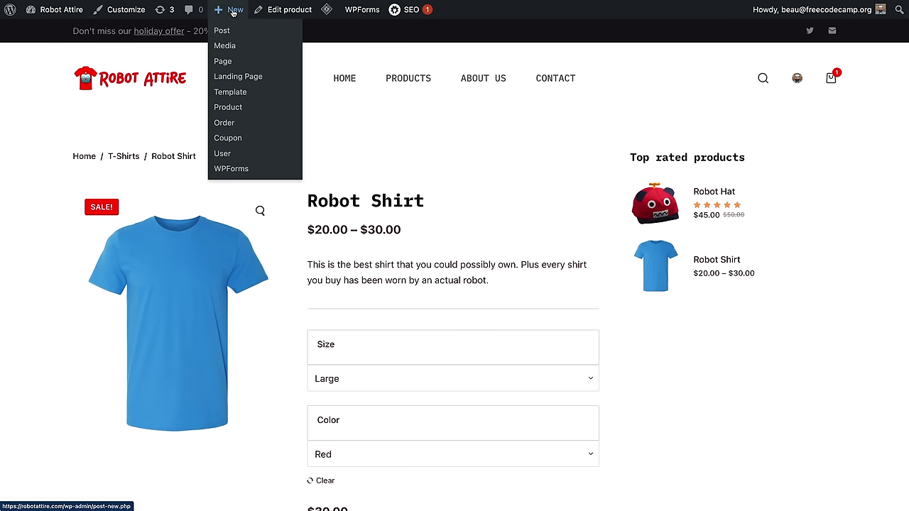
Step: Start a new product named Robot Toy with the description 'Made in USA. Highest quality...'
click(228, 108)
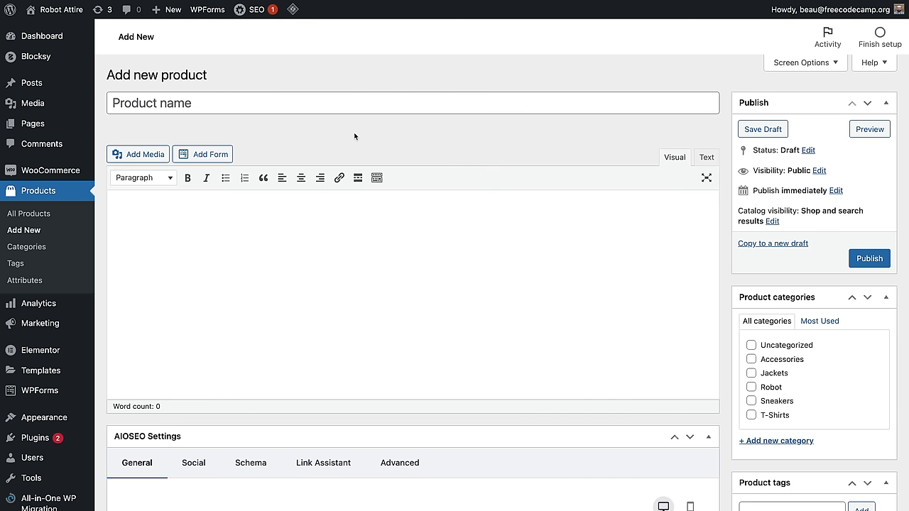
click(309, 100)
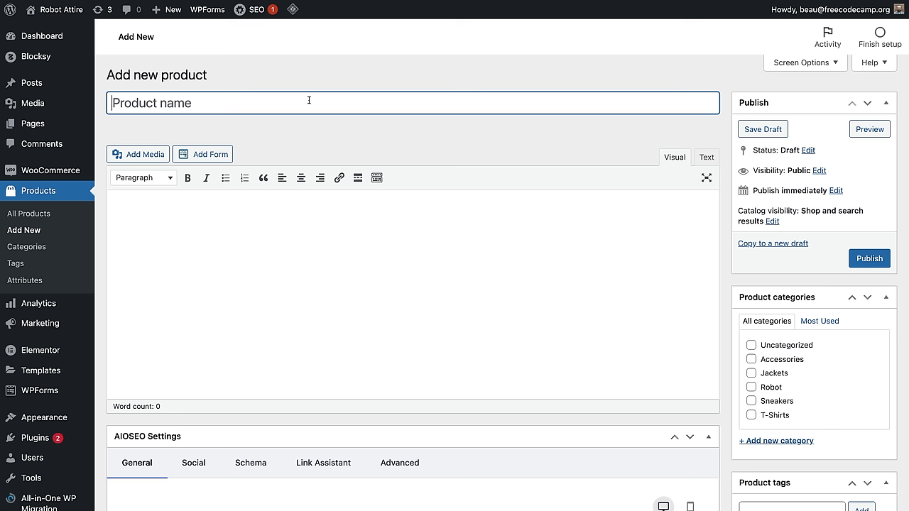
text(Robot Toy)
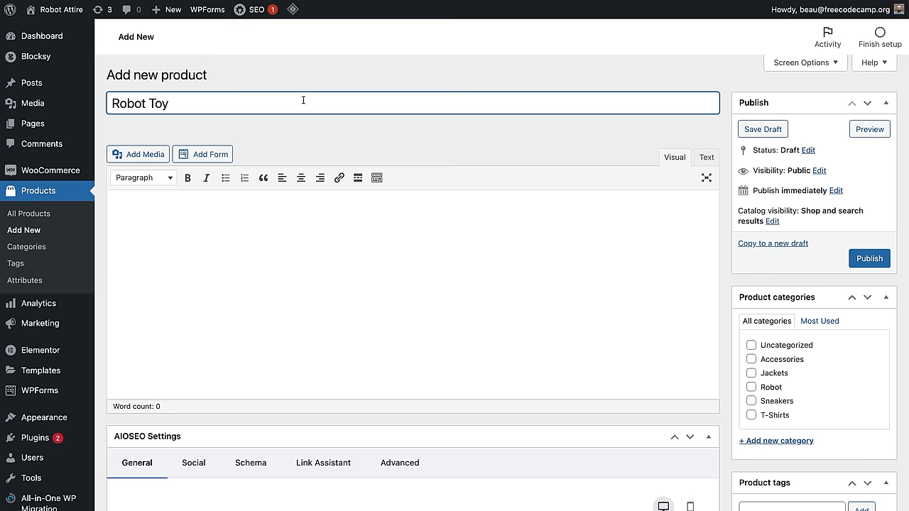
click(285, 227)
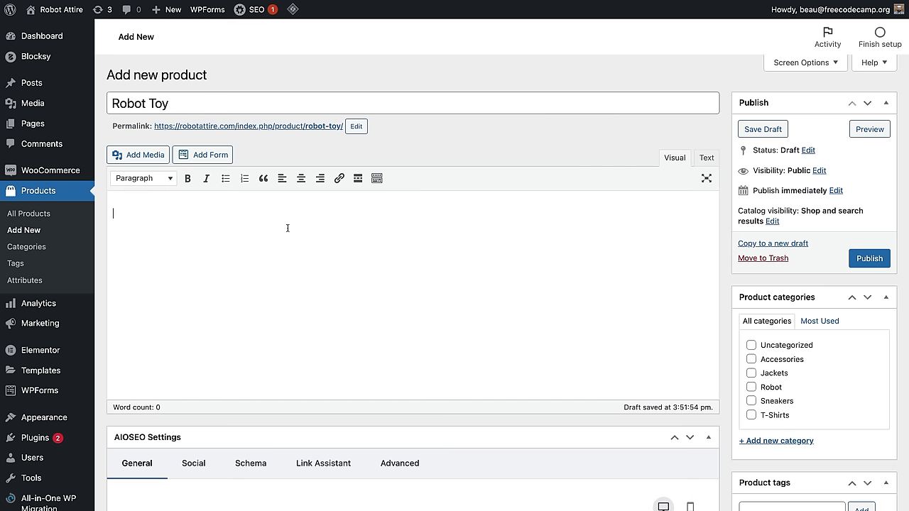
text(Made in USA. Highest quality)
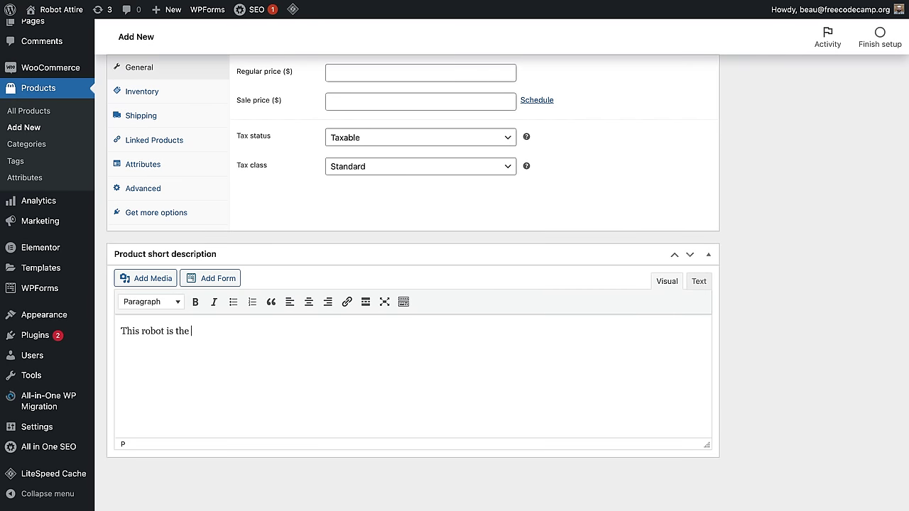
text(funnest robot you can imagine. It wi)
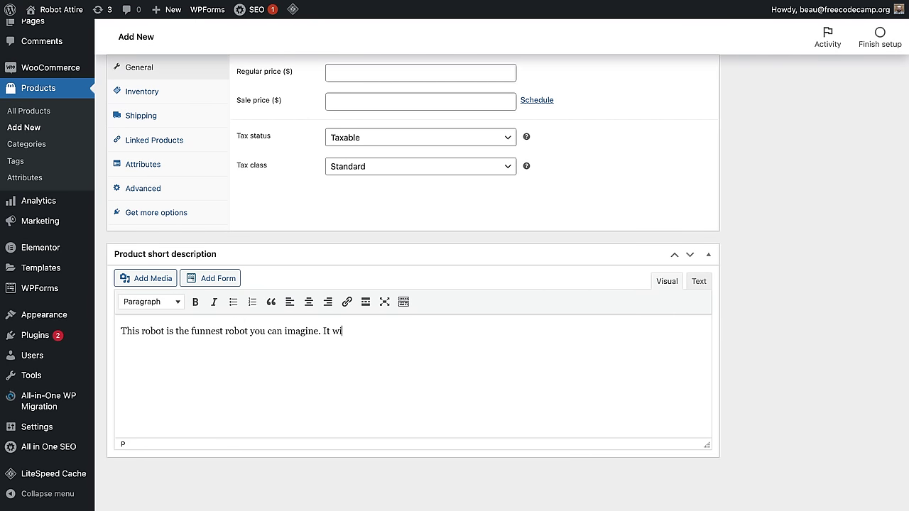
text(ll be your friend and helper. You can play games with it and program it to do what you want.)
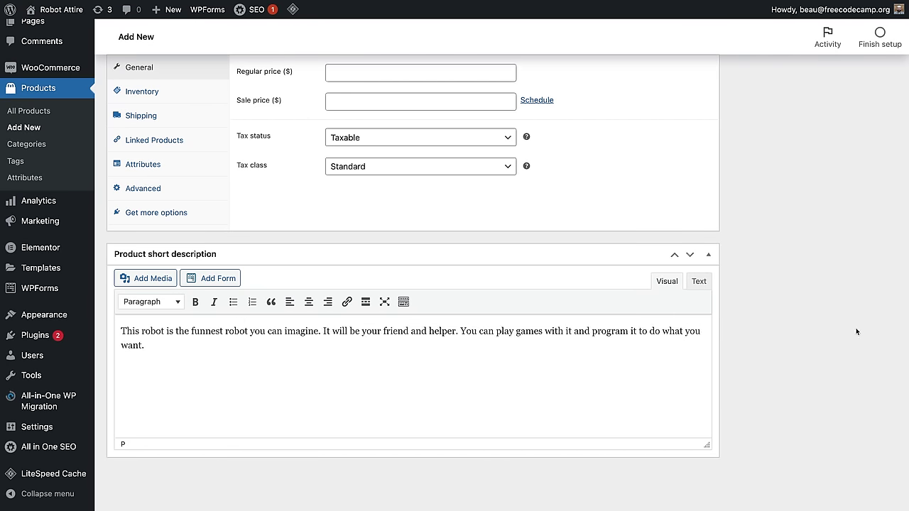
Step: Make Robot Toy a grouped product in the Robot category, tagged toy and fun
scroll(857, 332, up, 4)
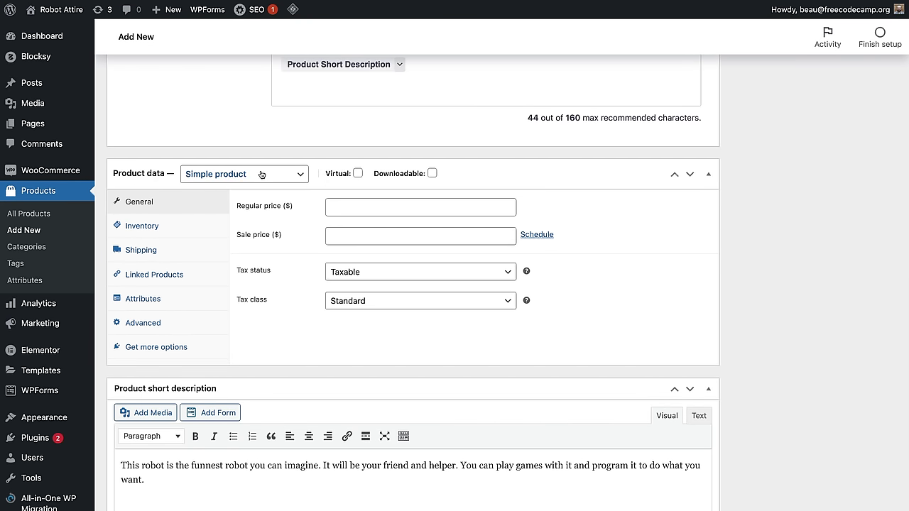
click(262, 175)
click(263, 187)
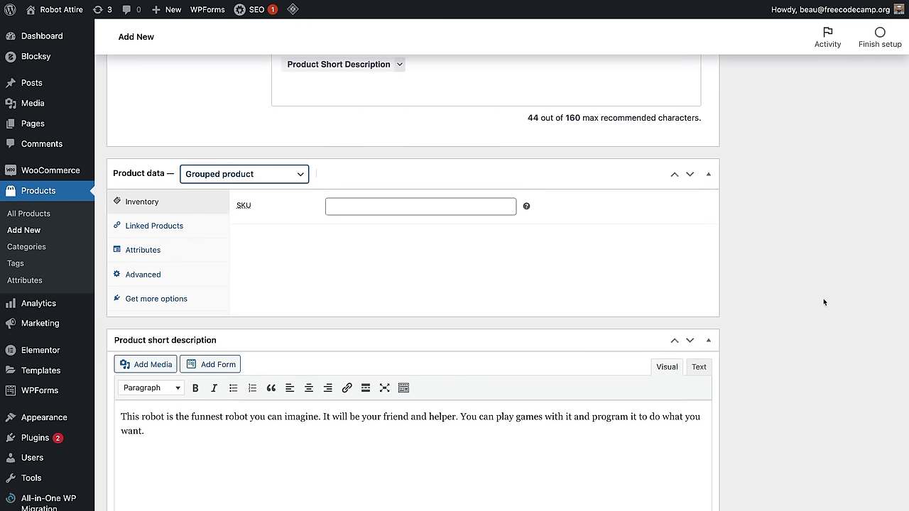
scroll(822, 299, up, 10)
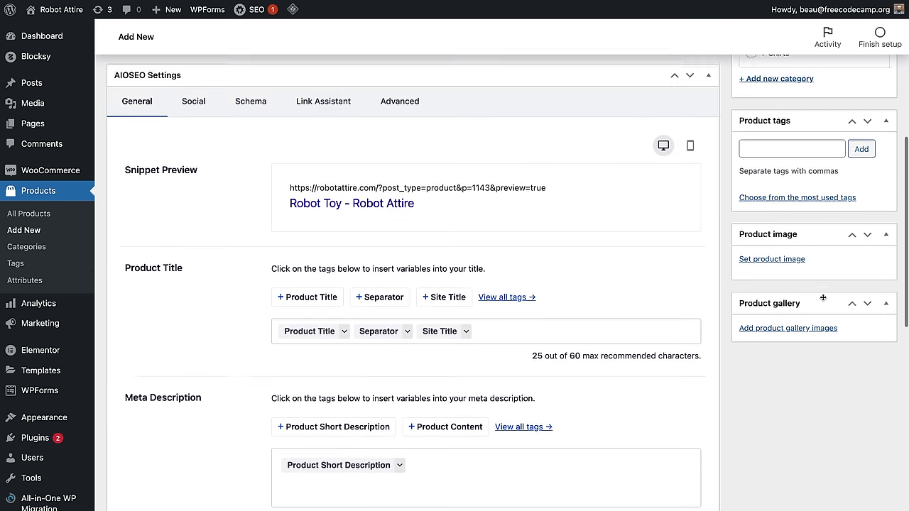
scroll(822, 296, up, 2)
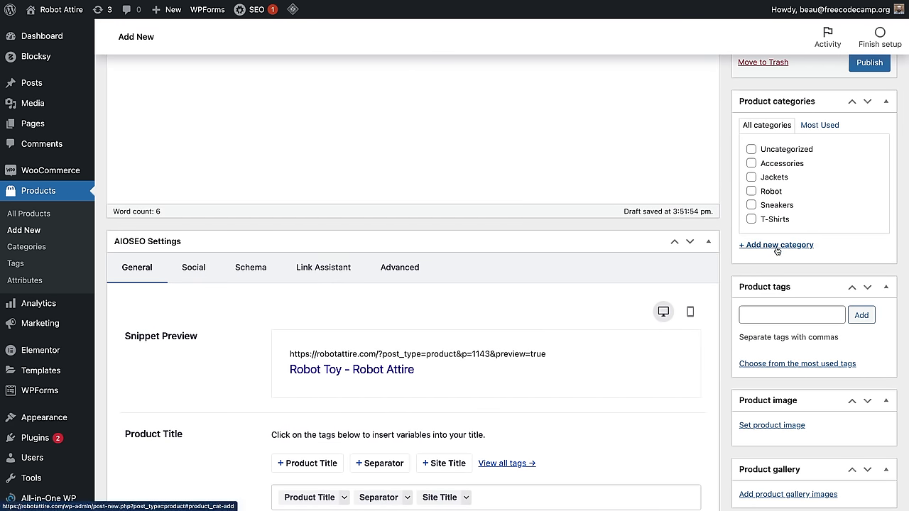
click(752, 192)
click(769, 309)
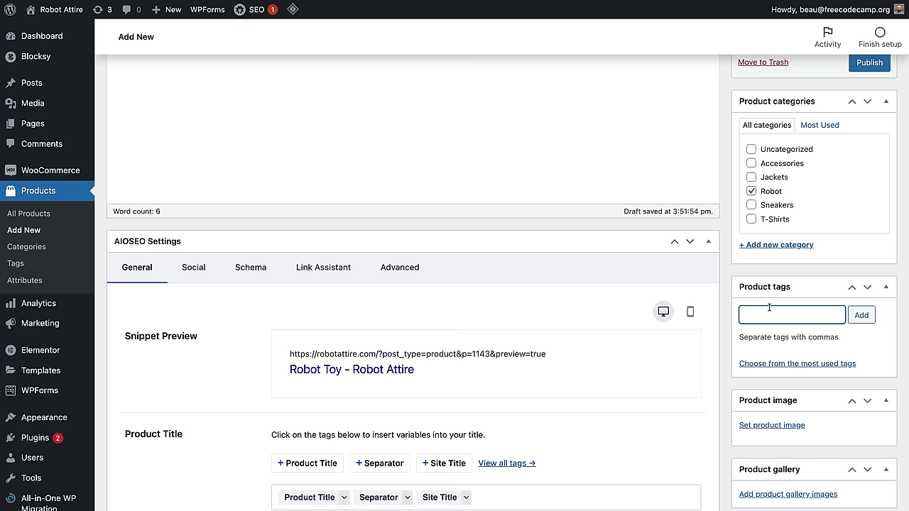
text(toy, fun)
click(862, 316)
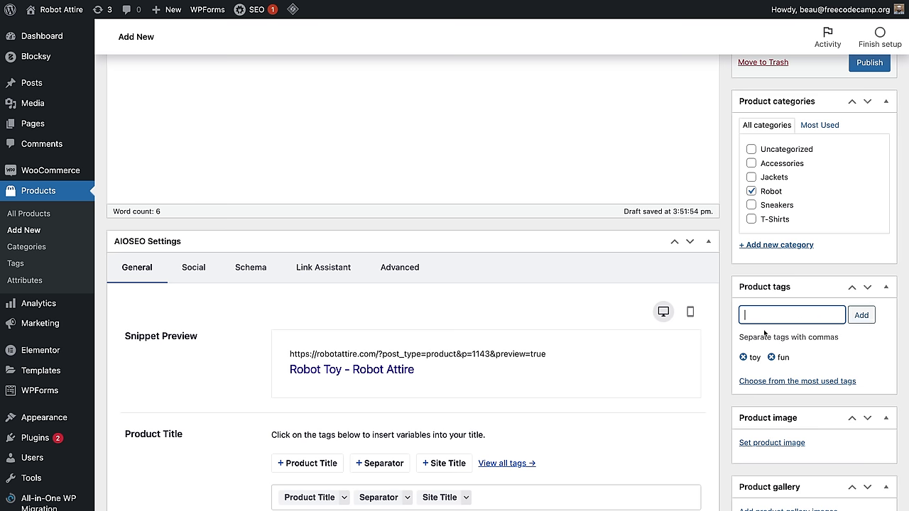
Step: Set the cozmo photo as the product image and publish Robot Toy
scroll(799, 384, down, 2)
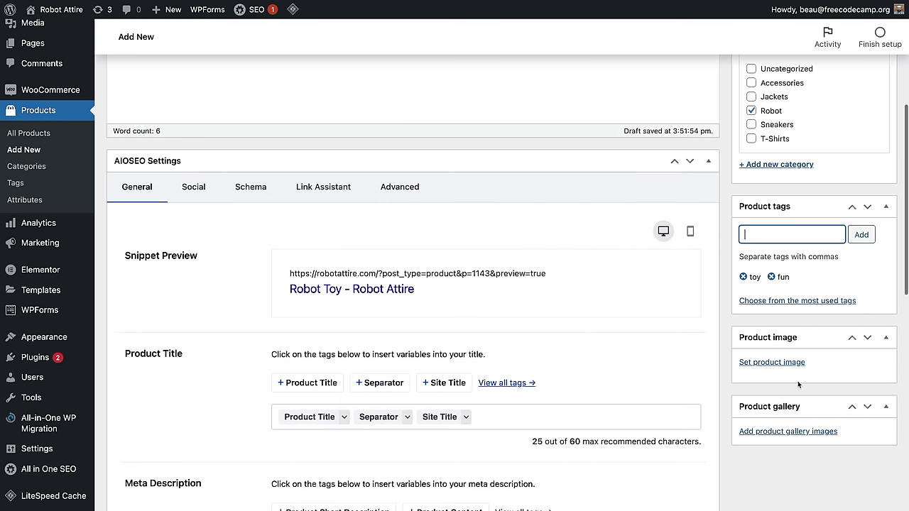
click(786, 363)
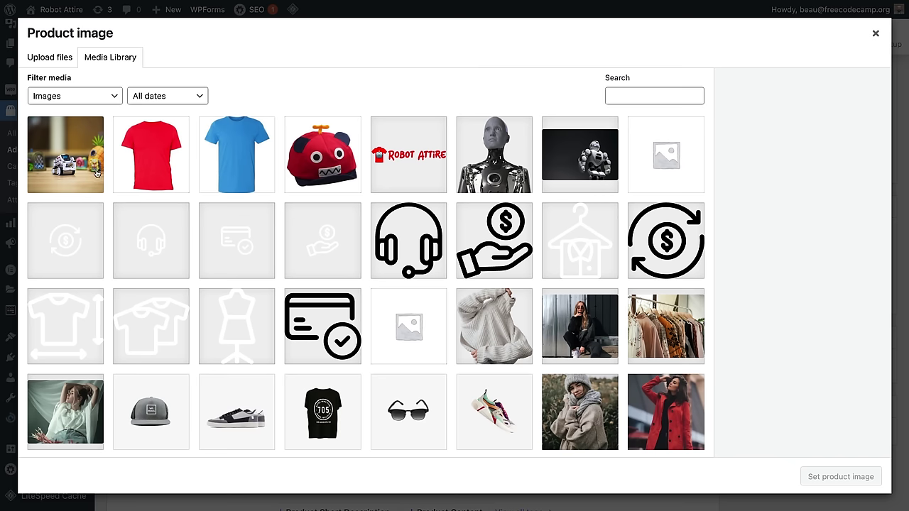
click(97, 173)
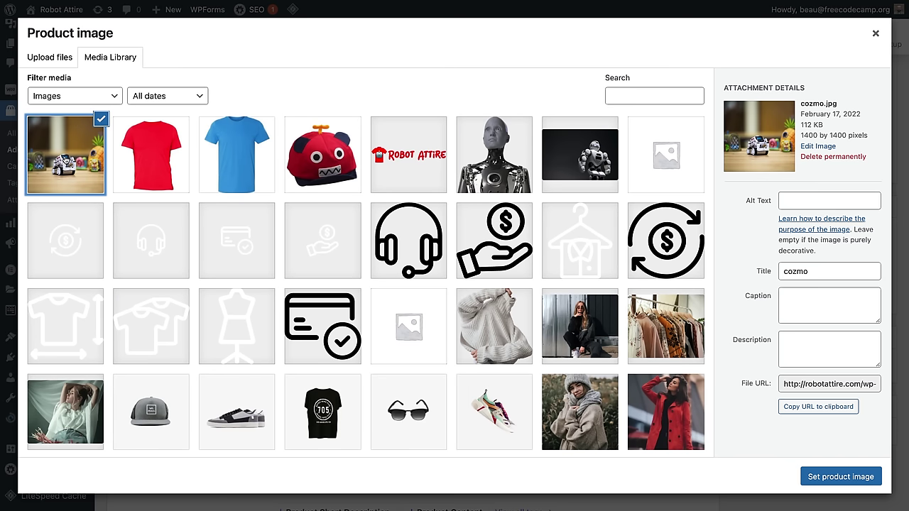
click(833, 476)
scroll(743, 286, up, 5)
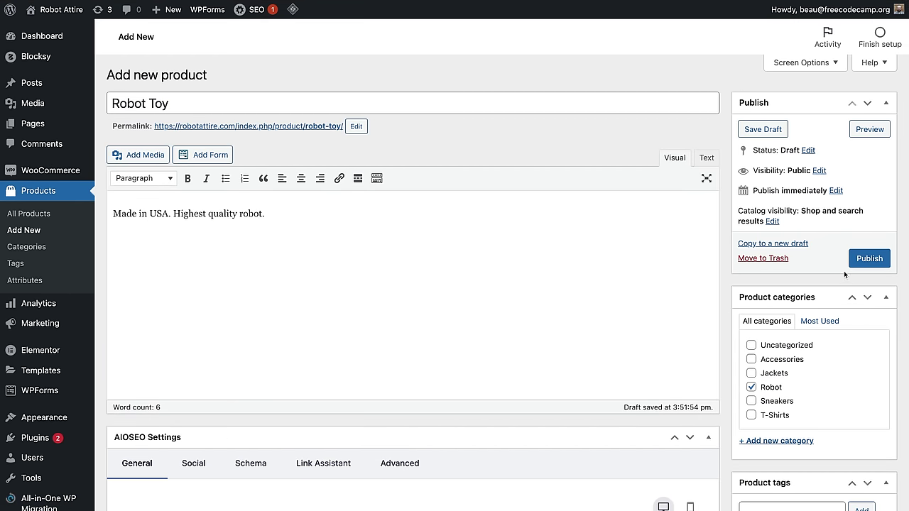
click(872, 259)
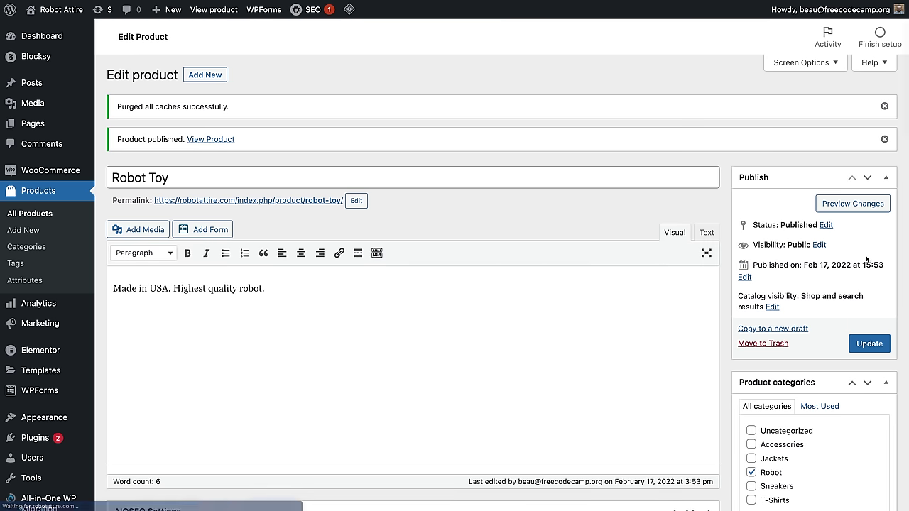
Step: Publish a new Cozmo Robot product at regular price 100 with Hidden catalog visibility
click(218, 74)
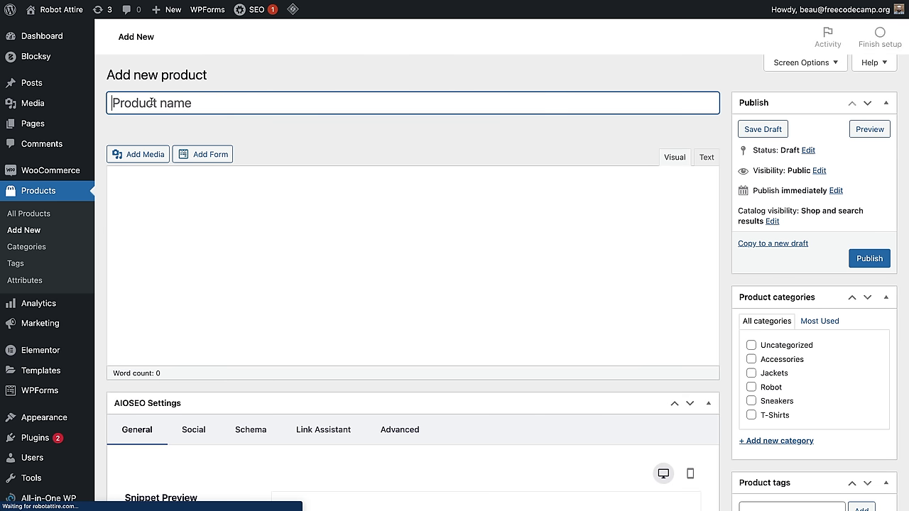
text(Cozmo Rob)
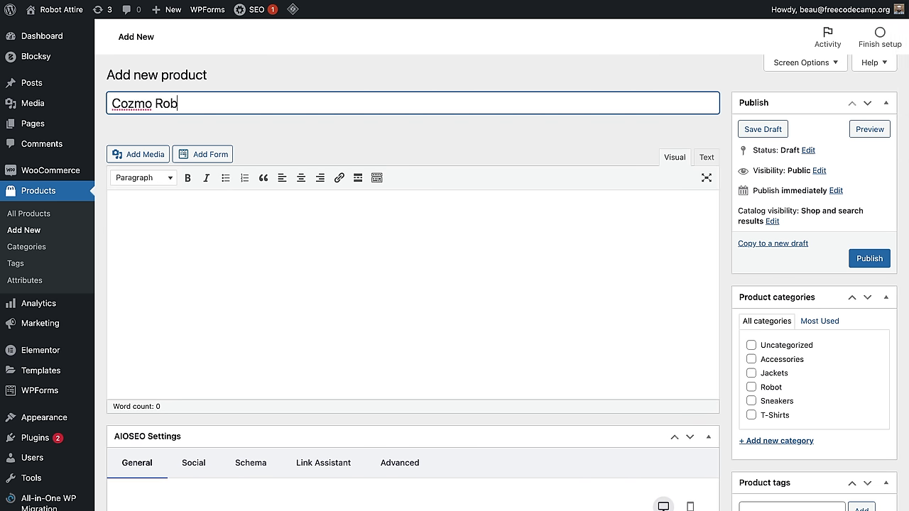
text(ot)
scroll(557, 233, down, 10)
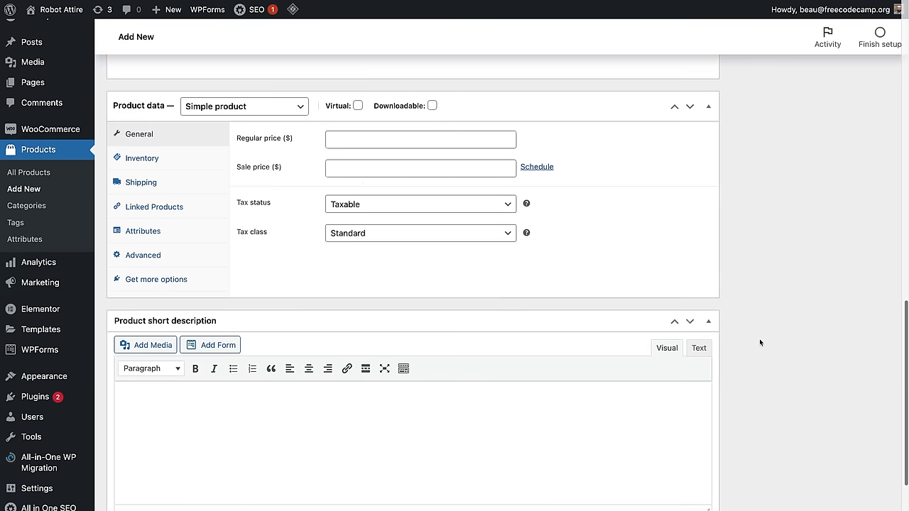
click(391, 139)
text(100)
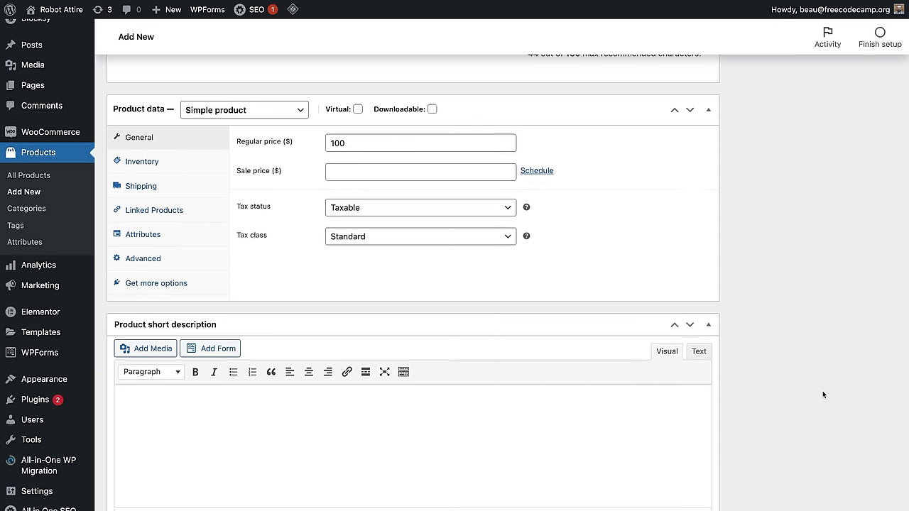
scroll(822, 391, up, 10)
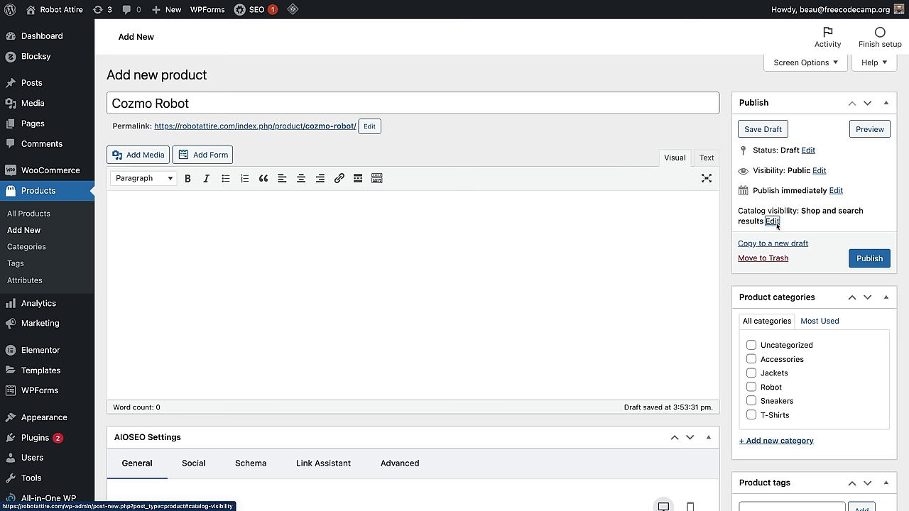
click(772, 221)
drag(752, 211, 802, 212)
click(802, 211)
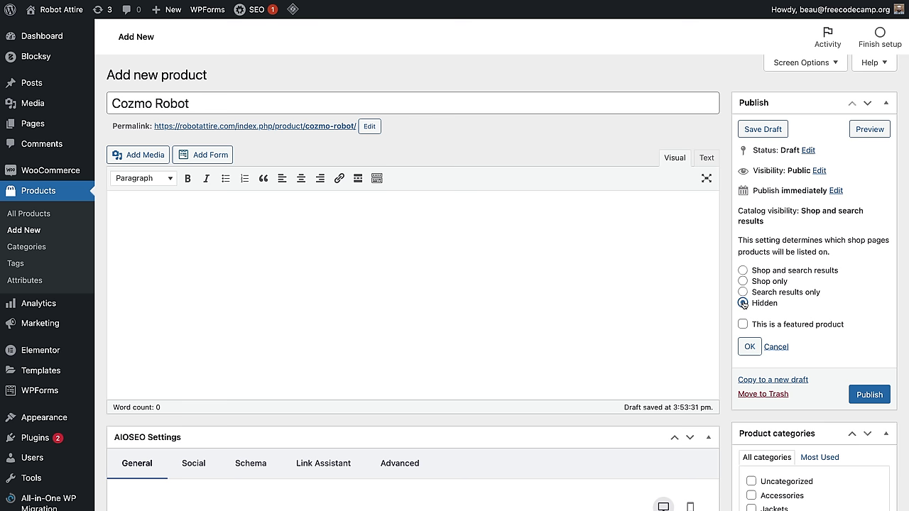
click(870, 395)
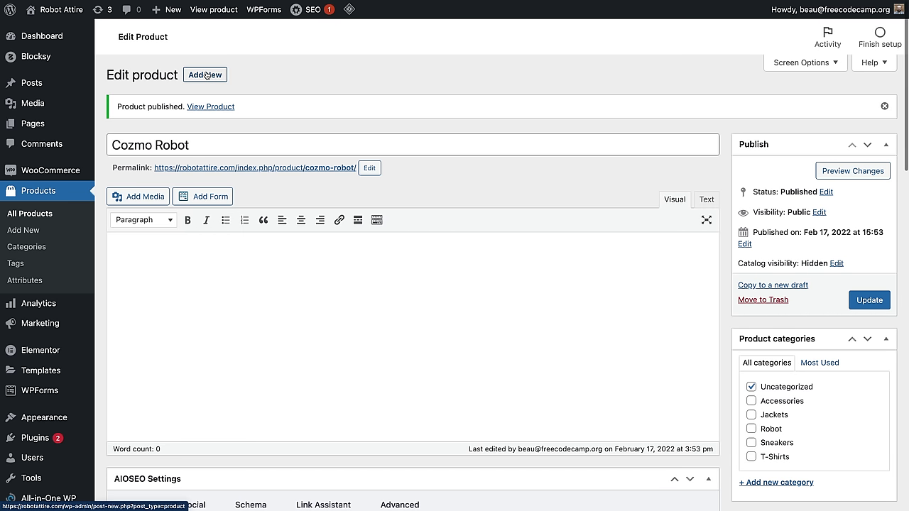
Step: Start a new product titled 'Cozmo Robot + Case' and copy the title
click(203, 147)
mouse_move(72, 121)
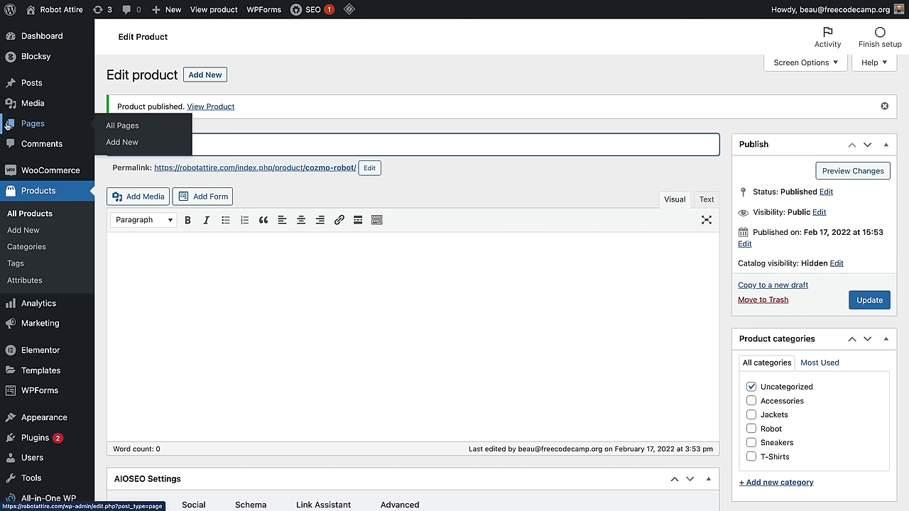
click(205, 74)
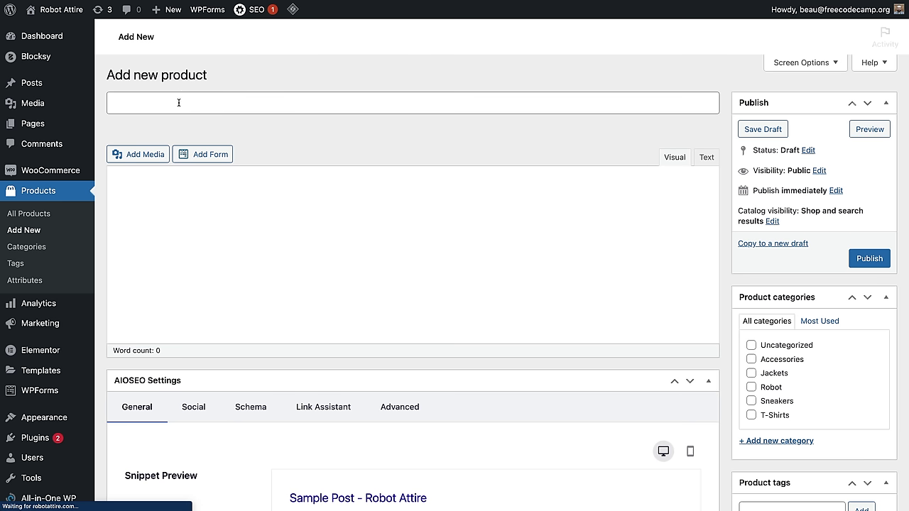
text(Cozmo Robot)
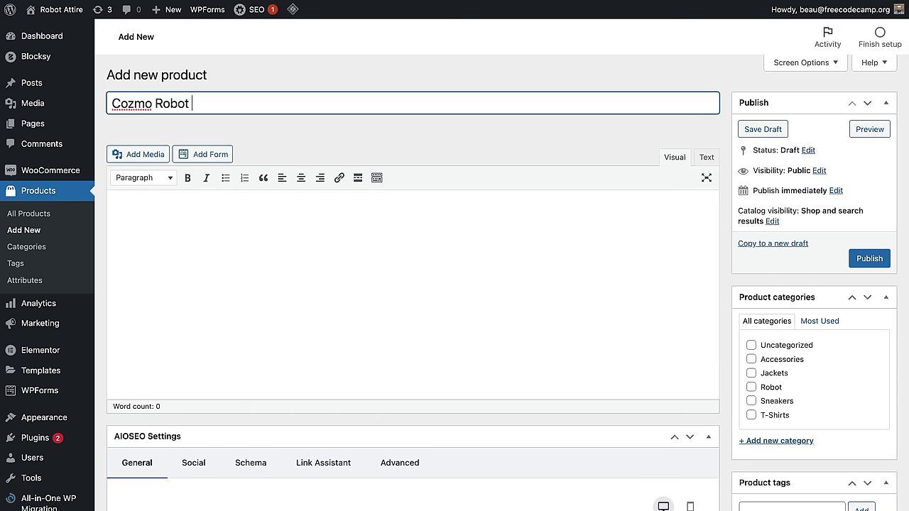
text( + Case)
key(ctrl+a)
key(ctrl+c)
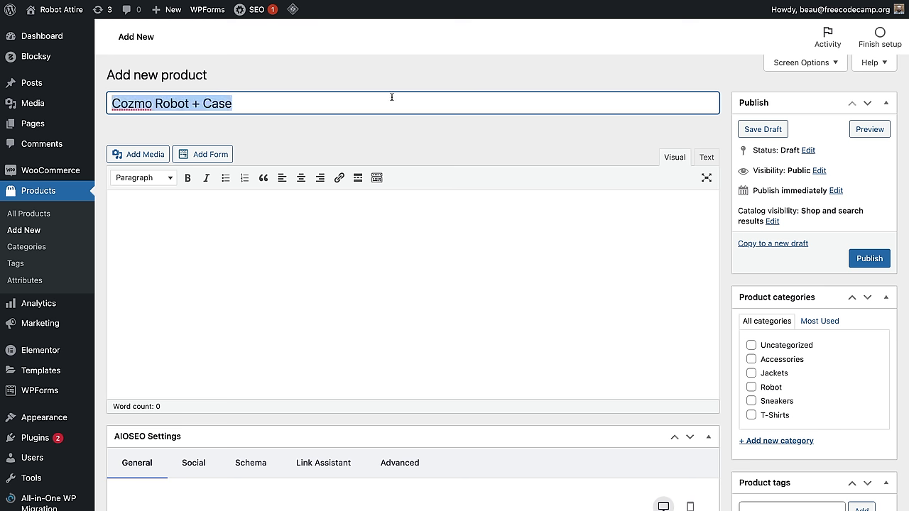
click(726, 219)
Step: Set its regular price to 150, hide it from the catalog, and publish it
scroll(727, 219, down, 15)
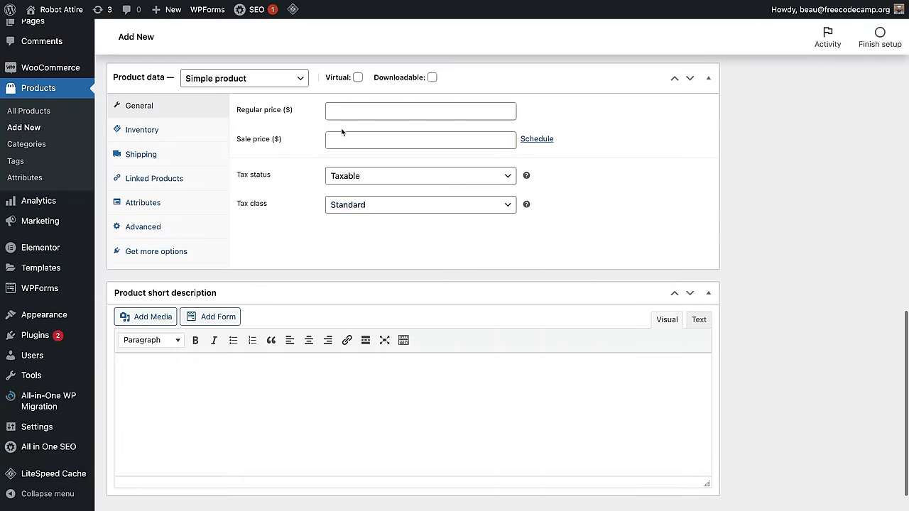
click(353, 110)
text(150)
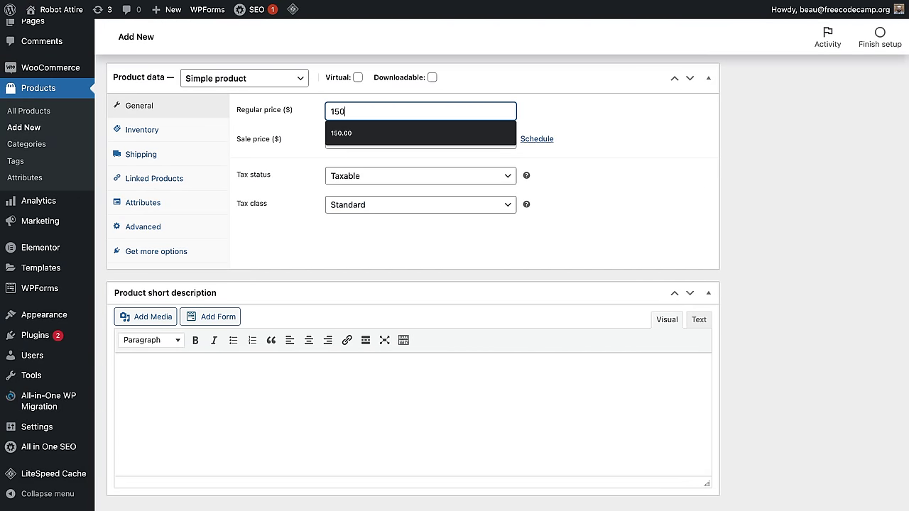
scroll(641, 158, up, 15)
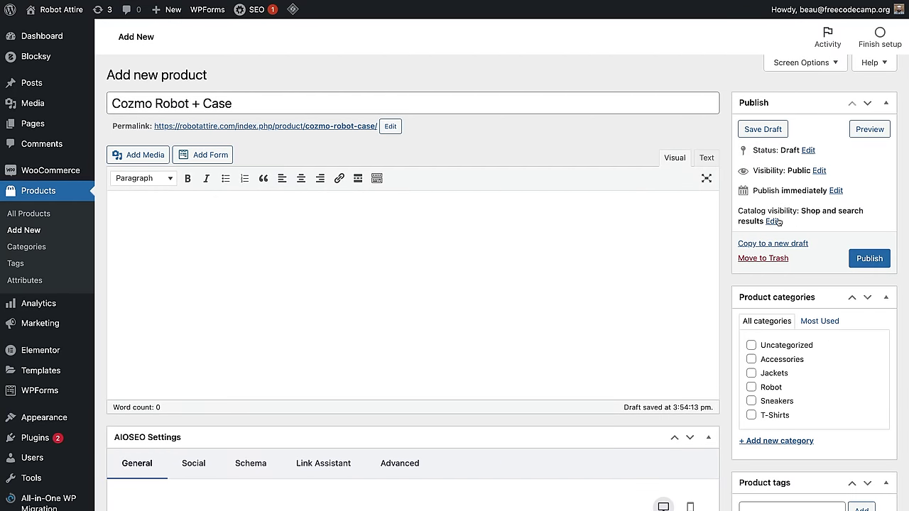
click(774, 221)
click(743, 303)
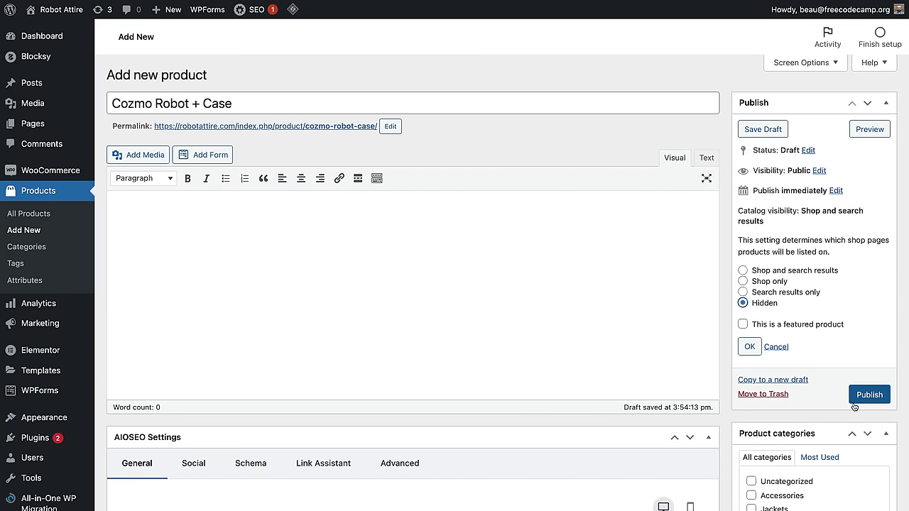
click(870, 397)
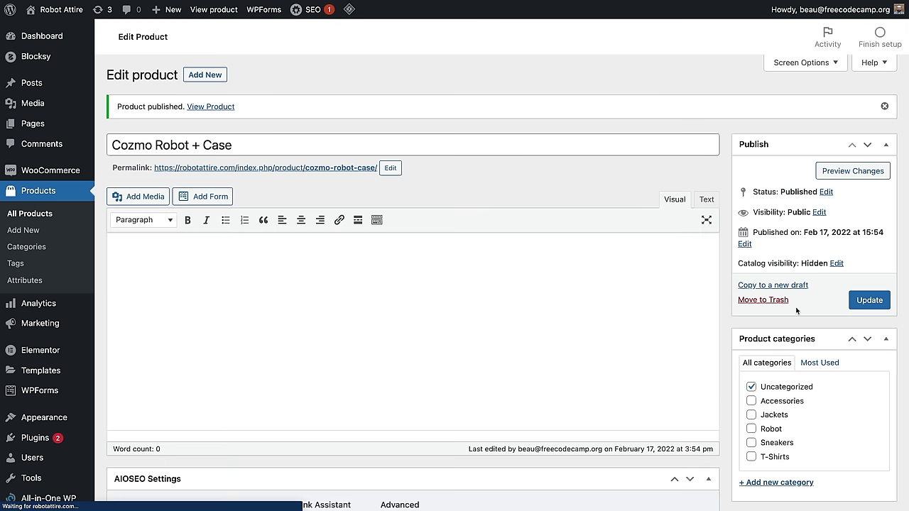
click(204, 74)
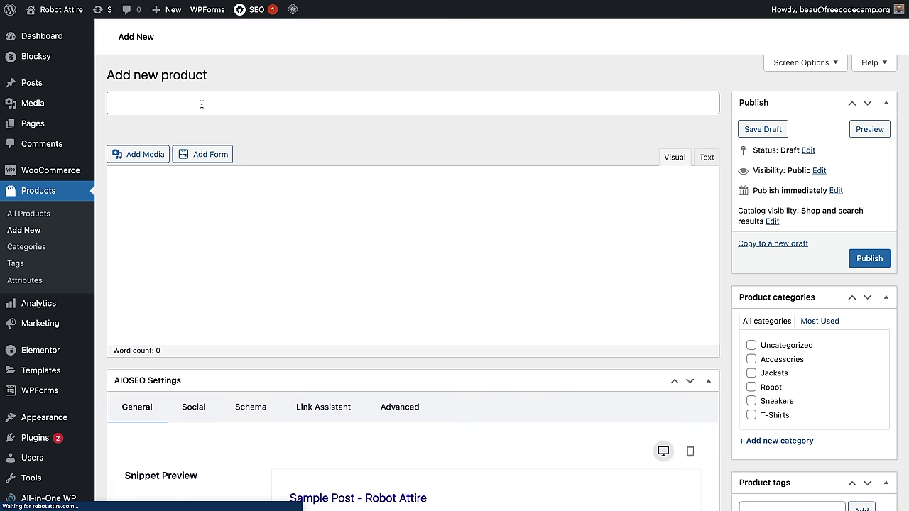
Step: Publish 'Cozmo Robot + Case + Extra Charger' at regular price 200 with Hidden visibility
key(ctrl+v)
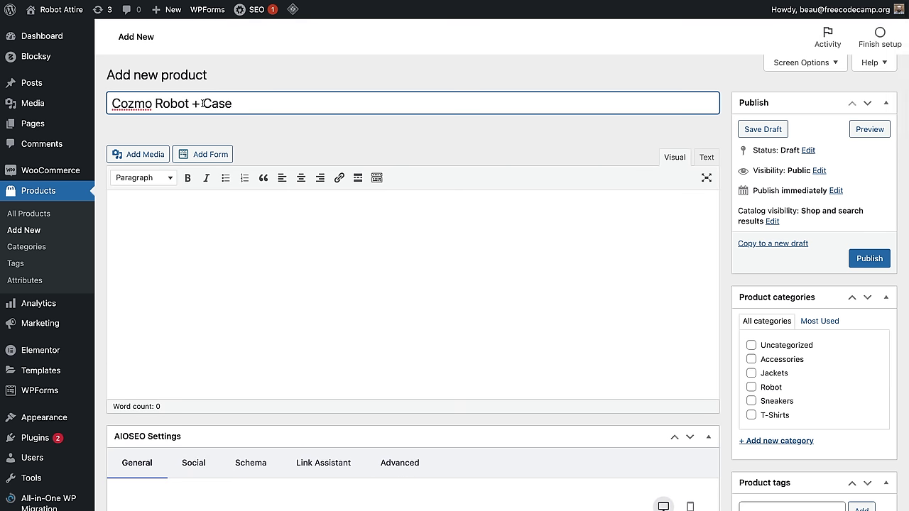
text(+ Extra Charger)
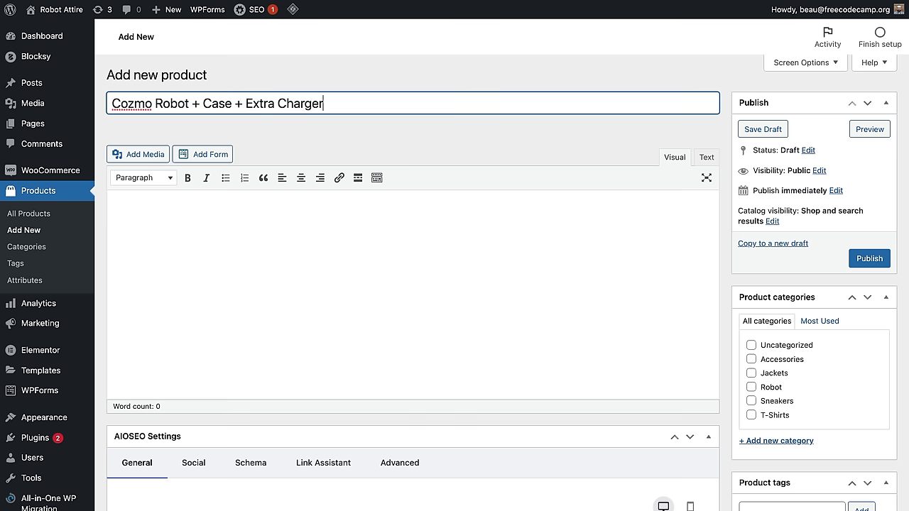
scroll(802, 321, down, 10)
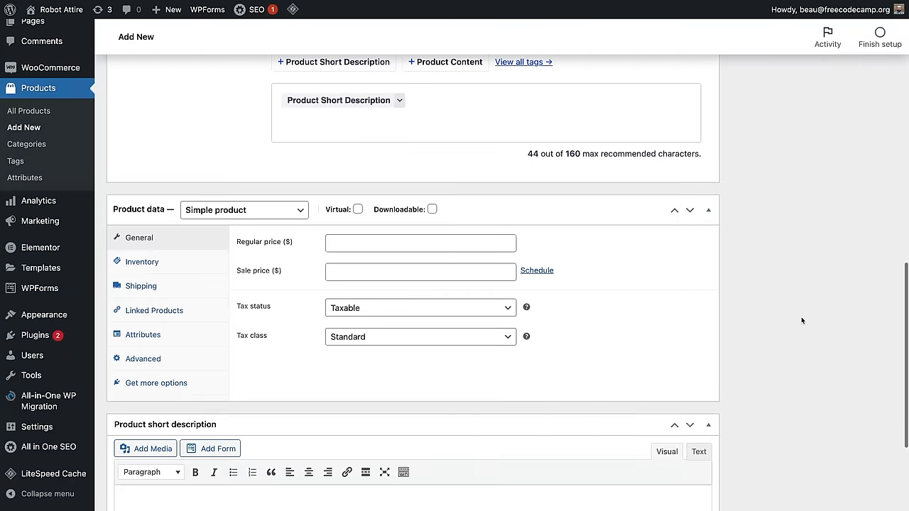
click(347, 244)
text(200)
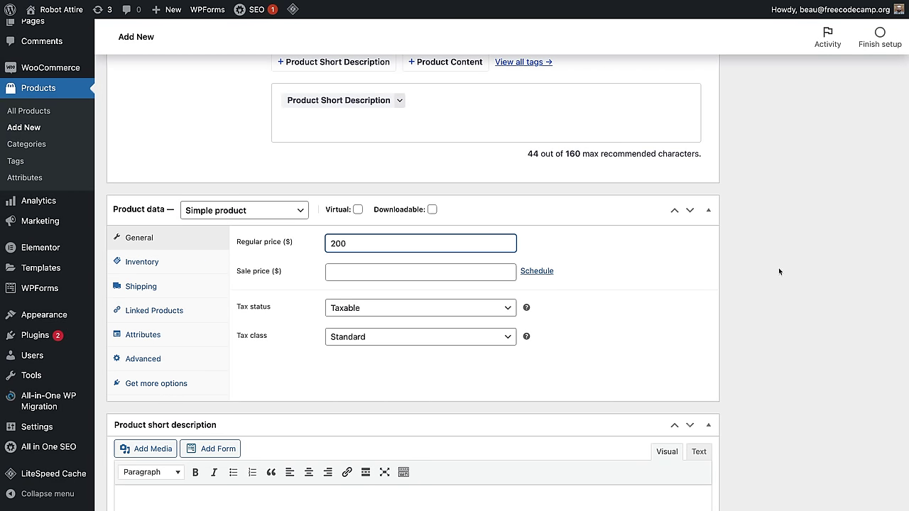
scroll(778, 271, up, 10)
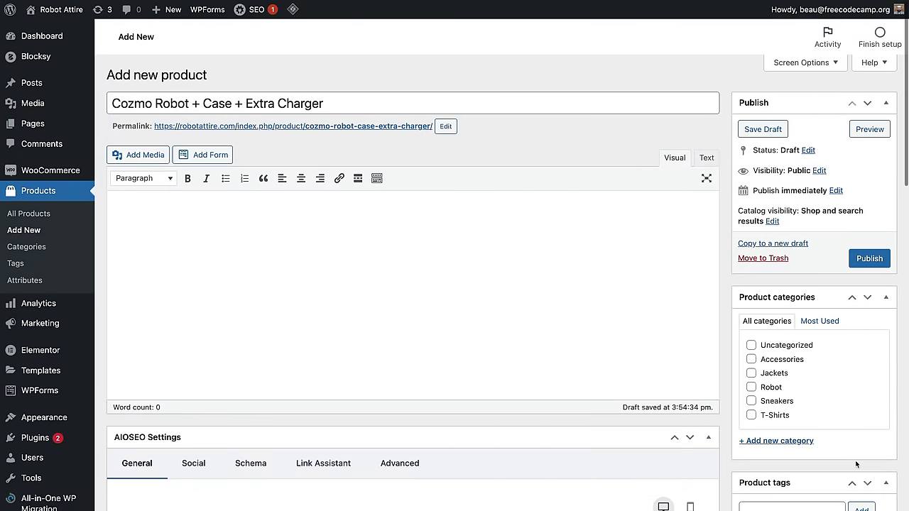
scroll(855, 460, down, 1)
click(771, 179)
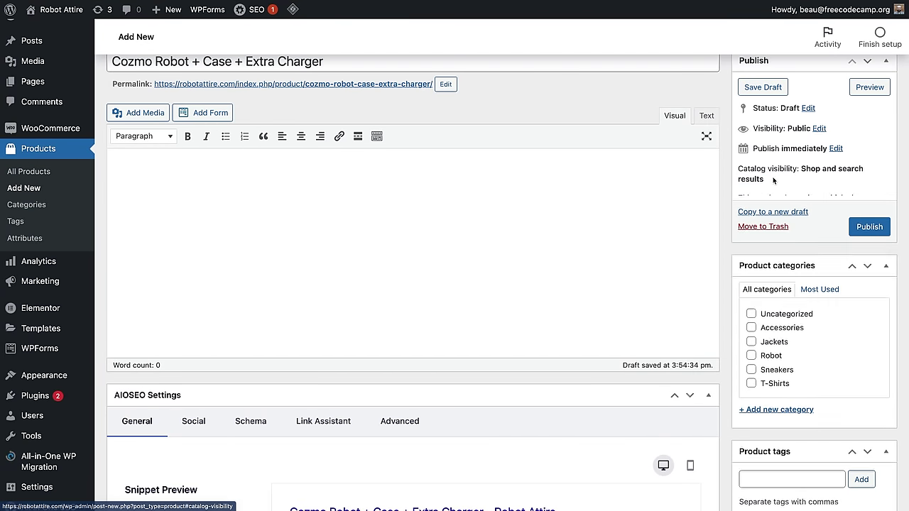
click(764, 262)
click(869, 352)
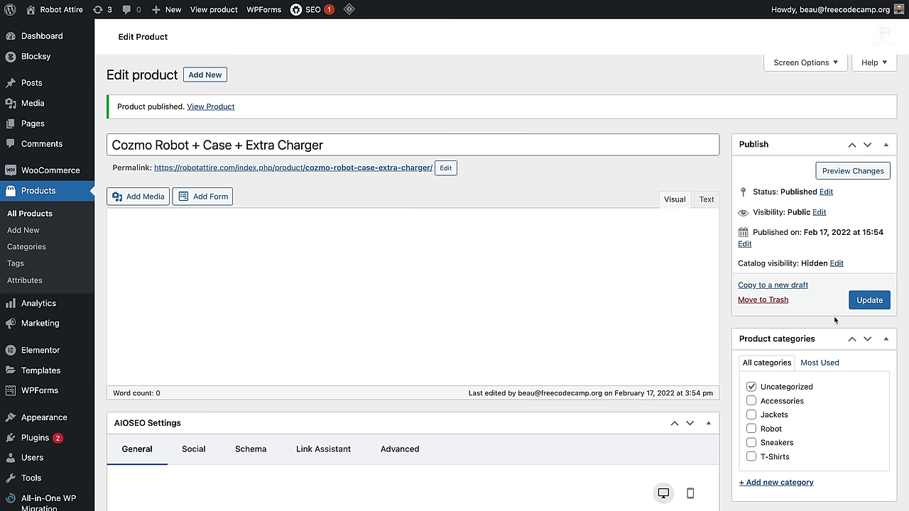
click(39, 192)
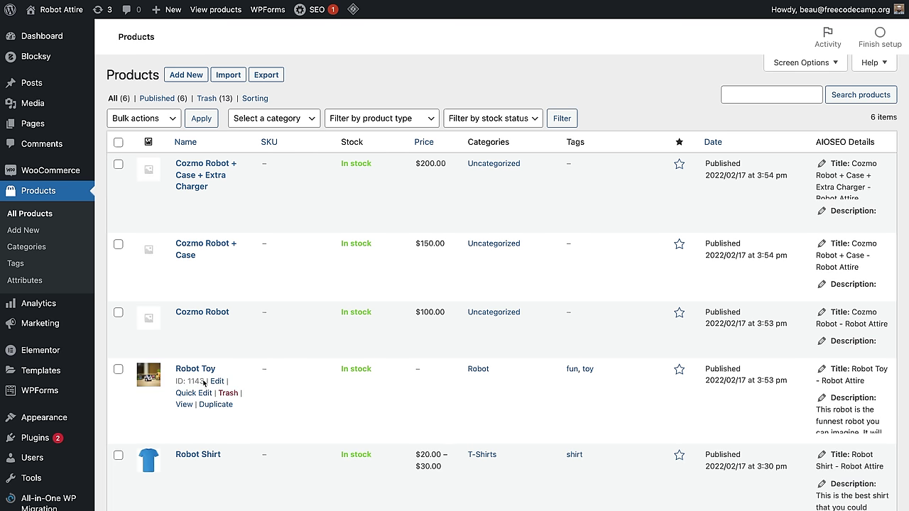
Step: In Robot Toy's Linked Products, add Cozmo Robot as a grouped product
click(216, 382)
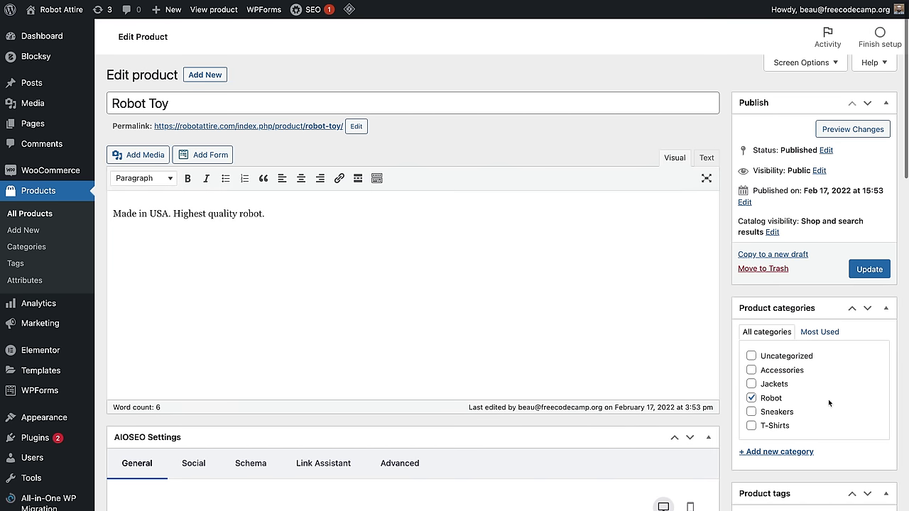
scroll(828, 400, down, 15)
scroll(170, 139, up, 1)
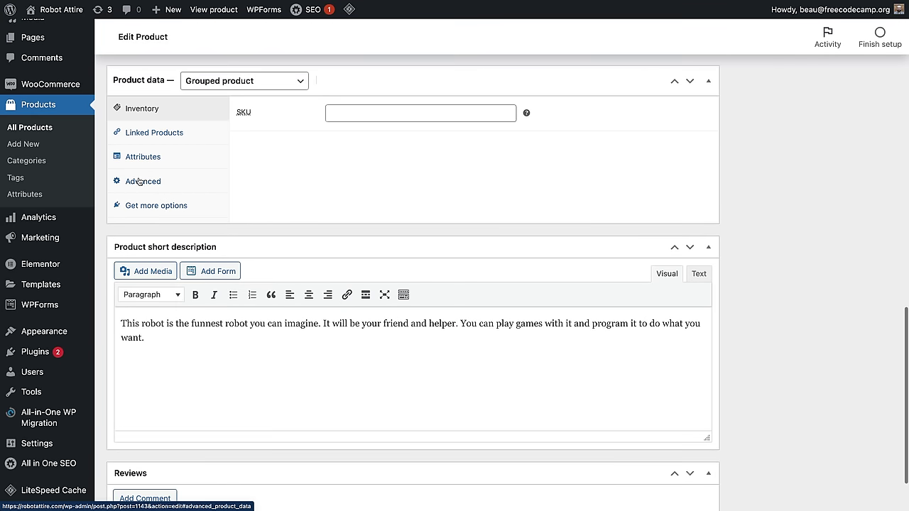
click(142, 131)
click(392, 115)
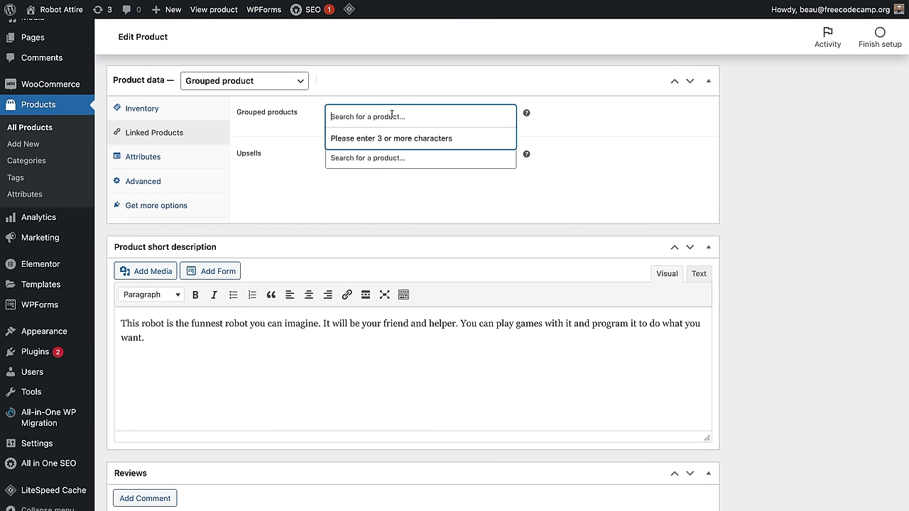
text(coz)
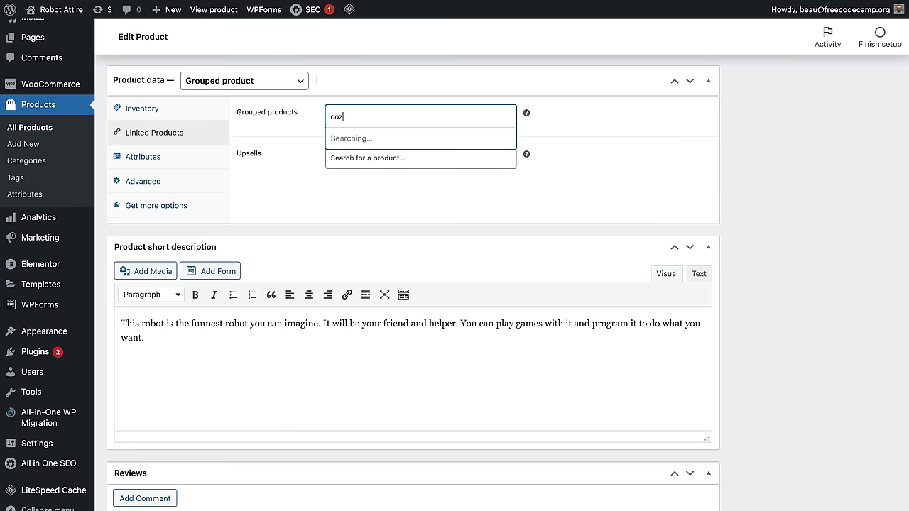
click(393, 134)
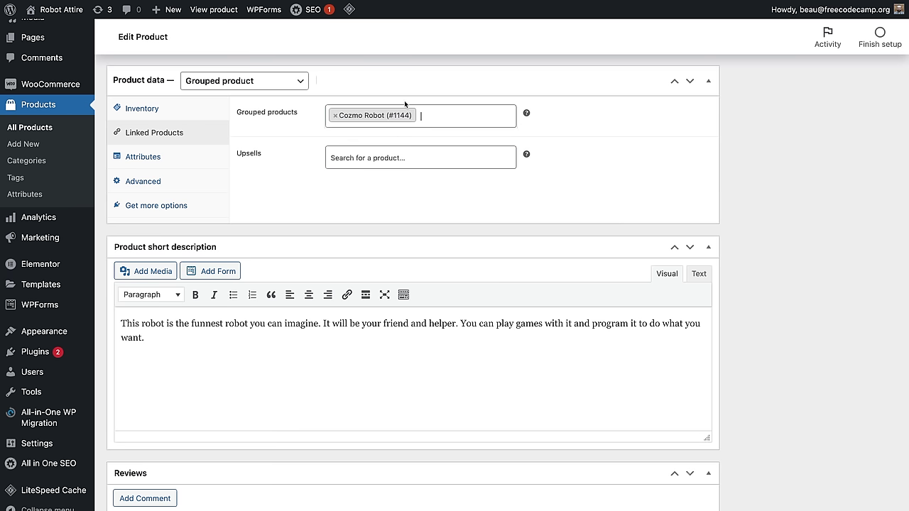
Step: Add Cozmo Robot + Case and + Extra Charger to the group, update, and view the page
click(429, 115)
text(coz)
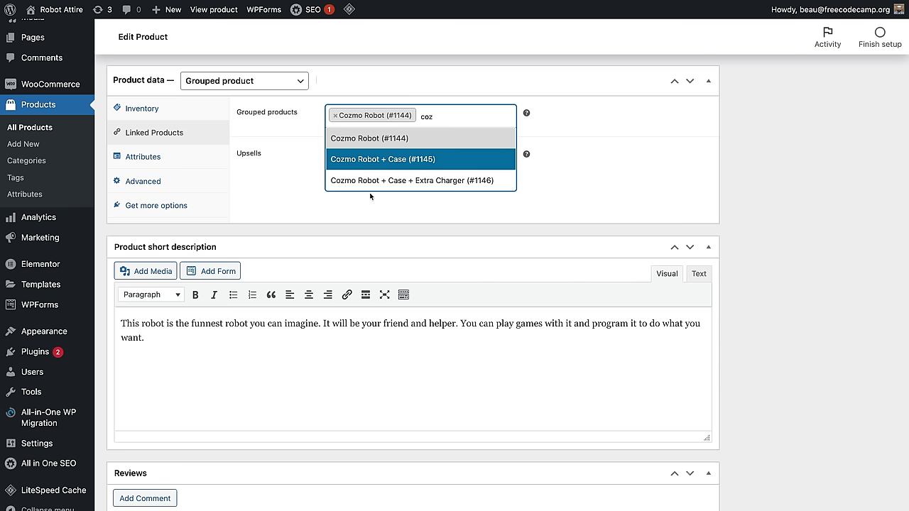
click(374, 159)
click(466, 152)
text(coz)
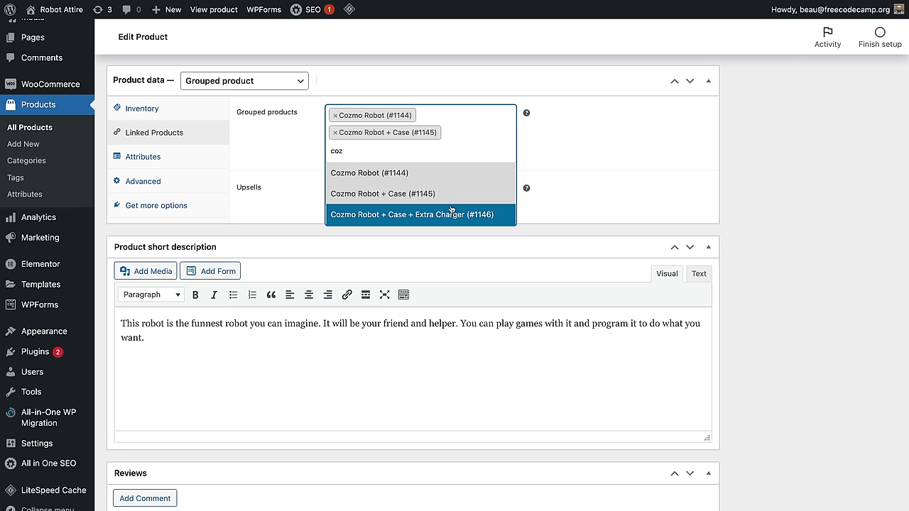
click(451, 215)
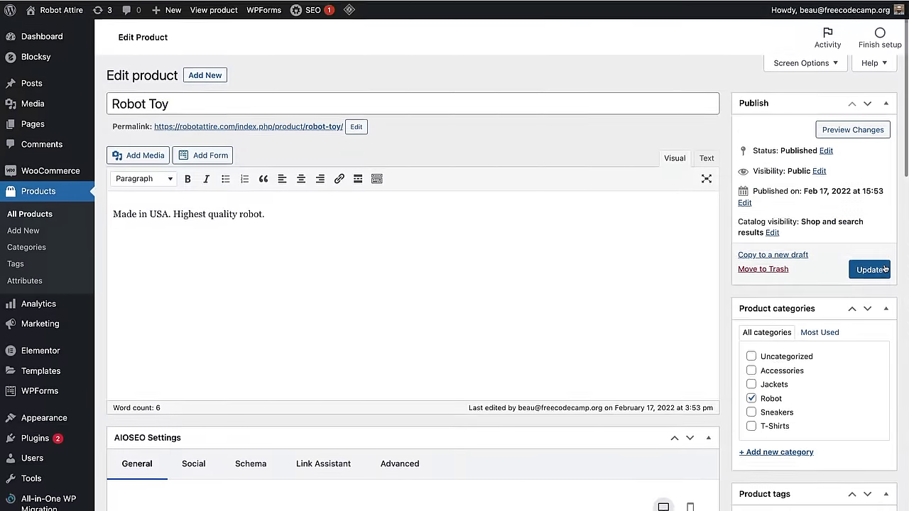
click(884, 269)
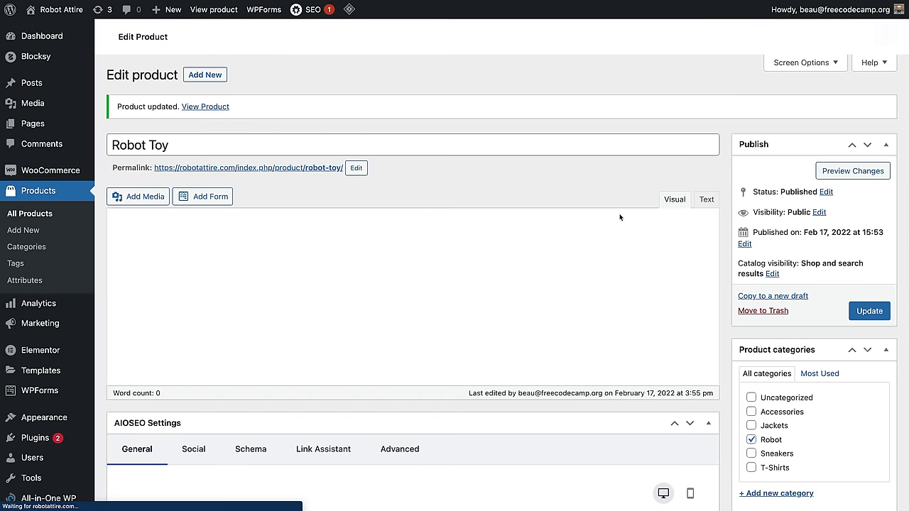
click(205, 103)
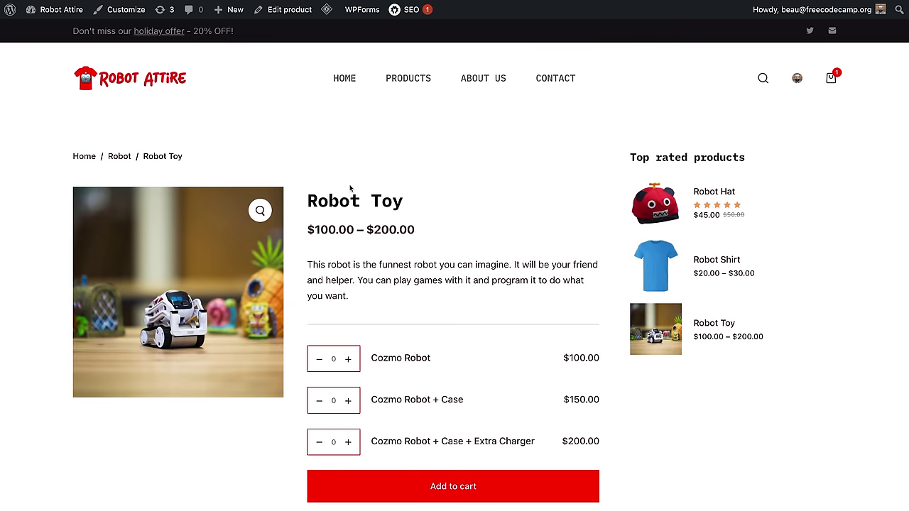
drag(334, 211, 395, 204)
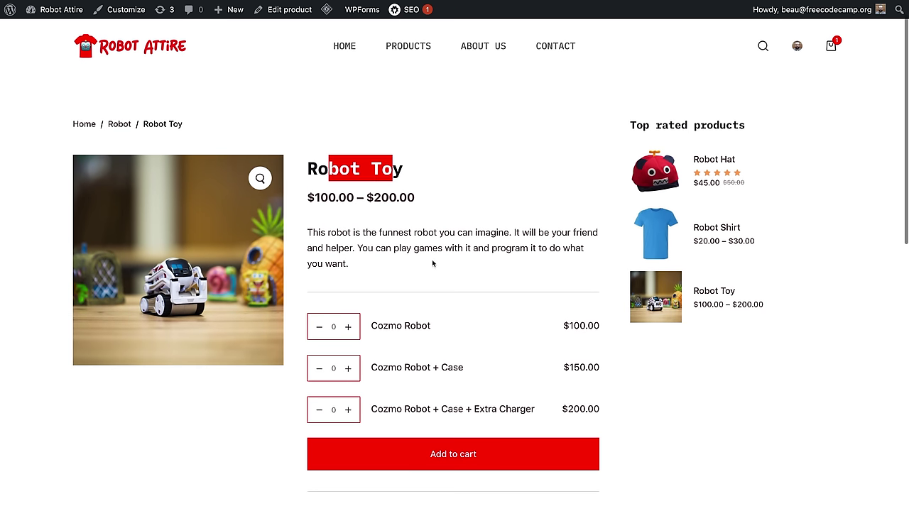
click(432, 261)
scroll(376, 334, down, 2)
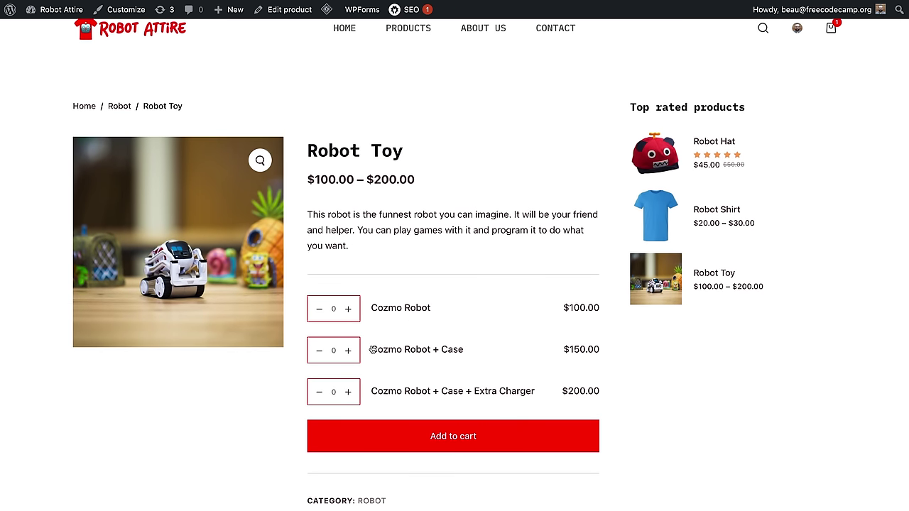
click(348, 350)
click(319, 391)
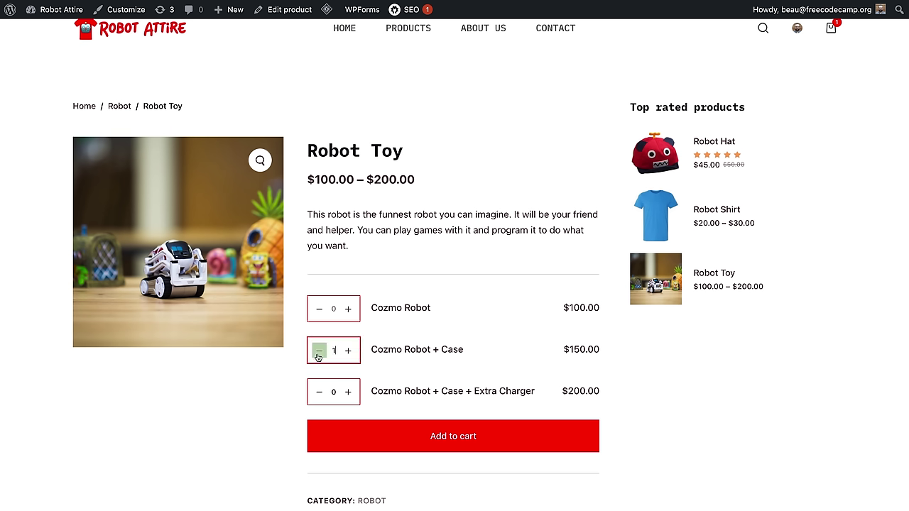
click(319, 351)
drag(422, 182, 289, 182)
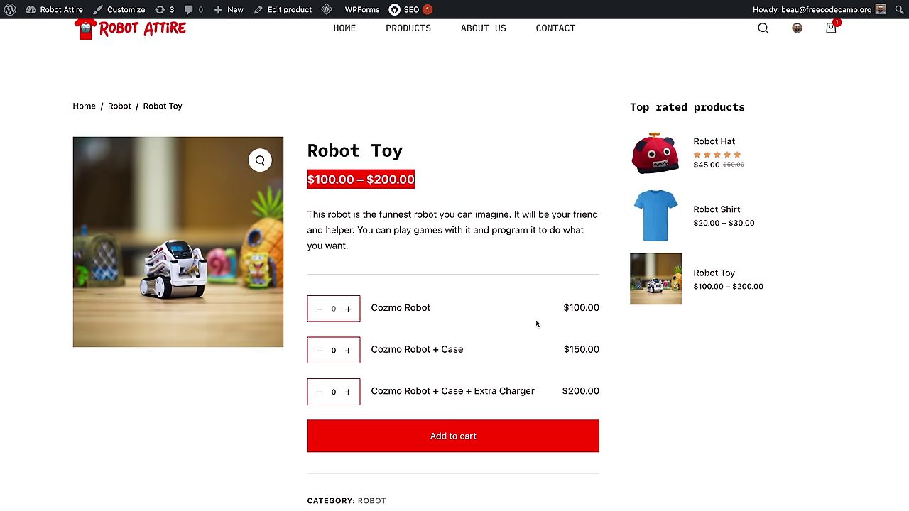
click(646, 338)
scroll(609, 331, down, 5)
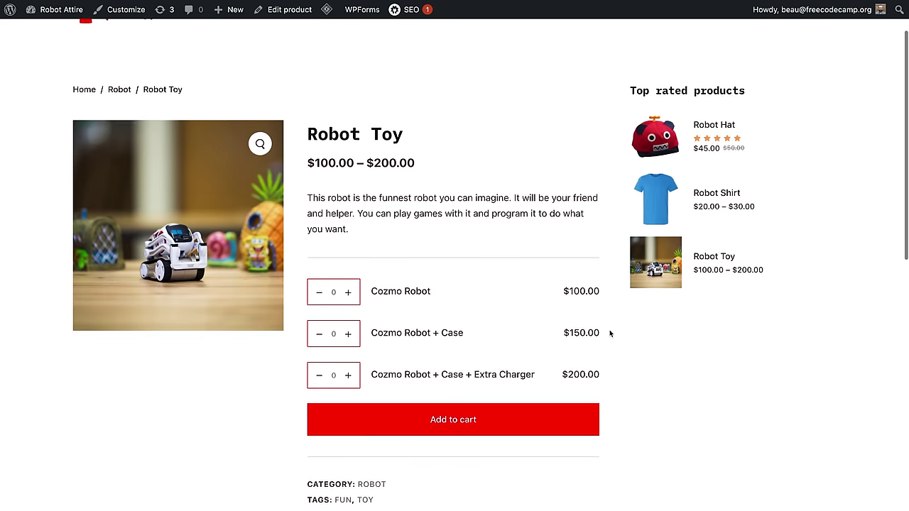
scroll(422, 308, up, 5)
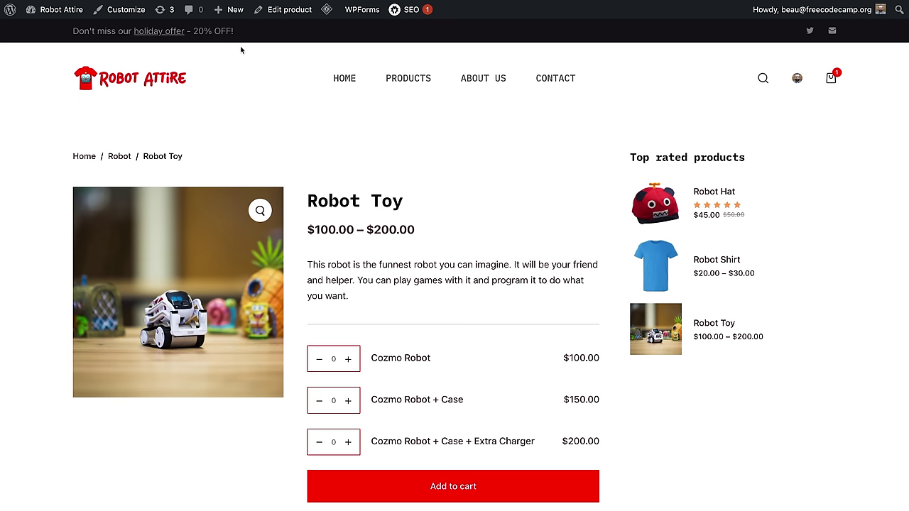
mouse_move(233, 23)
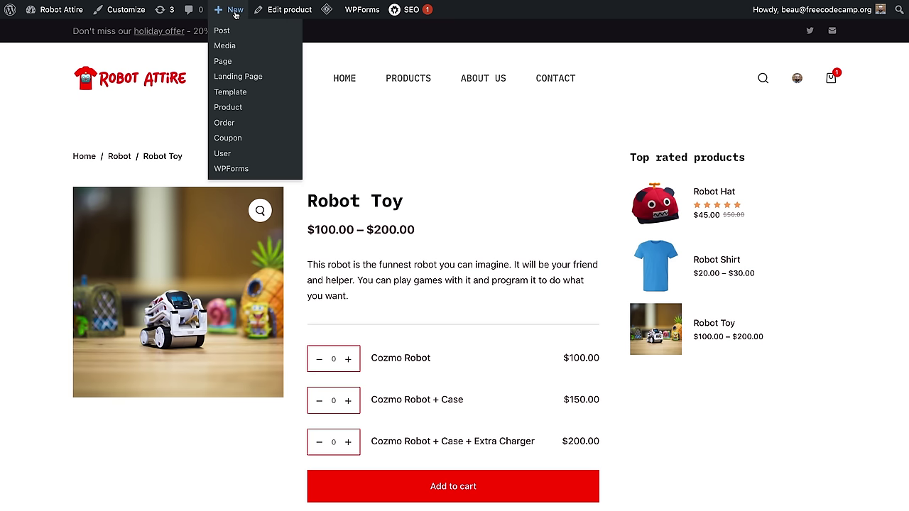
Step: Start a new product named Robot Song with a description and a robot-lovers short description
click(229, 107)
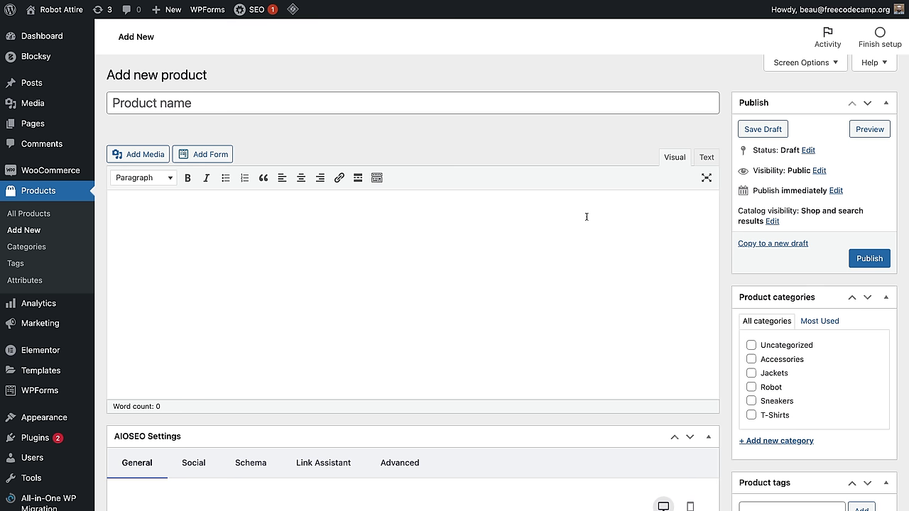
click(217, 97)
text(Robot Song)
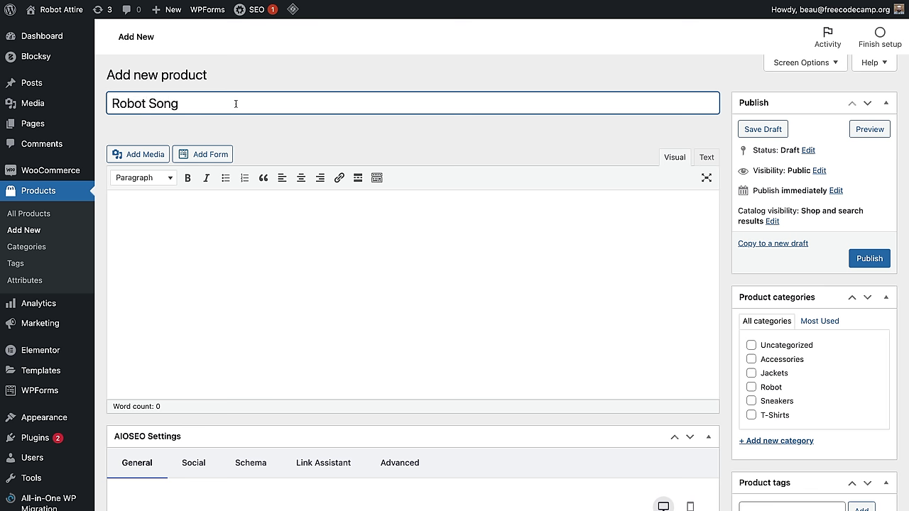
click(276, 246)
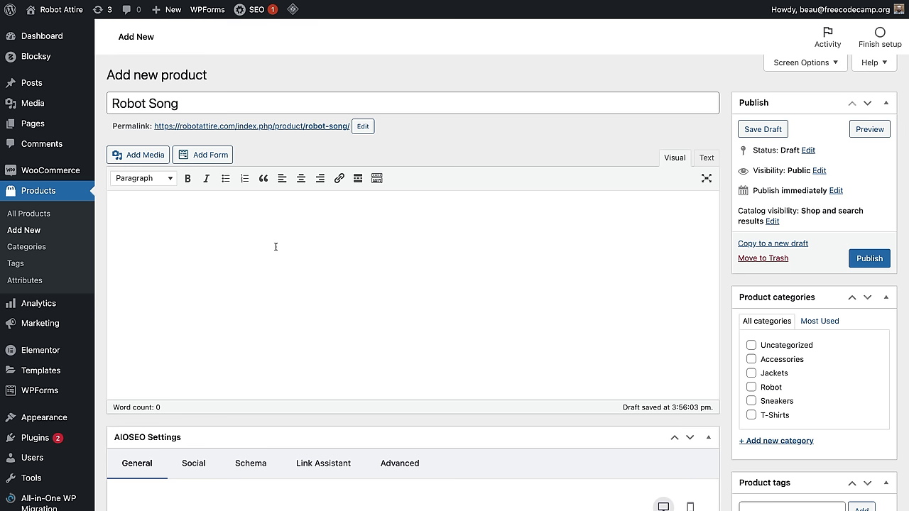
text(Recorded in a stud)
click(284, 398)
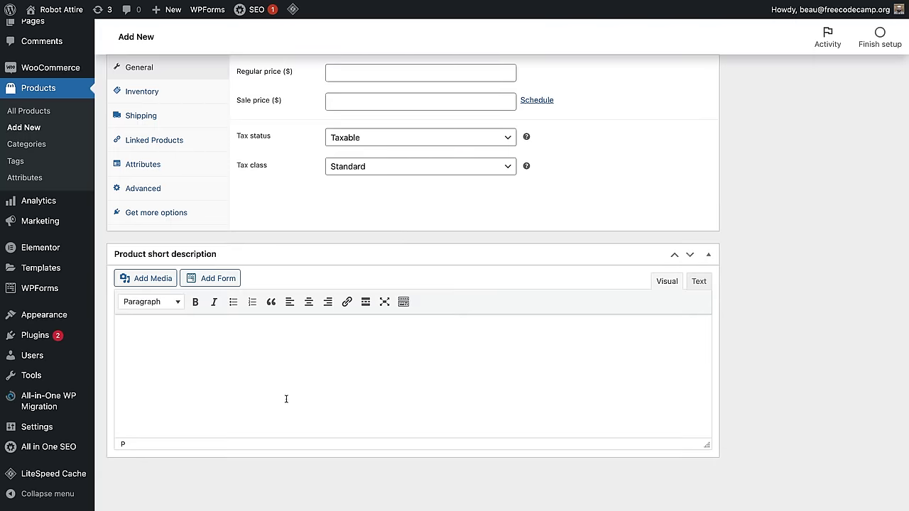
text(This robot song will make you)
key(BackSpace)
key(BackSpace)
key(BackSpace)
key(BackSpace)
key(BackSpace)
key(BackSpace)
key(BackSpace)
key(BackSpace)
key(BackSpace)
key(BackSpace)
key(BackSpace)
key(BackSpace)
key(BackSpace)
text(is for all who love robots! If you favorite thing is robots, this song is for you.)
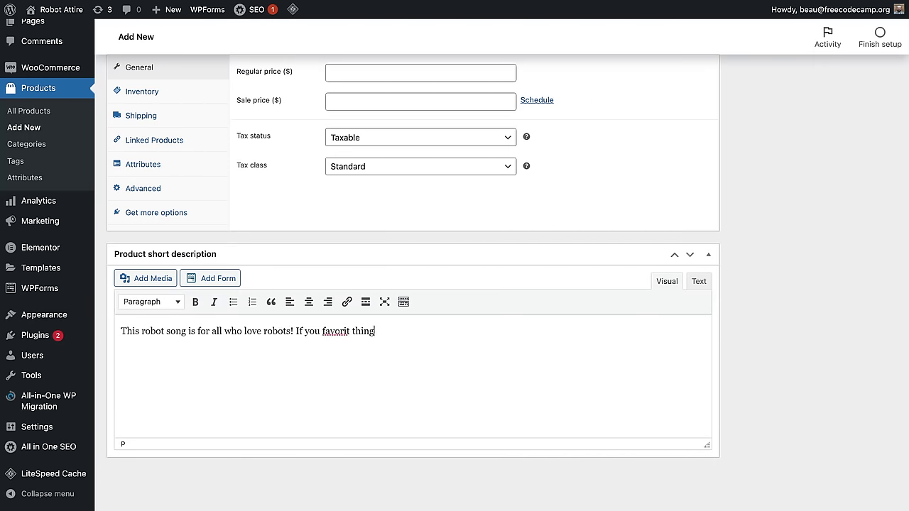
Step: Make it a simple virtual, downloadable product at regular price 3 with an empty file row
scroll(617, 370, up, 1)
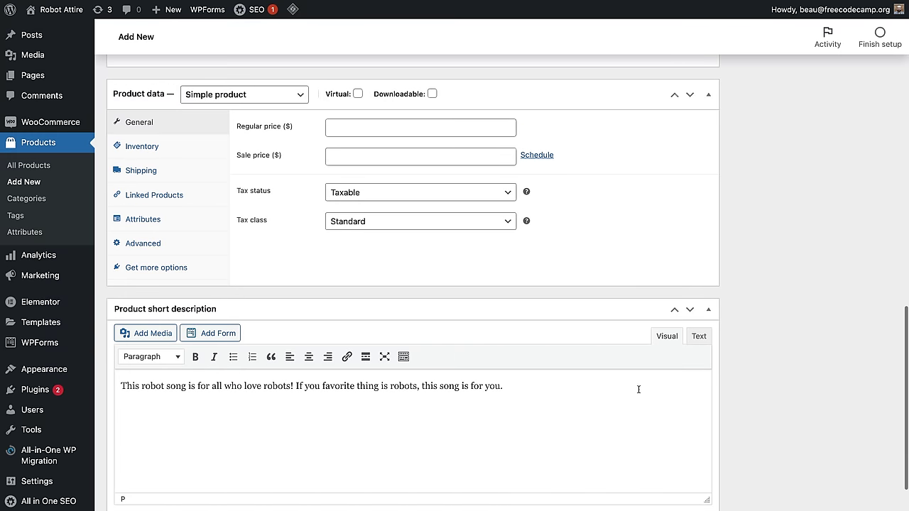
click(240, 94)
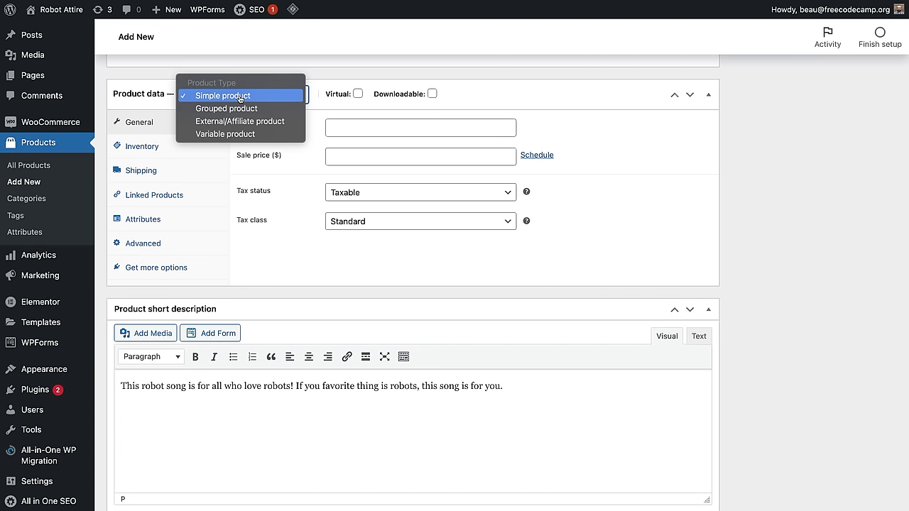
click(240, 96)
click(357, 94)
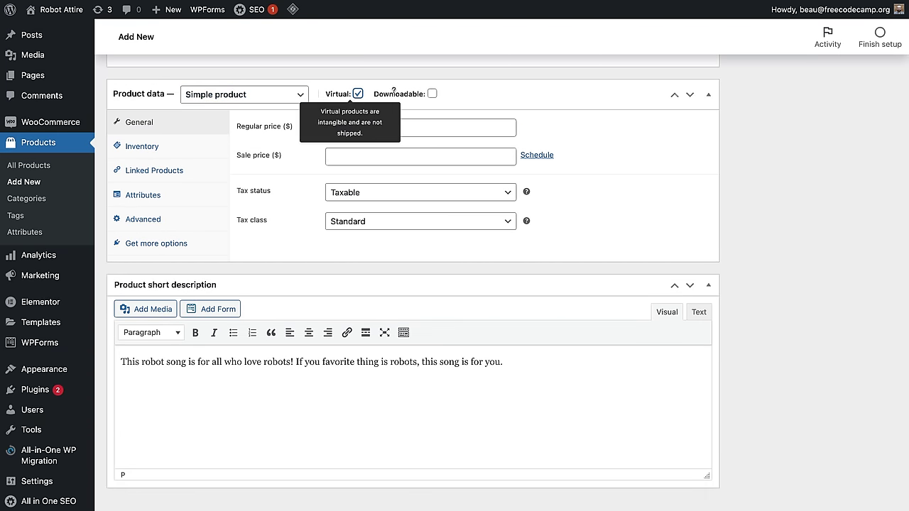
click(432, 95)
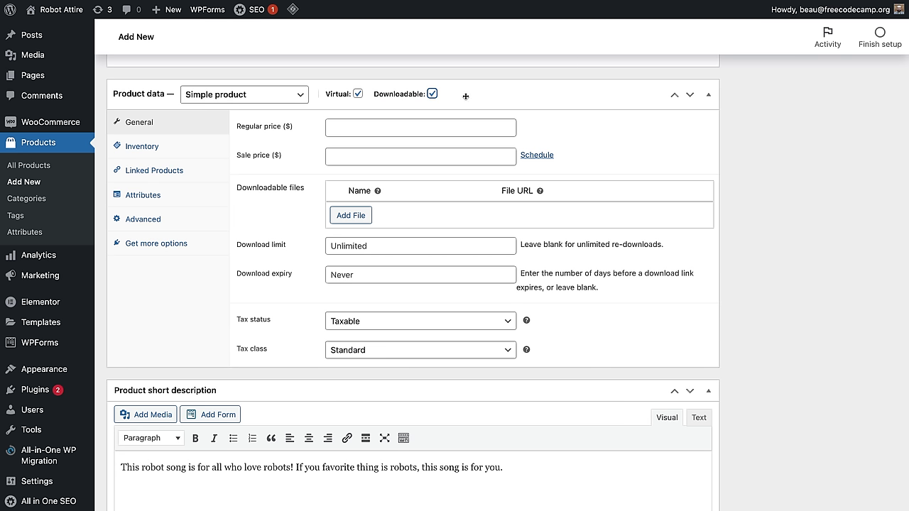
click(364, 129)
text(3)
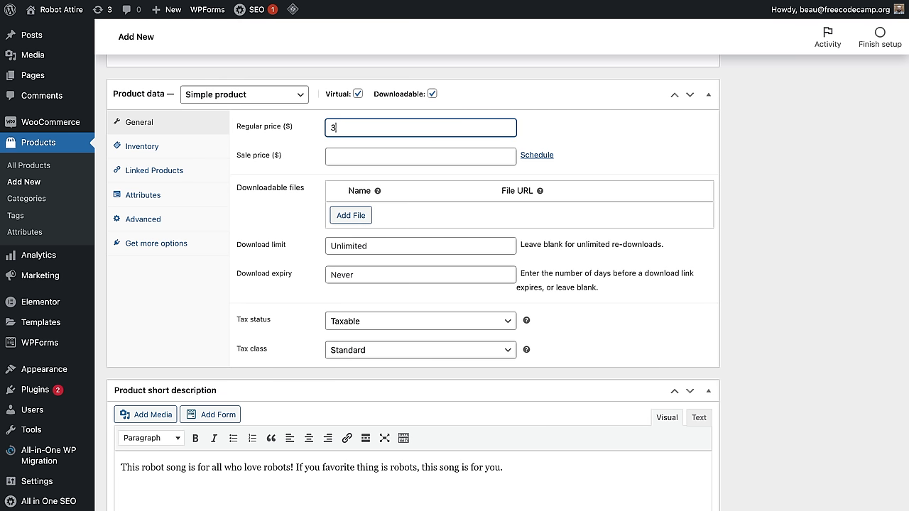
click(816, 255)
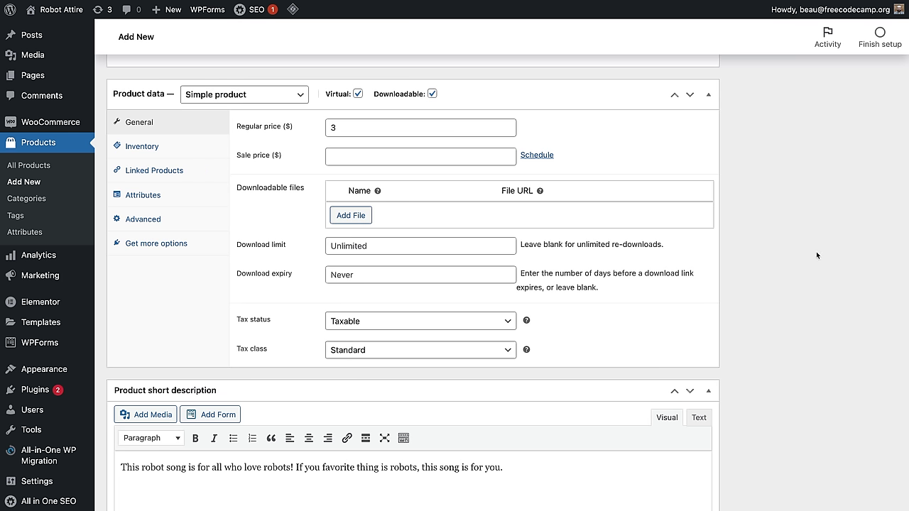
click(368, 215)
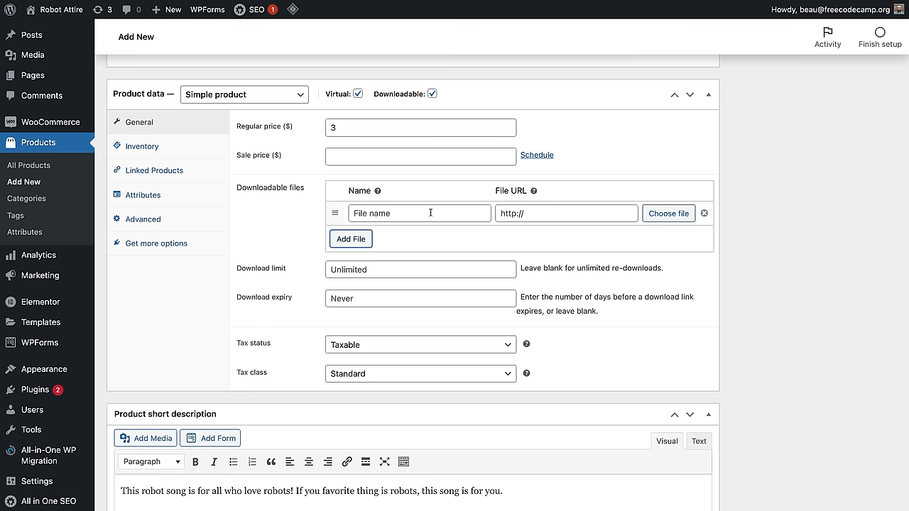
Step: Upload the robotsong mp3 to the Media Library and insert its URL into the download row
click(669, 216)
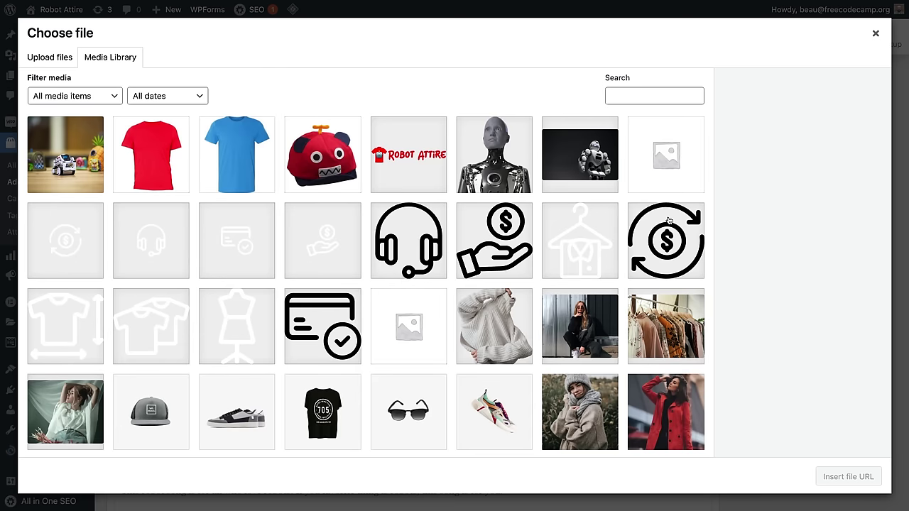
click(54, 64)
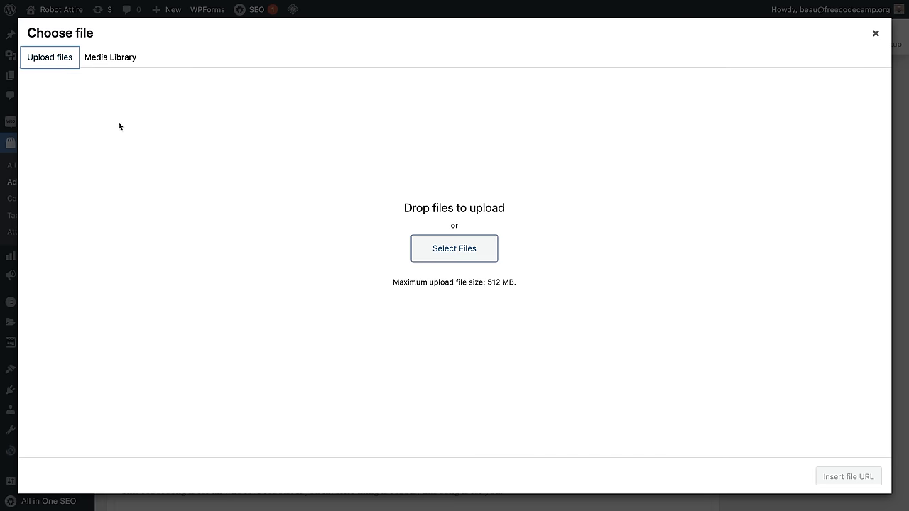
click(453, 247)
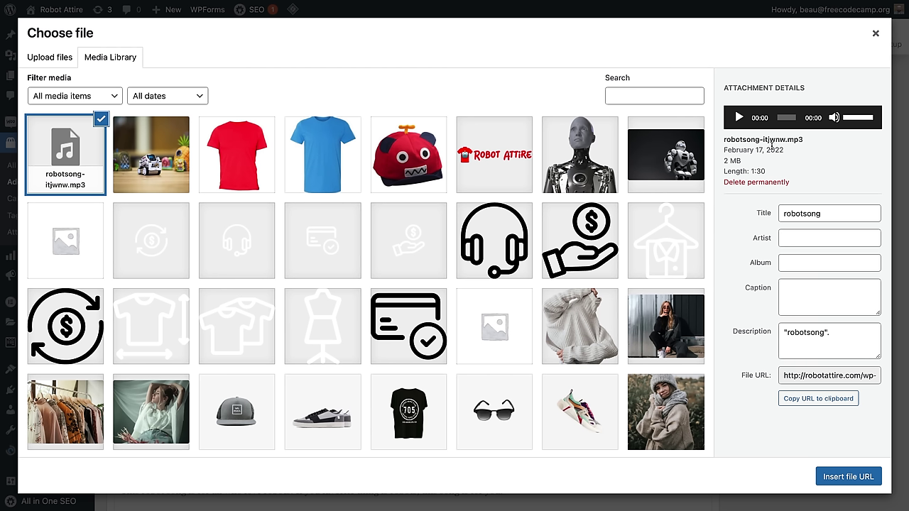
drag(762, 140, 784, 139)
click(840, 478)
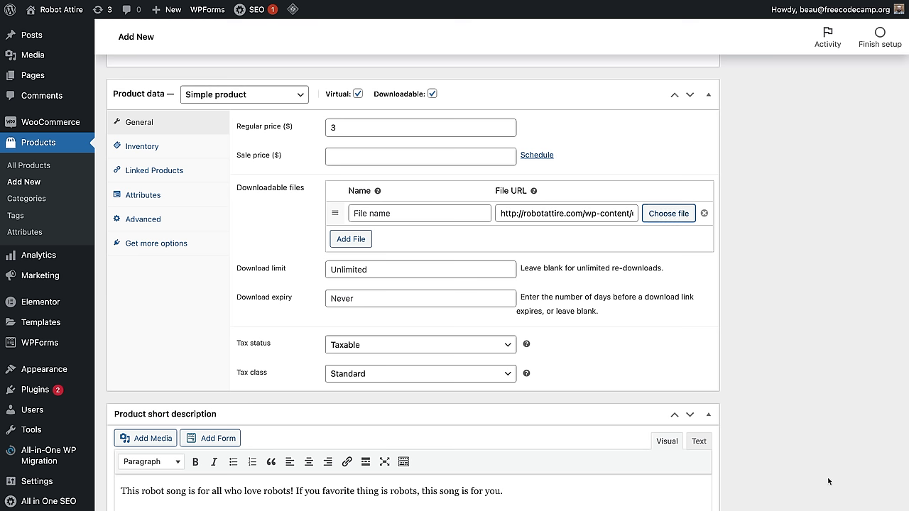
Step: Enter robotsong.mp3 as the download file name and raise download expiry to 7 days
triple_click(548, 213)
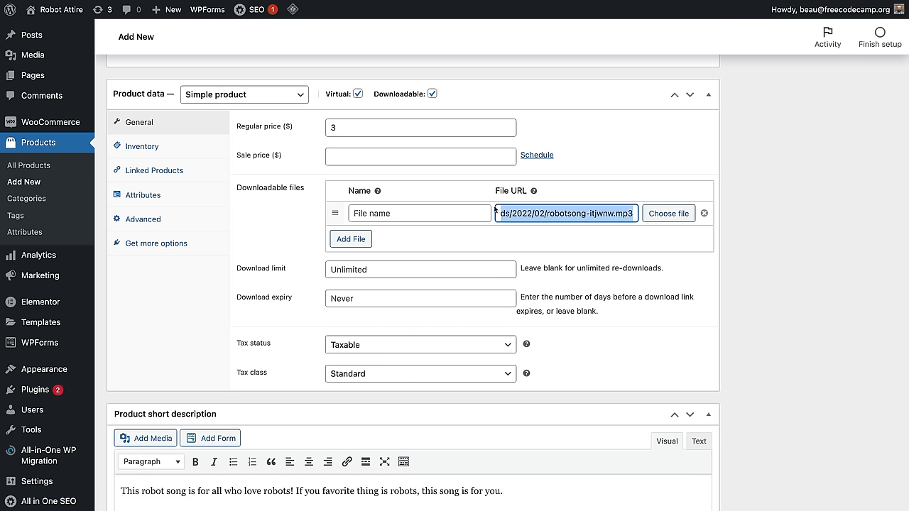
click(407, 211)
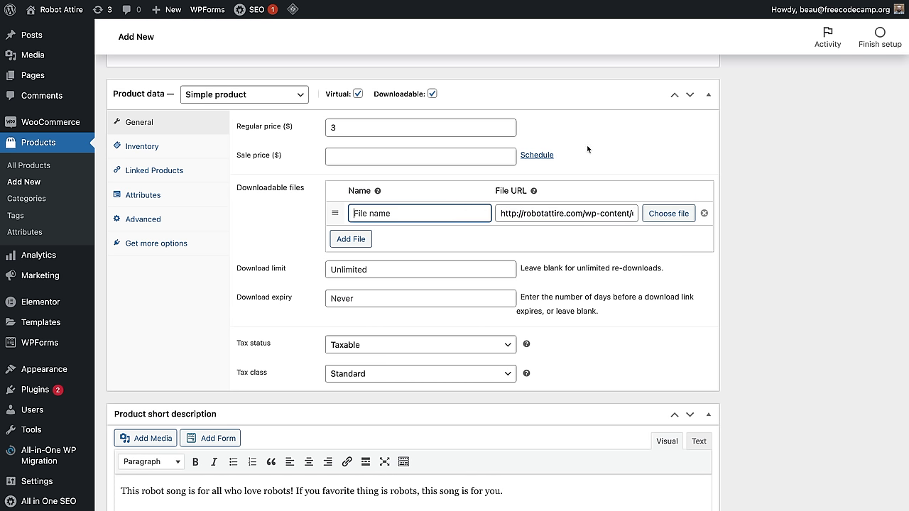
text(robotsong.mp3)
click(458, 284)
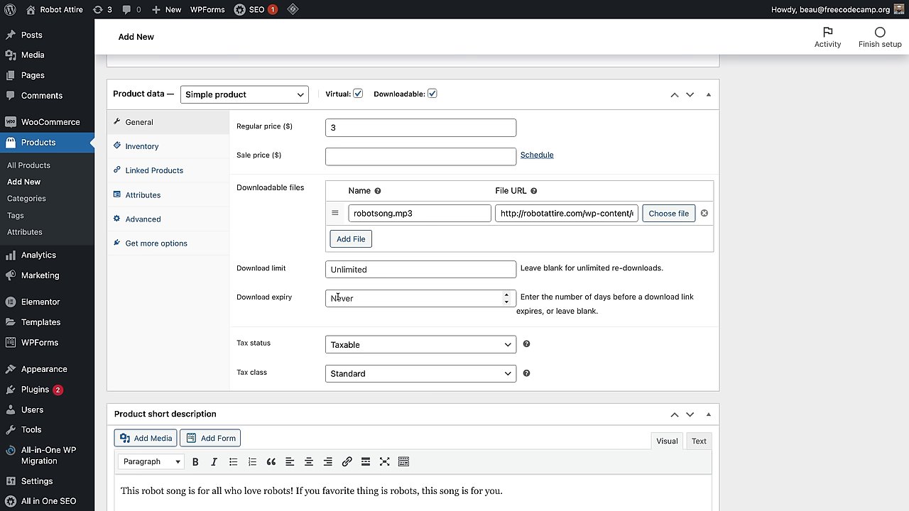
click(507, 294)
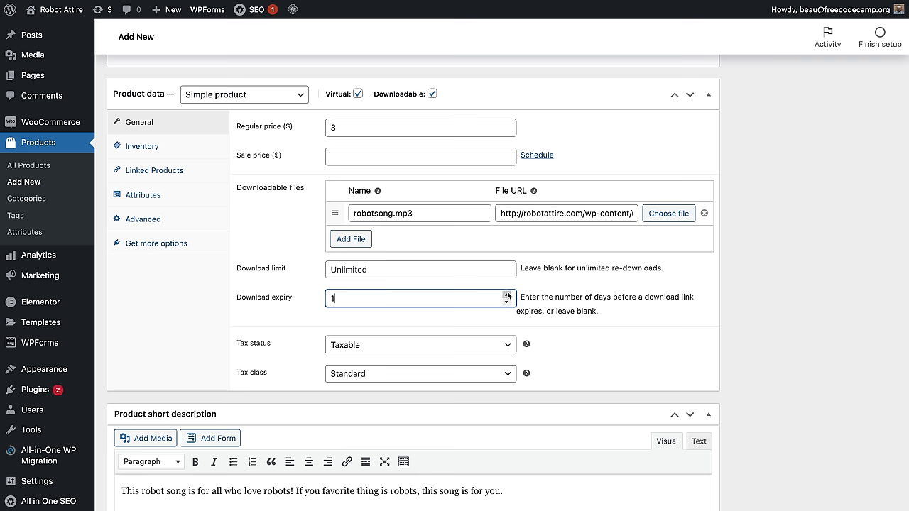
click(507, 294)
click(507, 294)
click(507, 294)
click(507, 294)
click(507, 294)
click(674, 353)
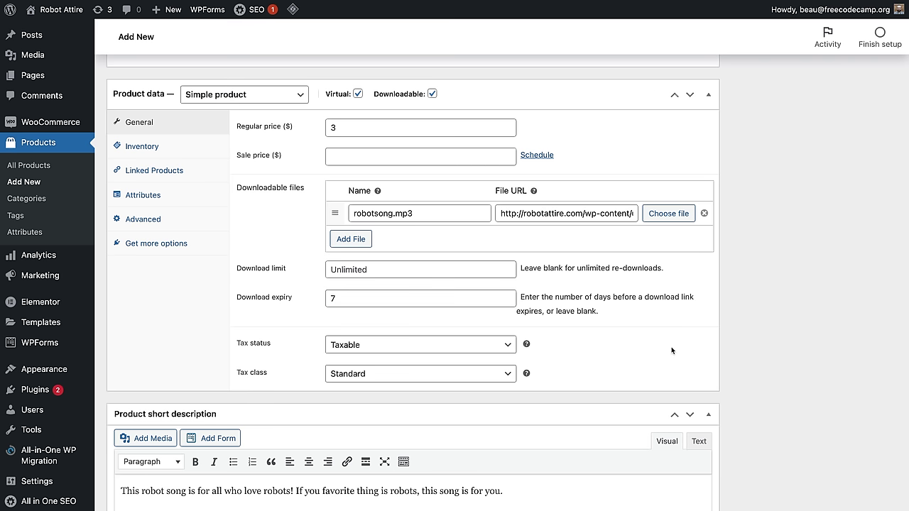
Step: Tick the Accessories category for Robot Song and add the product tag 'song'
scroll(778, 360, up, 10)
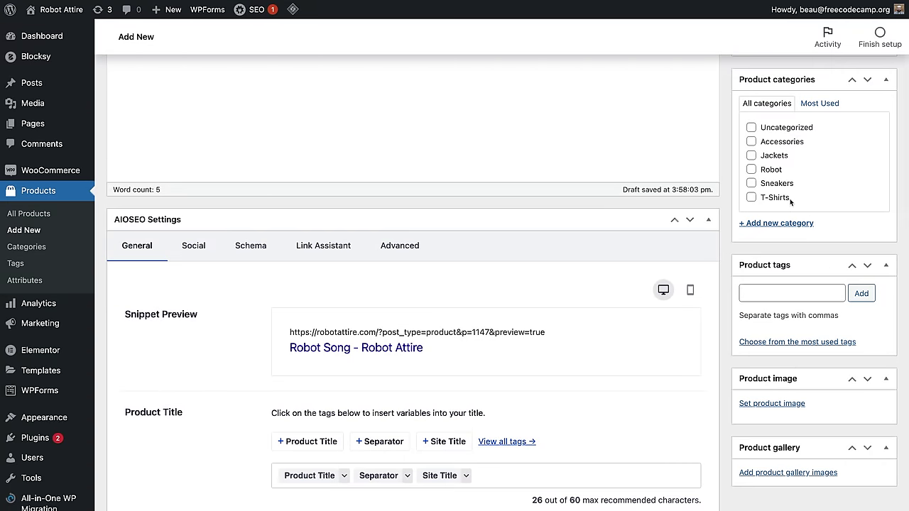
click(751, 142)
click(800, 292)
text(song)
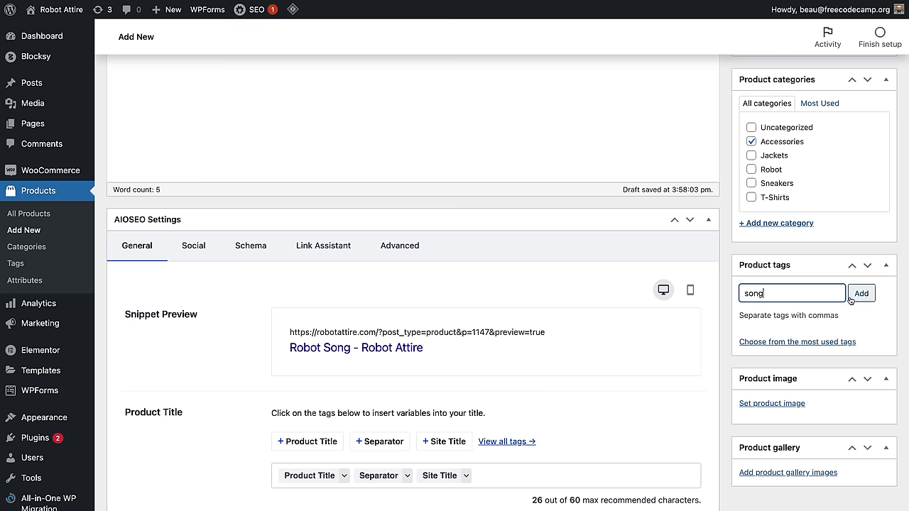
click(859, 297)
scroll(703, 335, up, 3)
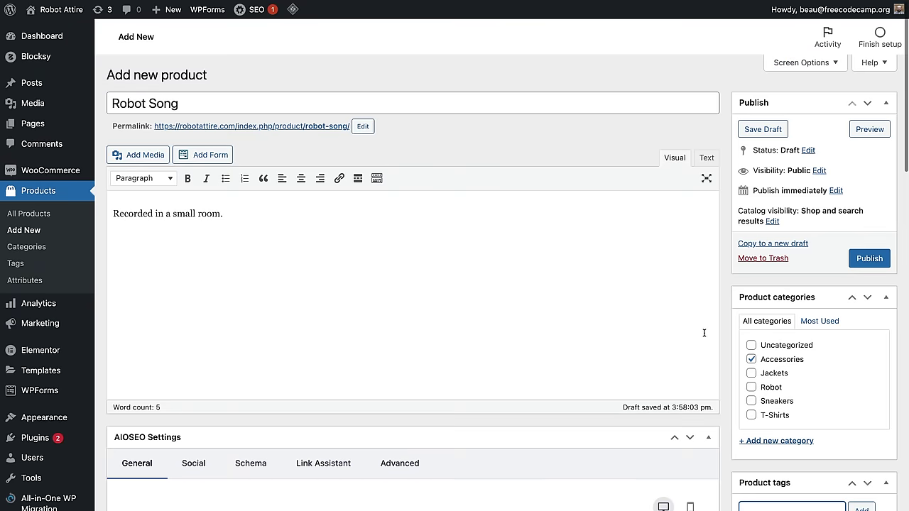
scroll(798, 362, down, 2)
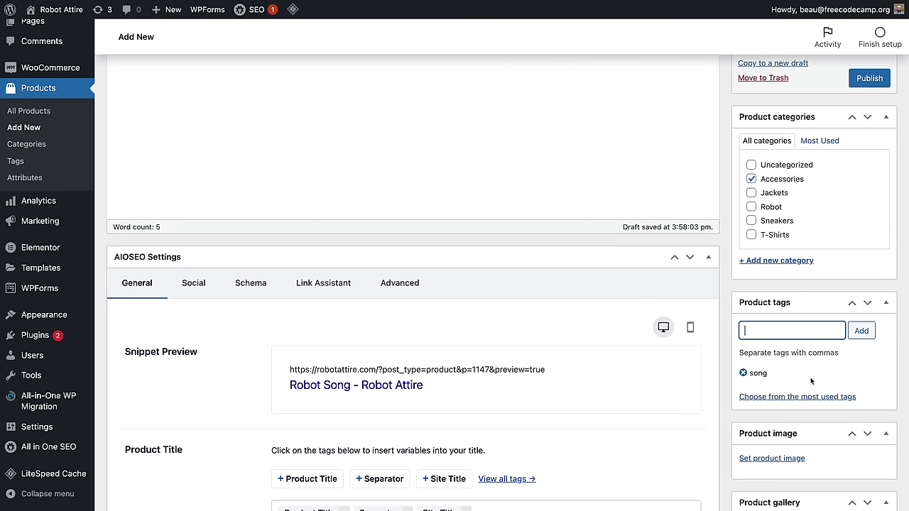
scroll(833, 394, down, 2)
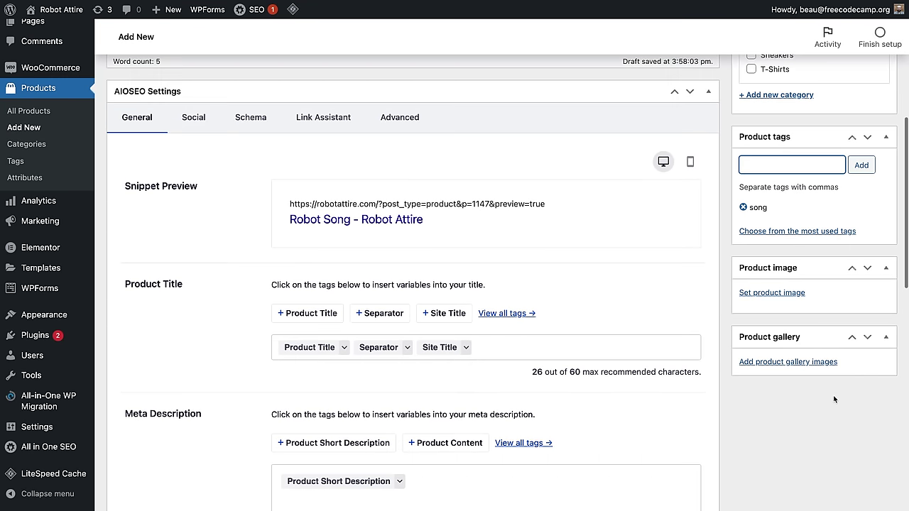
Step: Make the red-sweater headphones photo the product image, then publish Robot Song
click(769, 293)
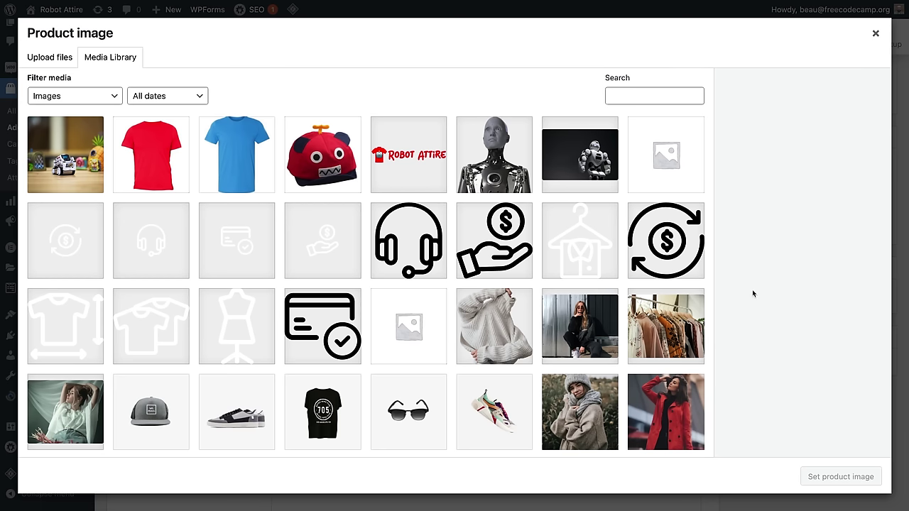
scroll(476, 270, down, 3)
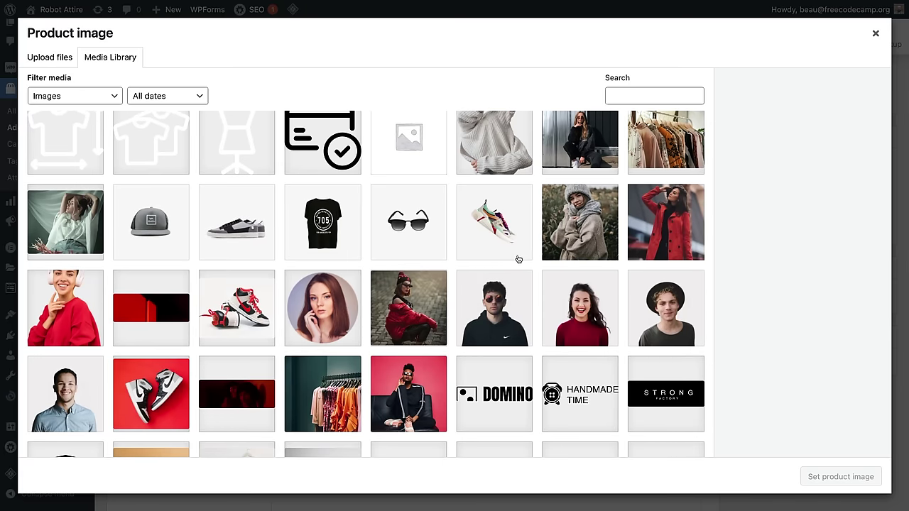
scroll(518, 259, down, 1)
click(38, 262)
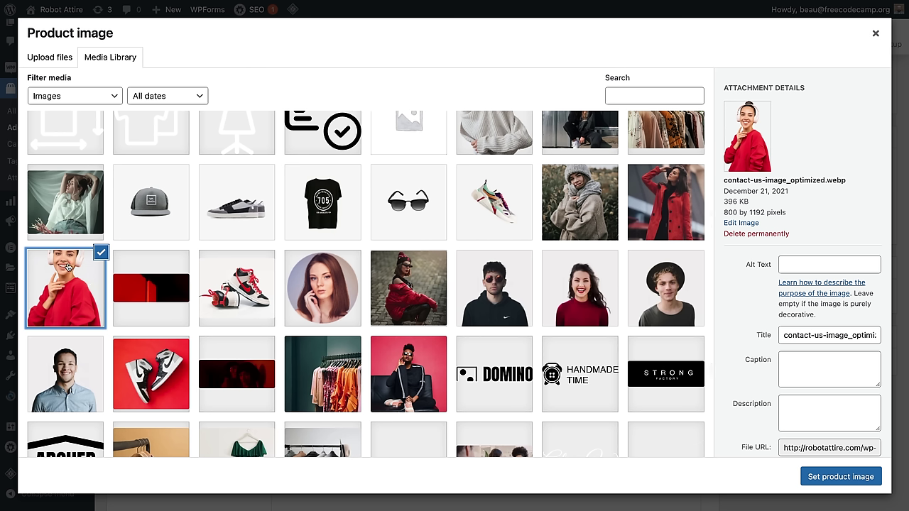
click(828, 471)
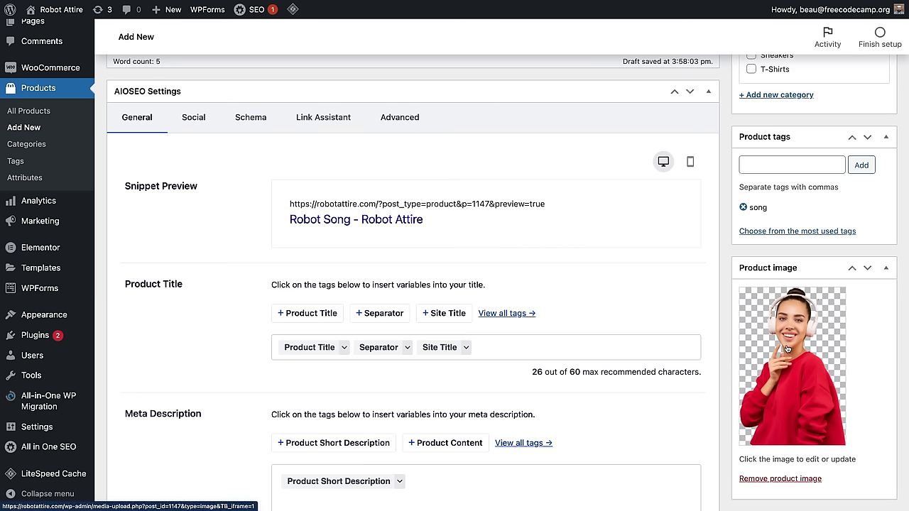
scroll(780, 348, up, 5)
click(861, 262)
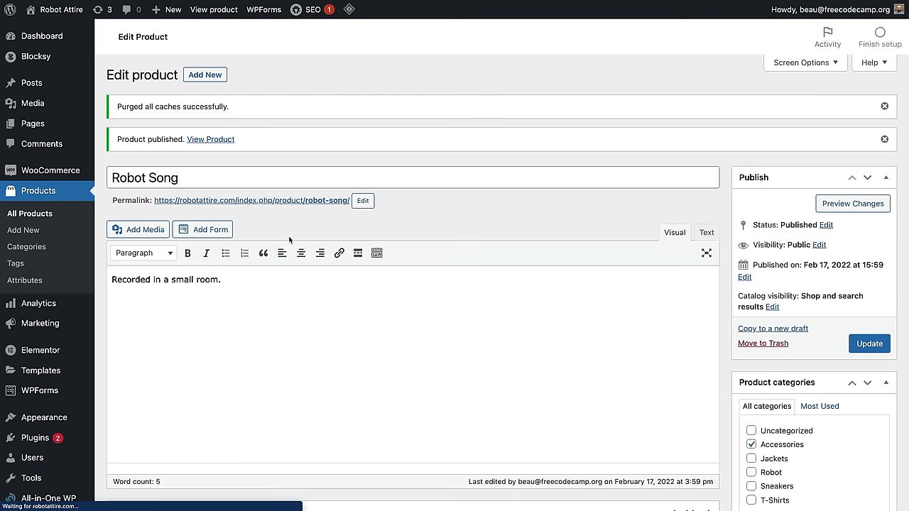
Step: View the published Robot Song page on the storefront and add it to the cart
click(211, 140)
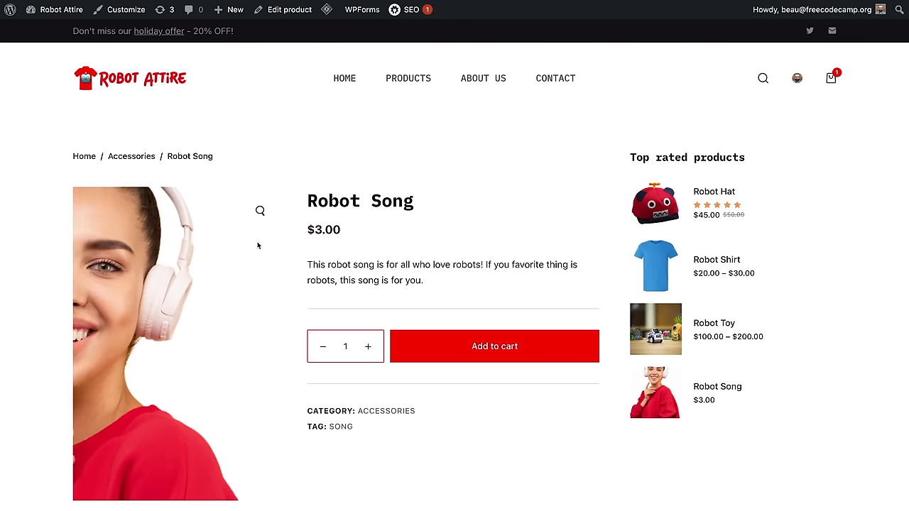
scroll(462, 246, down, 2)
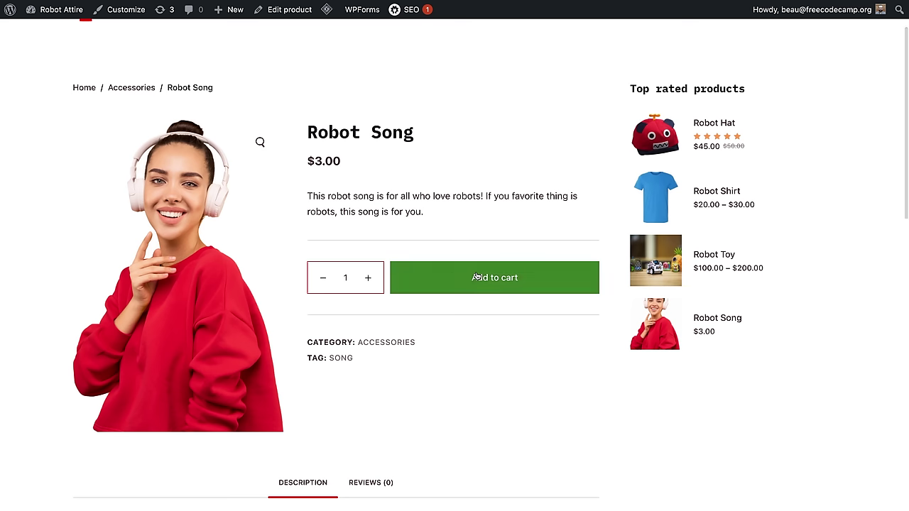
click(494, 277)
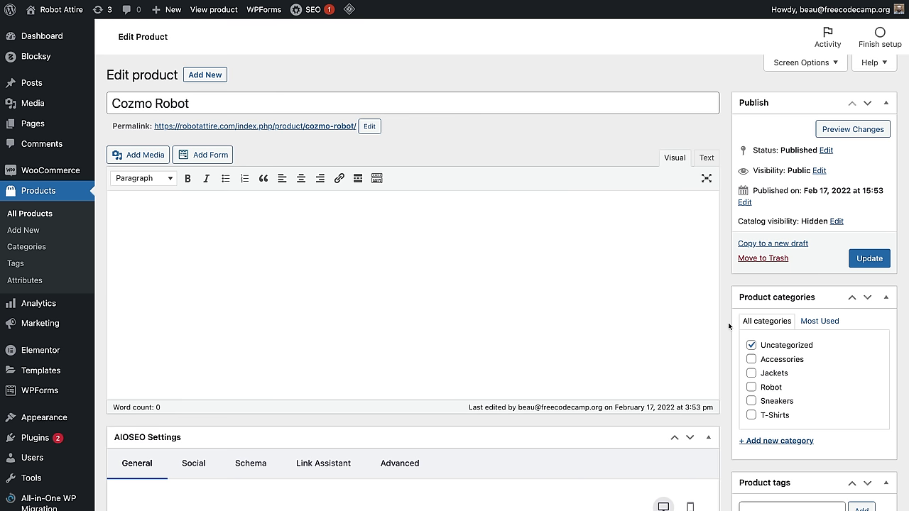
Step: Search plugins for 'stripe', then install and activate WooCommerce Stripe Payment Gateway
click(36, 437)
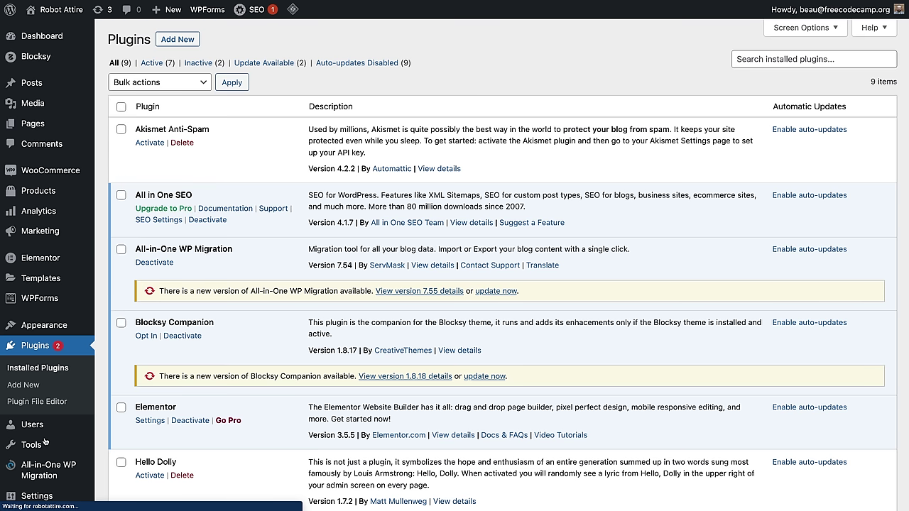
key(ctrl+plus)
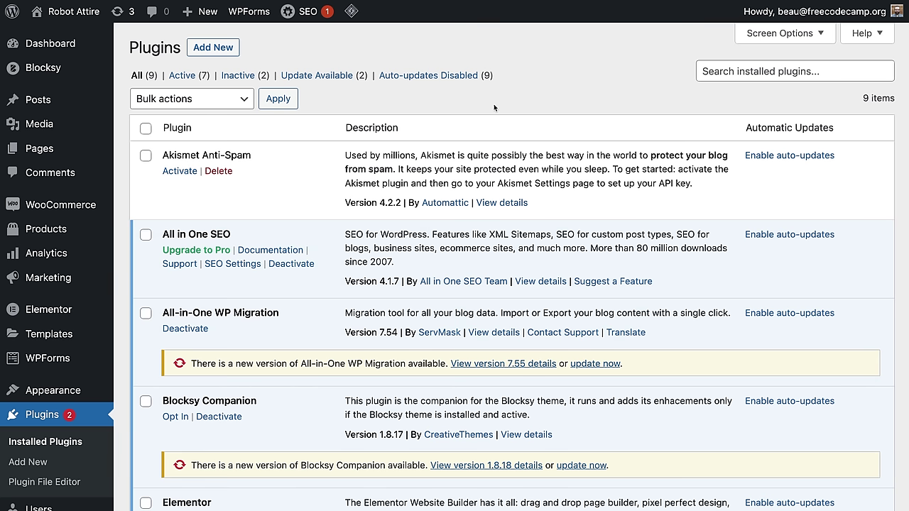
click(207, 47)
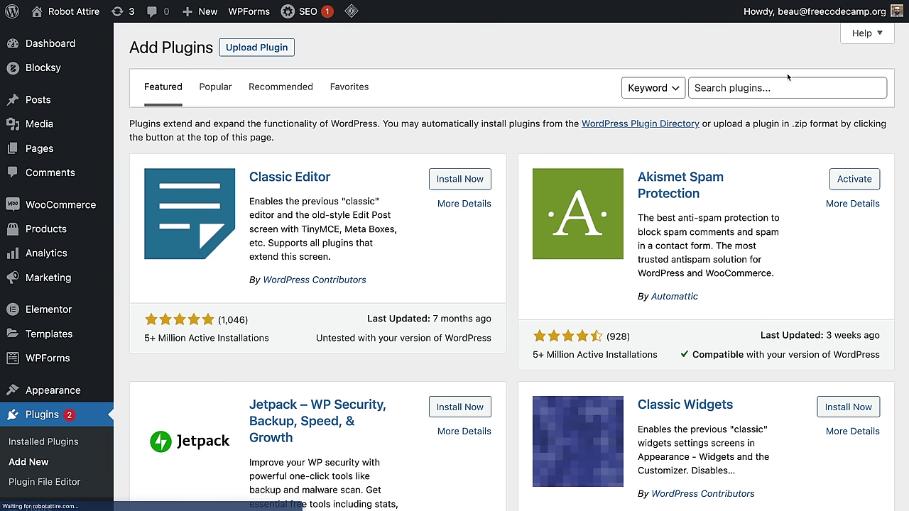
click(785, 86)
text(stri)
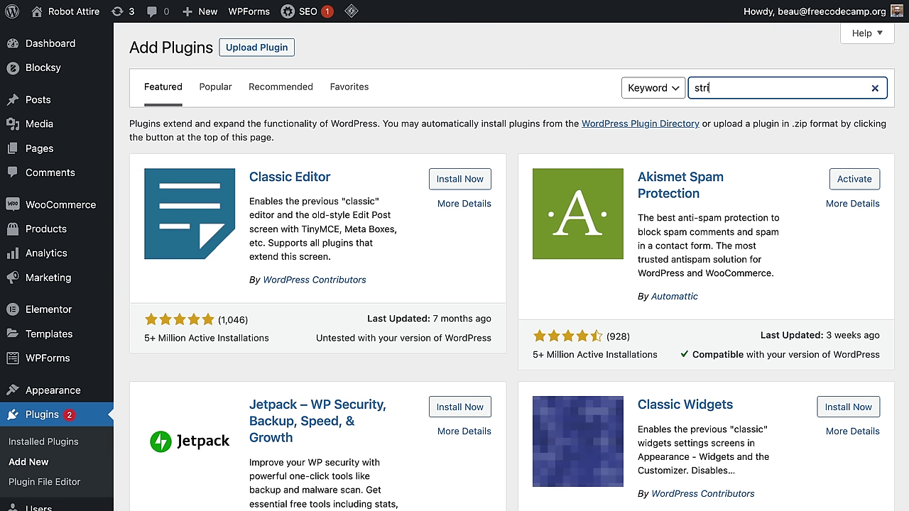
text(pe)
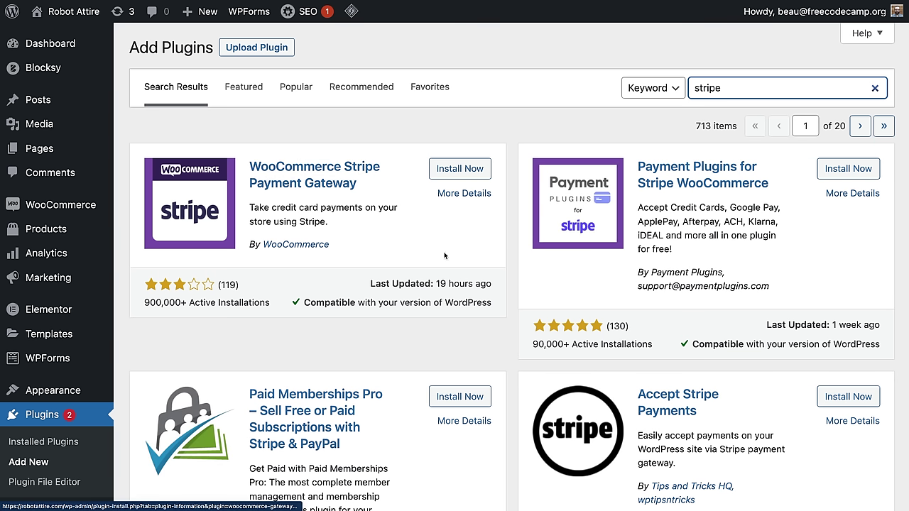
click(479, 174)
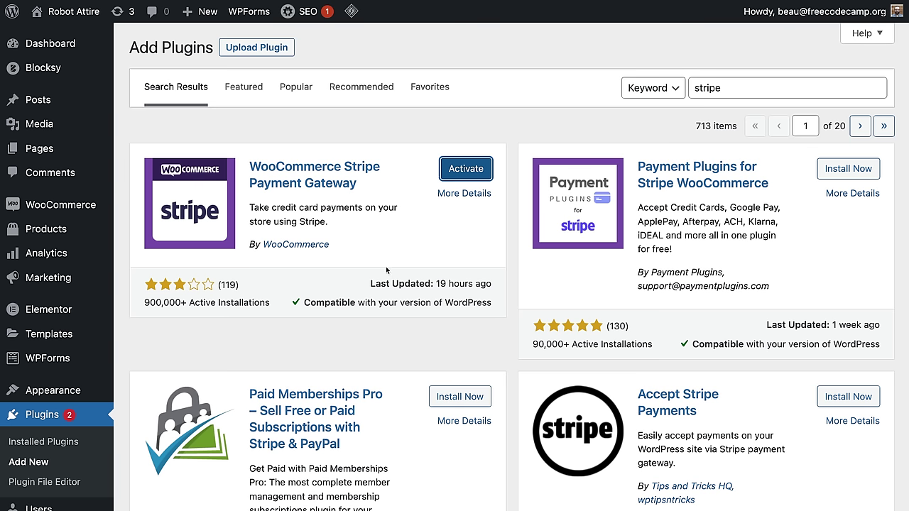
click(479, 169)
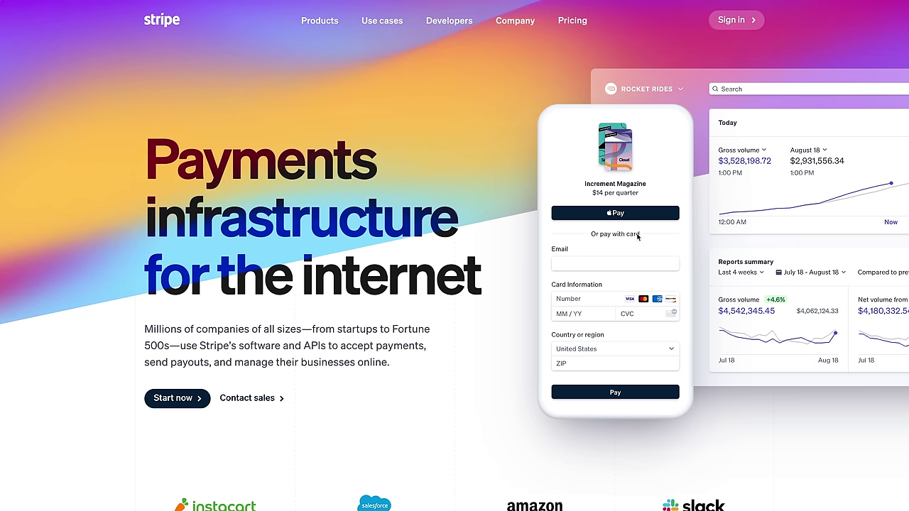
Step: Go from the stripe.com sign-in page to the Stripe account sign-up form
click(746, 27)
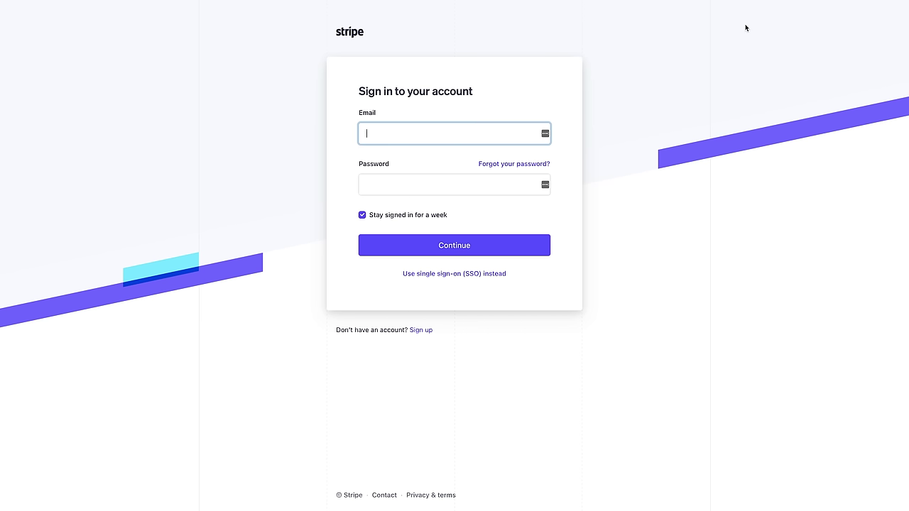
click(424, 331)
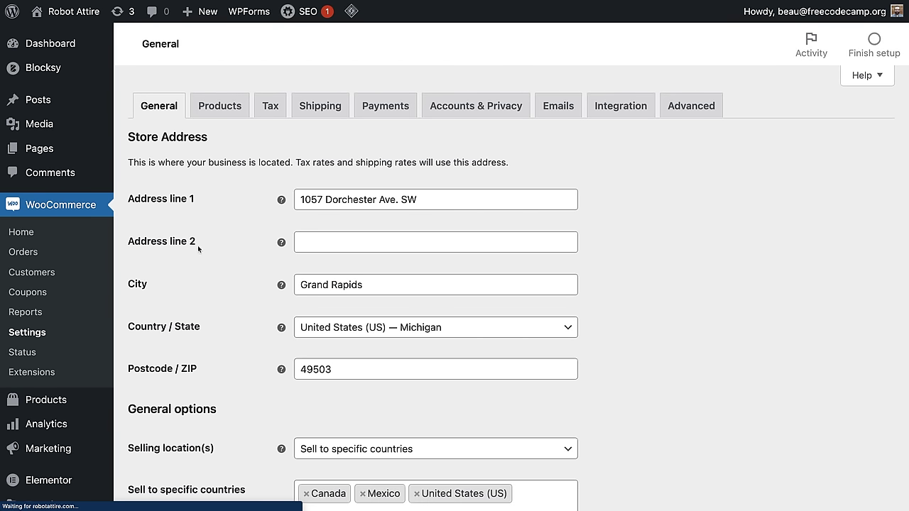
Step: Turn on the Stripe – Credit Card method in WooCommerce Payments settings
click(386, 107)
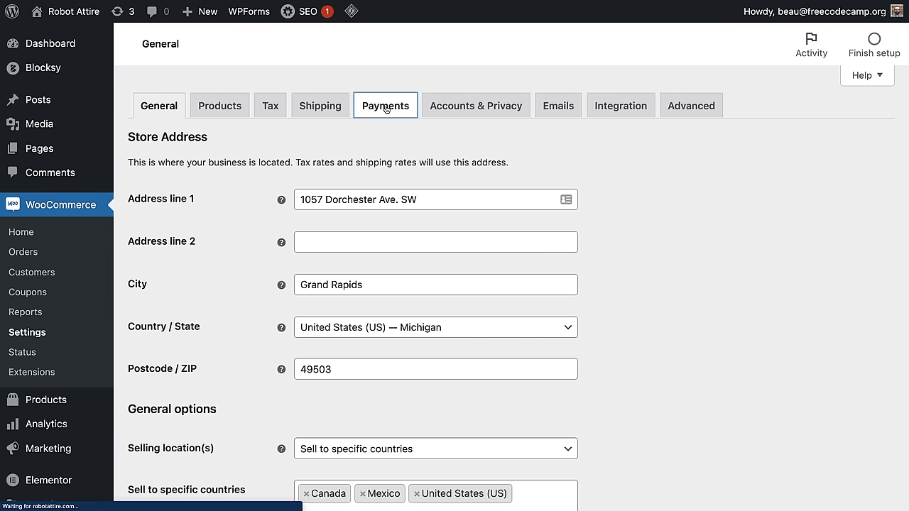
scroll(541, 249, down, 1)
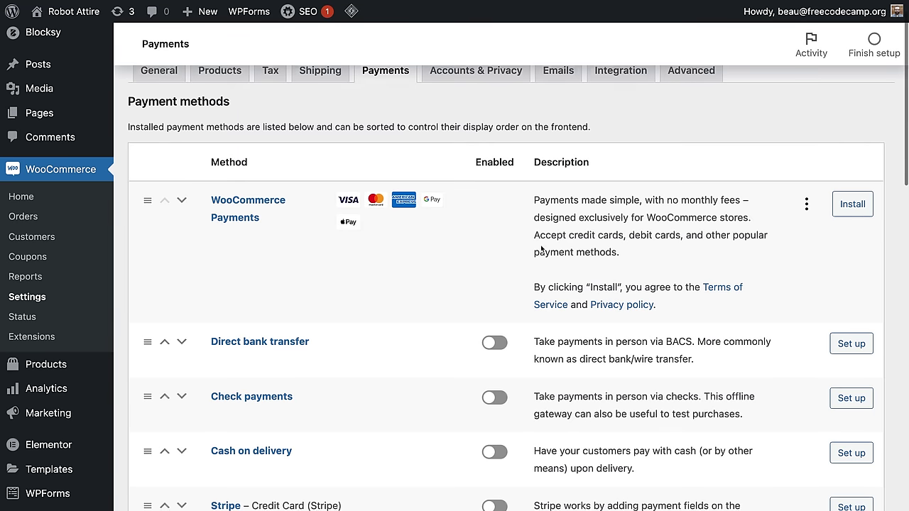
scroll(541, 249, down, 5)
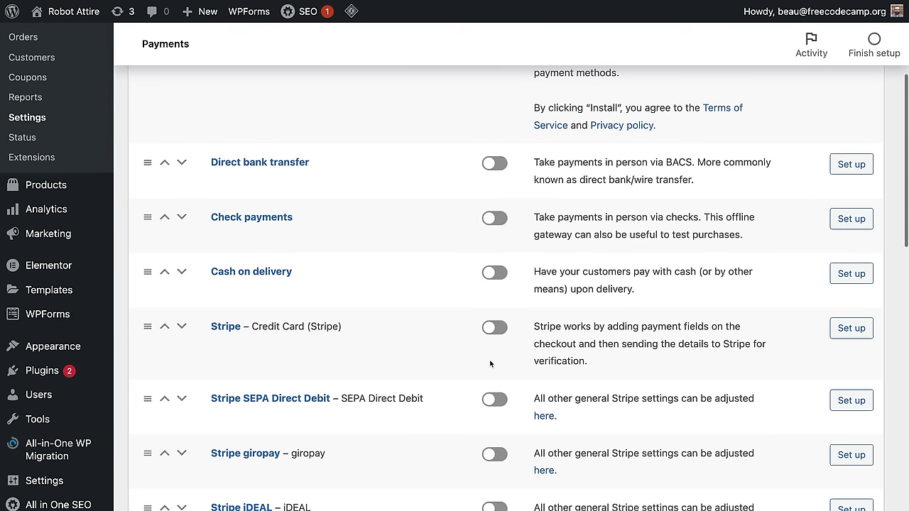
click(494, 329)
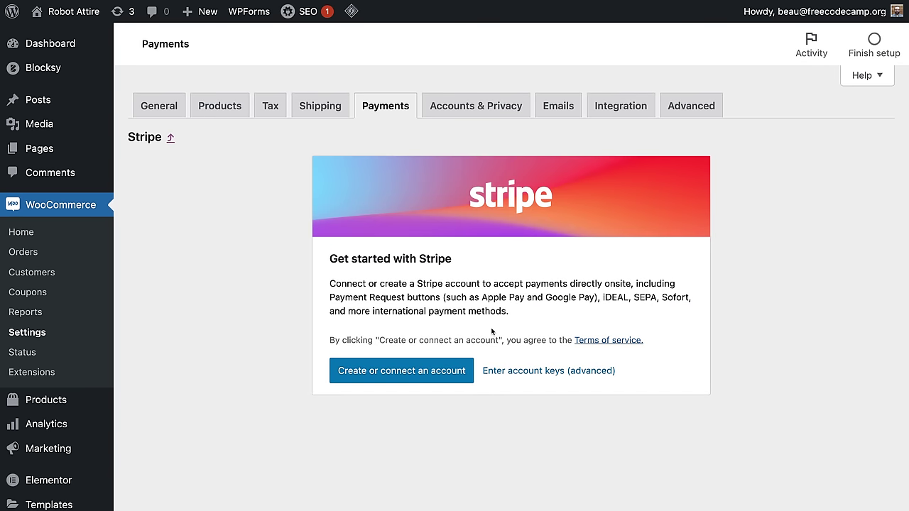
drag(379, 282, 565, 280)
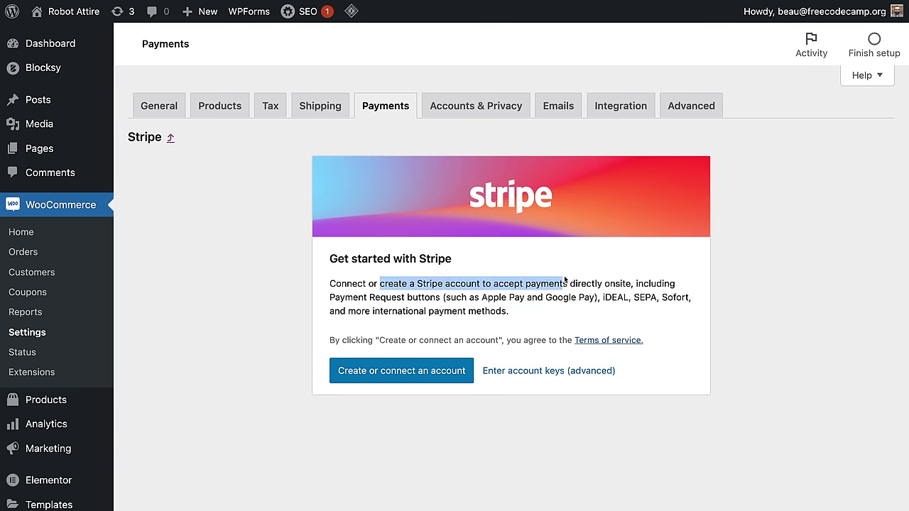
click(536, 285)
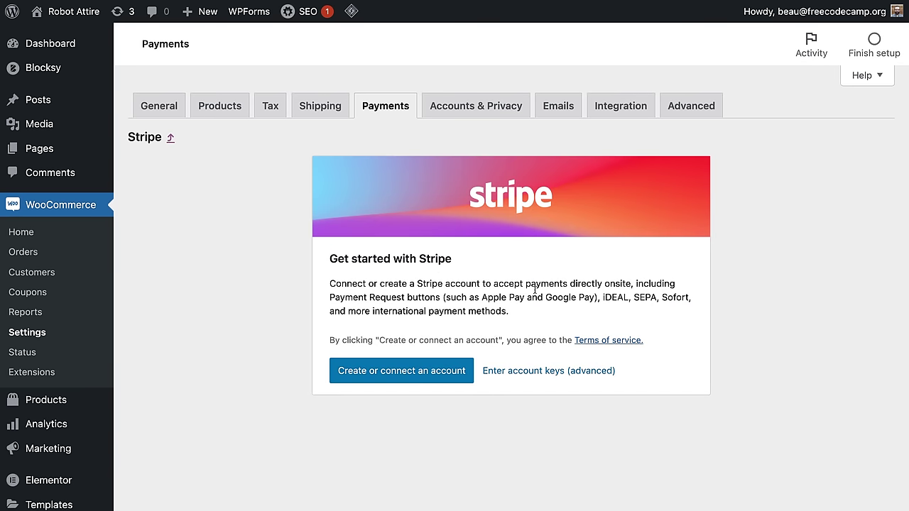
Step: Start creating or connecting a Stripe account and enter the mobile number field
click(405, 374)
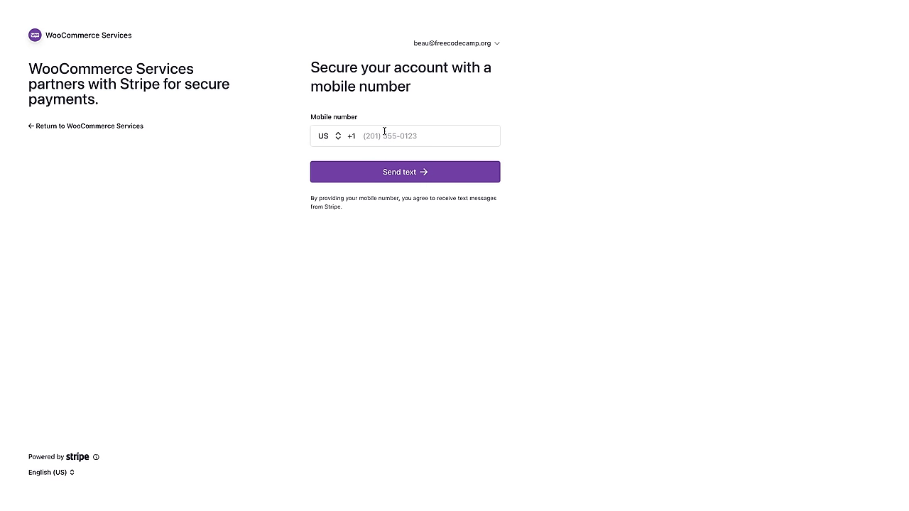
click(386, 135)
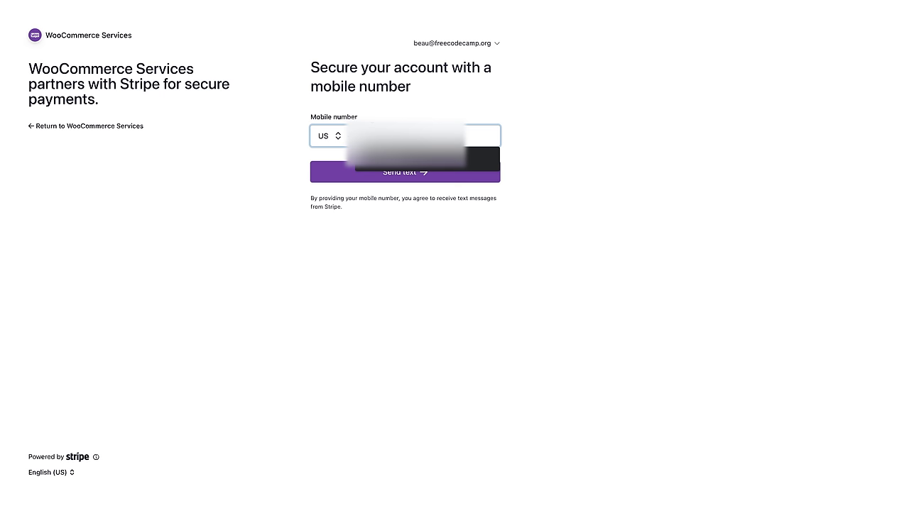
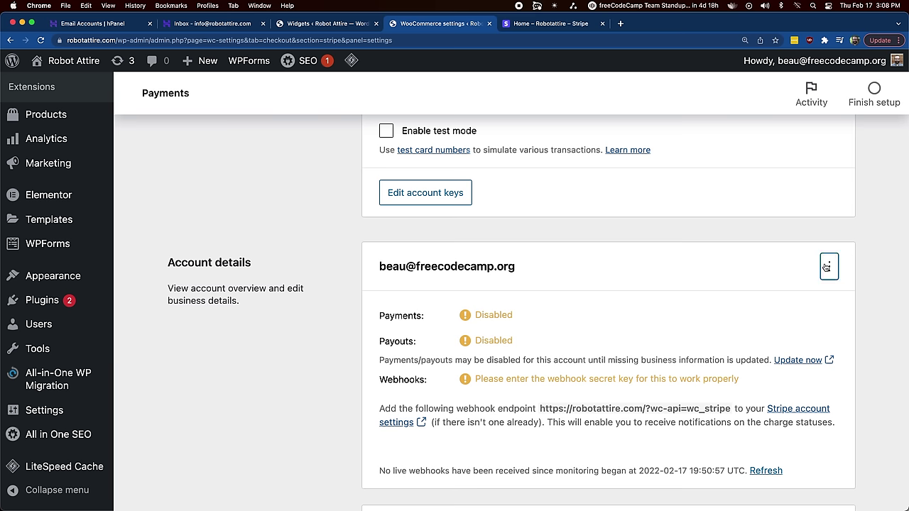
Step: Copy the webhook endpoint URL from the live account keys dialog and open Stripe's webhook settings
click(828, 268)
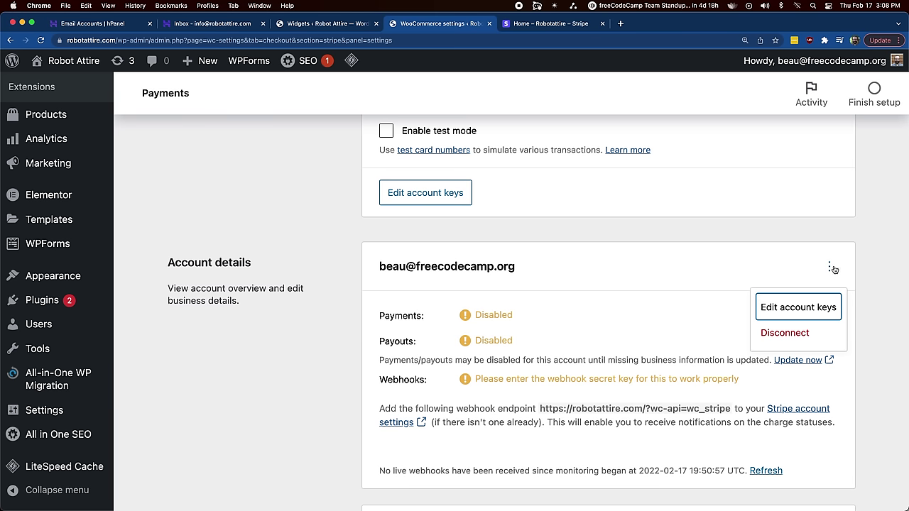
click(796, 312)
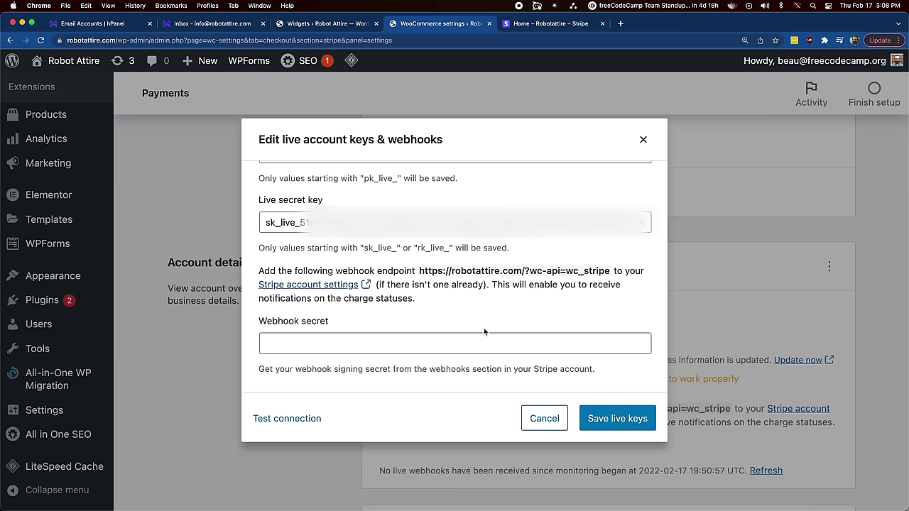
drag(419, 271, 609, 272)
key(super+c)
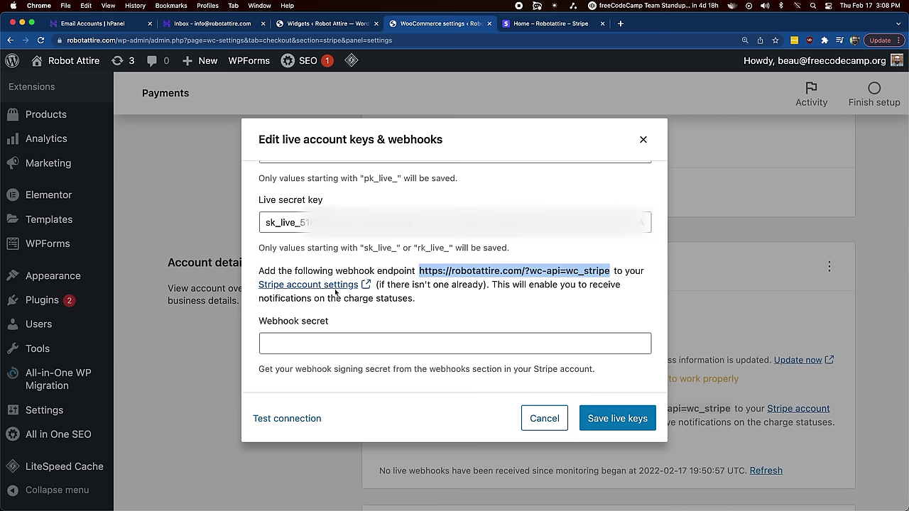
click(334, 286)
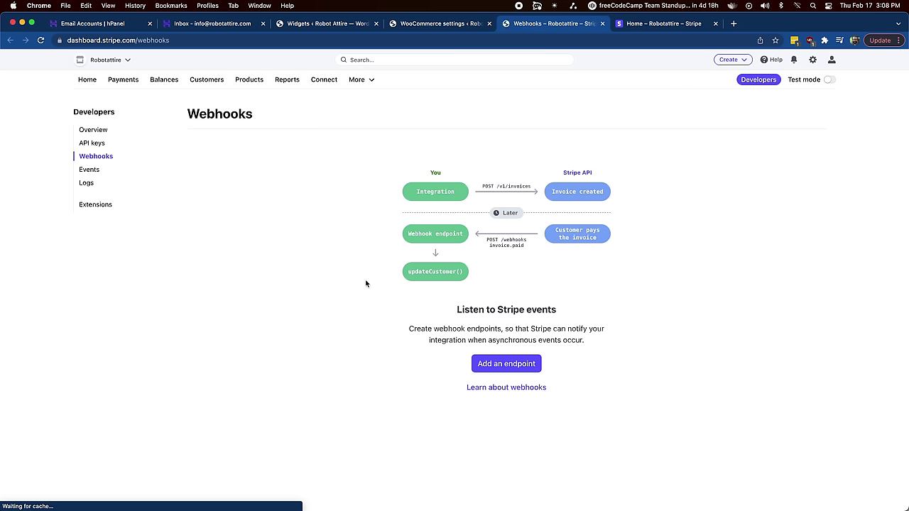
click(519, 364)
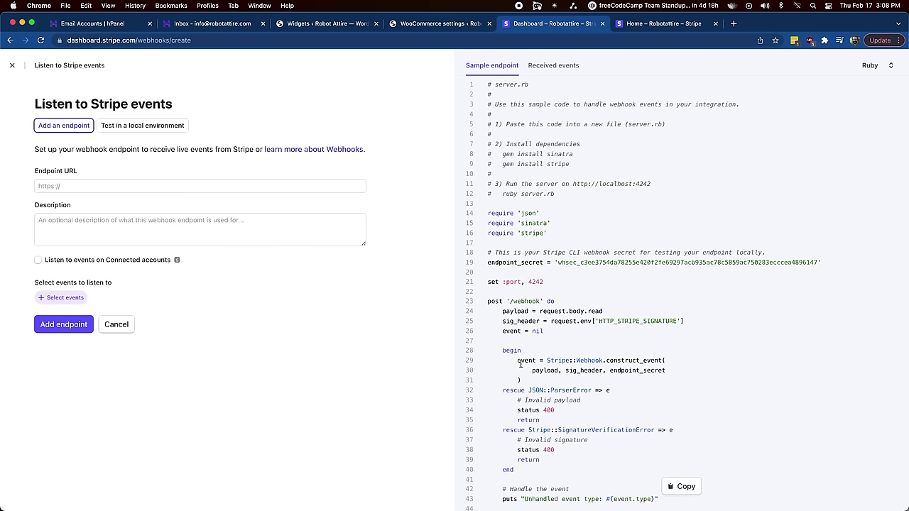
click(84, 187)
key(super+v)
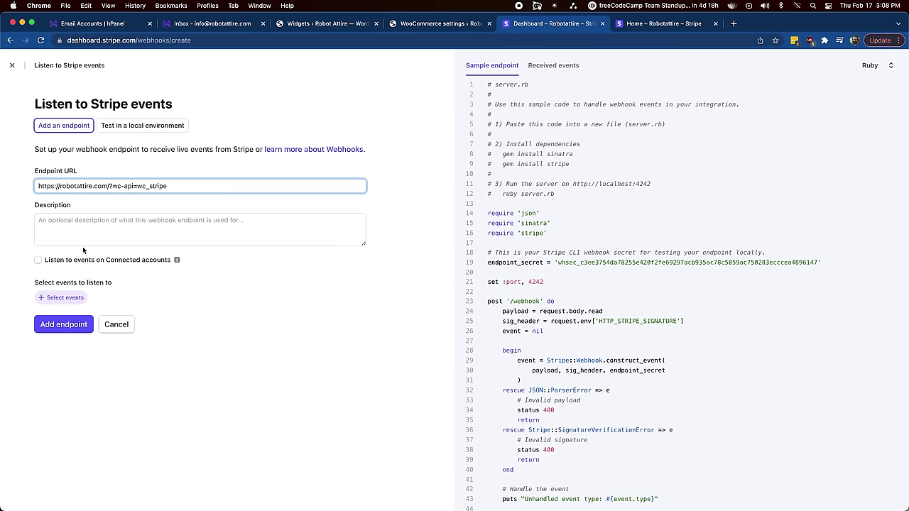
click(79, 328)
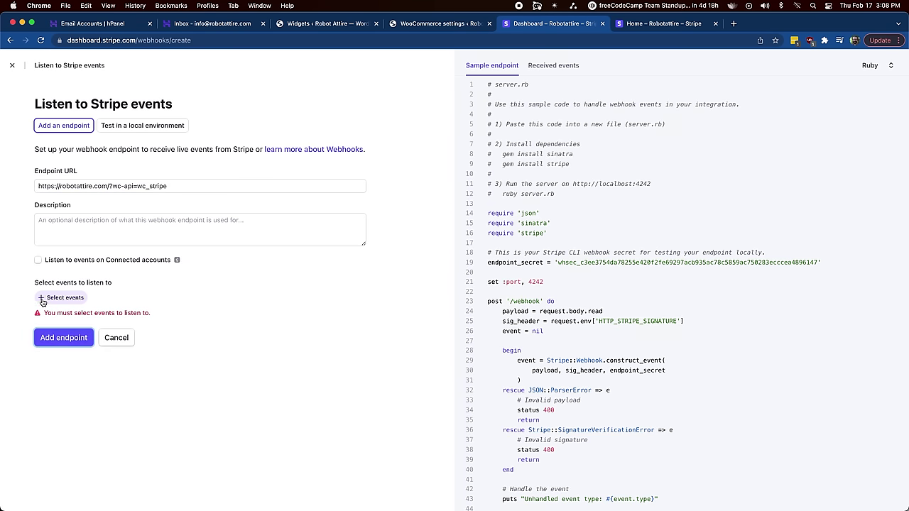
click(44, 300)
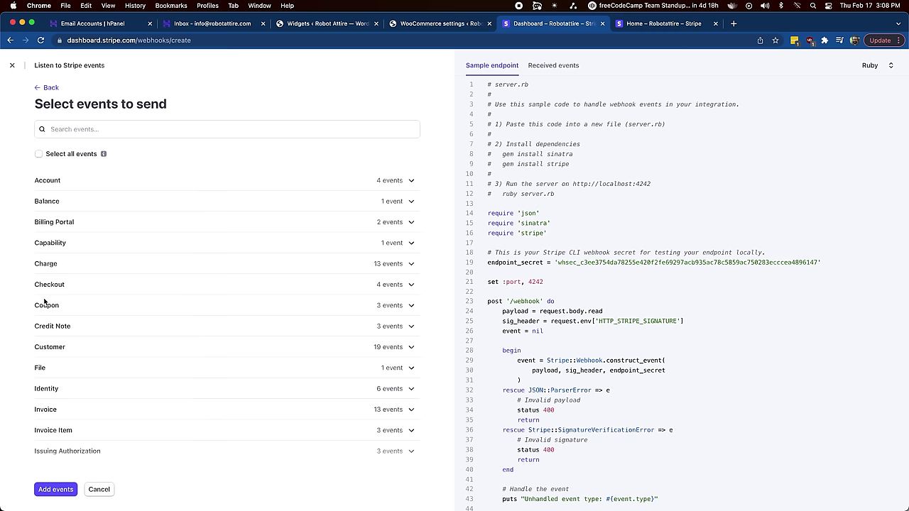
click(38, 153)
click(56, 489)
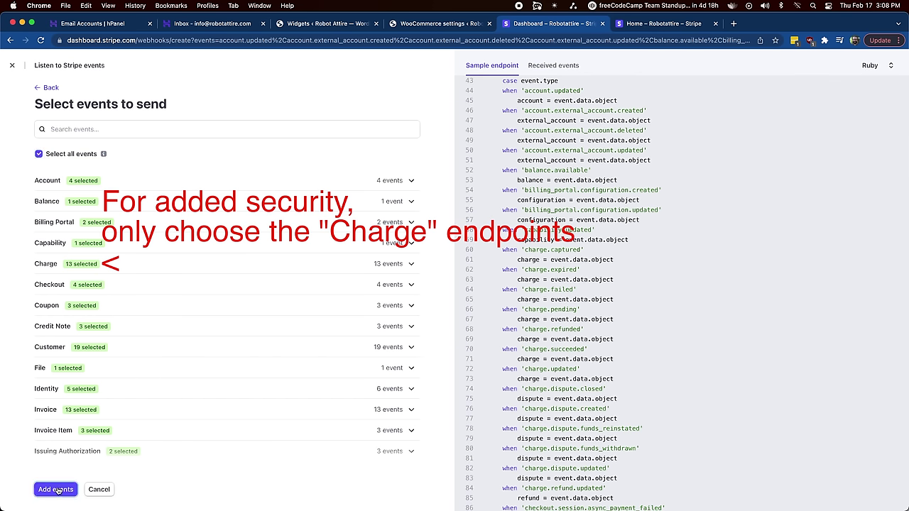
Step: Create the endpoint listening for 179 events and copy its webhook ID
scroll(80, 465, down, 15)
scroll(79, 465, down, 5)
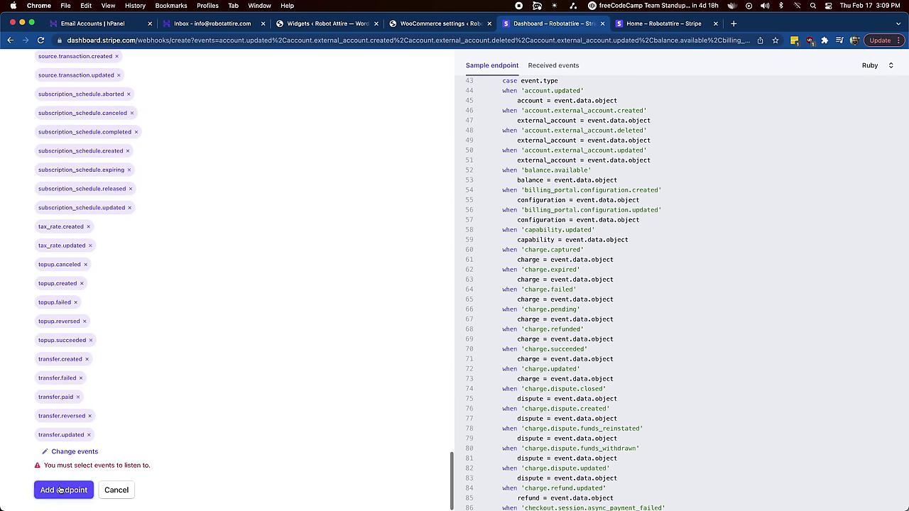
click(63, 490)
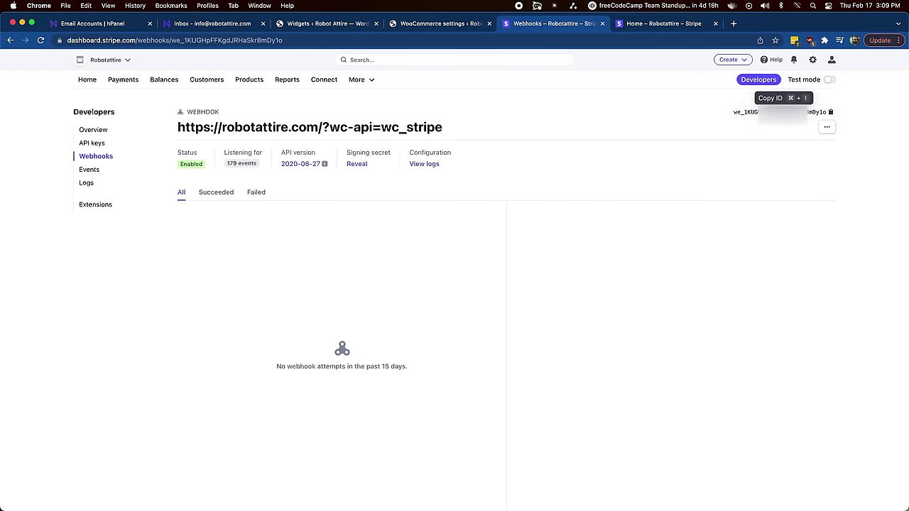
click(781, 112)
click(440, 24)
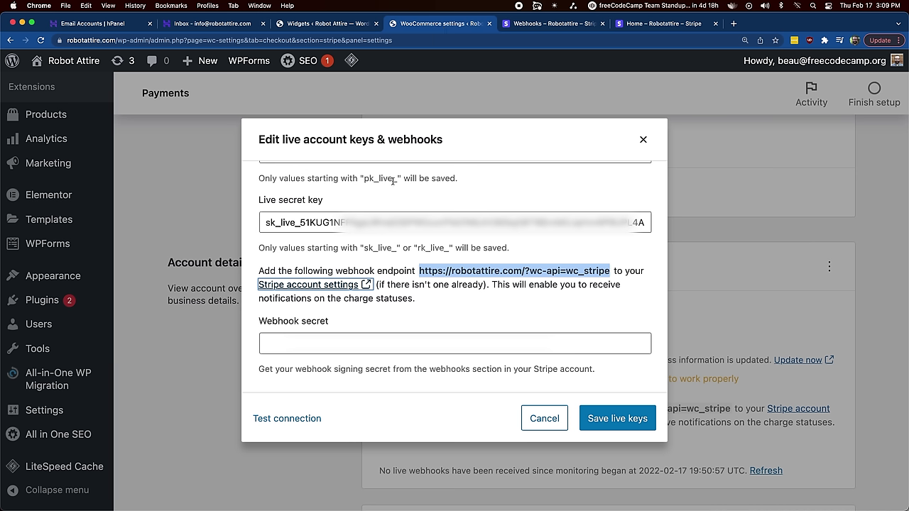
Step: Paste the webhook ID as the Webhook secret, save the live keys, and enable test mode
click(267, 344)
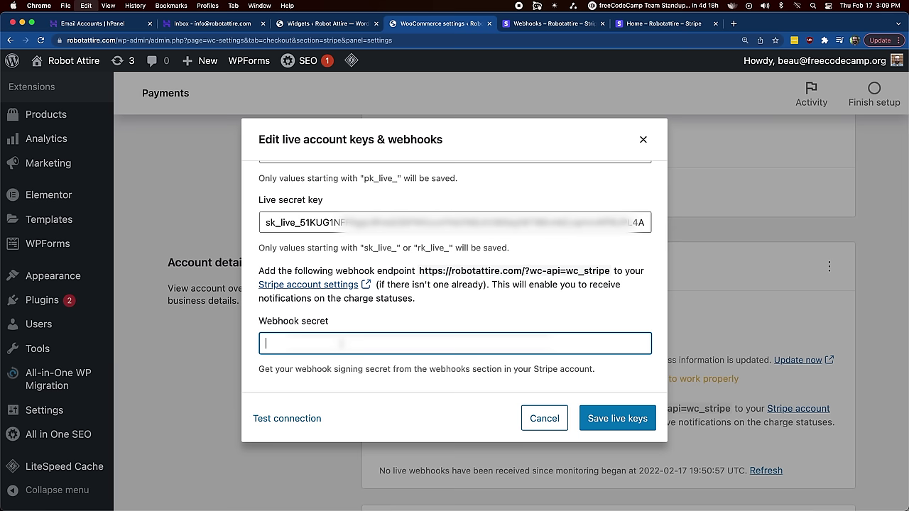
key(super+v)
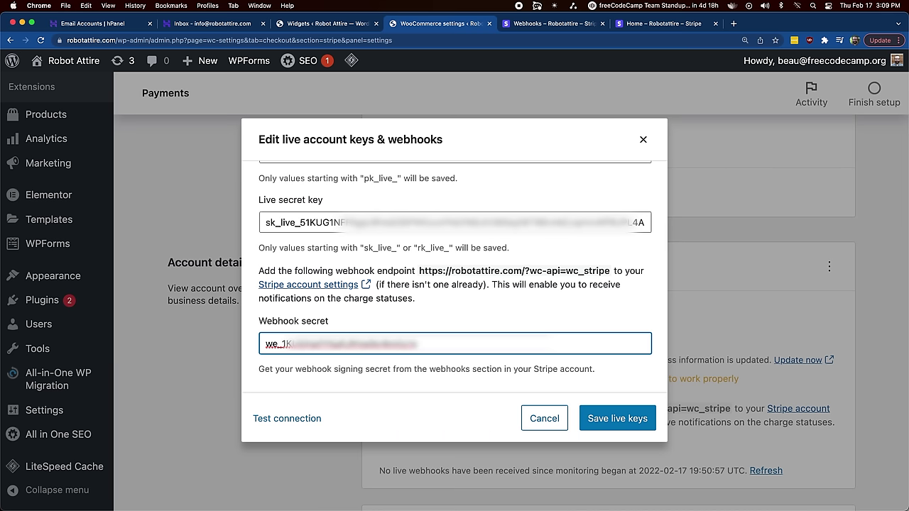
click(618, 421)
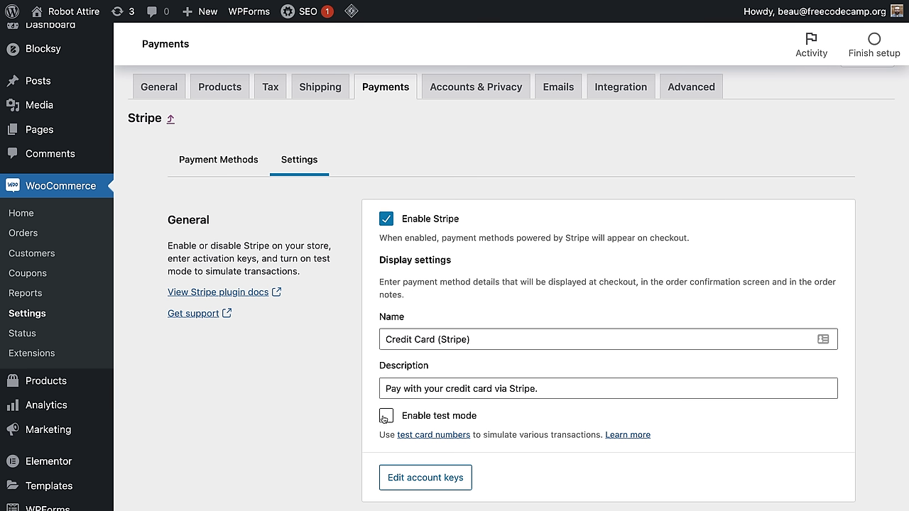
click(386, 415)
Step: Turn Stripe test mode back off and look up Stripe's test card numbers
click(387, 420)
click(436, 436)
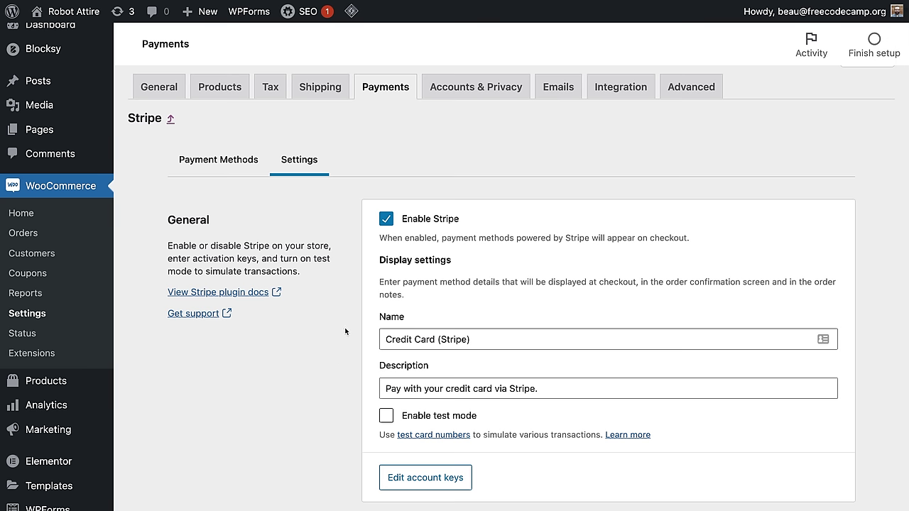
scroll(345, 332, up, 1)
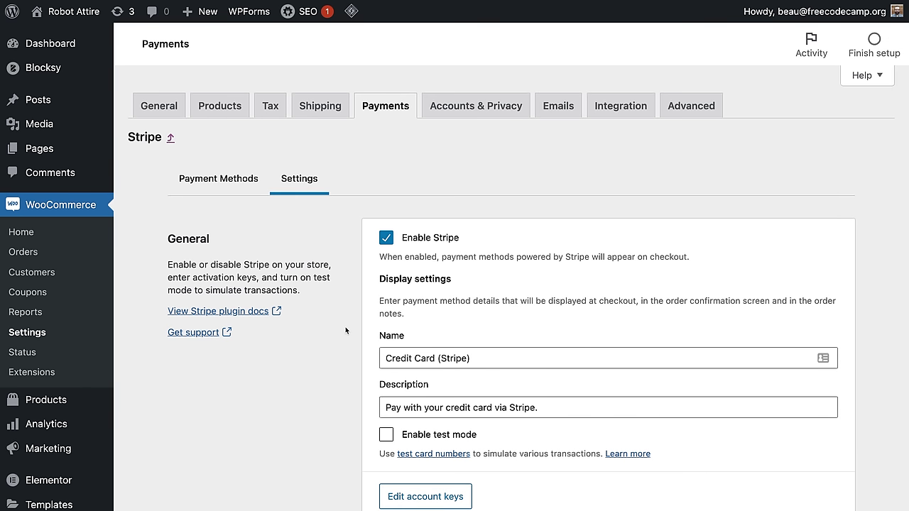
Step: Review the Payments tab's methods, with Stripe – Credit Card enabled and others off
click(386, 108)
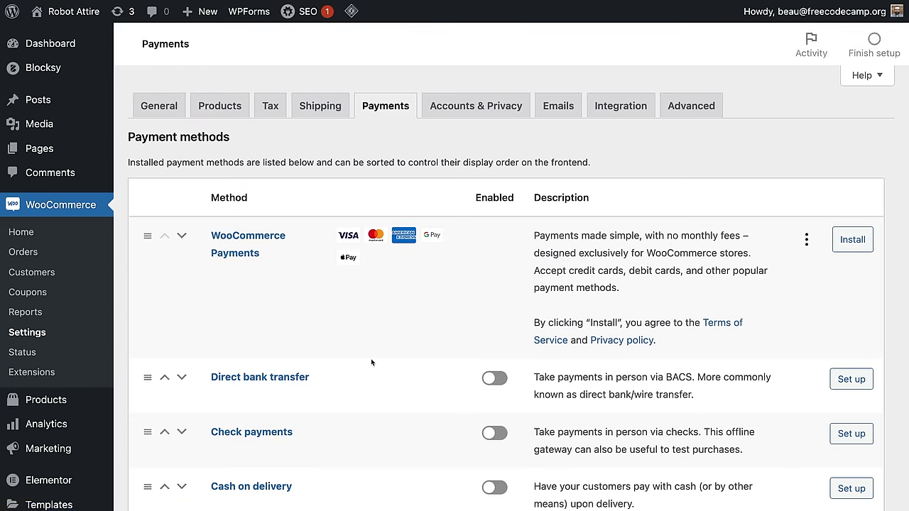
scroll(419, 297, down, 6)
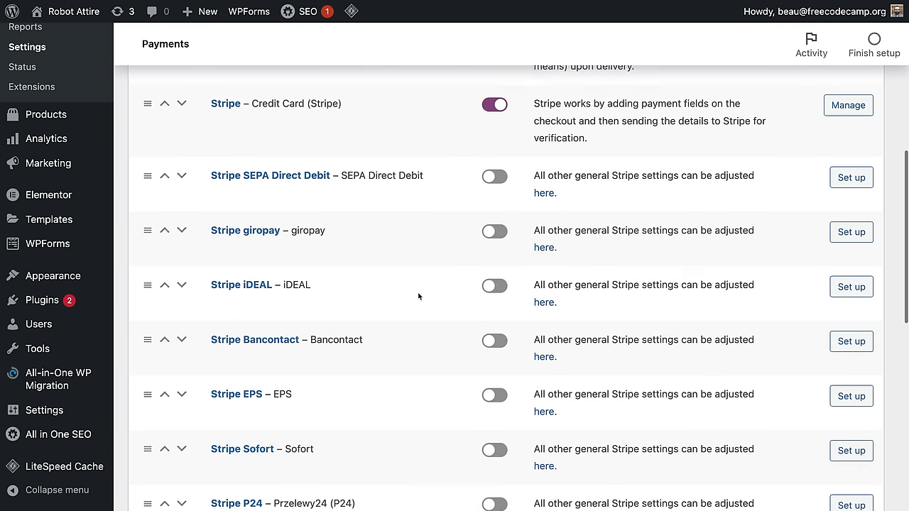
scroll(422, 301, up, 5)
scroll(418, 213, down, 2)
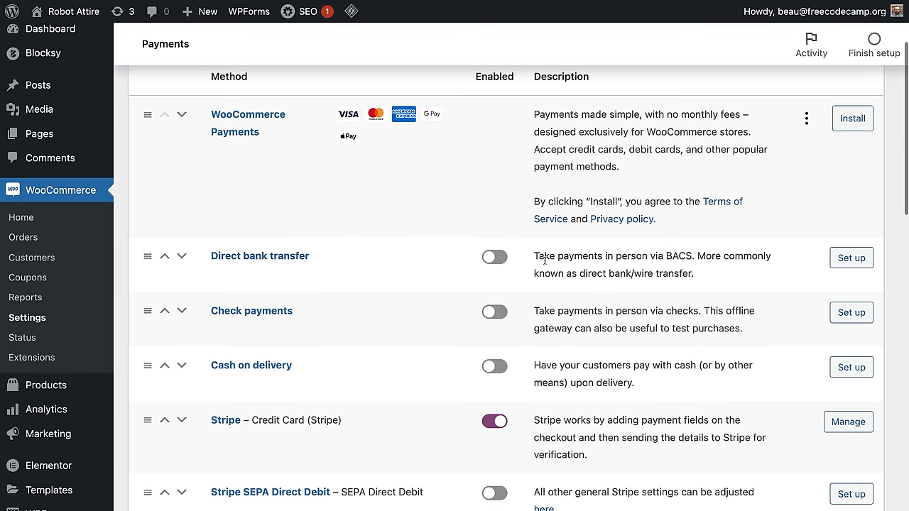
scroll(510, 245, down, 4)
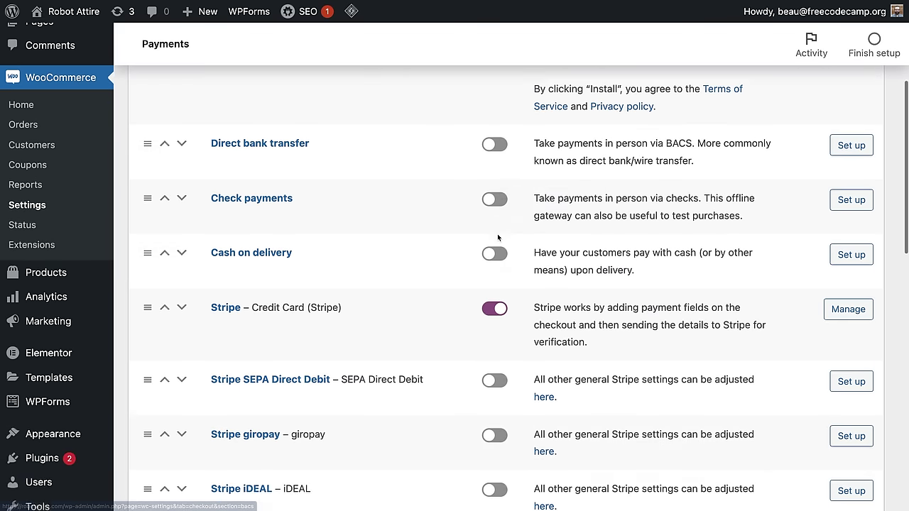
scroll(497, 238, down, 1)
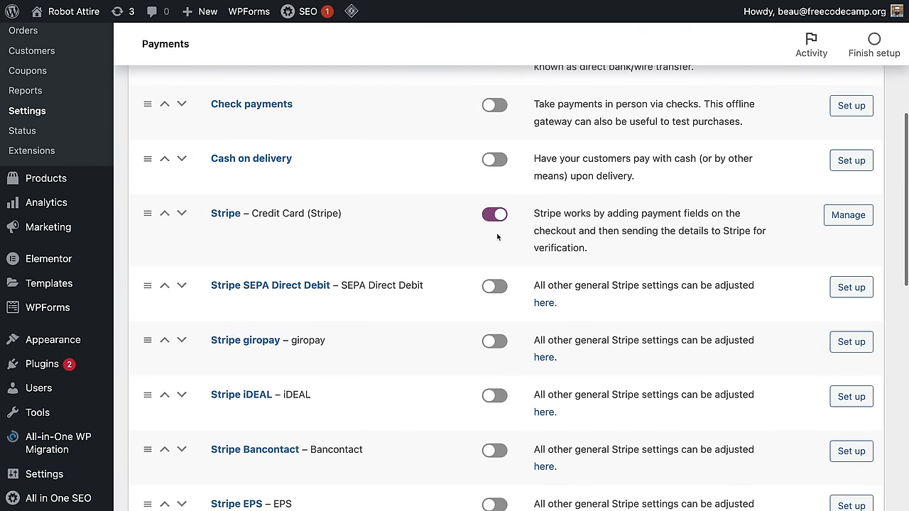
scroll(497, 237, down, 12)
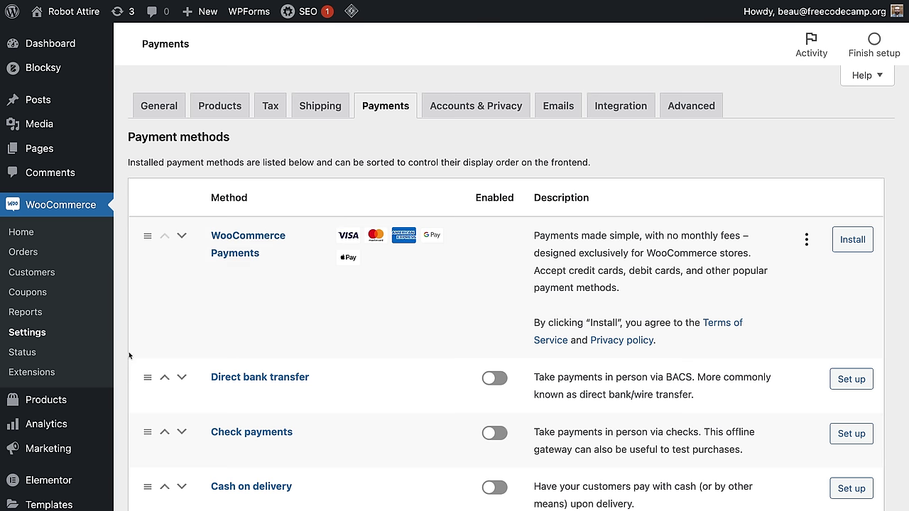
scroll(64, 346, down, 7)
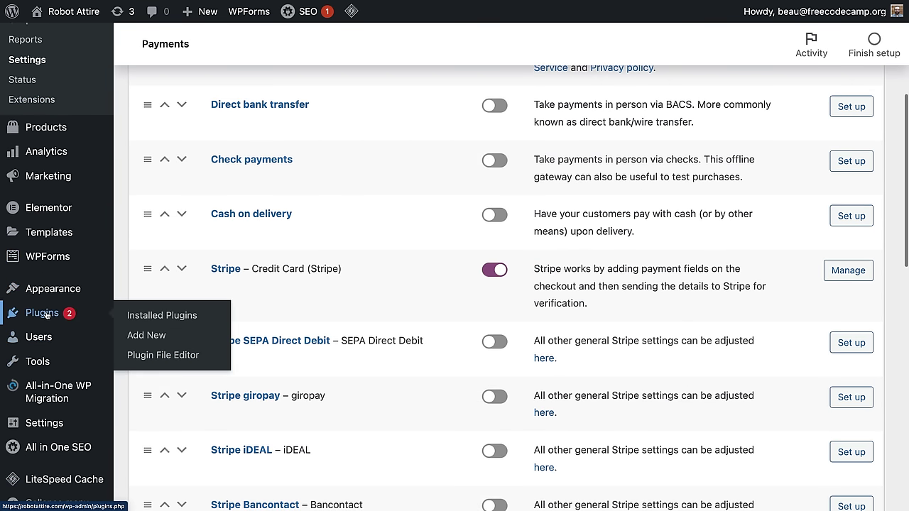
Step: Search the plugin directory for 'paypal'
click(46, 315)
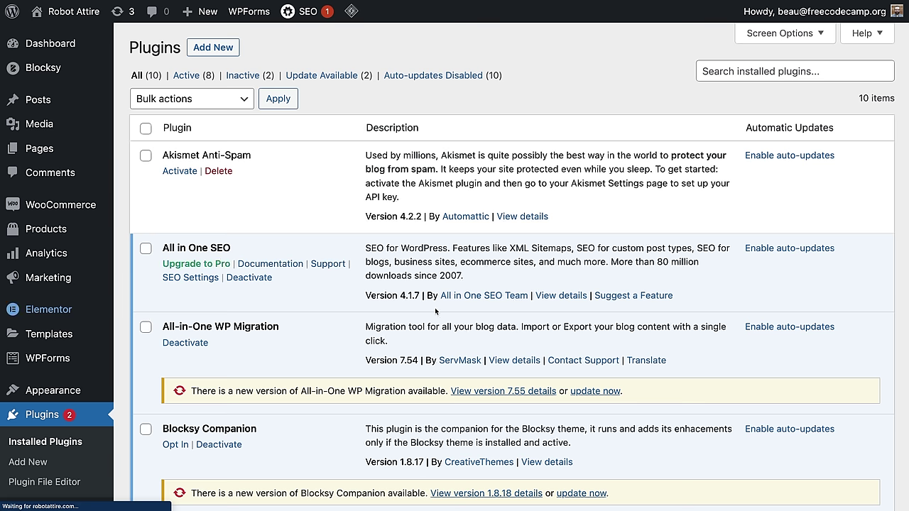
click(760, 72)
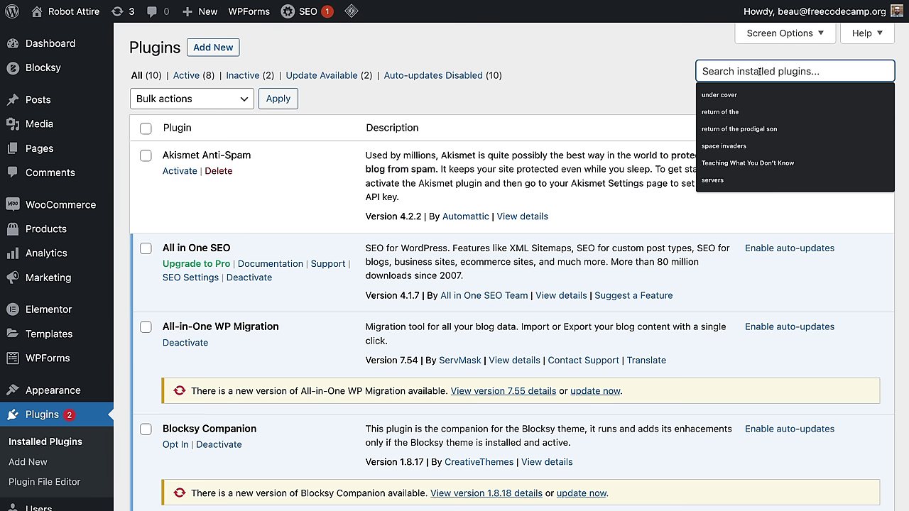
click(646, 100)
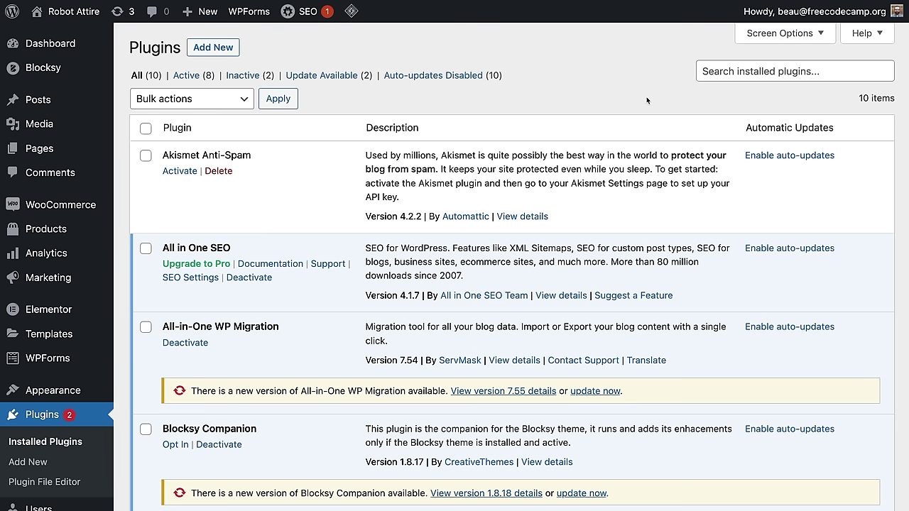
click(213, 47)
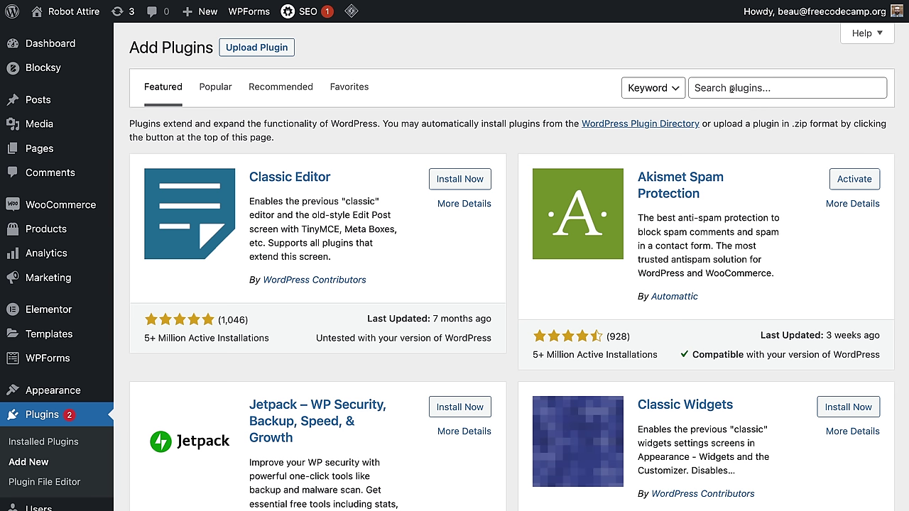
click(731, 88)
text(pay)
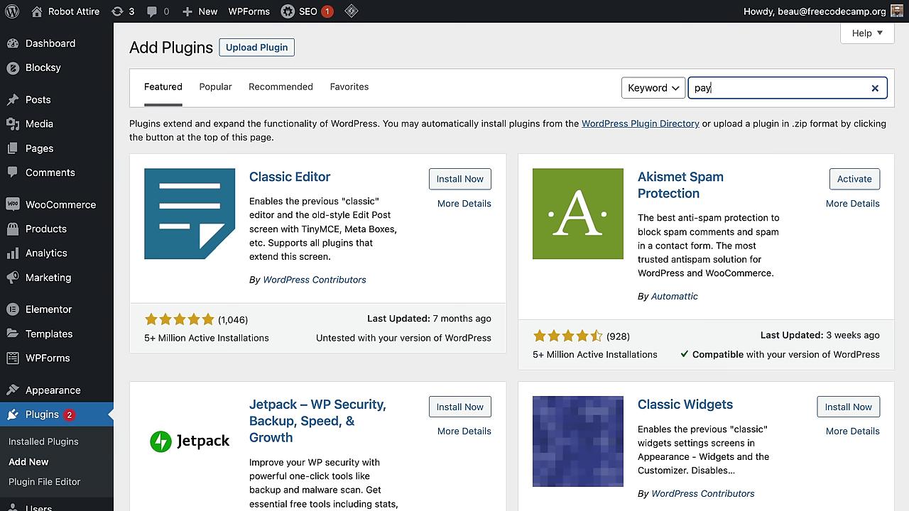
text(pal)
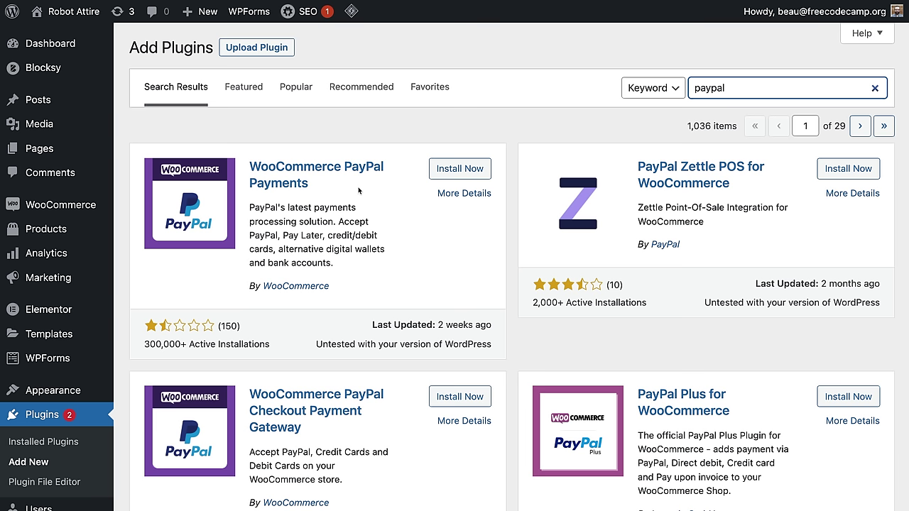
Step: Install and activate WooCommerce PayPal Payments, then go to WooCommerce settings
click(456, 172)
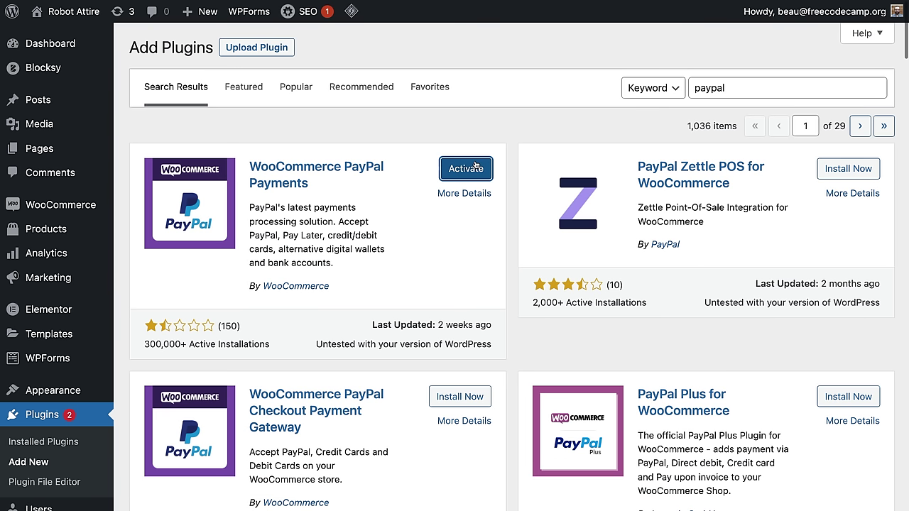
click(456, 174)
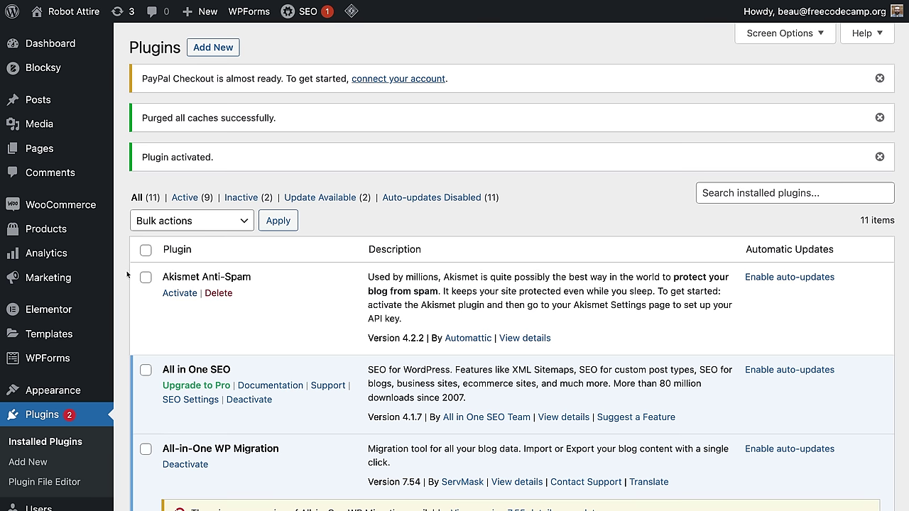
mouse_move(89, 208)
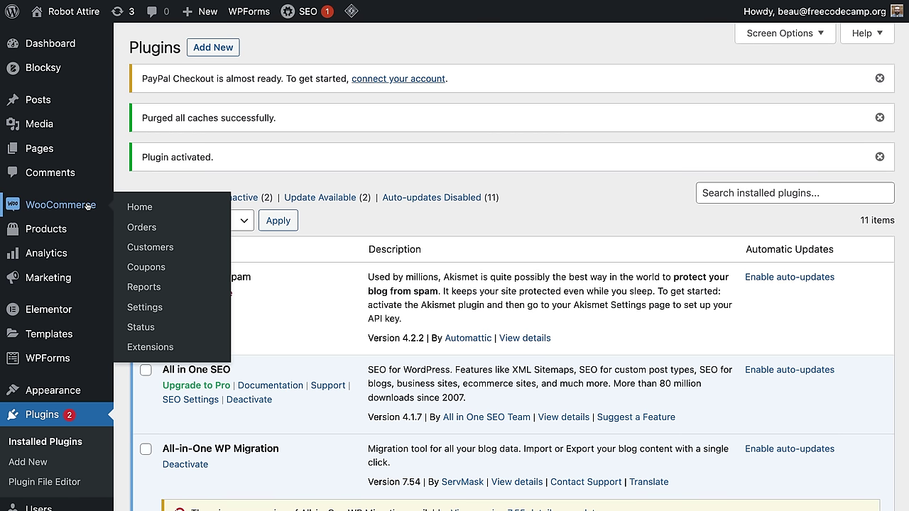
click(150, 313)
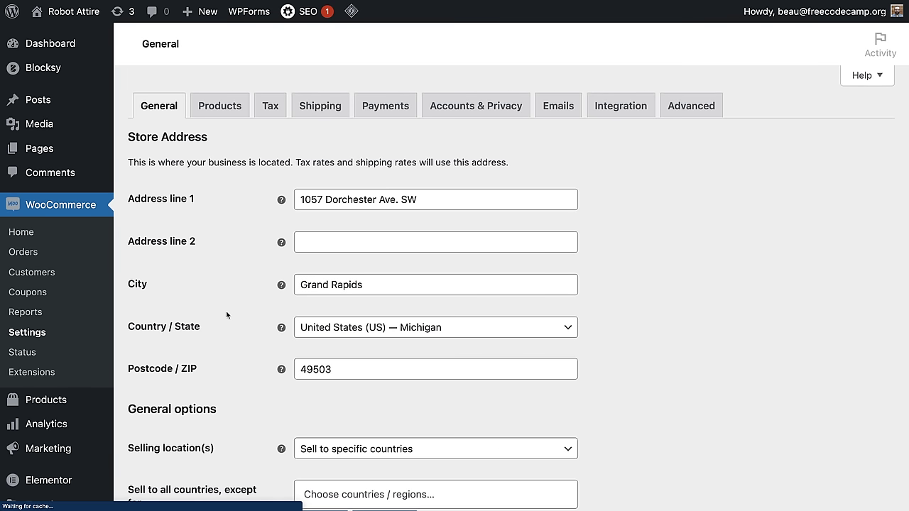
Step: Turn on the PayPal payment method and start connecting a PayPal account
click(391, 112)
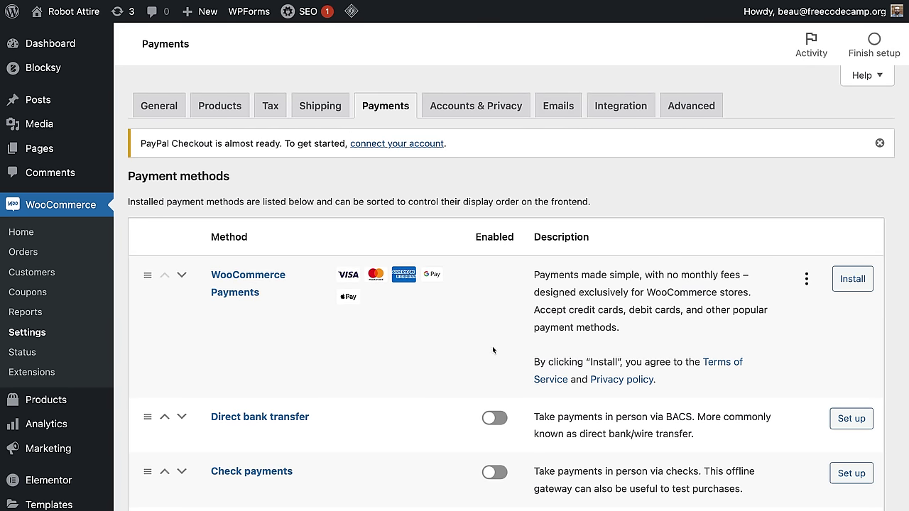
scroll(492, 346, down, 10)
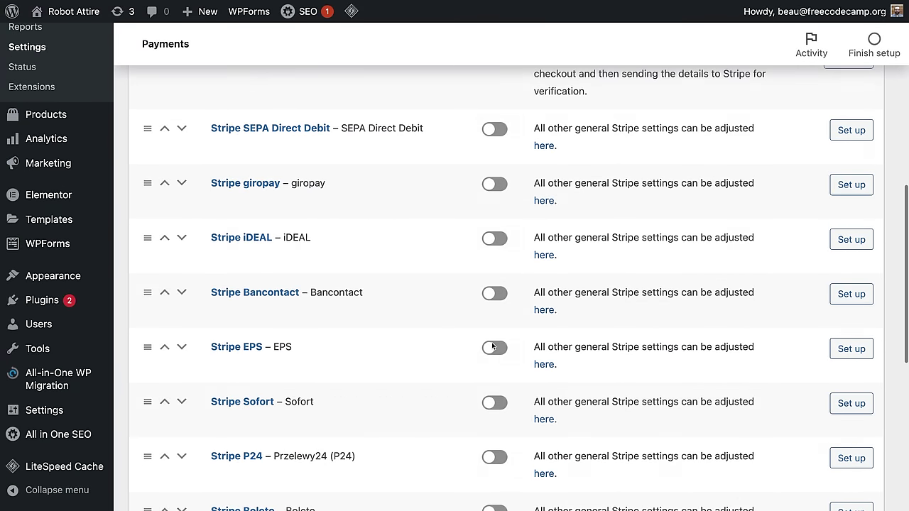
scroll(492, 346, down, 6)
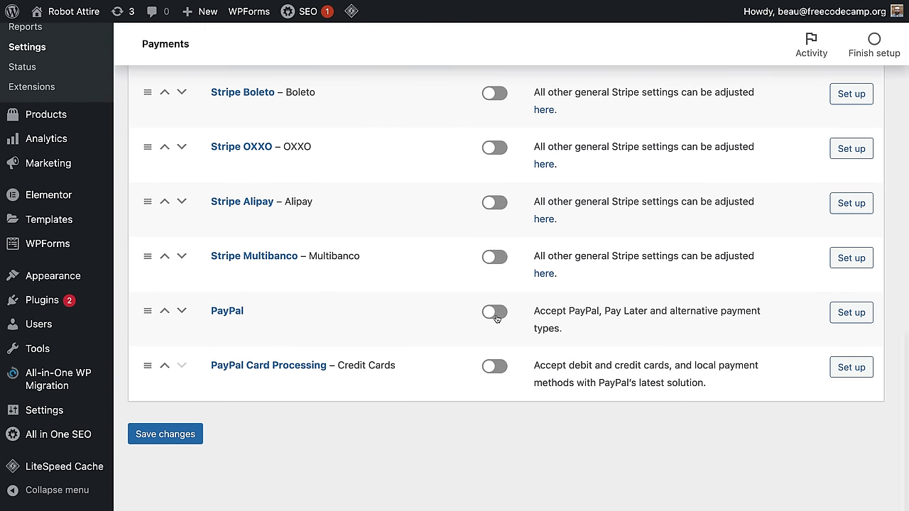
click(495, 313)
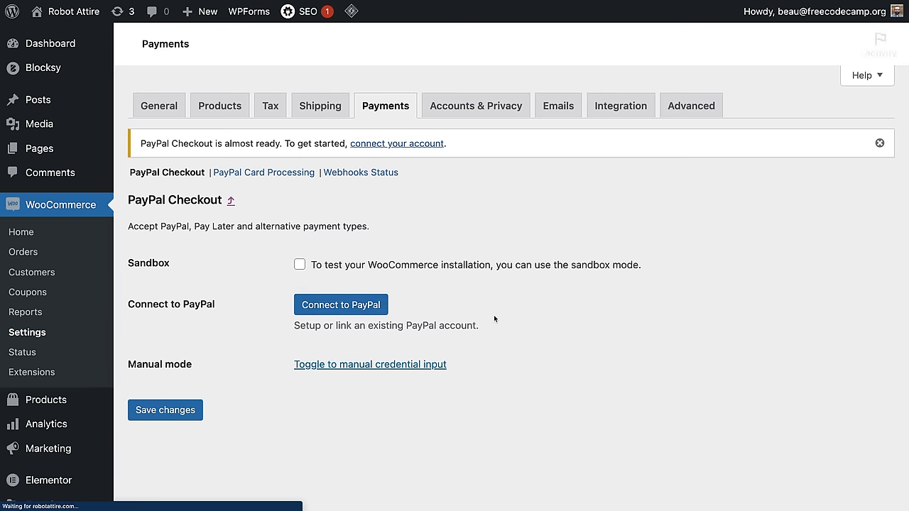
click(332, 311)
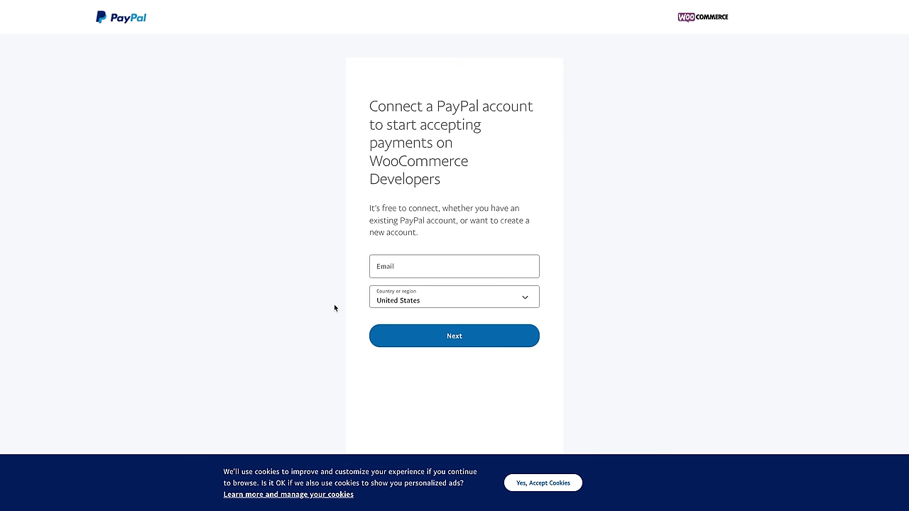
Step: Enter the account e-mail, request a new PayPal Business account, and return to WooCommerce
click(395, 267)
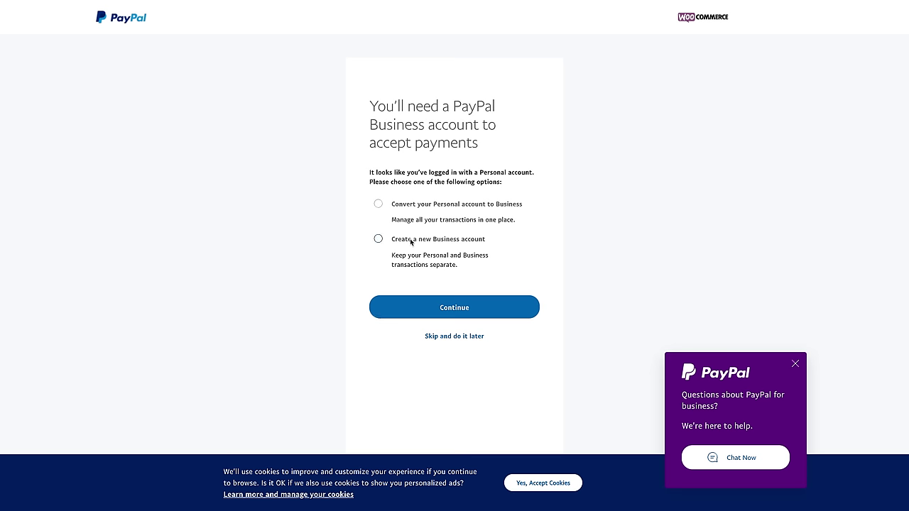
click(411, 242)
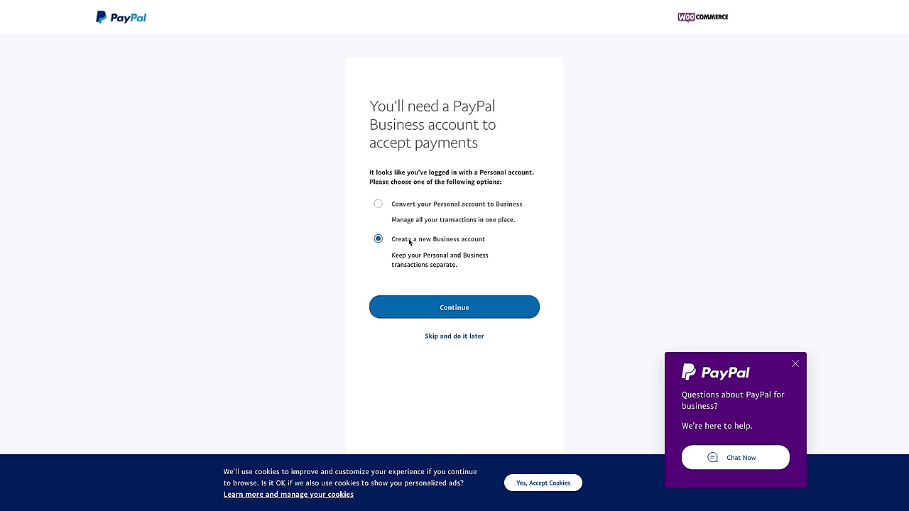
click(487, 316)
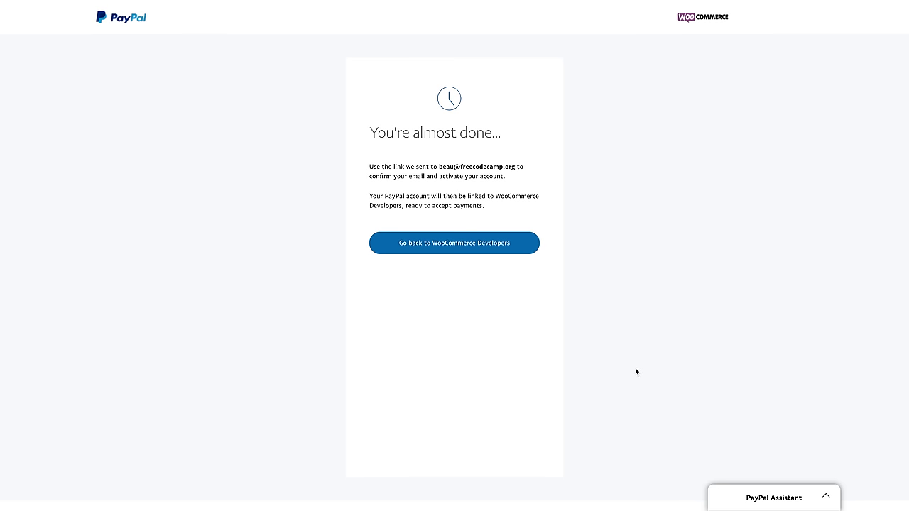
click(505, 245)
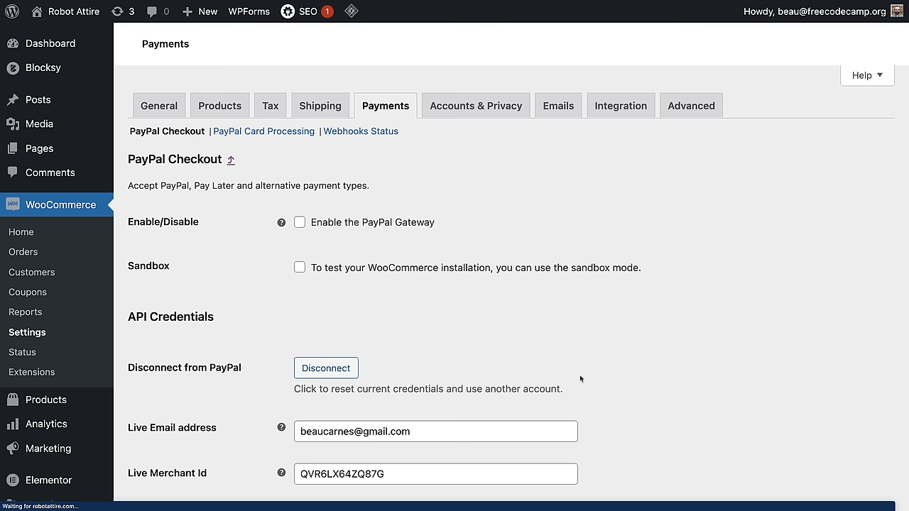
Step: Enable the PayPal Gateway, save the PayPal Checkout settings, and view the Tax options
click(300, 223)
scroll(670, 277, down, 6)
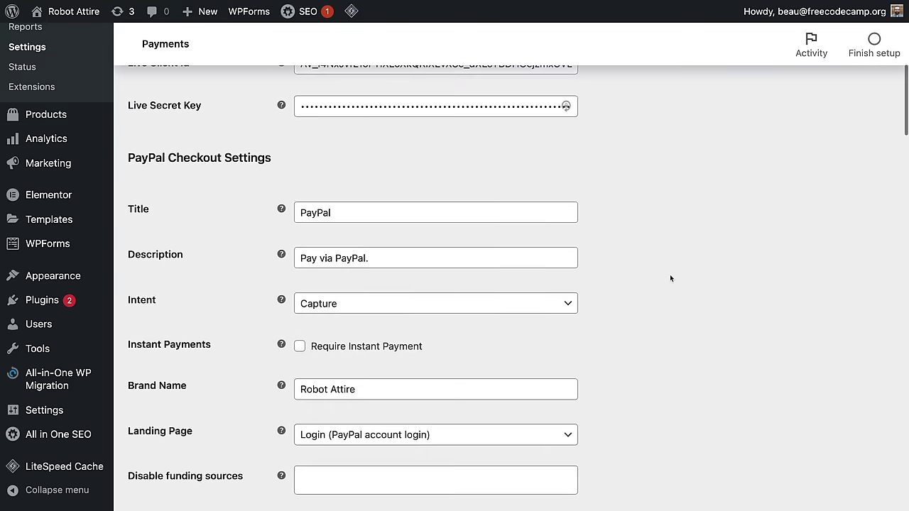
scroll(436, 405, down, 5)
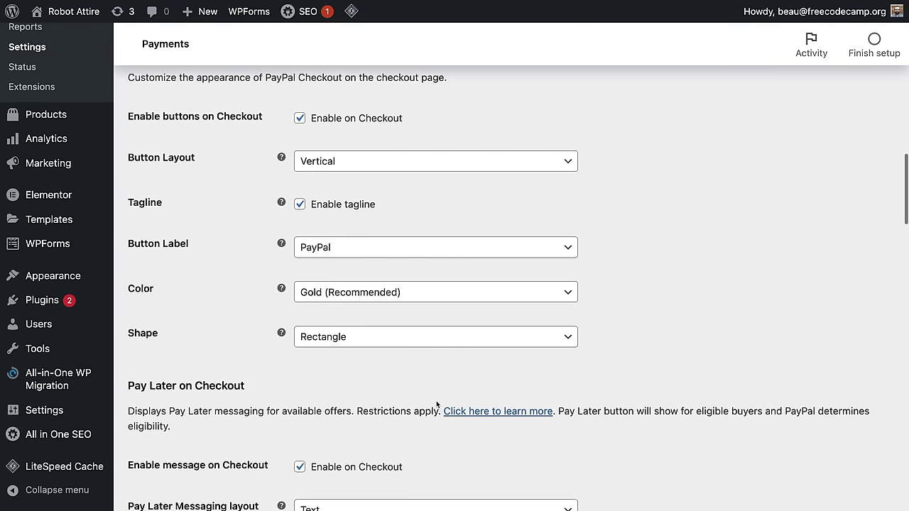
scroll(436, 404, down, 5)
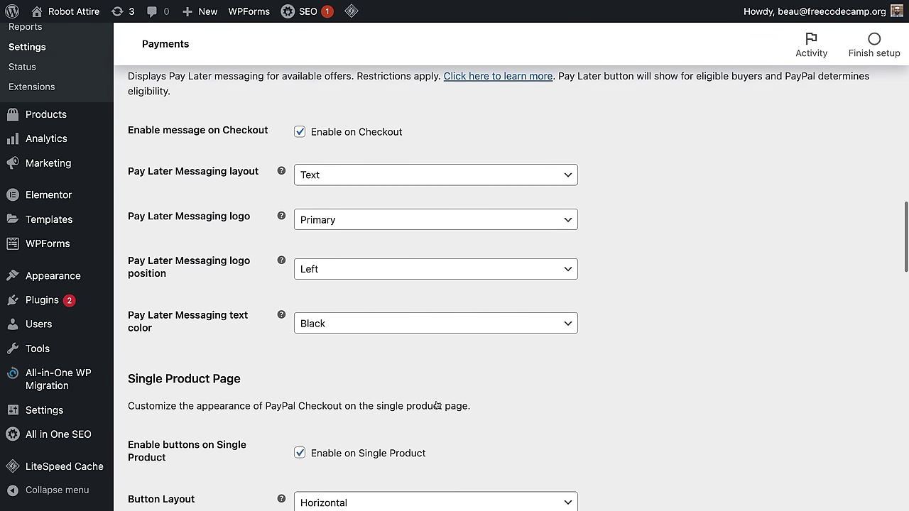
scroll(436, 405, down, 5)
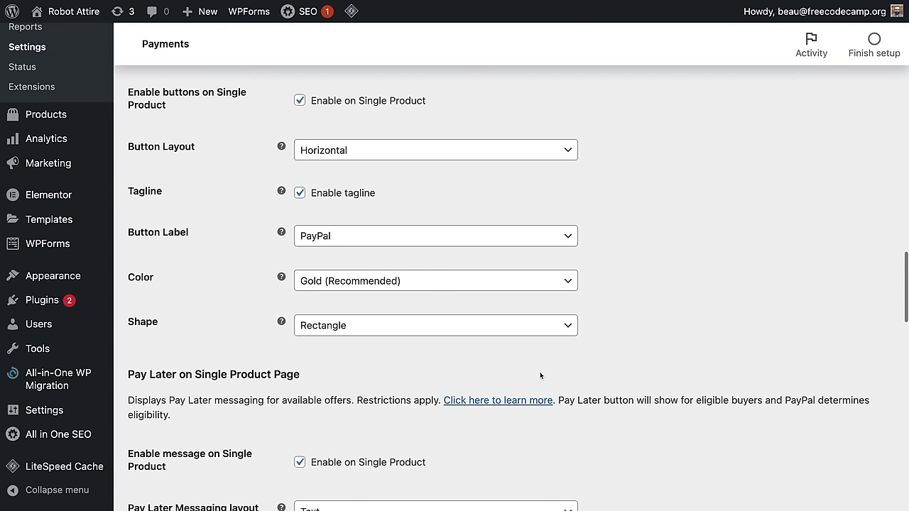
scroll(539, 376, down, 9)
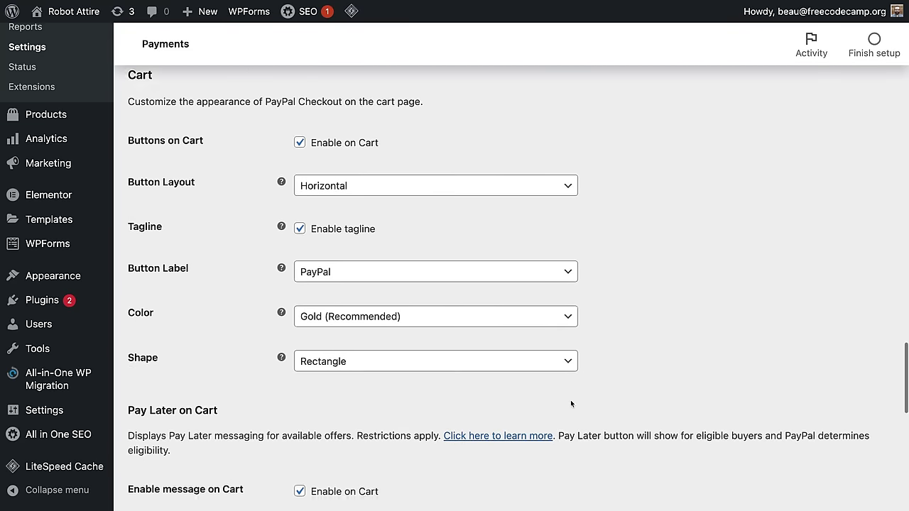
scroll(570, 404, down, 10)
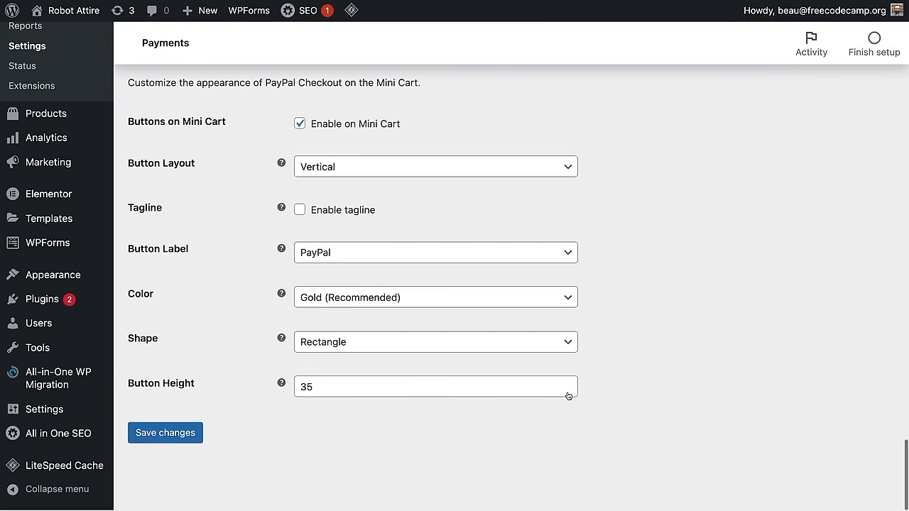
scroll(568, 396, up, 20)
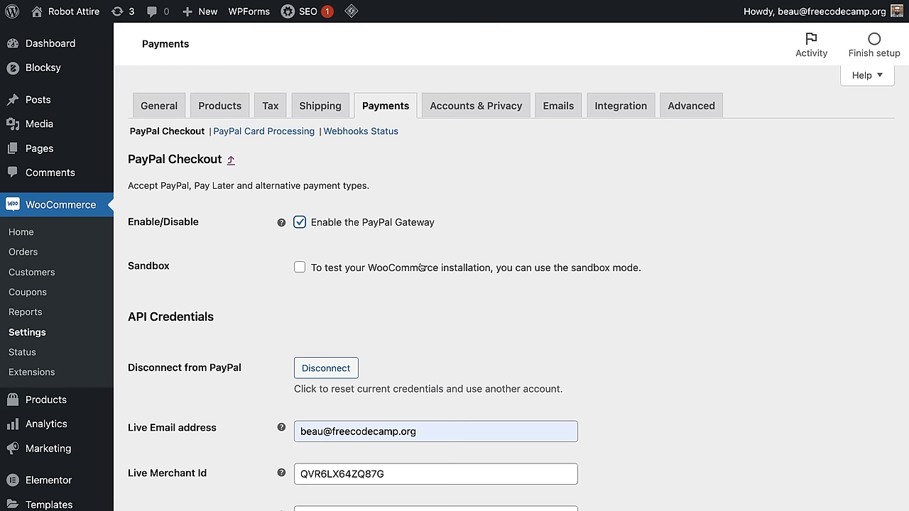
scroll(253, 275, down, 20)
scroll(213, 427, down, 1)
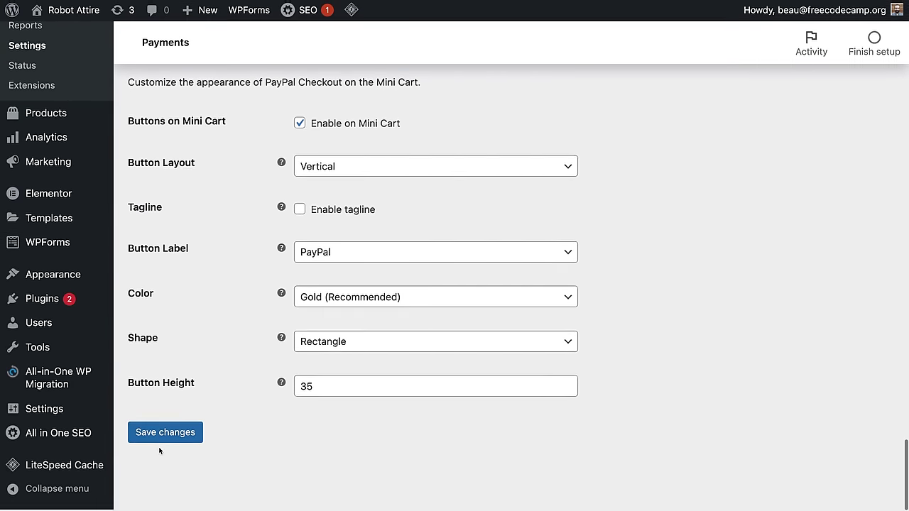
click(158, 440)
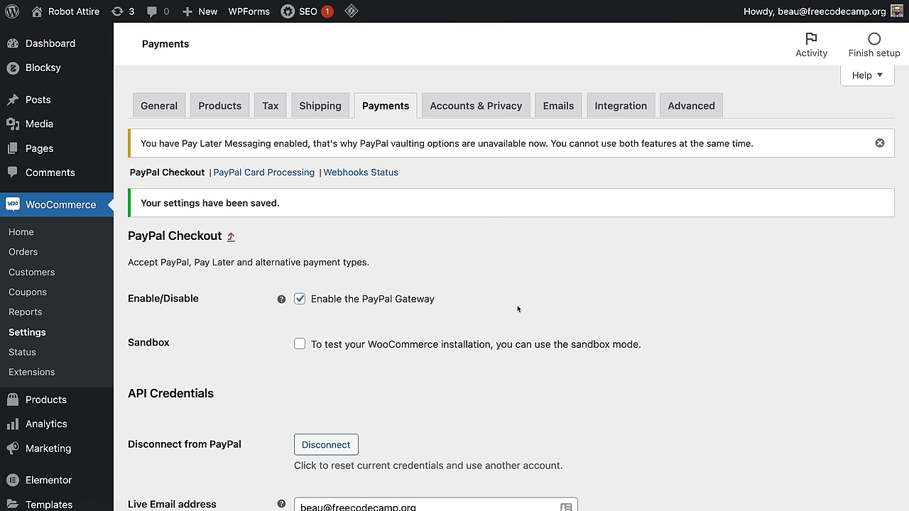
click(280, 111)
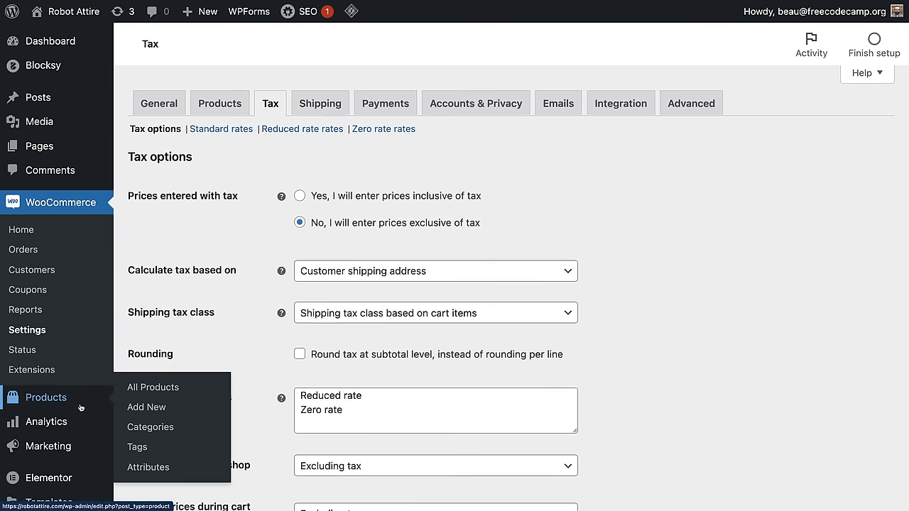
Step: Search plugins for 'TAX', then install and activate WooCommerce Shipping & Tax
scroll(85, 386, down, 3)
scroll(85, 390, down, 1)
mouse_move(114, 416)
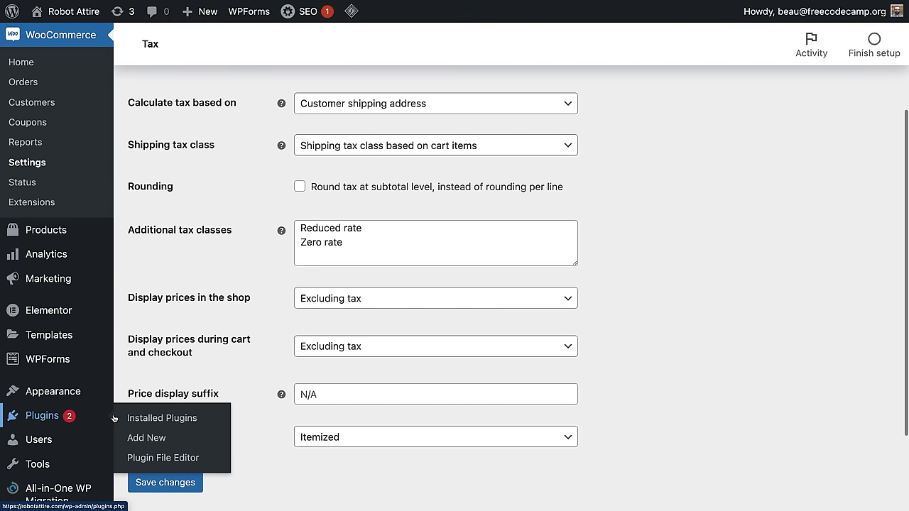
click(146, 438)
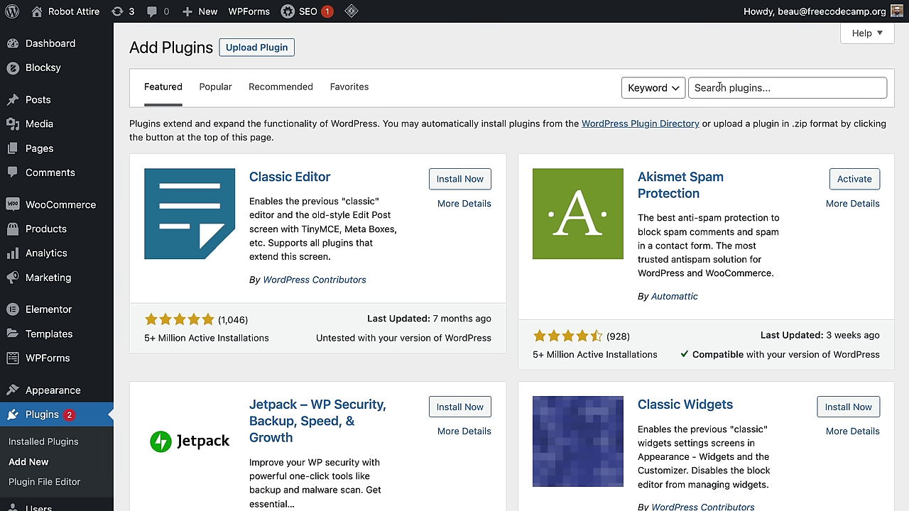
click(735, 88)
text(TAX)
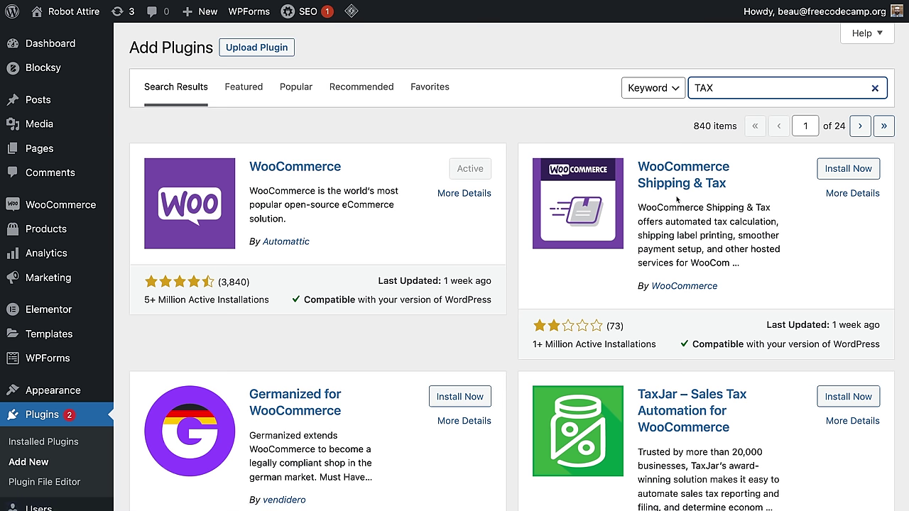
click(863, 175)
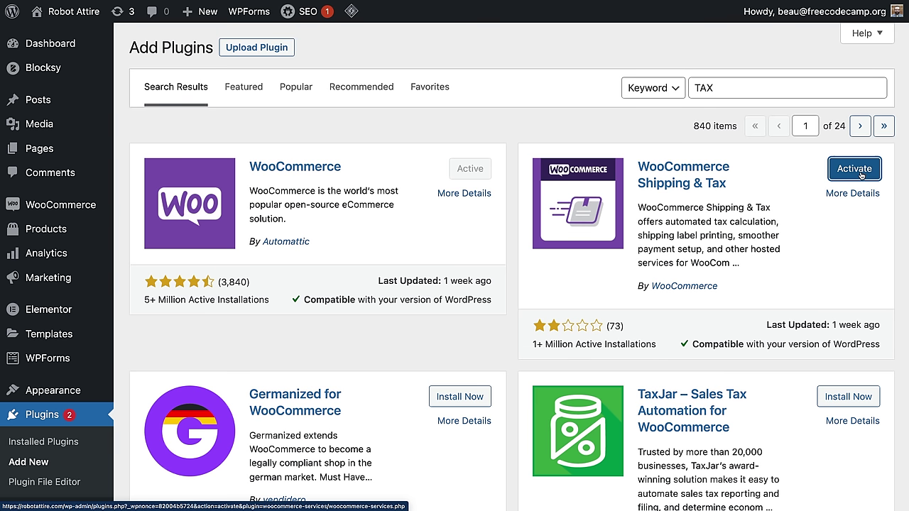
click(861, 176)
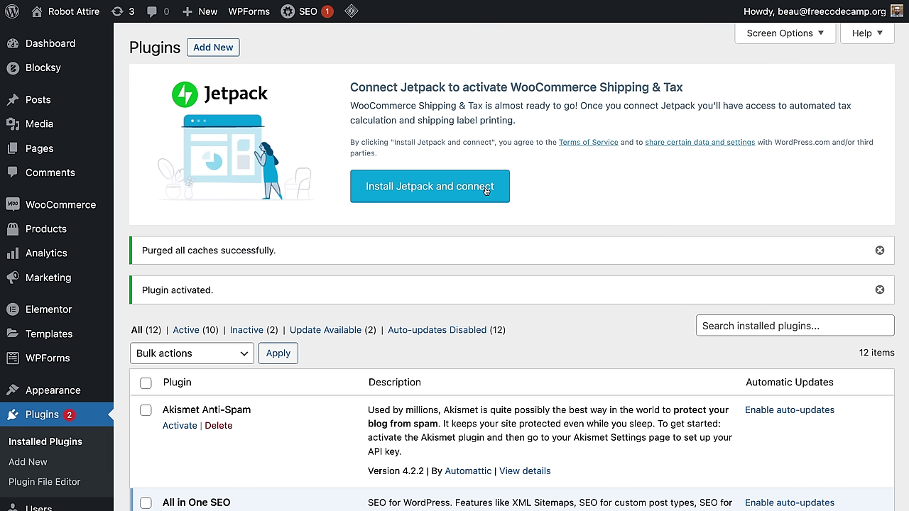
Step: Attempt the Jetpack install, which fails with 'Destination folder already exists', then switch to hPanel
click(485, 189)
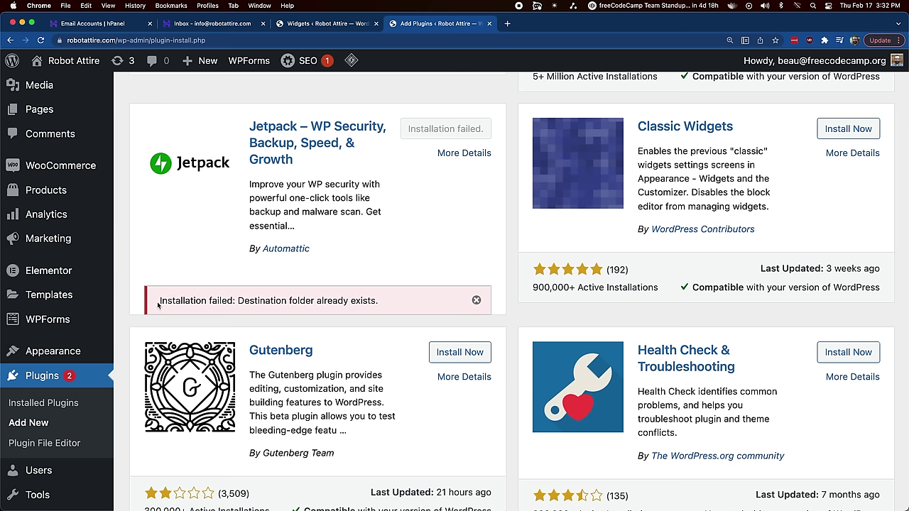
drag(158, 301, 377, 301)
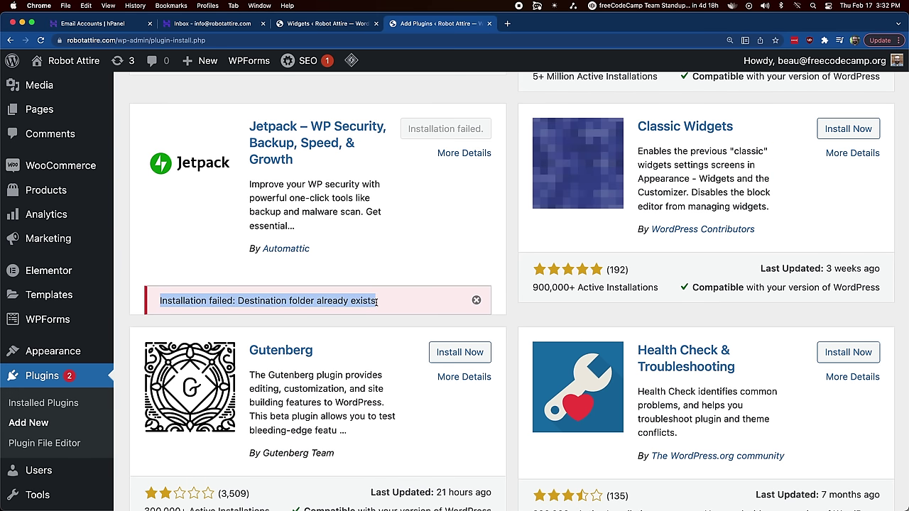
click(391, 301)
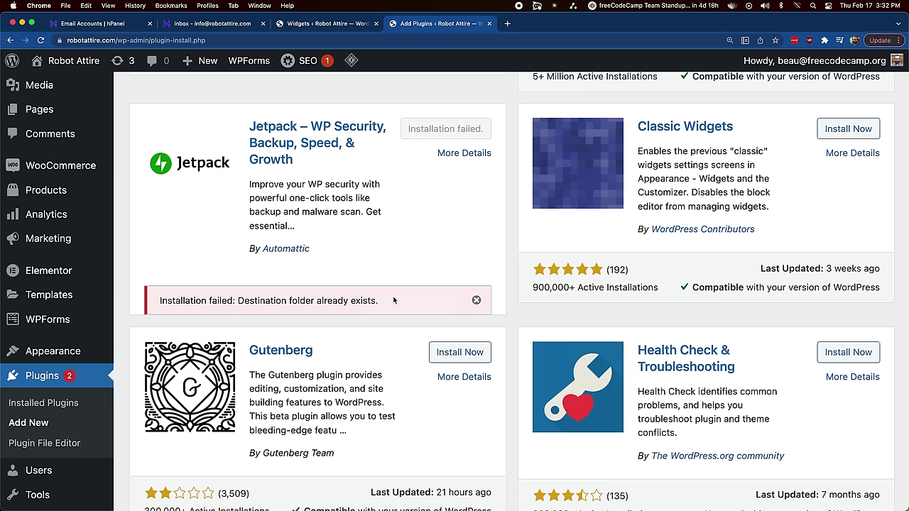
click(96, 23)
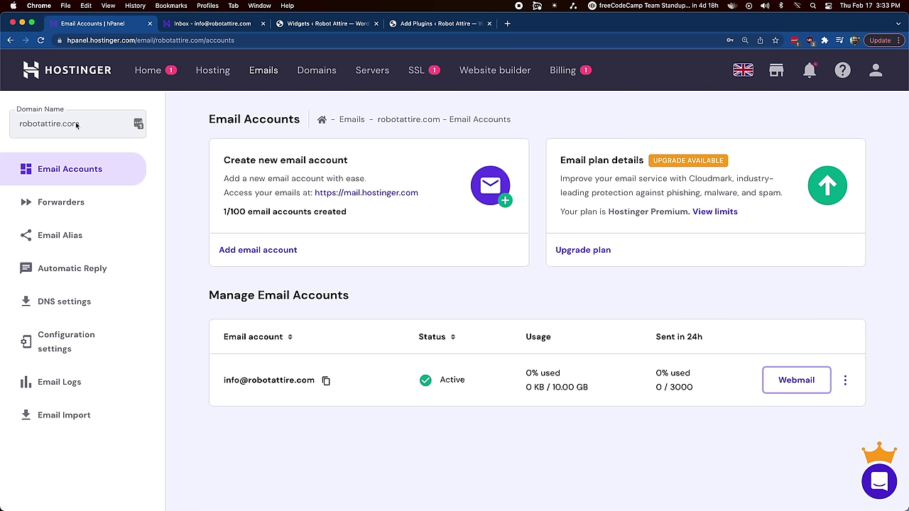
Step: Open the File Manager for robotattire.com from its Hostinger hosting management page
click(207, 72)
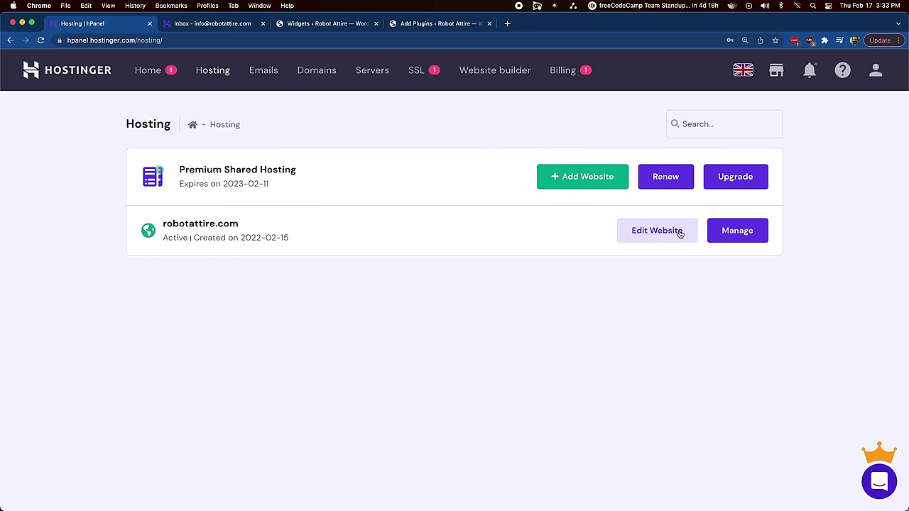
click(725, 239)
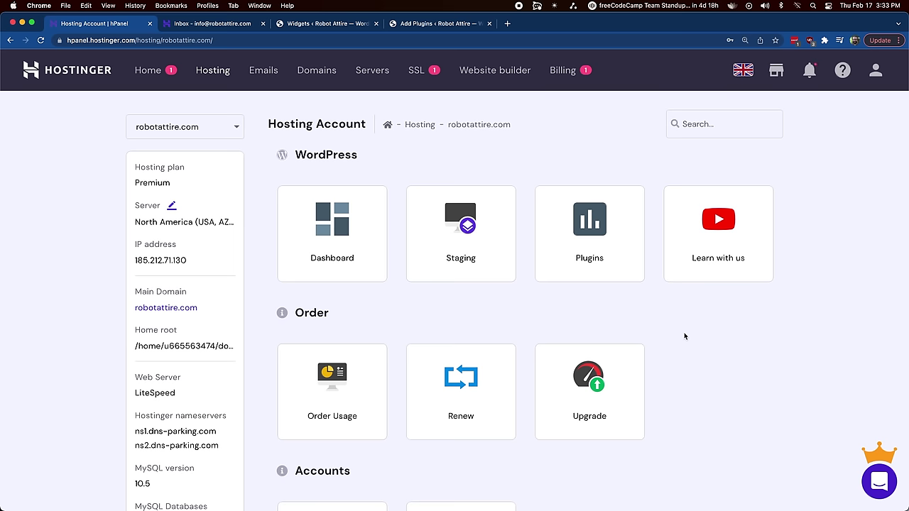
scroll(684, 336, down, 1)
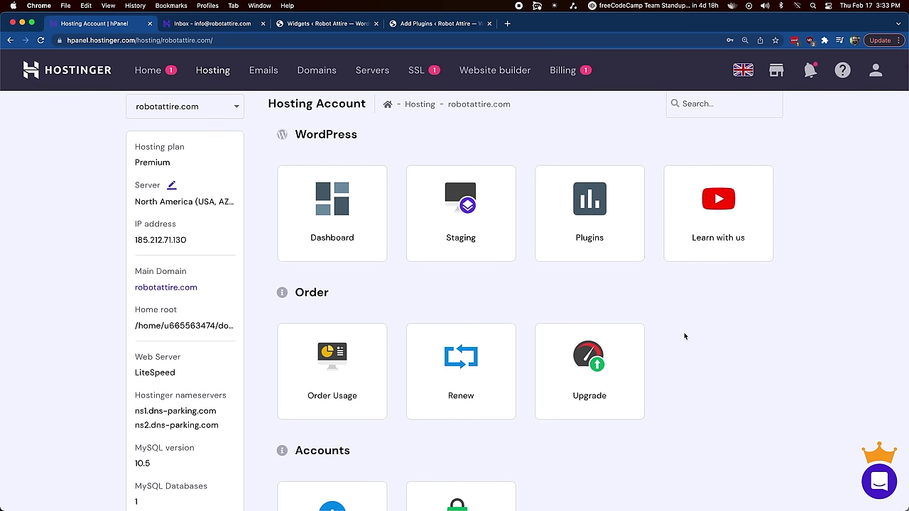
scroll(685, 336, down, 7)
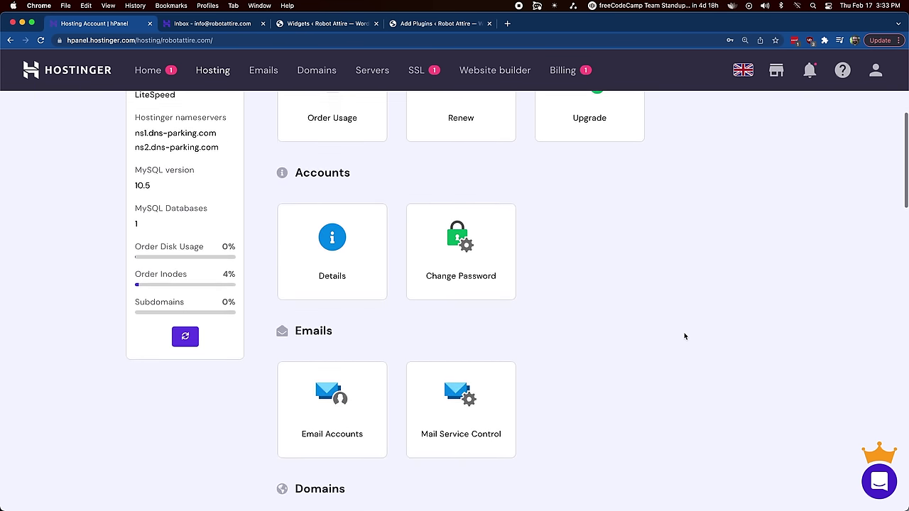
scroll(685, 336, down, 4)
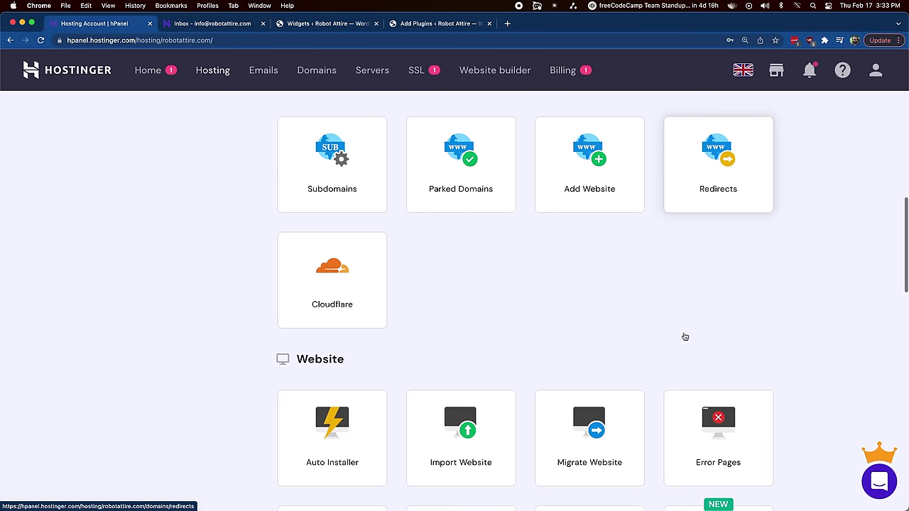
scroll(684, 336, down, 5)
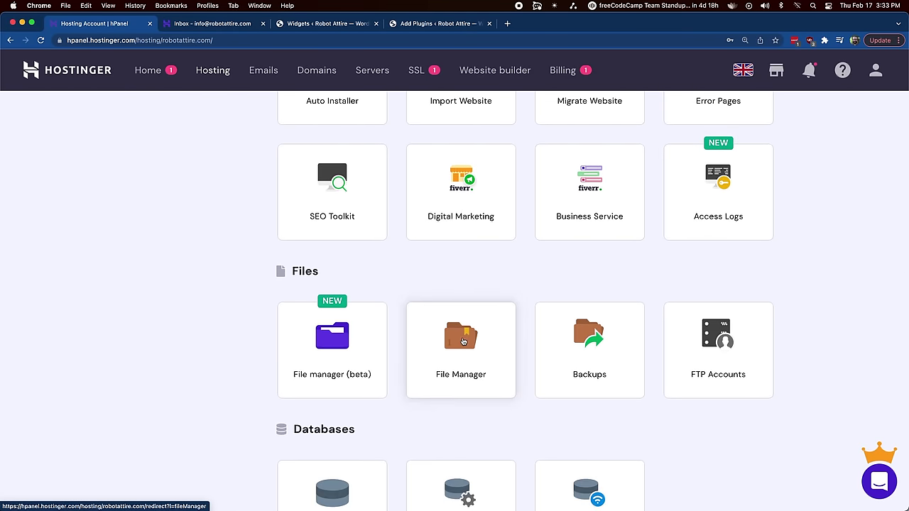
click(462, 341)
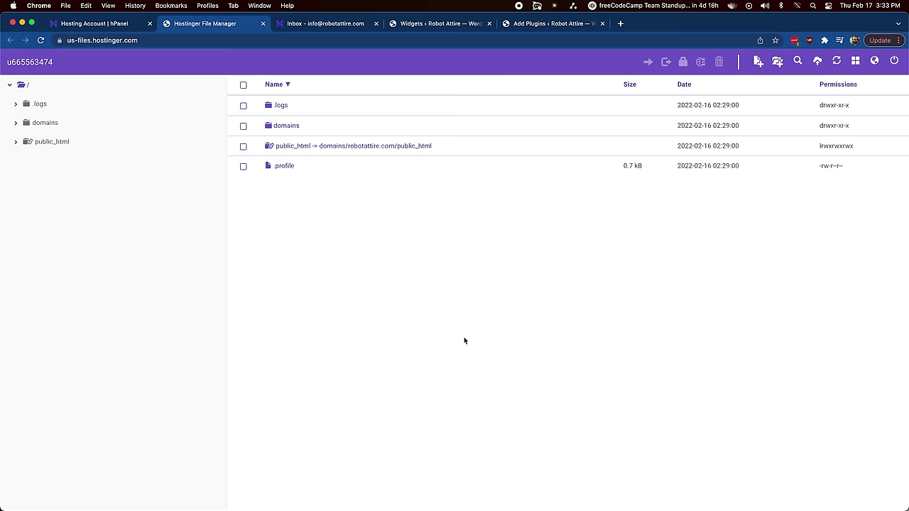
Step: Navigate into the public_html > wp-content > plugins folder in File Manager
click(354, 147)
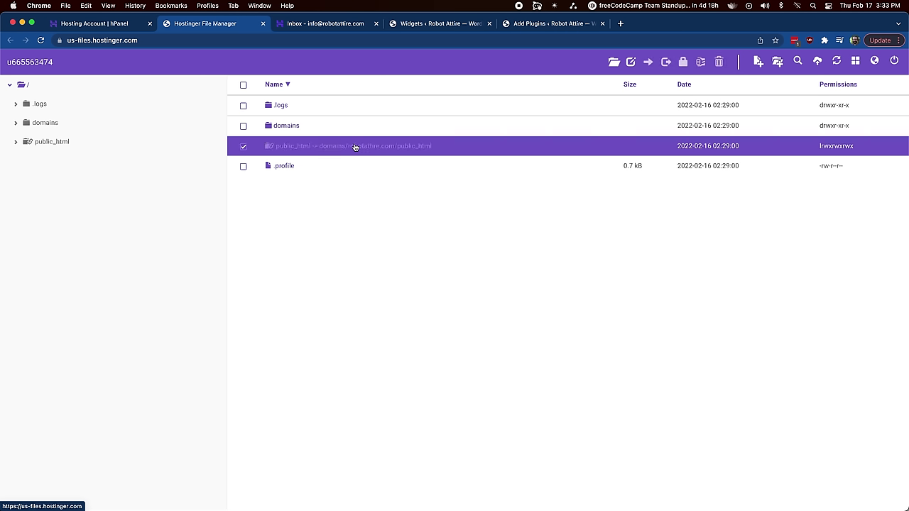
double_click(354, 147)
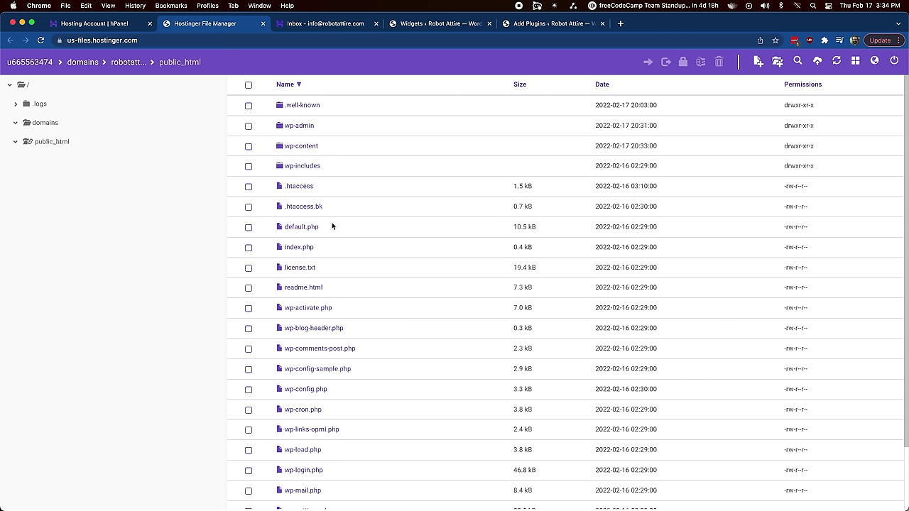
click(303, 150)
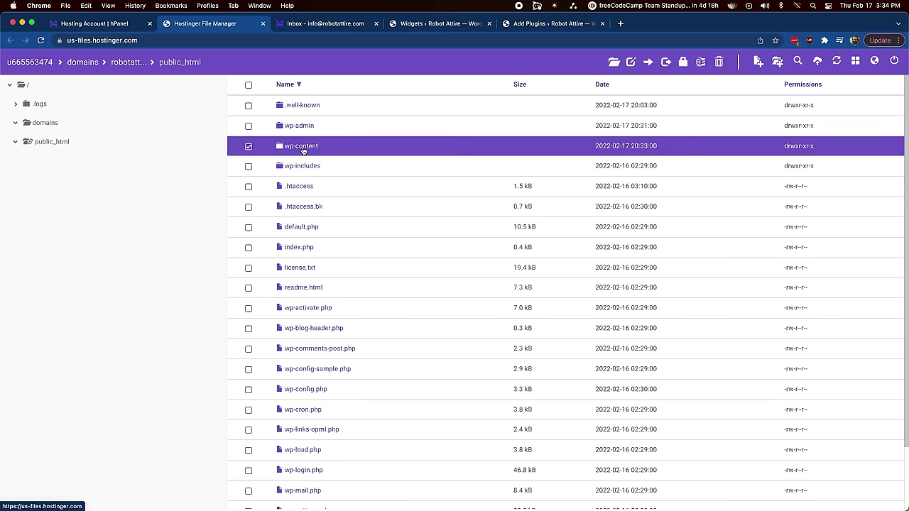
double_click(304, 148)
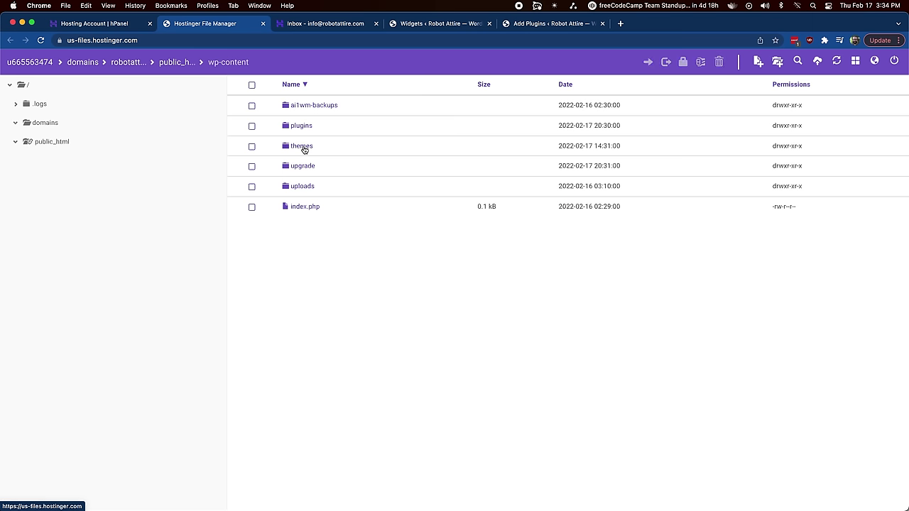
double_click(306, 128)
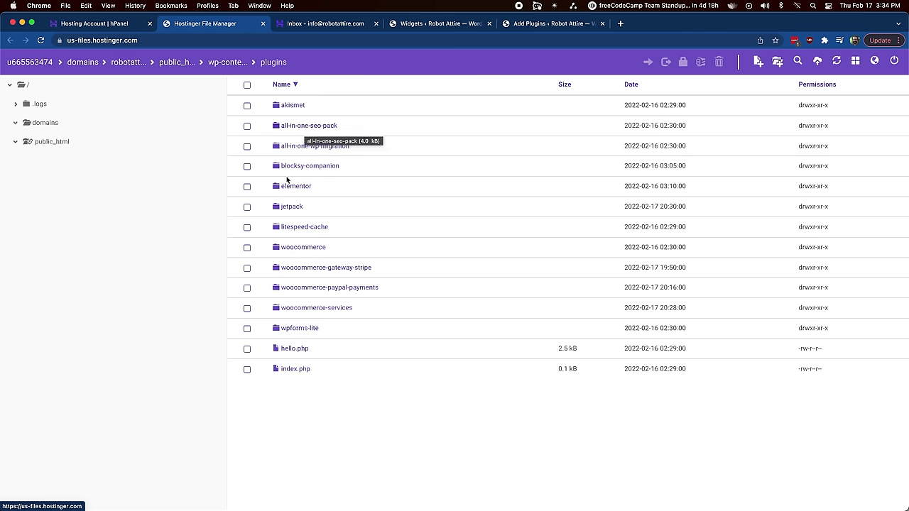
Step: Delete the leftover jetpack folder and return to the WordPress Add Plugins page
click(247, 207)
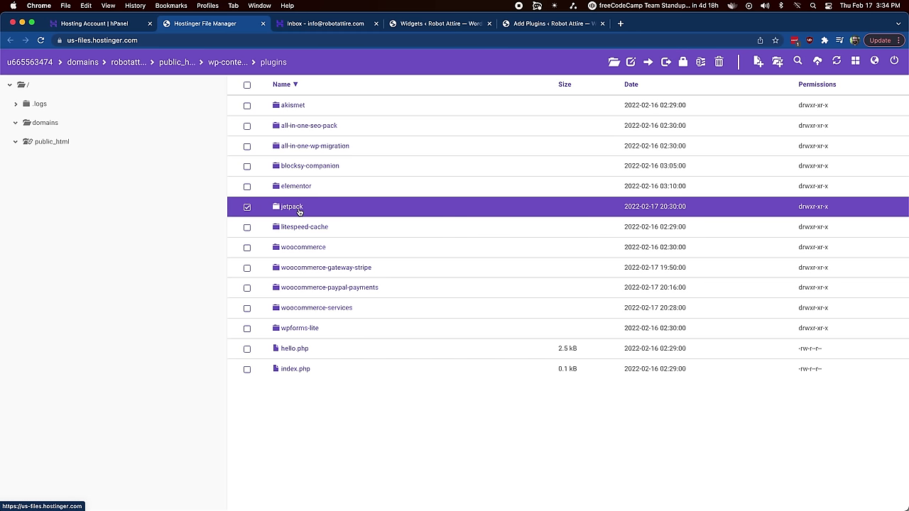
click(718, 64)
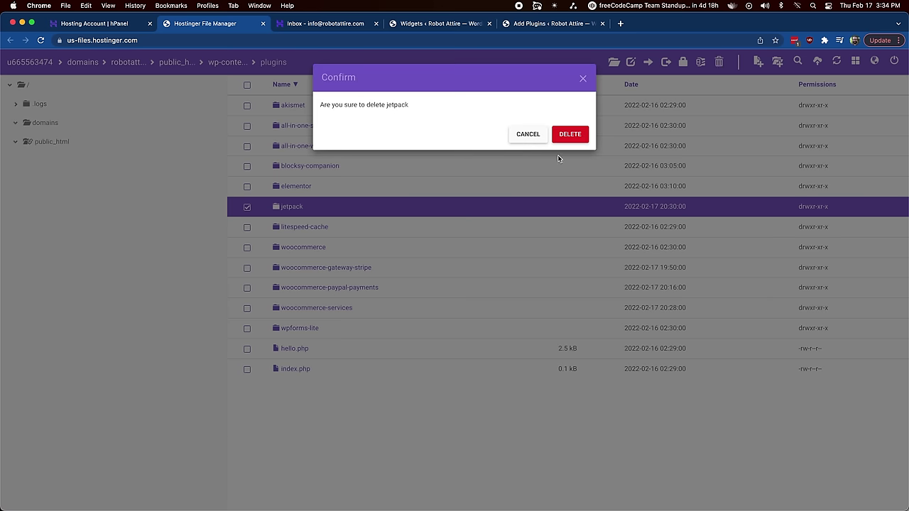
click(576, 136)
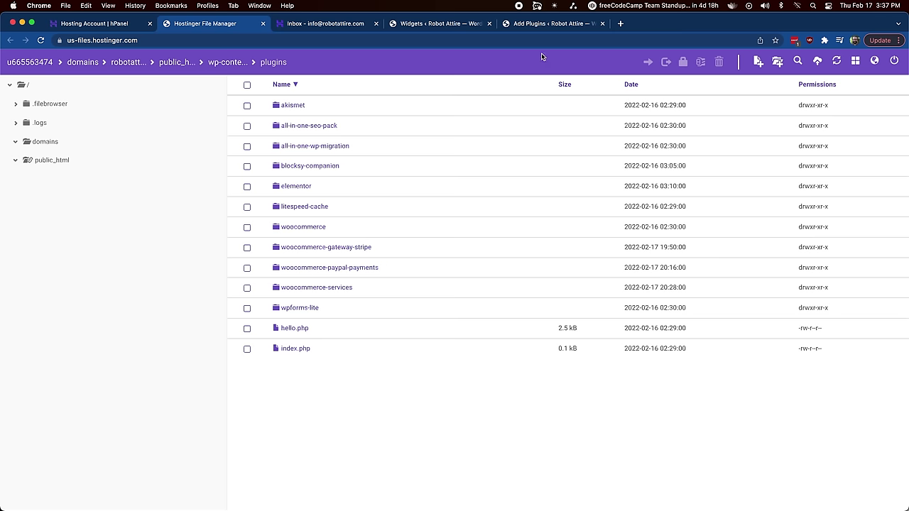
click(531, 25)
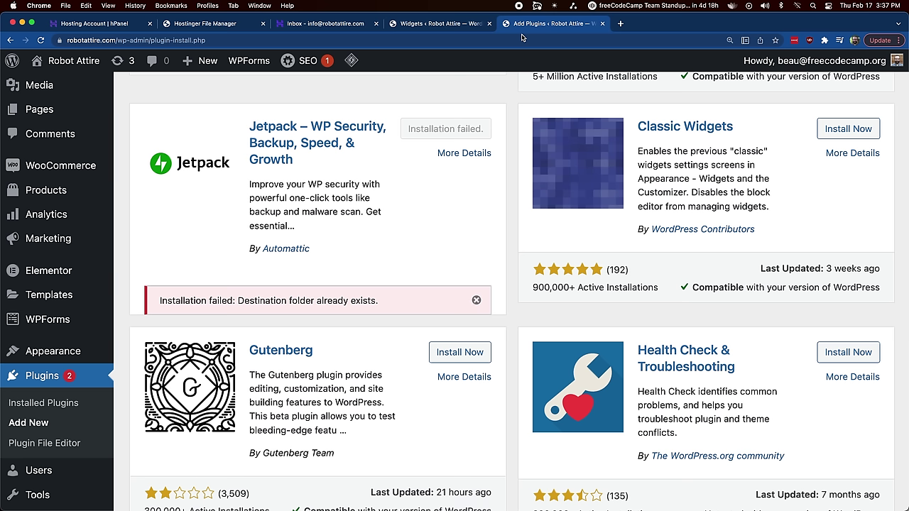
Step: Dismiss the failed-install notice, reinstall and activate Jetpack, and start its setup
click(32, 25)
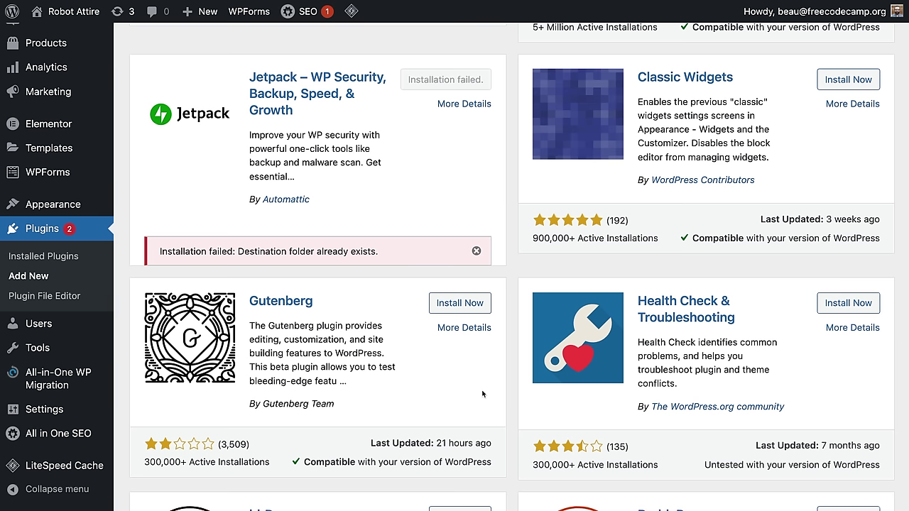
click(476, 251)
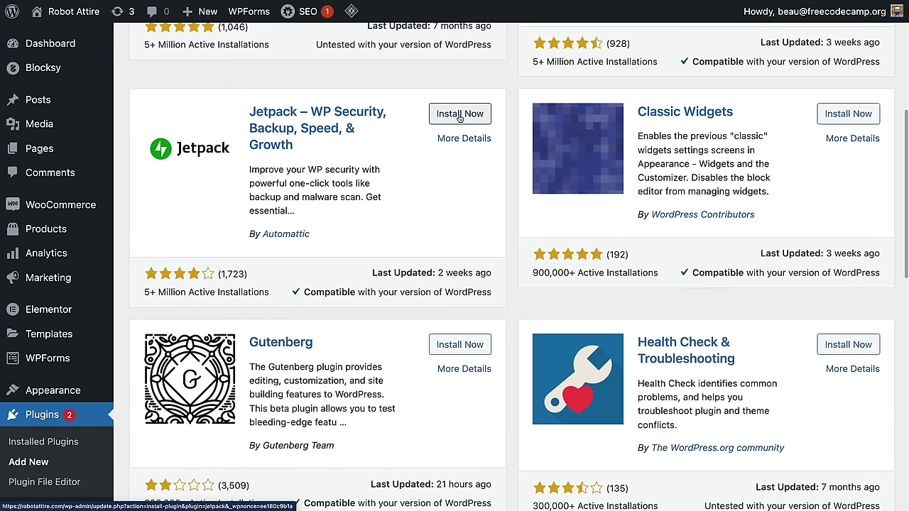
click(458, 115)
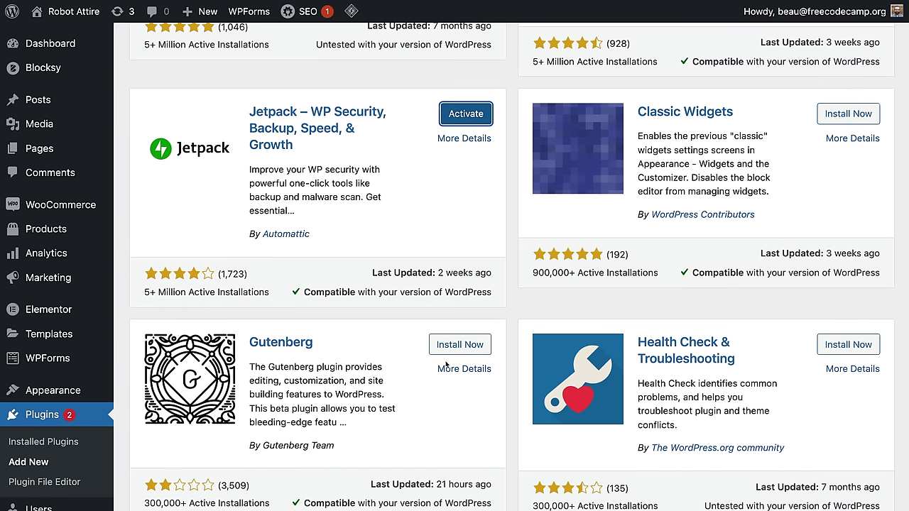
click(467, 117)
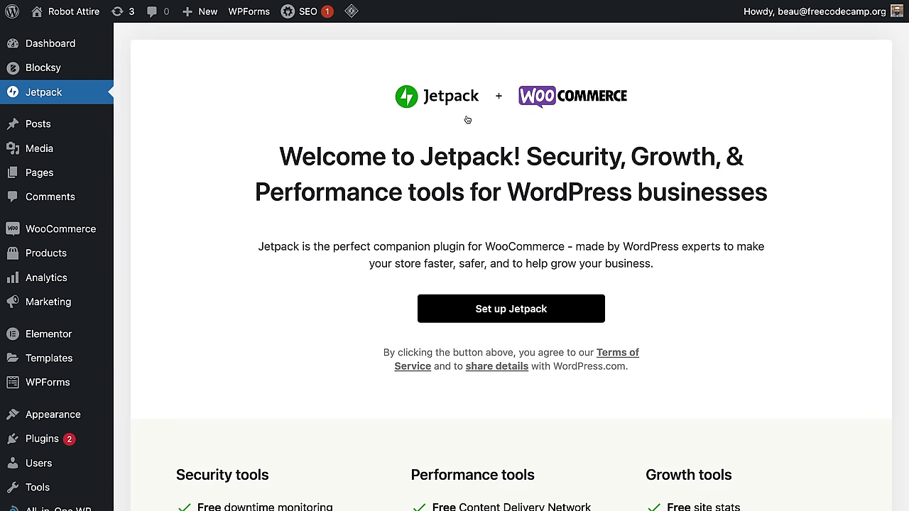
click(549, 310)
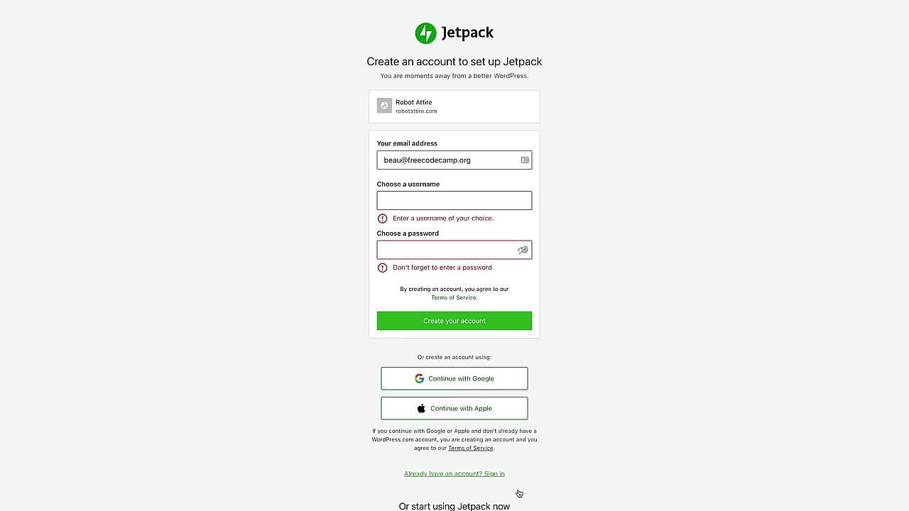
Step: Sign up for Jetpack with a Google account and choose the free Jetpack plan
click(462, 390)
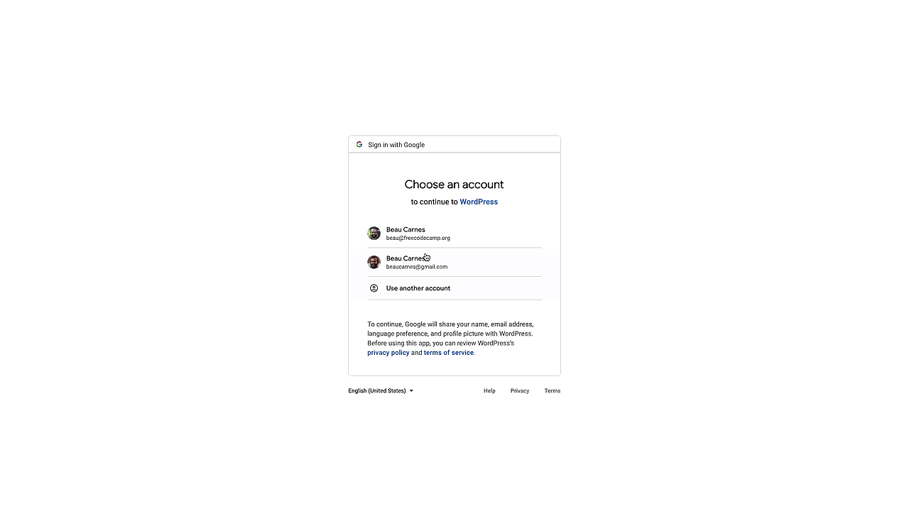
click(427, 232)
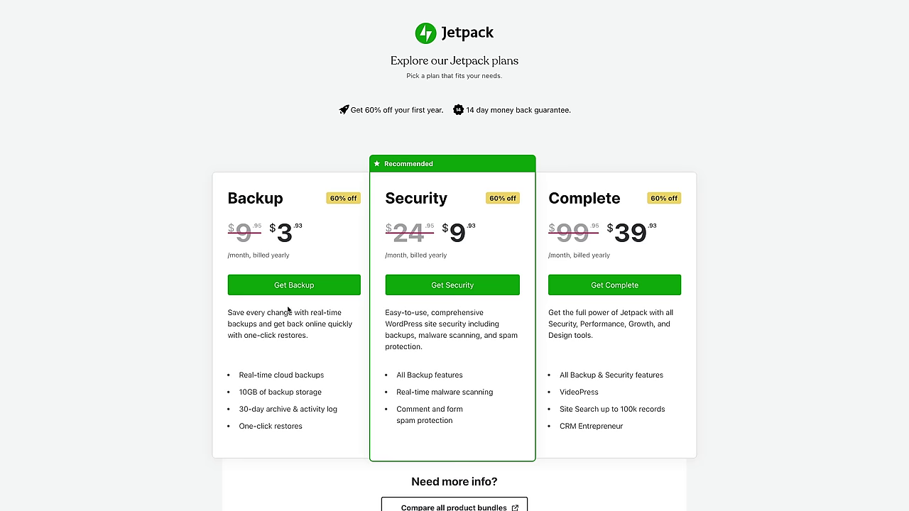
scroll(670, 284, down, 3)
scroll(582, 338, up, 3)
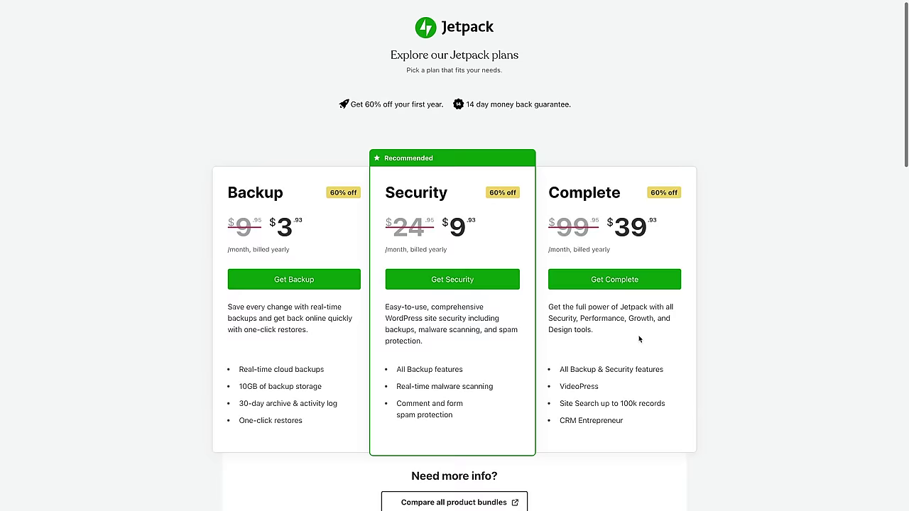
scroll(639, 339, down, 10)
scroll(639, 339, down, 1)
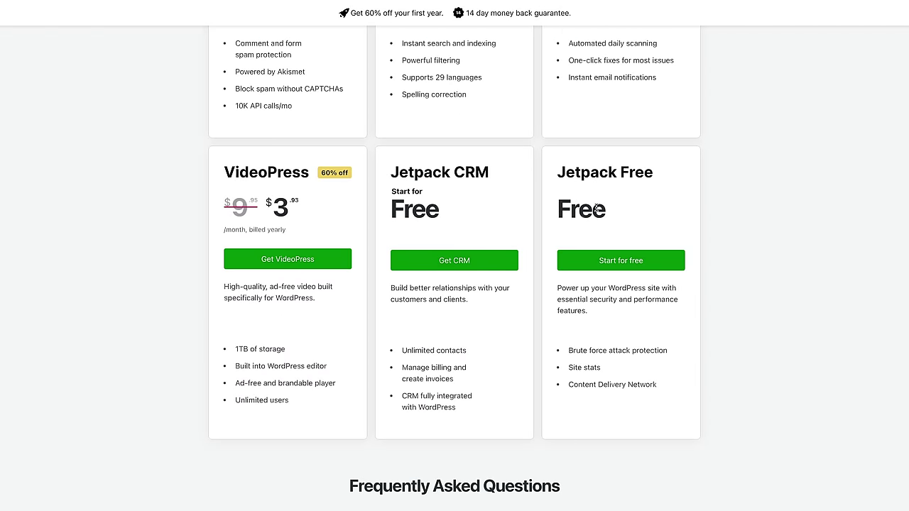
click(609, 262)
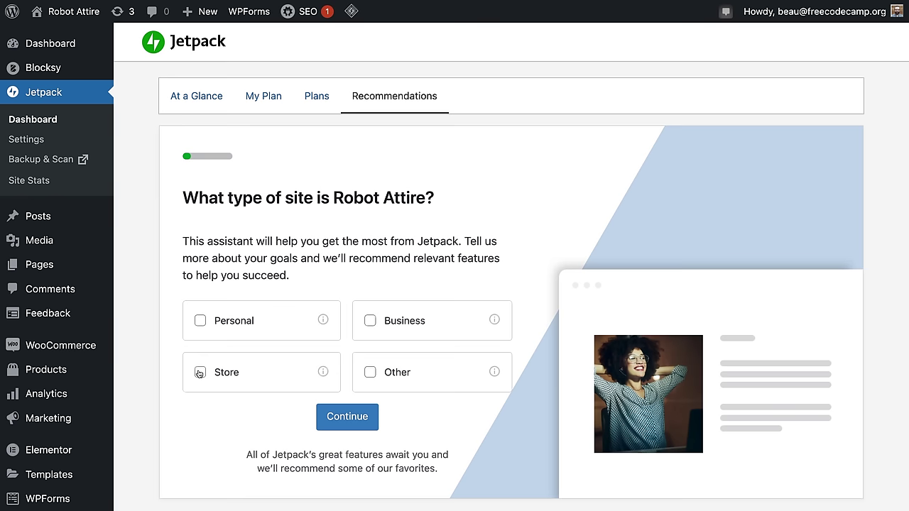
Step: Mark the site as a Store in the Jetpack assistant and defer the paid plan choice
click(200, 372)
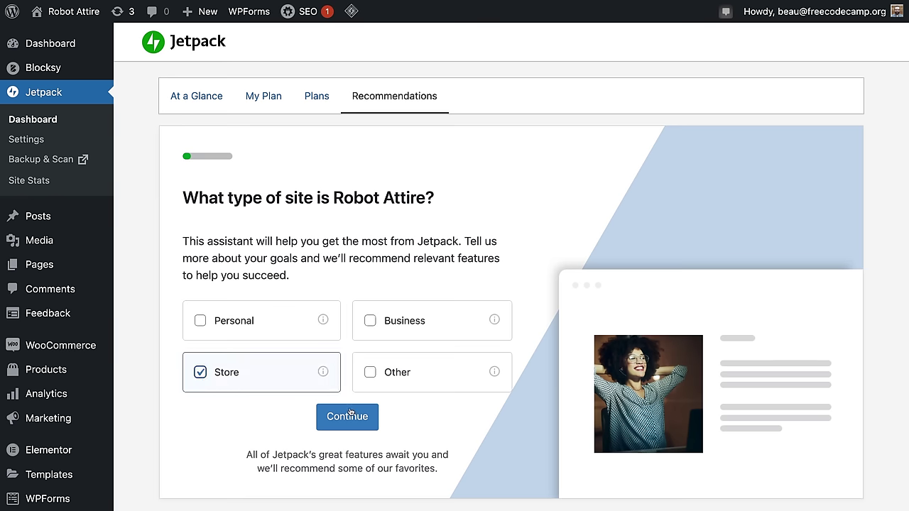
click(346, 415)
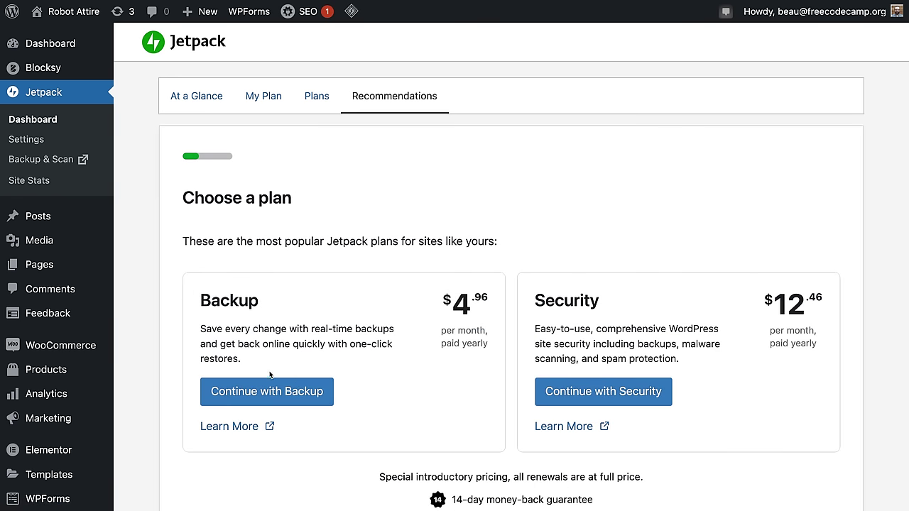
scroll(574, 247, down, 5)
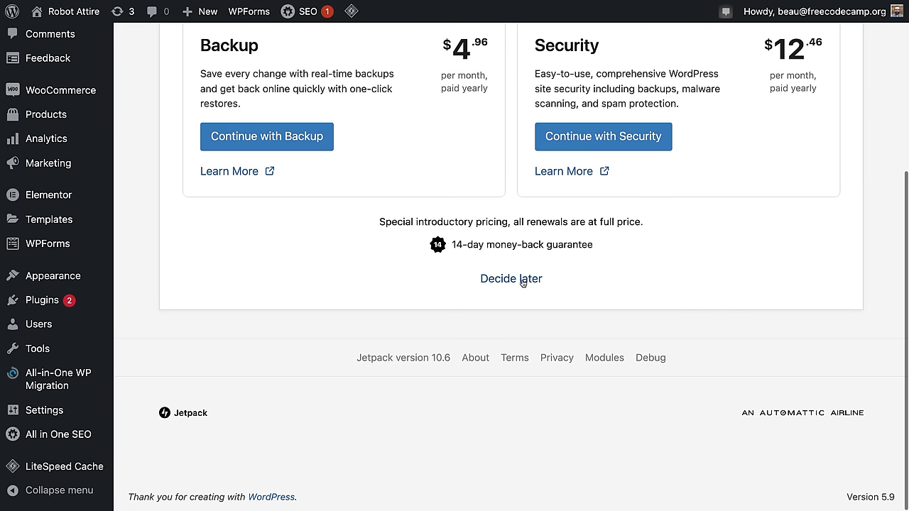
scroll(523, 284, up, 2)
click(523, 365)
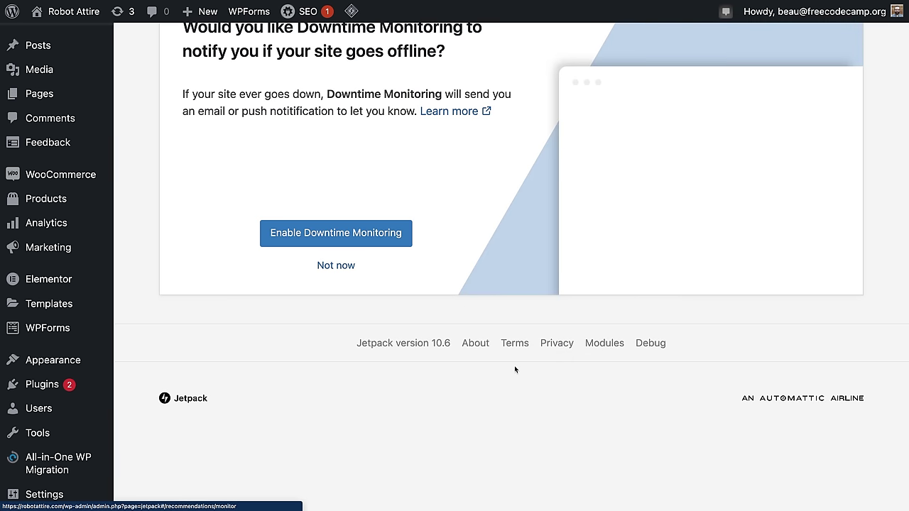
Step: Skip the Downtime Monitoring, Creative Mail and Site Accelerator recommendations
scroll(454, 360, up, 3)
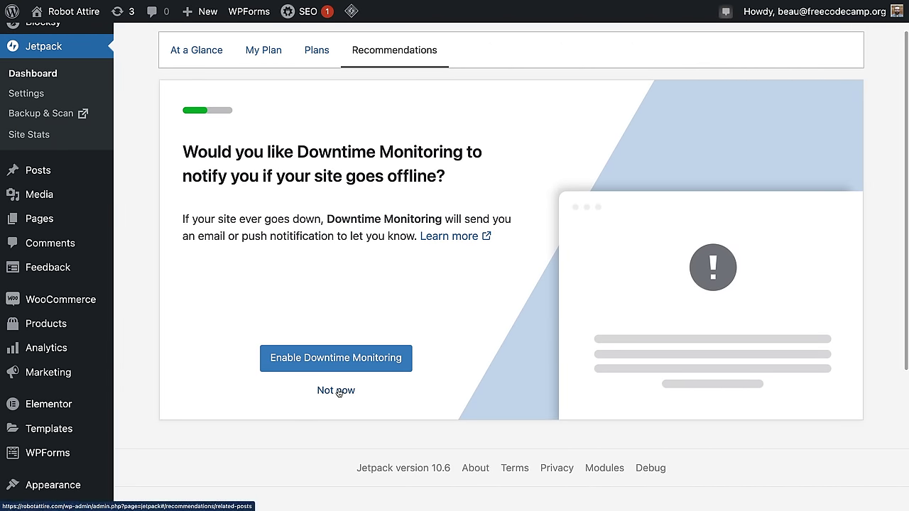
click(337, 392)
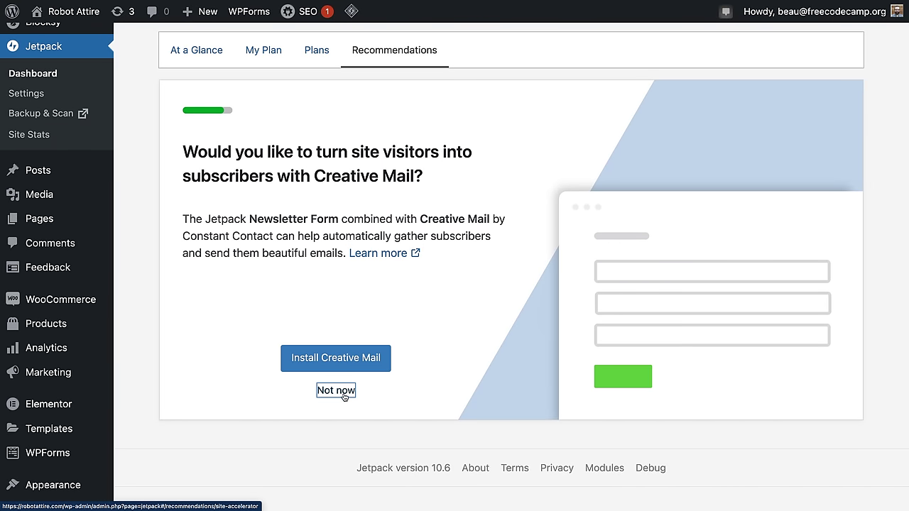
click(343, 393)
click(343, 392)
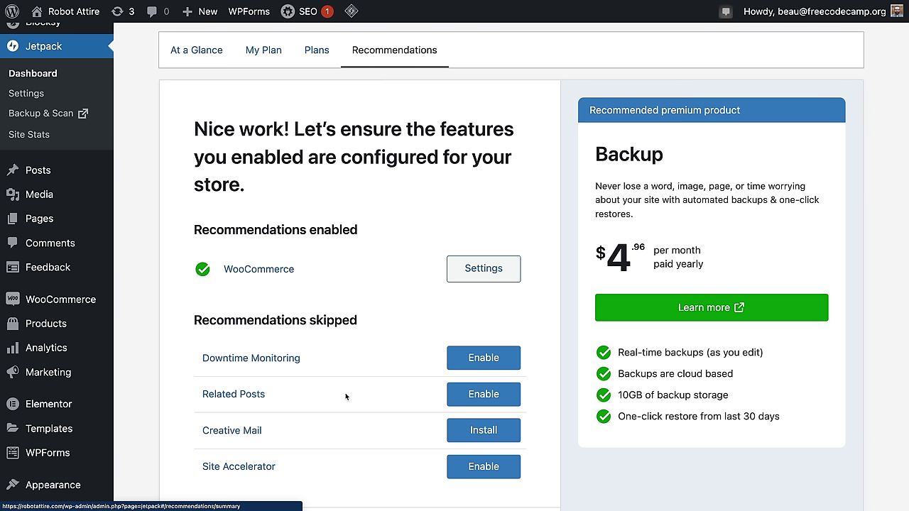
scroll(497, 319, up, 2)
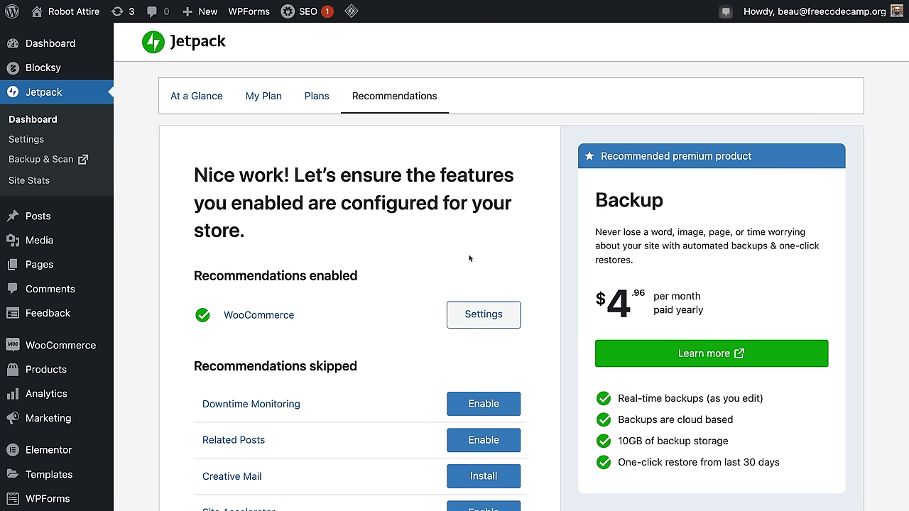
Step: Set Automated taxes to 'Enable automated taxes' in WooCommerce Tax settings and save
mouse_move(75, 346)
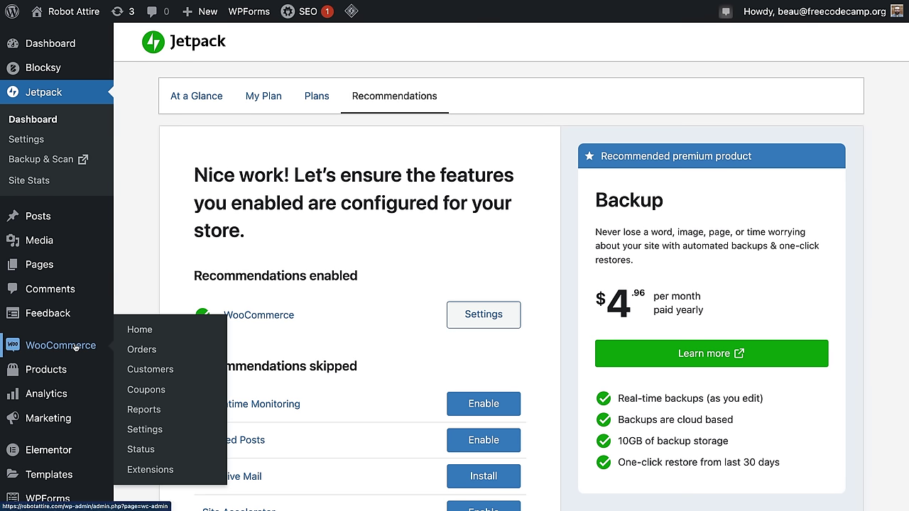
click(154, 431)
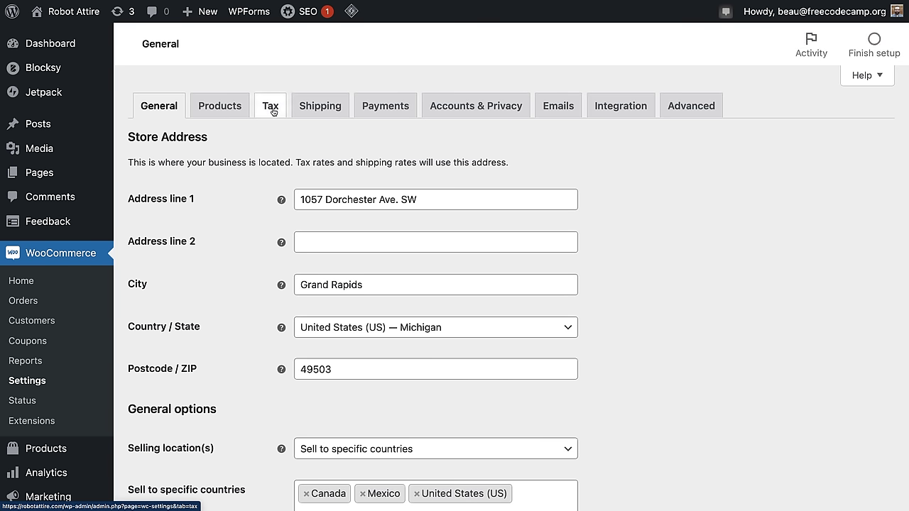
click(270, 107)
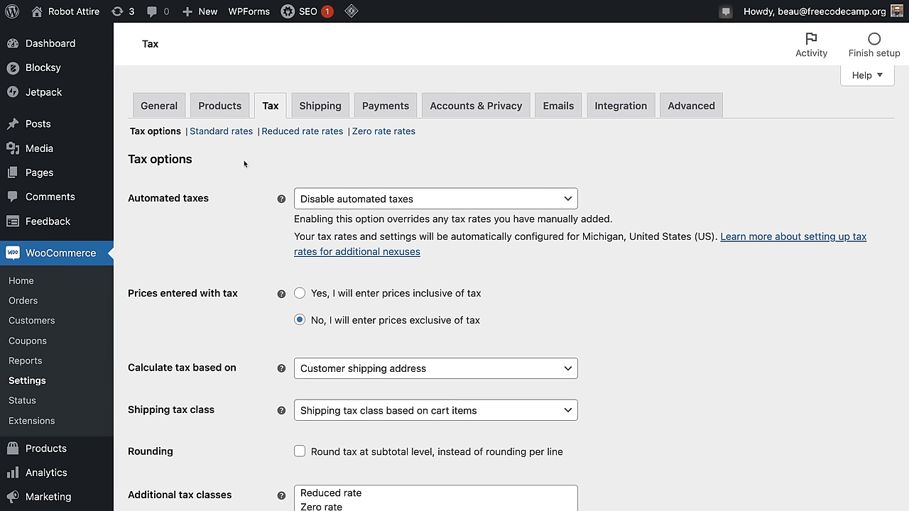
click(431, 199)
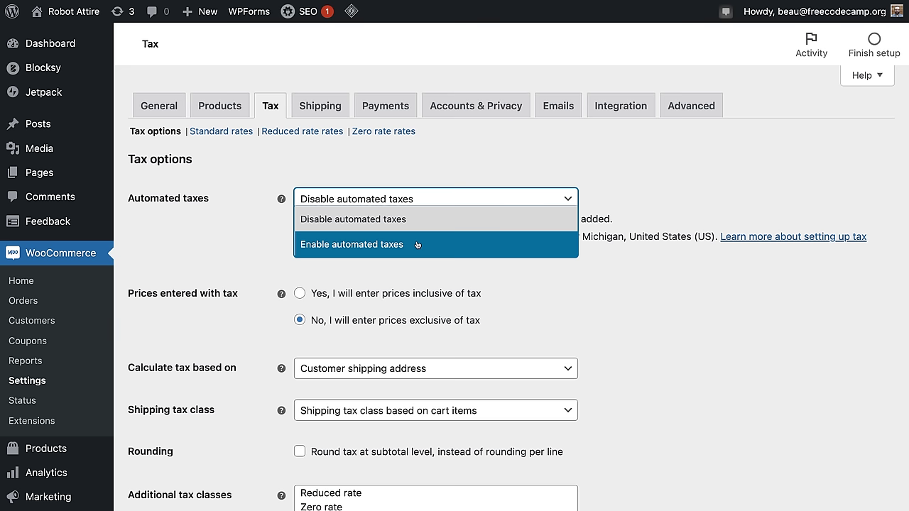
click(418, 245)
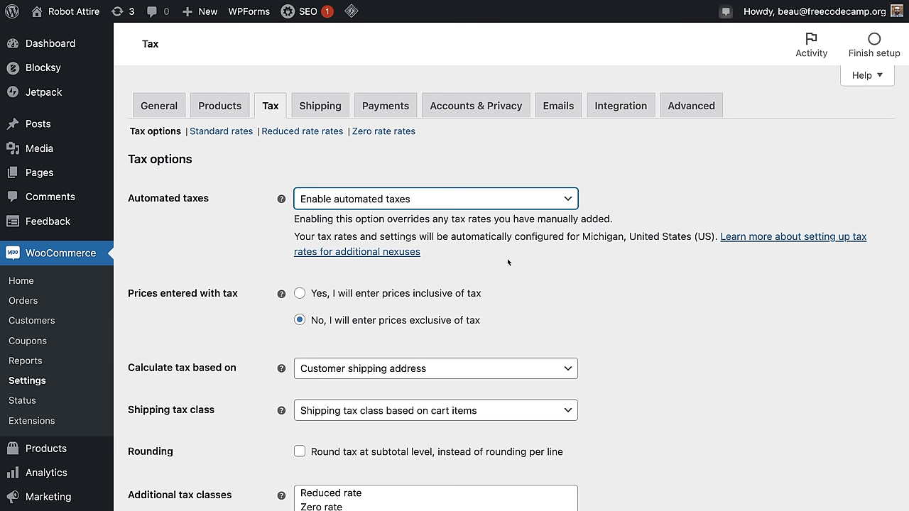
drag(317, 236, 661, 237)
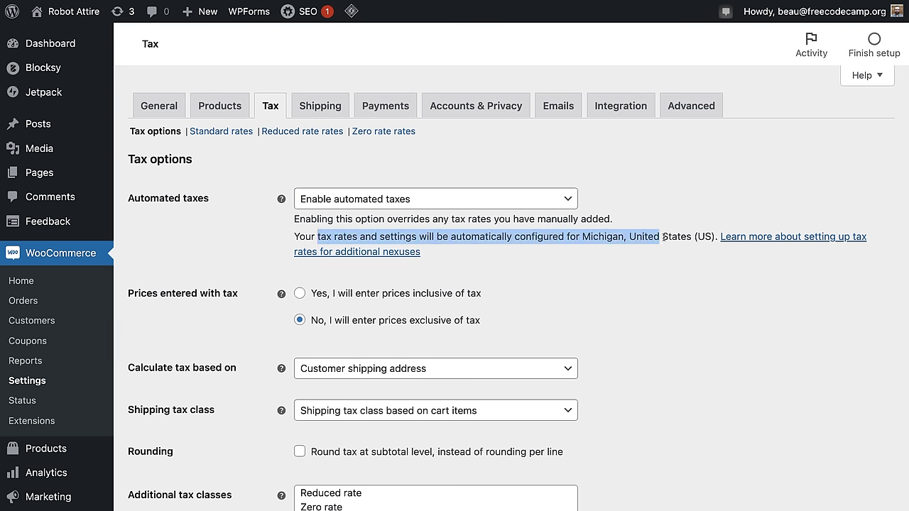
click(671, 236)
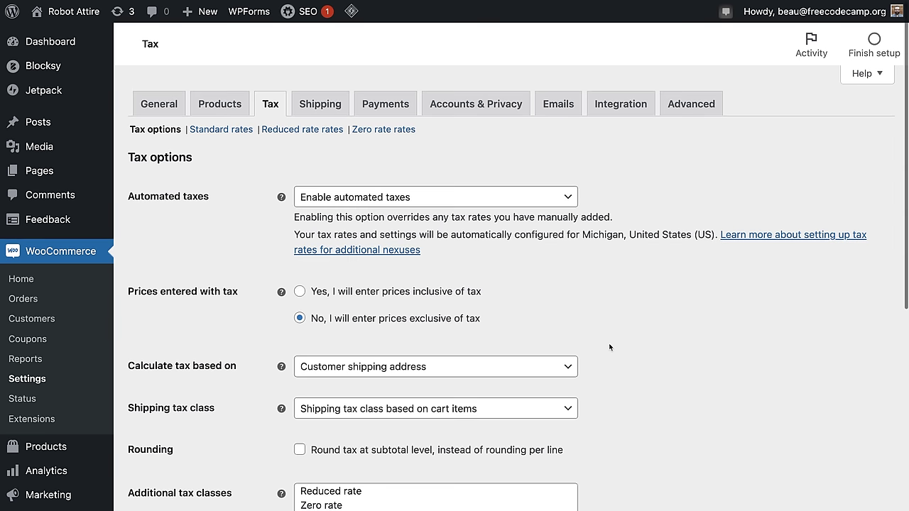
scroll(608, 347, down, 1)
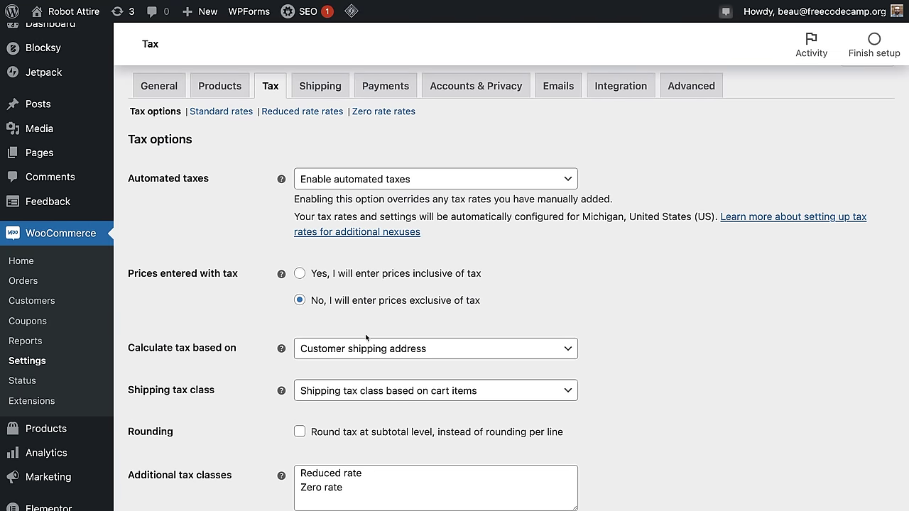
scroll(486, 326, down, 10)
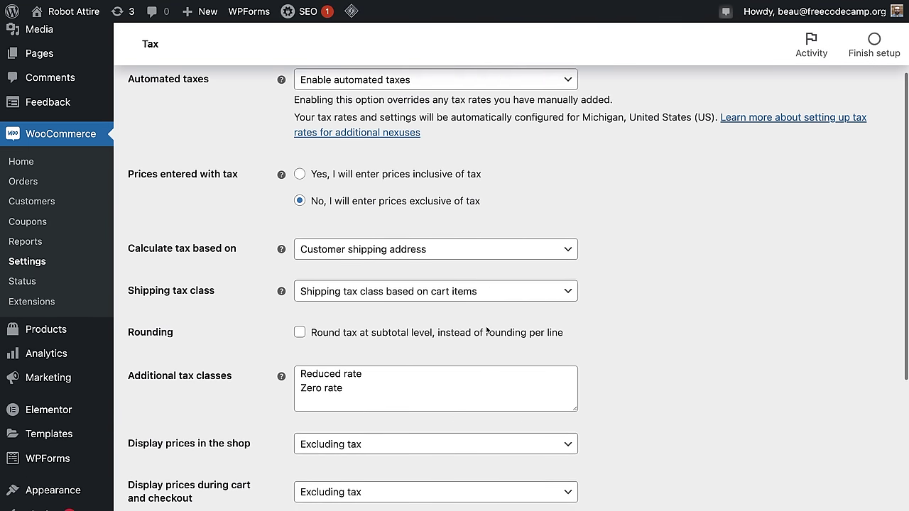
scroll(487, 326, down, 4)
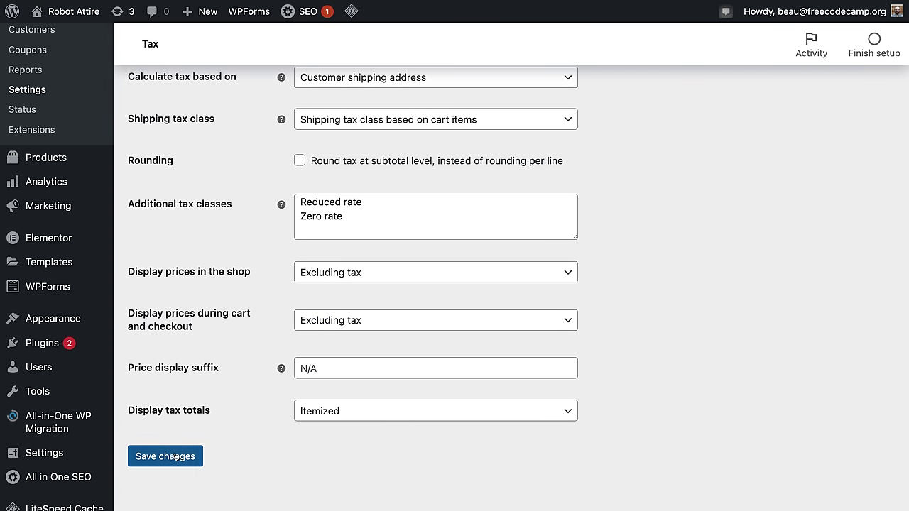
click(175, 457)
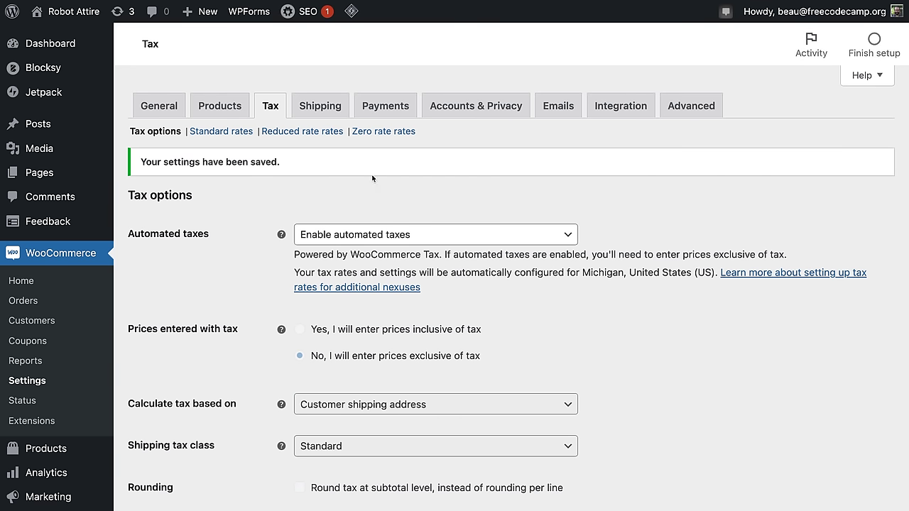
click(319, 107)
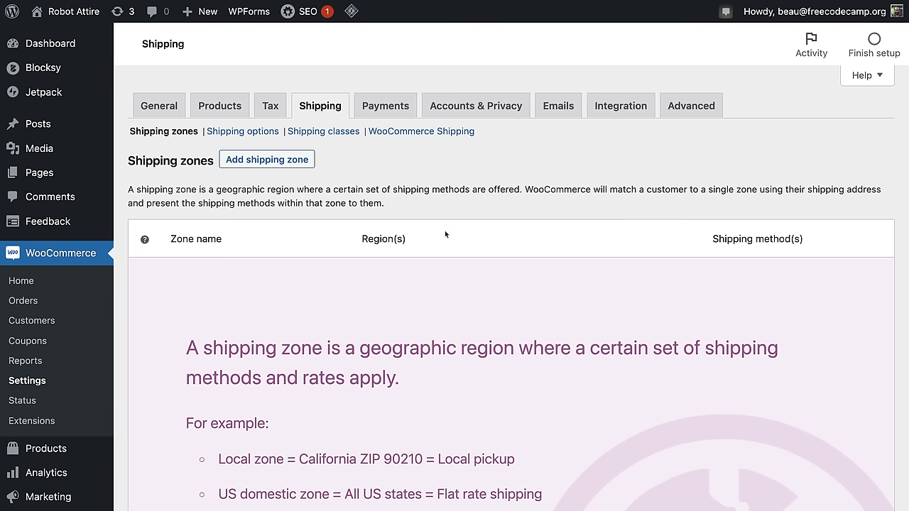
Step: Add a new shipping zone named 'United States'
scroll(426, 259, down, 3)
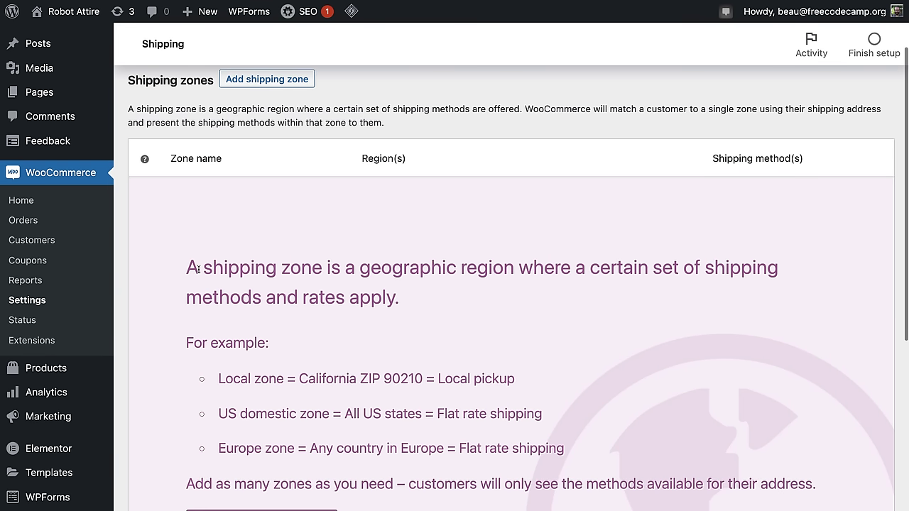
drag(198, 269, 449, 303)
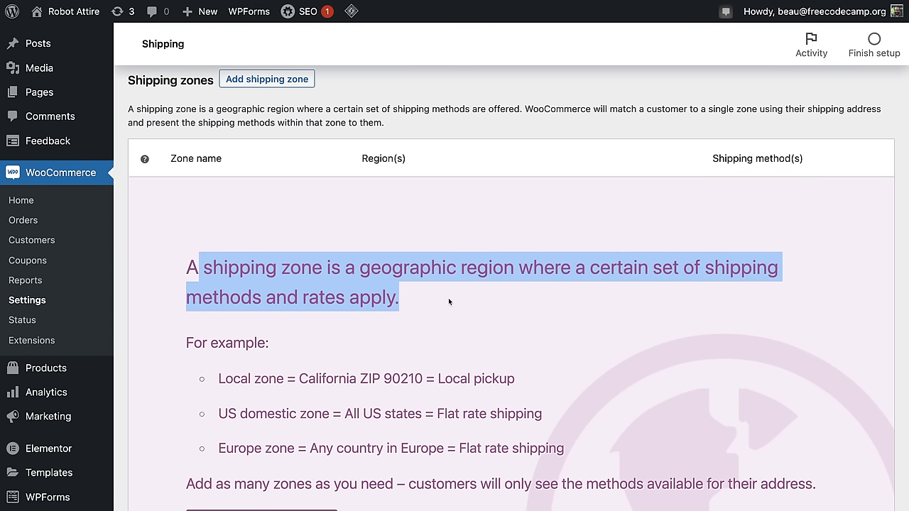
scroll(448, 299, down, 6)
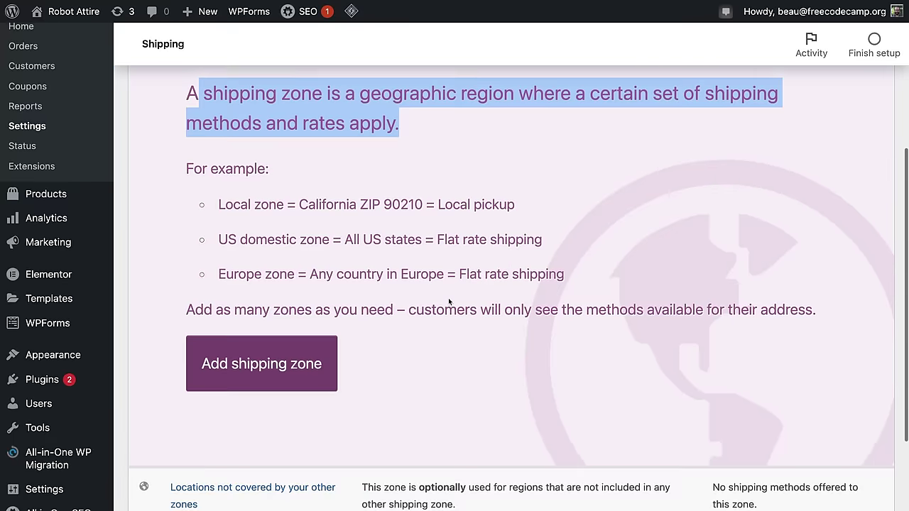
scroll(449, 300, up, 10)
click(266, 162)
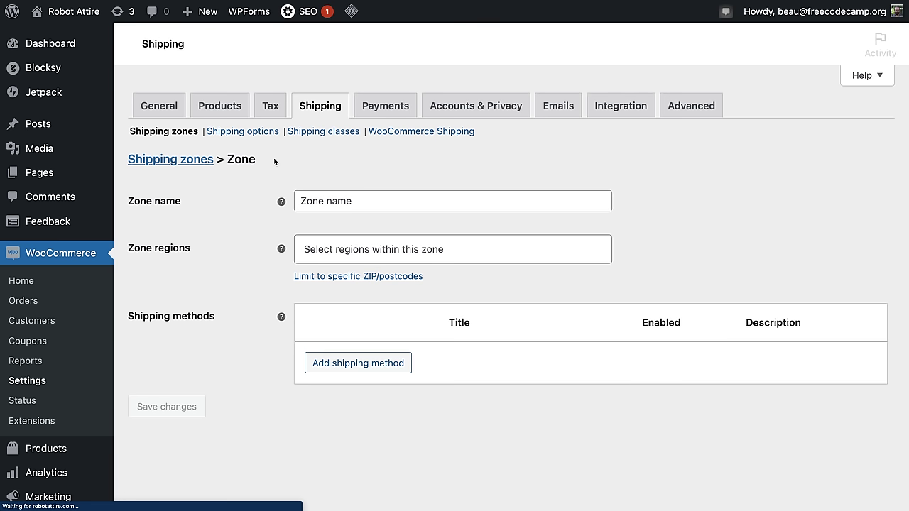
click(342, 201)
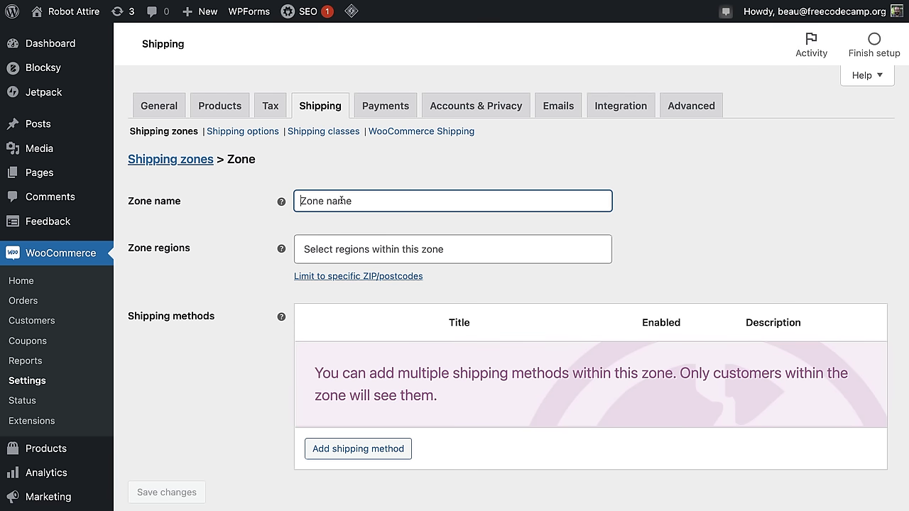
text(U)
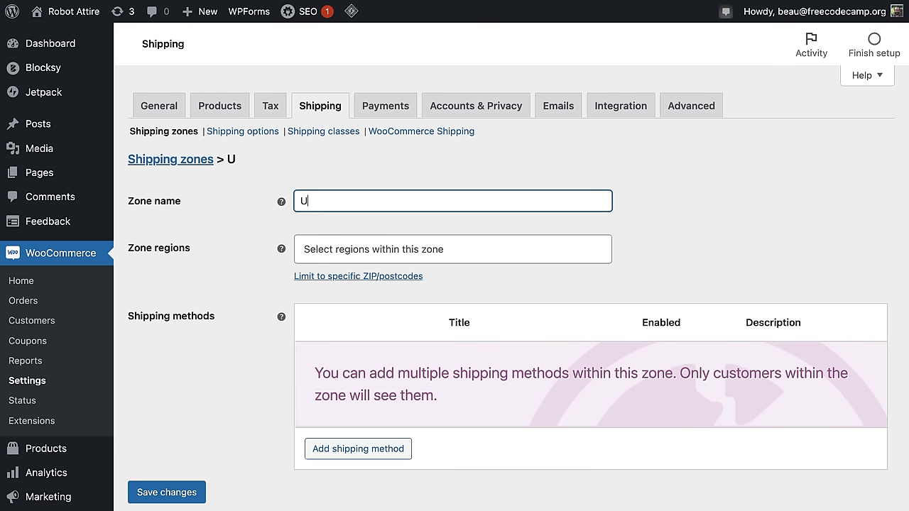
text(nited States)
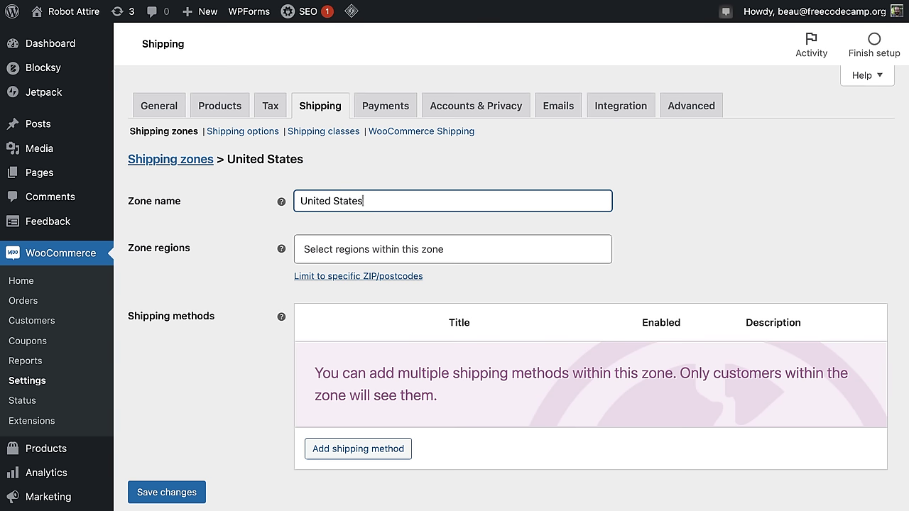
Step: Set the zone's region to United States (US) by searching 'united'
click(380, 247)
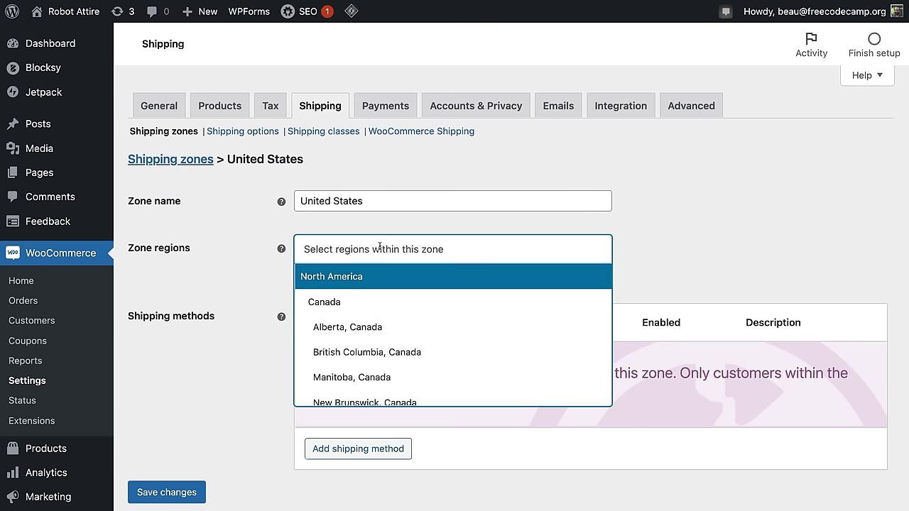
text(un)
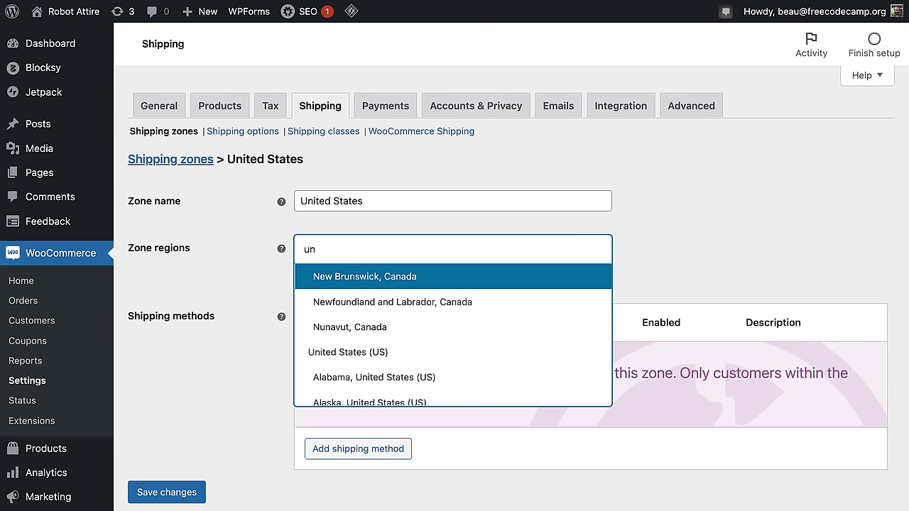
key(BackSpace)
text(nited)
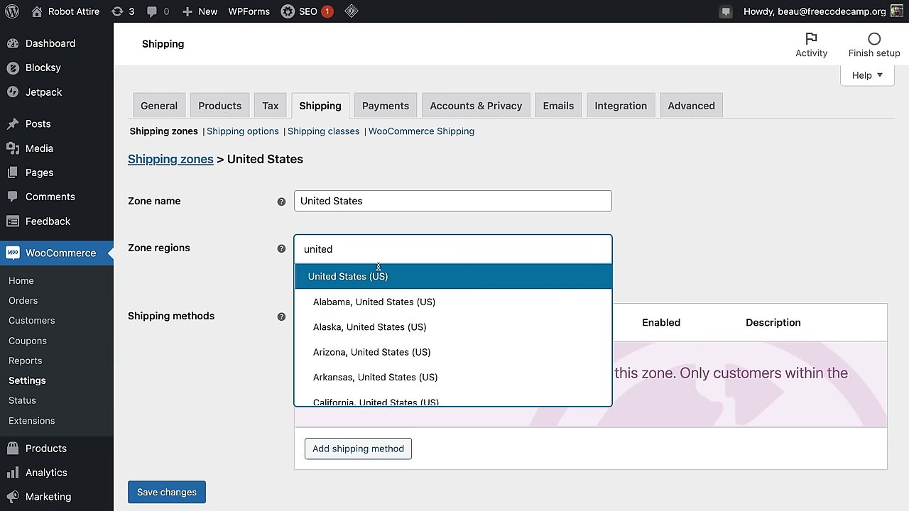
click(378, 271)
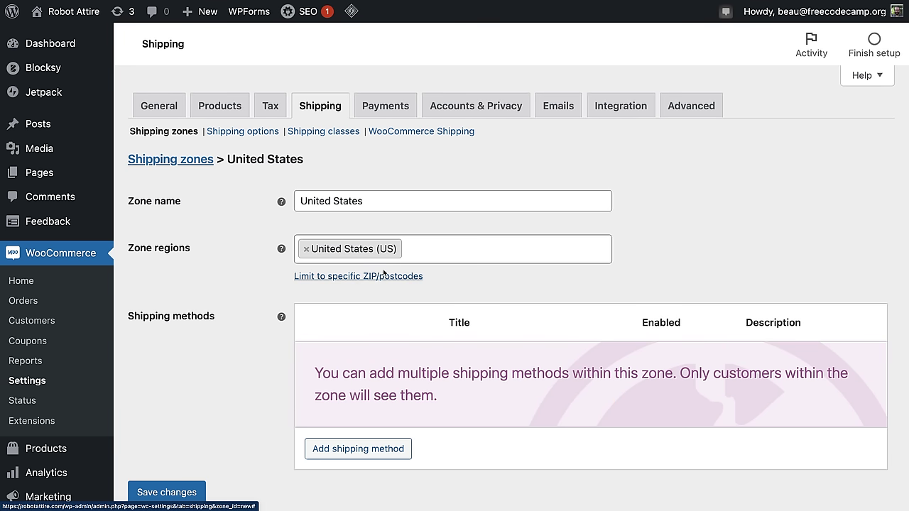
Step: Add a Flat rate shipping method to the United States zone
click(348, 451)
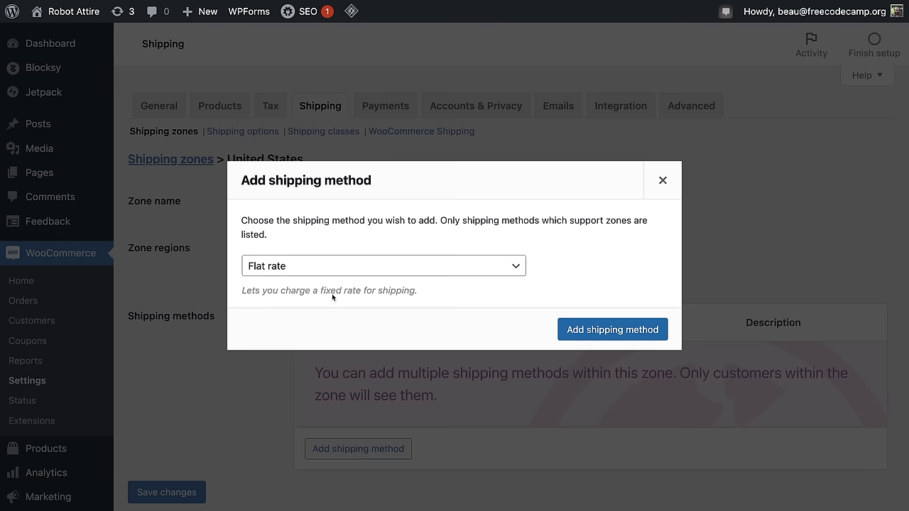
click(325, 266)
click(325, 266)
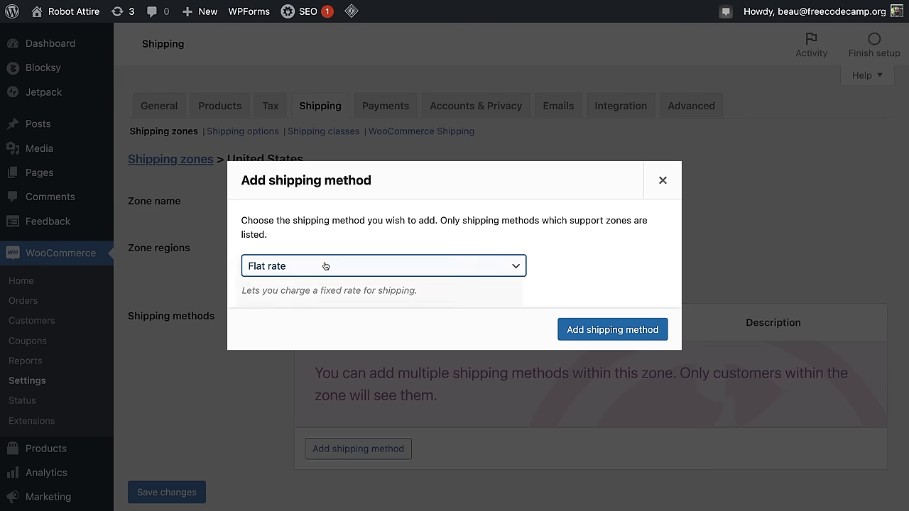
click(325, 266)
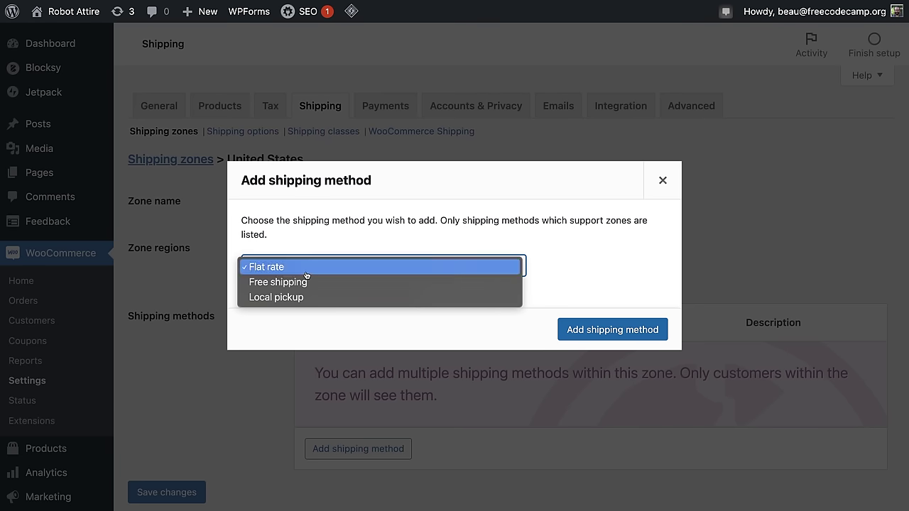
click(306, 275)
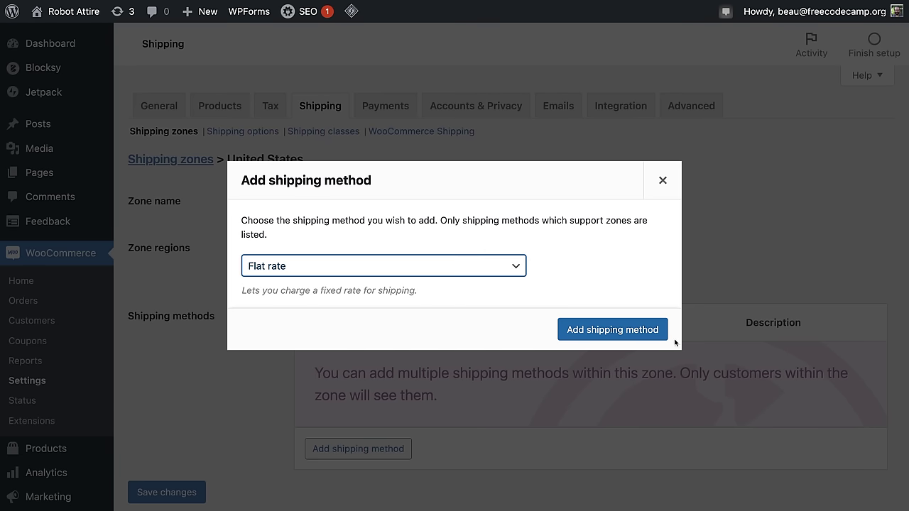
click(606, 331)
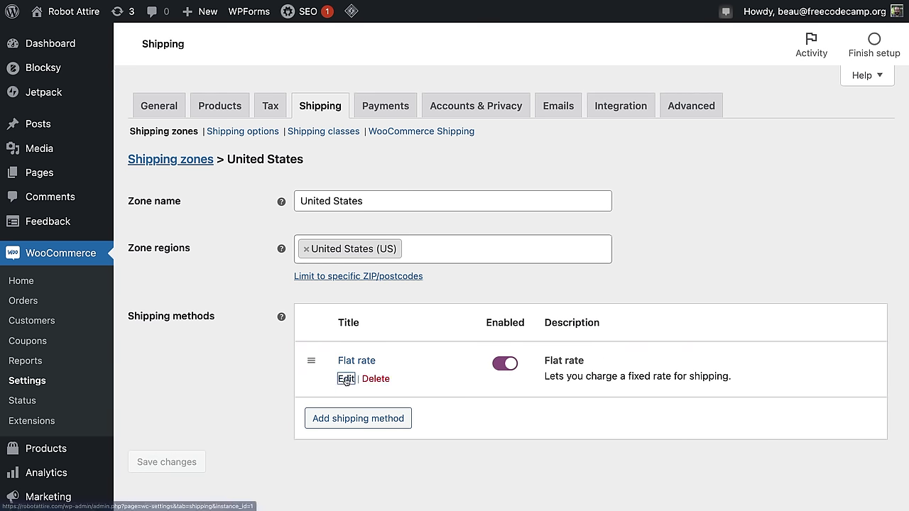
Step: Set the Flat rate tax status to None and cost to 6, then save
click(346, 379)
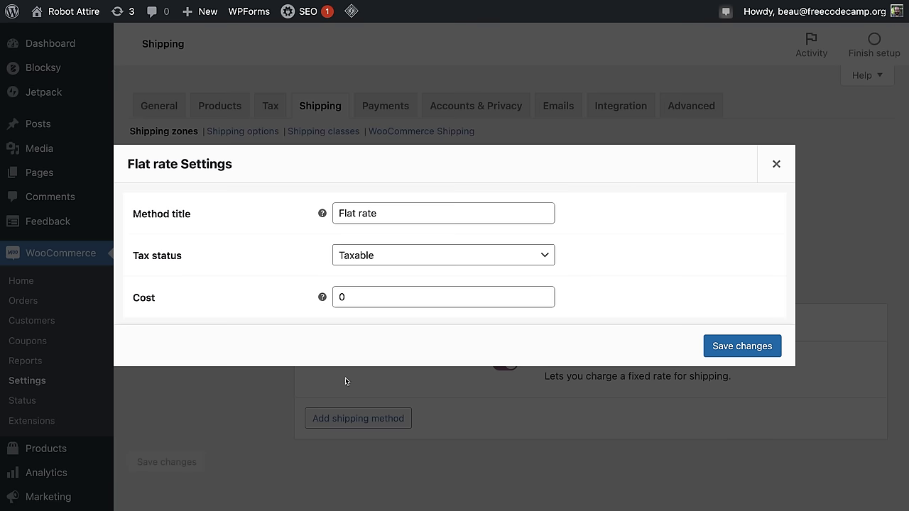
click(396, 259)
click(393, 271)
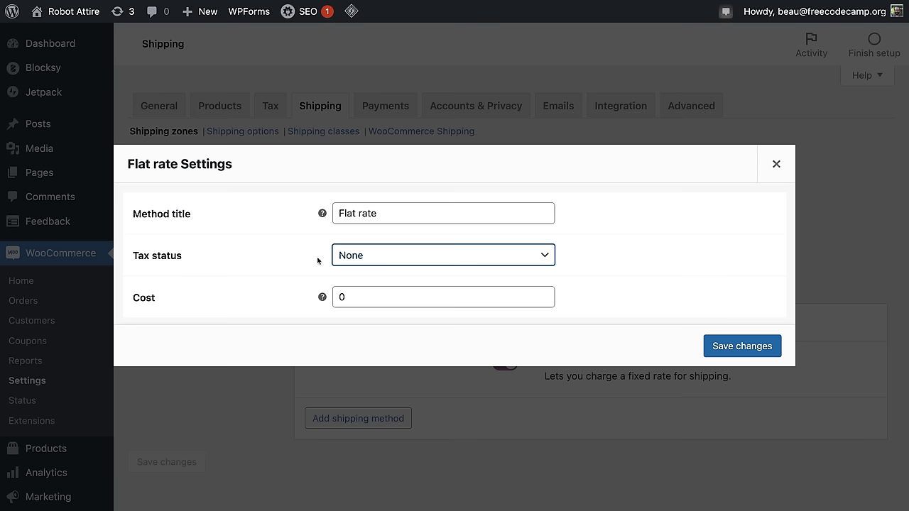
drag(352, 297, 265, 275)
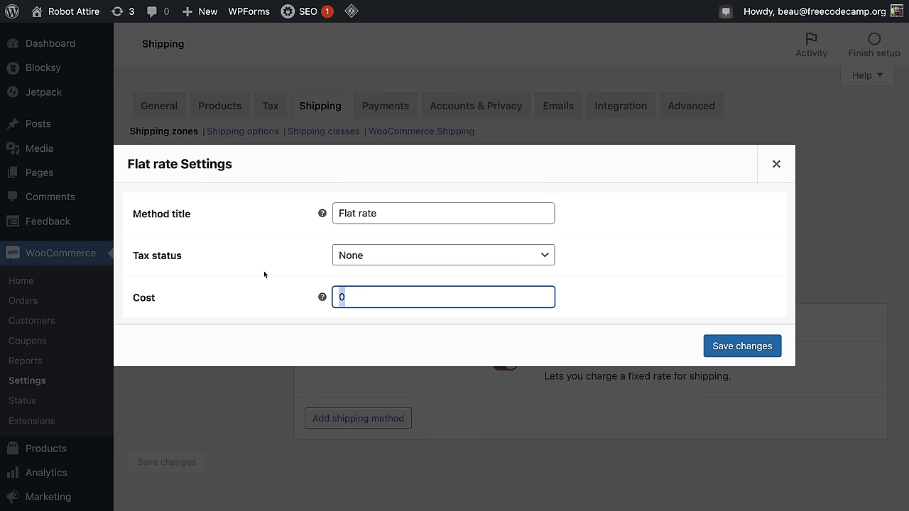
text(6)
click(728, 351)
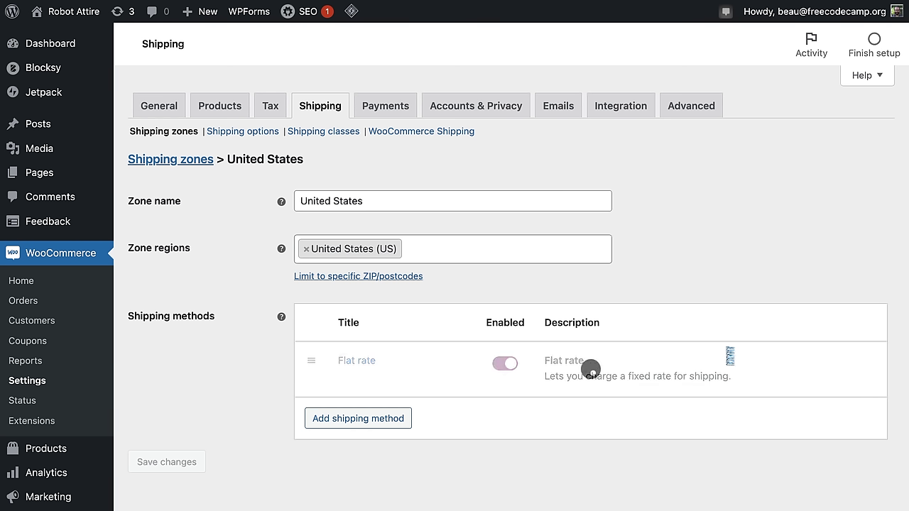
click(386, 422)
Step: Add Free shipping as a second method in the United States zone
click(319, 267)
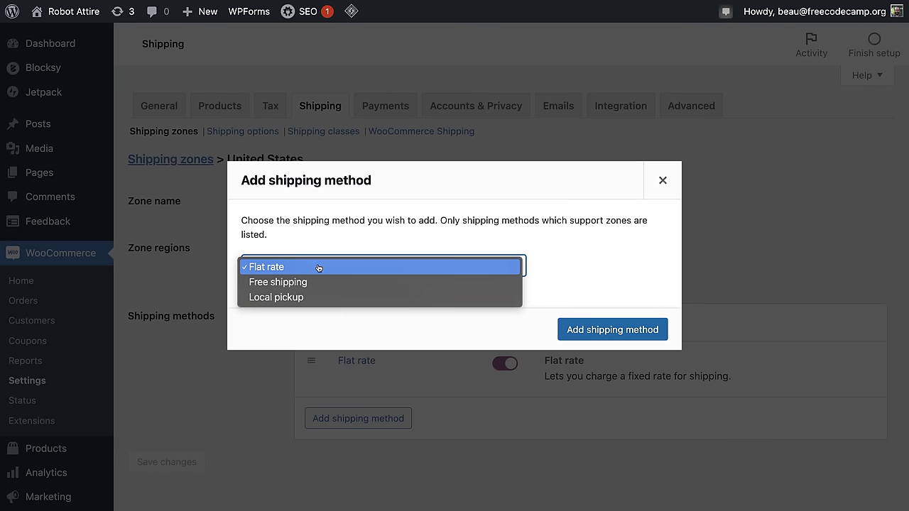
click(320, 282)
click(610, 337)
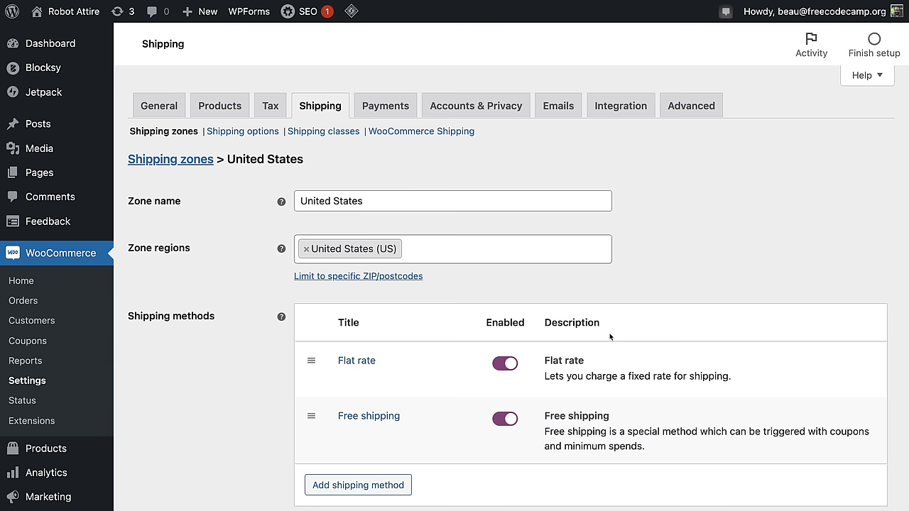
Step: Make Free shipping require a minimum order amount of 30 and save
click(347, 434)
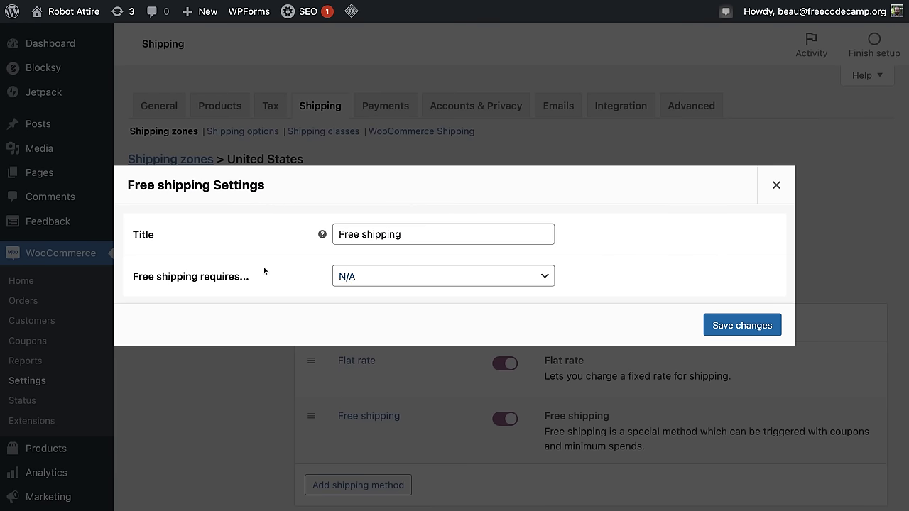
click(429, 274)
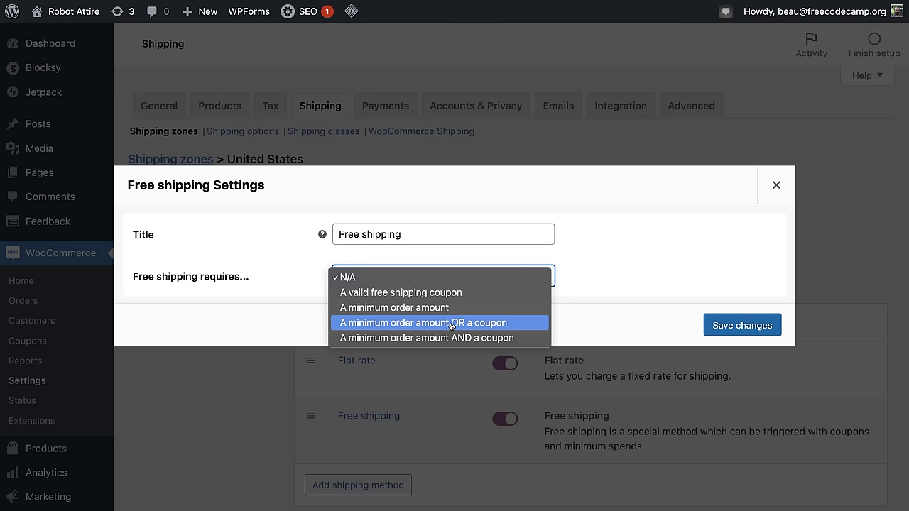
click(437, 308)
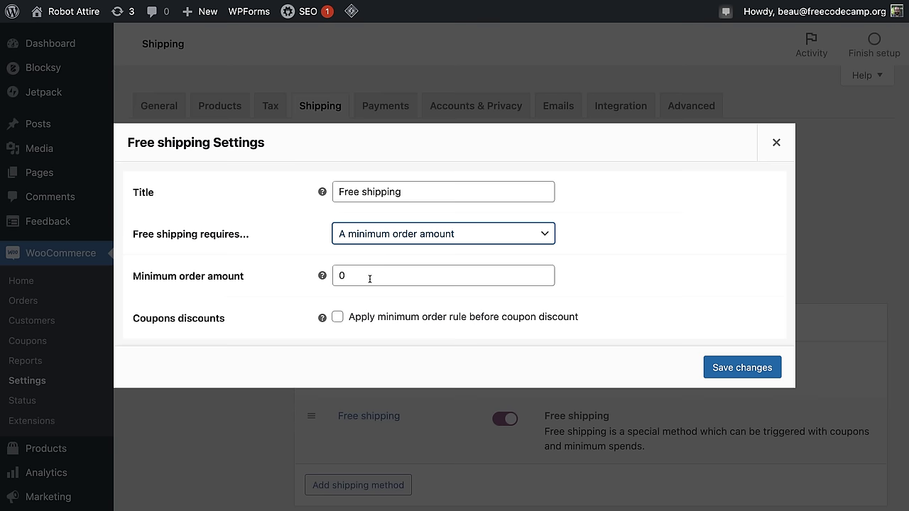
drag(371, 279, 210, 283)
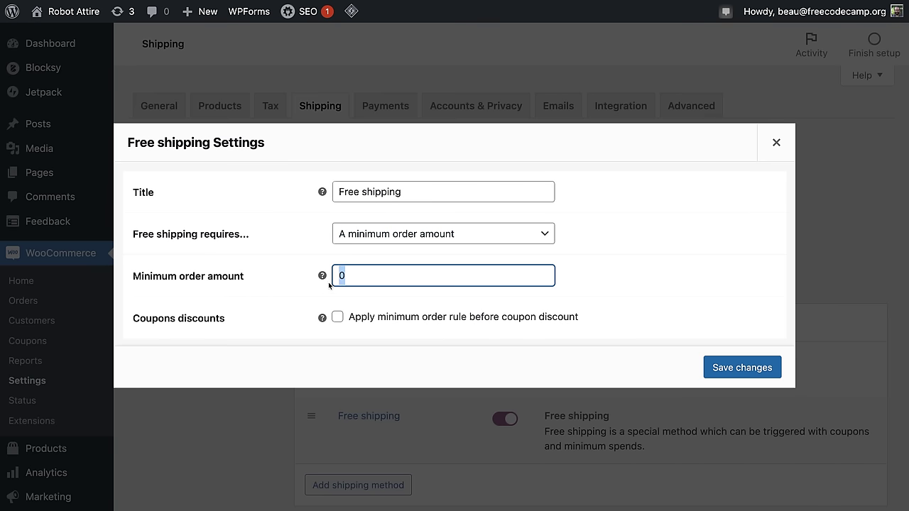
text(30)
click(334, 324)
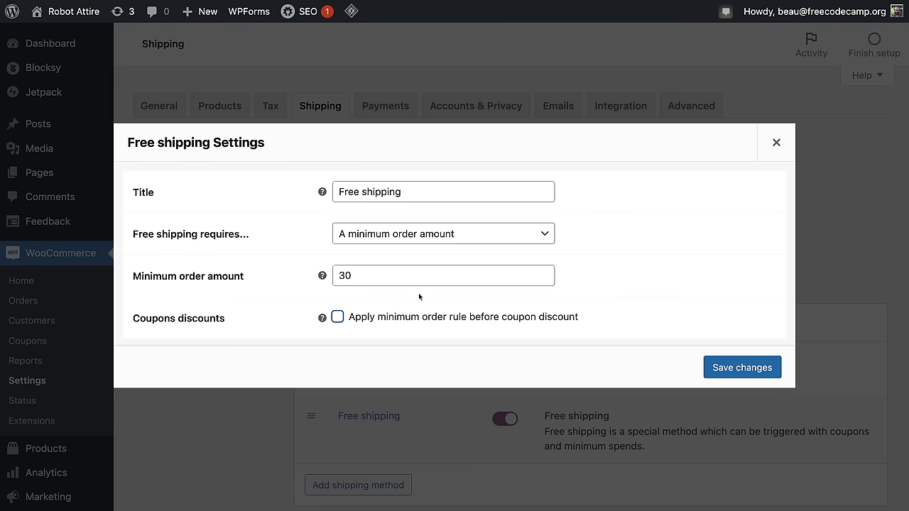
click(749, 367)
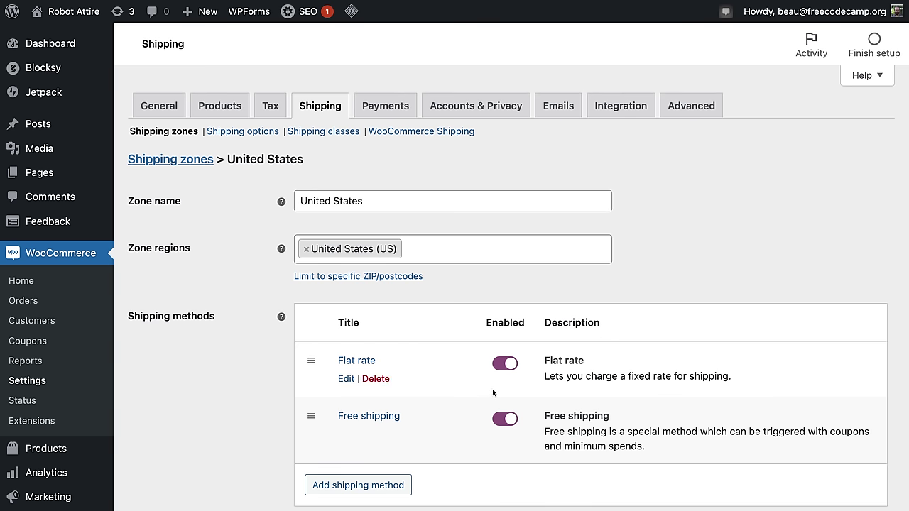
Step: Review the United States zone's shipping methods list
scroll(743, 388, down, 1)
scroll(404, 401, down, 1)
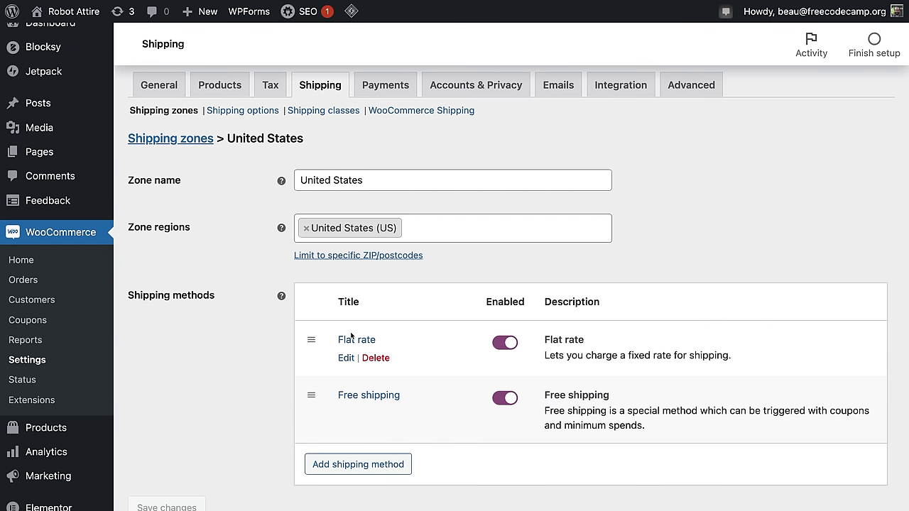
scroll(505, 401, down, 3)
scroll(287, 257, up, 5)
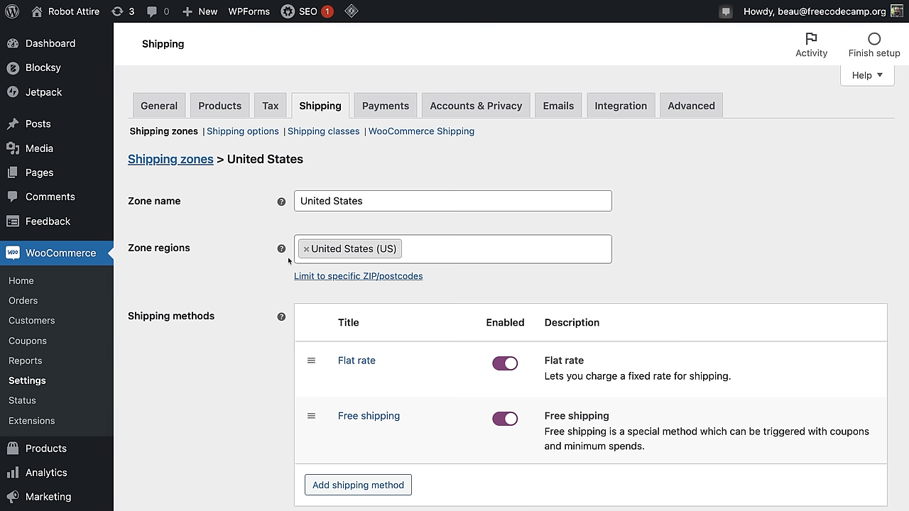
click(375, 194)
click(196, 396)
scroll(230, 391, down, 5)
scroll(230, 394, up, 5)
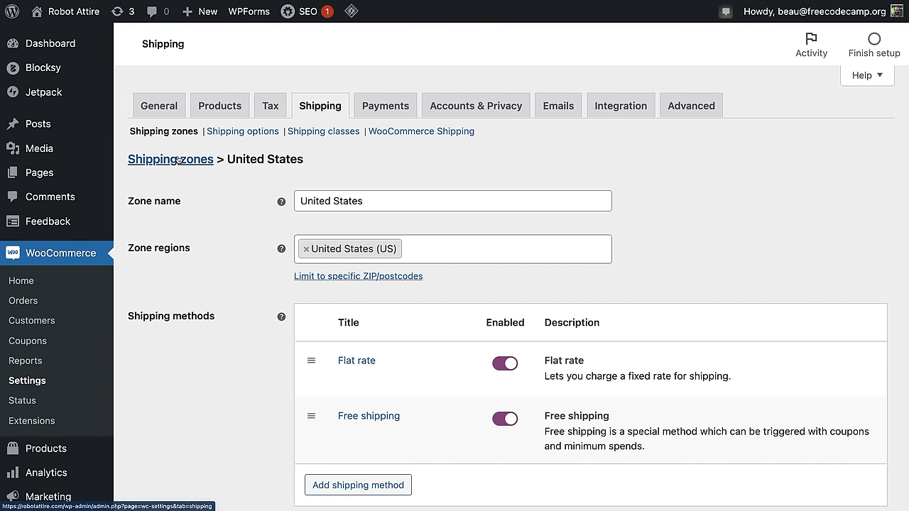
Step: Create a new shipping zone named 'Candada' with Canada as its region
click(178, 160)
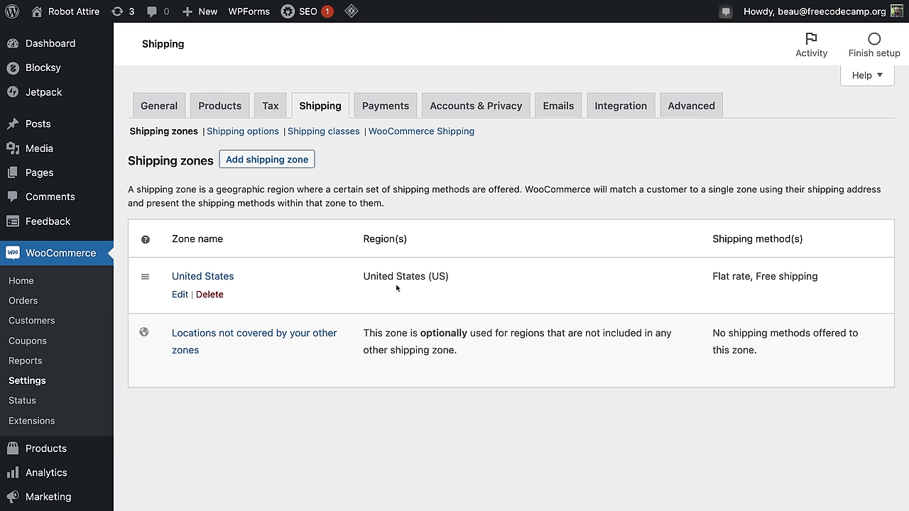
click(291, 159)
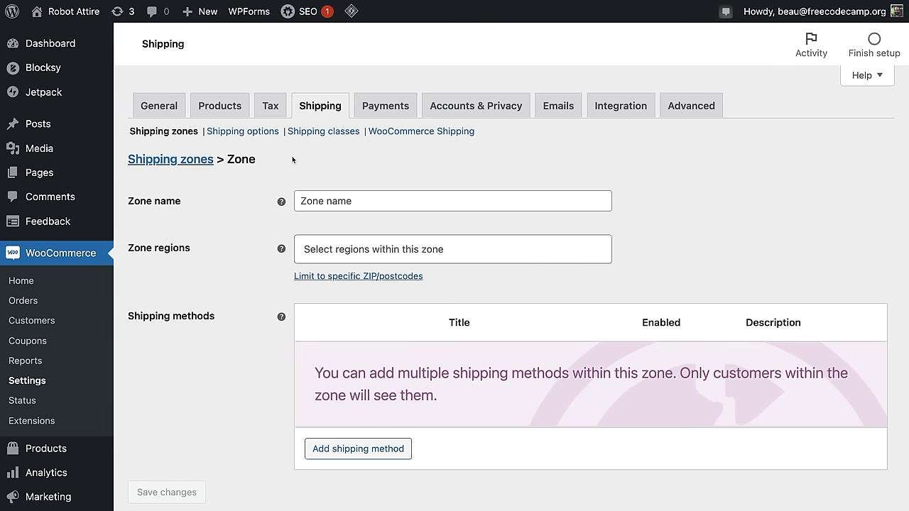
click(356, 198)
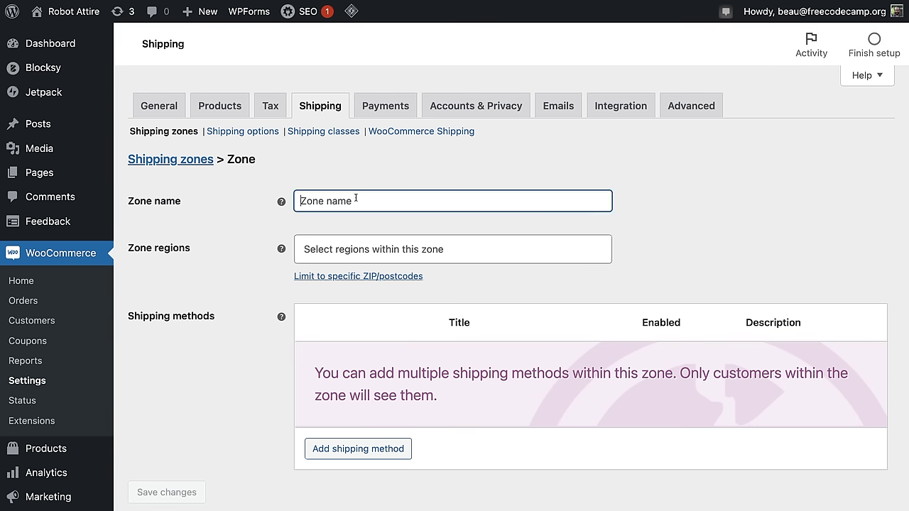
text(Candada)
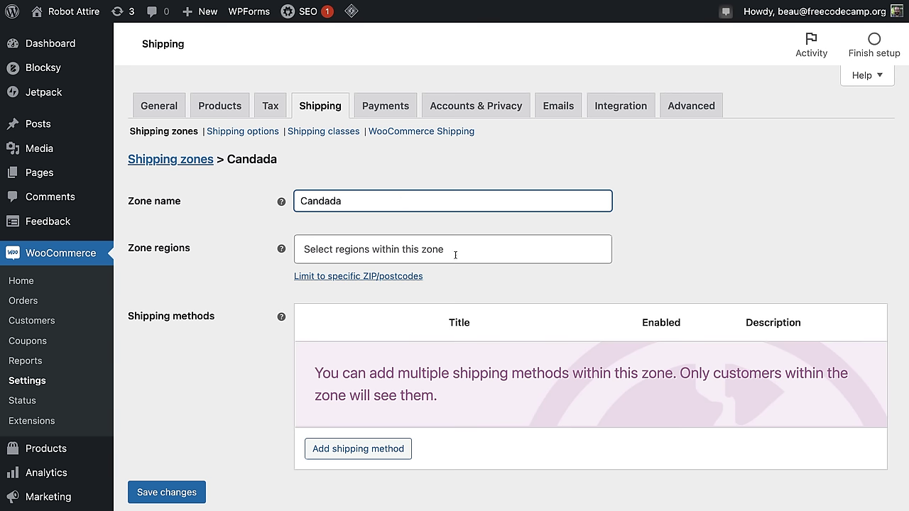
click(403, 248)
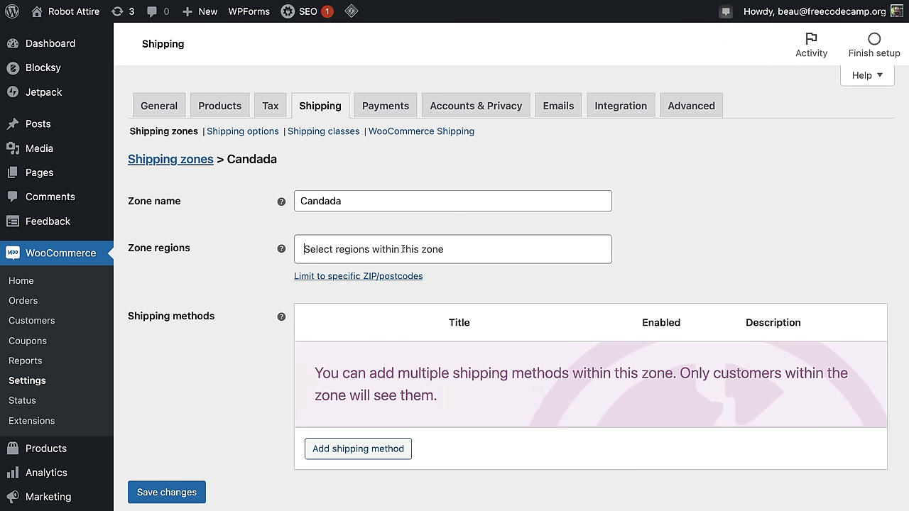
click(375, 305)
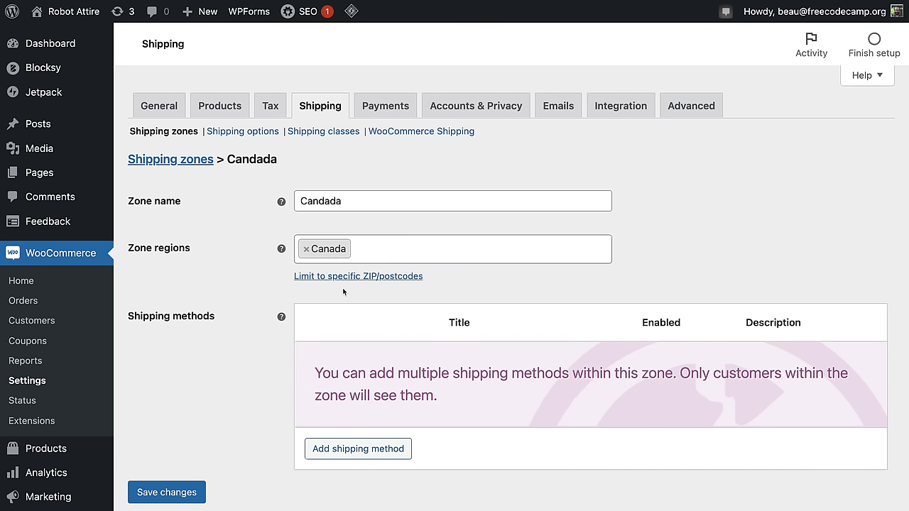
Step: Add a Flat rate shipping method to the Candada zone
click(365, 451)
click(305, 265)
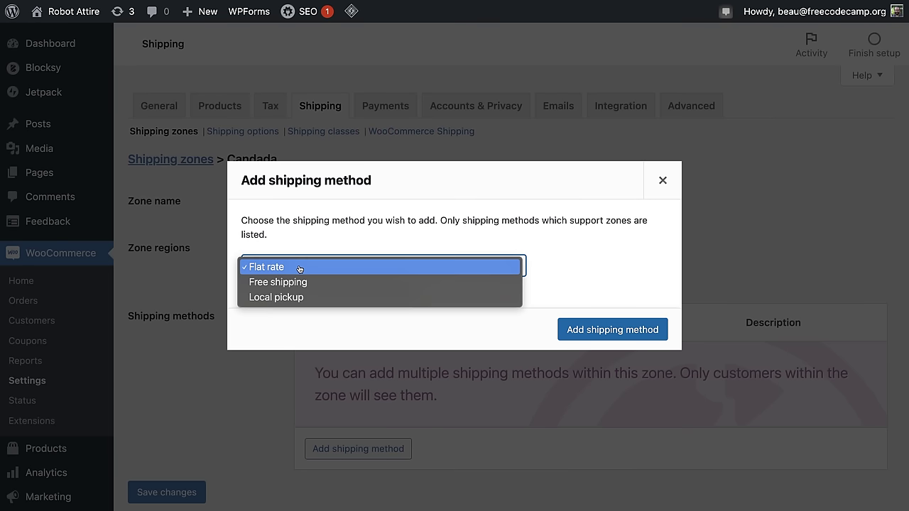
click(300, 265)
click(604, 326)
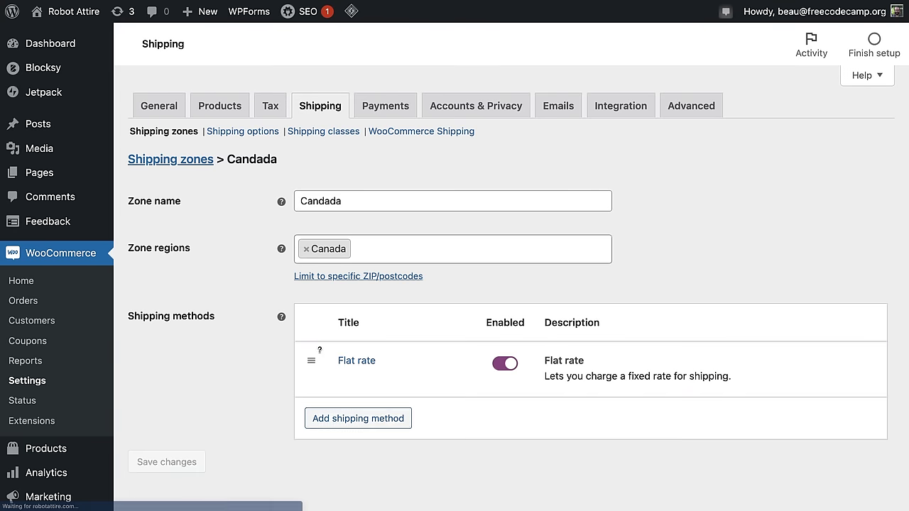
Step: Set the Candada Flat rate cost to 10 with tax status None and save
click(350, 380)
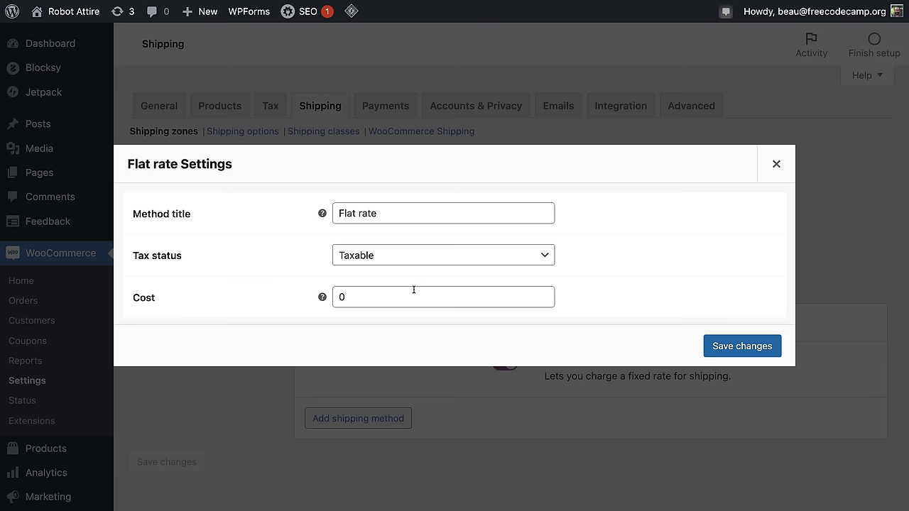
click(358, 303)
drag(377, 296, 248, 287)
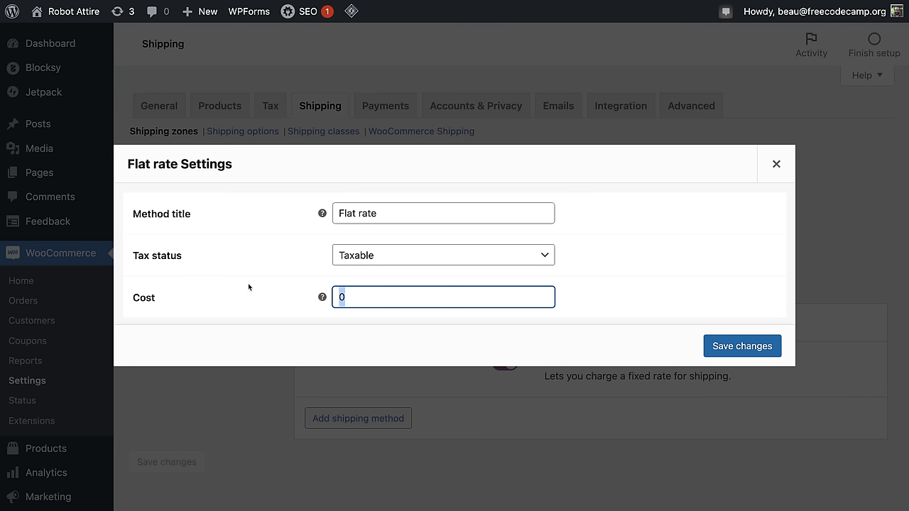
text(10)
click(417, 257)
click(401, 274)
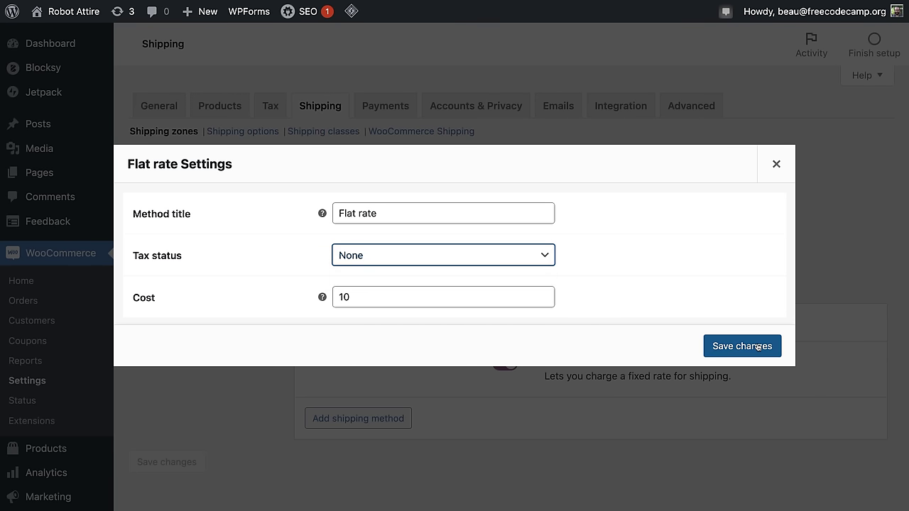
click(757, 346)
click(183, 160)
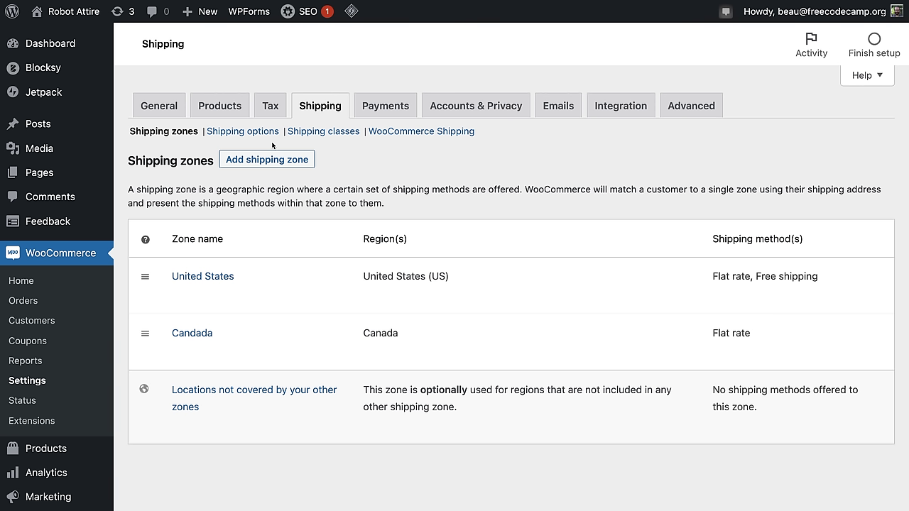
Step: Review Shipping options and the empty Shipping classes list, then view the WooCommerce Shipping label settings
click(246, 134)
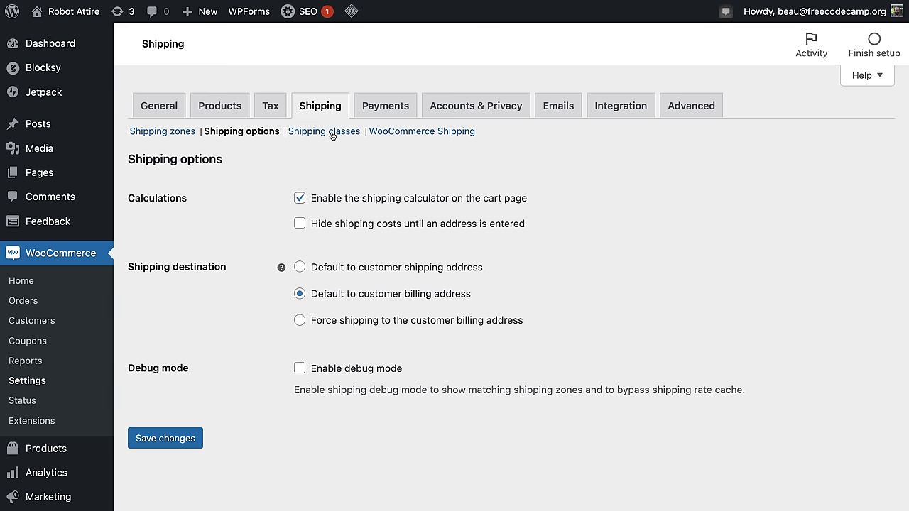
click(331, 134)
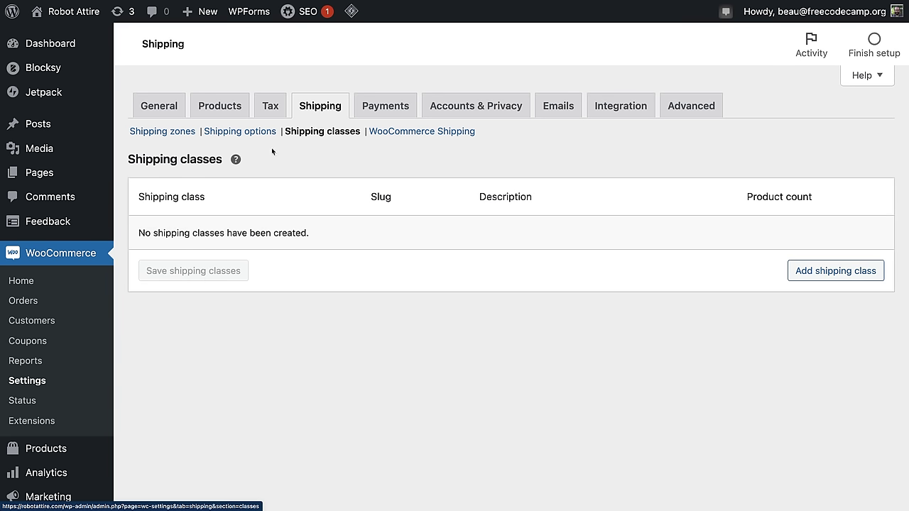
mouse_move(236, 163)
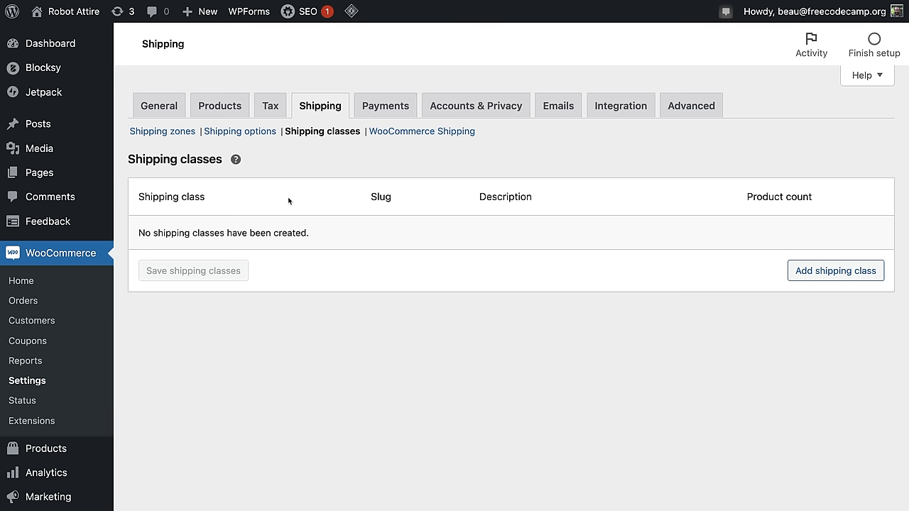
click(421, 133)
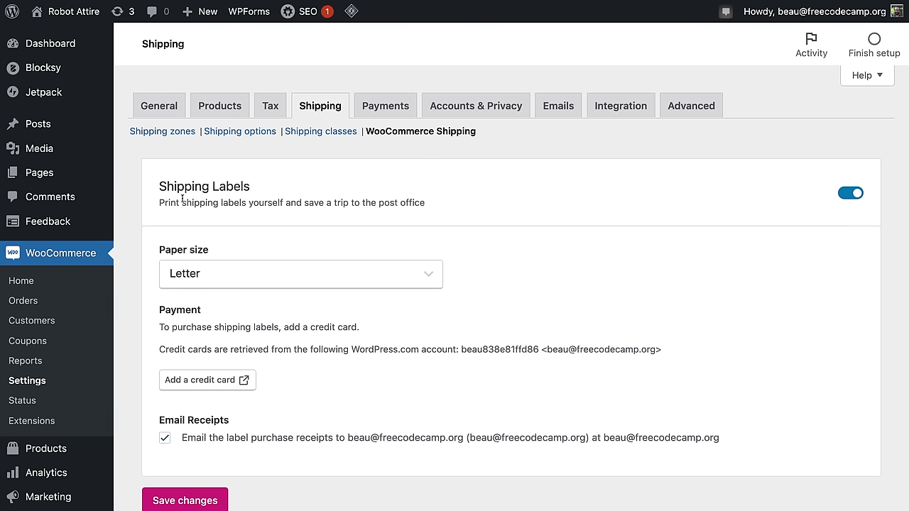
Step: Keep Letter as the label paper size and save the WooCommerce Shipping label settings
drag(169, 203, 422, 203)
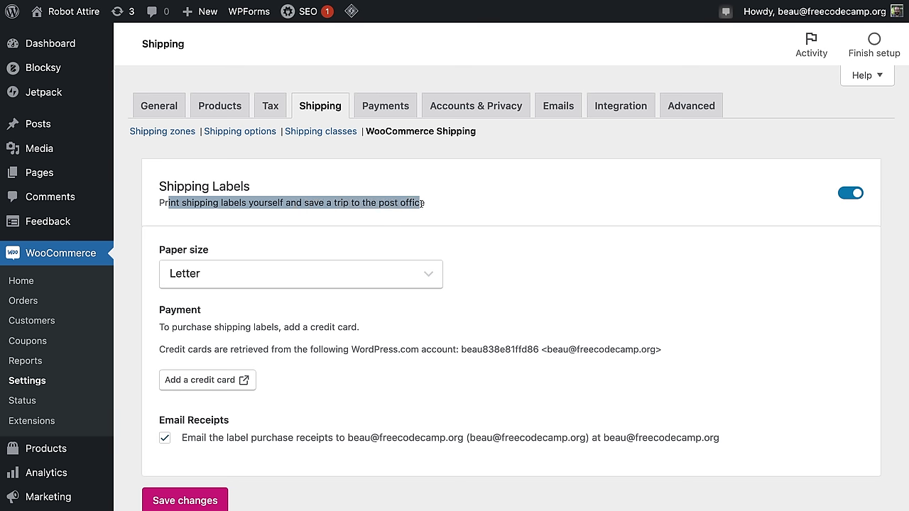
scroll(511, 295, down, 1)
click(380, 257)
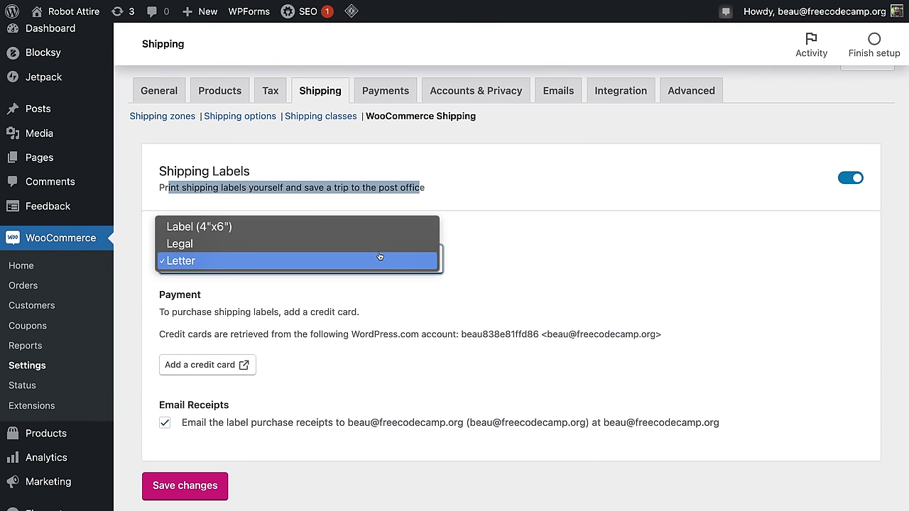
click(191, 261)
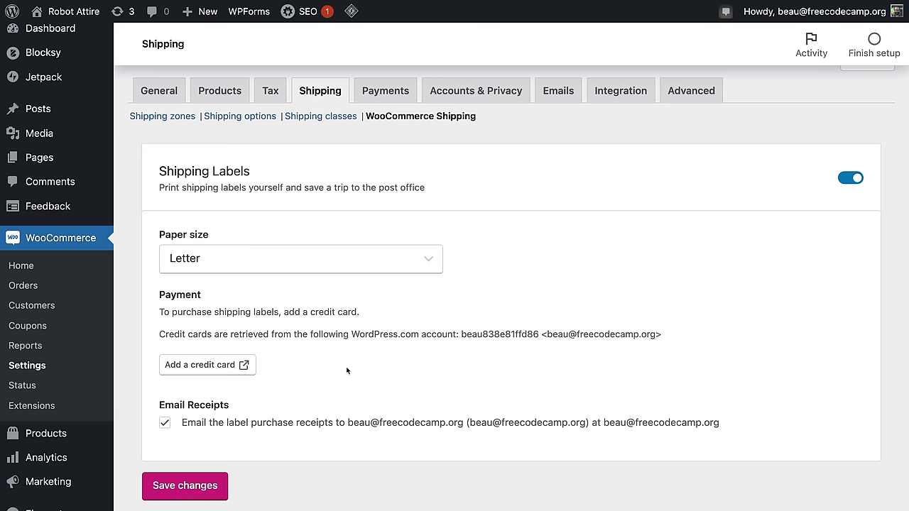
scroll(347, 370, down, 2)
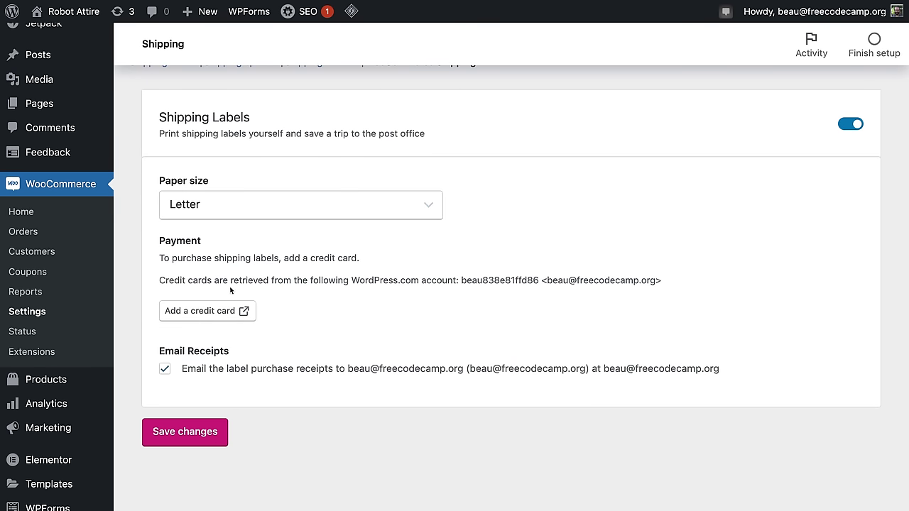
scroll(333, 387, down, 2)
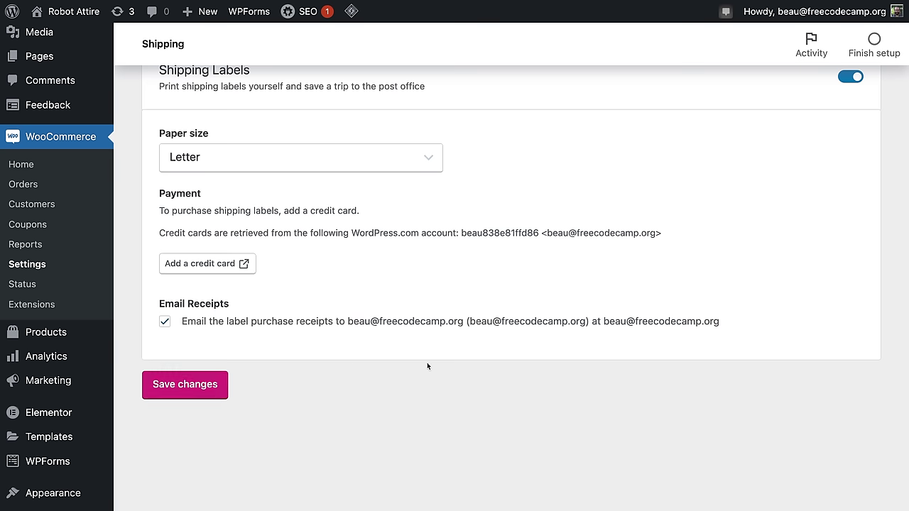
click(204, 385)
scroll(556, 341, up, 5)
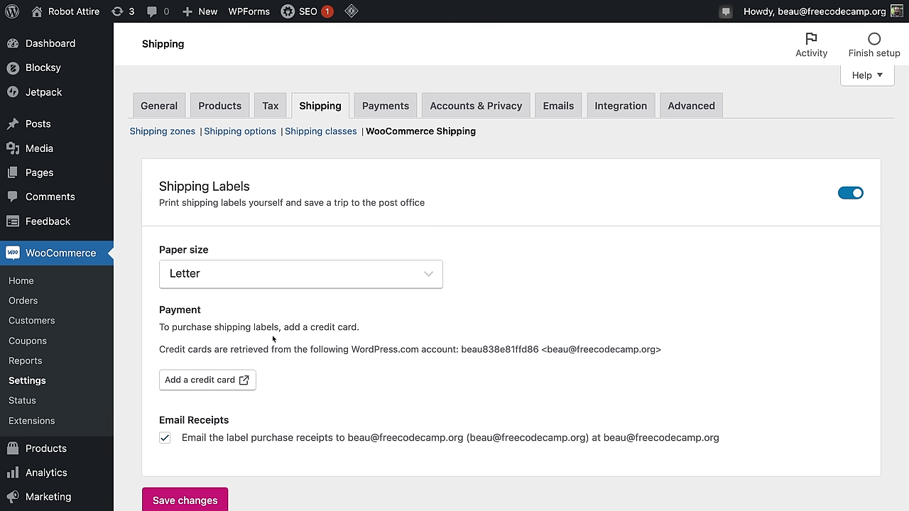
Step: Go to Coupons, remove the old coupons menu entry, and start a new coupon
click(35, 344)
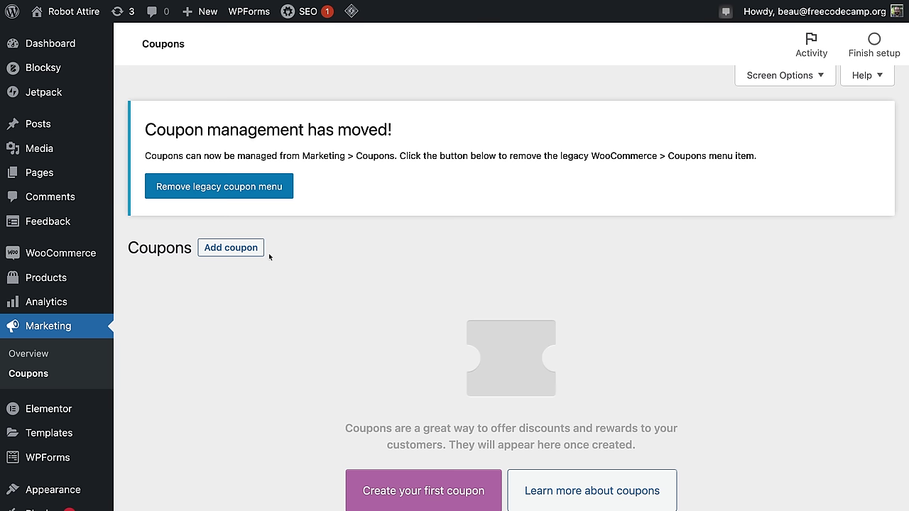
click(228, 190)
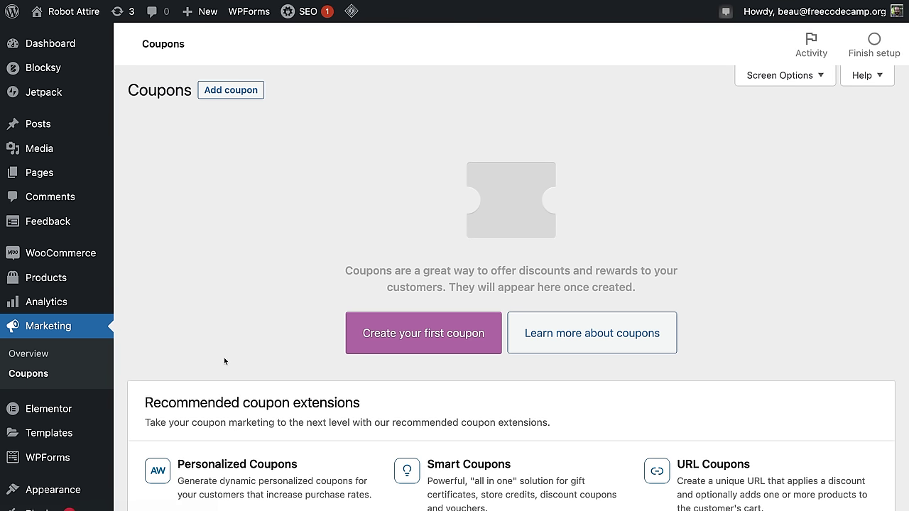
scroll(225, 362, down, 2)
scroll(225, 351, up, 2)
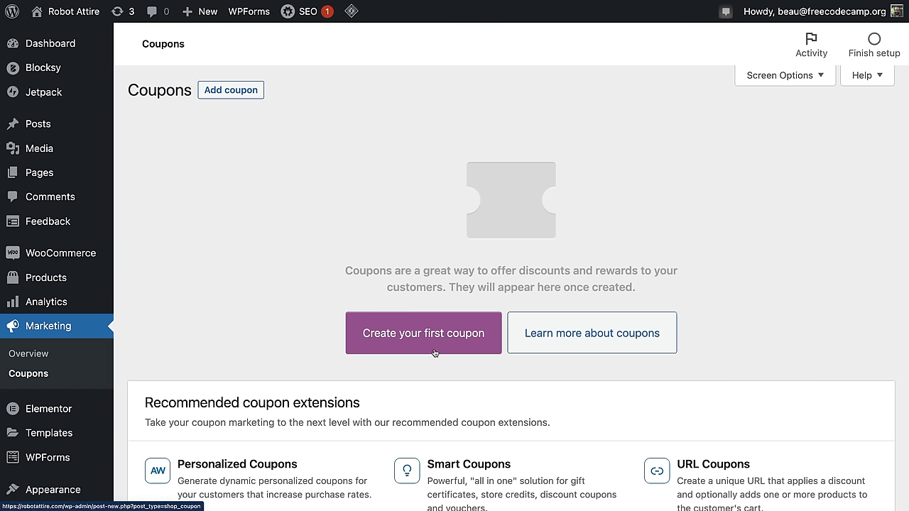
click(233, 91)
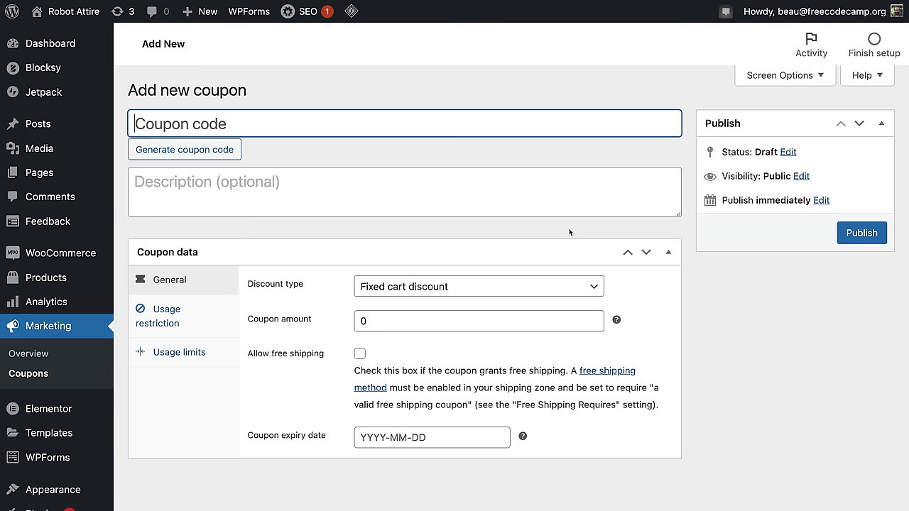
Step: Enter coupon code 'robotsareamazing' with the description 'Robot Coupon'
text(robot)
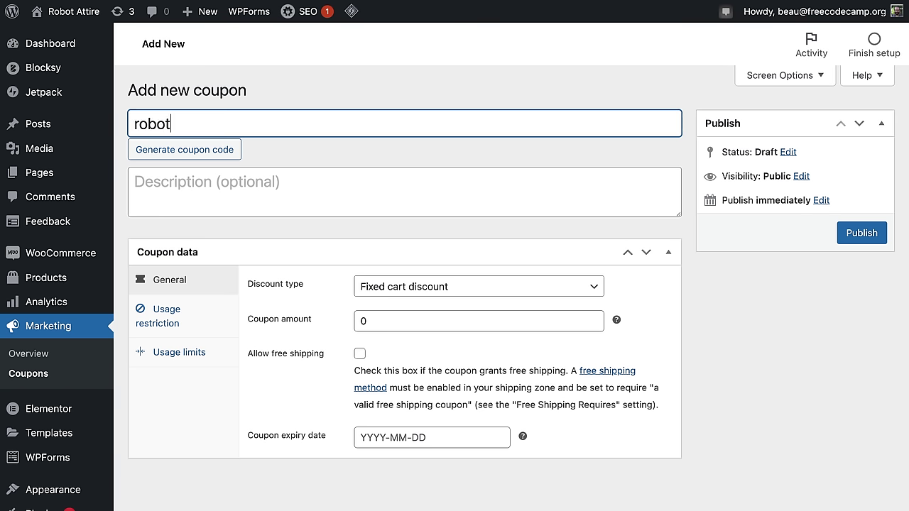
text(sareamaxzin)
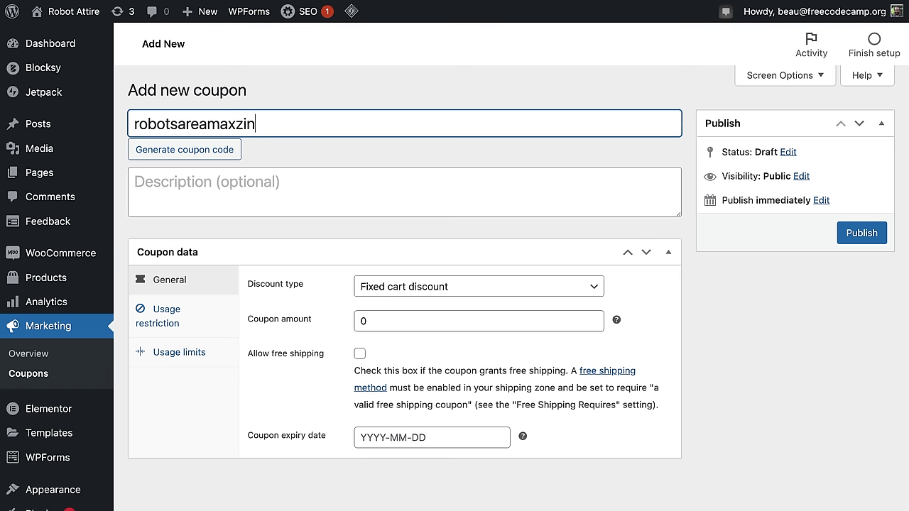
key(BackSpace)
key(BackSpace)
key(BackSpace)
key(BackSpace)
text(zing)
click(209, 183)
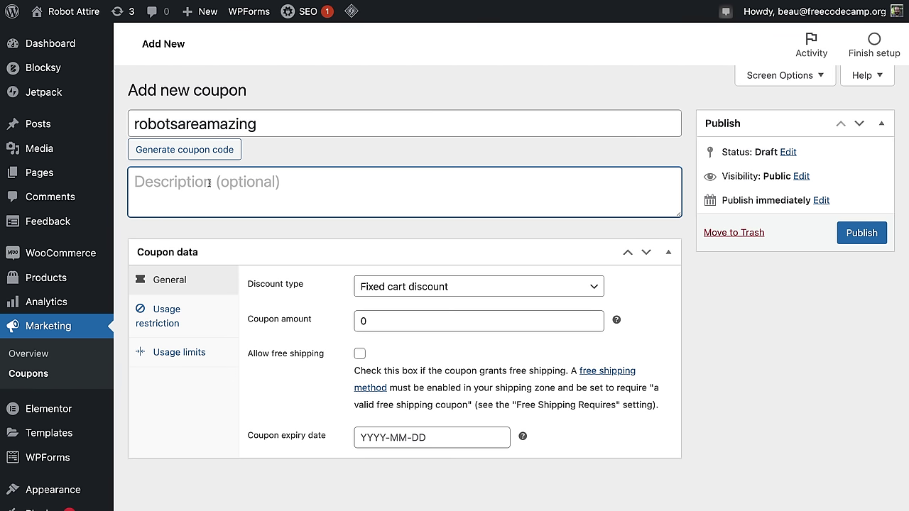
text(Robot Coupon)
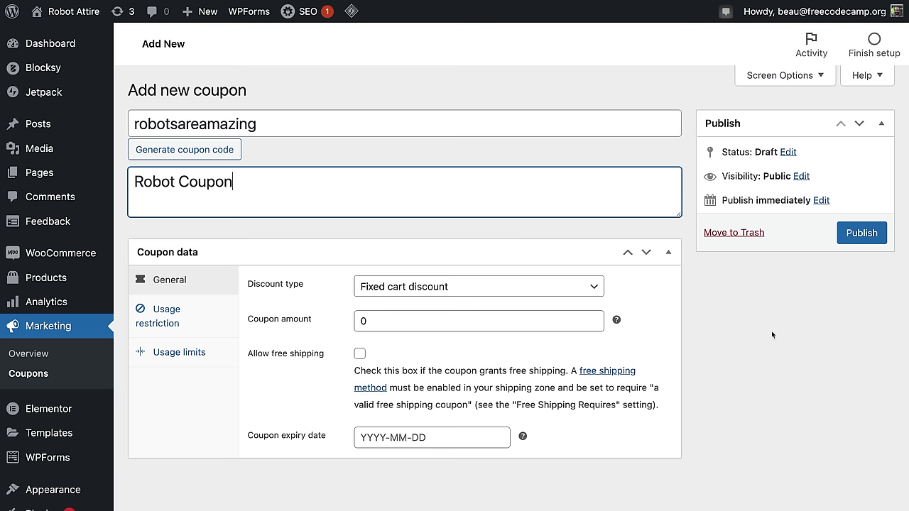
Step: Make the coupon a 10% Percentage discount expiring on 2022-02-25
click(376, 288)
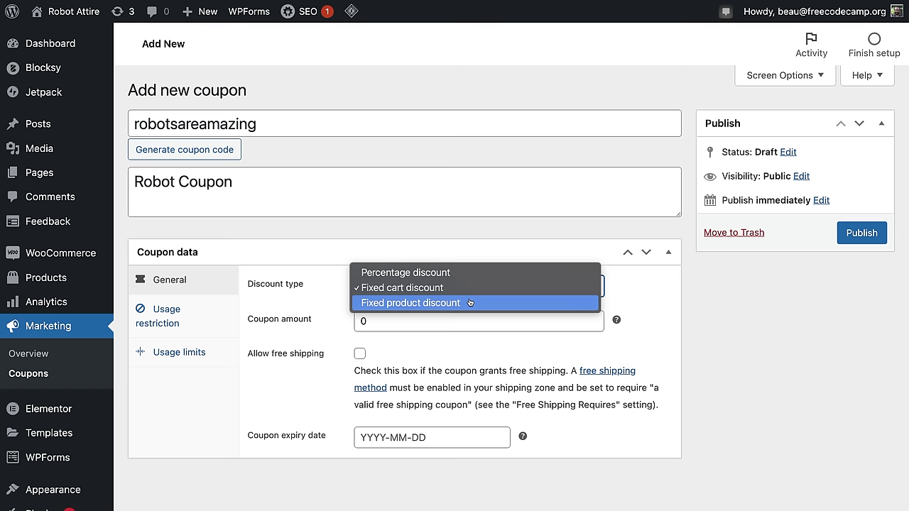
click(442, 272)
key(Tab)
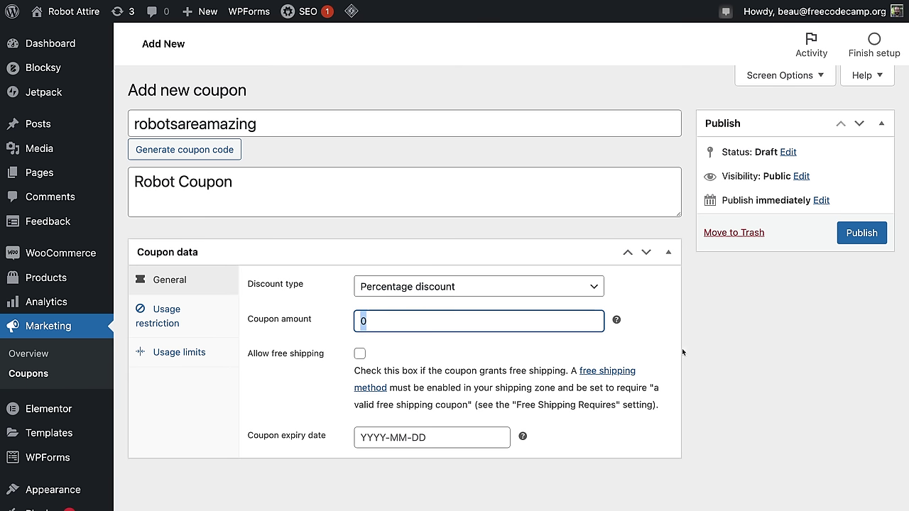
text(10%)
key(Tab)
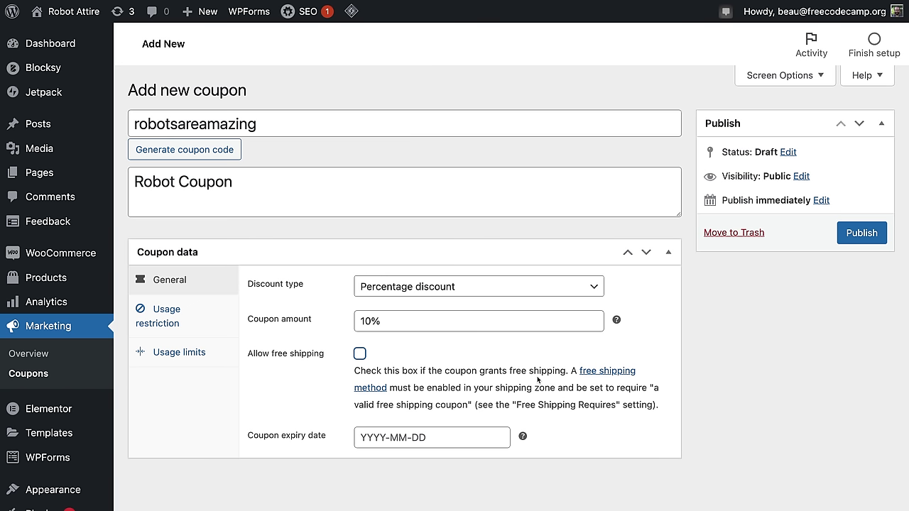
click(398, 438)
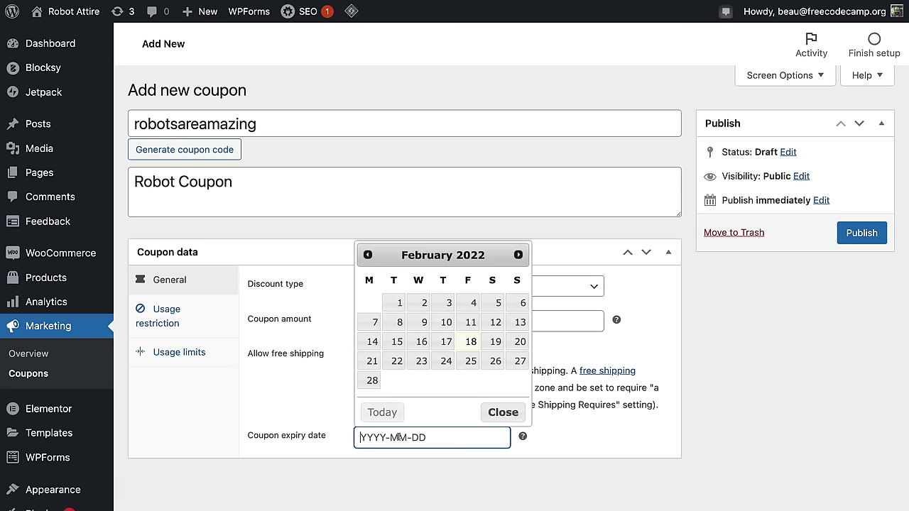
click(470, 361)
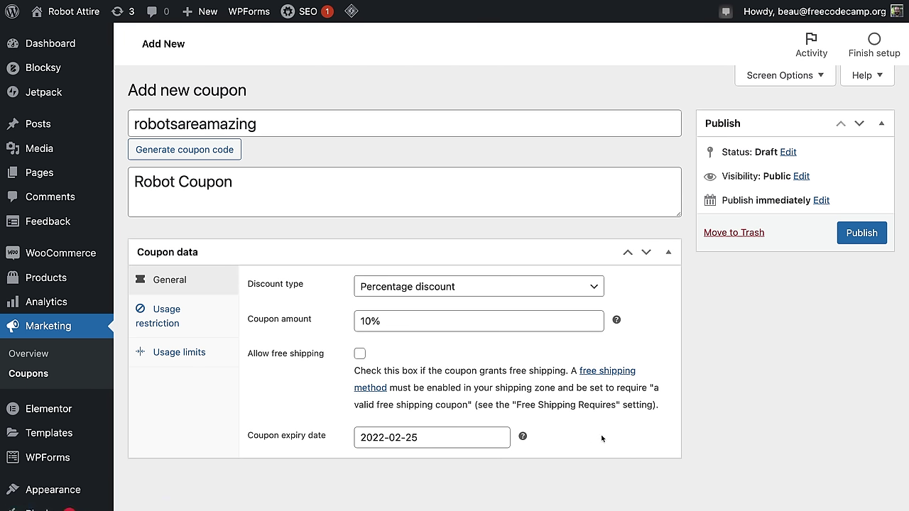
click(183, 315)
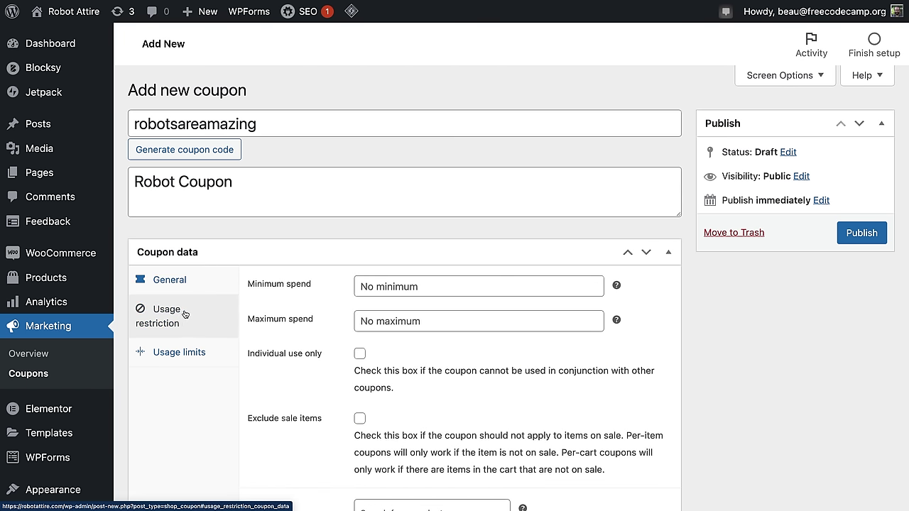
Step: Set the coupon's minimum spend to 20 and maximum spend to 500
click(403, 288)
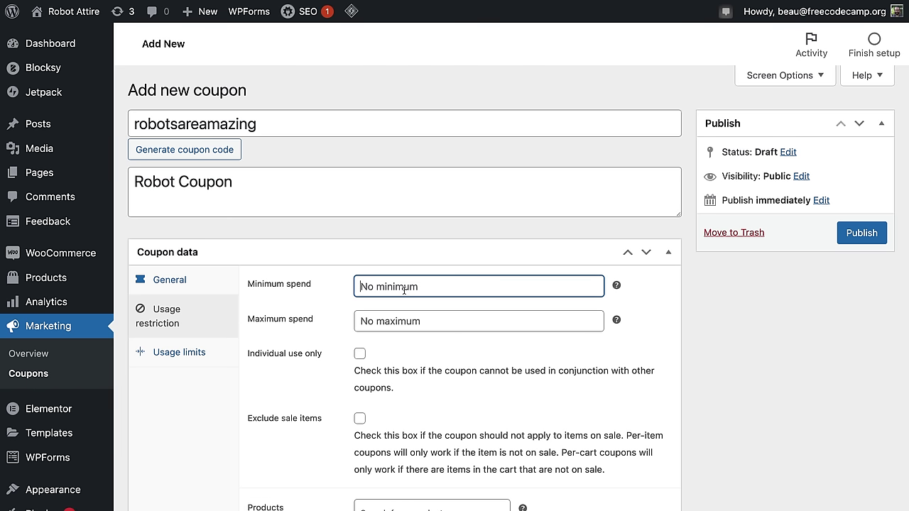
text(20)
click(406, 325)
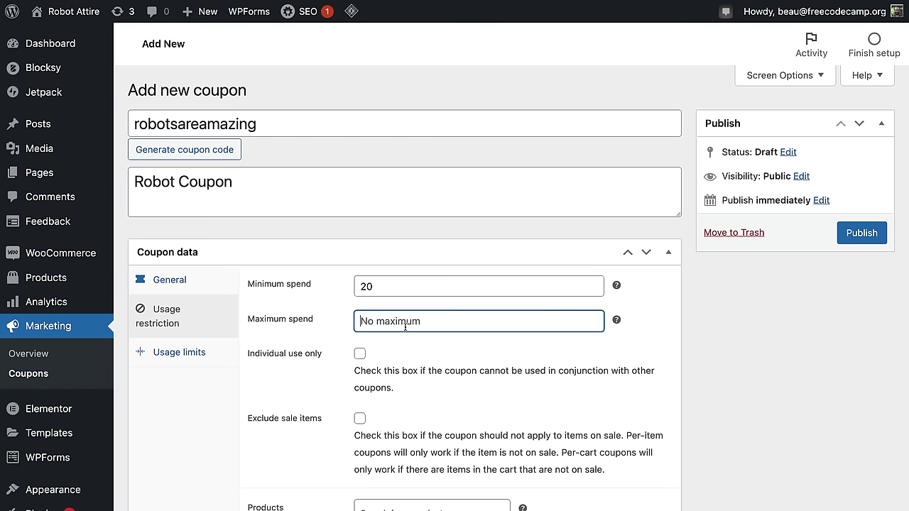
text(500)
scroll(648, 384, down, 1)
scroll(647, 385, down, 2)
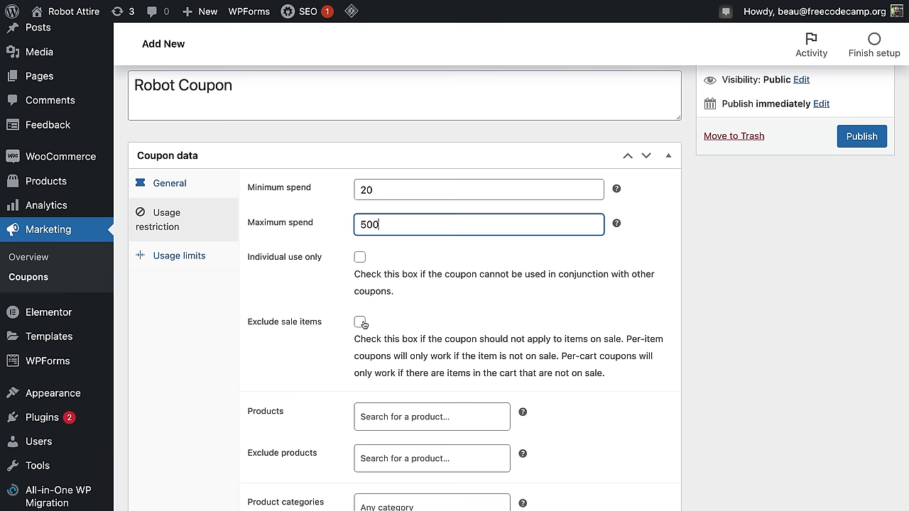
scroll(634, 335, down, 3)
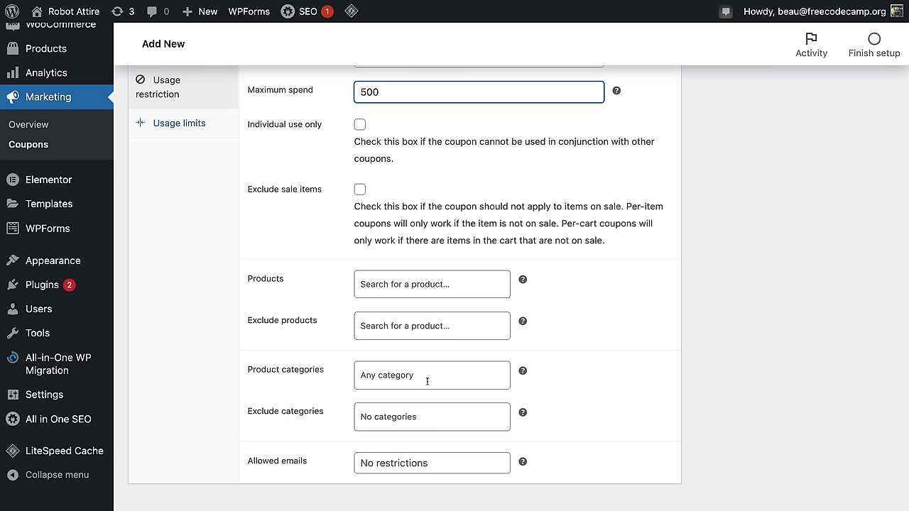
click(431, 463)
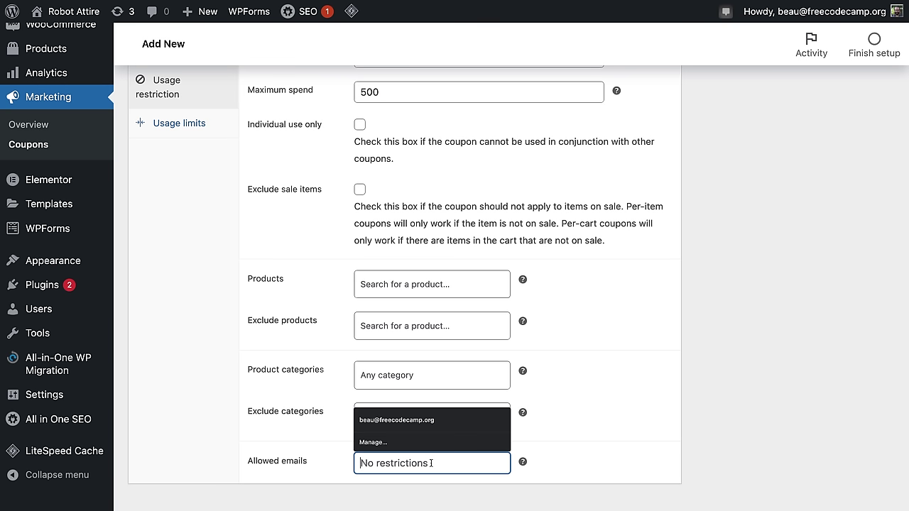
click(636, 463)
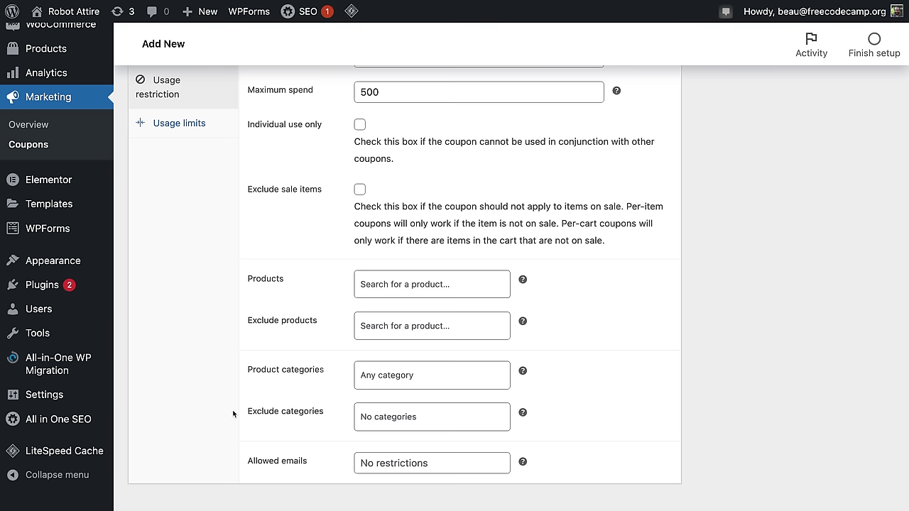
scroll(242, 410, up, 5)
click(178, 351)
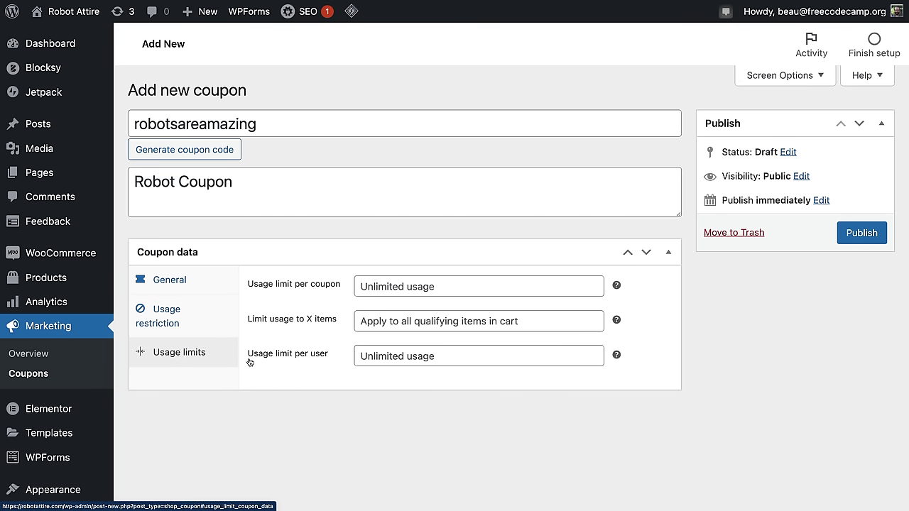
Step: Limit the coupon to 500 uses in total and 1 use per user
click(397, 286)
text(500)
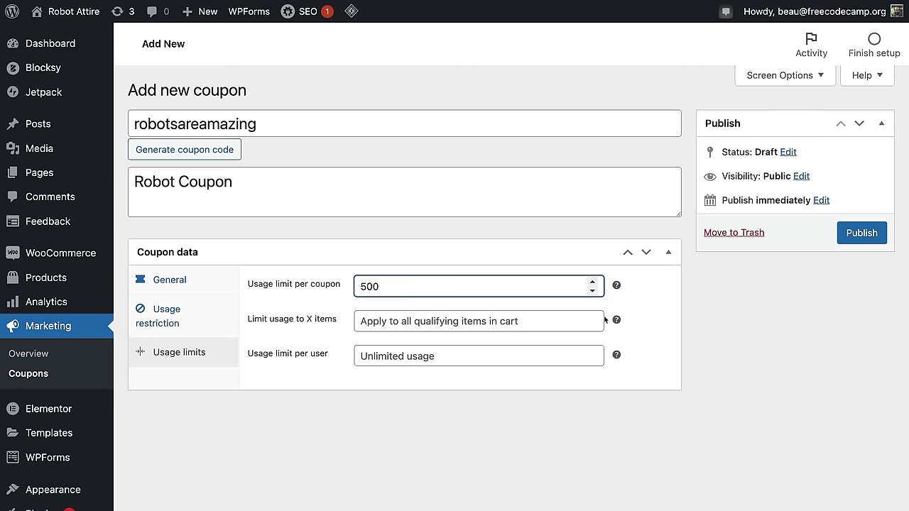
click(568, 321)
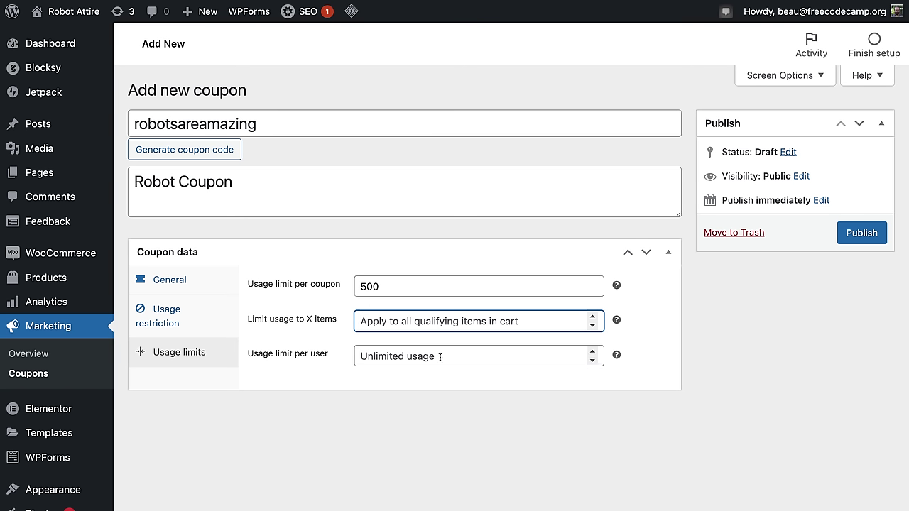
click(437, 355)
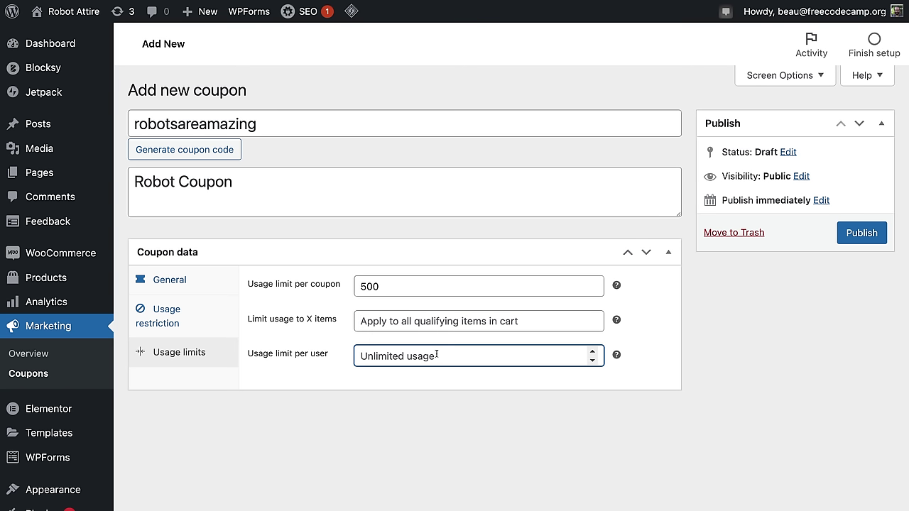
text(1)
click(487, 401)
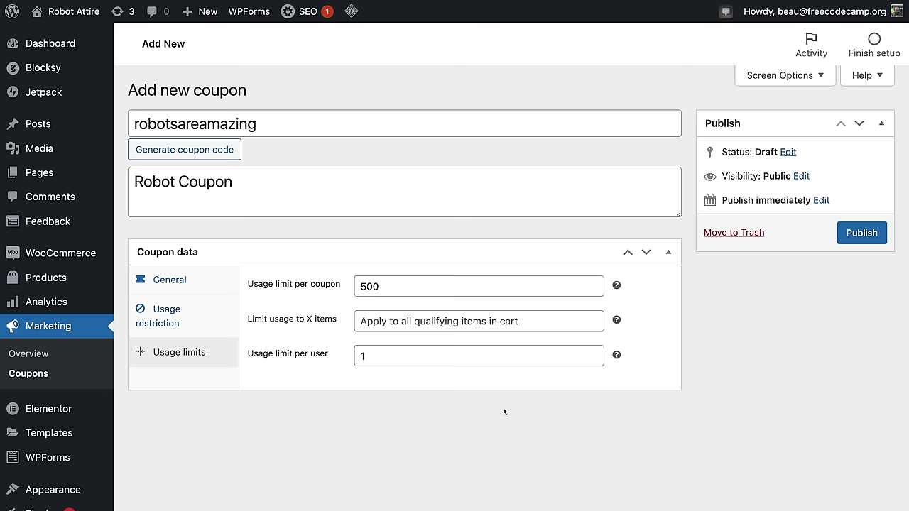
Step: Publish the robotsareamazing coupon and visit the live storefront
click(858, 233)
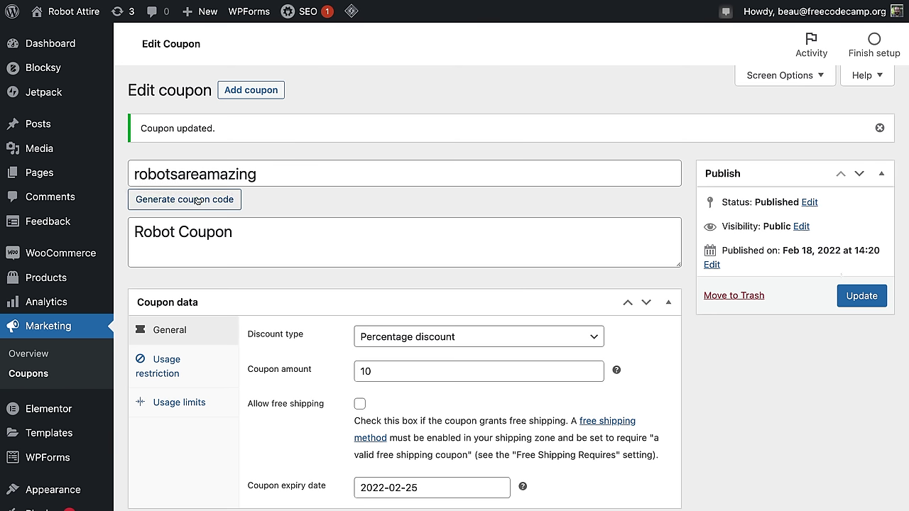
mouse_move(65, 14)
click(61, 35)
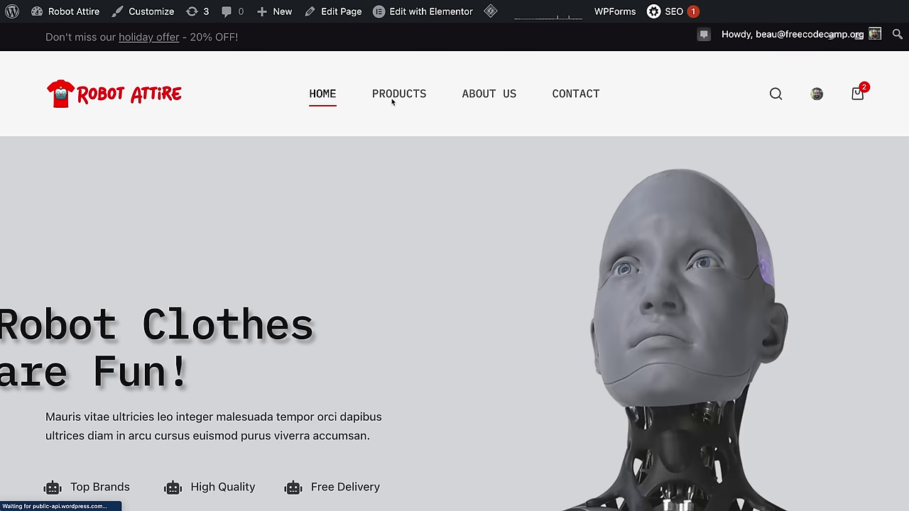
Step: Remove Robot Song from the cart and add the Robot Hat from the shop
click(396, 101)
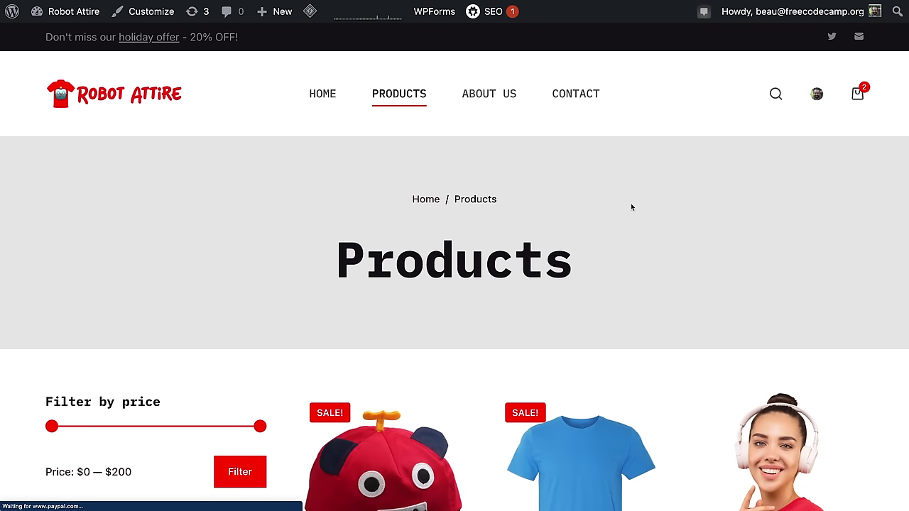
click(858, 96)
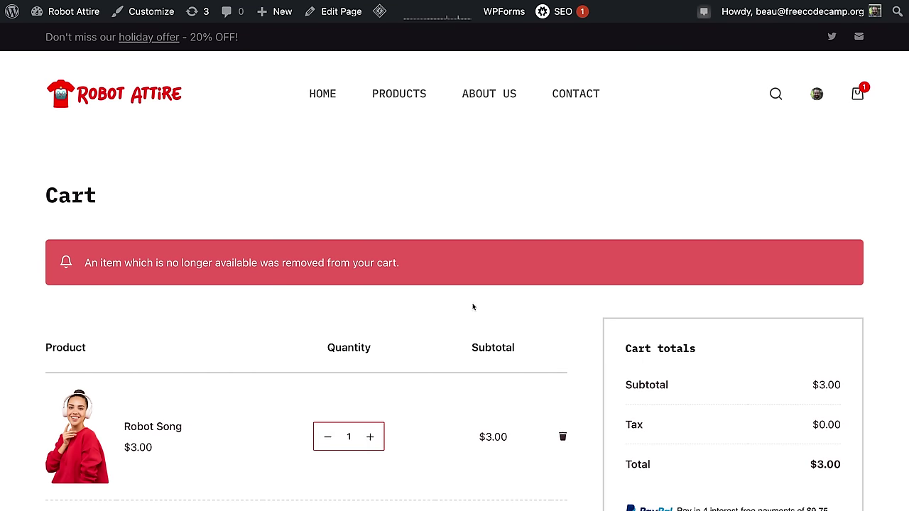
scroll(473, 306, down, 4)
click(564, 290)
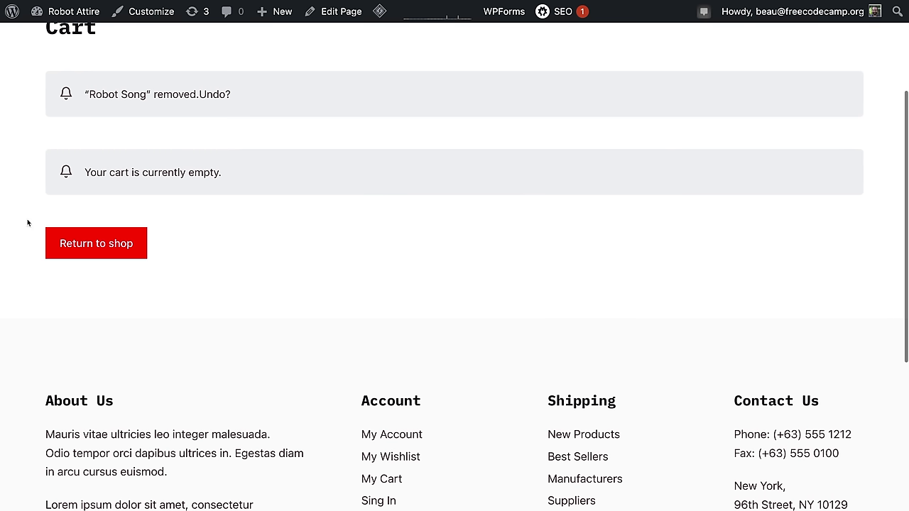
click(100, 242)
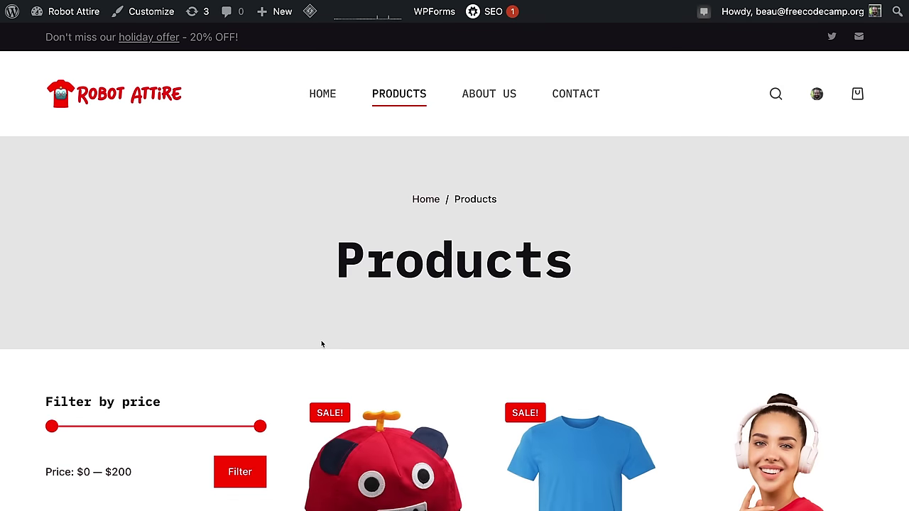
scroll(321, 345, down, 5)
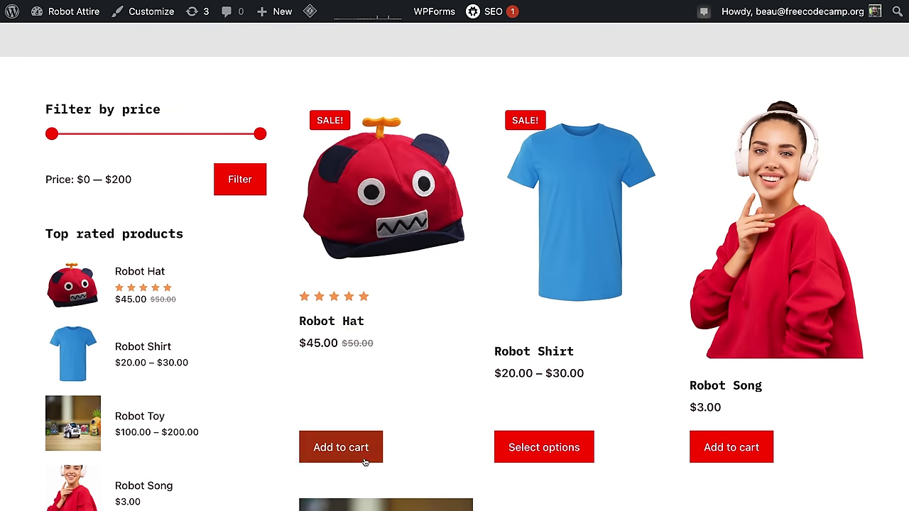
click(365, 448)
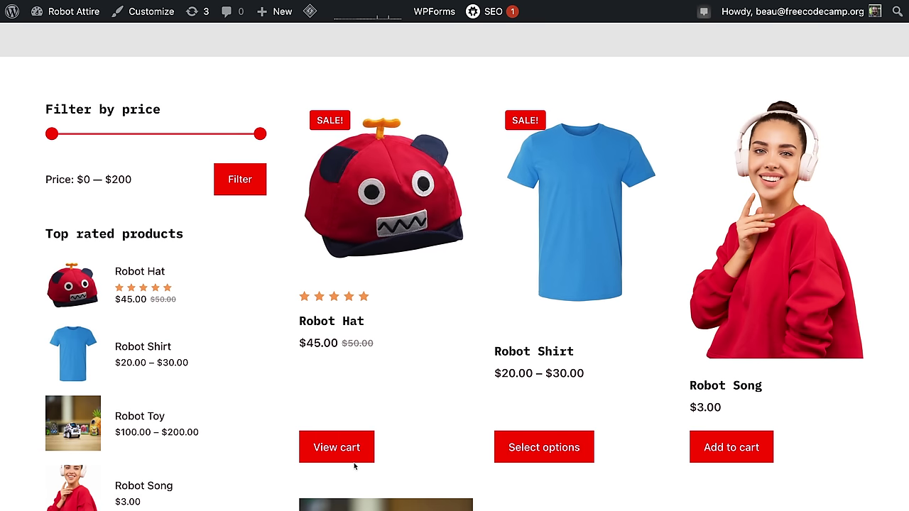
Step: Choose size Small and colour Red on the Robot Shirt product page
scroll(549, 470, down, 1)
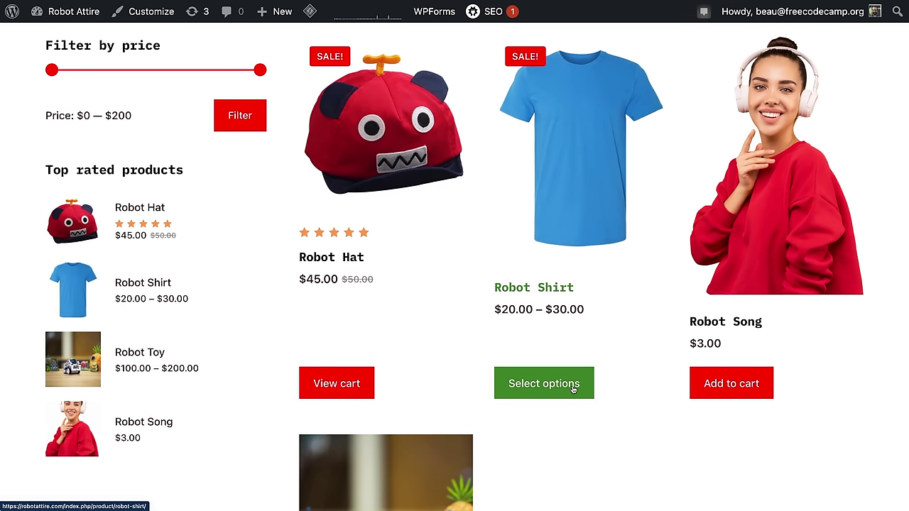
click(572, 384)
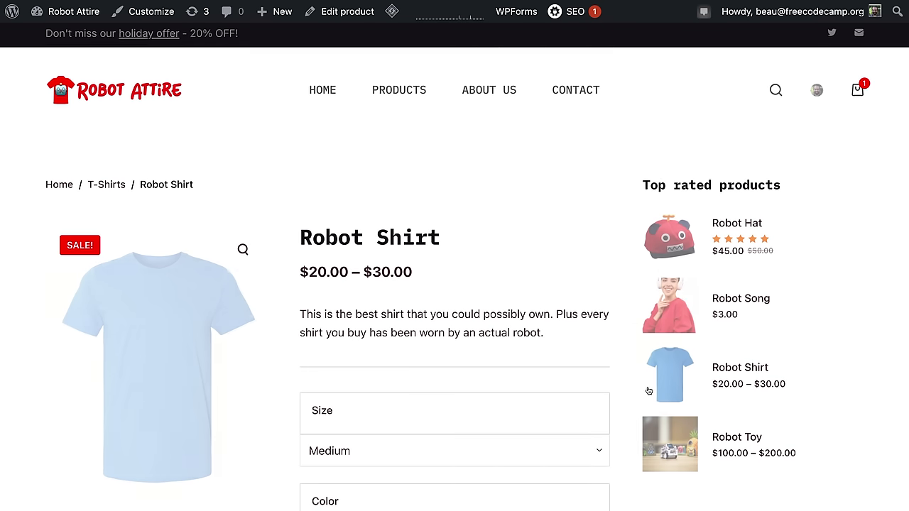
scroll(294, 310, down, 1)
click(382, 337)
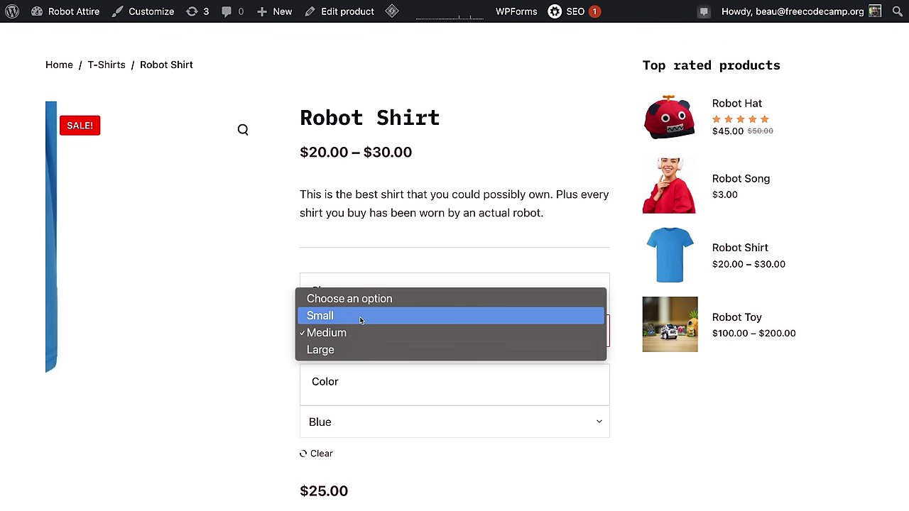
click(361, 317)
click(364, 422)
click(363, 409)
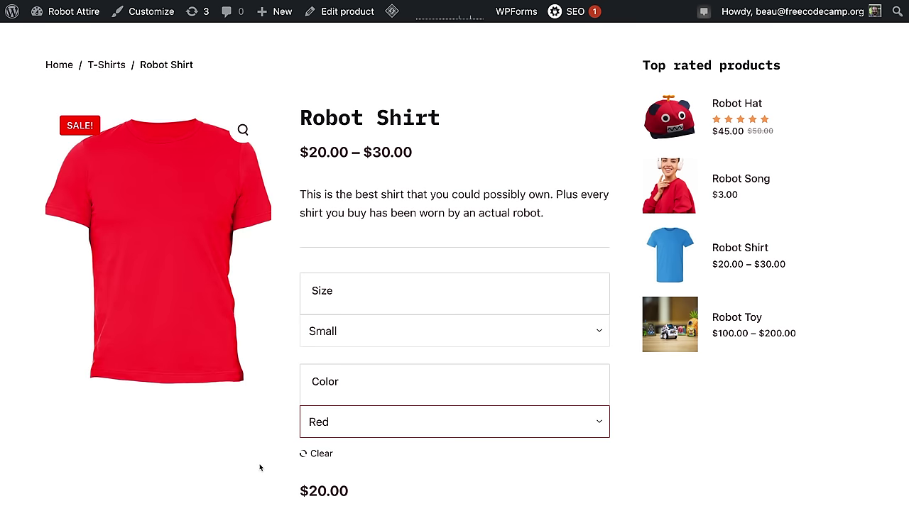
scroll(257, 463, down, 4)
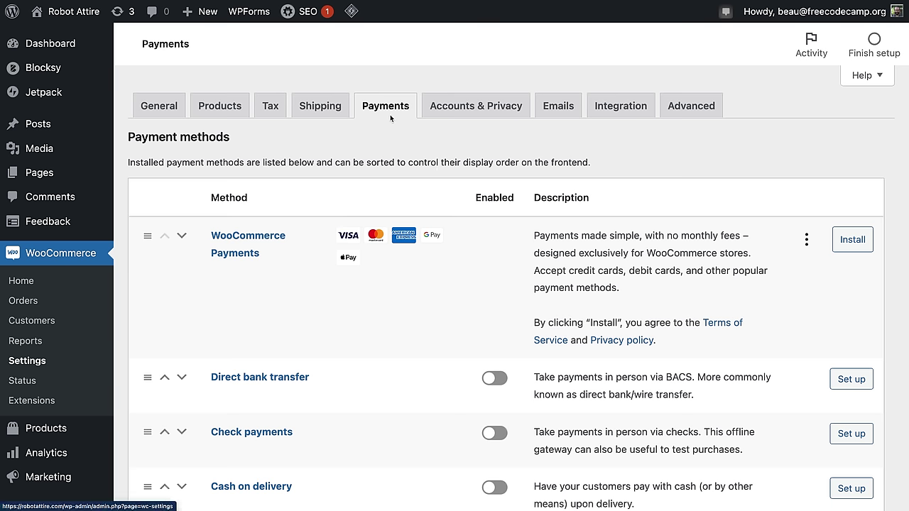
Step: Turn off PayPal Checkout buttons on single product pages and save the PayPal settings
scroll(570, 311, down, 10)
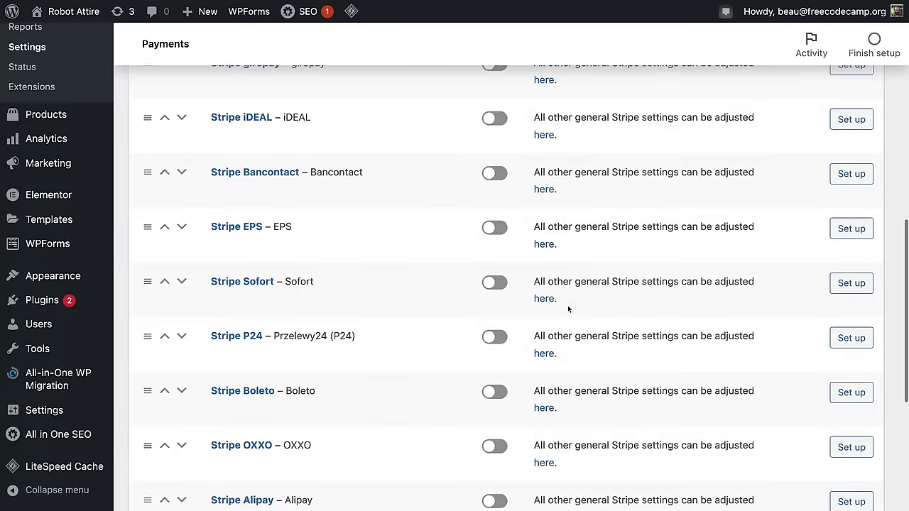
scroll(570, 284, up, 4)
scroll(563, 235, down, 9)
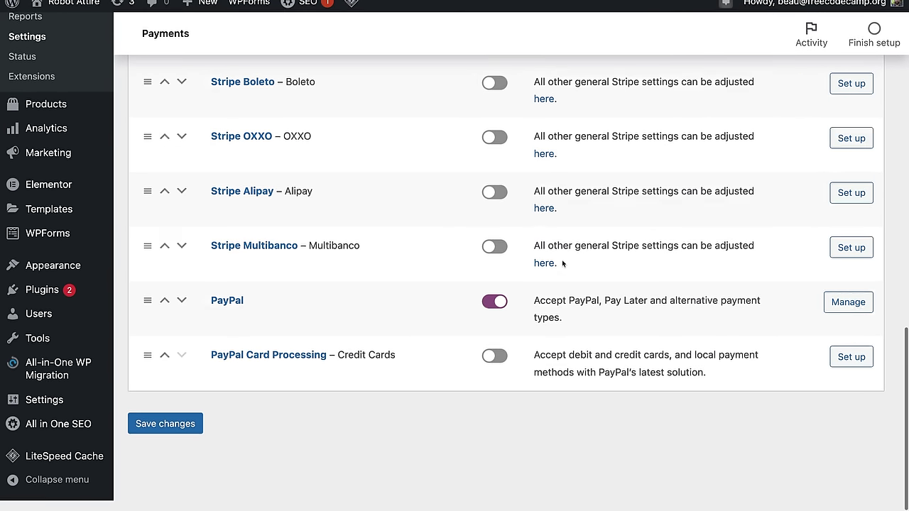
click(866, 317)
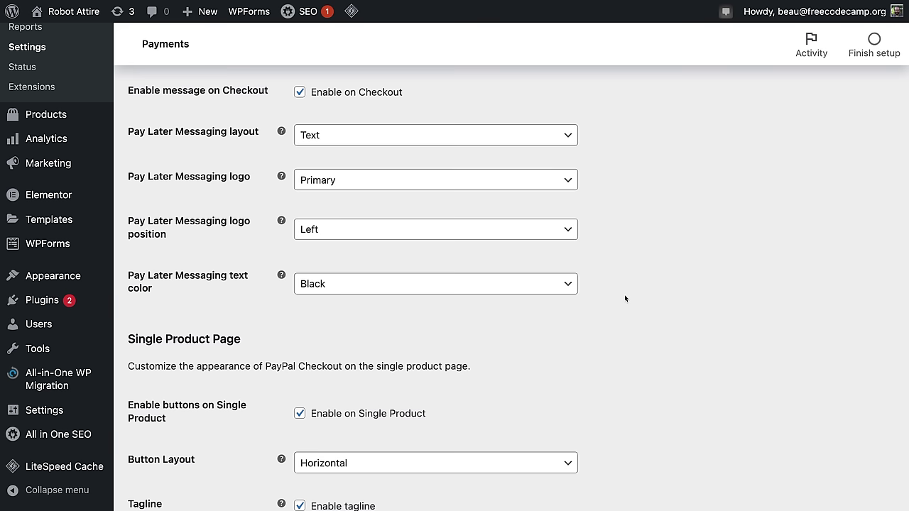
scroll(625, 299, down, 3)
drag(161, 242, 247, 248)
click(266, 249)
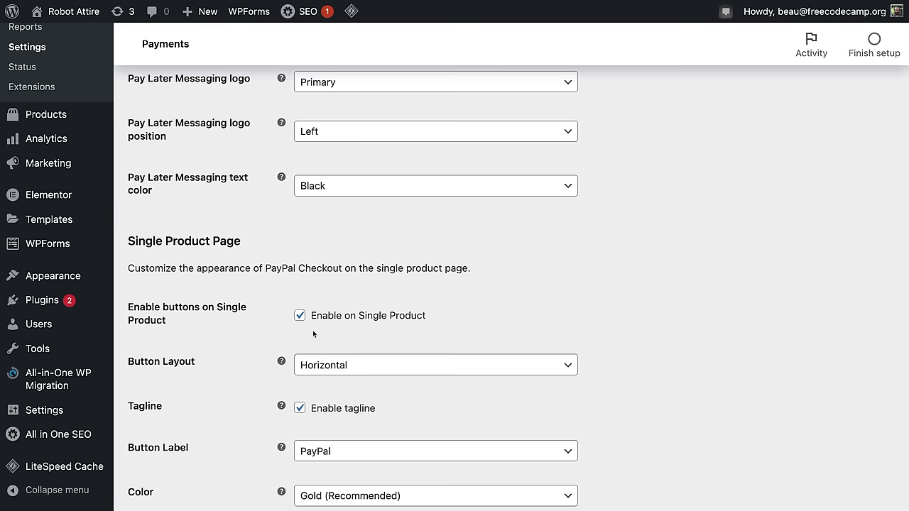
click(300, 316)
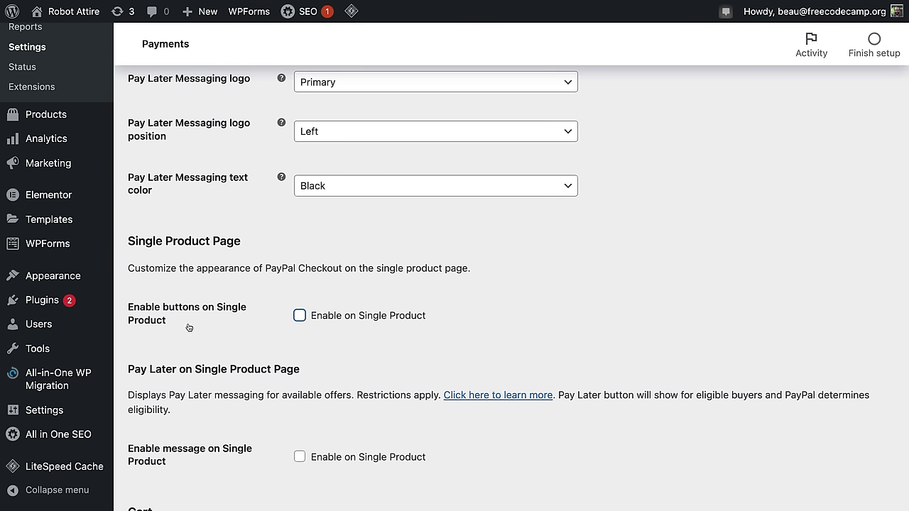
scroll(486, 378, down, 6)
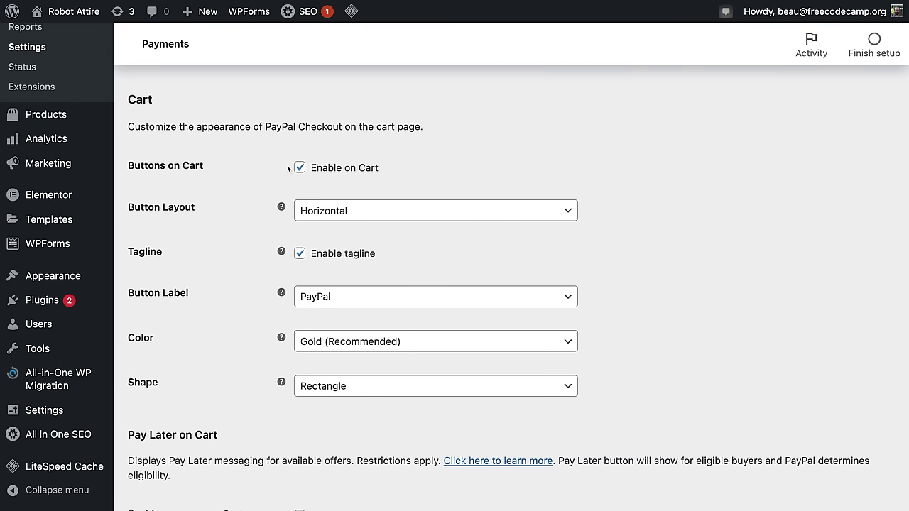
scroll(478, 166, down, 10)
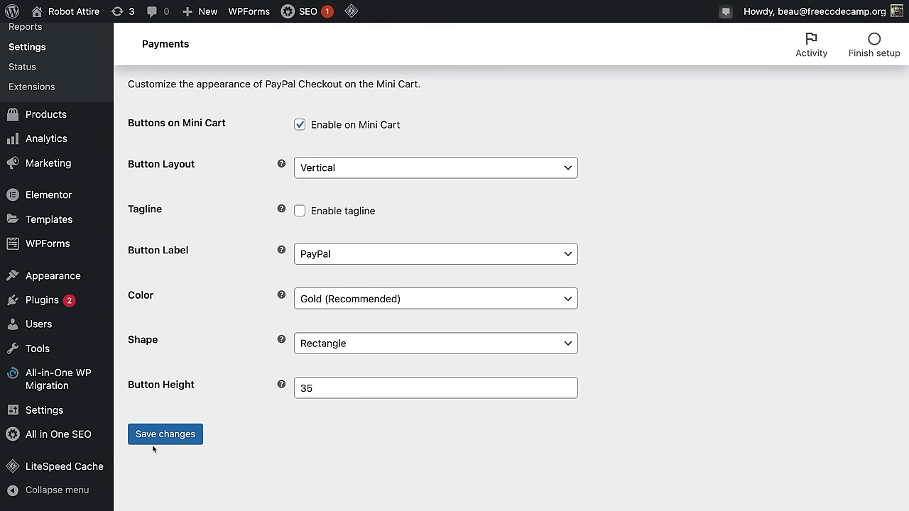
click(157, 438)
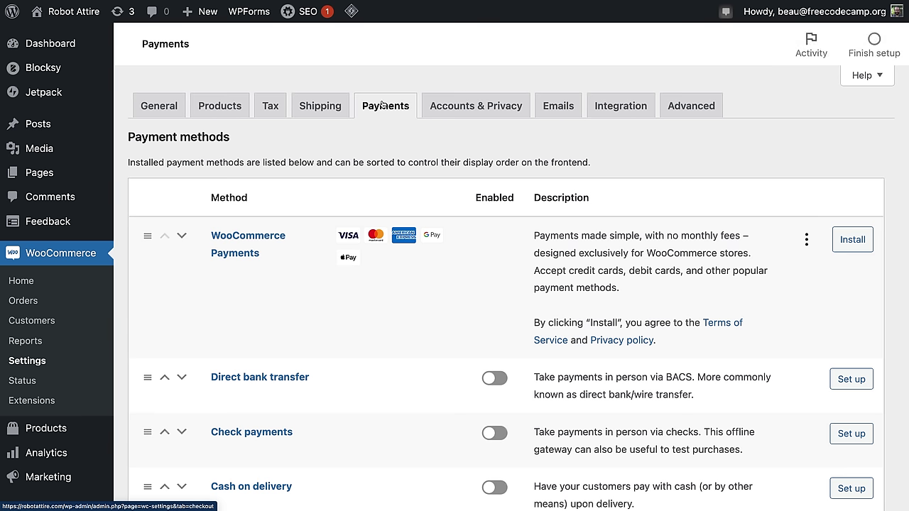
Step: Disable Stripe express checkouts and save the Stripe payment settings
scroll(459, 230, down, 3)
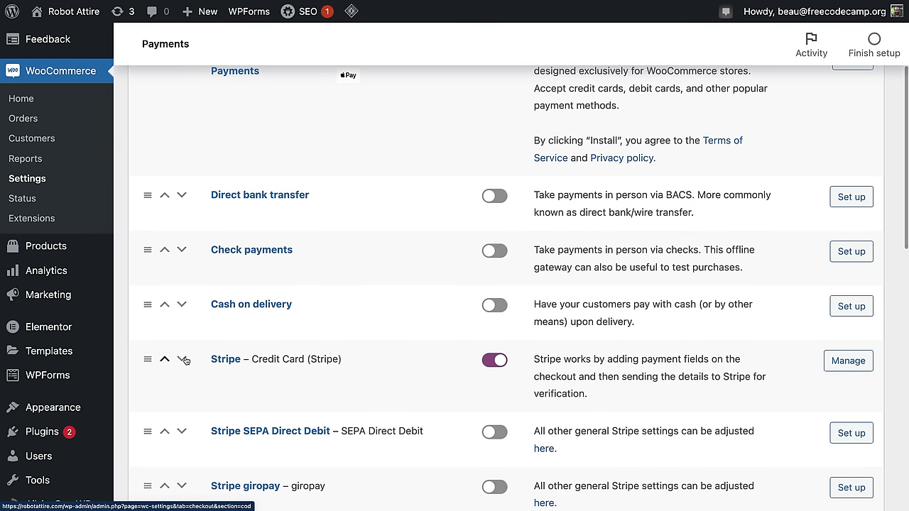
click(848, 361)
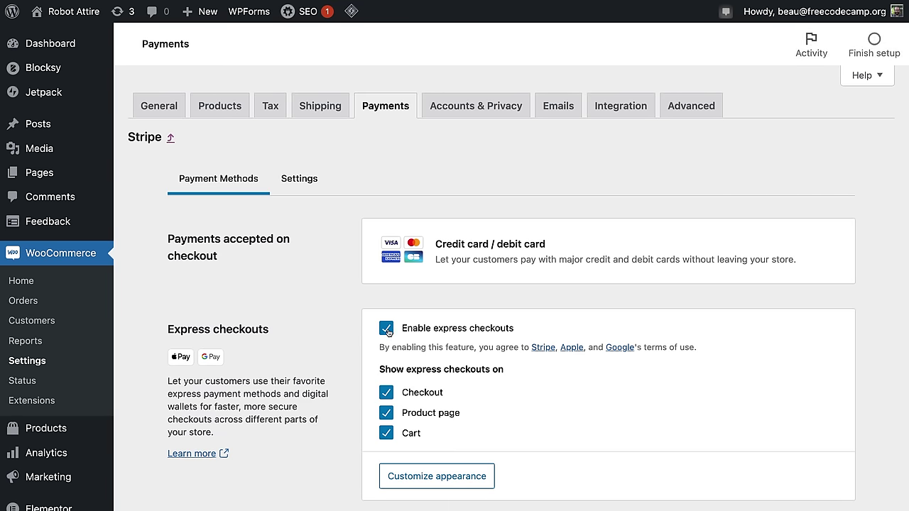
click(386, 329)
scroll(344, 343, down, 5)
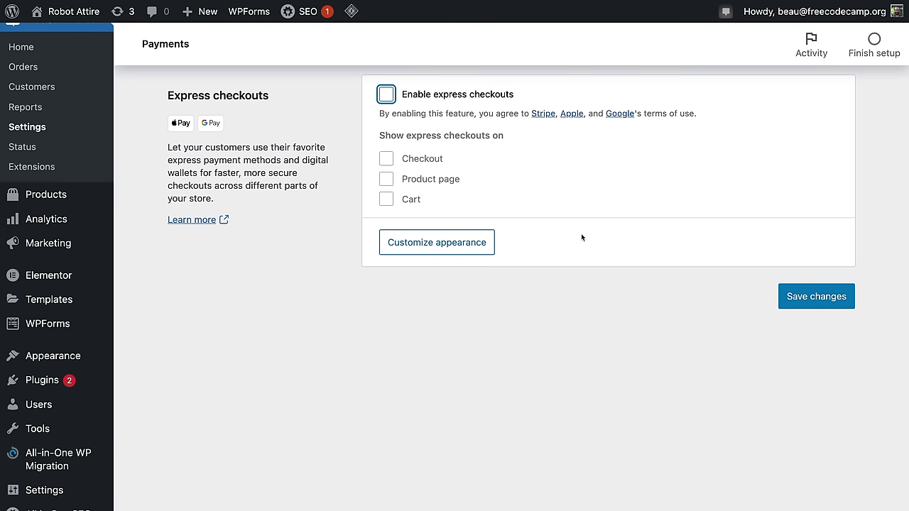
click(798, 296)
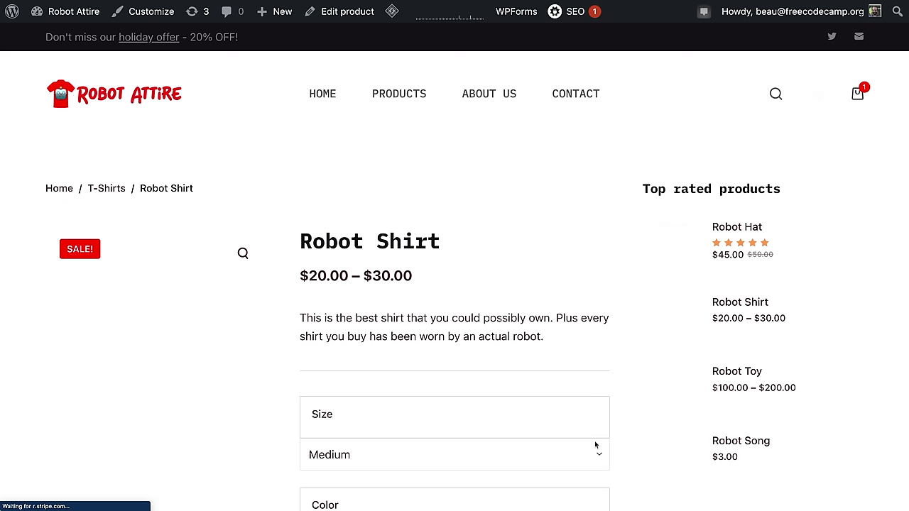
Step: Add a Red, Small Robot Shirt to the cart
scroll(611, 447, down, 6)
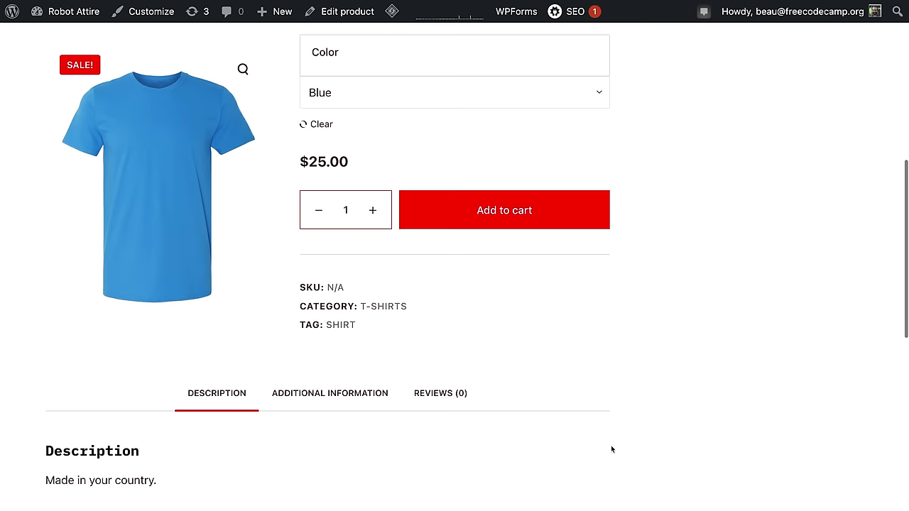
scroll(497, 313, up, 2)
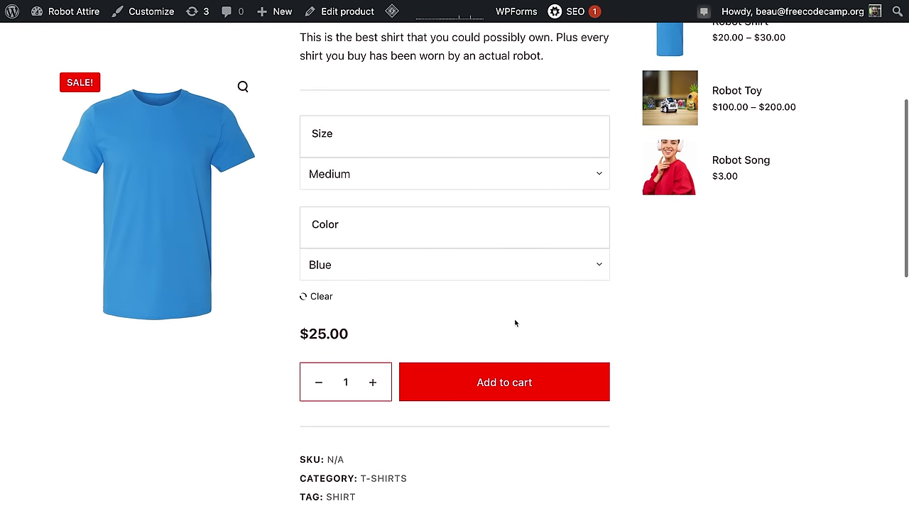
click(397, 267)
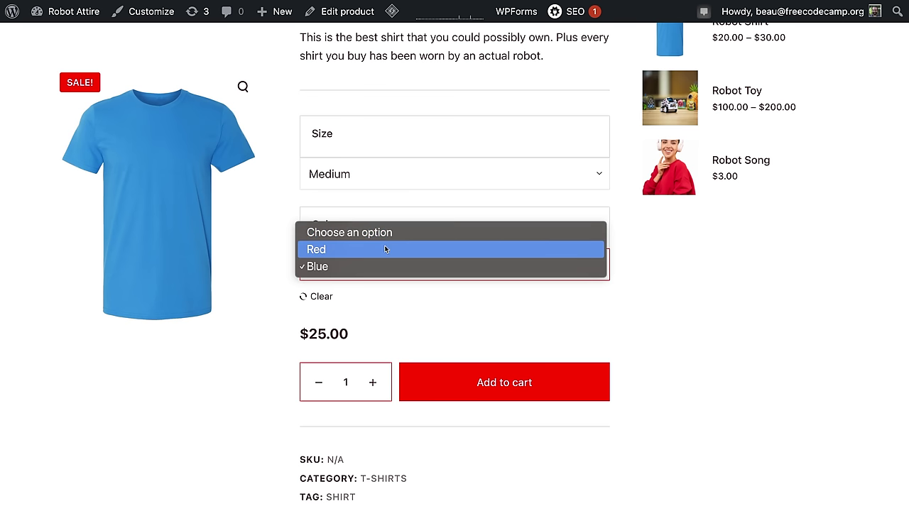
click(385, 249)
click(374, 178)
click(362, 164)
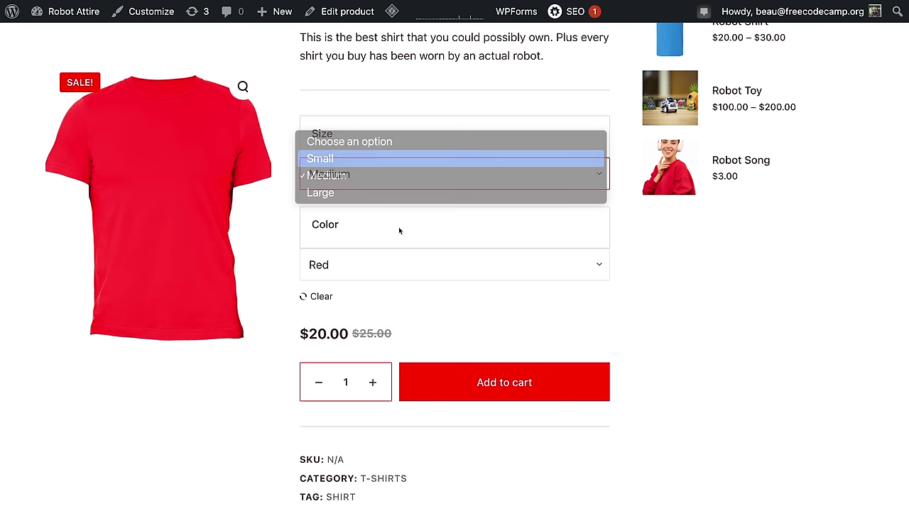
click(480, 384)
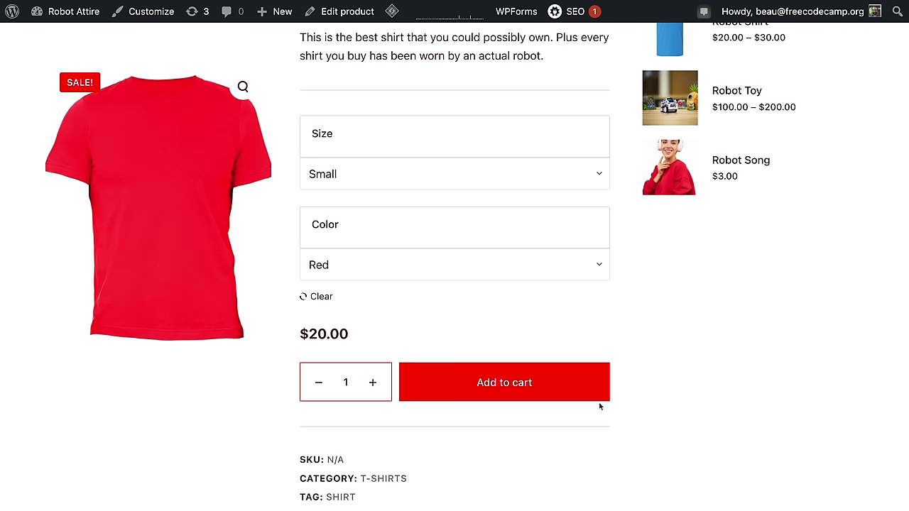
Step: Add the Robot Hat to the cart and view the cart
click(576, 404)
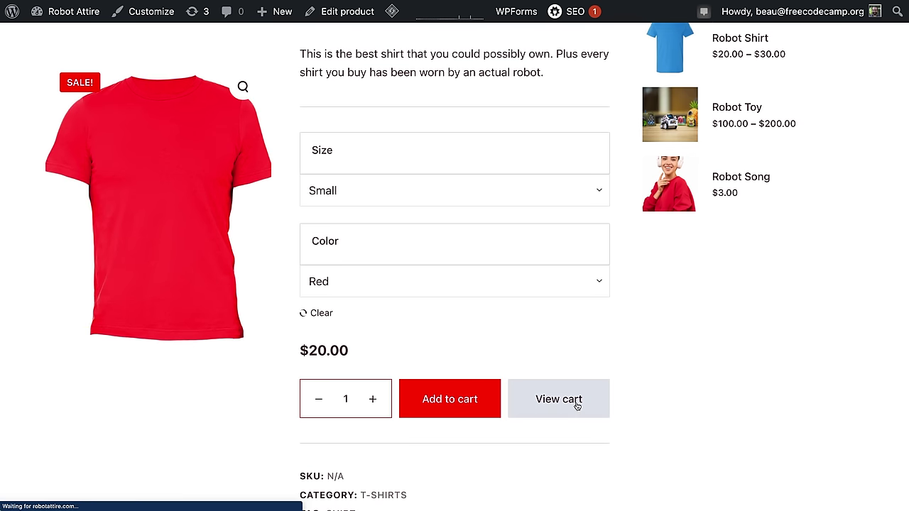
scroll(441, 403, down, 3)
scroll(464, 399, up, 3)
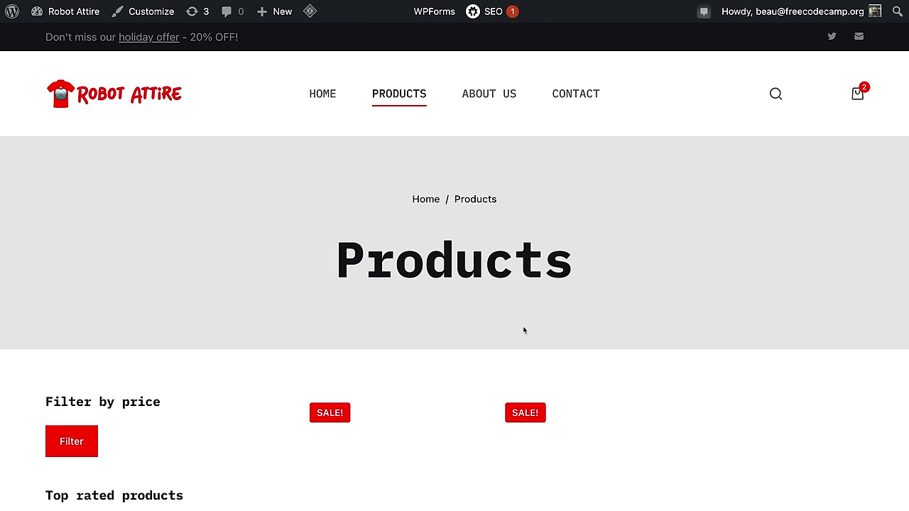
scroll(440, 359, down, 4)
scroll(426, 398, down, 1)
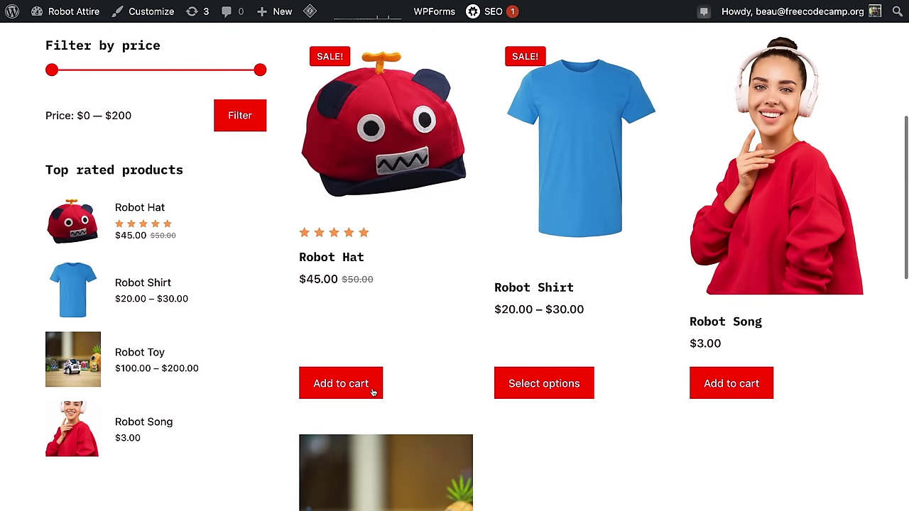
click(374, 391)
click(344, 393)
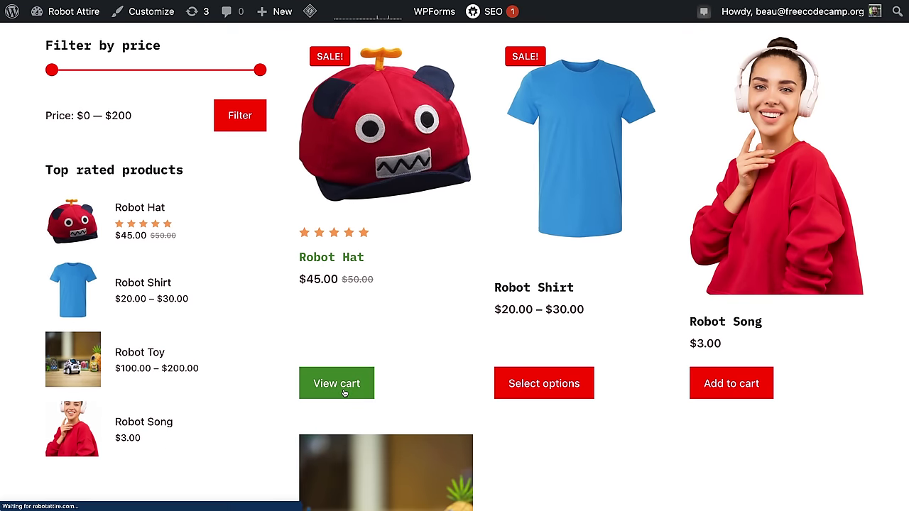
Step: Apply the robotsareamazing coupon to the cart for $9.00 off
scroll(475, 391, down, 2)
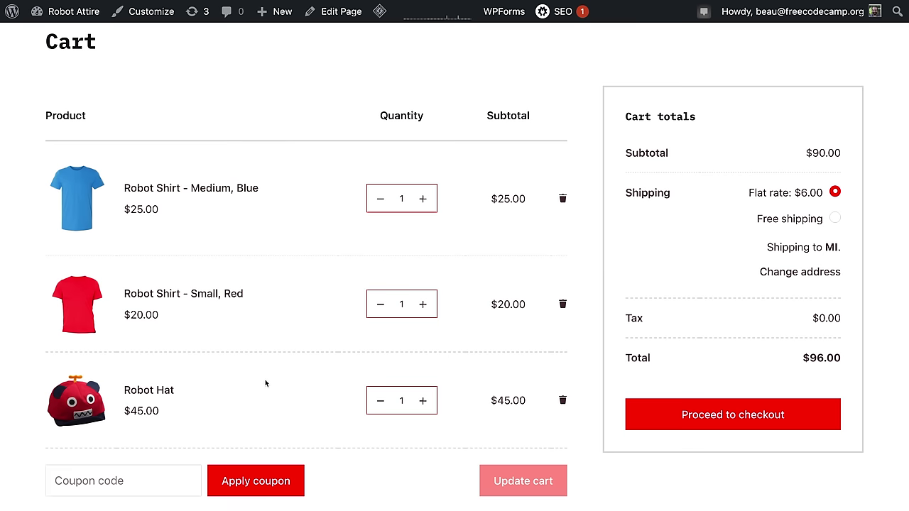
scroll(264, 420, down, 1)
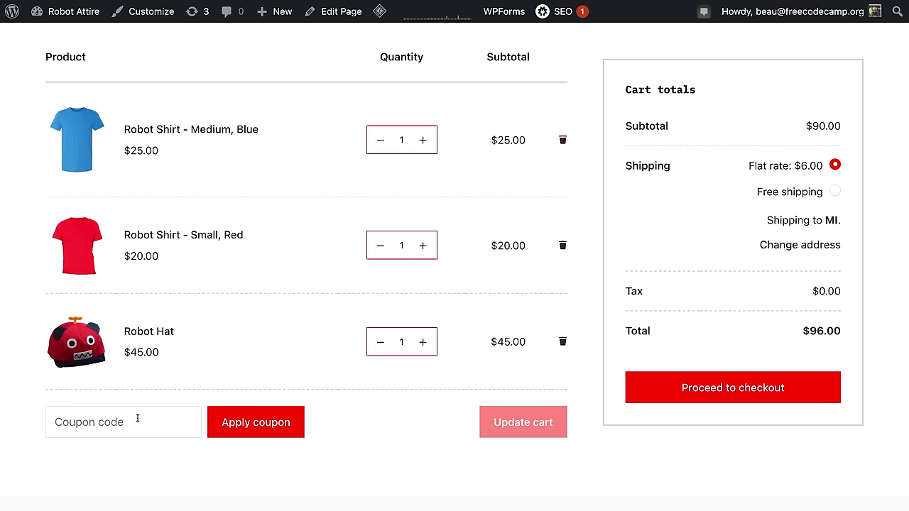
click(135, 418)
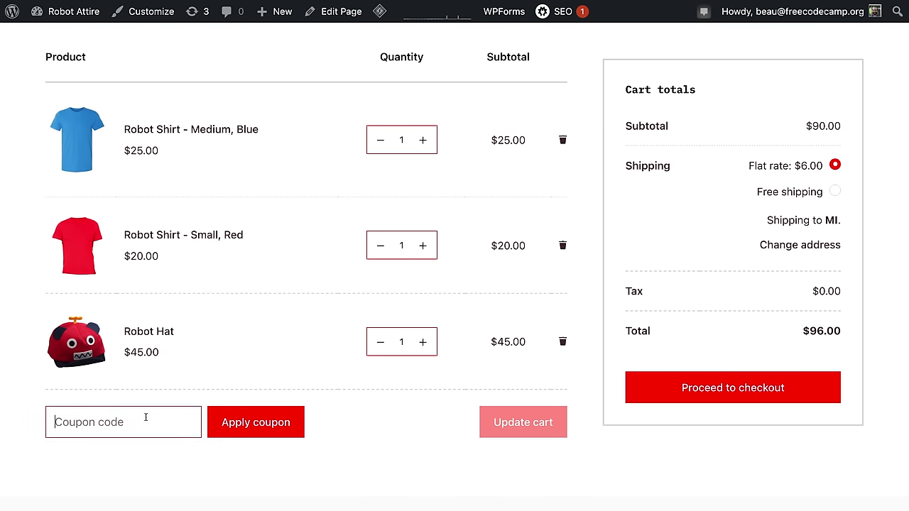
text(robotsarea)
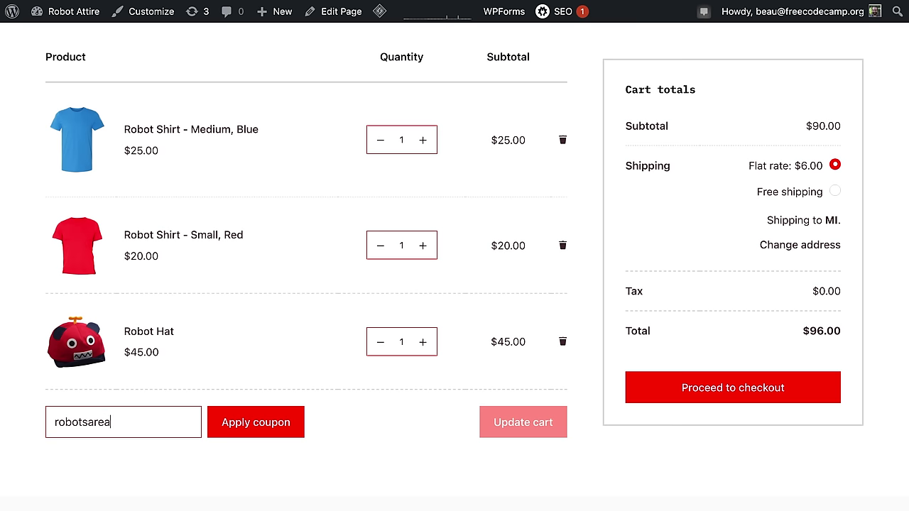
text(mazing)
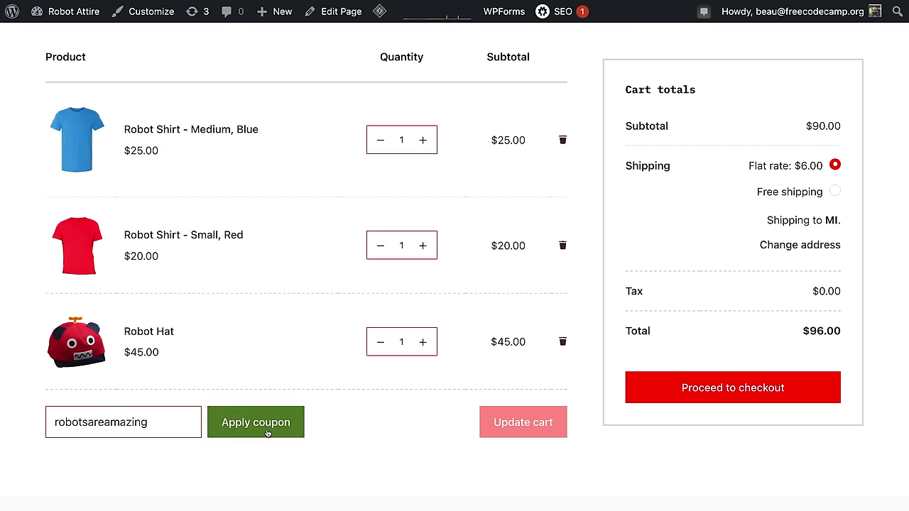
click(268, 431)
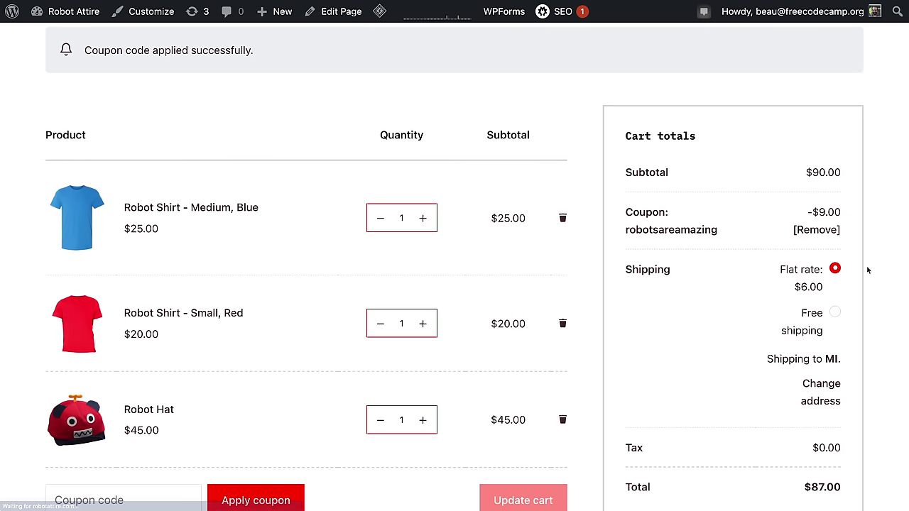
drag(843, 260, 800, 254)
click(851, 270)
Step: Choose Free shipping for an $81.00 total and proceed to checkout
scroll(847, 269, down, 1)
scroll(847, 268, down, 3)
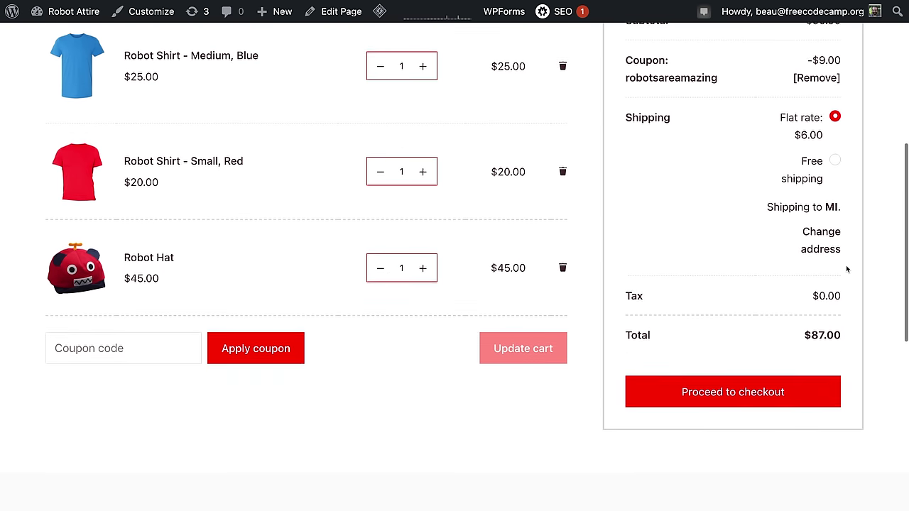
click(835, 154)
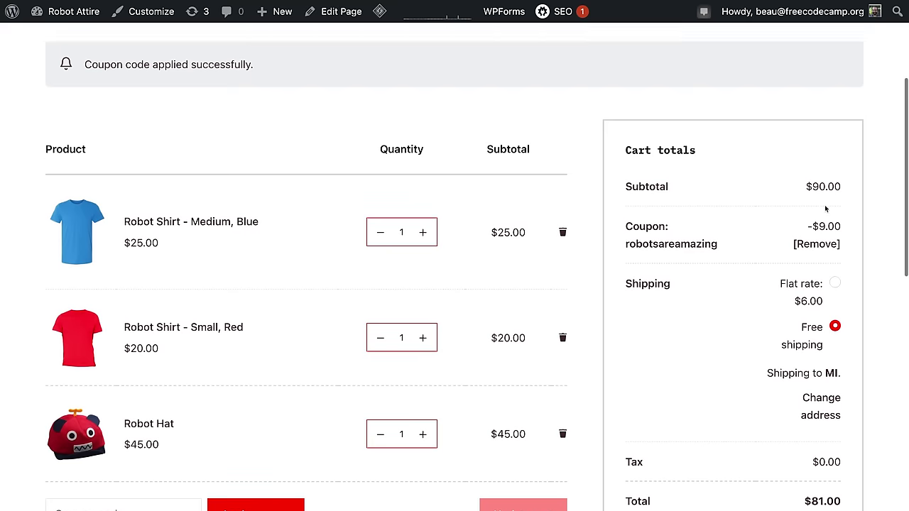
scroll(832, 284, down, 2)
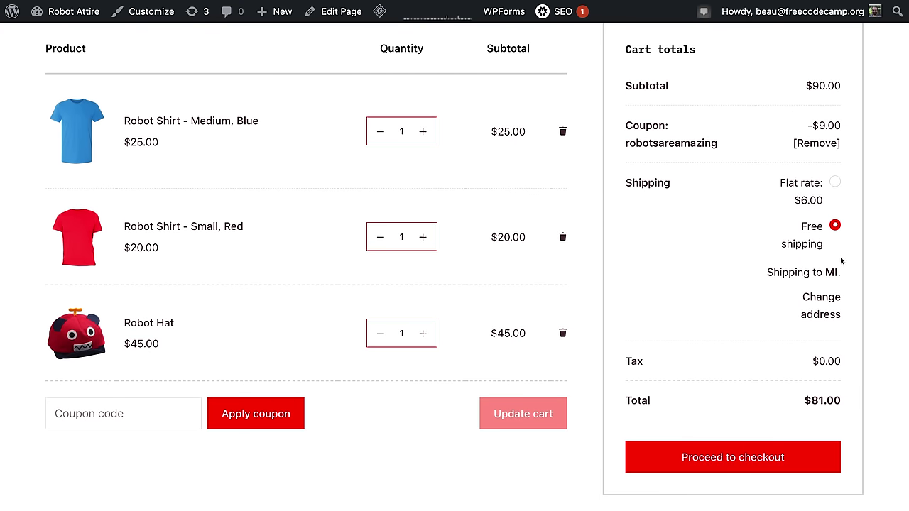
scroll(817, 341, down, 3)
click(765, 358)
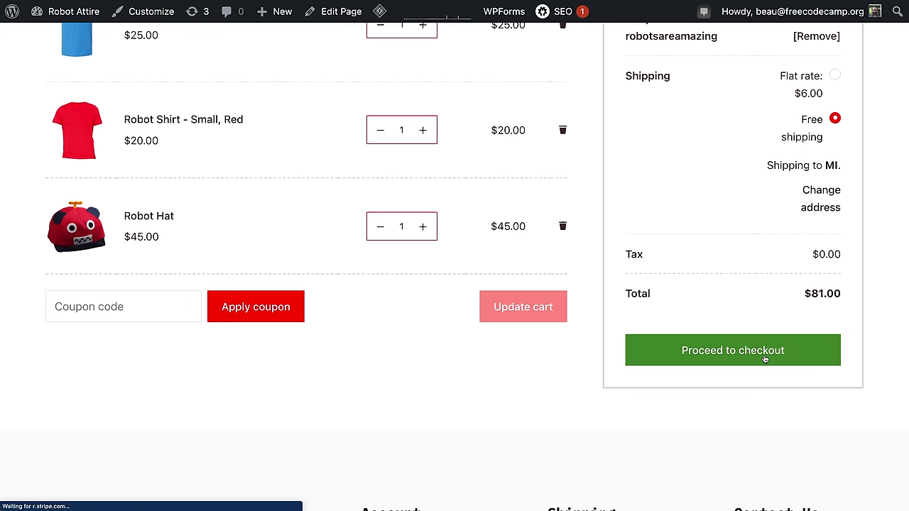
click(78, 298)
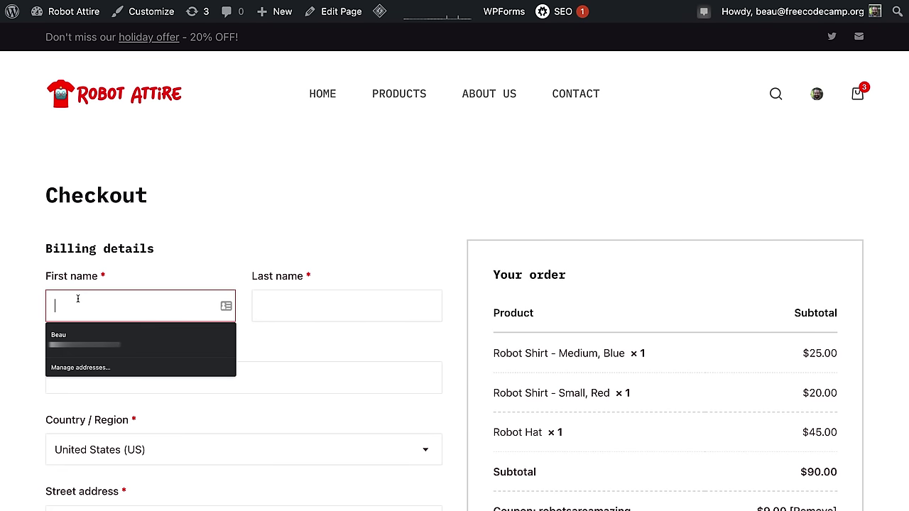
click(85, 337)
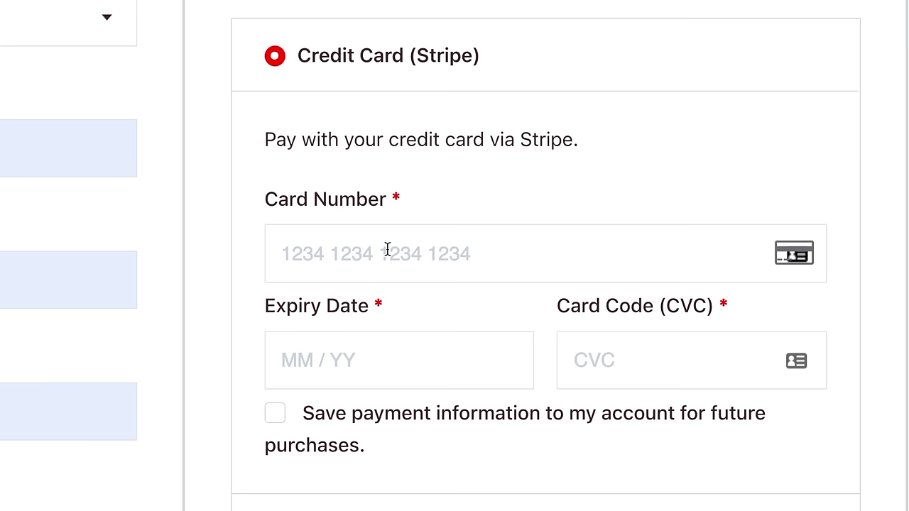
click(387, 248)
text(1)
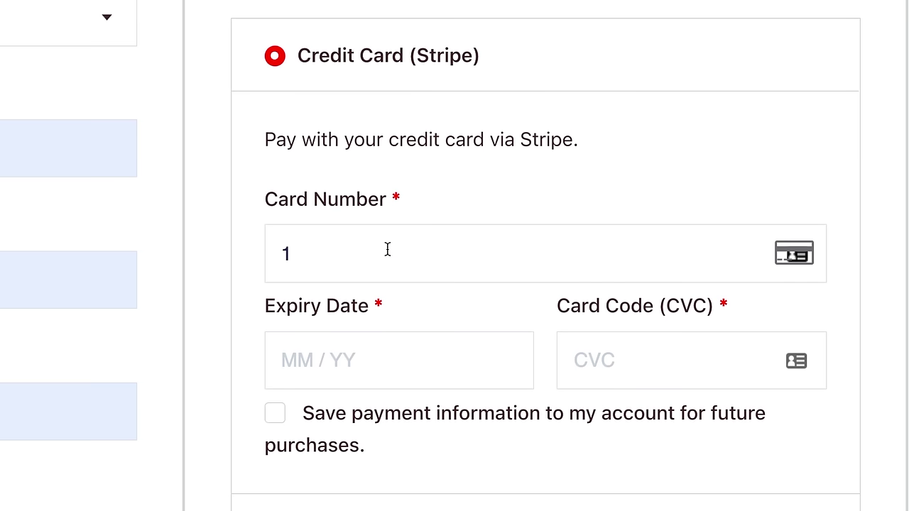
key(BackSpace)
text(4242424242424242)
click(372, 364)
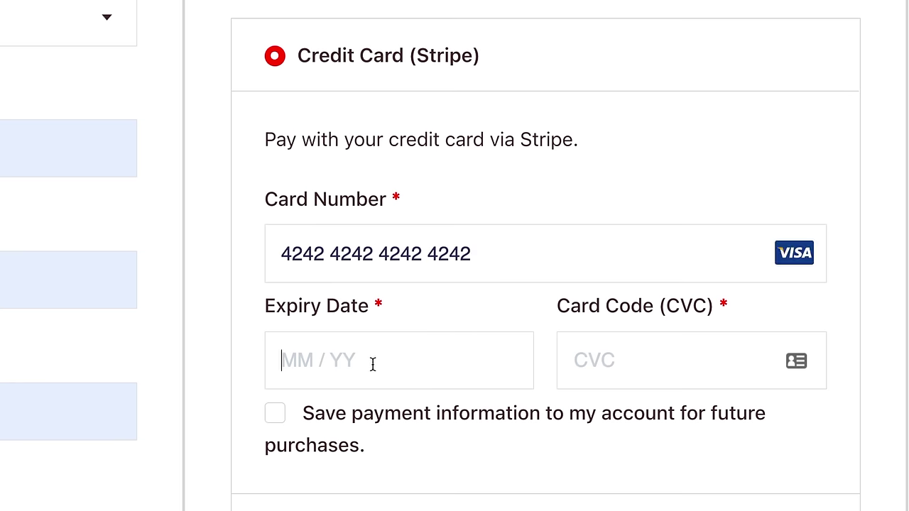
text(12 / )
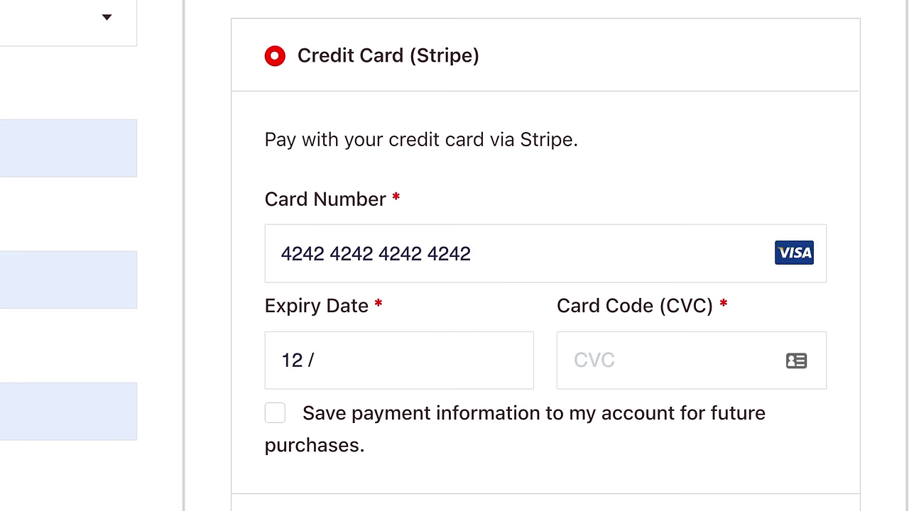
text(12)
scroll(546, 284, down, 5)
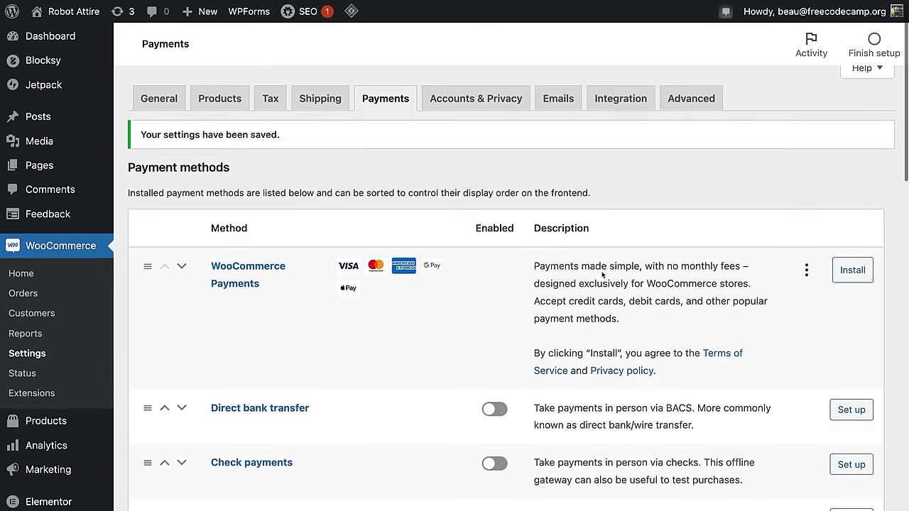
Step: Open the Stripe payment method's general settings form
scroll(602, 278, down, 7)
scroll(600, 277, up, 4)
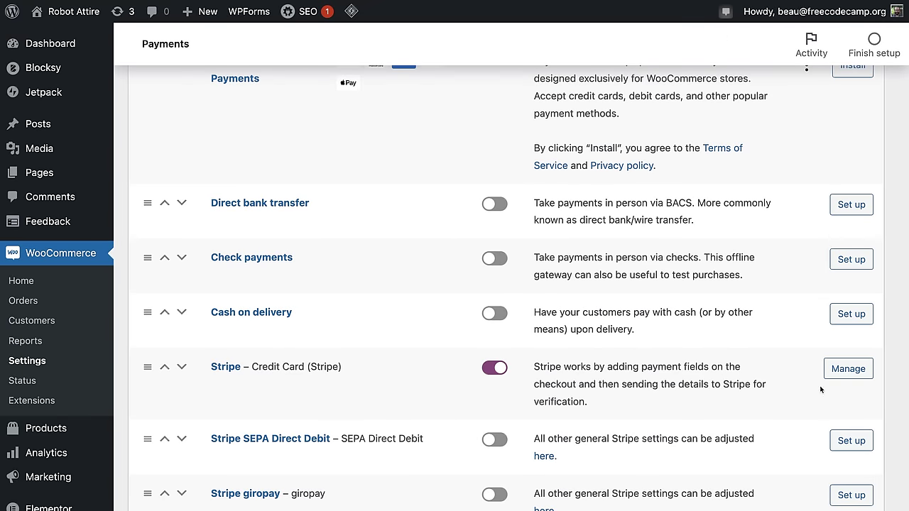
click(844, 376)
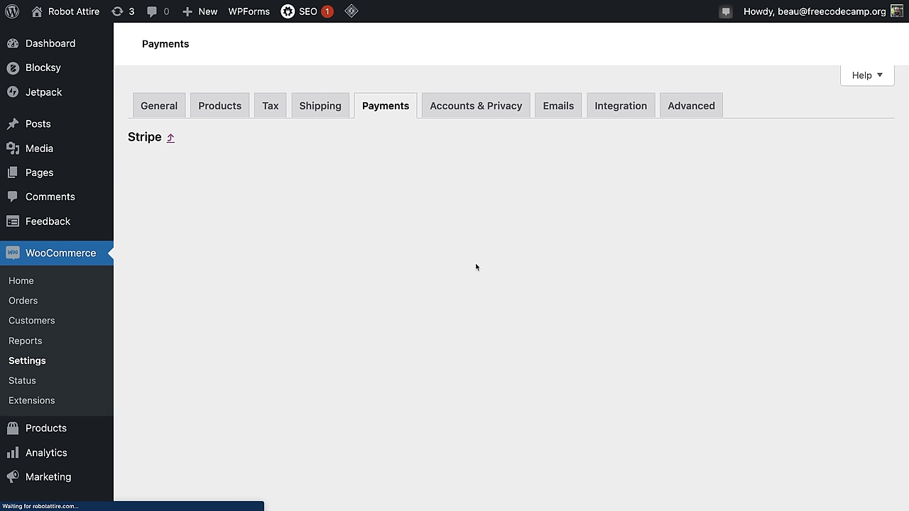
scroll(310, 369, down, 5)
scroll(310, 369, up, 5)
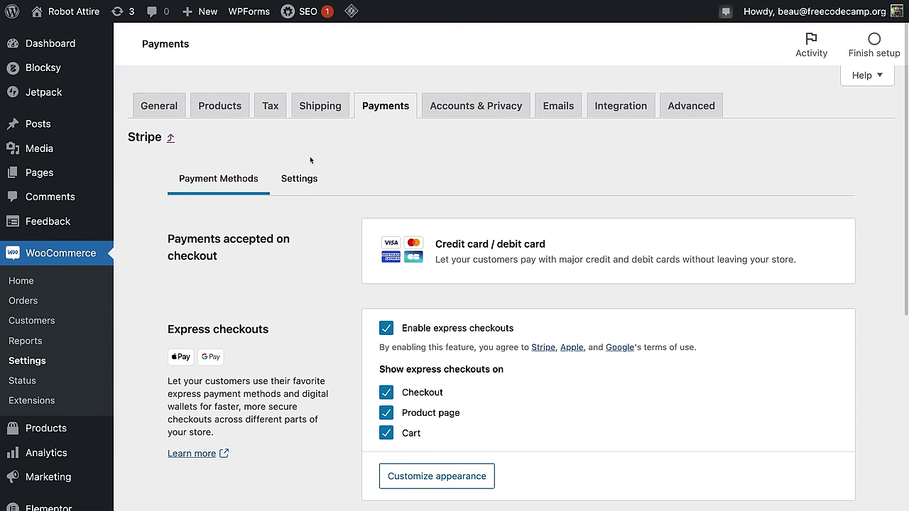
click(299, 178)
Step: Enable Stripe test mode and save the settings
scroll(355, 341, down, 1)
click(387, 380)
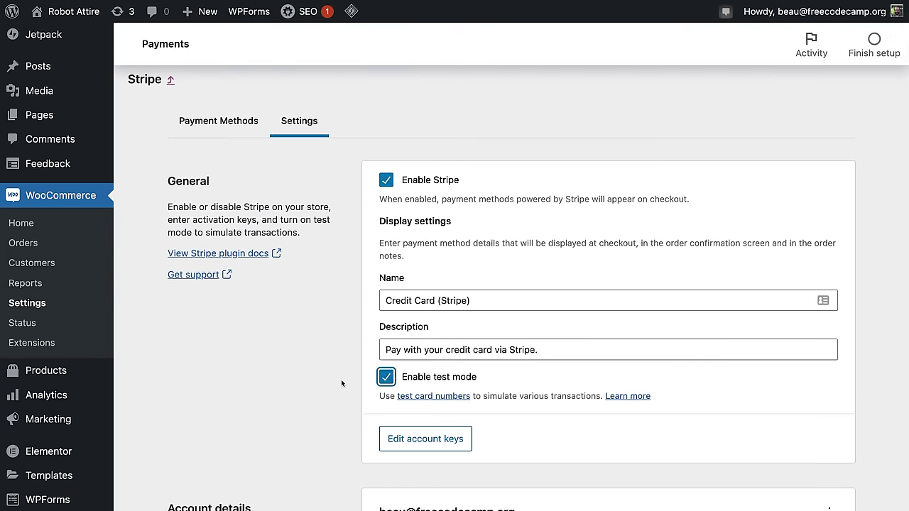
scroll(339, 376, down, 5)
click(816, 411)
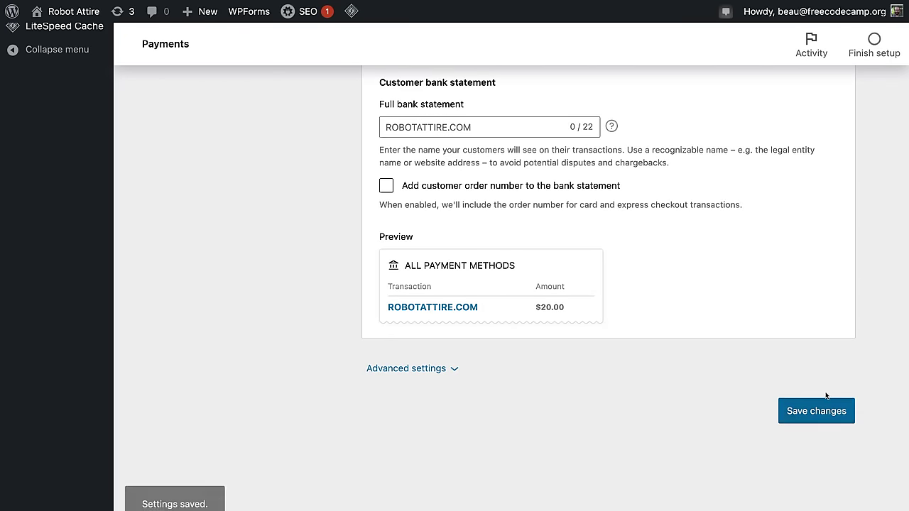
Step: Open the editor for Stripe test account keys and webhooks
scroll(394, 380, up, 5)
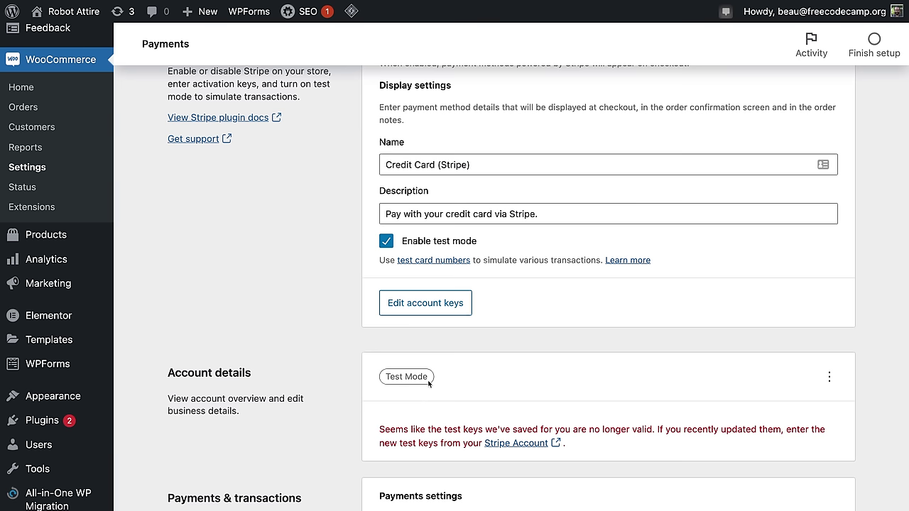
scroll(499, 386, down, 2)
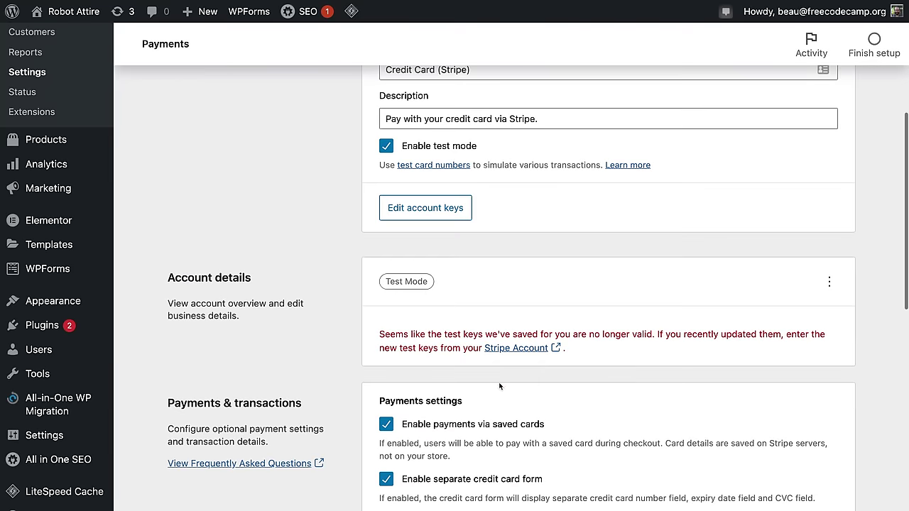
click(422, 209)
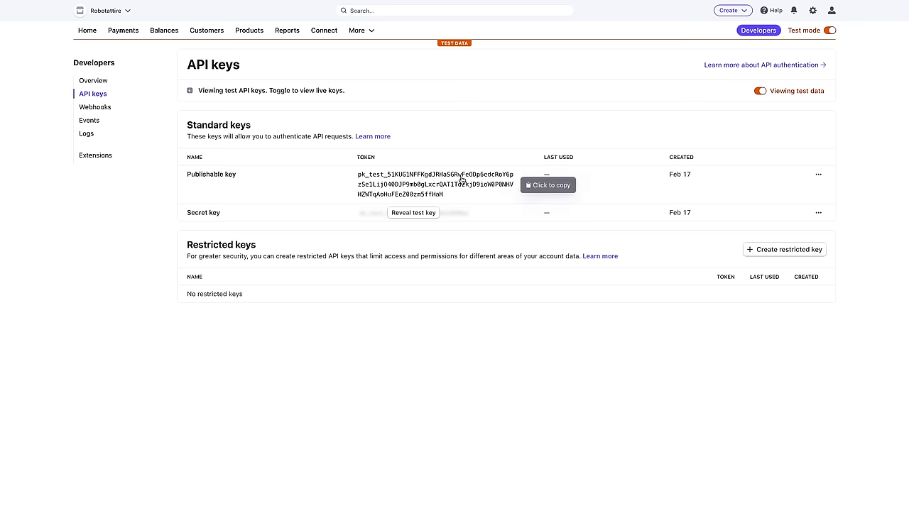
Step: Copy Stripe's test publishable key into the store's publishable key field
click(462, 179)
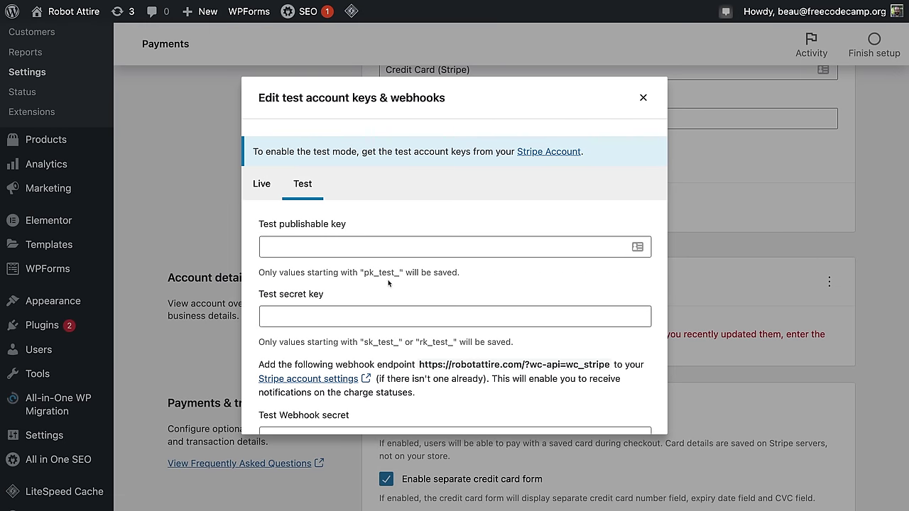
click(383, 249)
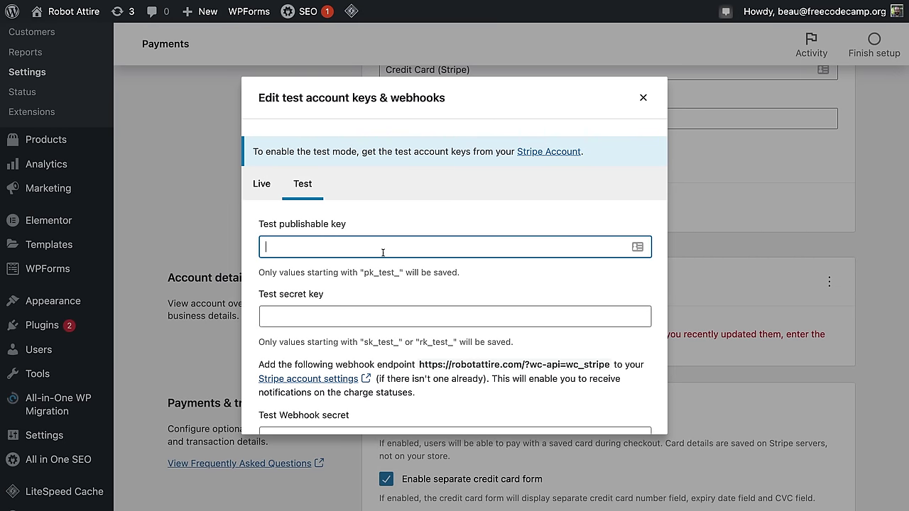
key(ctrl+v)
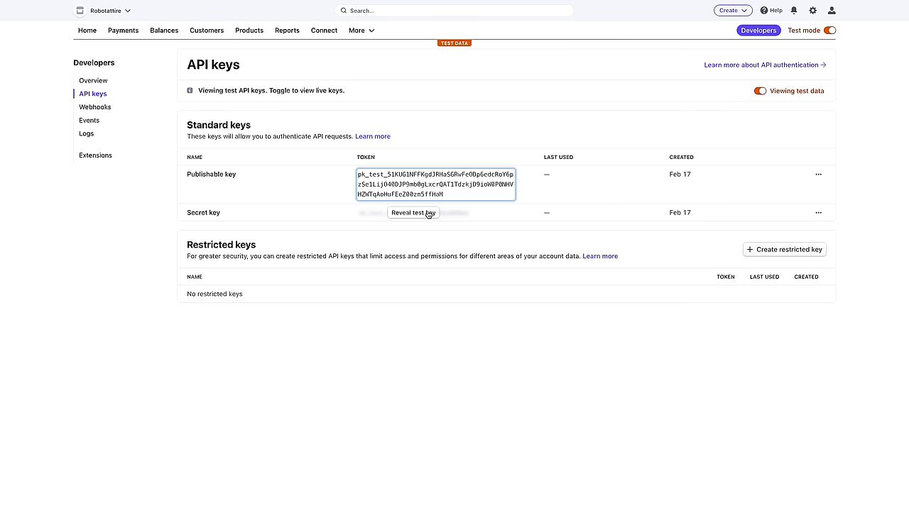
Step: Reveal the test secret key and paste it into the store's secret key field
click(428, 213)
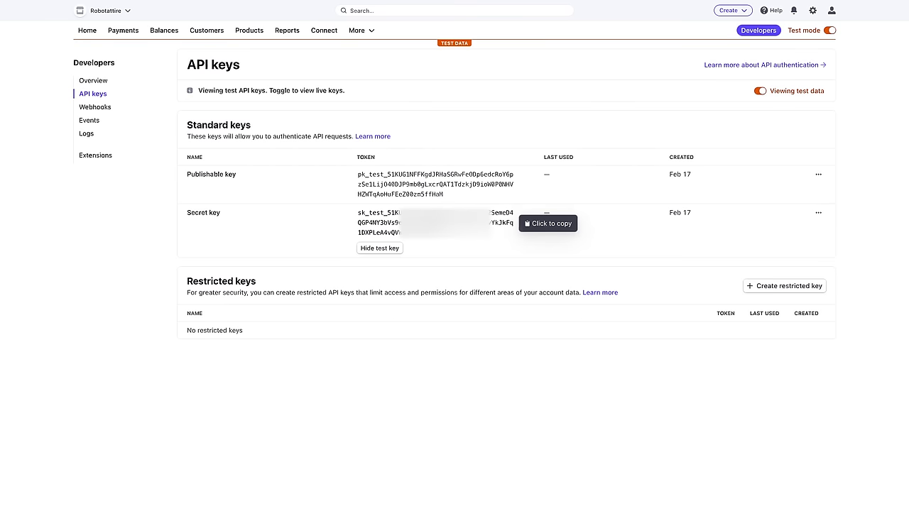
click(428, 216)
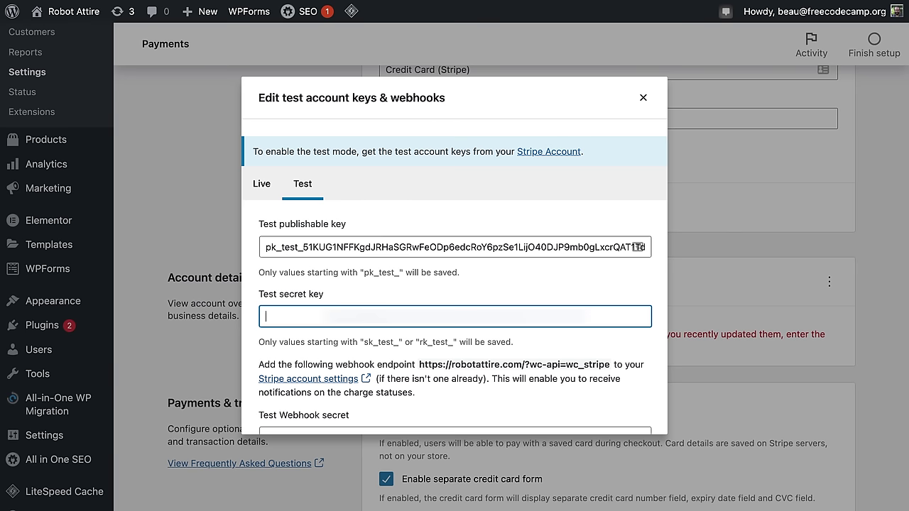
key(ctrl+v)
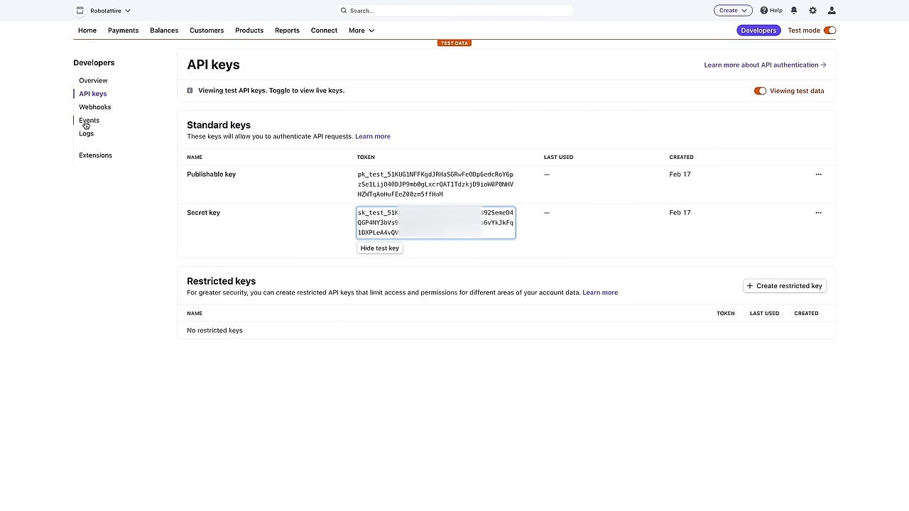
click(96, 108)
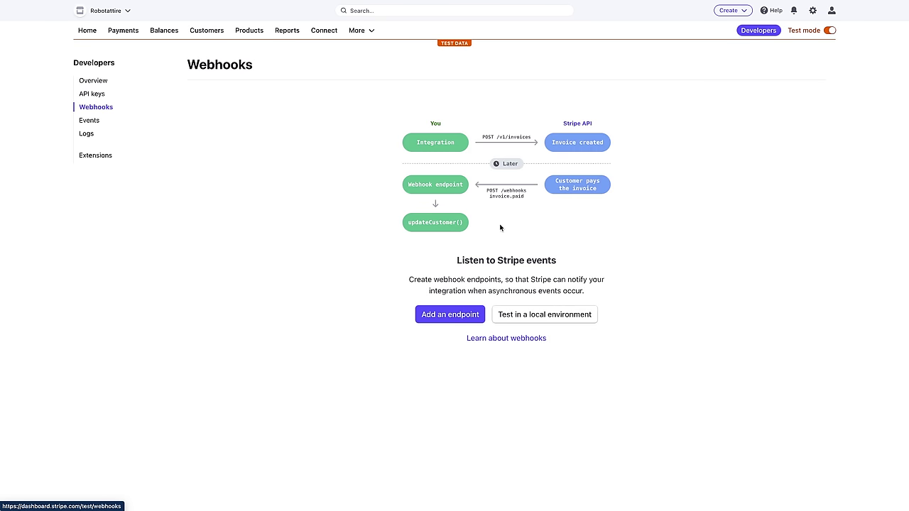
Step: Create a Stripe webhook endpoint that listens to all events
click(469, 316)
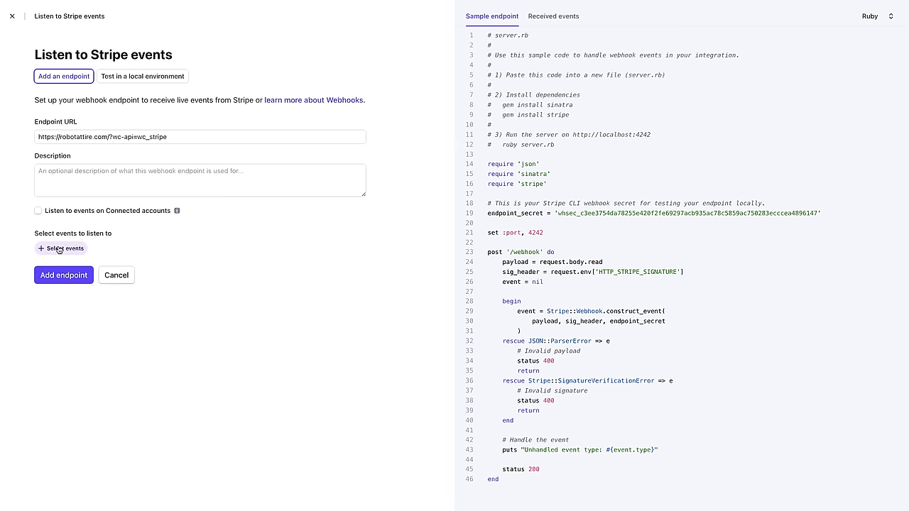
click(59, 248)
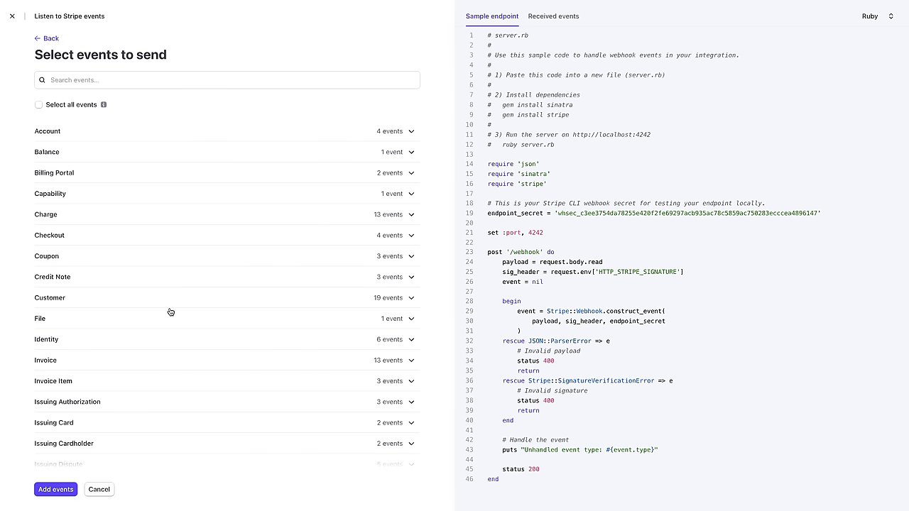
click(38, 105)
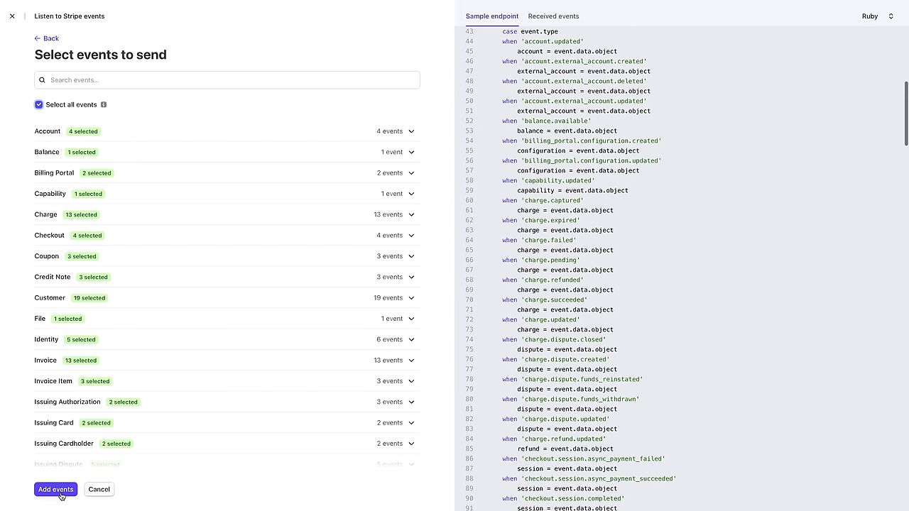
click(57, 490)
scroll(60, 495, down, 15)
click(76, 490)
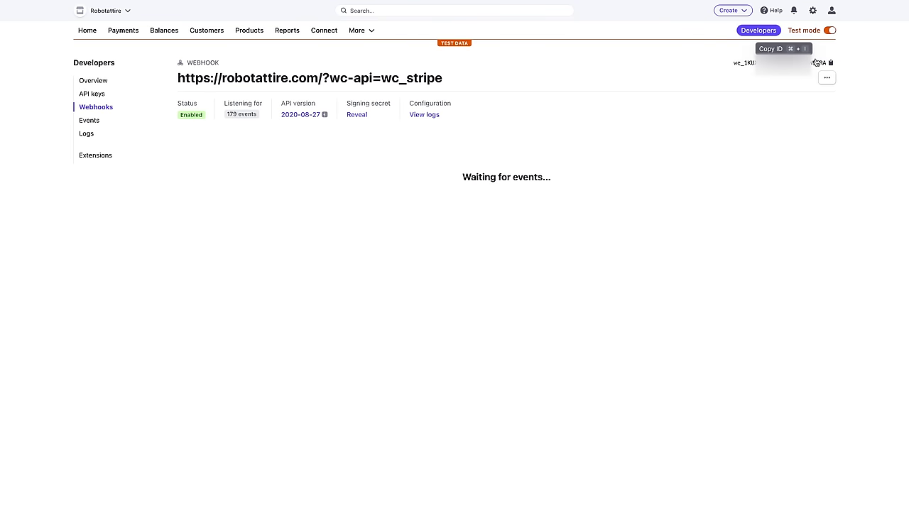
Step: Paste the webhook secret into the store's Test Webhook secret field and save the test keys
click(781, 63)
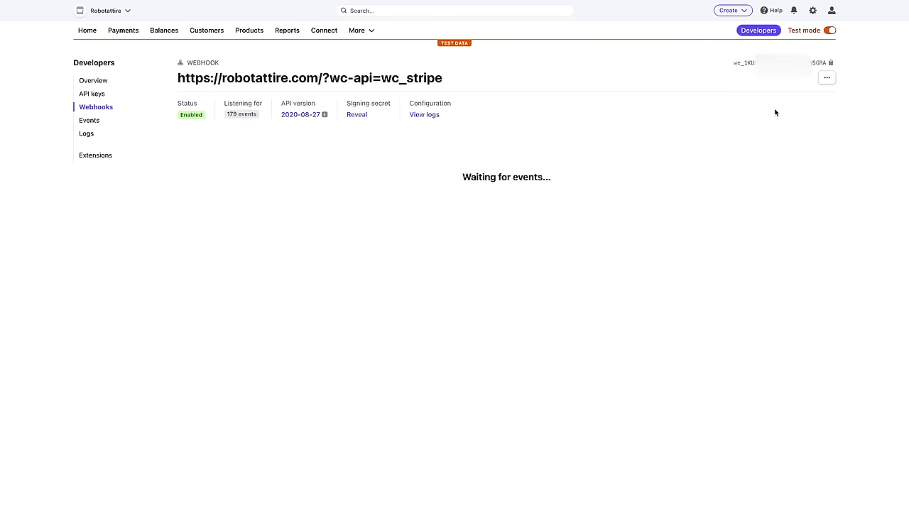
key(alt+Tab)
click(412, 381)
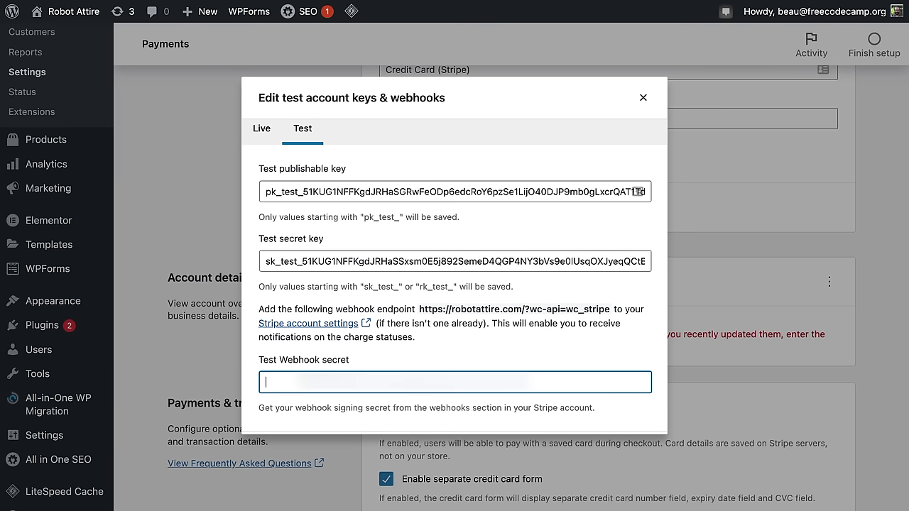
key(ctrl+v)
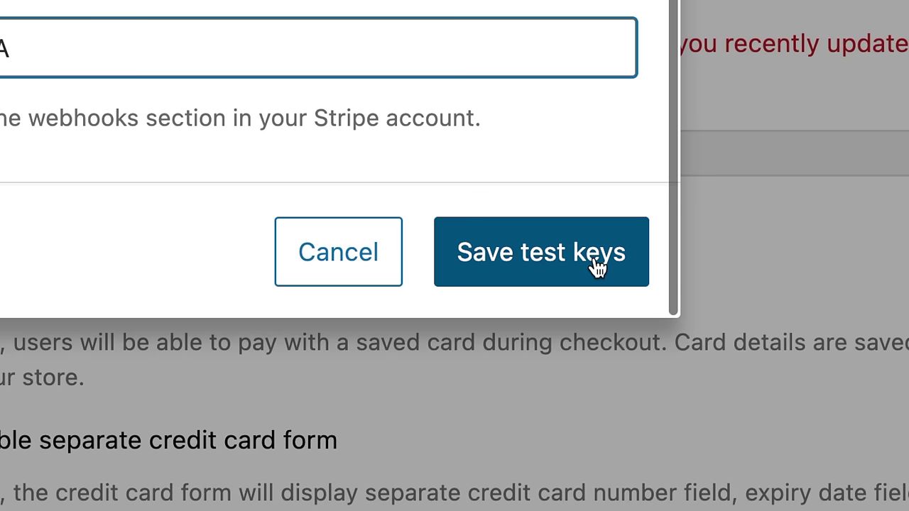
click(634, 457)
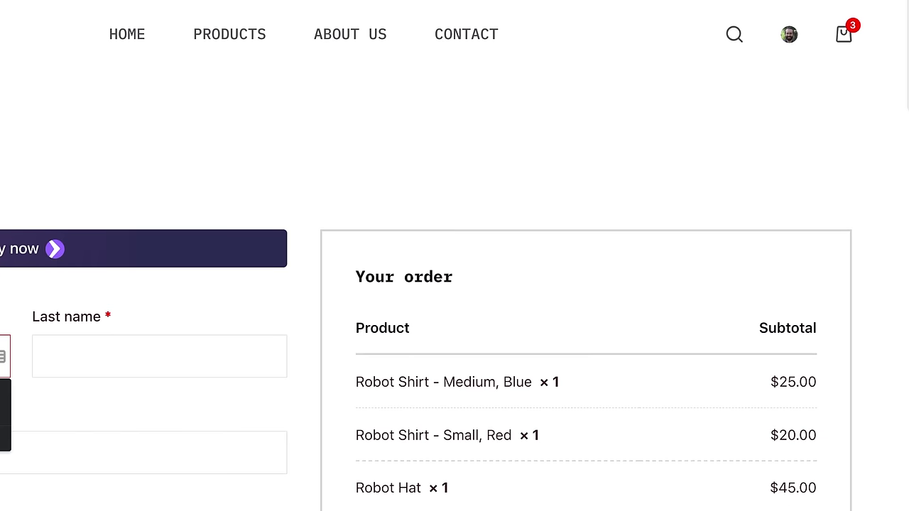
Step: Pay the $85.86 order with the pasted 4242 test card, expiry and CVC, confirming it's received
scroll(567, 386, down, 10)
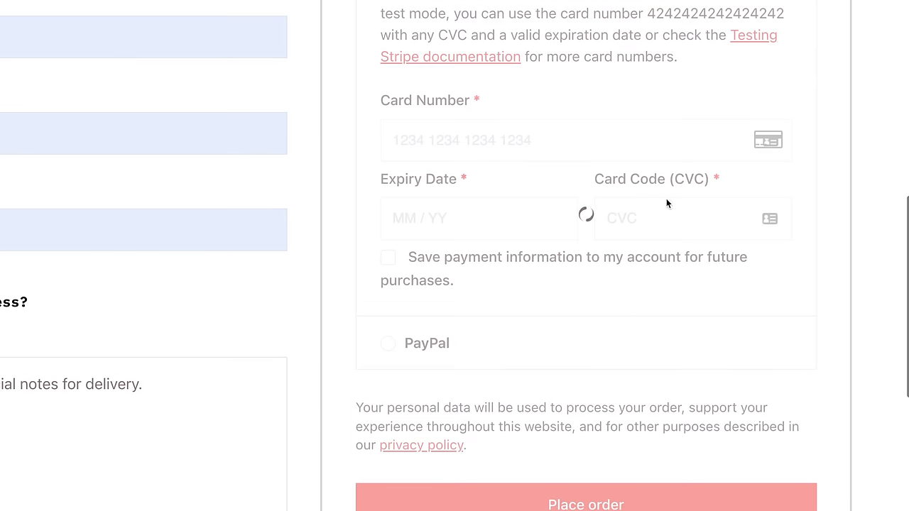
double_click(696, 13)
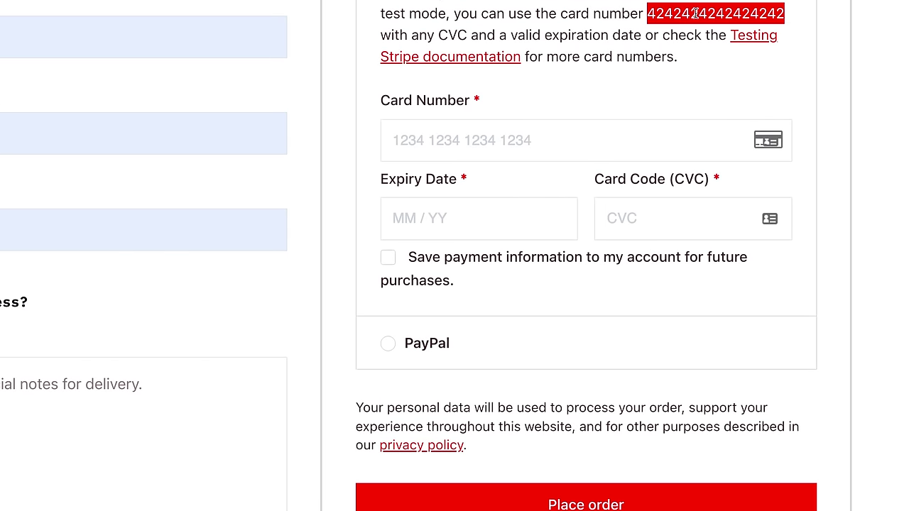
key(ctrl+c)
click(416, 140)
key(ctrl+v)
click(432, 213)
text(1234234)
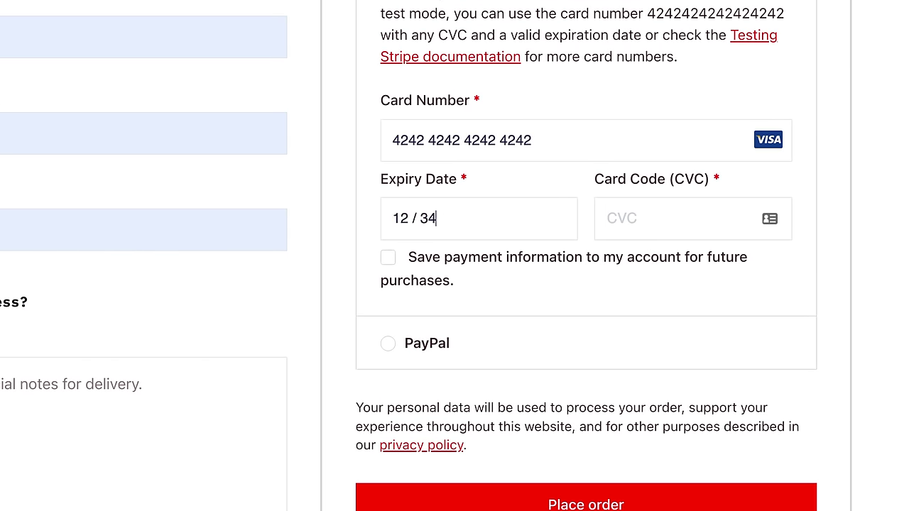
click(605, 497)
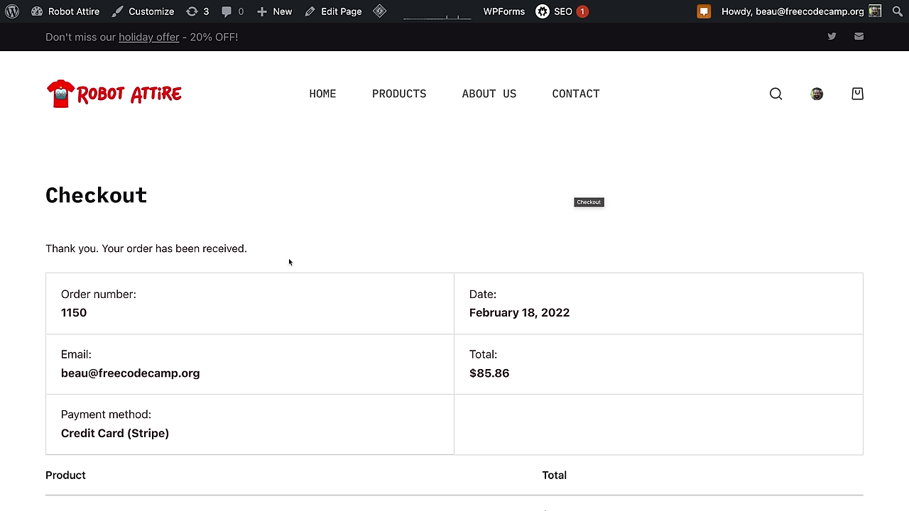
drag(52, 249, 299, 250)
click(299, 251)
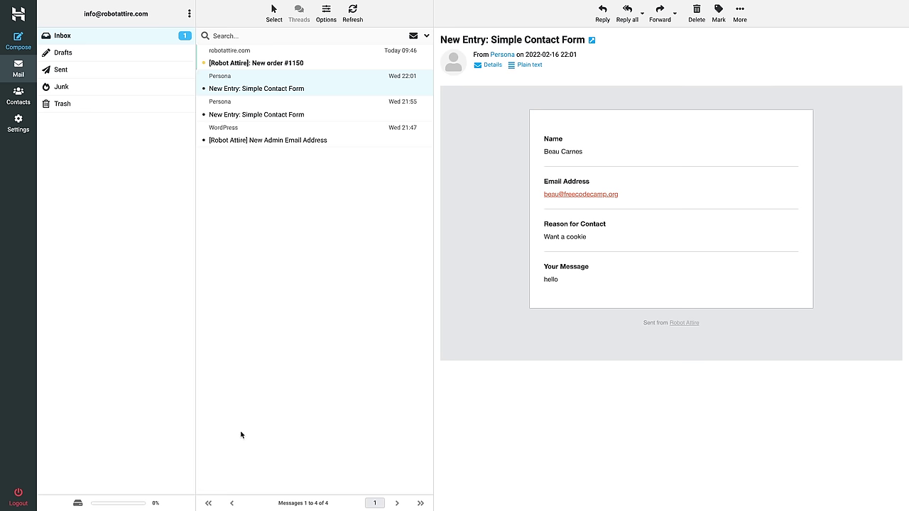
Step: Open the '[Robot Attire]: New order' email and inspect its heading and who placed the order
click(290, 61)
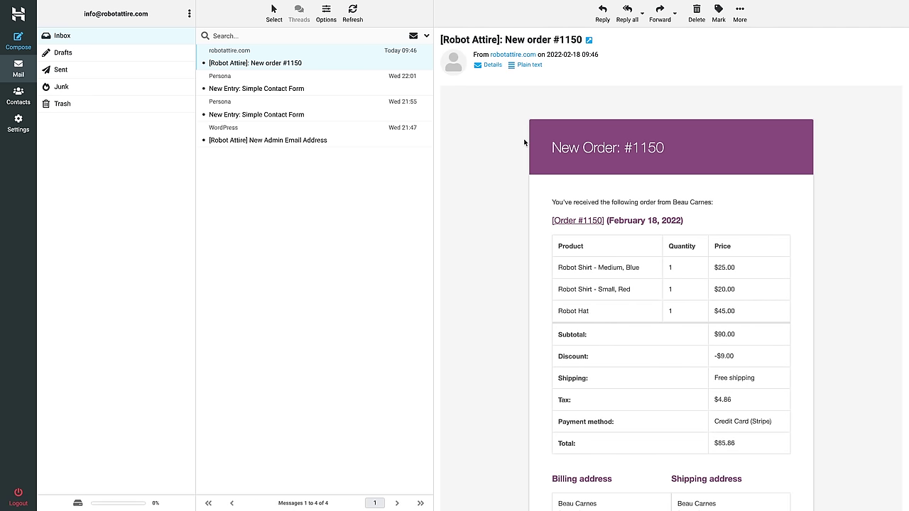
drag(537, 139, 706, 160)
drag(583, 202, 725, 206)
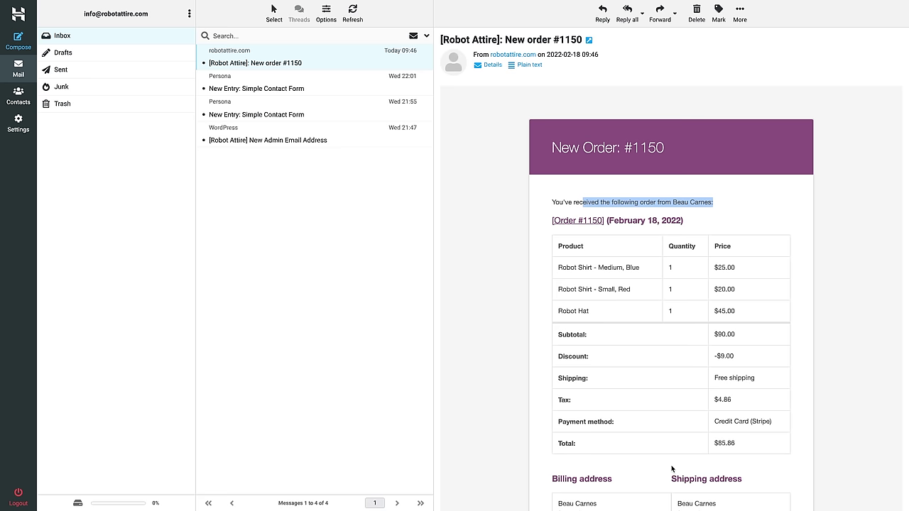
click(691, 355)
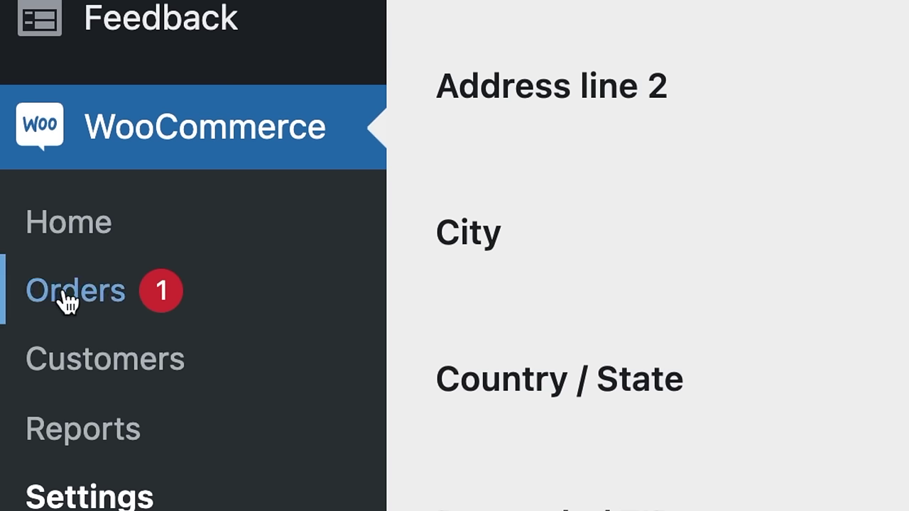
Step: Open order #1150 from the Orders list, set its status to Completed and update it
click(64, 294)
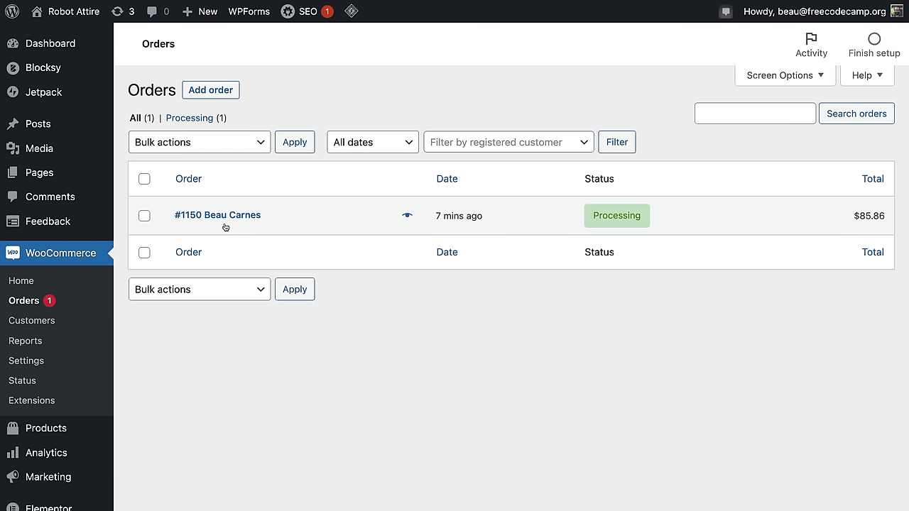
mouse_move(618, 221)
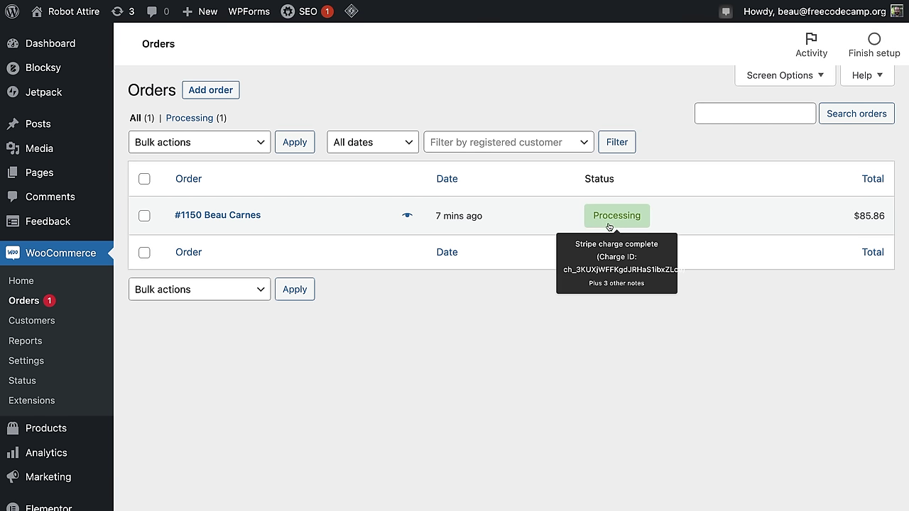
click(232, 217)
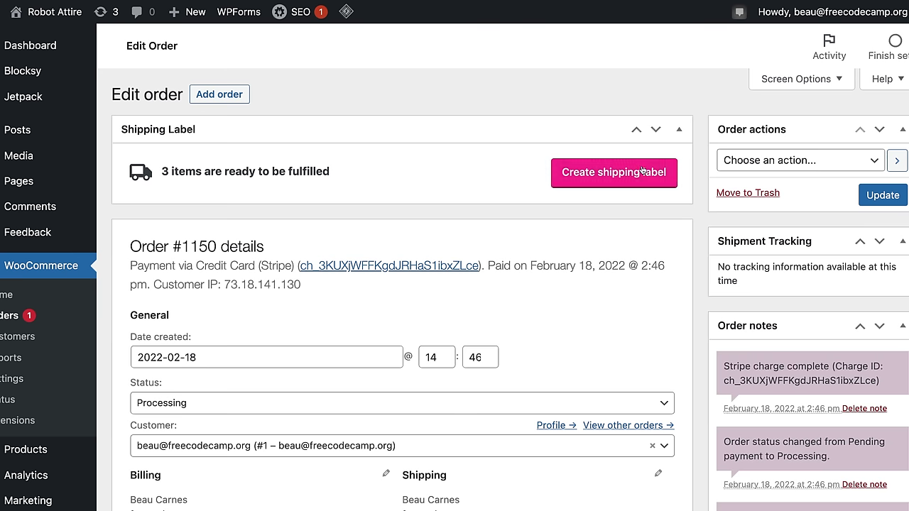
click(647, 403)
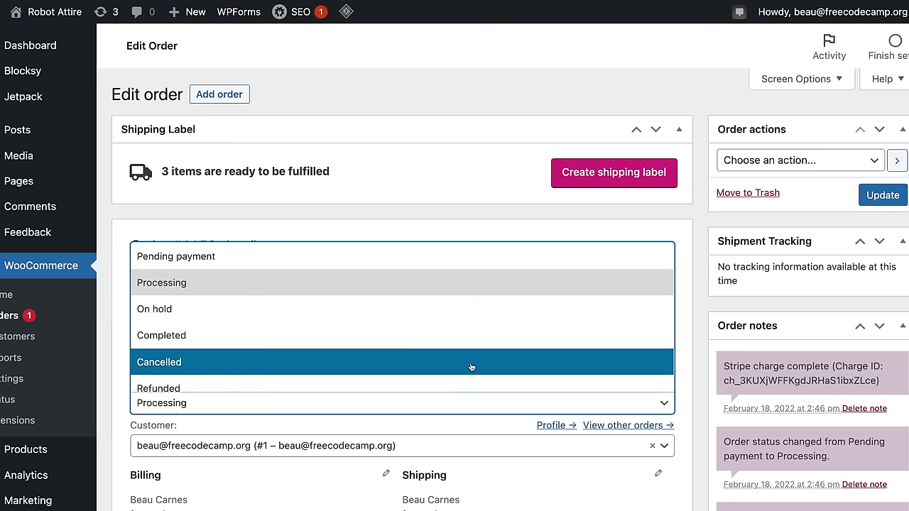
click(436, 340)
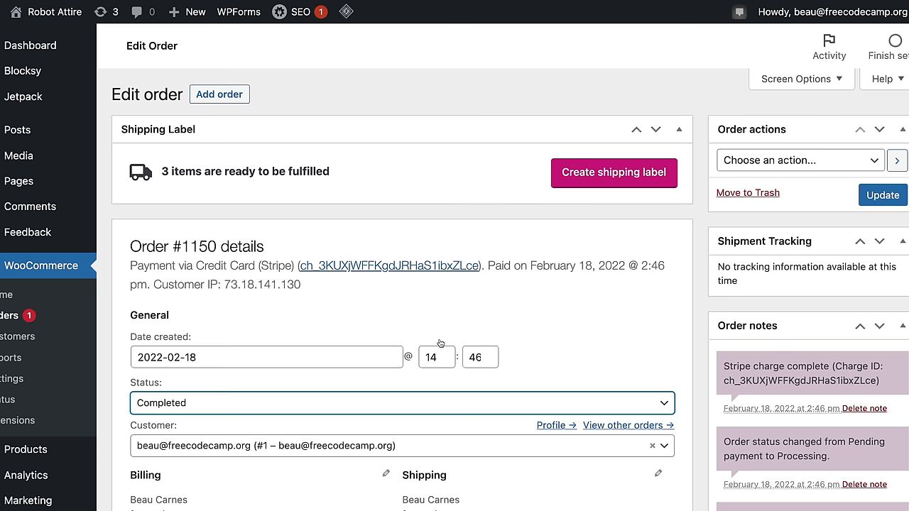
click(896, 198)
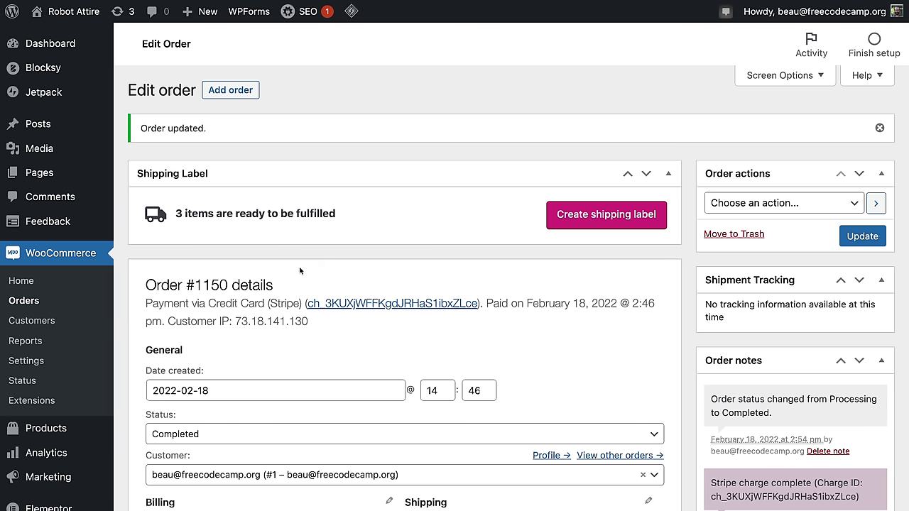
click(53, 323)
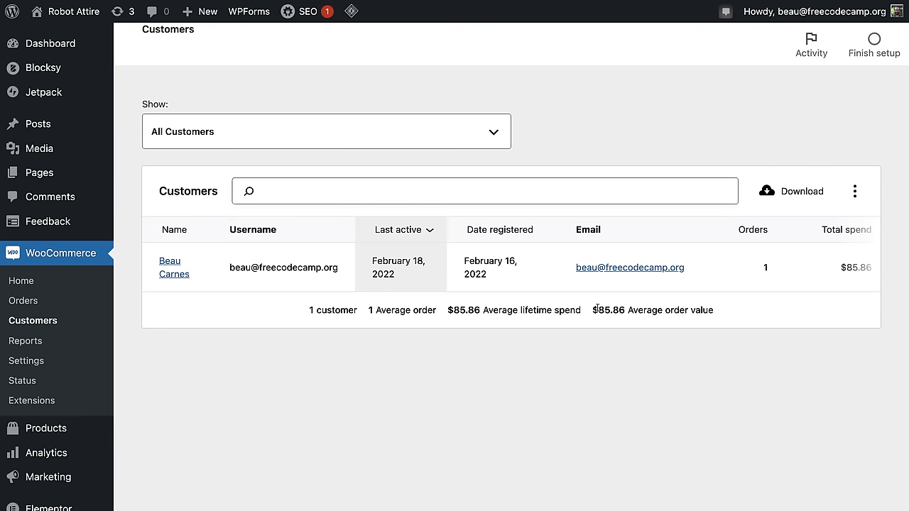
Step: Check the sales report's $85.86 gross, then return to the Orders list showing the Completed order
click(29, 344)
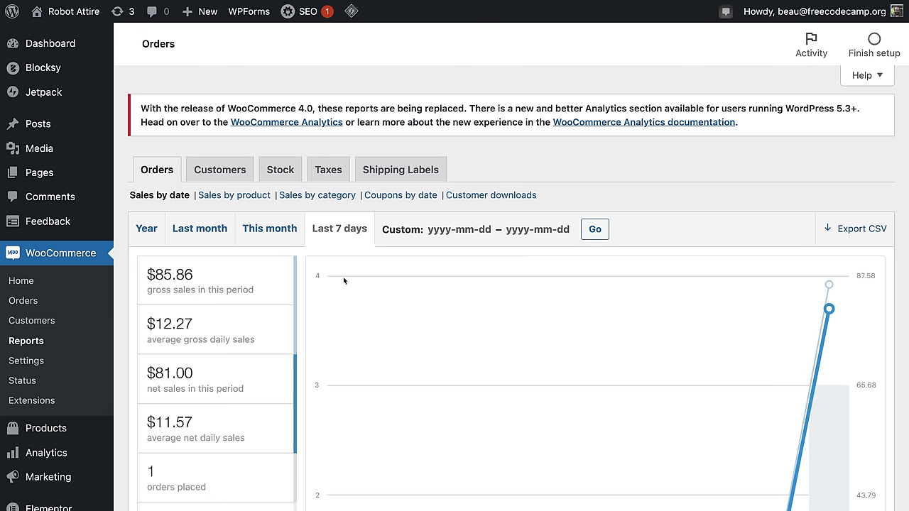
click(24, 301)
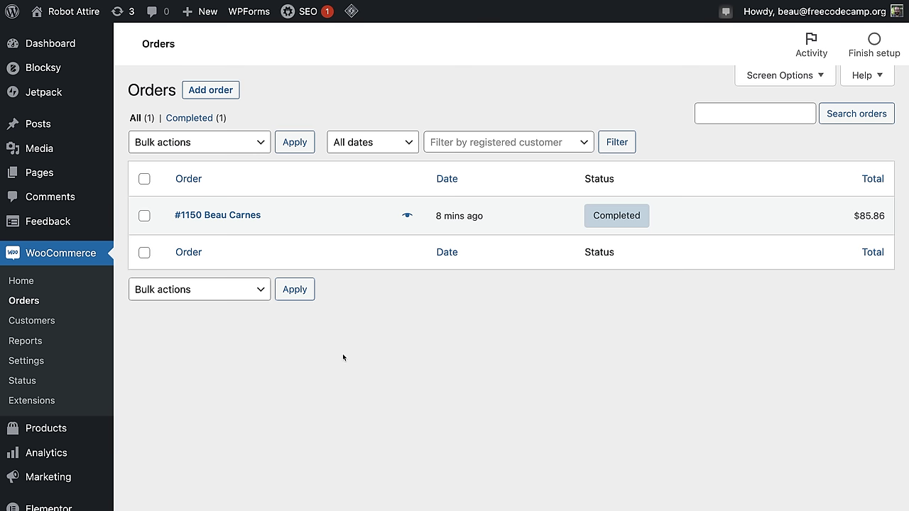
click(15, 361)
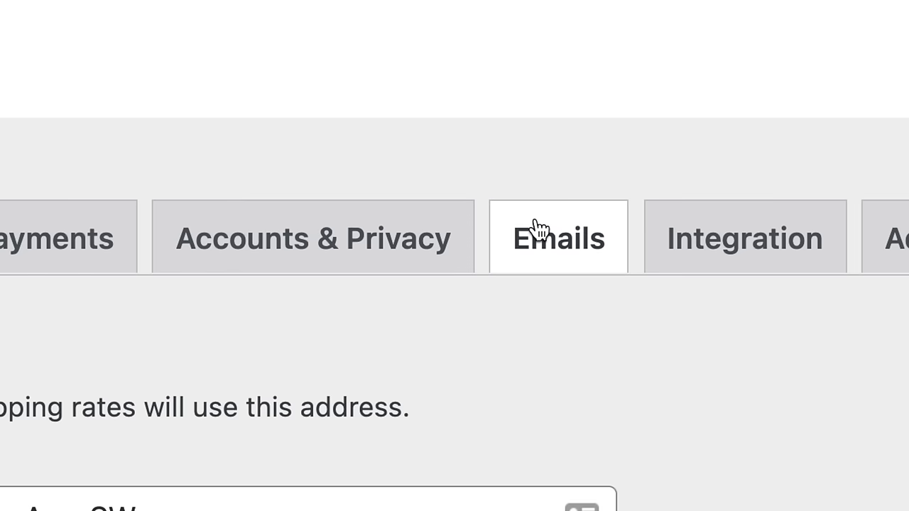
Step: Review the email notifications list and its store recipient addresses, including Cancelled order
click(539, 229)
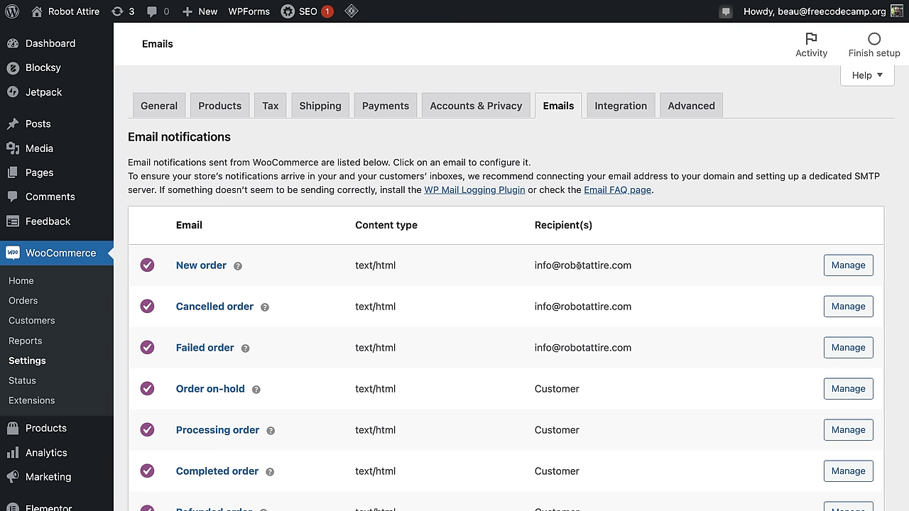
scroll(559, 313, down, 1)
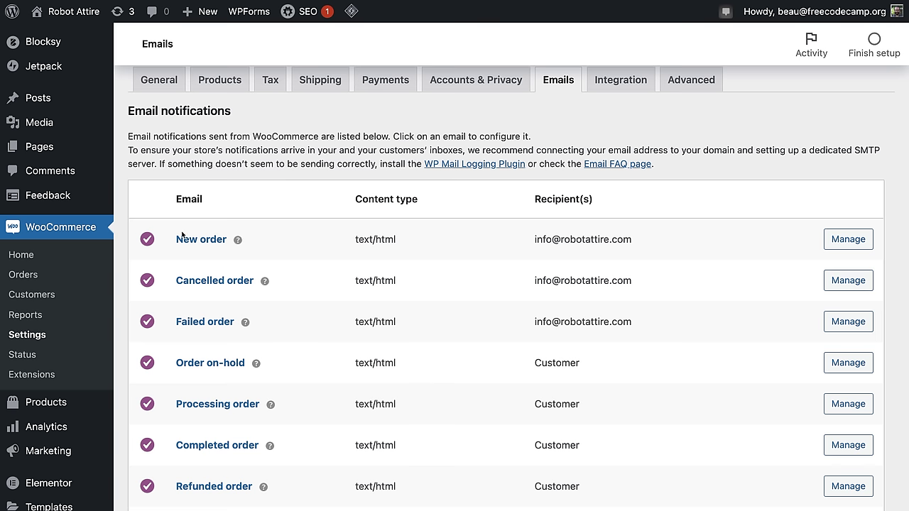
drag(637, 243, 526, 244)
drag(655, 287, 463, 285)
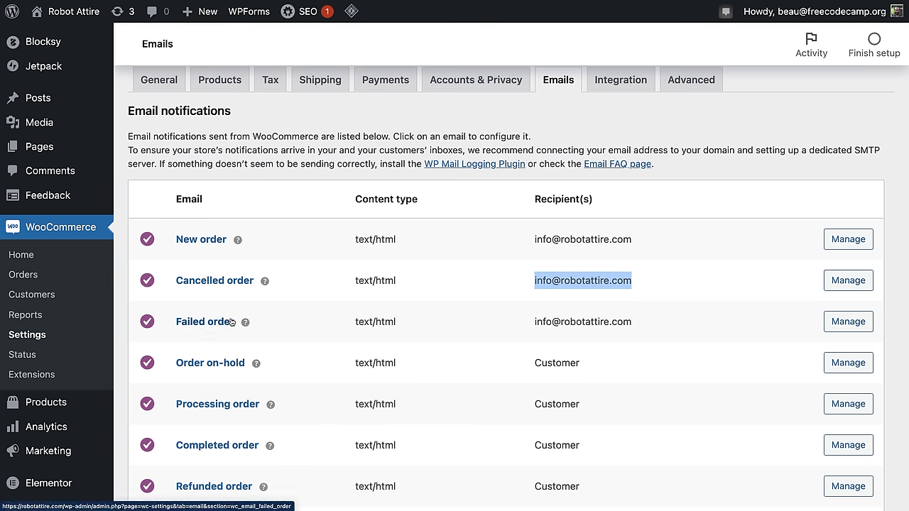
scroll(611, 312, down, 3)
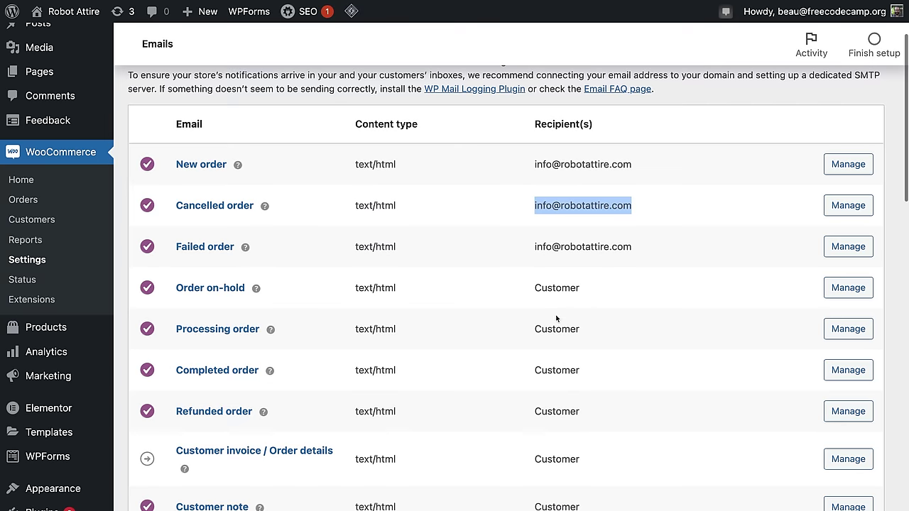
scroll(557, 319, down, 1)
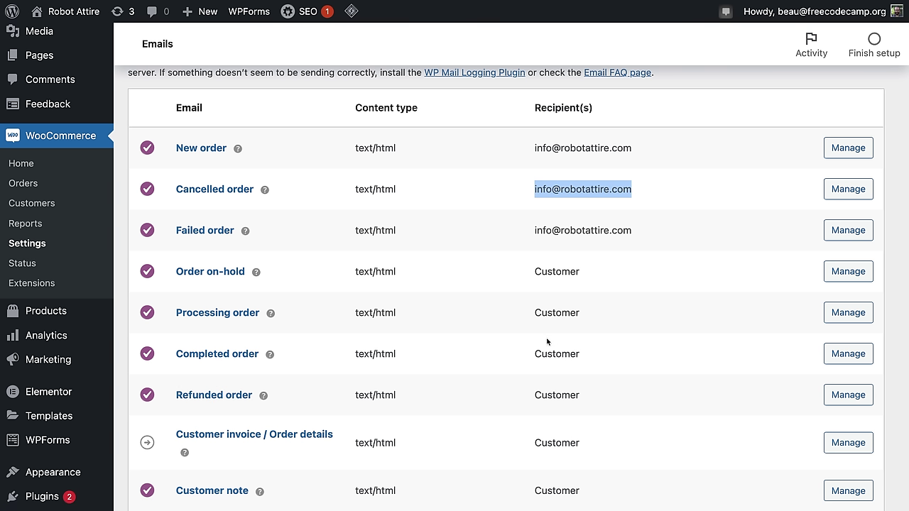
Step: Inspect the Completed order email's subject, heading and additional content fields
click(839, 356)
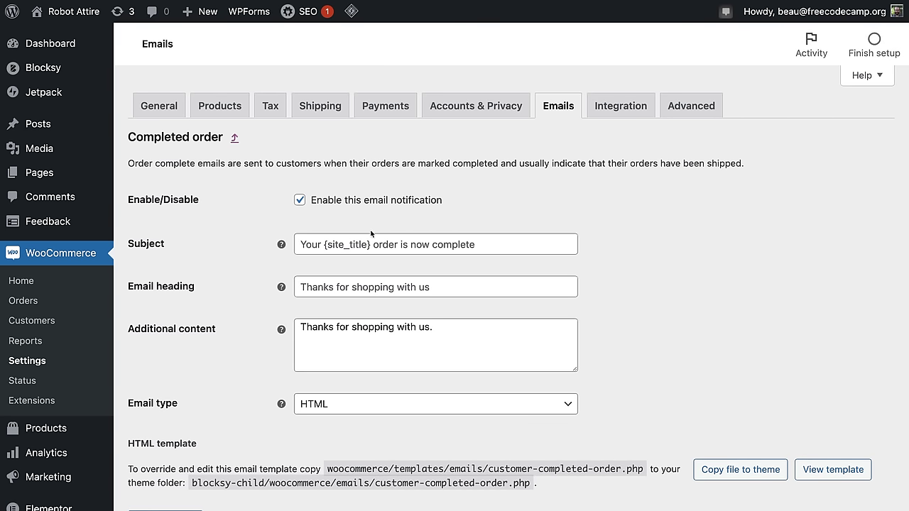
click(384, 249)
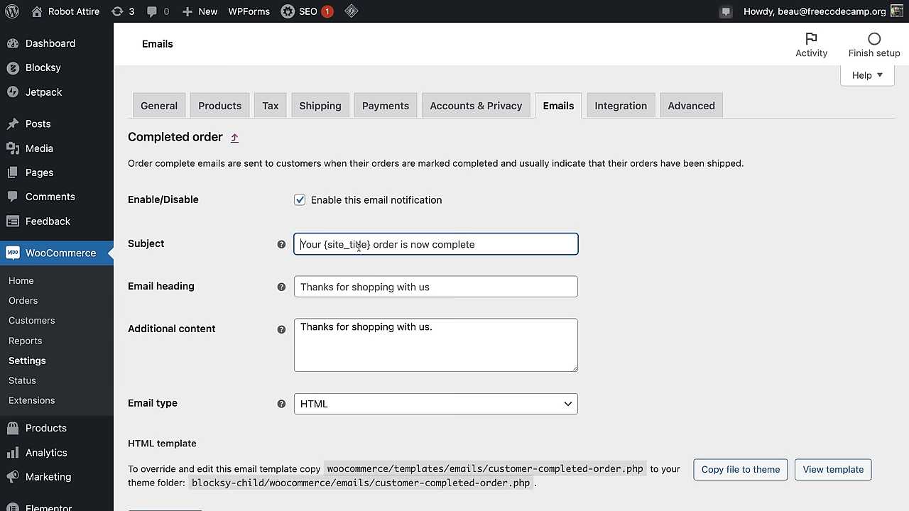
click(382, 287)
click(514, 358)
scroll(683, 335, down, 3)
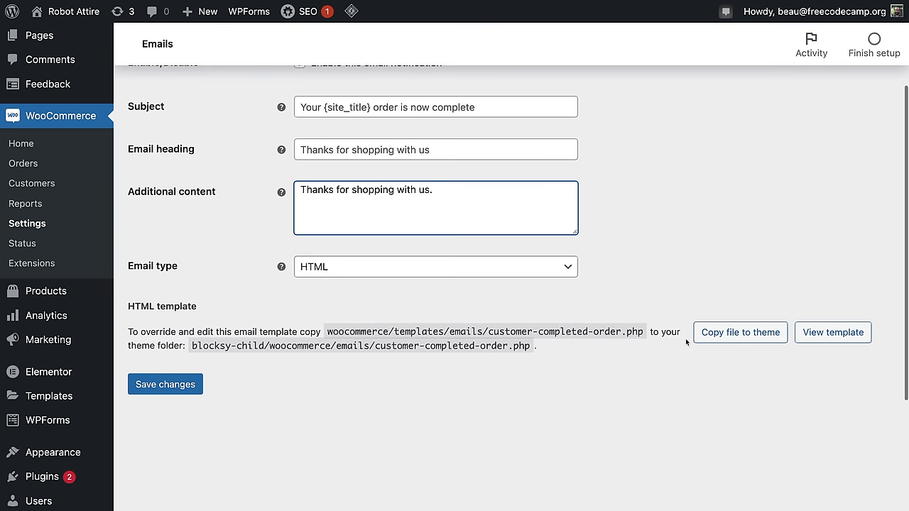
scroll(672, 347, up, 3)
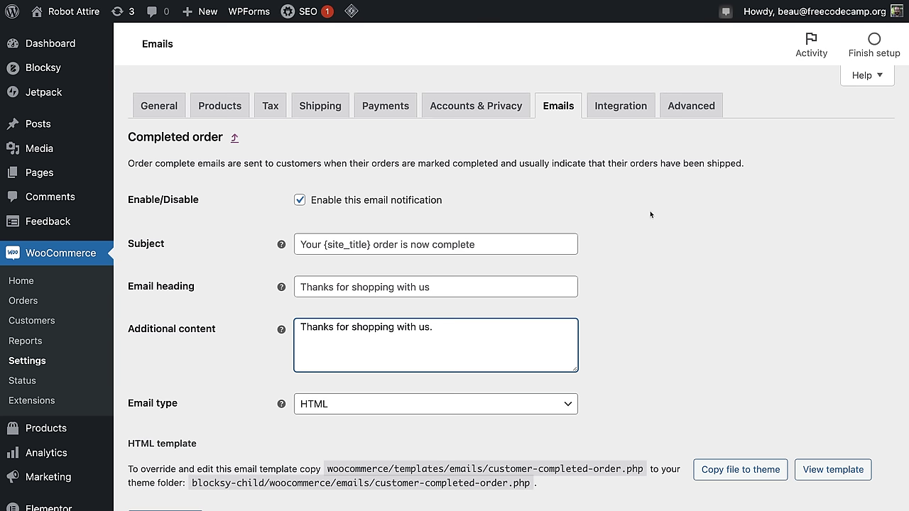
Step: Return to the Emails list and read its description about email deliverability
click(566, 108)
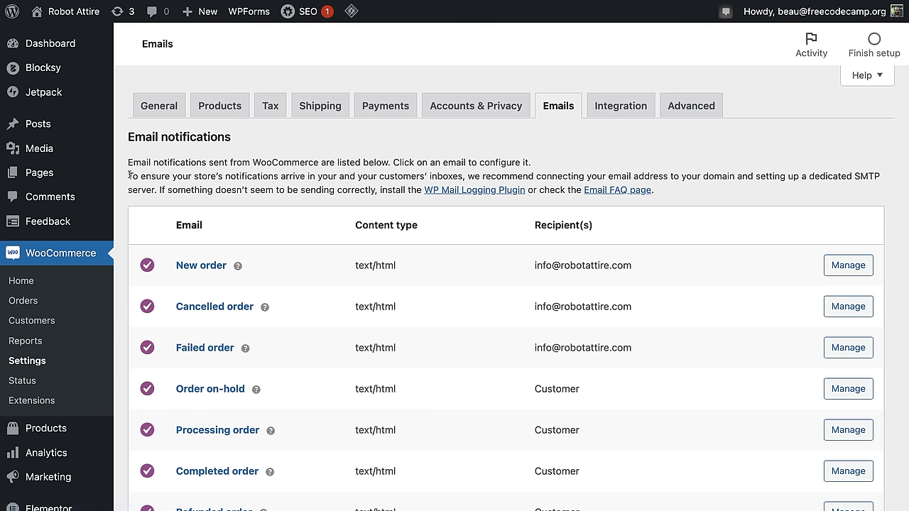
triple_click(132, 170)
triple_click(174, 186)
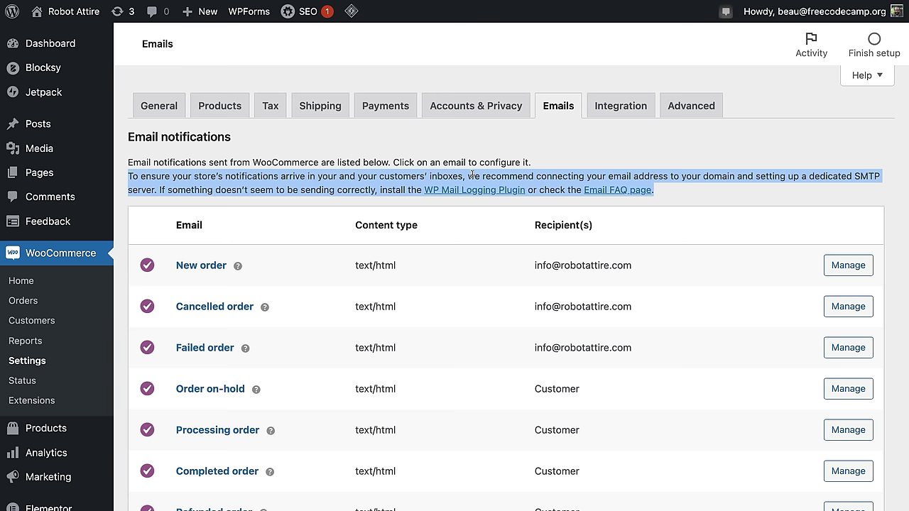
click(531, 190)
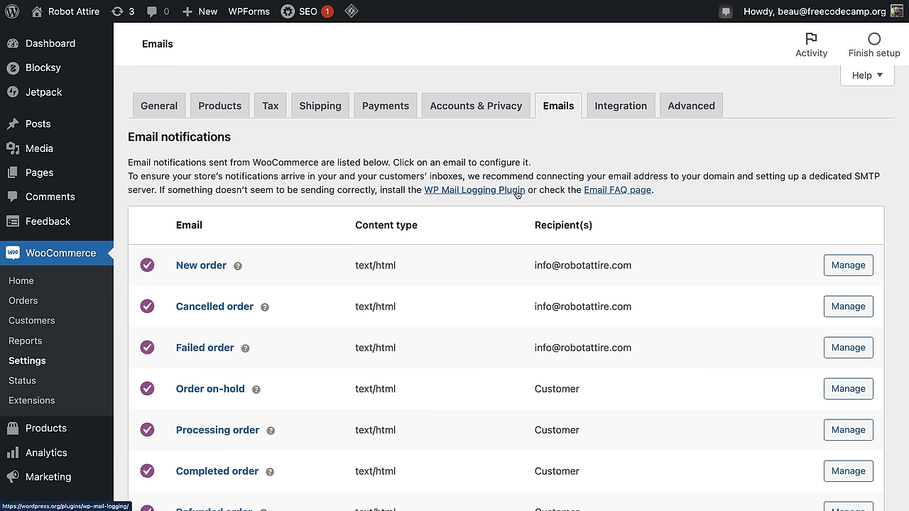
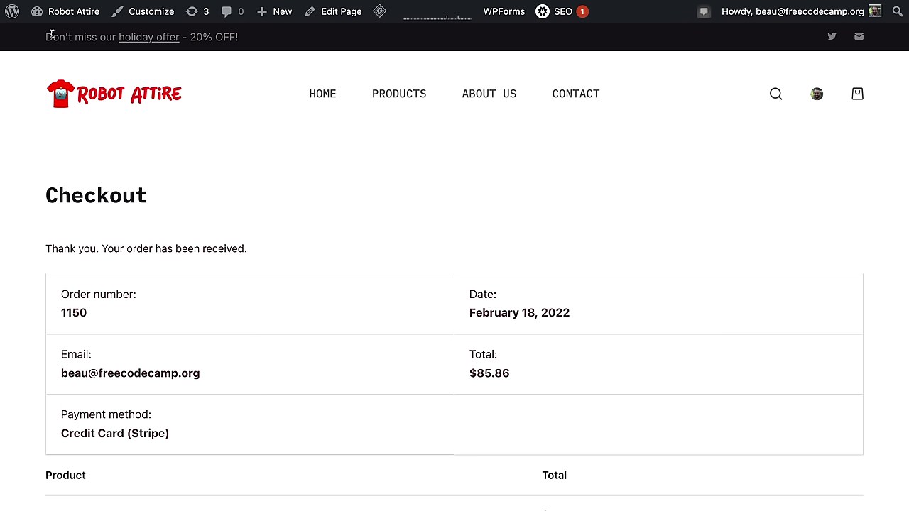
Step: Highlight the holiday offer banner text, then go to the Robot Attire home page
drag(250, 38, 58, 40)
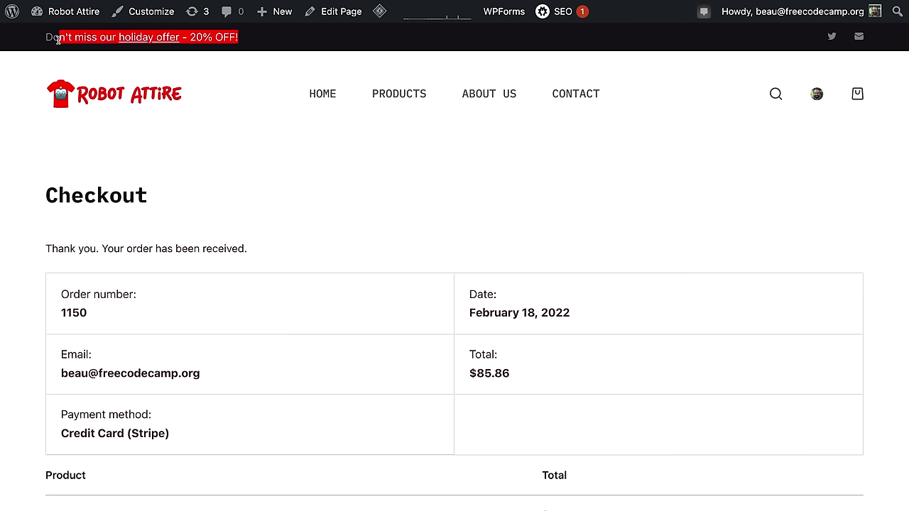
click(322, 102)
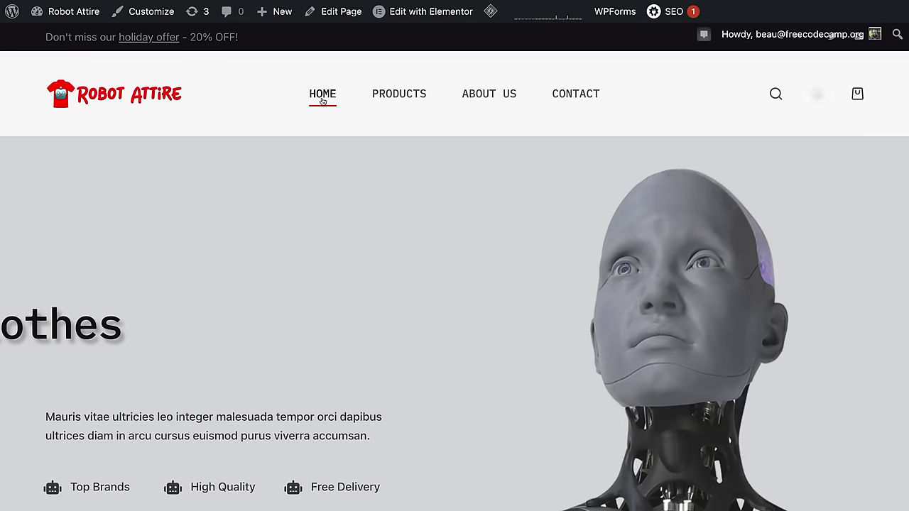
Step: In the Customizer's Header layout, bring up the settings for the top-row HTML element
click(156, 16)
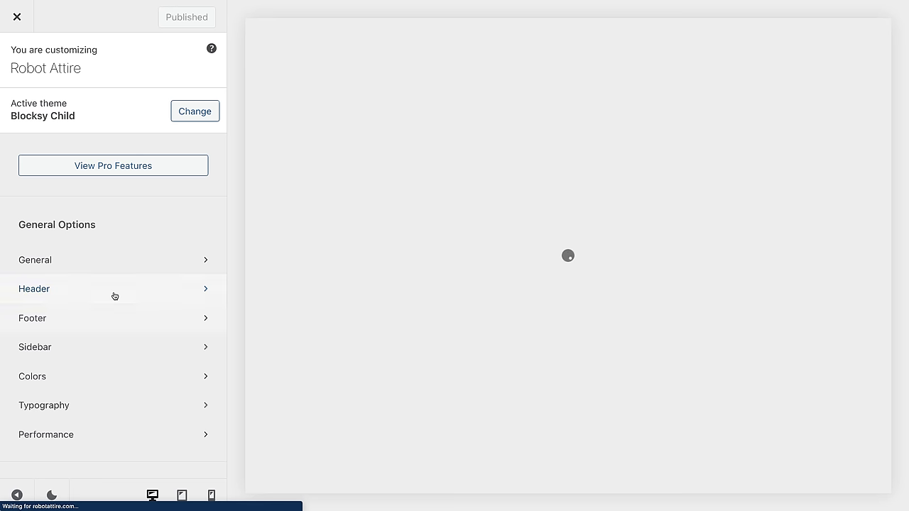
click(113, 296)
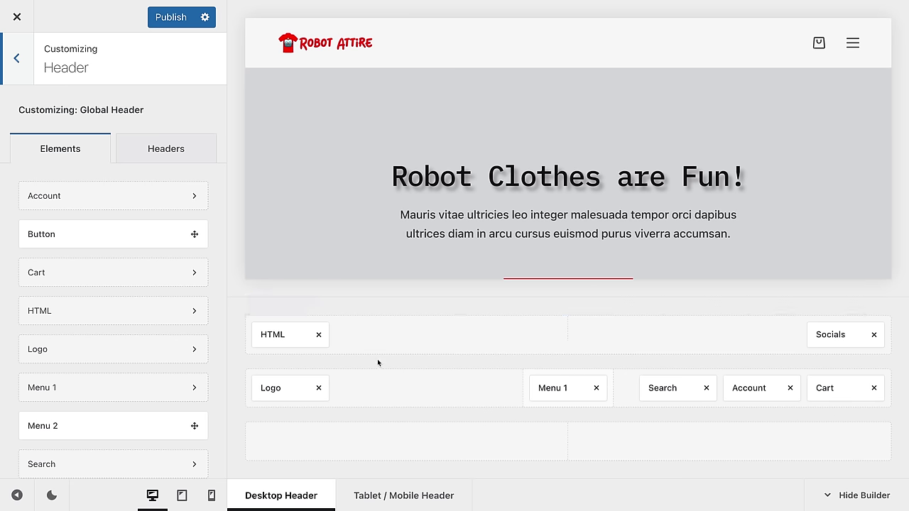
click(284, 334)
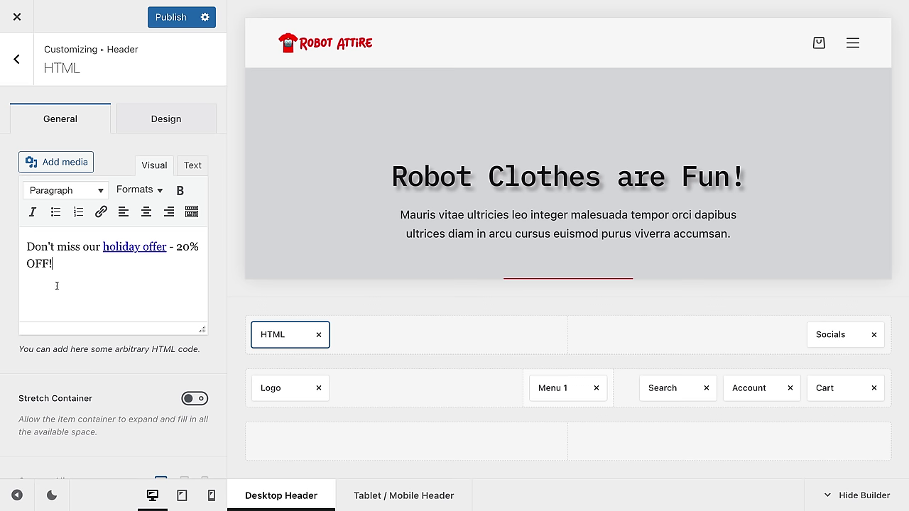
Step: Replace the holiday offer promo with 'Check out our new hats!' and publish it
key(ctrl+a)
text(Check out our )
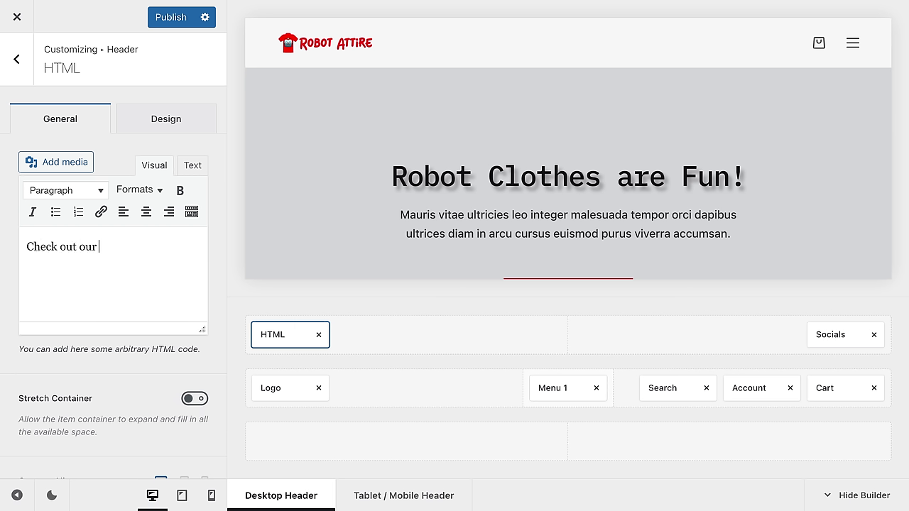
text(new hats@)
key(BackSpace)
double_click(133, 246)
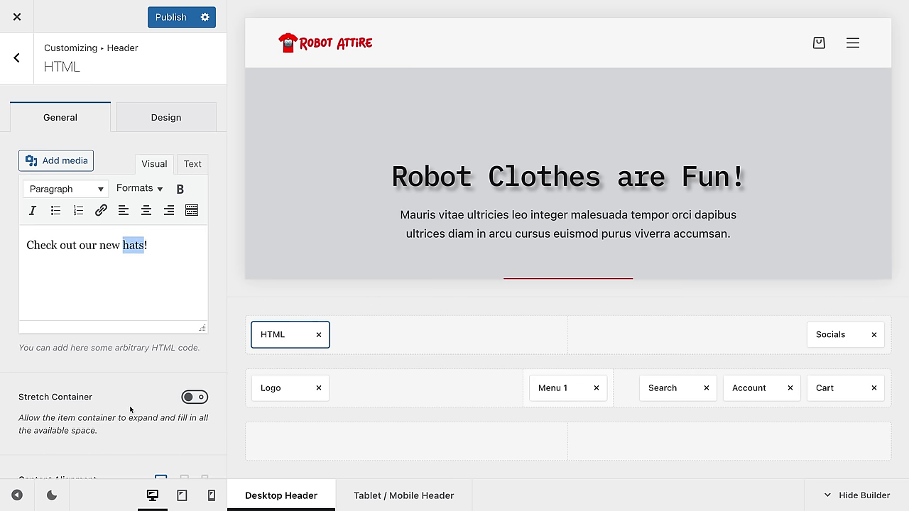
scroll(123, 415, down, 3)
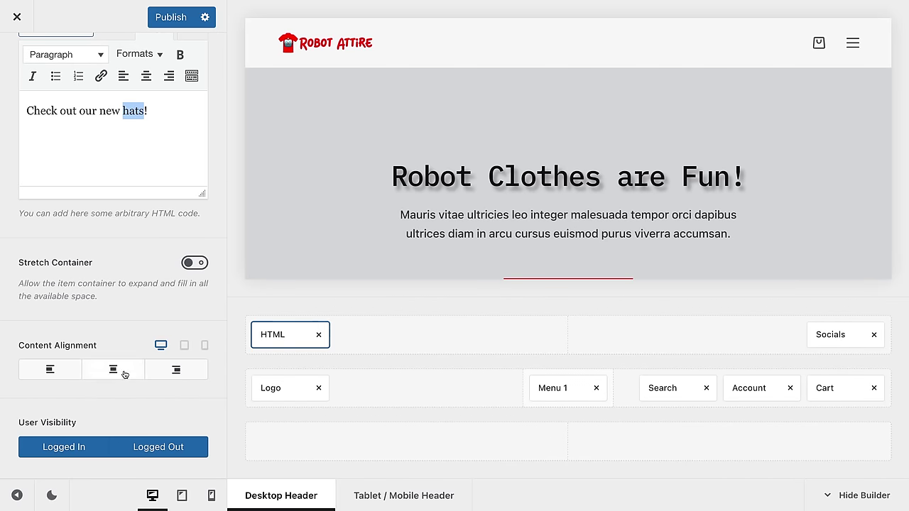
scroll(128, 319, up, 3)
click(205, 17)
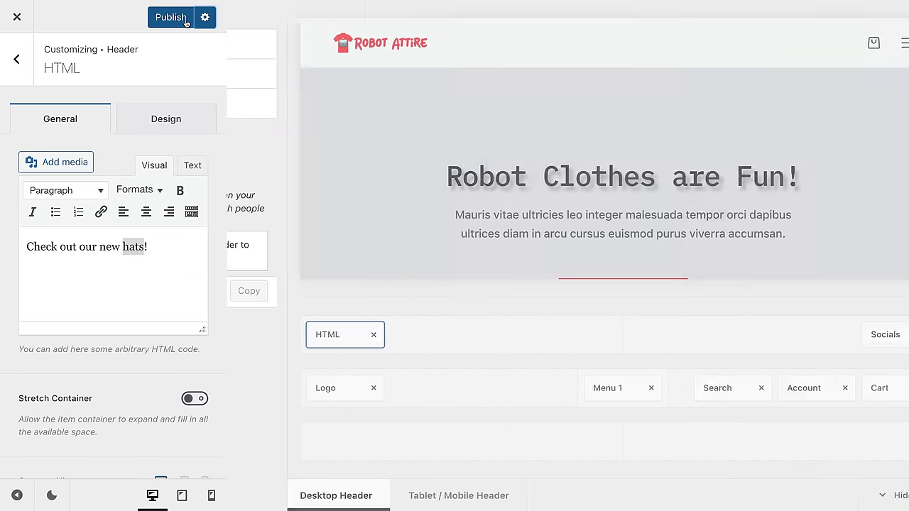
click(183, 20)
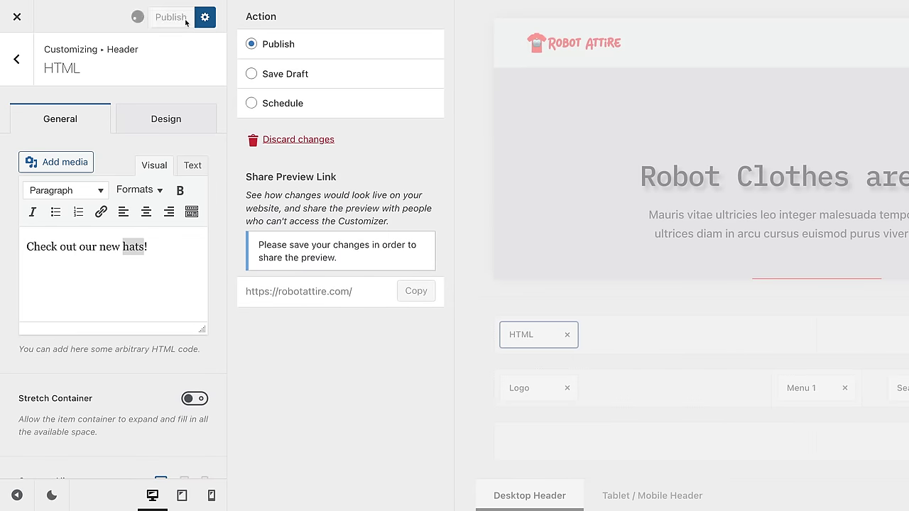
Step: Delete Socials and HTML from the header top row, publish, and exit the Customizer
click(17, 58)
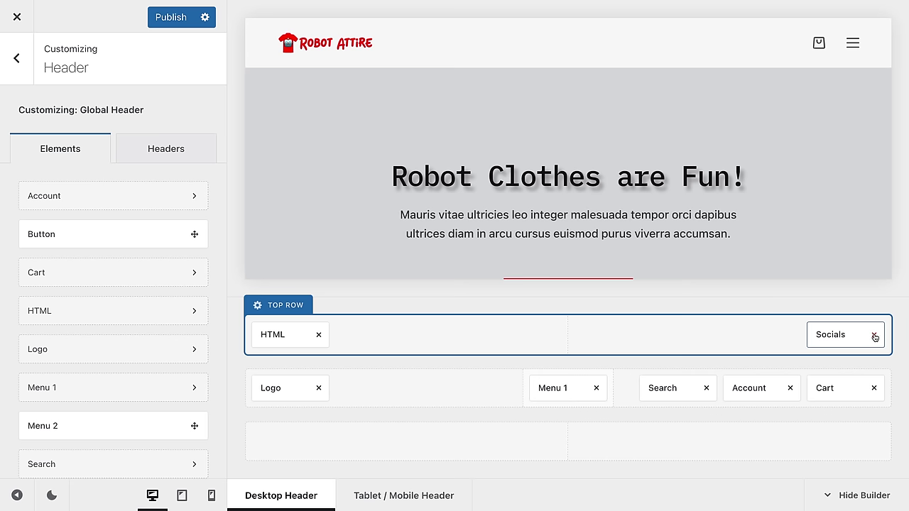
click(874, 335)
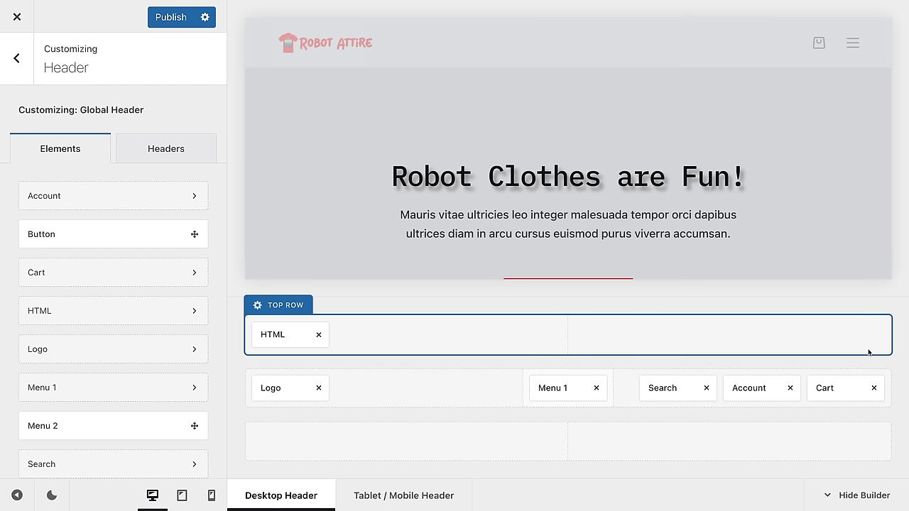
click(318, 334)
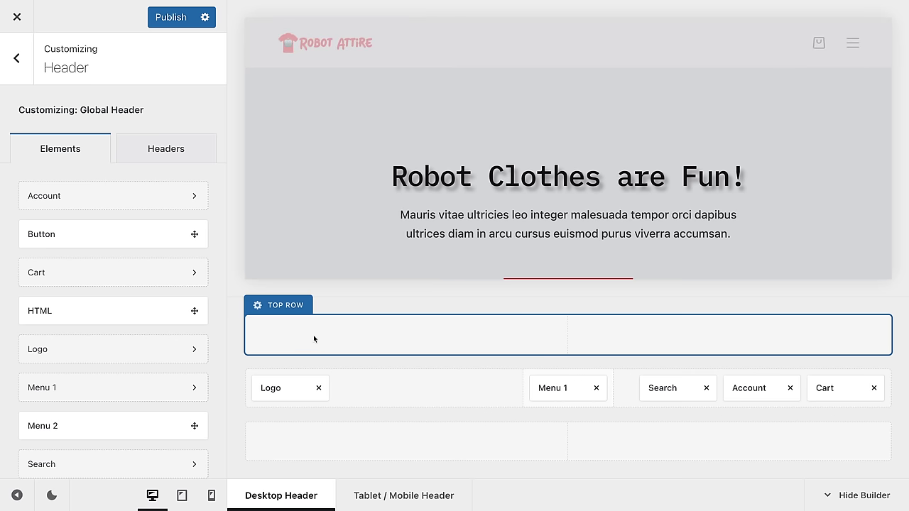
click(172, 19)
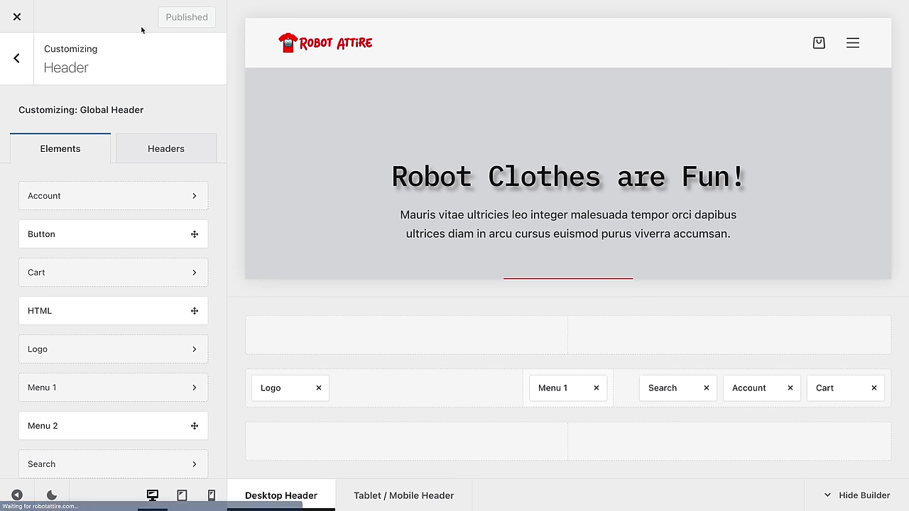
click(18, 27)
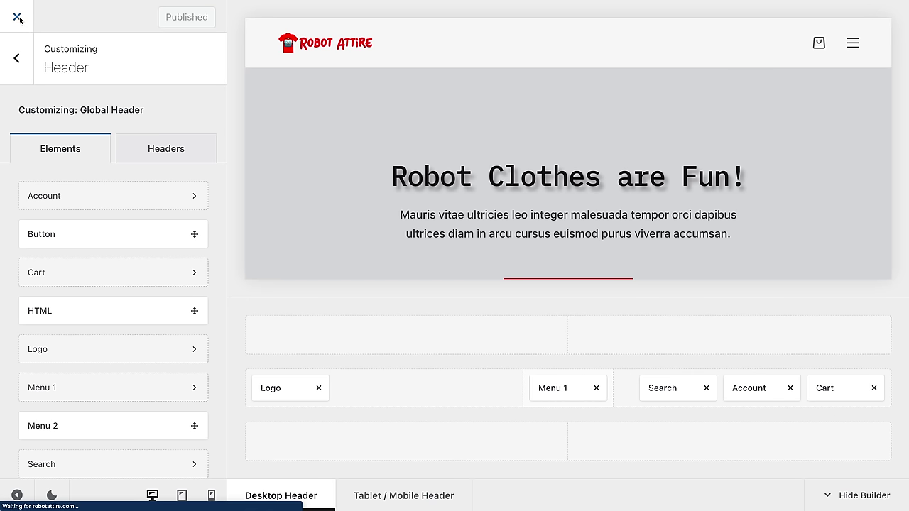